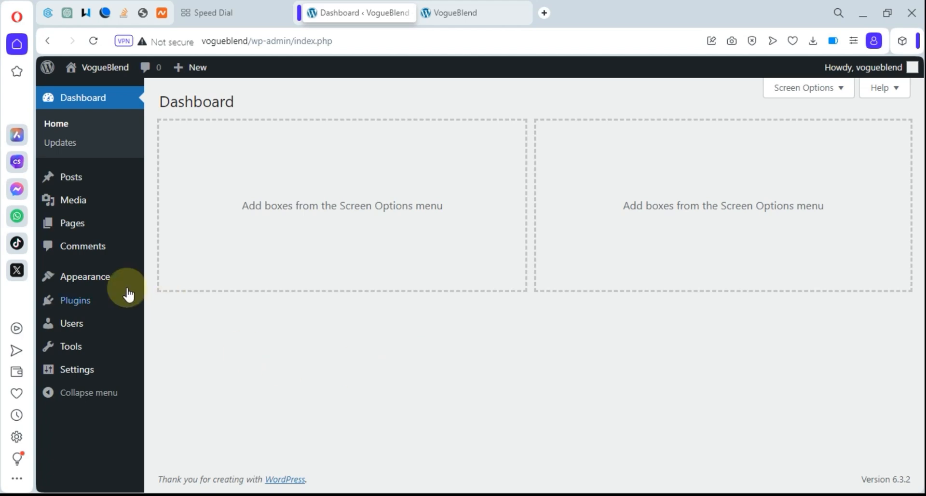
Open the installed themes list, and look over the VogueBlend site's live front page down to its footer
mouse_move(99, 286)
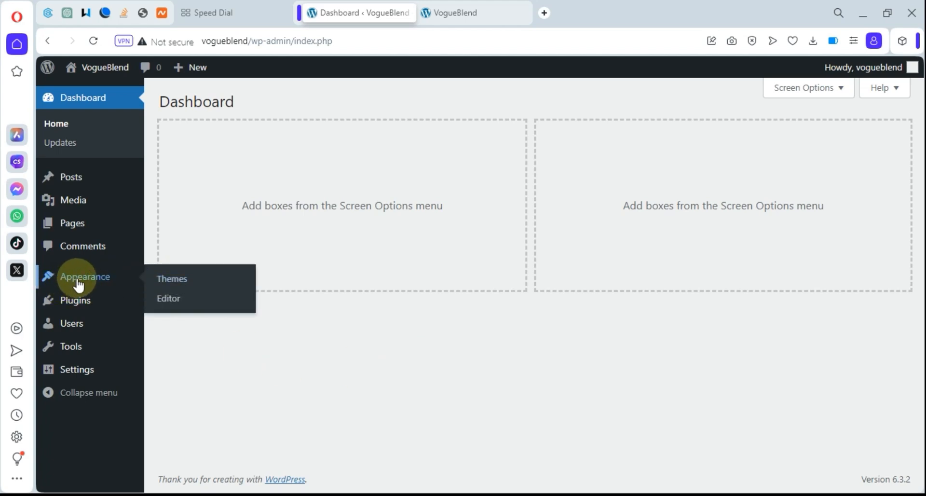
left_click(180, 284)
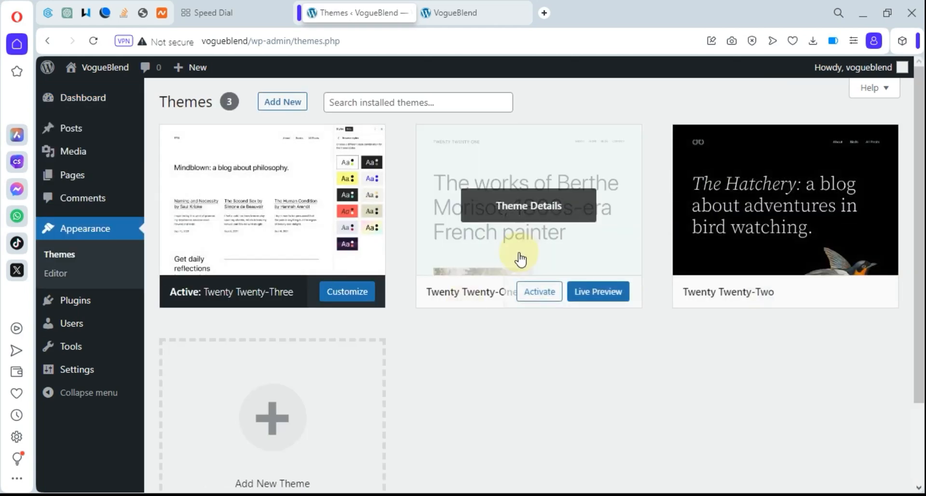
mouse_move(89, 72)
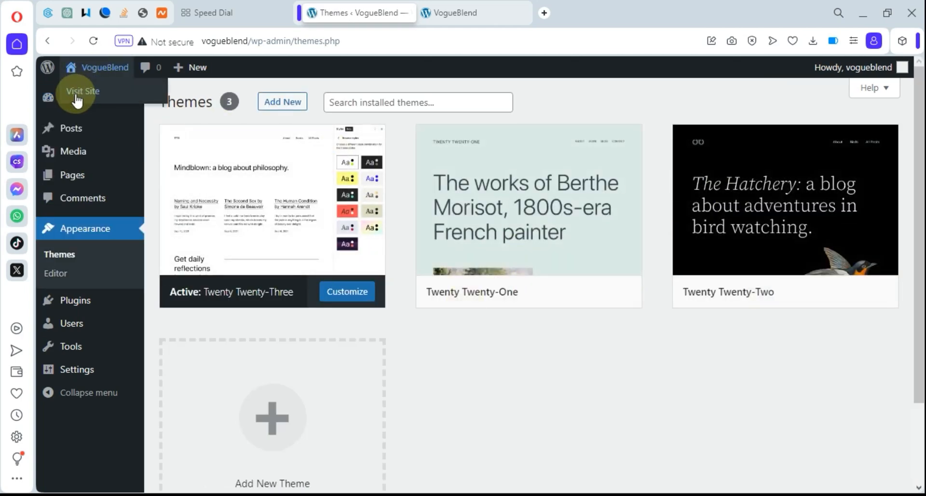
left_click(458, 20)
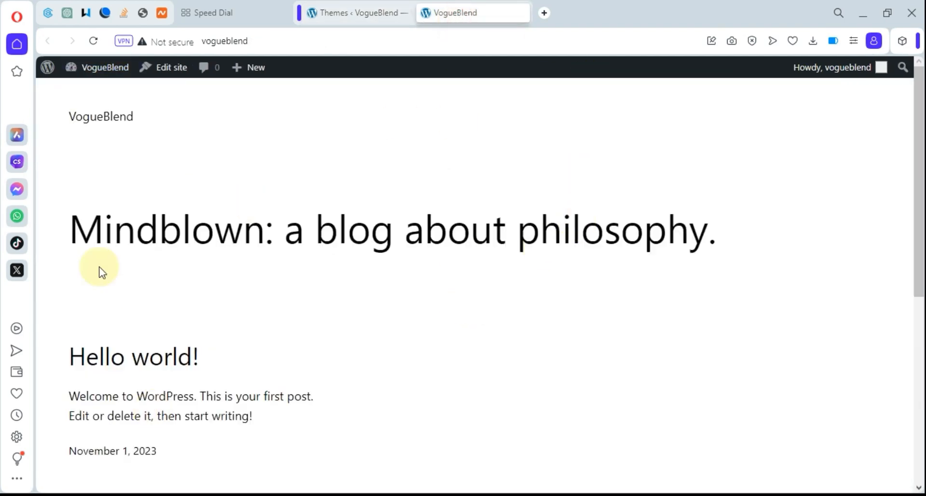
scroll(197, 246, "down", 2)
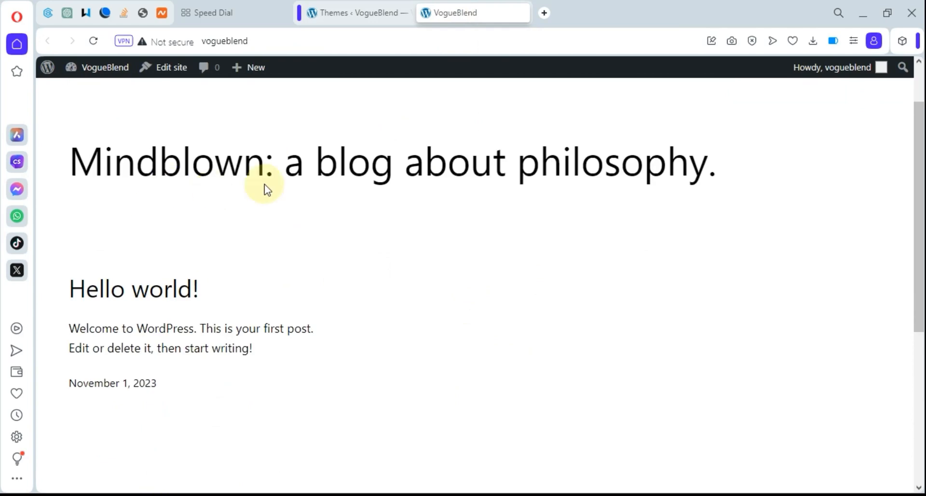
scroll(377, 253, "down", 4)
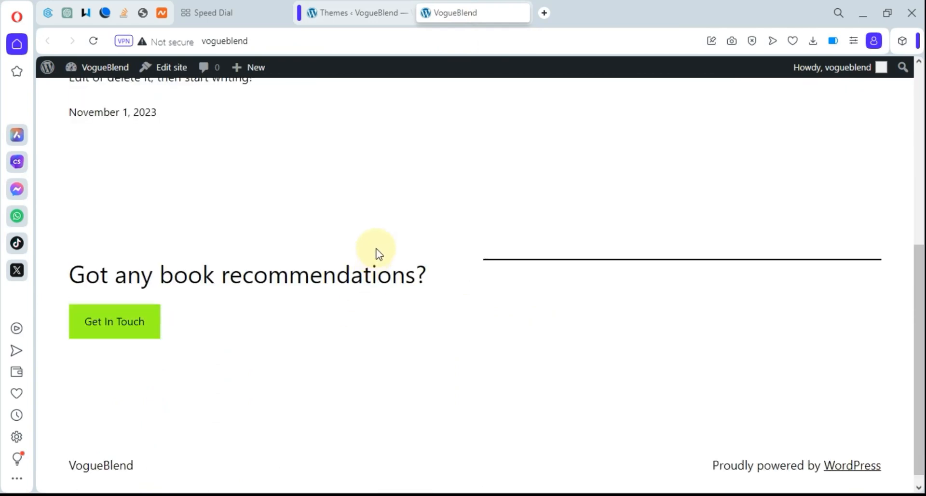
scroll(379, 253, "up", 5)
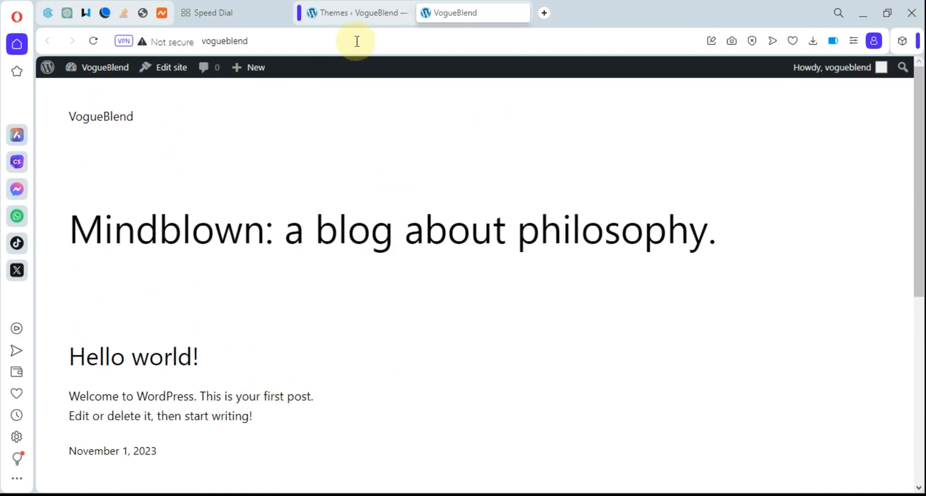
Return to the theme management, search the theme directory for "astra", and install and activate the Astra theme
left_click(363, 11)
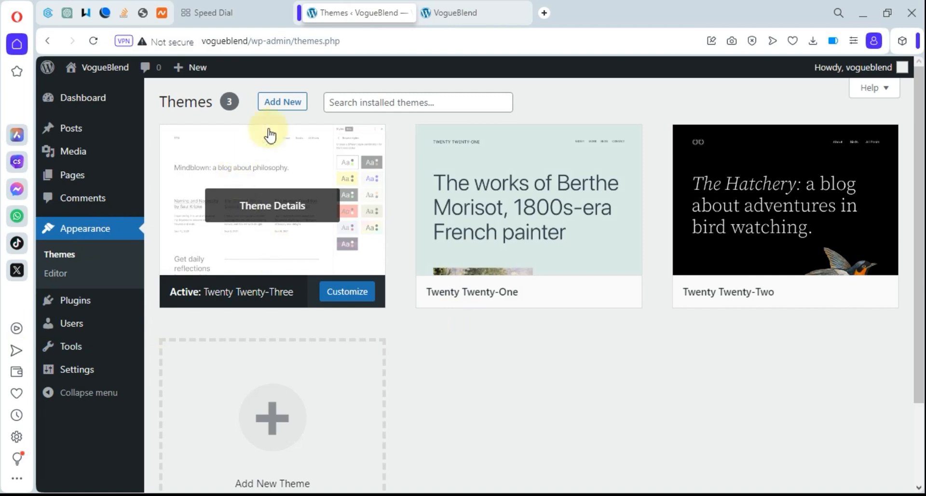
left_click(290, 102)
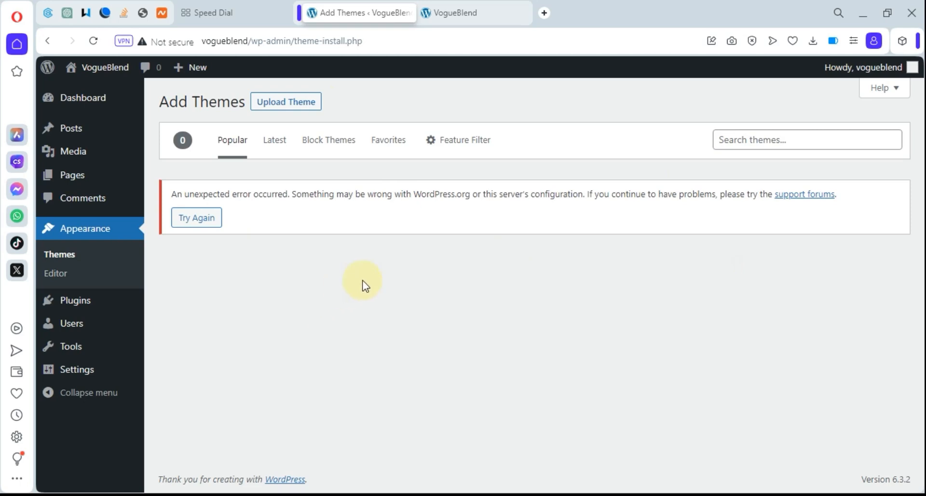
left_click(758, 145)
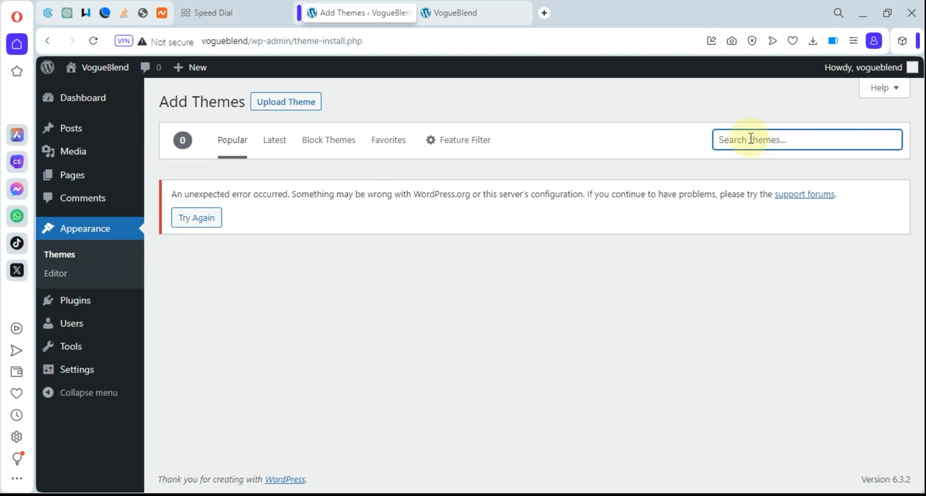
type("astra")
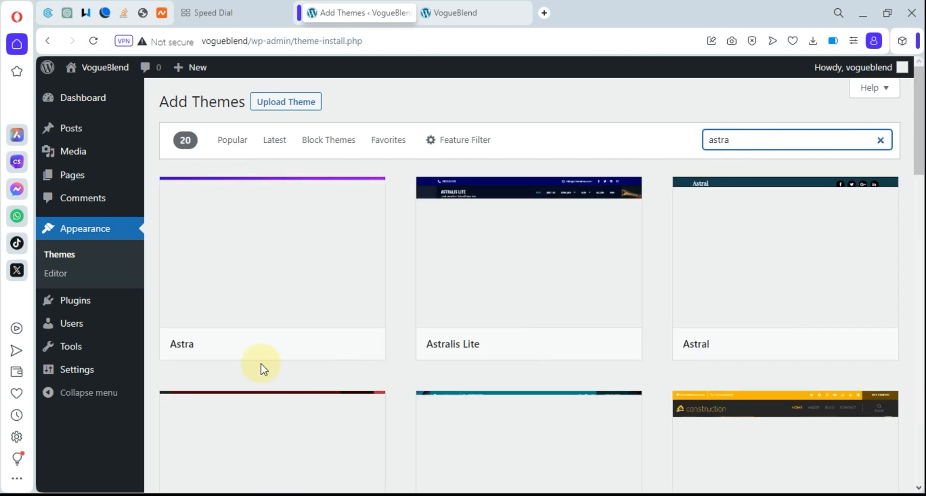
mouse_move(340, 320)
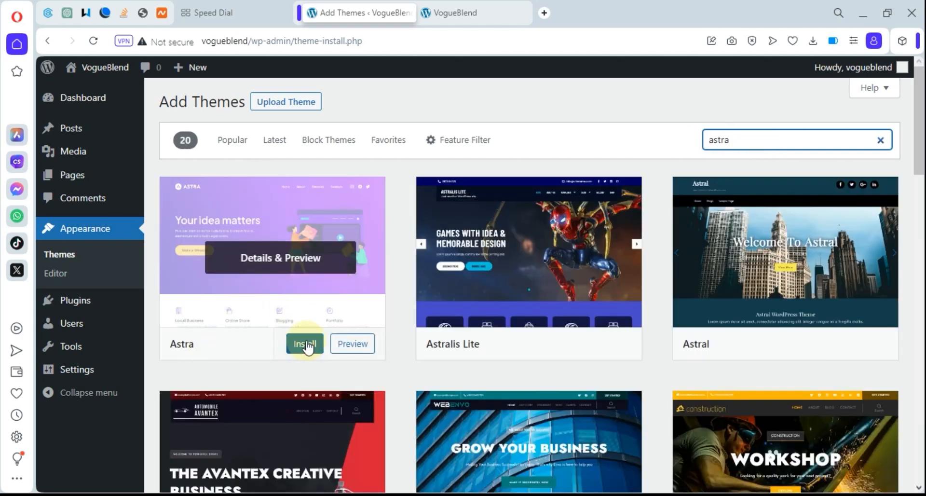
left_click(305, 344)
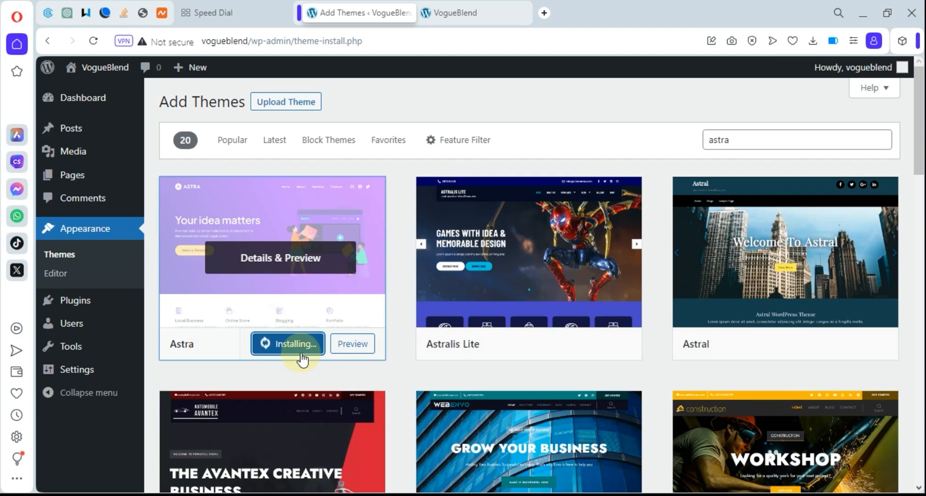
mouse_move(436, 331)
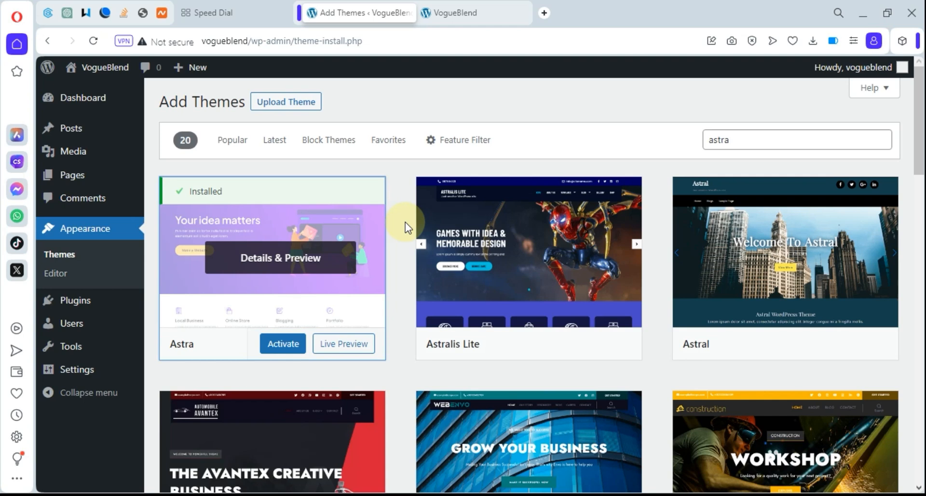
left_click(283, 347)
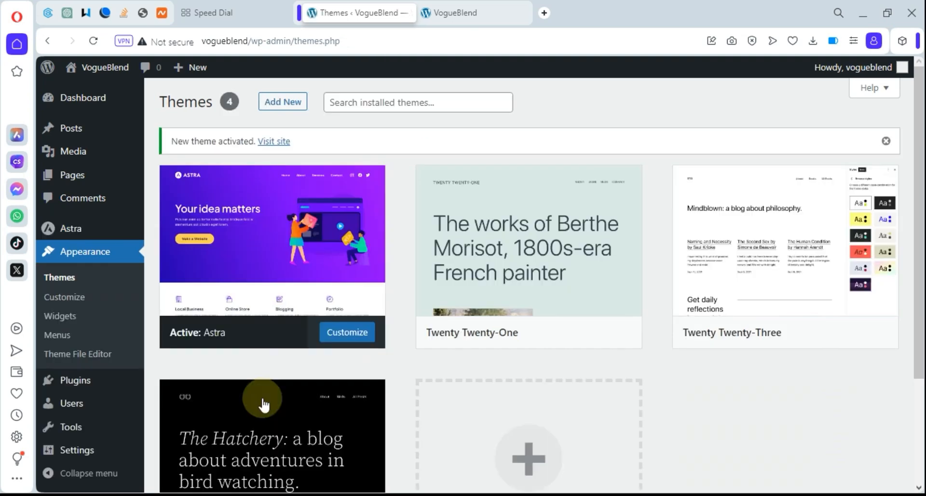
scroll(279, 378, "down", 3)
scroll(279, 378, "up", 3)
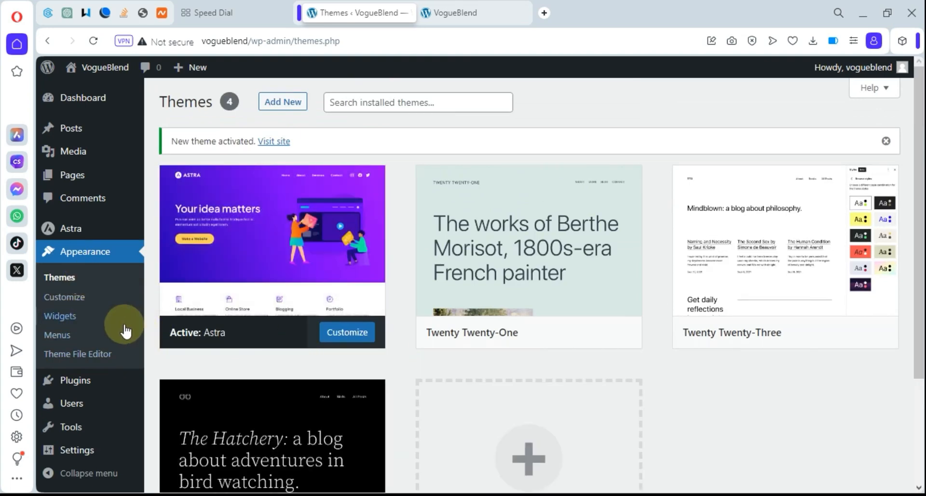
scroll(97, 265, "down", 3)
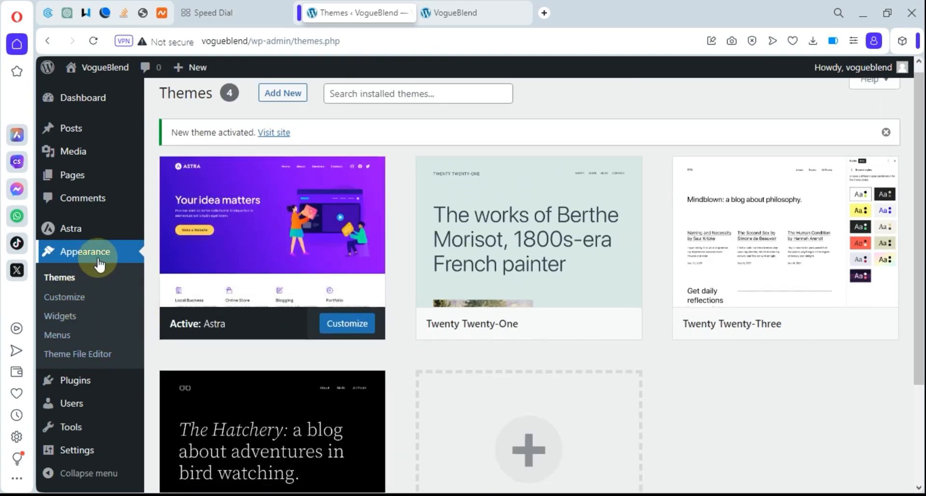
mouse_move(79, 386)
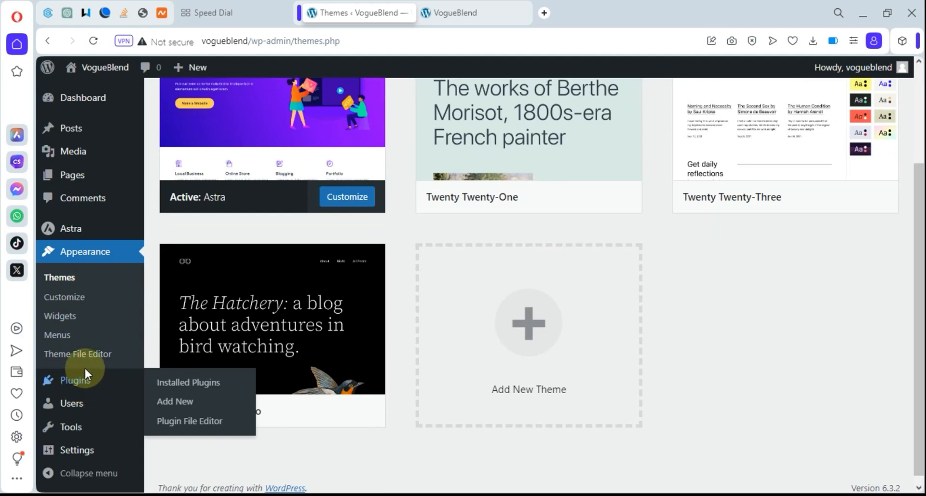
scroll(83, 229, "up", 3)
Open the site's page list, create a new page titled "Home" and publish it
mouse_move(71, 178)
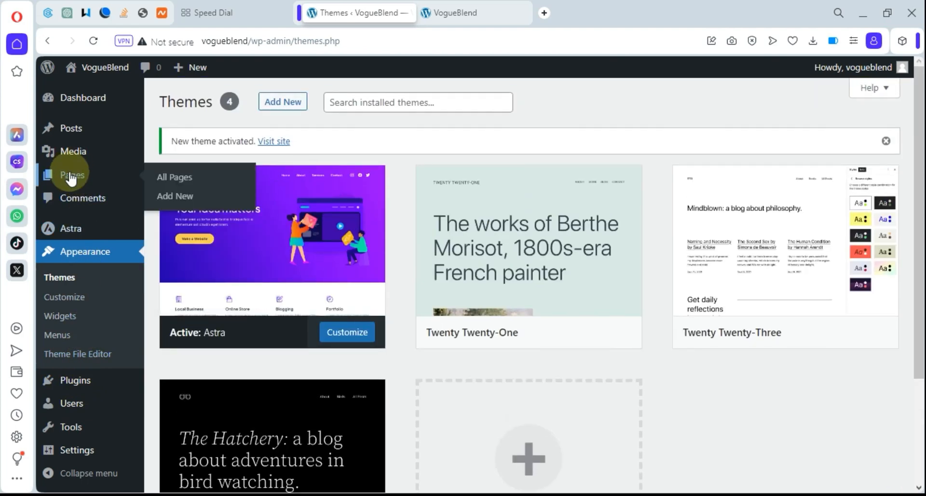
left_click(167, 180)
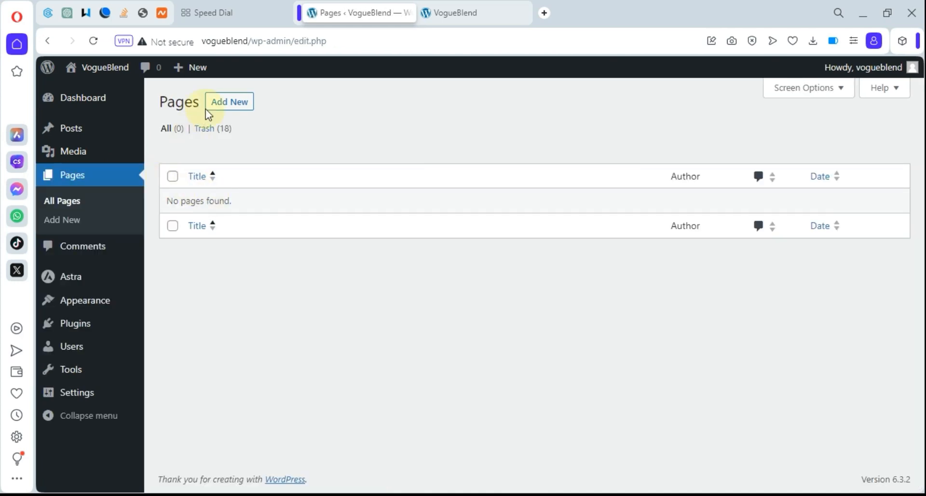
left_click(229, 104)
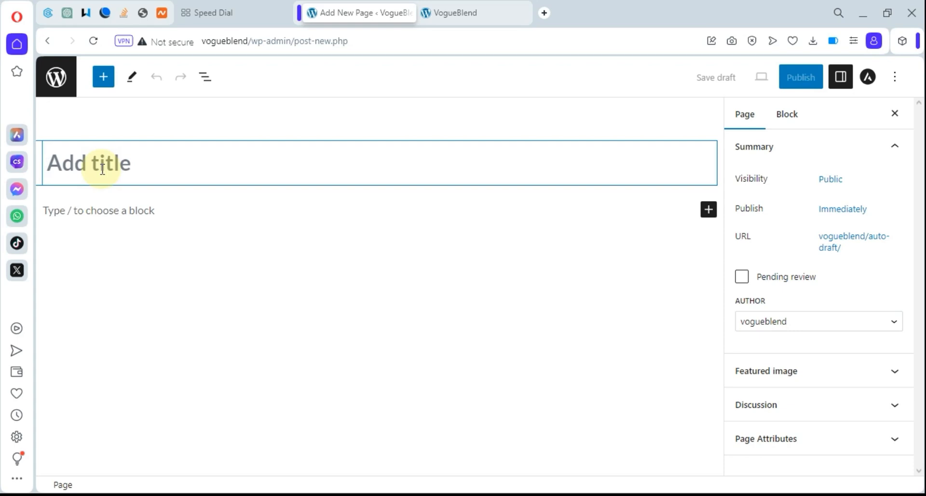
type("Home")
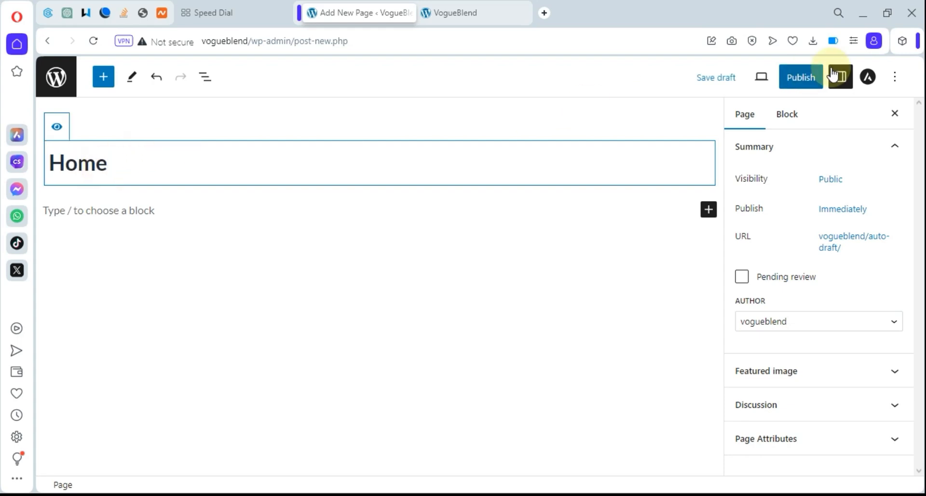
left_click(810, 82)
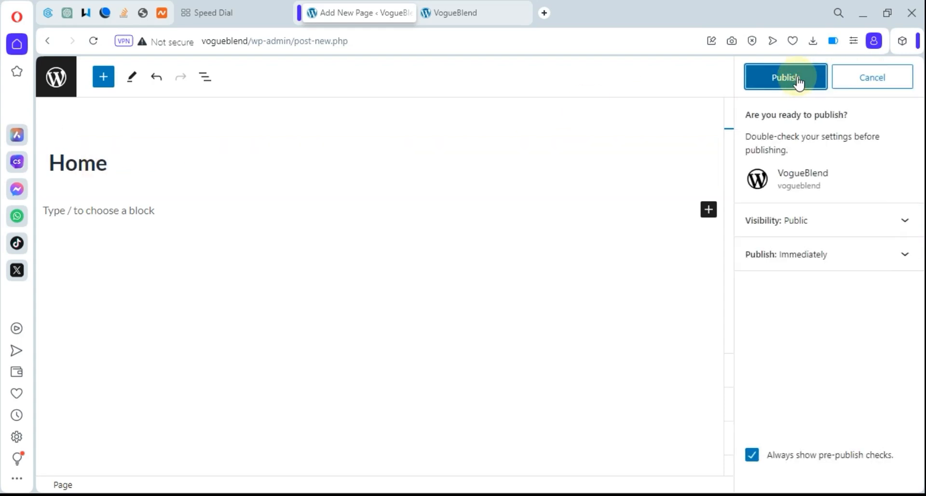
left_click(801, 83)
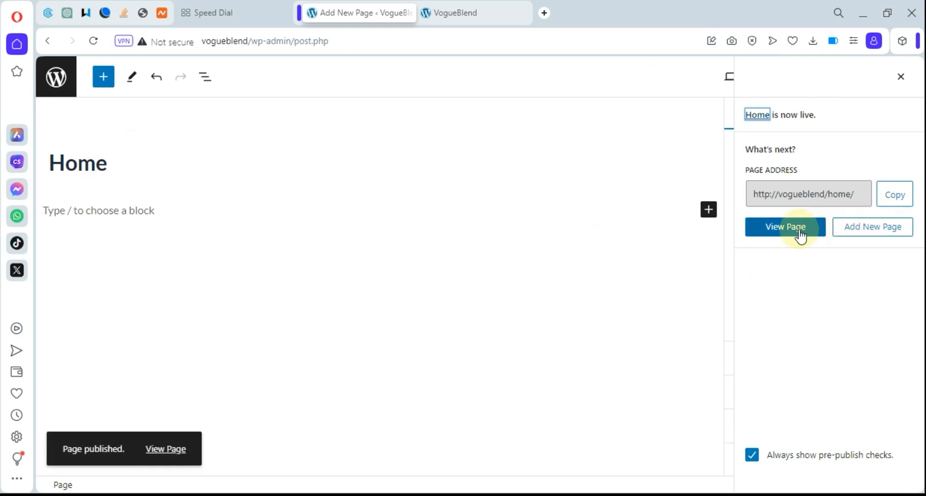
Add another new page titled "Store" and publish it
left_click(850, 232)
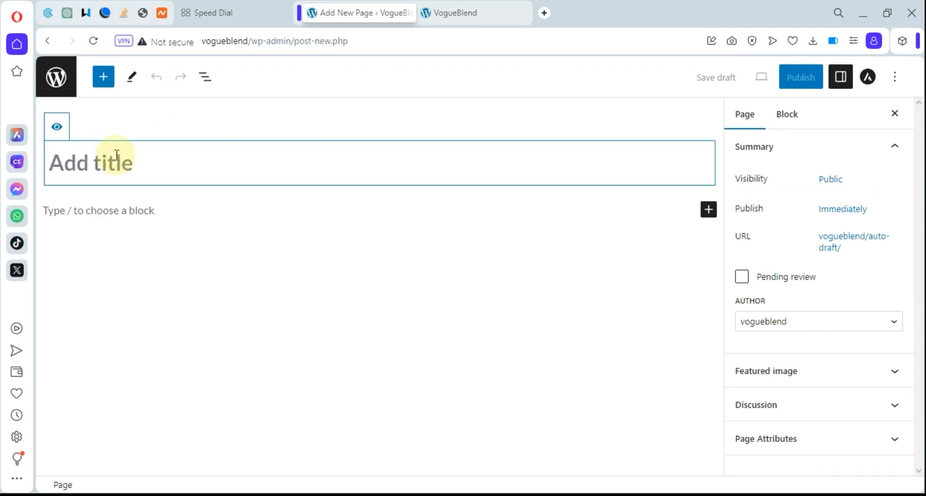
type("Store")
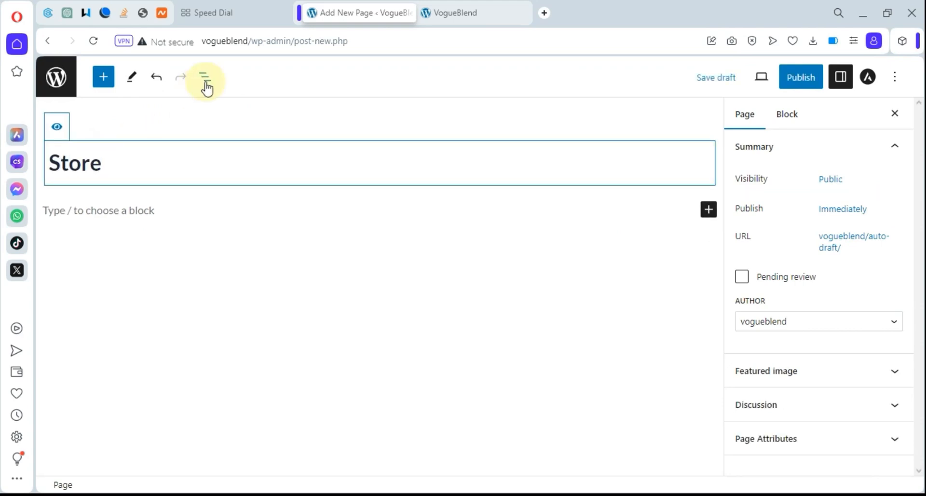
left_click(807, 80)
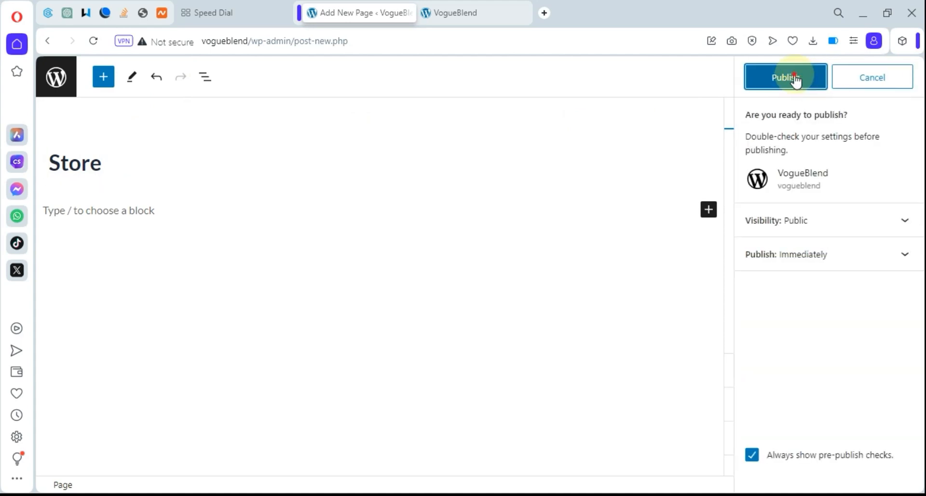
left_click(796, 80)
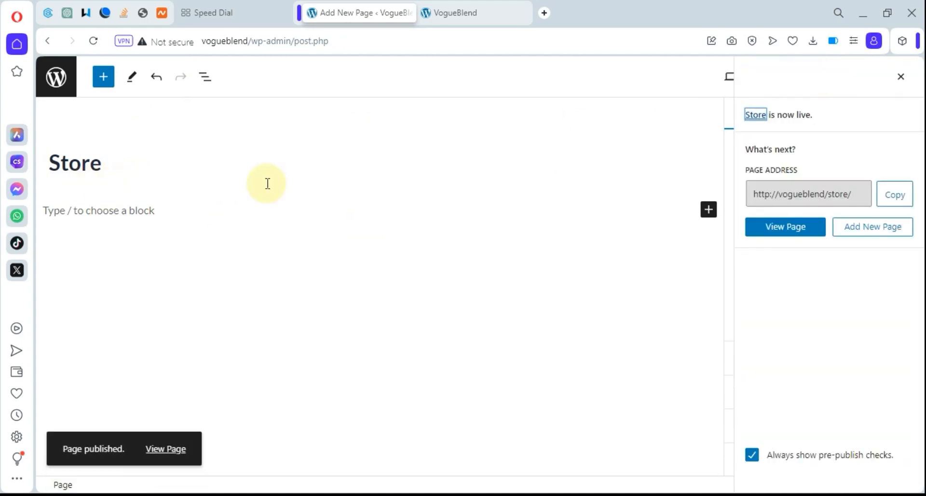
Add another new page titled "About" and publish it
left_click(895, 233)
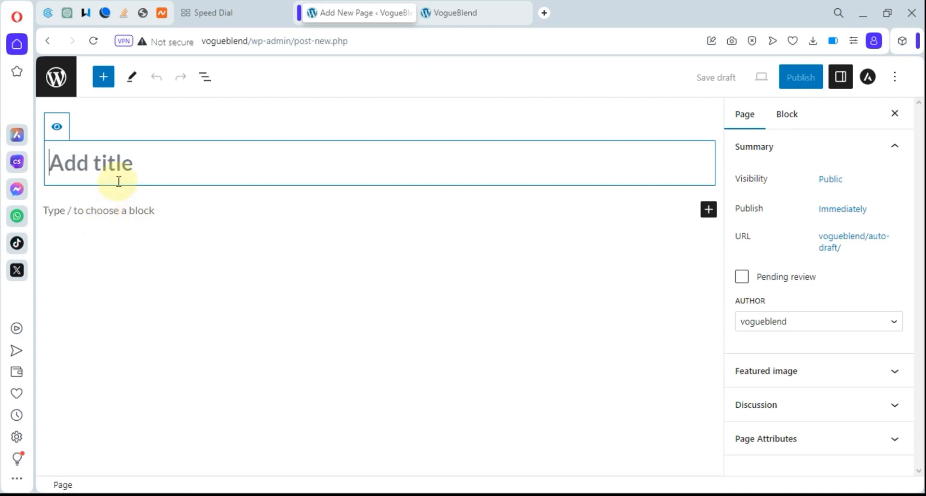
type("About")
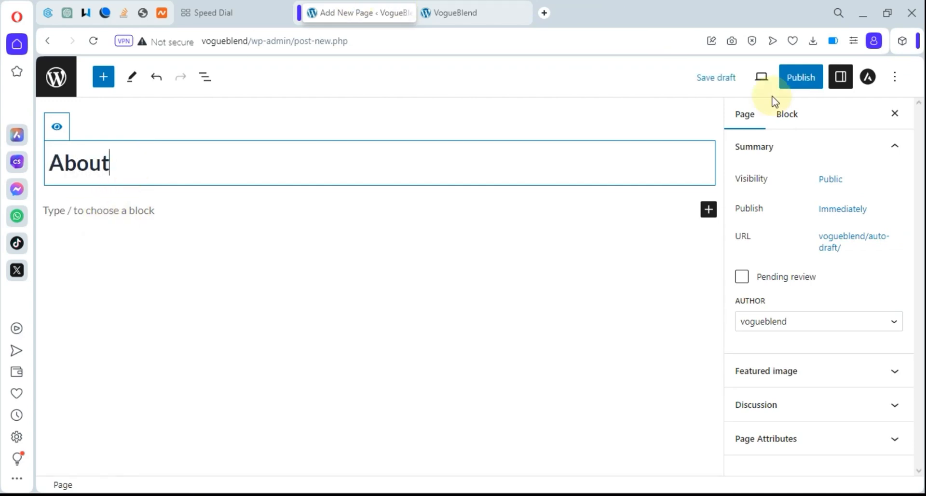
left_click(801, 79)
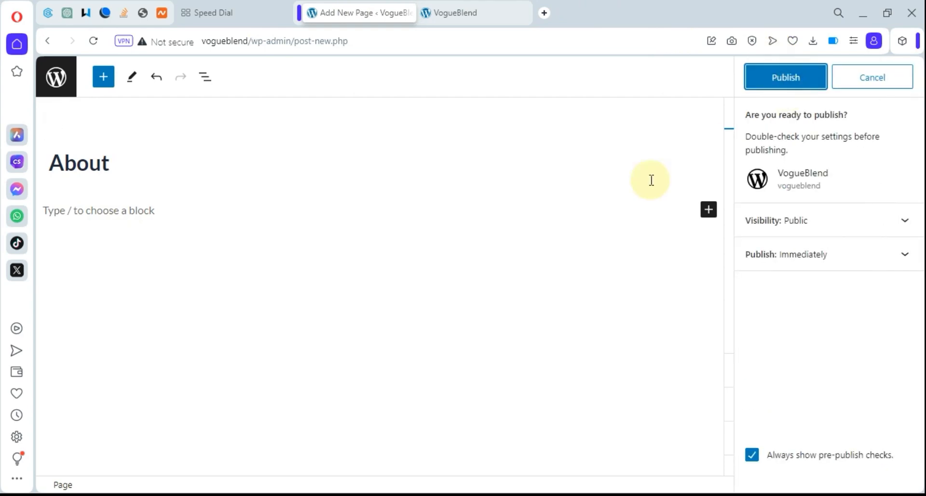
left_click(792, 80)
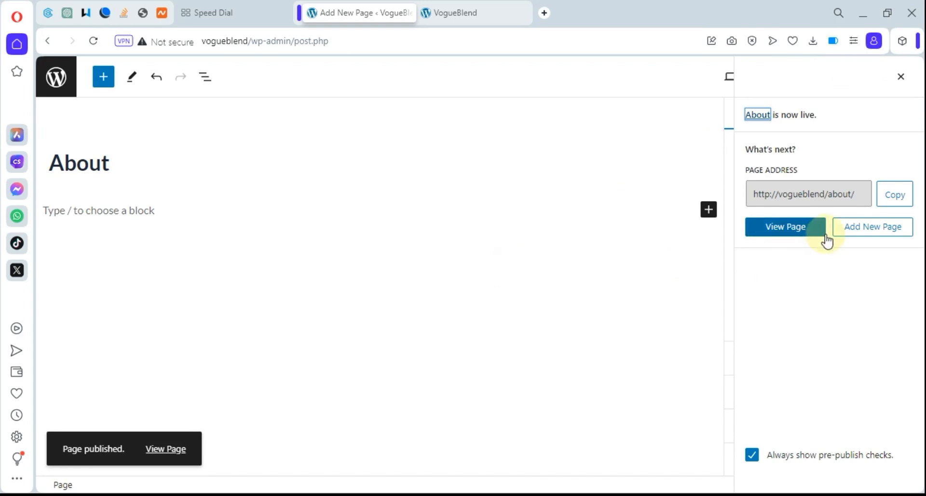
Add another new page titled "Contact Us", publish it and return to the site's page list
left_click(877, 236)
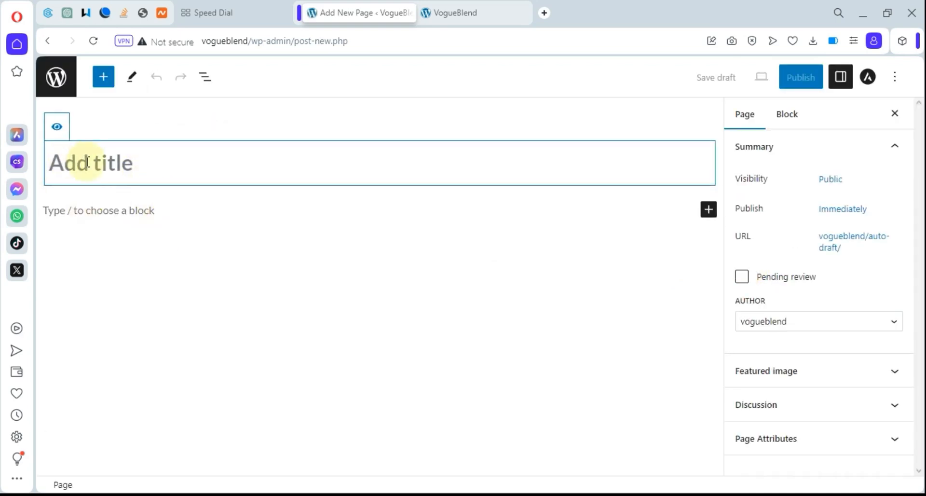
type("Contact Us")
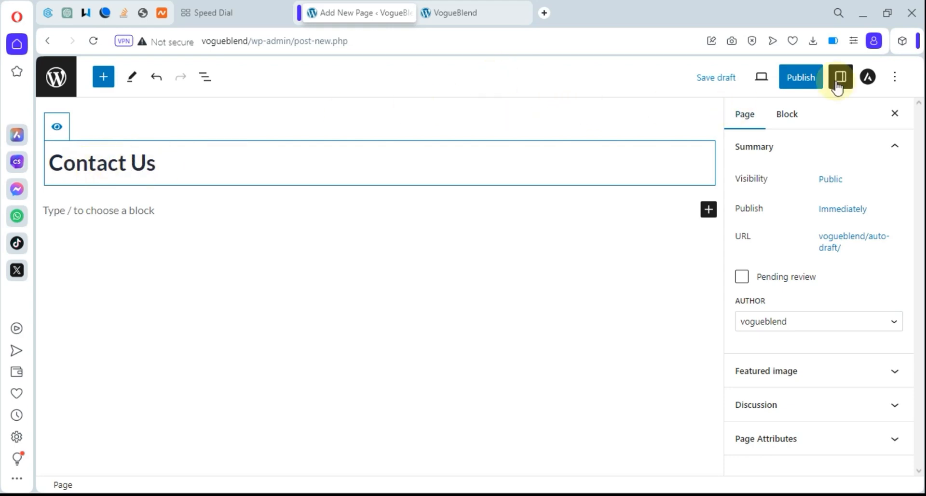
left_click(802, 77)
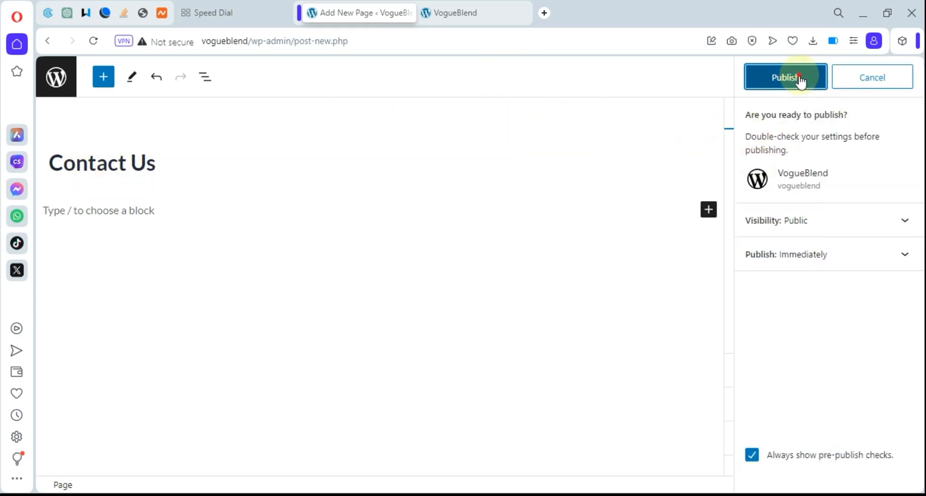
left_click(800, 81)
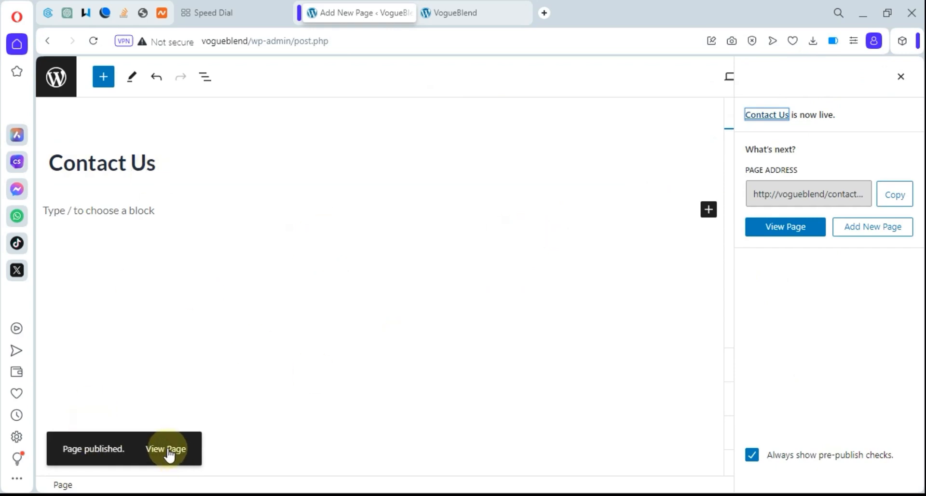
left_click(56, 77)
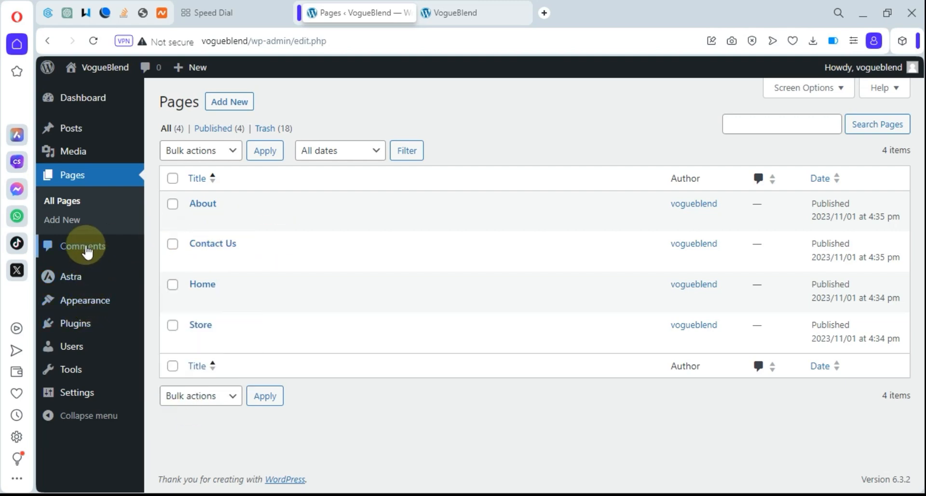
Search the plugin directory for "starter", and install and activate the Starter Templates plugin by Brainstorm Force
mouse_move(87, 309)
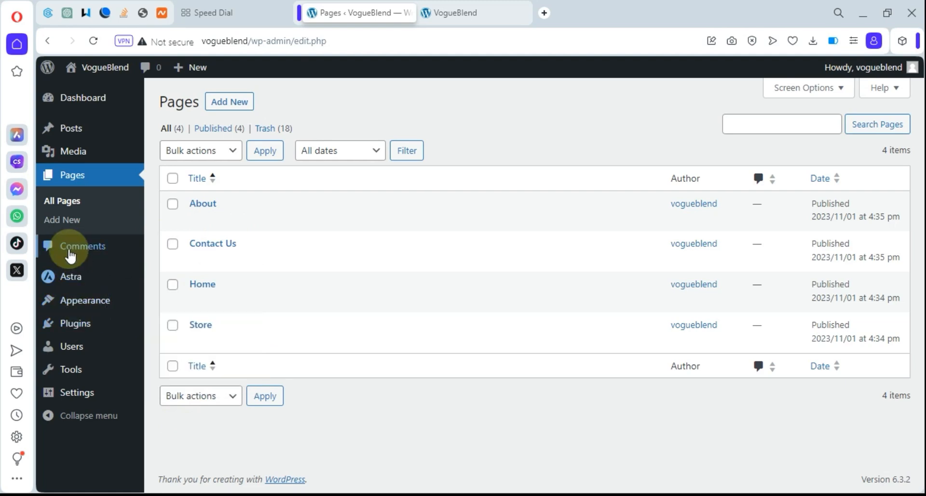
mouse_move(70, 286)
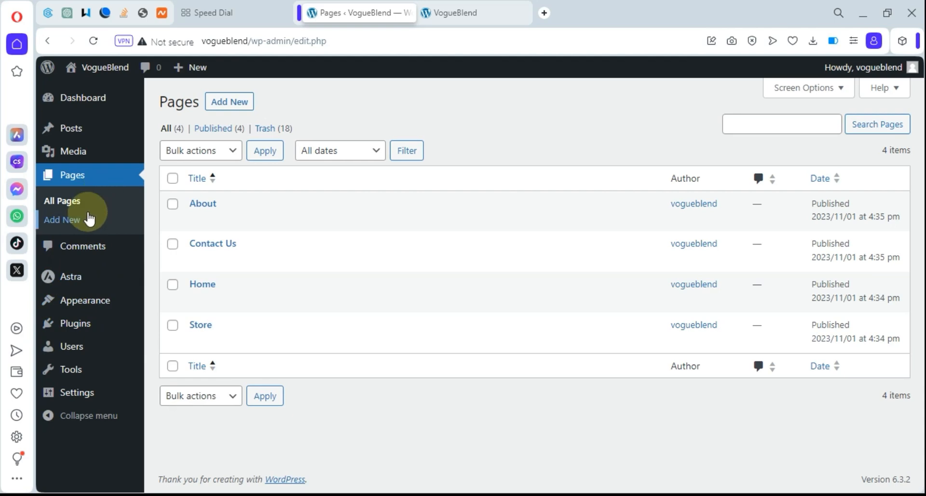
left_click(76, 324)
left_click(231, 103)
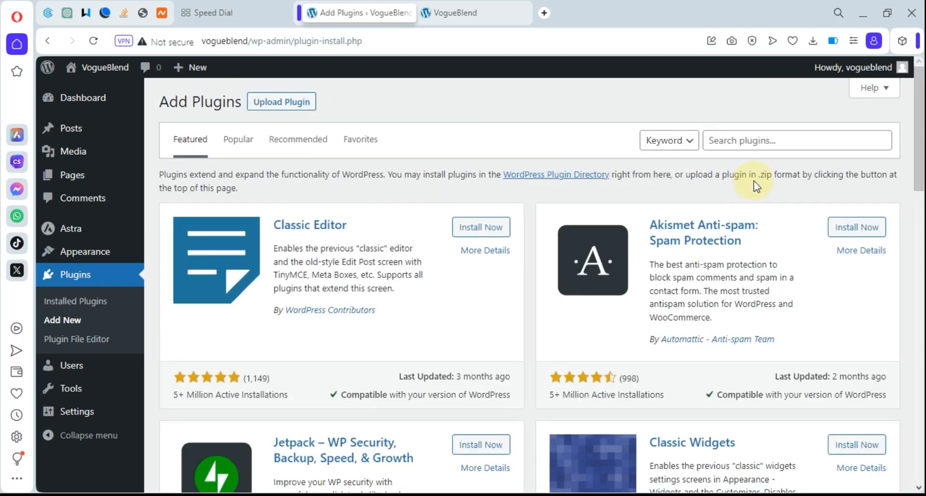
left_click(779, 140)
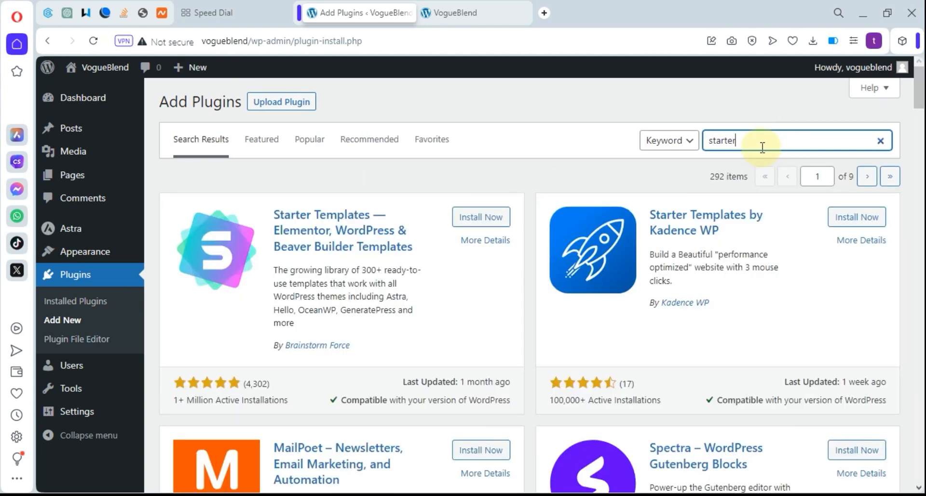
mouse_move(74, 234)
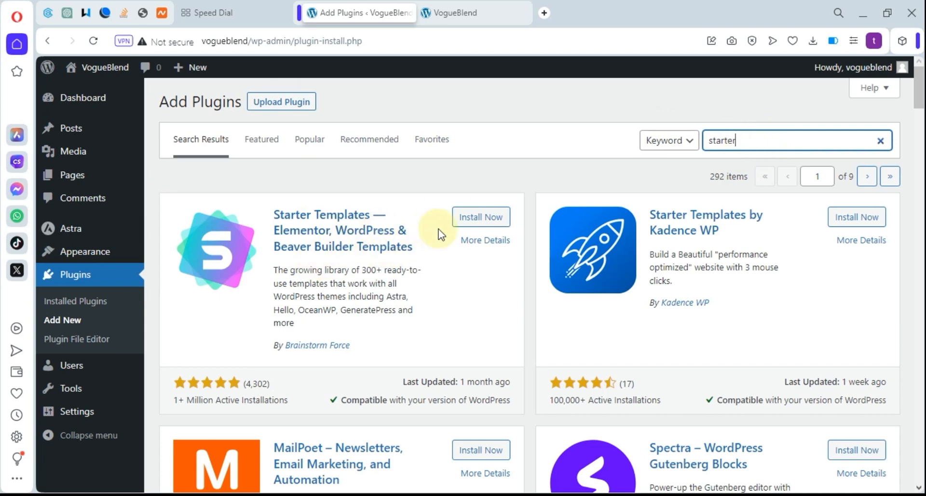
left_click(472, 223)
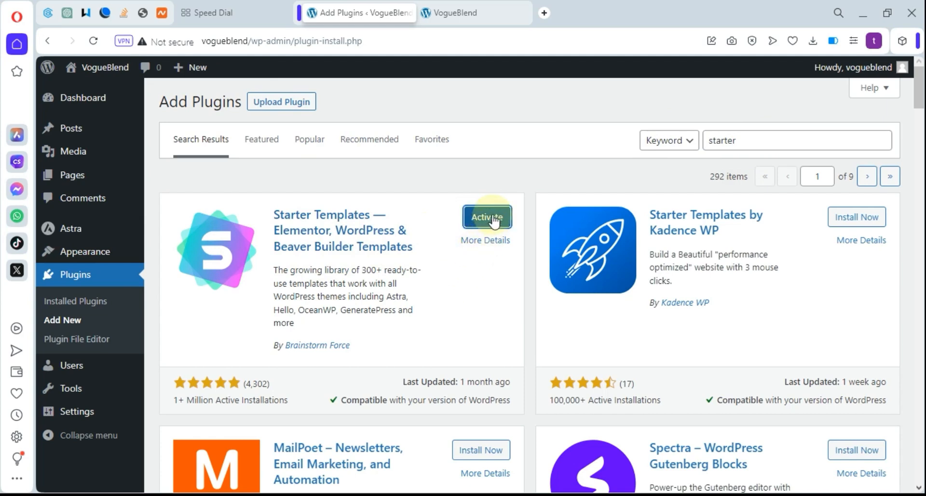
left_click(495, 221)
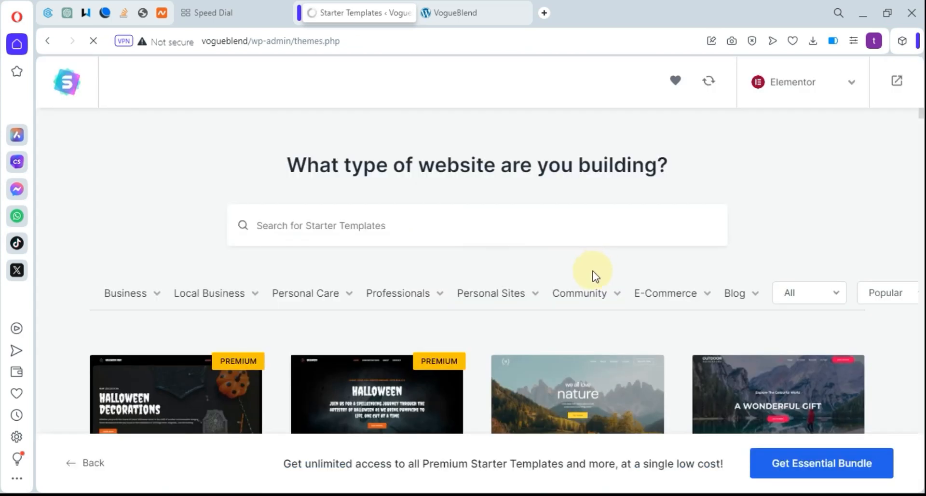
Look through the Elementor starter templates and the website categories offered in the template library
scroll(596, 276, "down", 15)
scroll(587, 279, "up", 7)
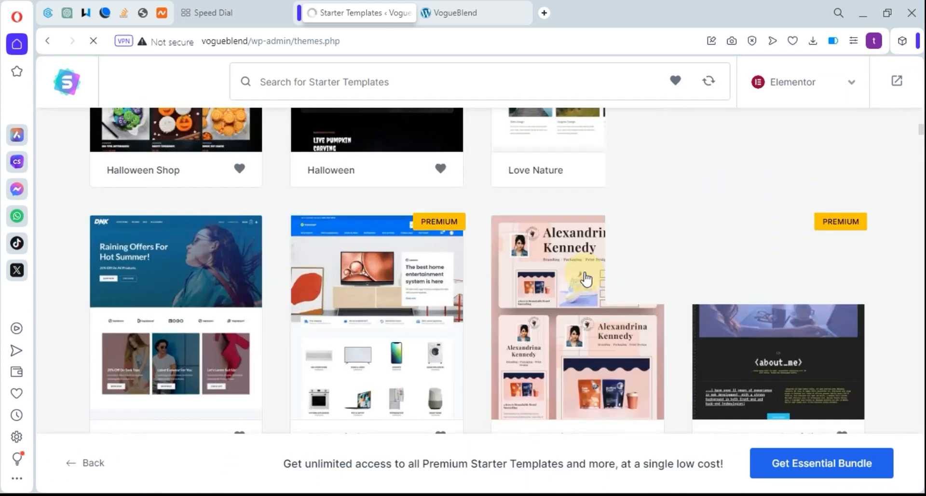
scroll(586, 278, "up", 8)
mouse_move(366, 283)
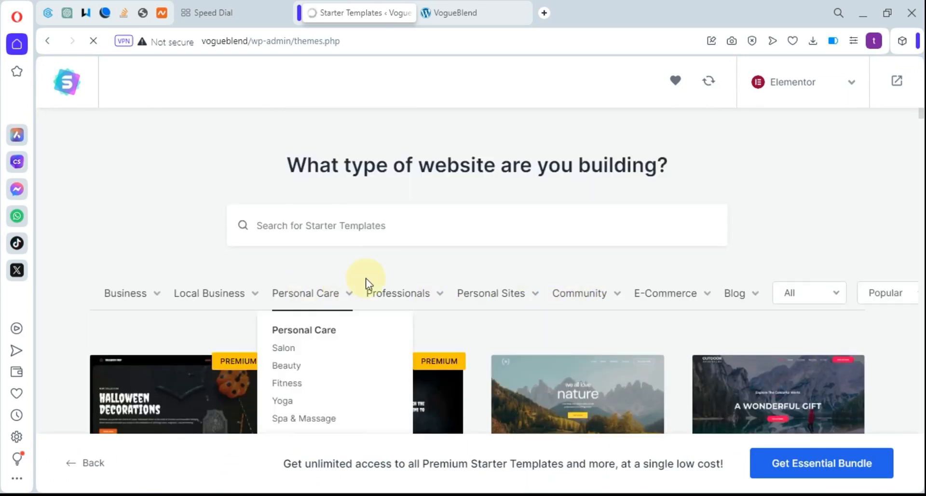
scroll(521, 263, "down", 6)
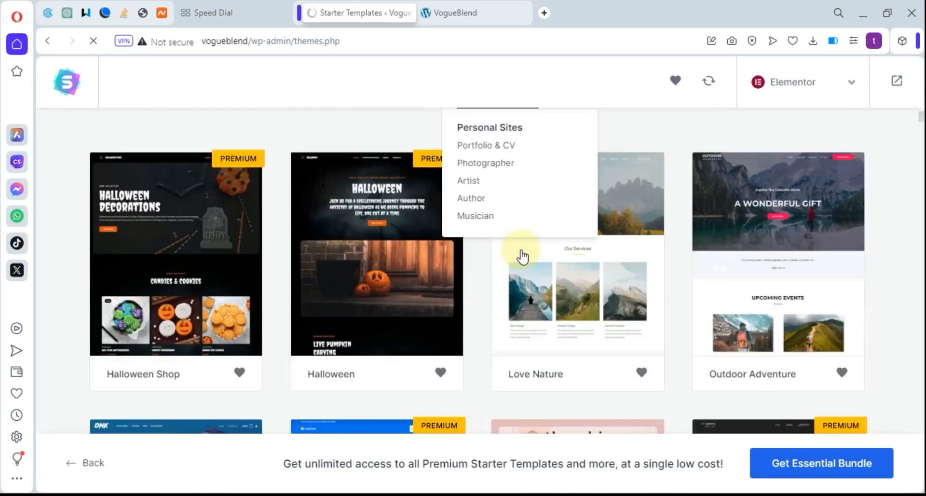
scroll(512, 251, "up", 5)
scroll(513, 248, "down", 5)
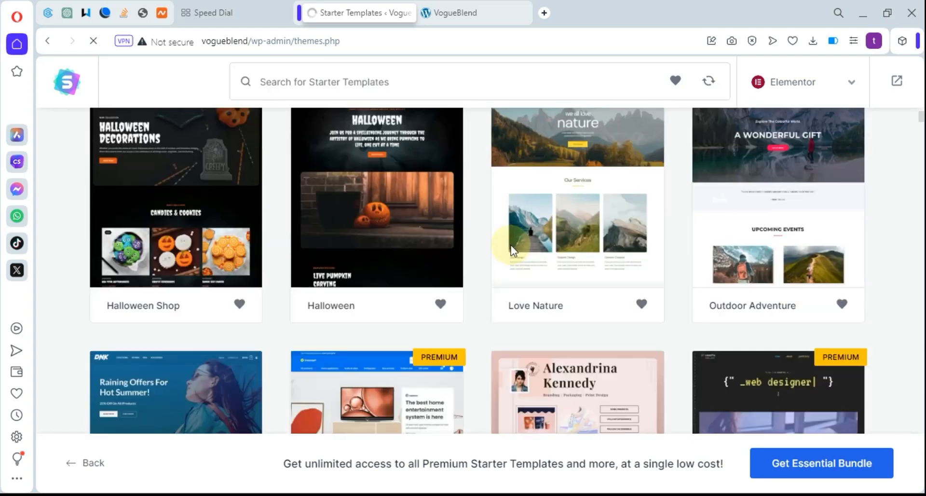
scroll(519, 241, "up", 6)
mouse_move(696, 330)
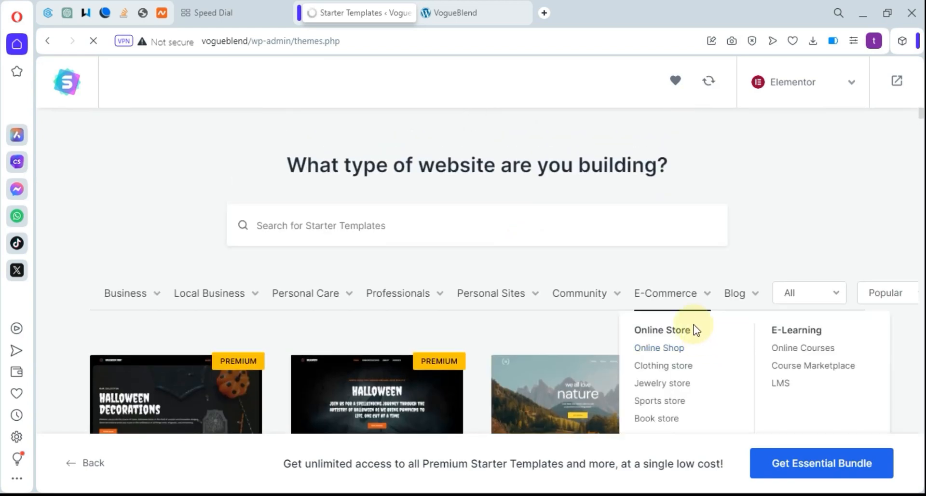
Filter the Elementor starter templates by E-Commerce and compare the free and premium store designs
left_click(671, 299)
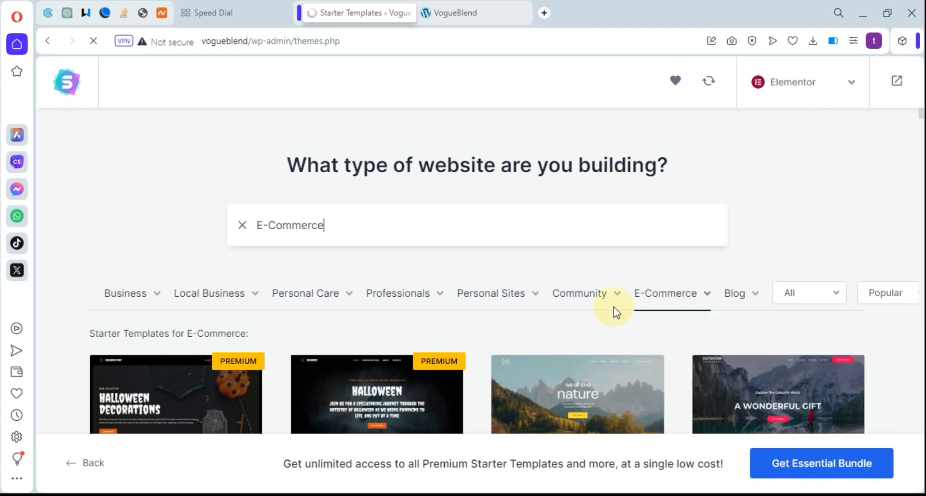
scroll(435, 337, "down", 3)
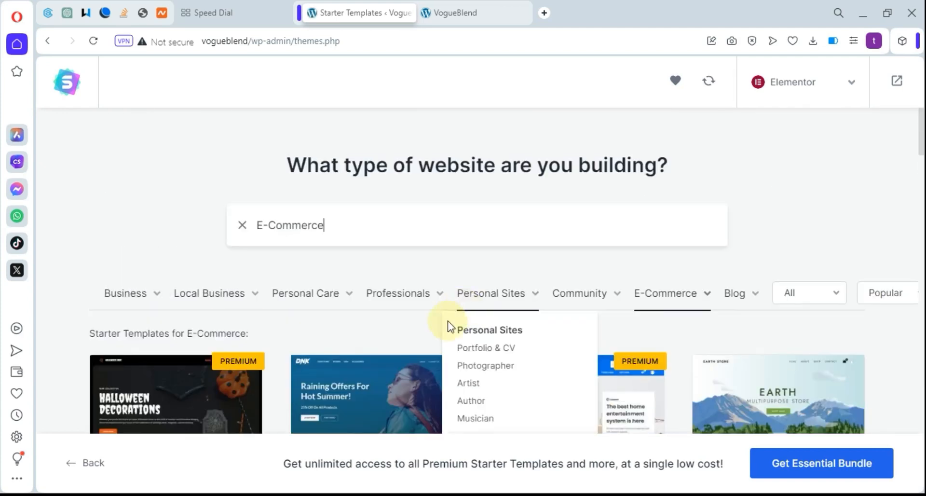
scroll(382, 330, "down", 3)
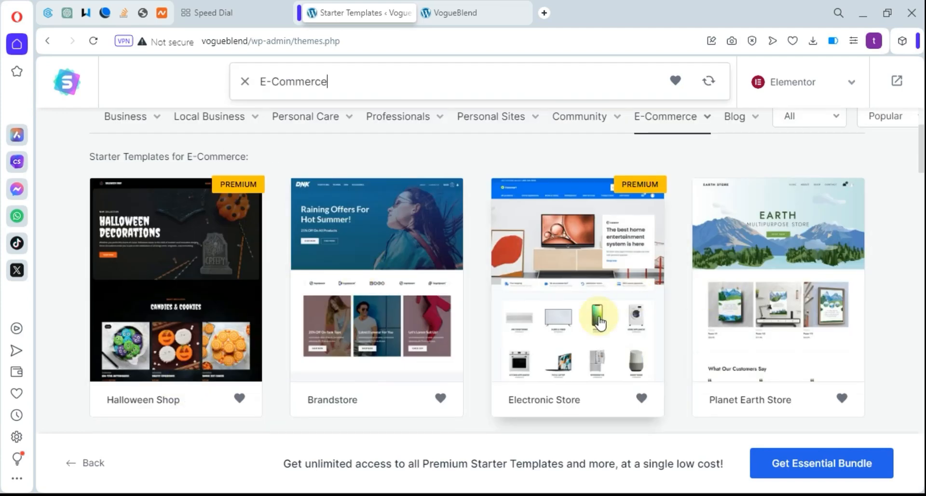
scroll(589, 325, "down", 3)
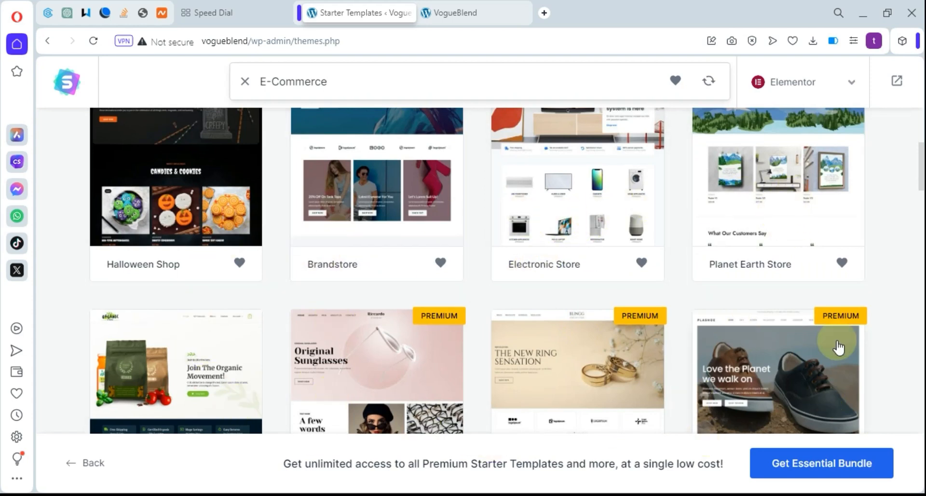
scroll(394, 300, "up", 2)
scroll(394, 300, "up", 2)
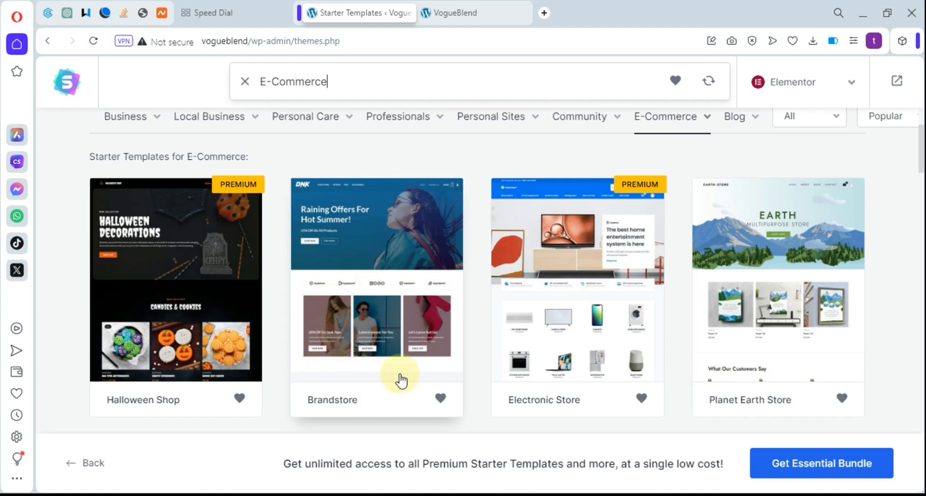
scroll(541, 267, "up", 3)
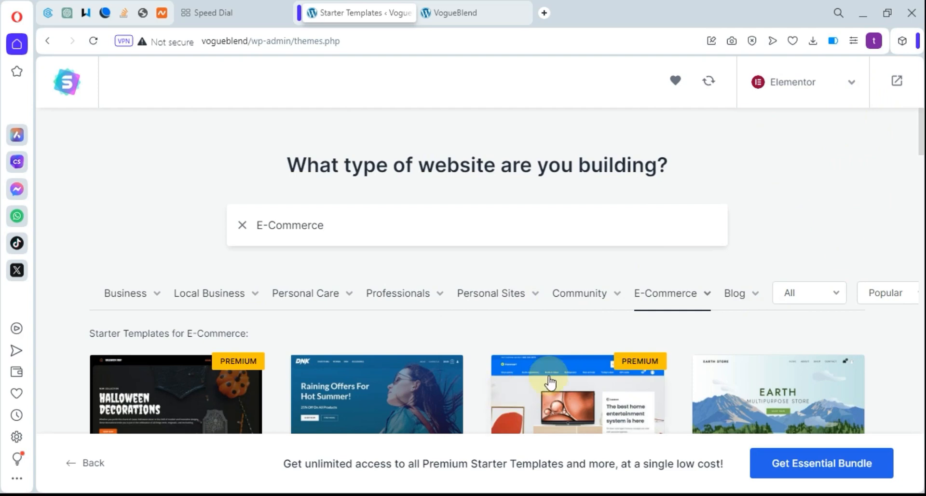
mouse_move(341, 294)
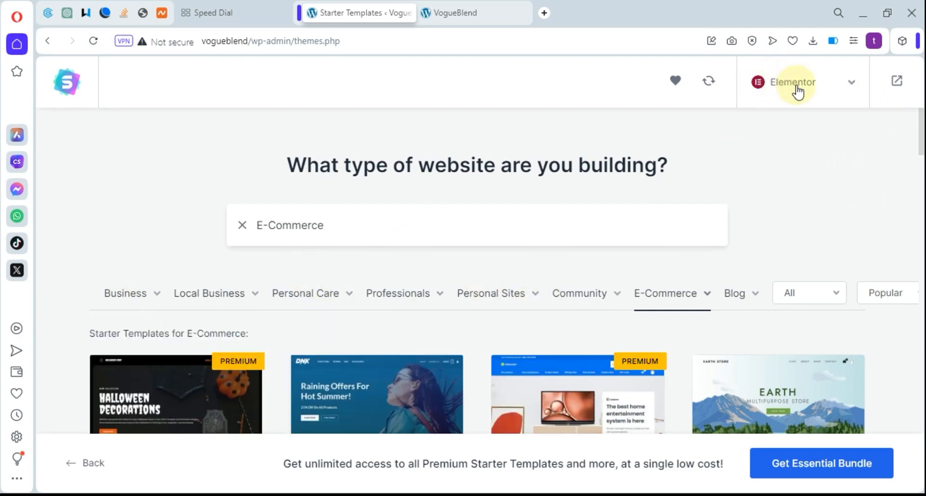
Switch the template library to the Block Editor page builder and filter its templates by E-Commerce
left_click(852, 83)
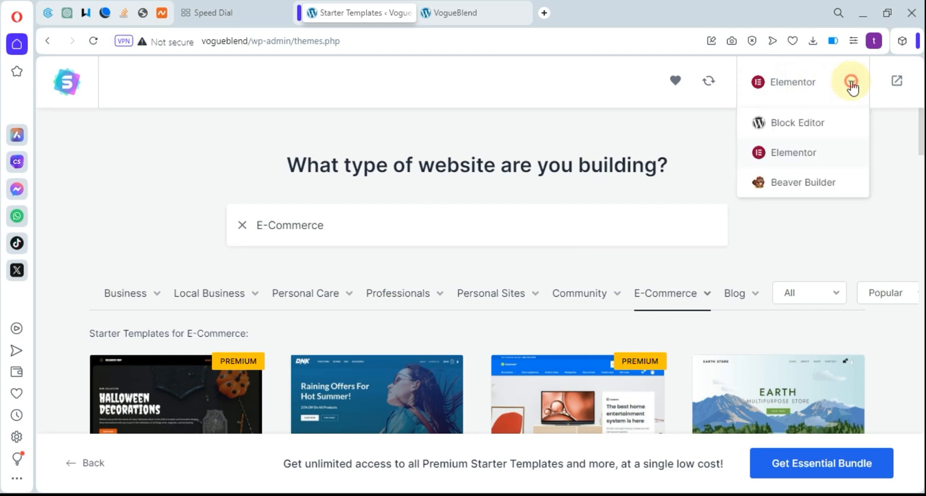
left_click(793, 124)
scroll(377, 282, "down", 8)
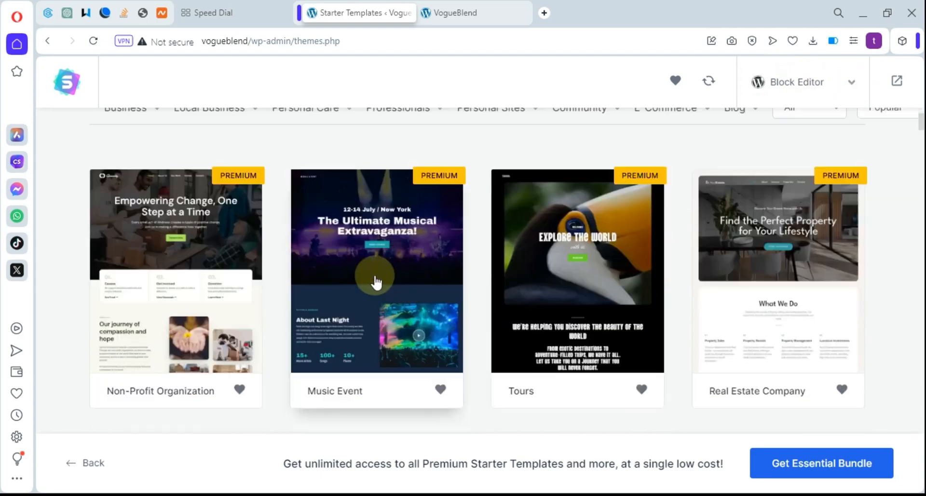
scroll(399, 333, "up", 5)
scroll(399, 321, "up", 4)
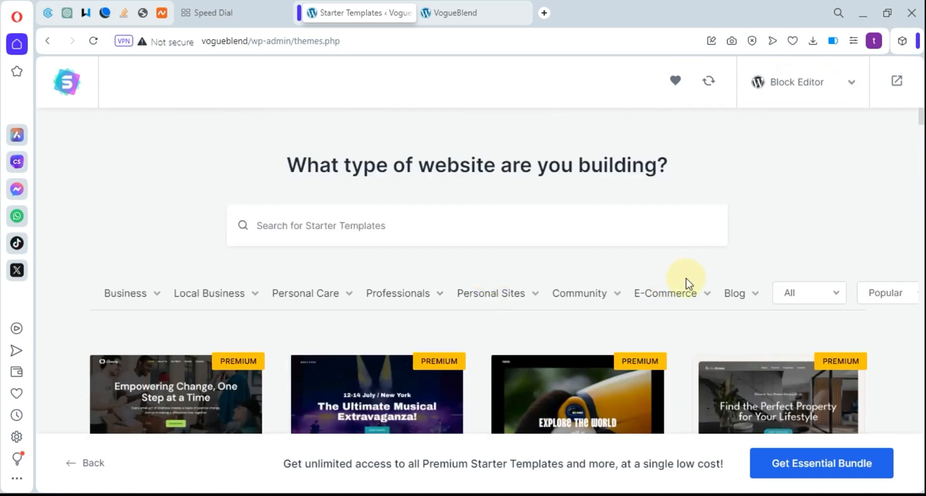
mouse_move(665, 304)
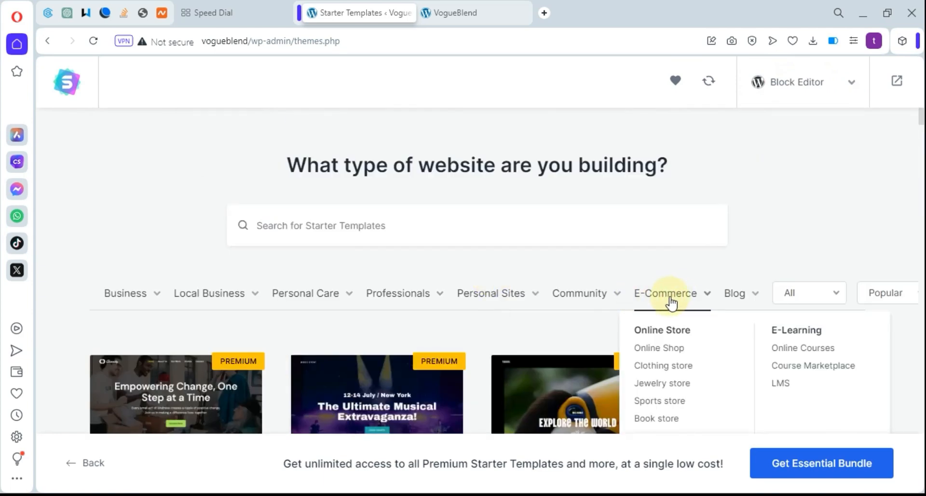
left_click(671, 298)
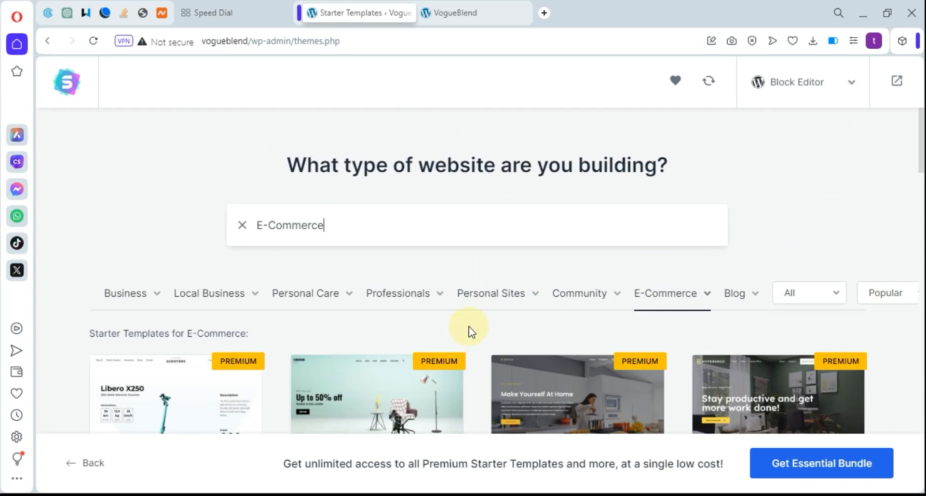
Select the free Home and Garden Decor template among the E-Commerce designs and look through its site preview
scroll(472, 332, "down", 20)
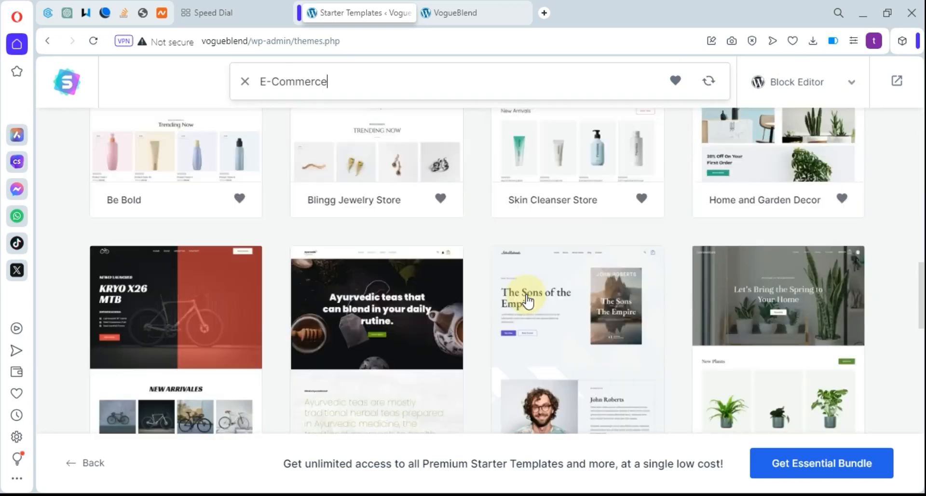
scroll(528, 300, "up", 5)
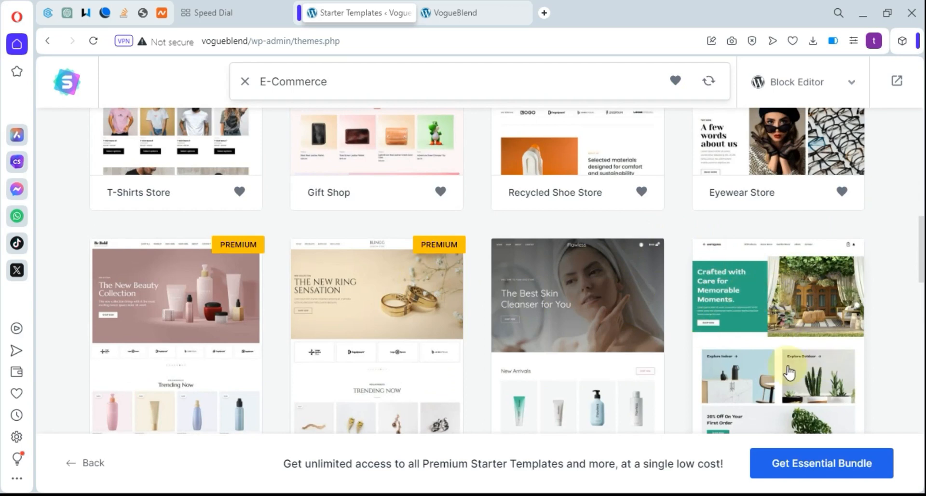
scroll(777, 299, "down", 1)
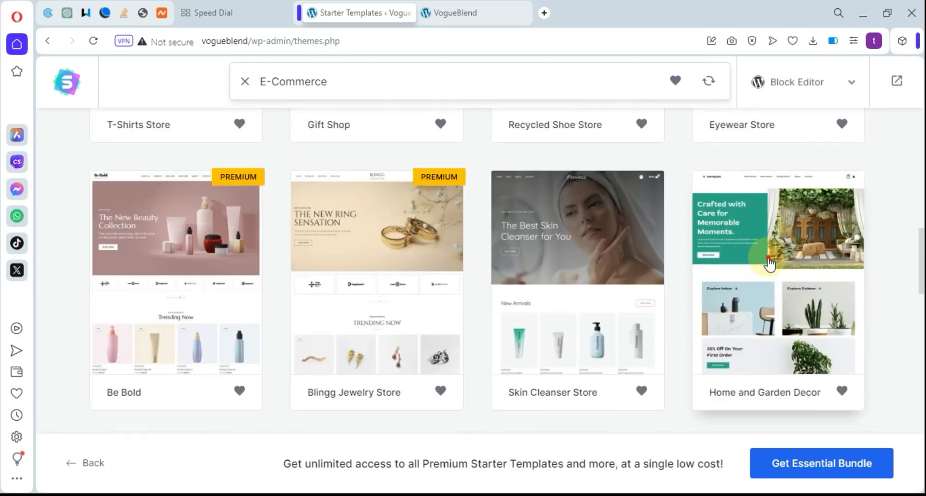
left_click(770, 263)
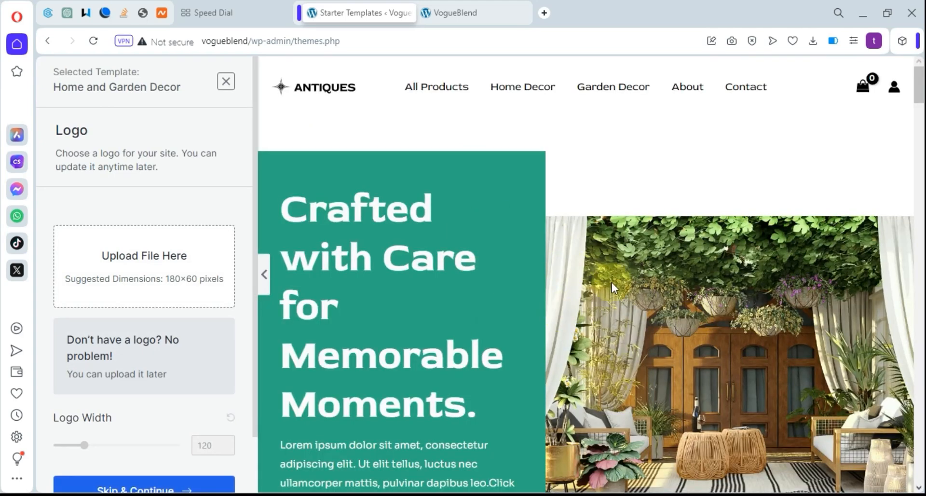
scroll(619, 237, "down", 10)
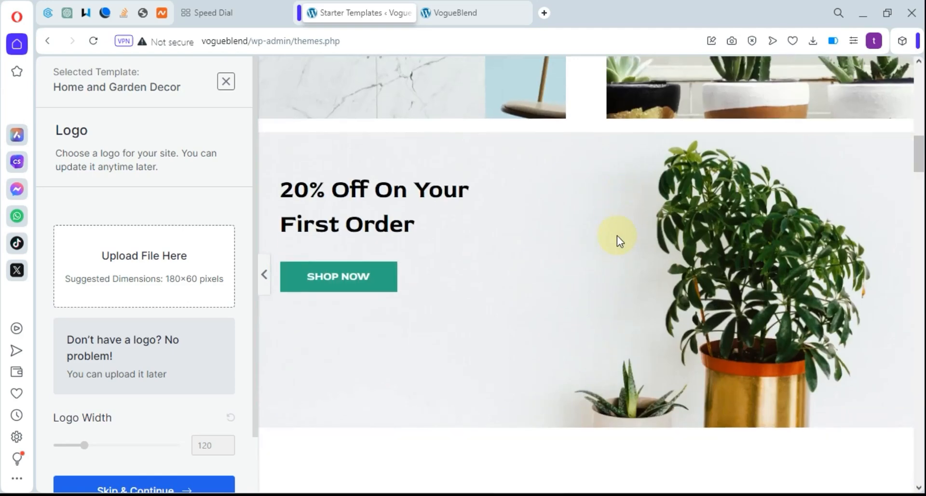
scroll(619, 239, "down", 10)
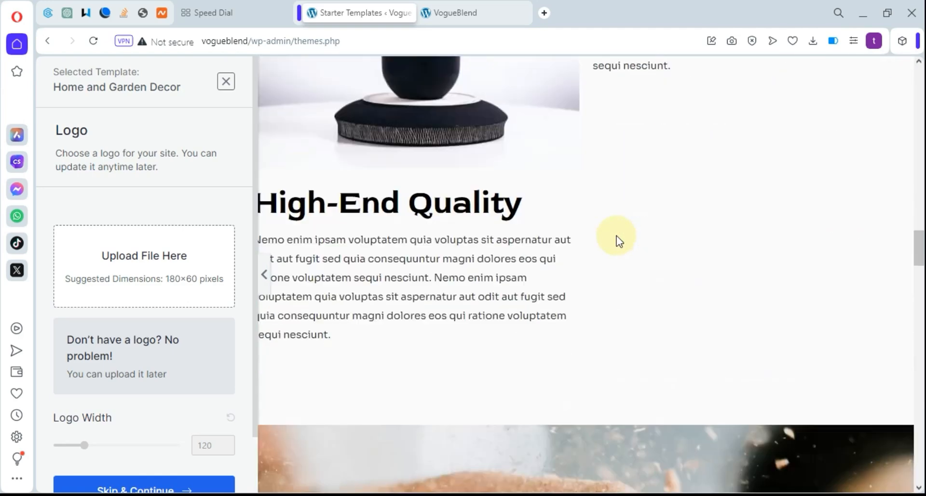
Look over the header, hero section, discount banner and New Arrivals products in the Home and Garden Decor preview
scroll(619, 240, "down", 12)
scroll(619, 240, "up", 8)
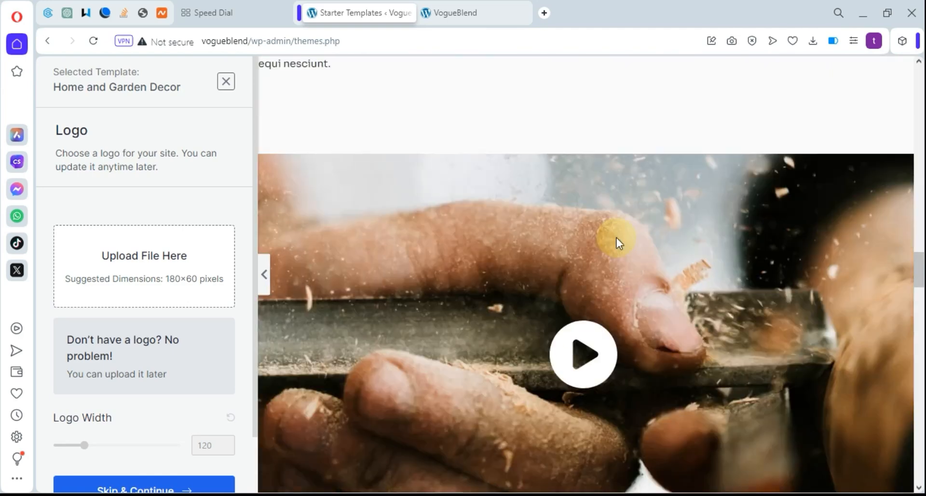
scroll(617, 238, "up", 15)
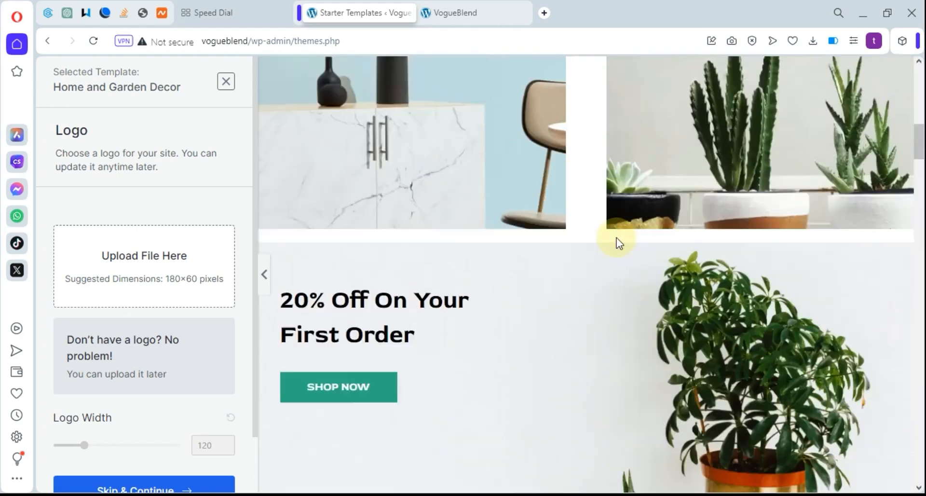
scroll(617, 237, "up", 10)
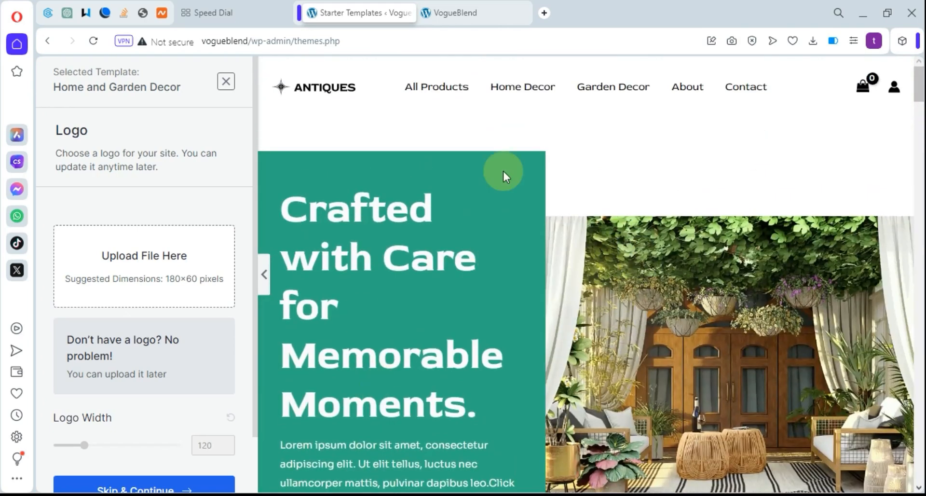
scroll(541, 285, "down", 1)
scroll(534, 234, "up", 1)
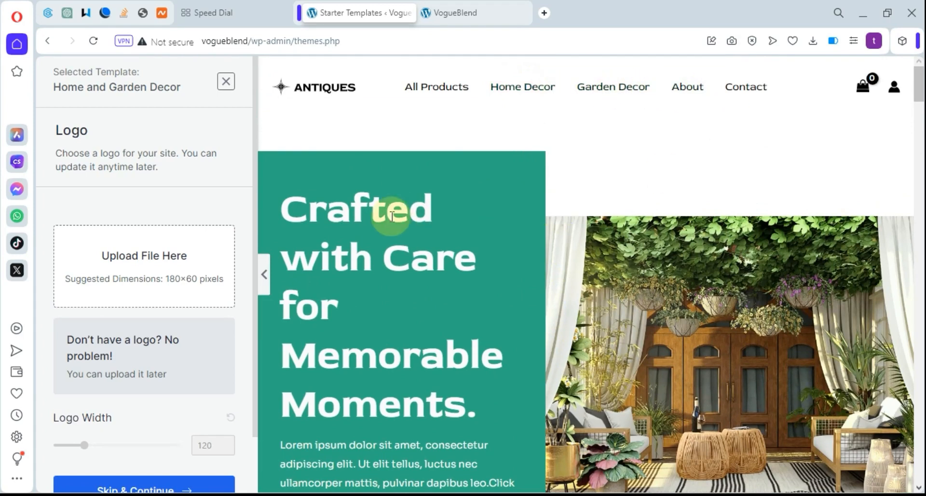
scroll(482, 270, "down", 3)
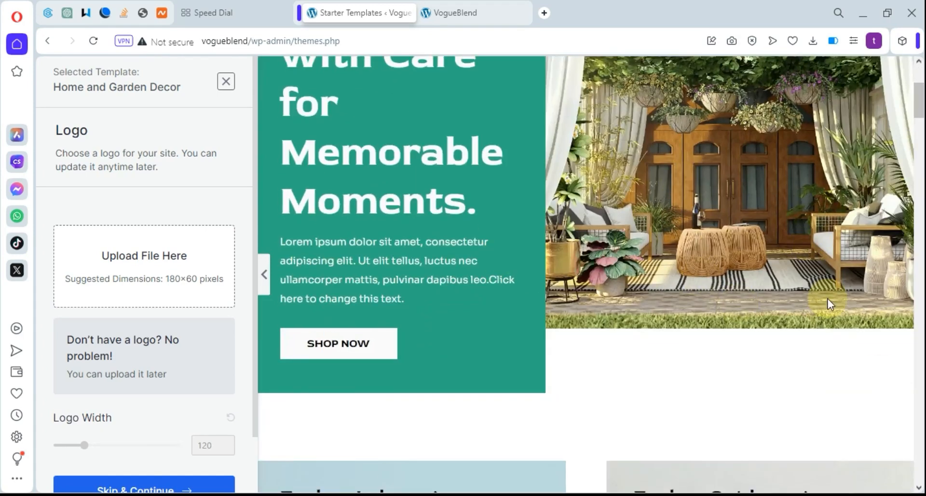
scroll(549, 310, "down", 6)
scroll(496, 286, "down", 10)
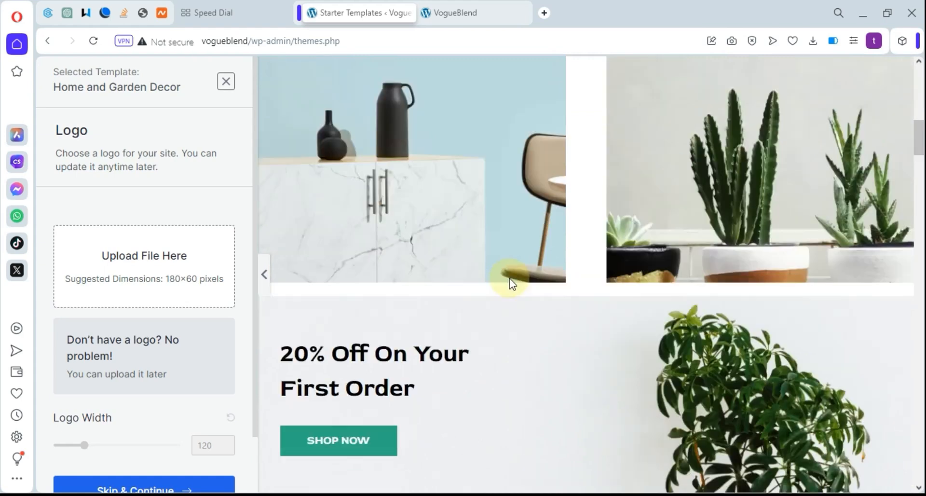
scroll(569, 270, "down", 4)
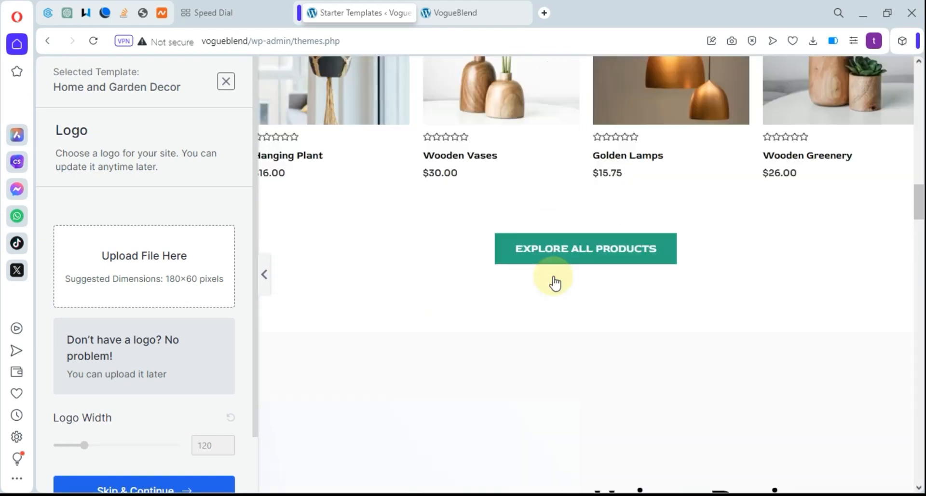
scroll(520, 182, "up", 4)
scroll(586, 223, "up", 4)
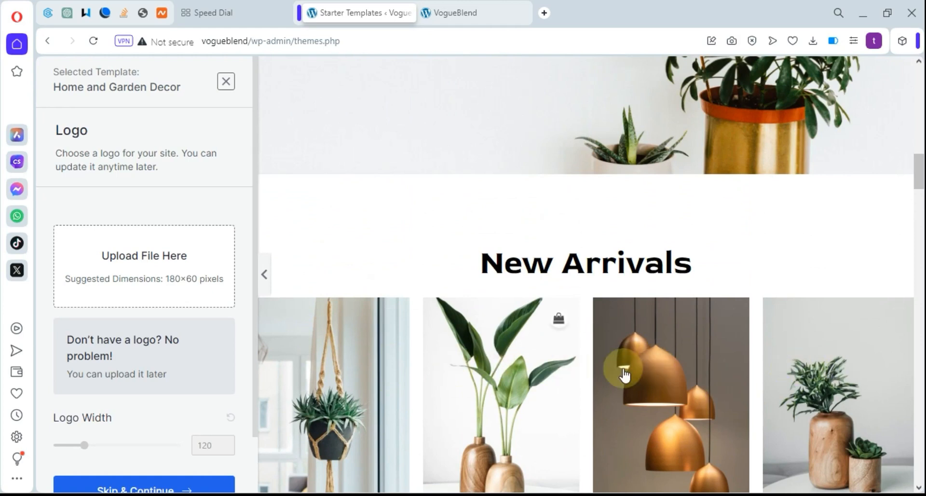
Examine the design highlights, video section, product grid and customer testimonials further down the template preview
scroll(711, 355, "down", 8)
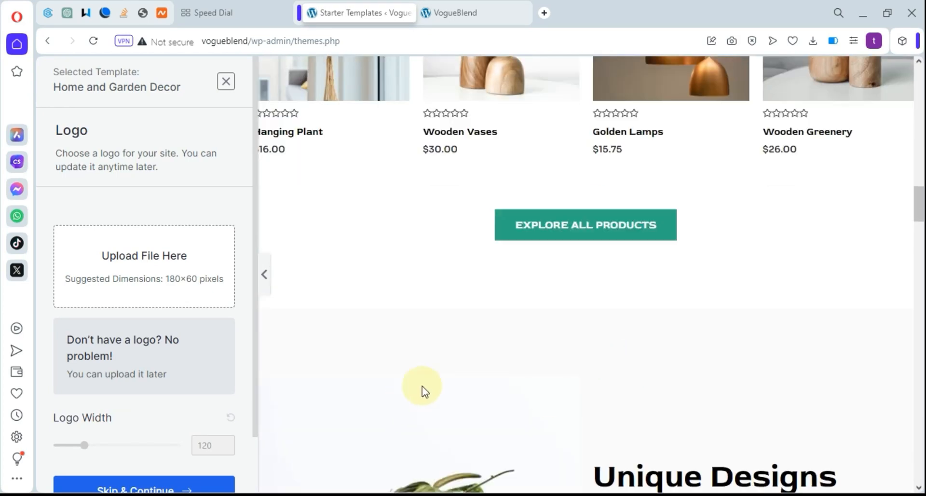
scroll(491, 337, "down", 12)
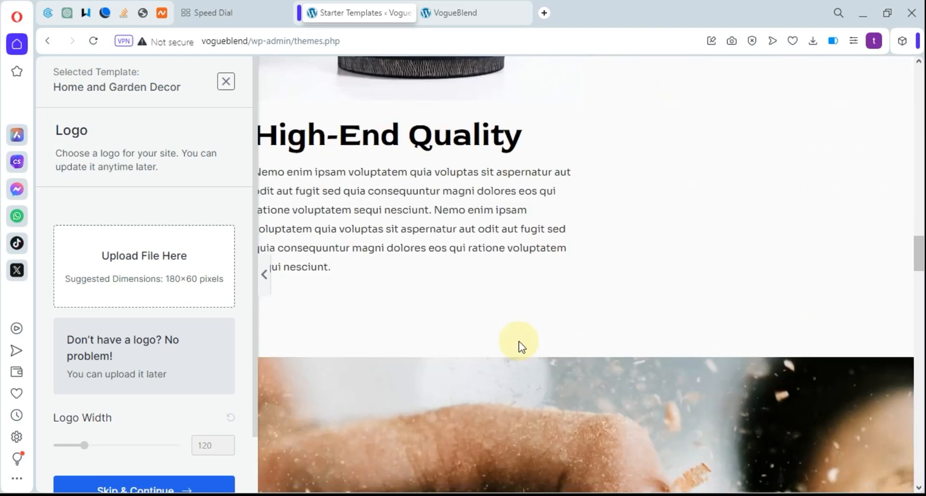
scroll(520, 346, "down", 10)
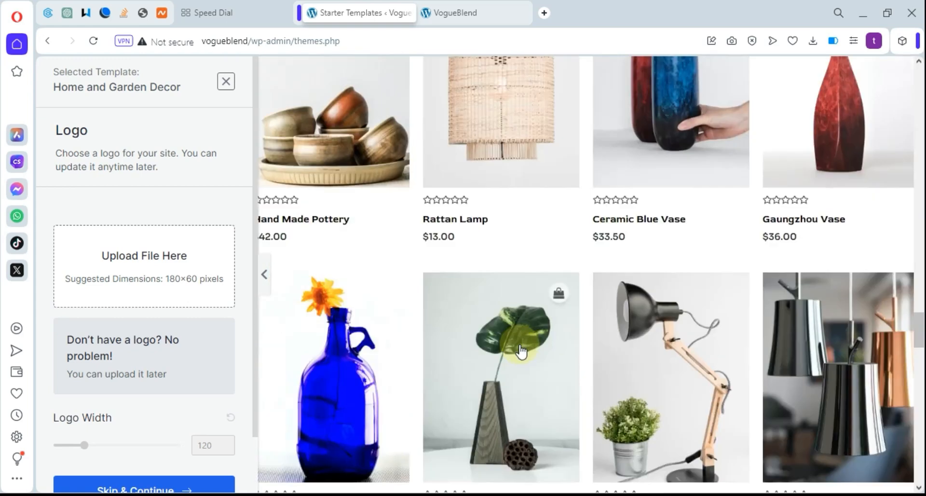
scroll(521, 351, "down", 10)
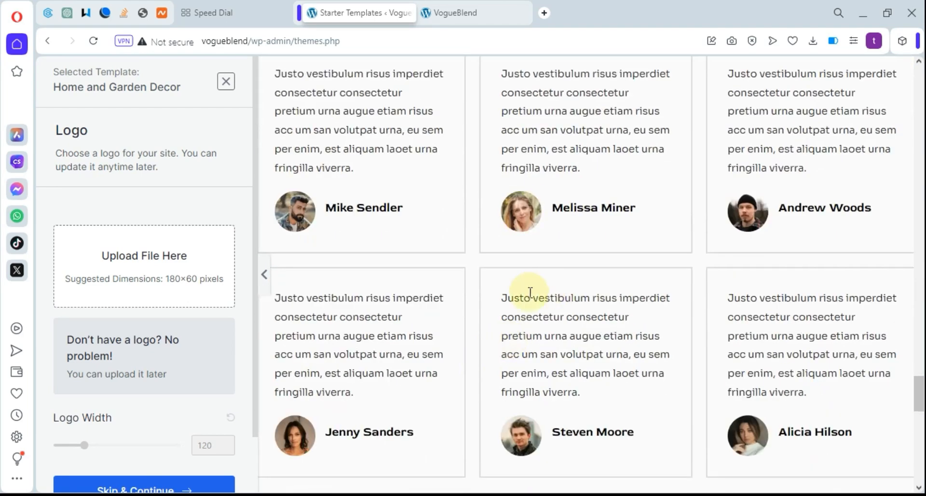
scroll(530, 293, "down", 4)
scroll(562, 357, "down", 4)
scroll(555, 337, "up", 6)
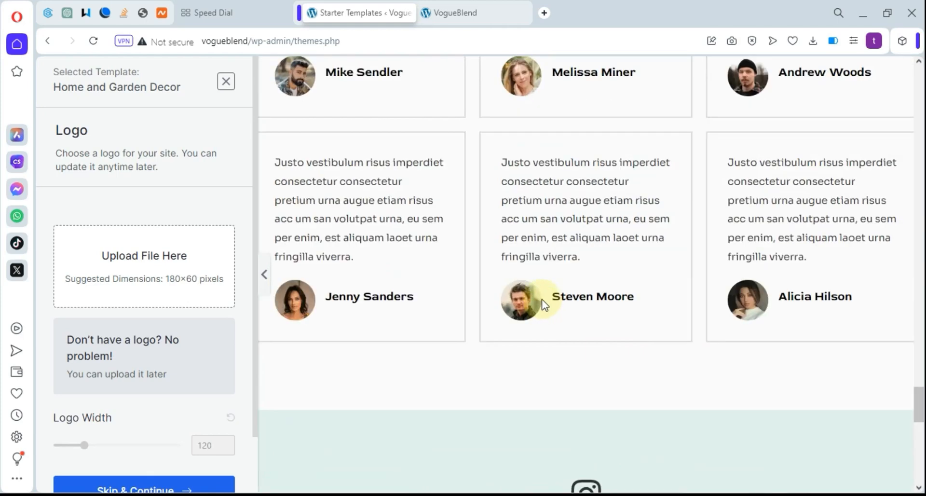
scroll(543, 302, "up", 8)
left_click_drag(921, 329, 904, 66)
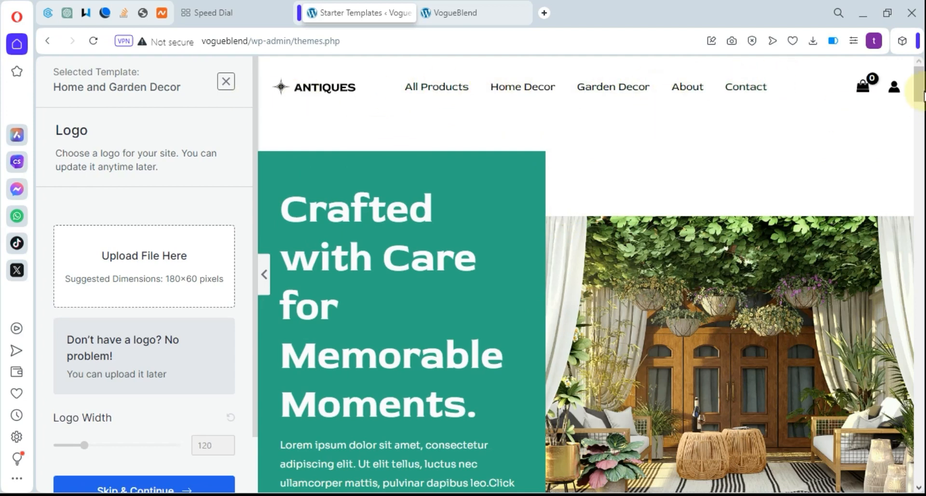
left_click_drag(917, 87, 902, 73)
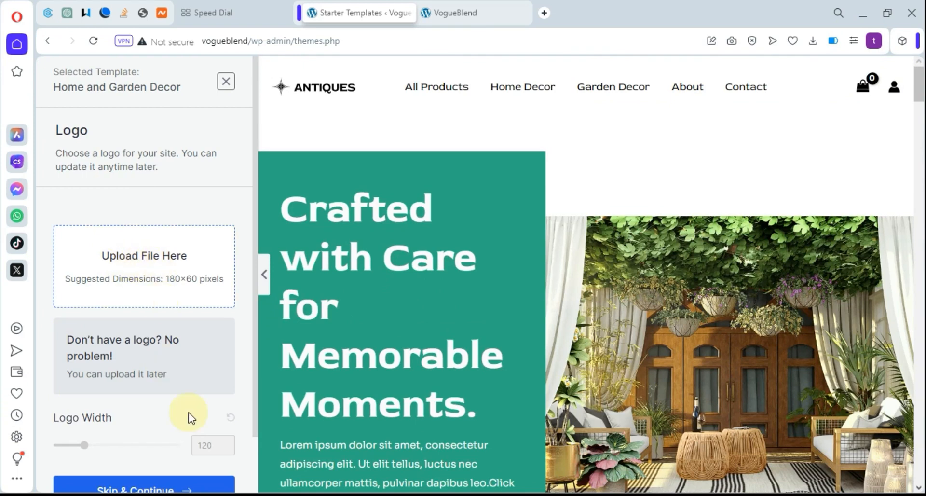
Skip the logo upload and continue with the template's default colors and the Red Rose / Sora fonts
scroll(189, 418, "down", 2)
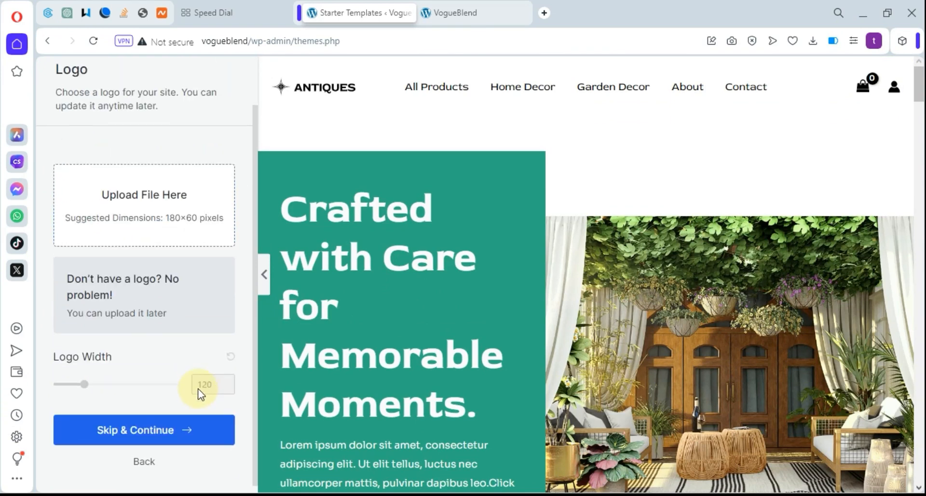
left_click(137, 427)
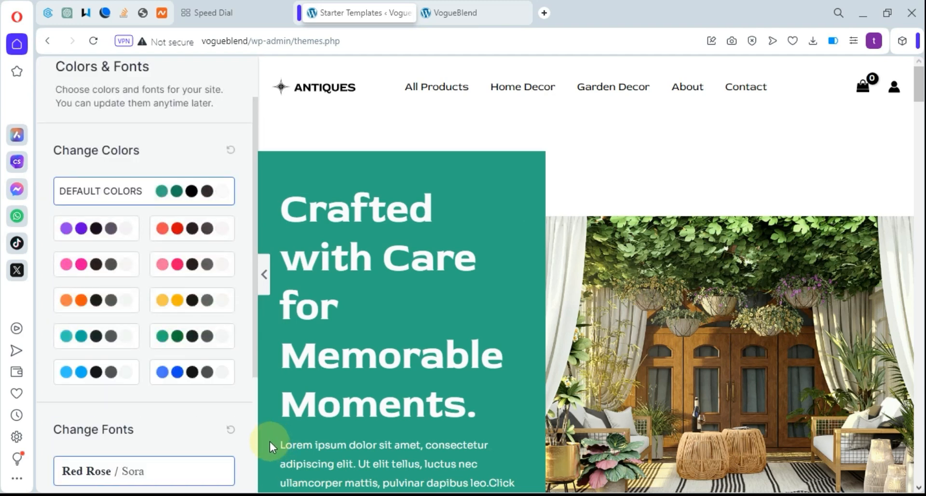
scroll(222, 436, "down", 3)
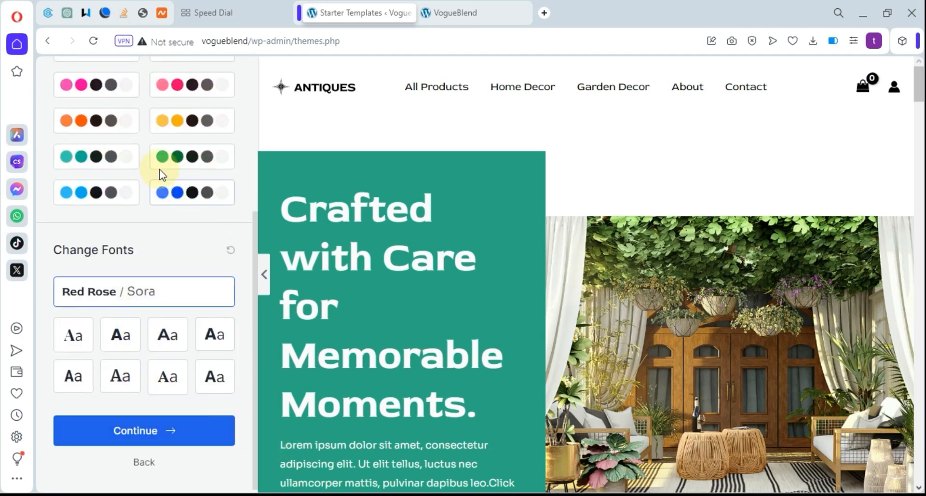
left_click(154, 430)
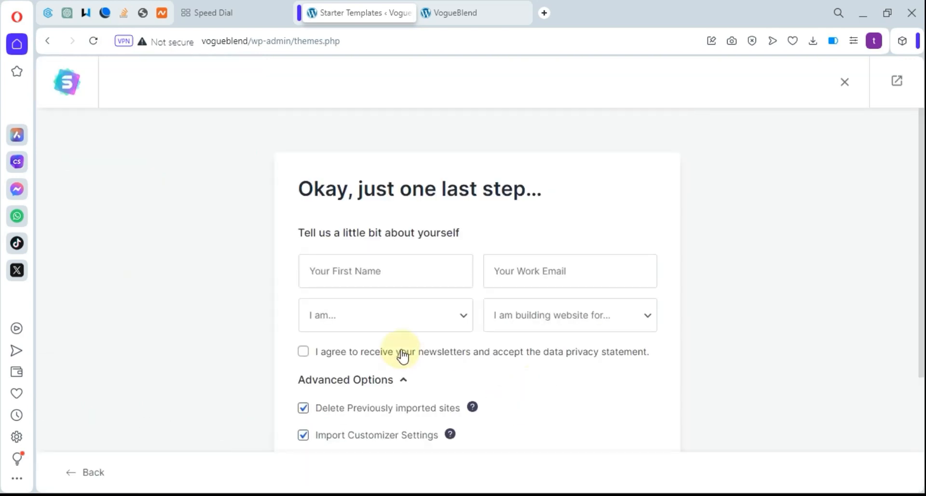
Turn off Import Content, keep the other advanced import options enabled, and submit the form to build the website
scroll(403, 356, "down", 3)
scroll(370, 275, "up", 1)
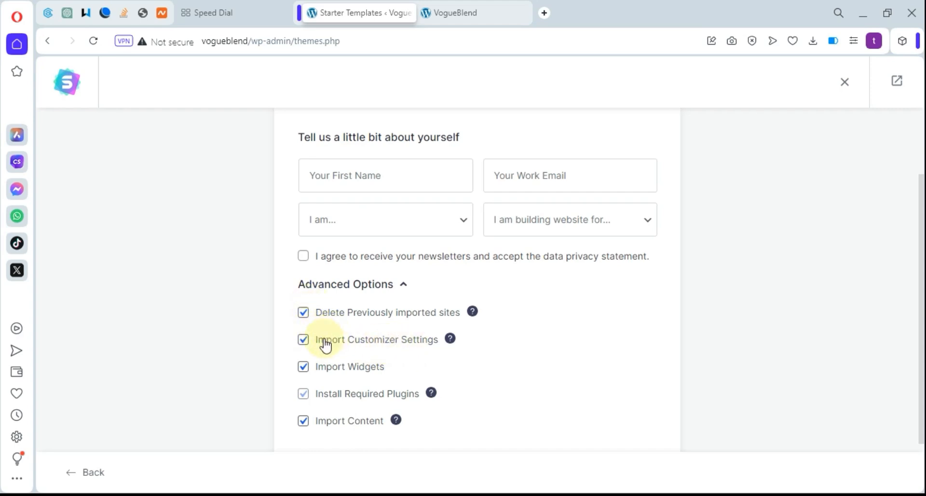
scroll(333, 333, "up", 2)
scroll(285, 355, "down", 3)
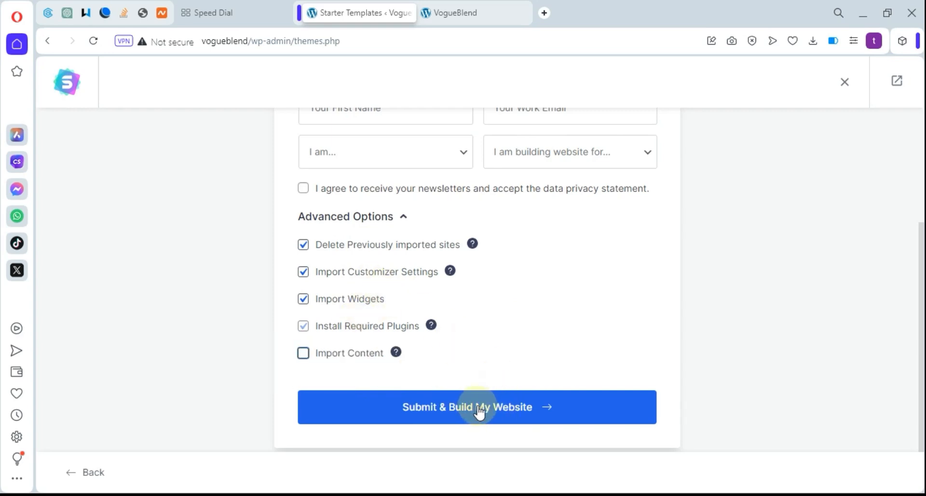
left_click(513, 410)
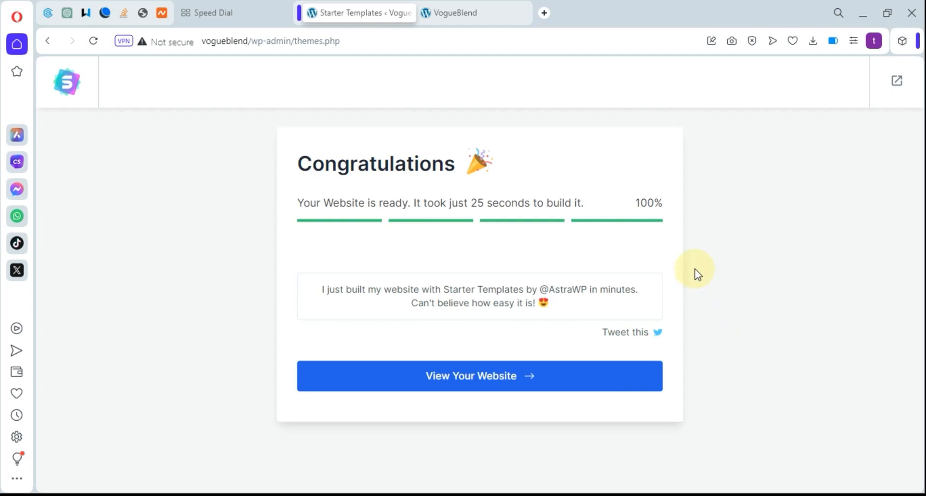
Check the new design on the VogueBlend site's Home, Contact Us and About pages
left_click(451, 14)
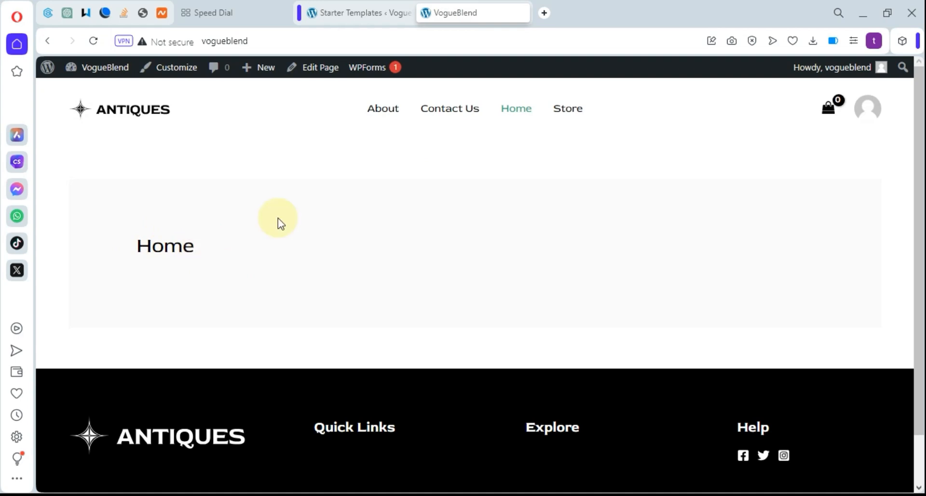
left_click(436, 116)
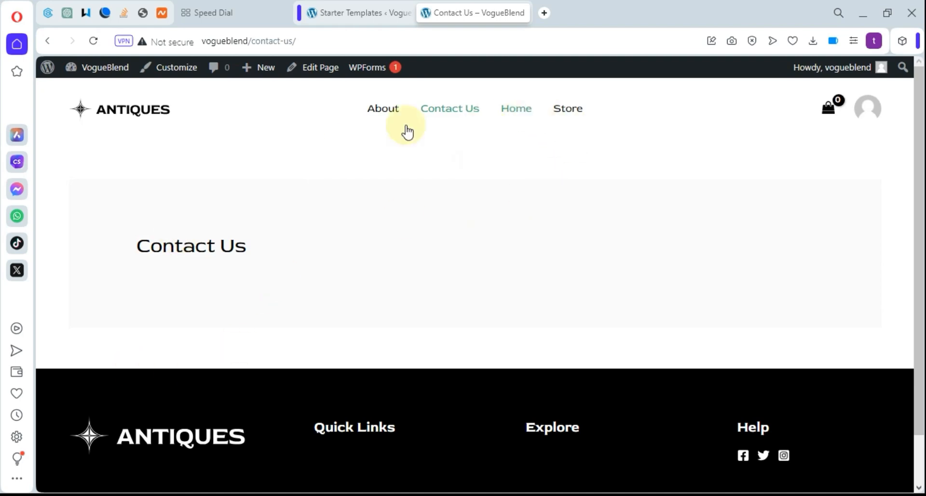
left_click(374, 108)
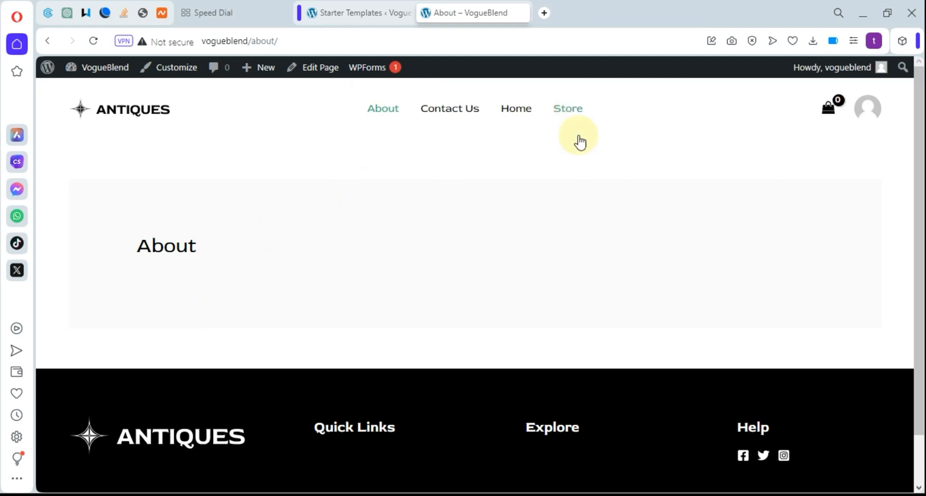
Exit the template wizard to the WordPress dashboard and open the site's menu editor at the Primary Menu structure
left_click(337, 14)
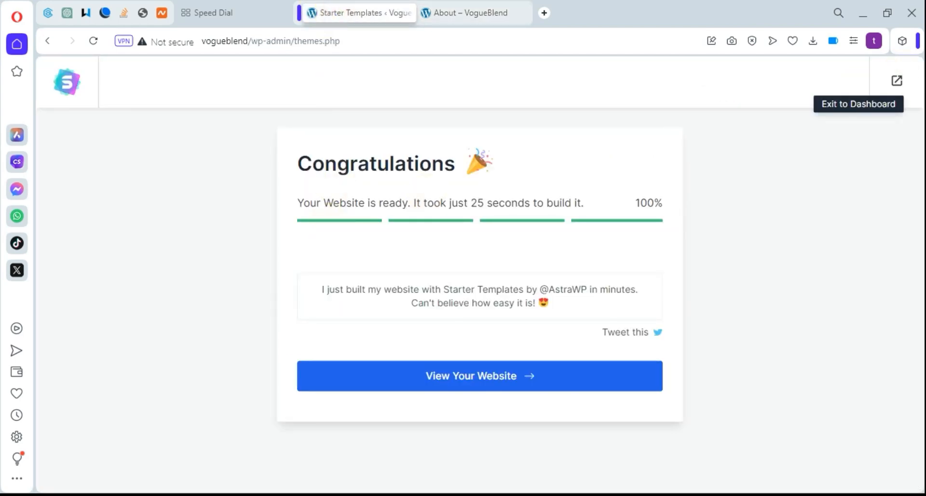
left_click(897, 81)
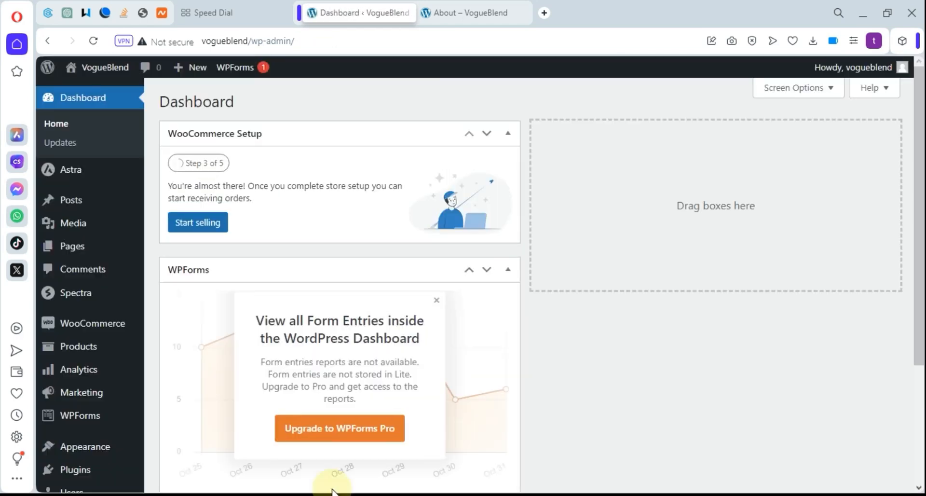
scroll(87, 265, "down", 3)
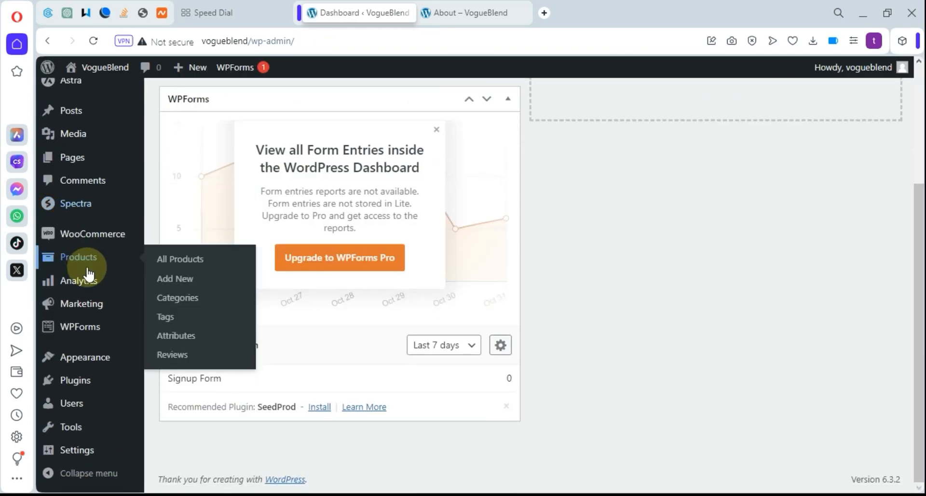
mouse_move(79, 367)
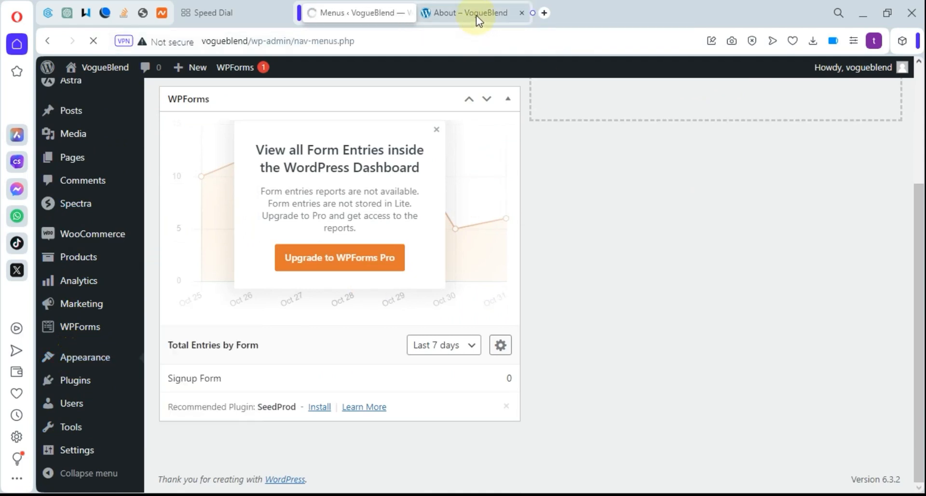
scroll(367, 328, "down", 4)
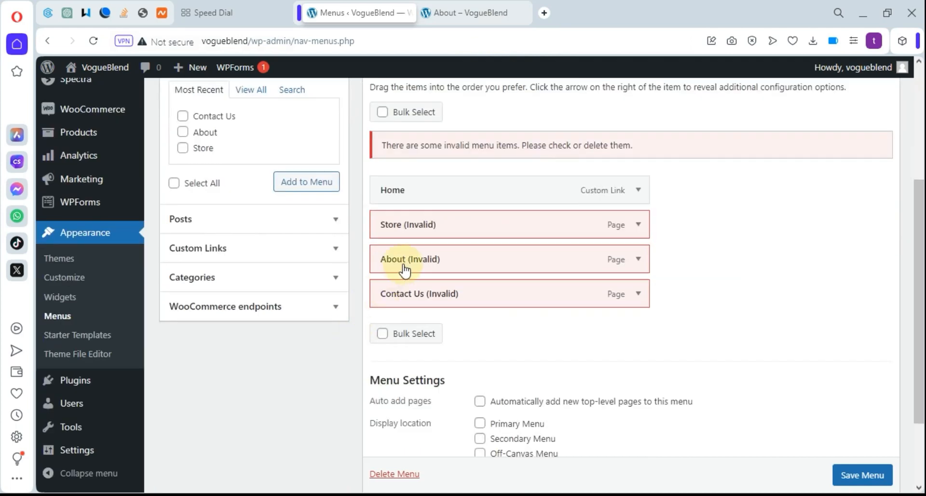
Remove the invalid Store, About and Contact Us items from the Primary Menu structure
scroll(406, 271, "up", 1)
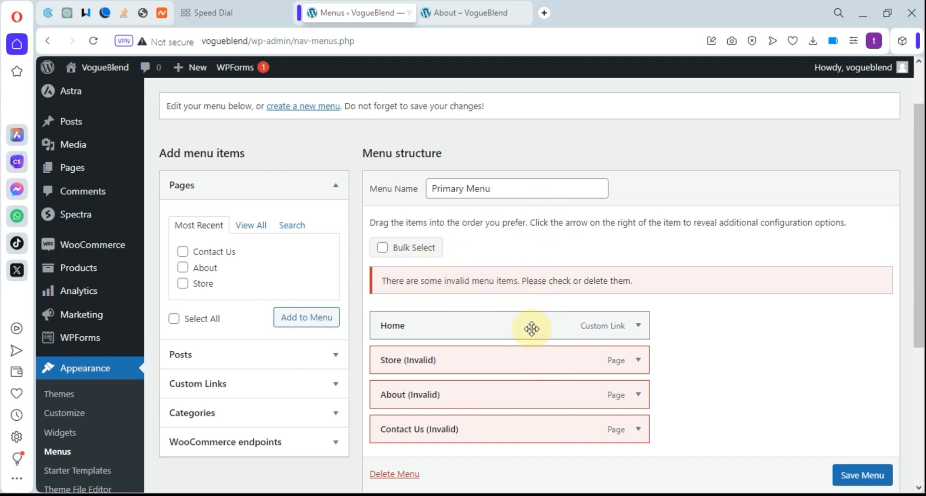
left_click(638, 360)
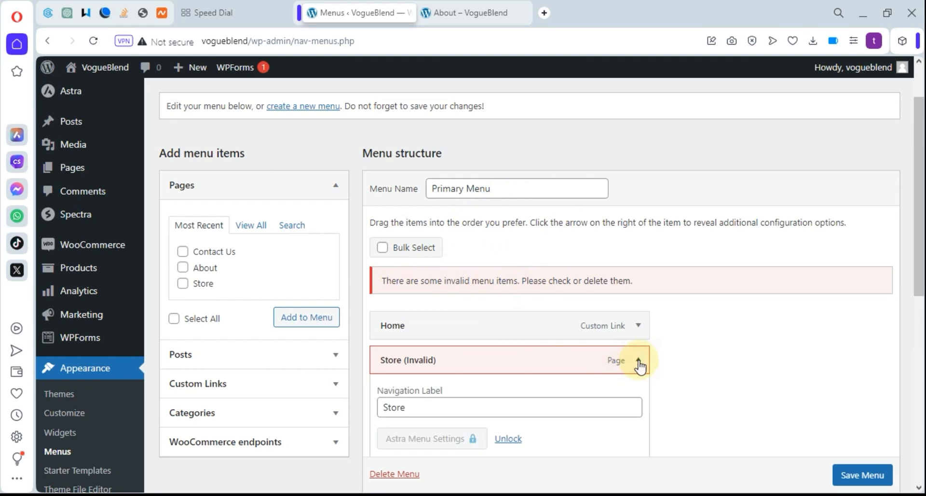
scroll(471, 404, "down", 2)
scroll(471, 404, "down", 3)
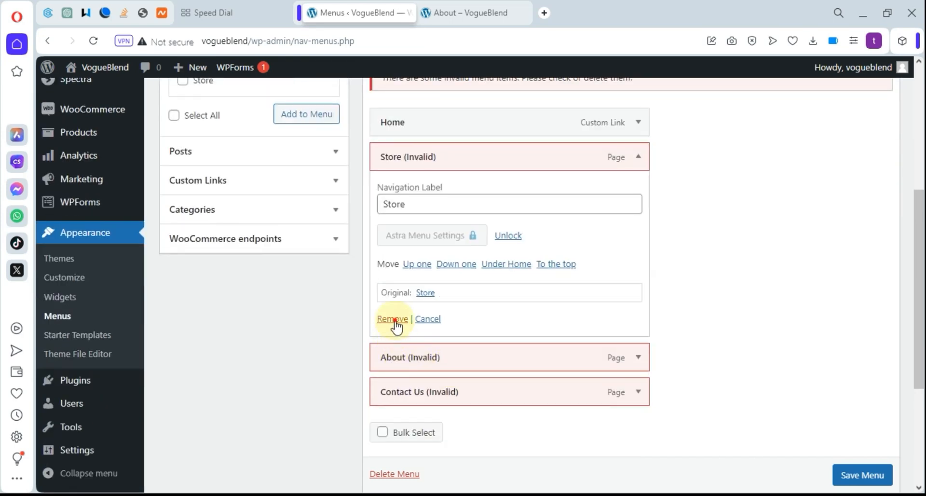
left_click(393, 319)
left_click(638, 157)
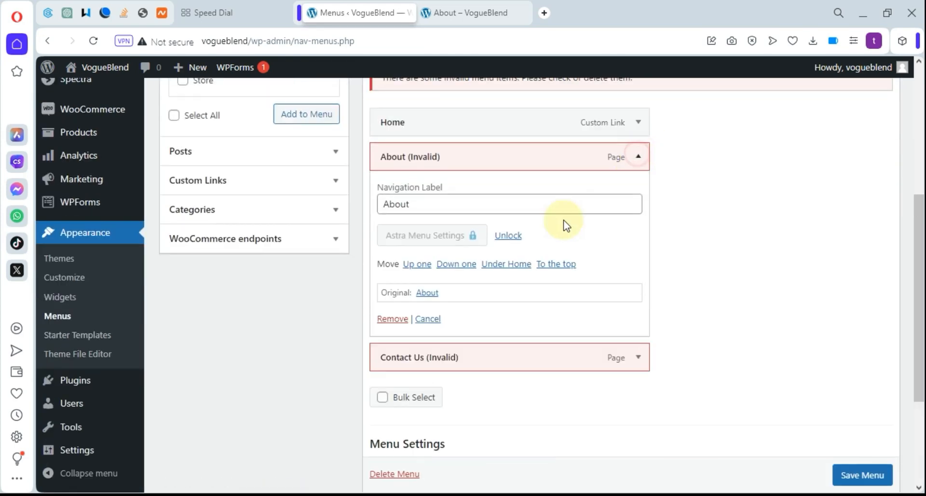
left_click(388, 319)
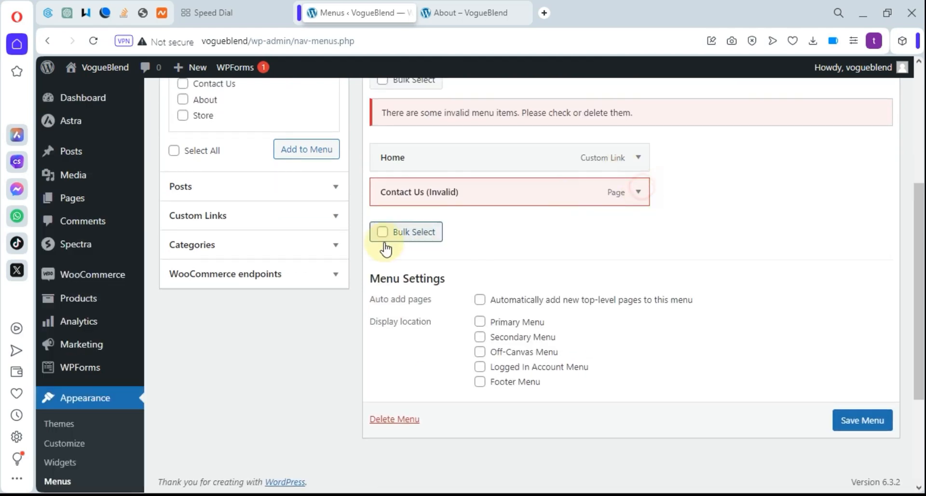
left_click(638, 192)
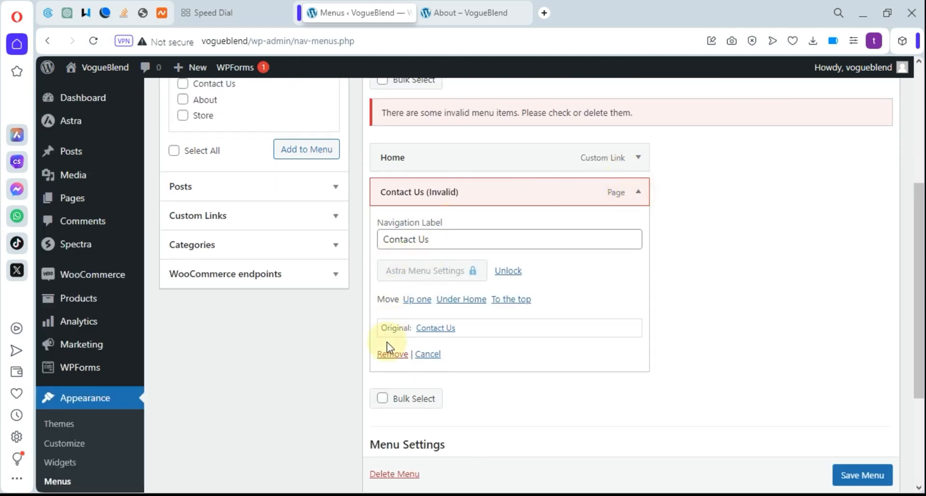
left_click(391, 354)
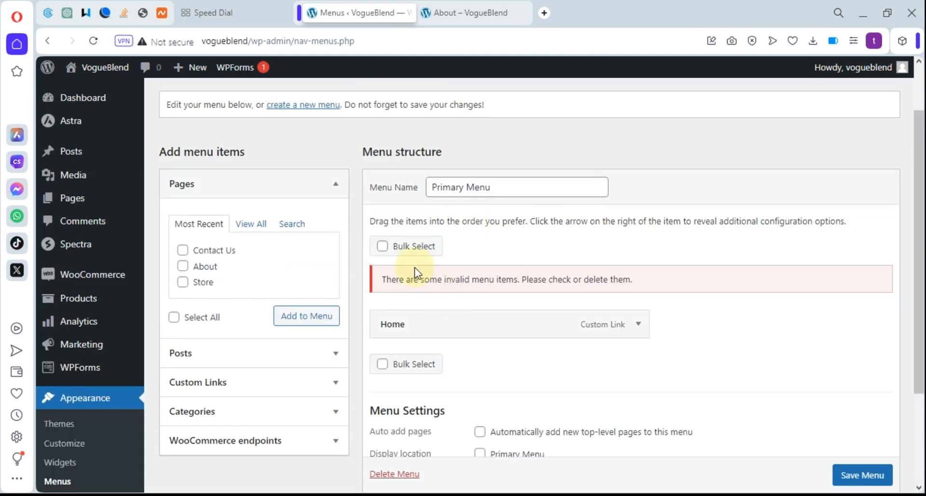
Add the Home front page, About, Contact Us and Store pages to the Primary Menu
left_click(251, 225)
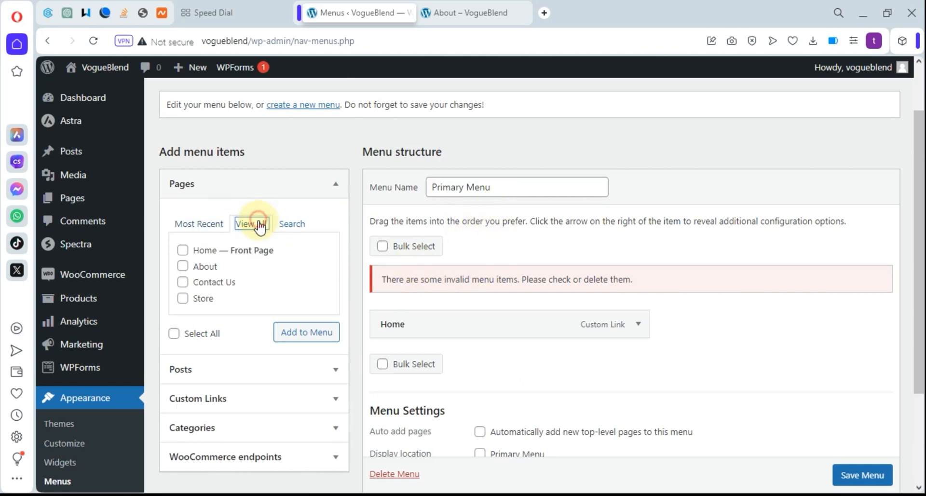
left_click(184, 251)
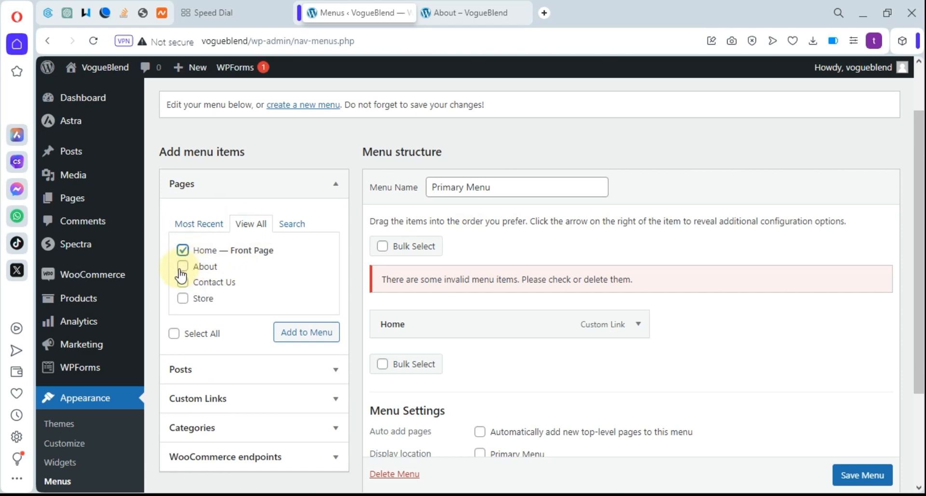
left_click(182, 267)
left_click(184, 283)
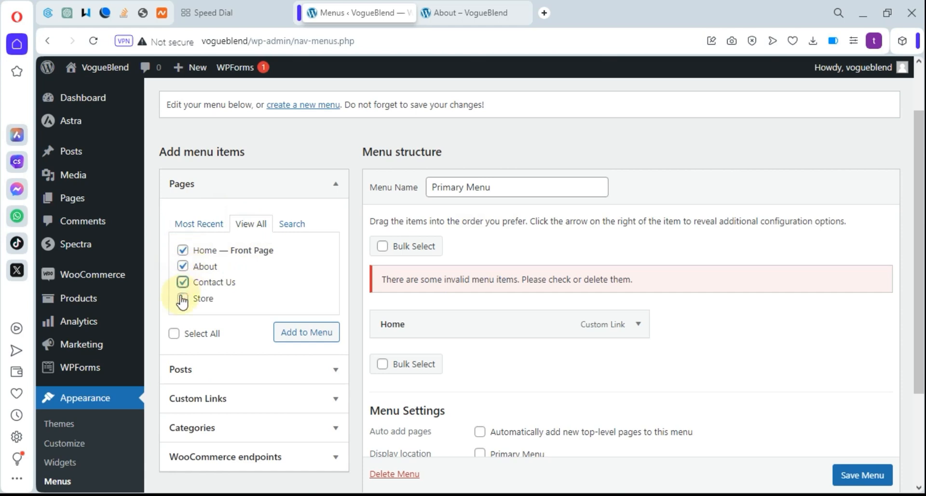
left_click(182, 298)
scroll(216, 260, "down", 3)
scroll(216, 274, "up", 2)
scroll(215, 274, "up", 2)
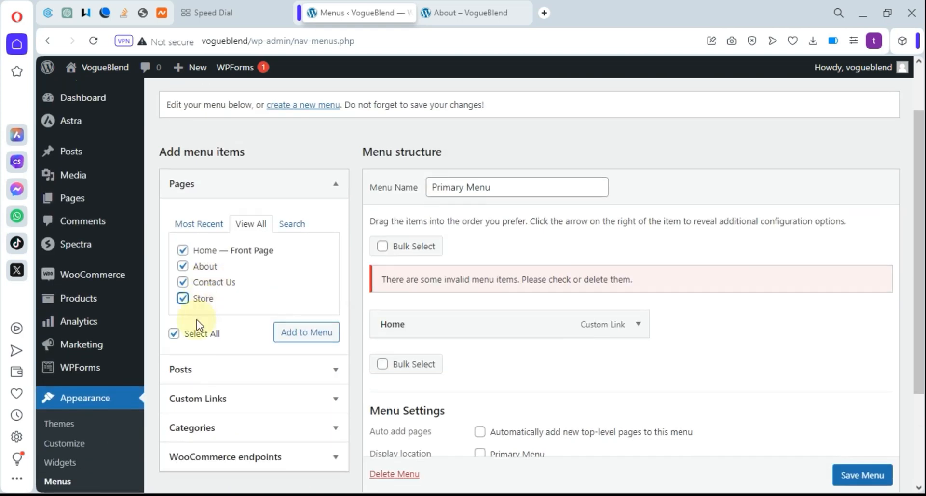
left_click(316, 335)
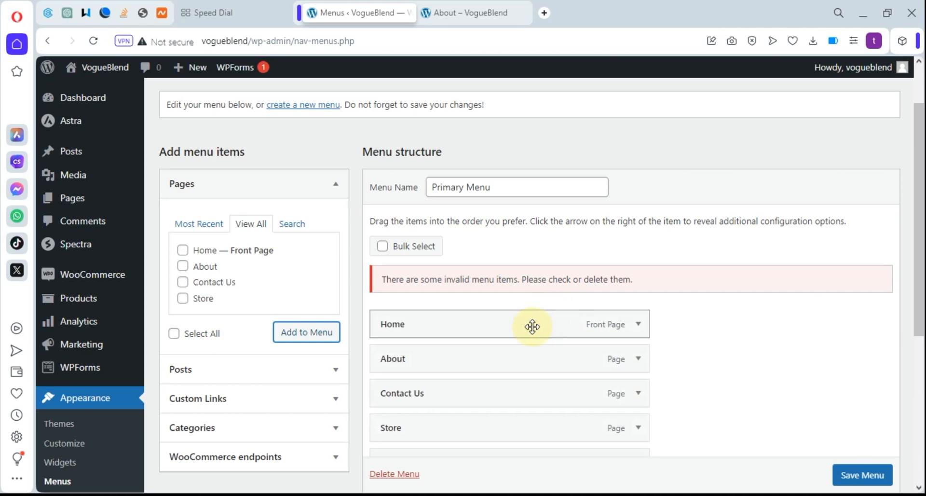
Compare with the live site's navigation and move the Store item directly below the Home front page item in the menu structure
scroll(529, 304, "down", 2)
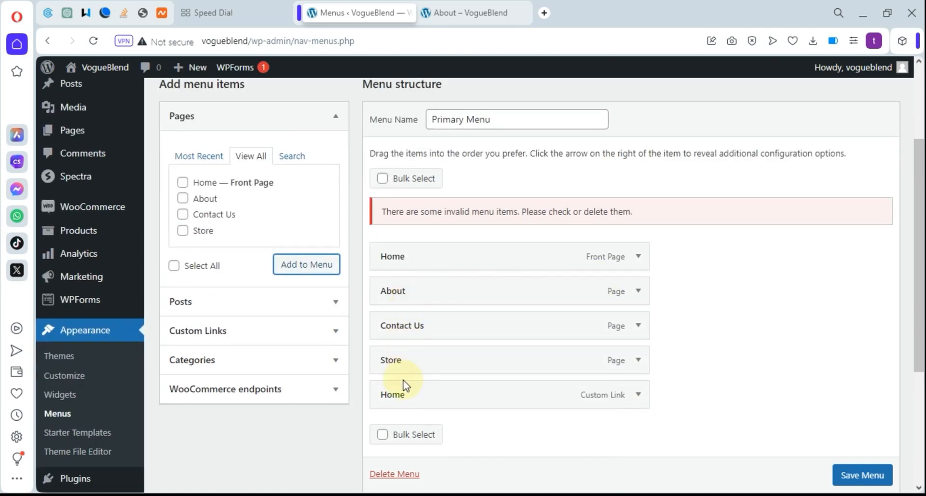
left_click(455, 15)
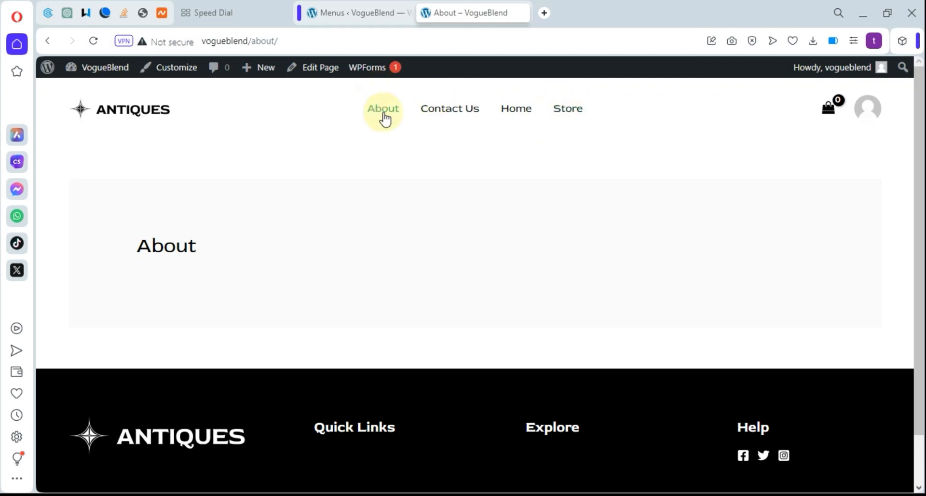
left_click(353, 19)
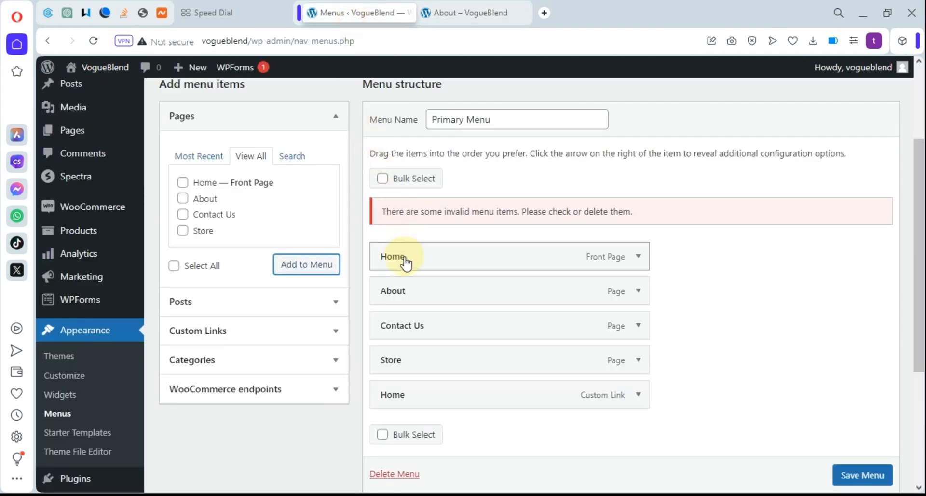
left_click_drag(398, 360, 392, 295)
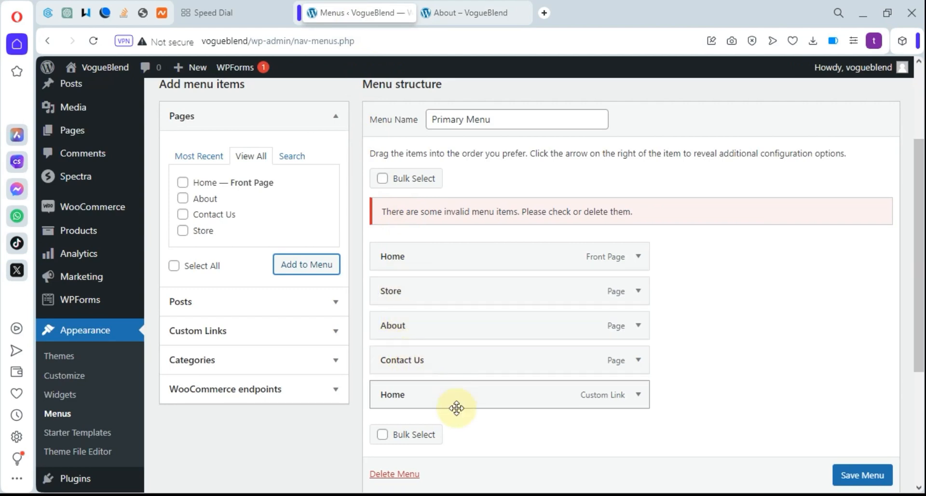
Remove the duplicate Home custom link from the end of the Primary Menu structure
left_click(638, 395)
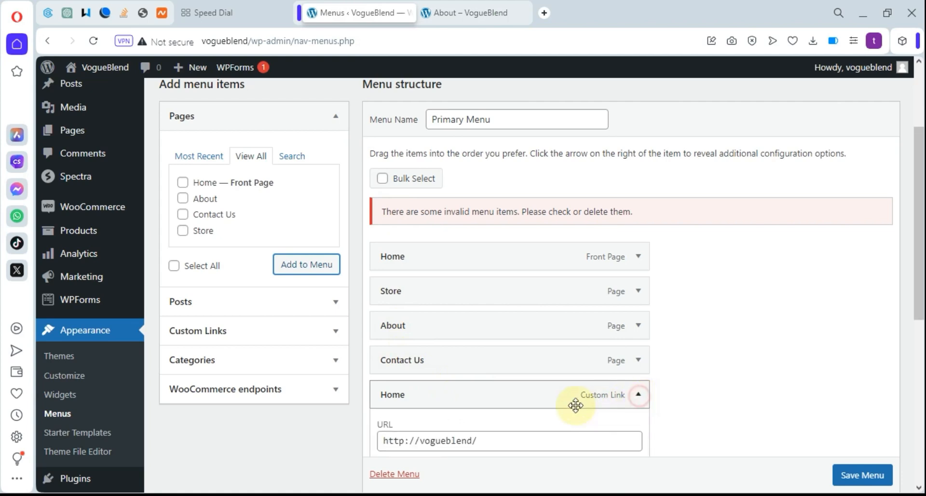
scroll(483, 425, "down", 1)
scroll(470, 406, "down", 2)
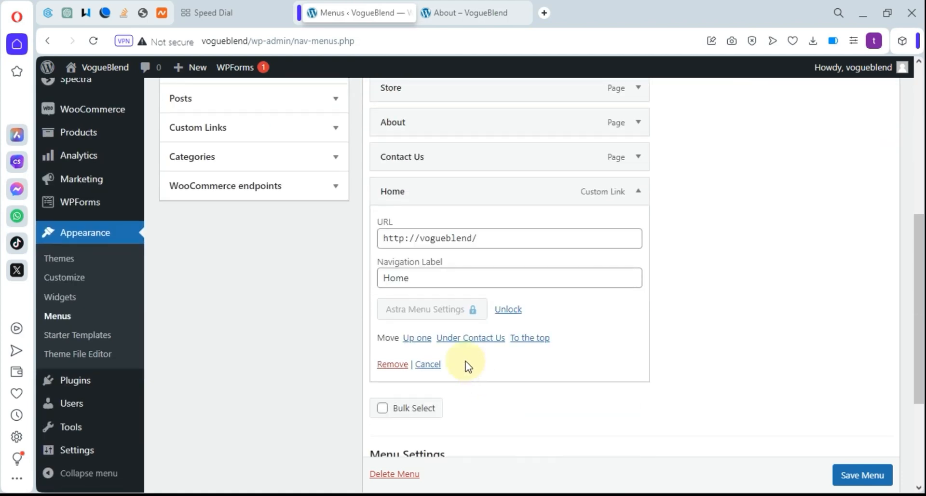
left_click(389, 364)
scroll(501, 254, "up", 1)
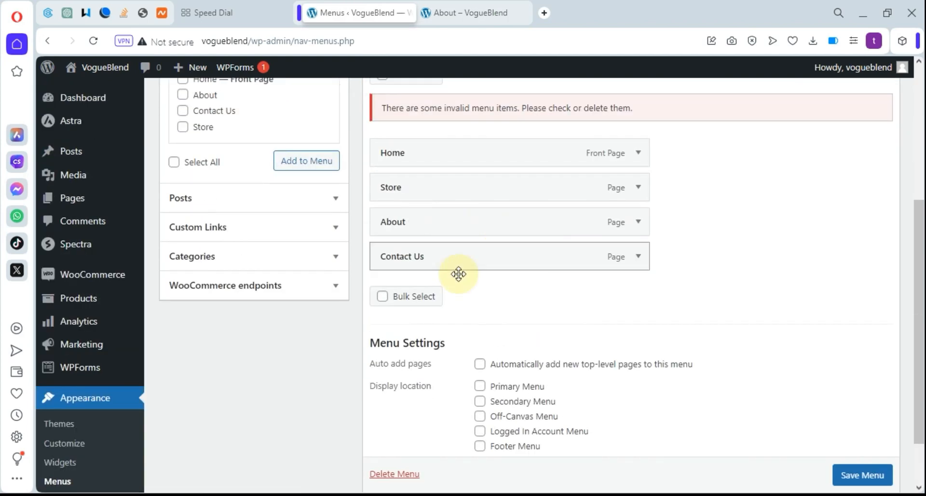
Assign the menu to the Primary Menu display location and save the menu
left_click(853, 475)
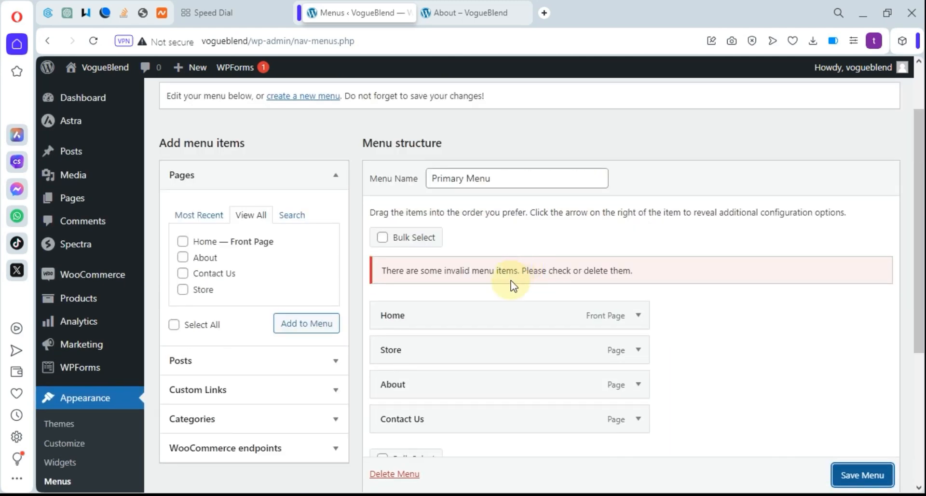
scroll(511, 285, "down", 2)
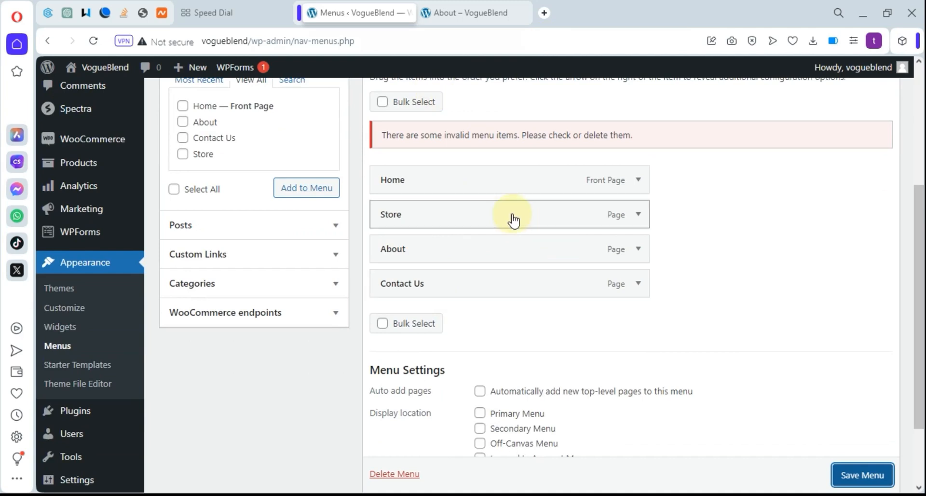
scroll(569, 337, "down", 1)
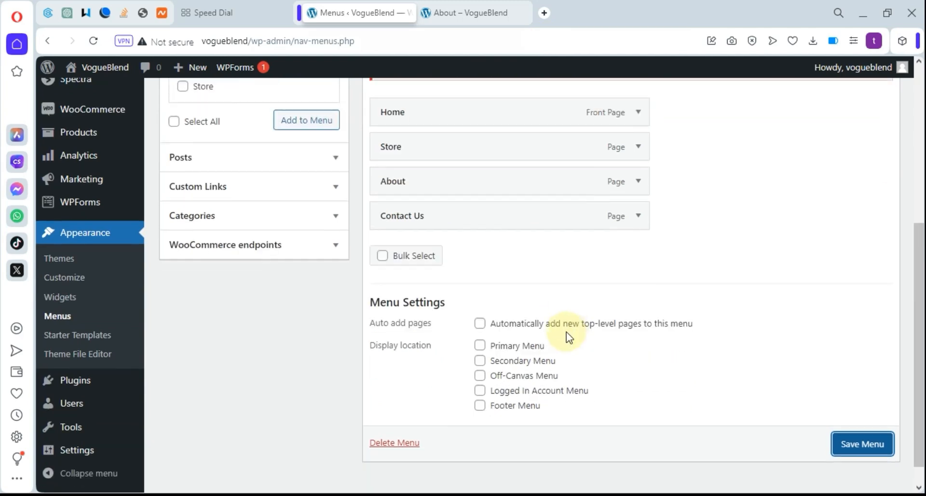
left_click(481, 345)
left_click(863, 441)
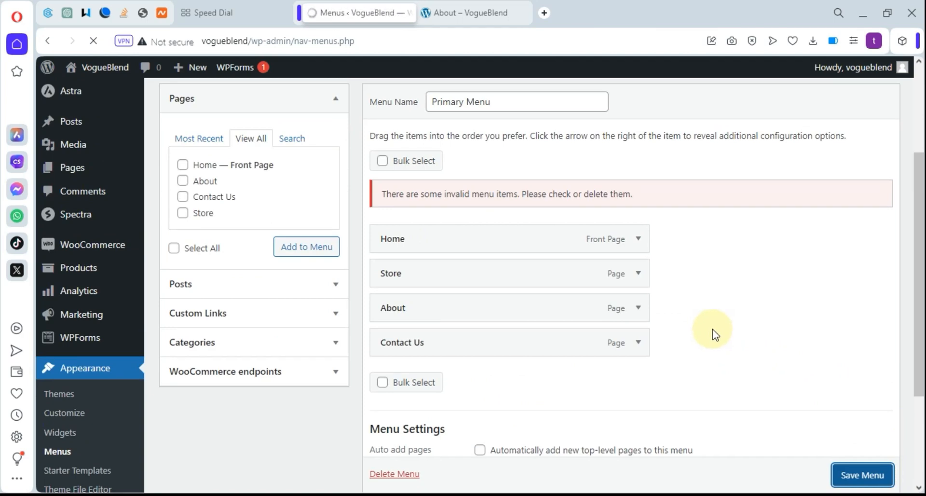
Reload the site's About page to check the header navigation order, and review the saved menu structure in the menu editor
left_click(447, 10)
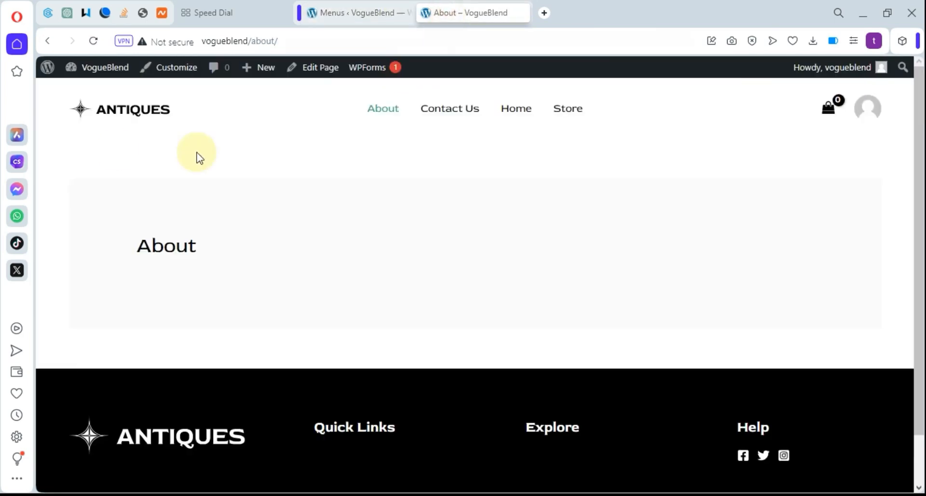
left_click(93, 41)
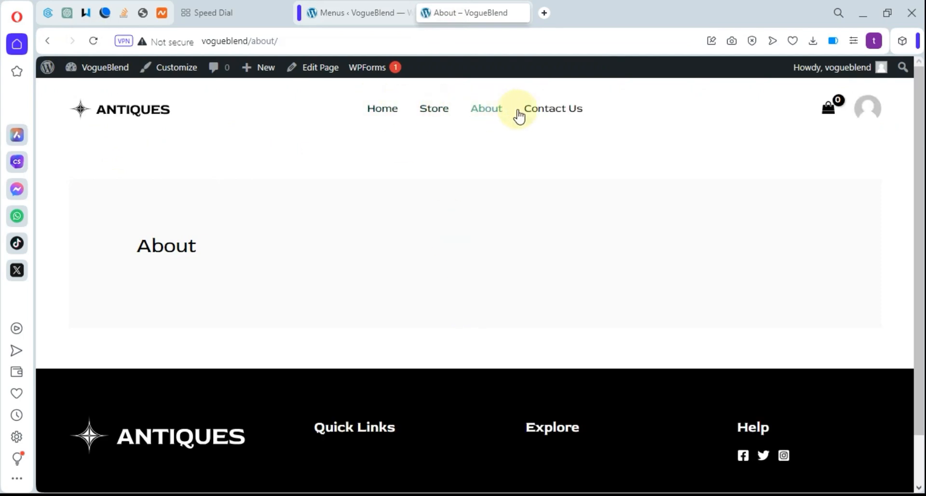
left_click(335, 12)
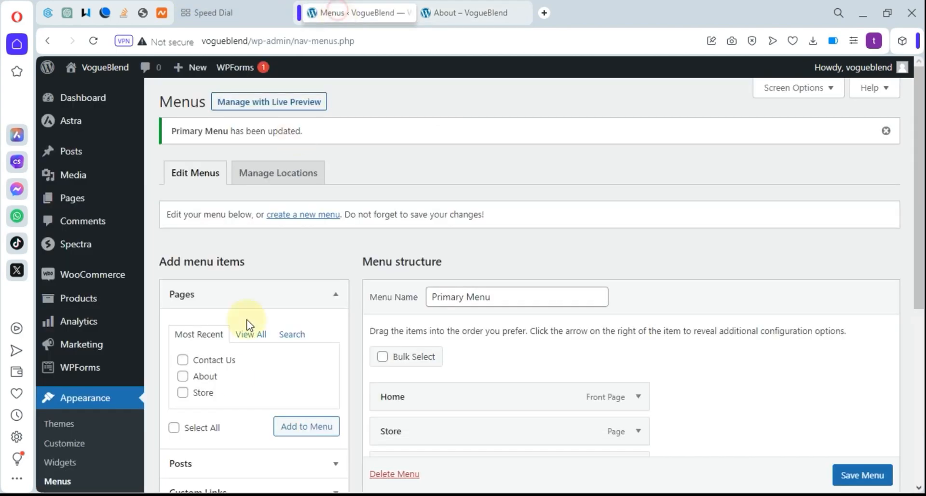
scroll(309, 318, "down", 1)
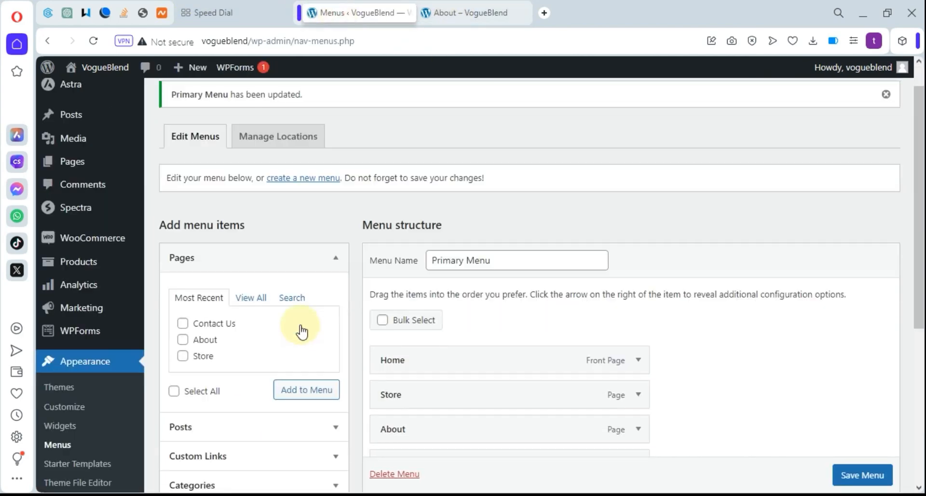
scroll(270, 323, "down", 2)
scroll(258, 323, "up", 3)
scroll(251, 330, "down", 6)
scroll(244, 338, "up", 4)
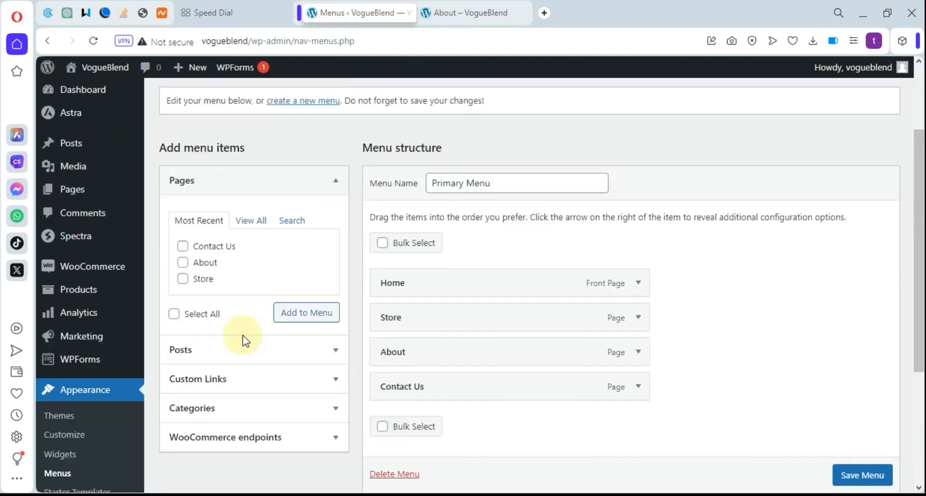
scroll(244, 338, "up", 3)
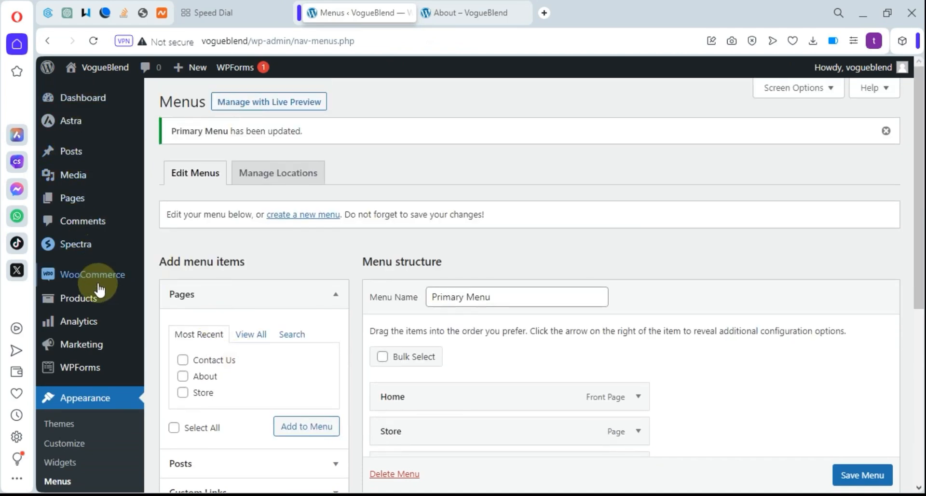
Open the form for adding a new product, dismiss the product editing form introduction and activate the product name field
mouse_move(97, 285)
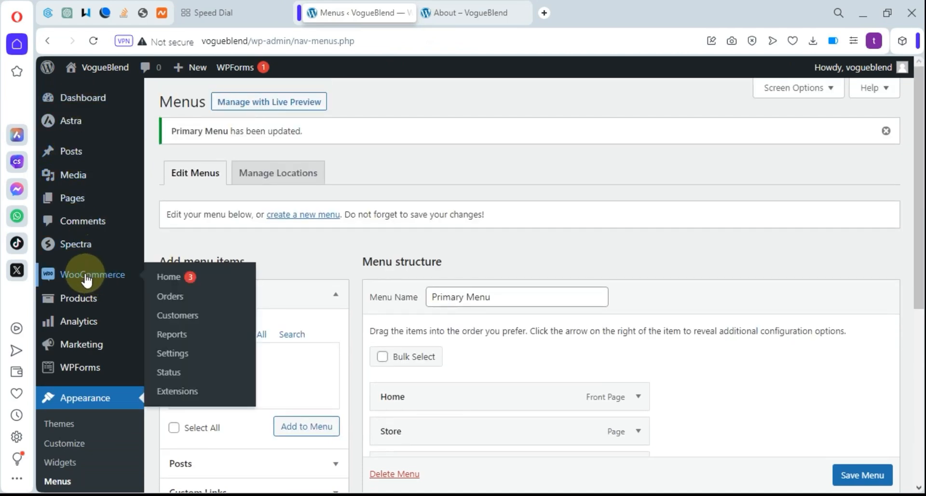
mouse_move(84, 303)
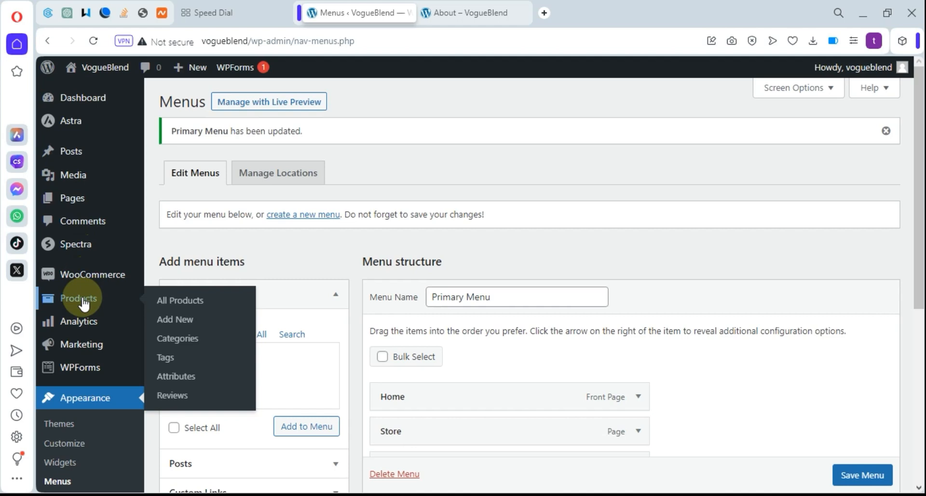
left_click(183, 321)
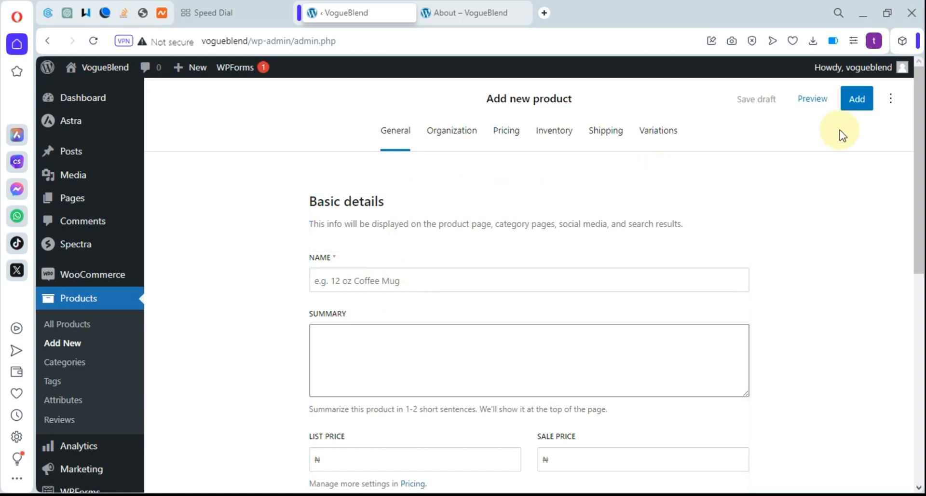
scroll(499, 191, "down", 3)
scroll(499, 191, "up", 3)
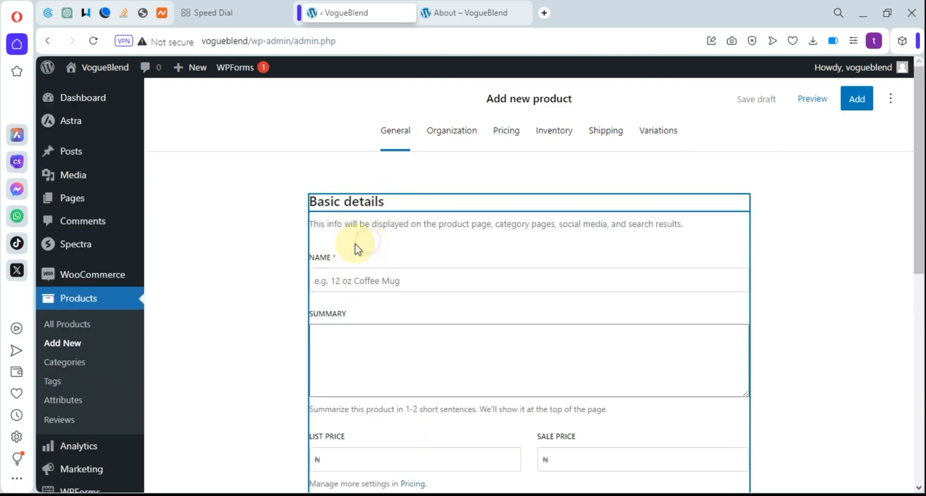
left_click(370, 285)
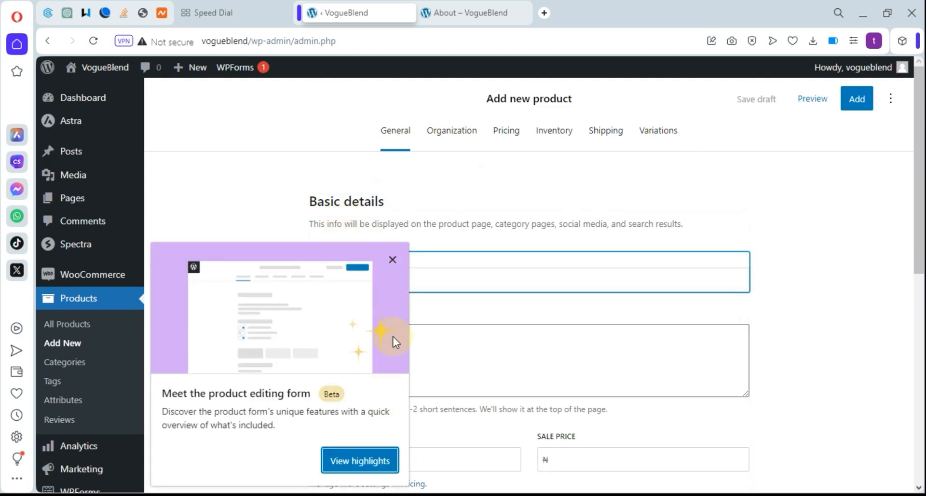
left_click(393, 260)
left_click(370, 282)
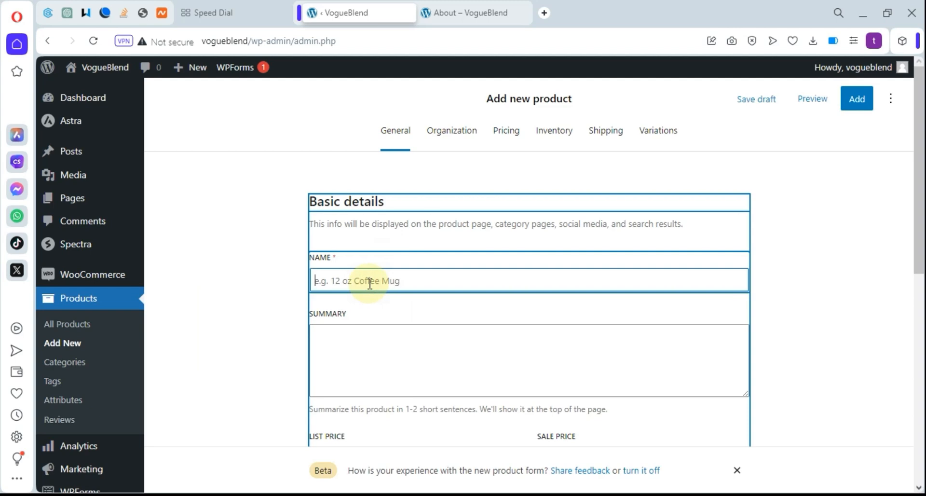
Name the product "T-Shirt" and enter "Quality Unisex T-Shirt" as its summary
type("T-")
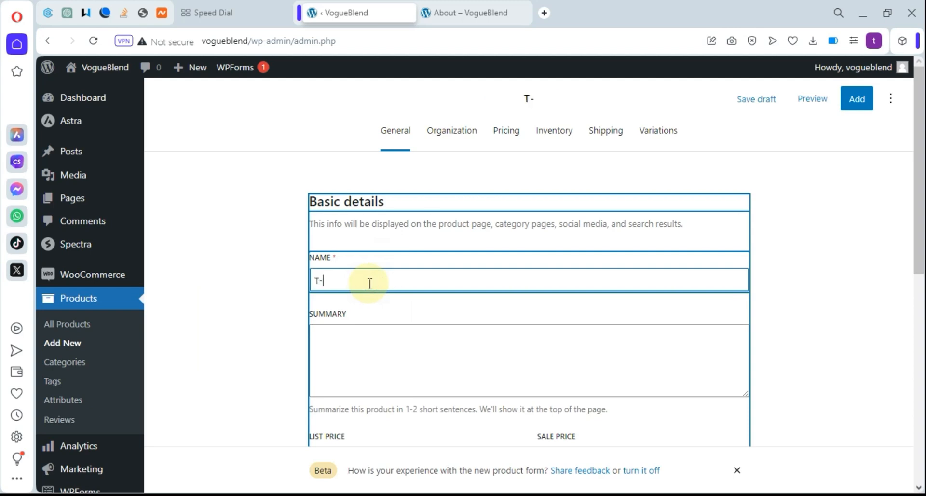
type("Shirt")
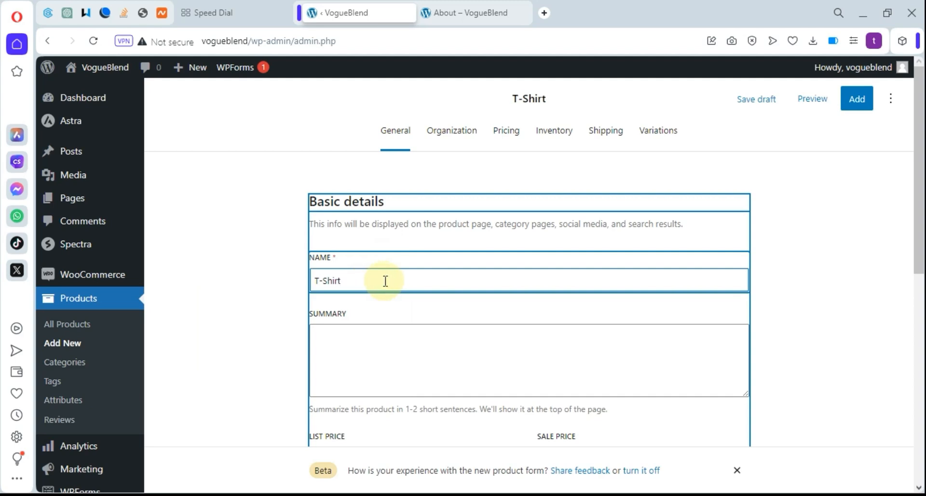
scroll(385, 281, "down", 2)
left_click(369, 295)
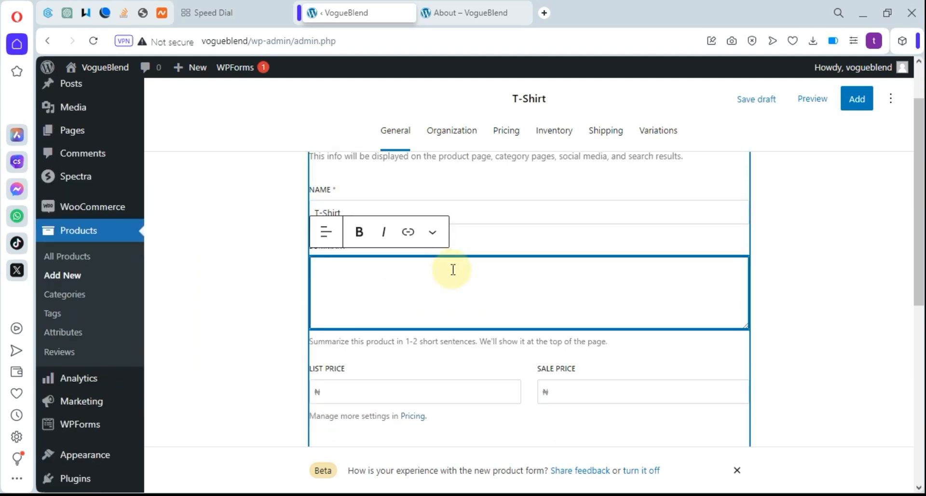
scroll(446, 279, "up", 2)
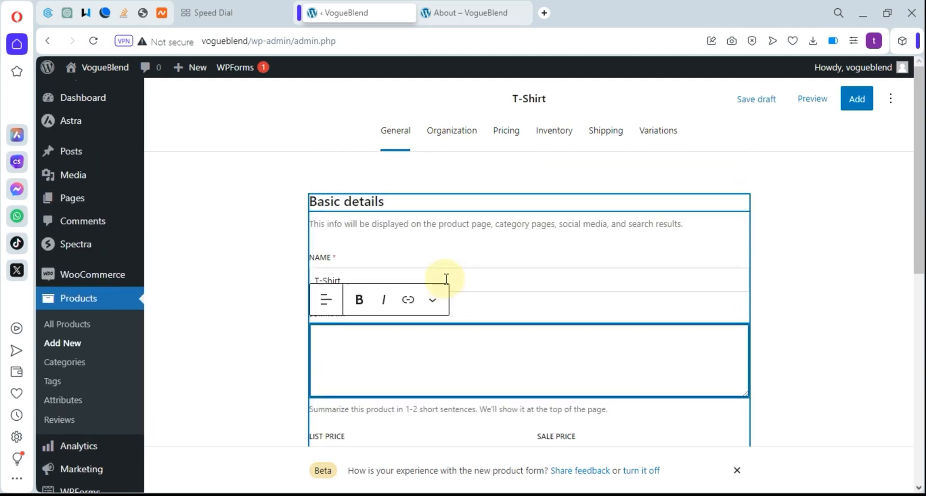
left_click(349, 224)
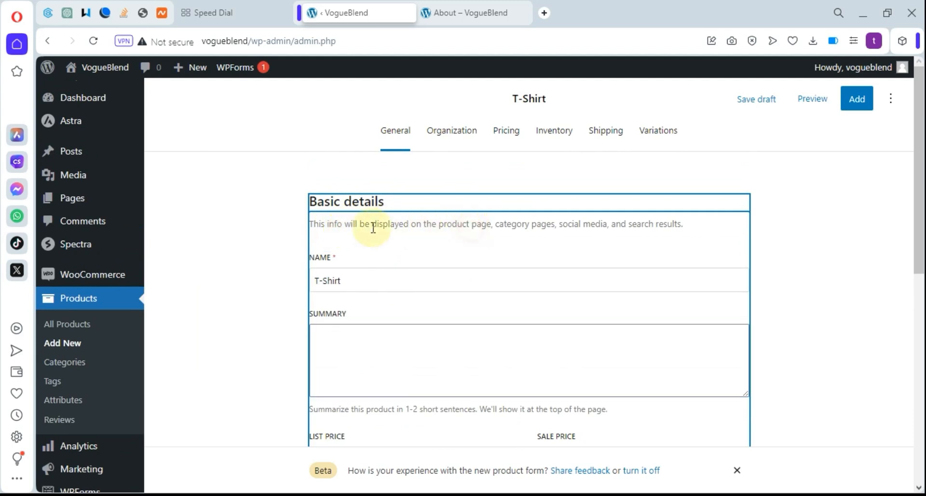
left_click_drag(355, 225, 353, 225)
left_click(389, 223)
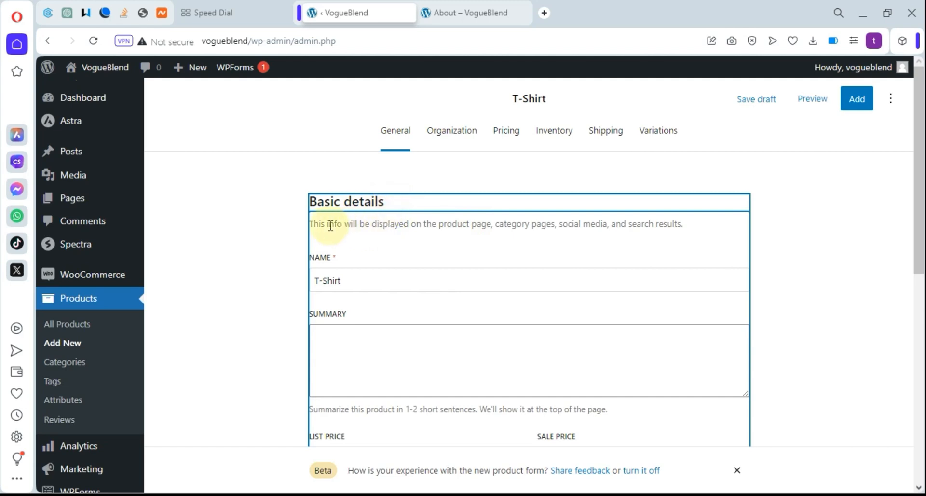
scroll(357, 277, "down", 1)
left_click(362, 281)
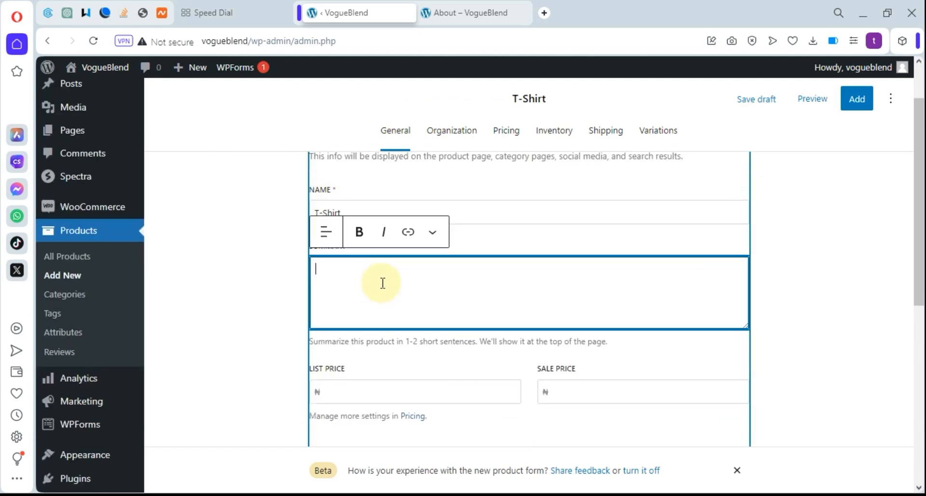
type("Quality Unisex T-Shirt")
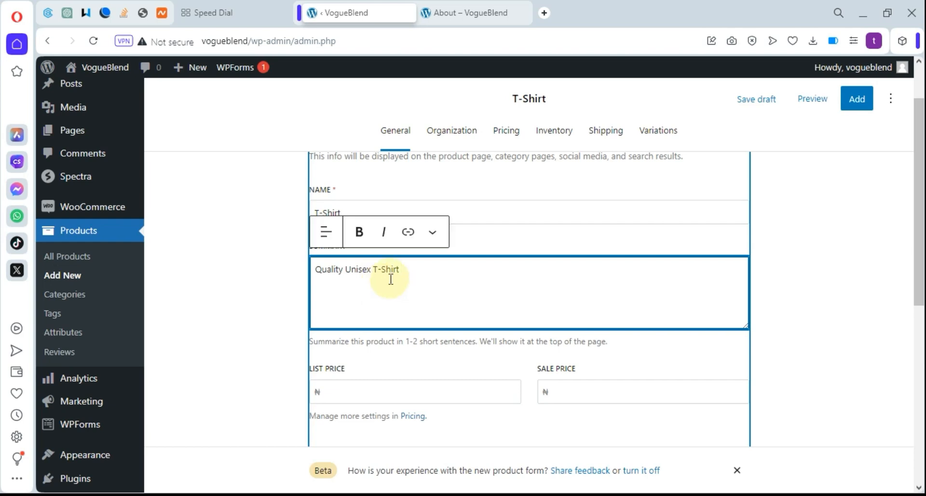
Set the T-Shirt's list price to 6000 naira and leave the sale price empty
scroll(386, 270, "down", 4)
scroll(347, 241, "up", 1)
left_click(342, 262)
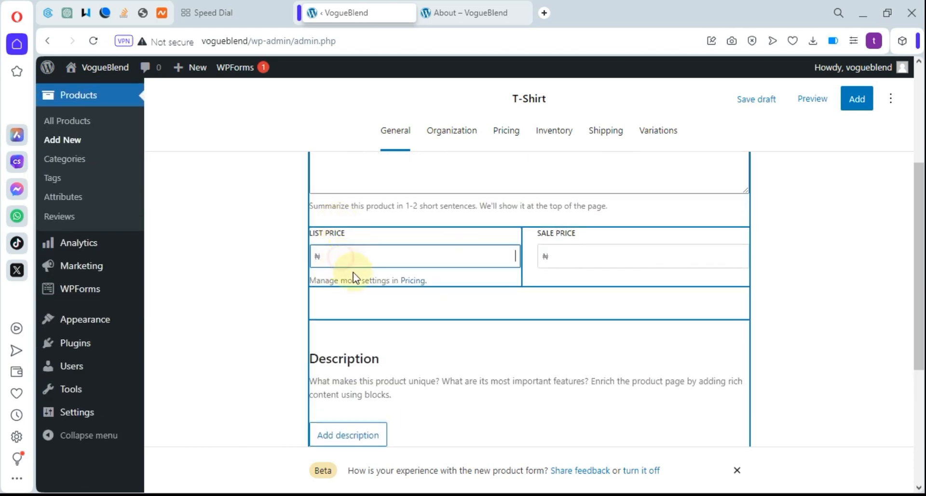
scroll(533, 360, "up", 1)
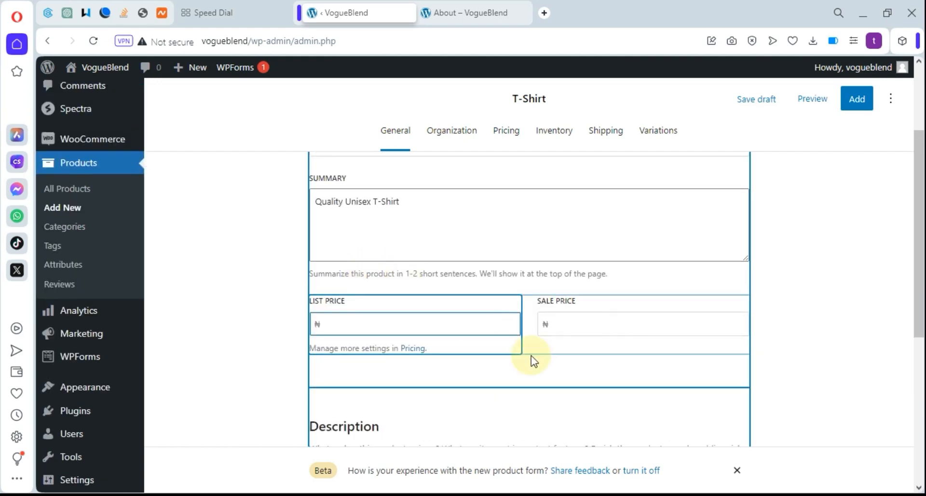
left_click(559, 330)
left_click(501, 327)
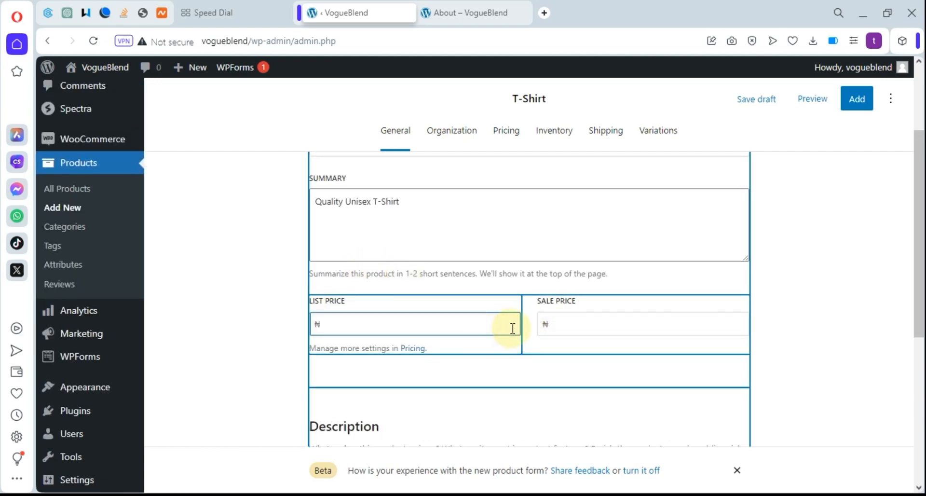
type("6000")
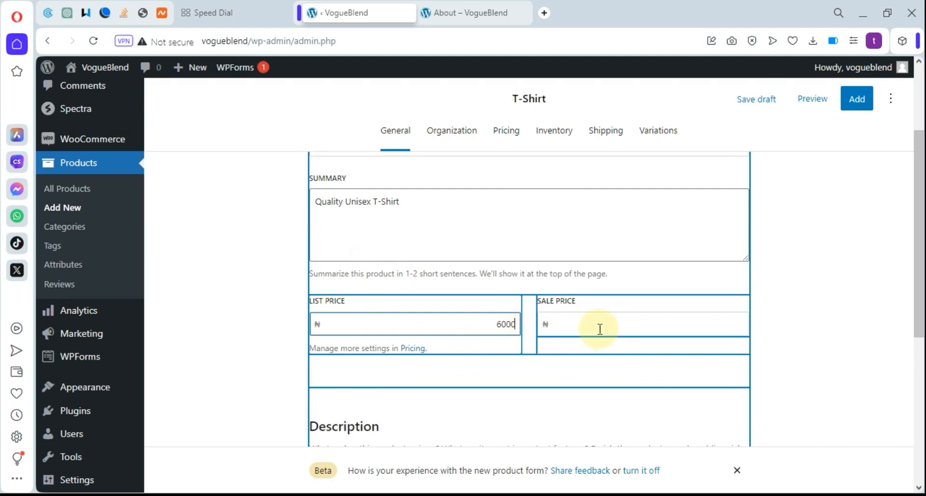
left_click(600, 327)
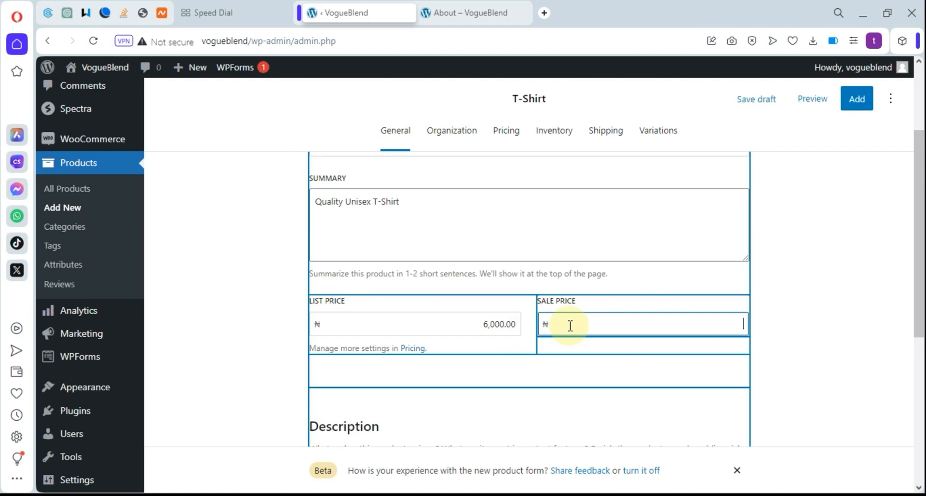
left_click(525, 374)
Open the full description of the T-Shirt product for editing
scroll(483, 386, "down", 3)
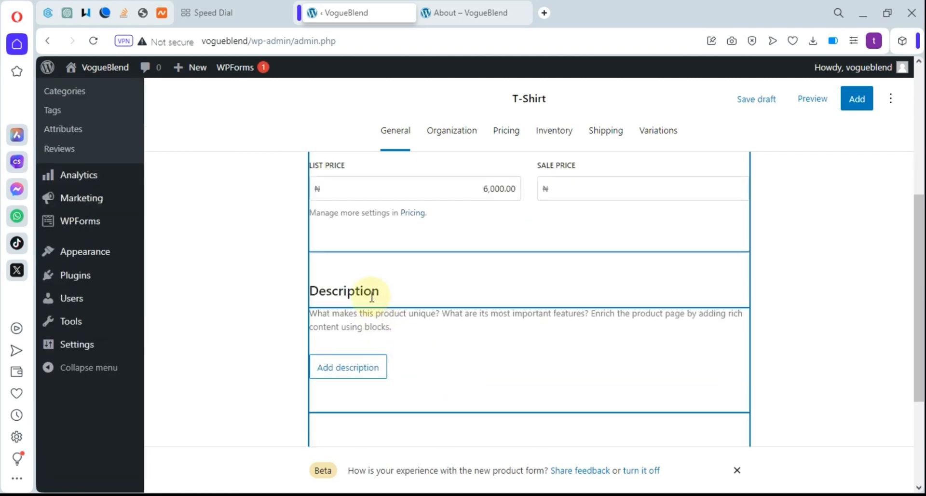
left_click(341, 315)
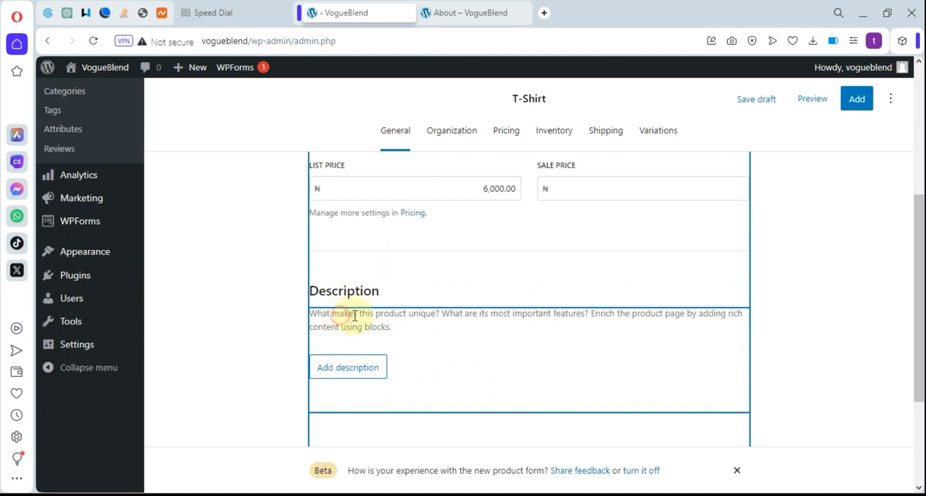
left_click(410, 328)
left_click(349, 271)
left_click(348, 313)
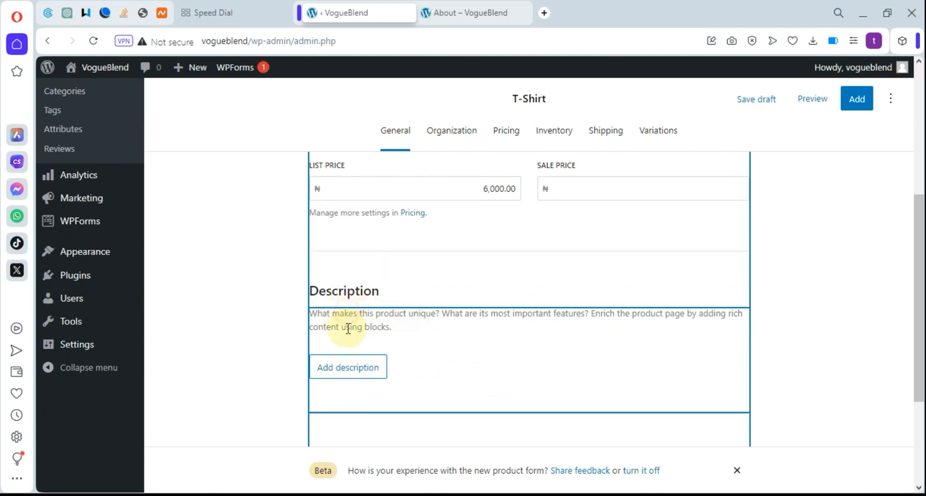
scroll(367, 357, "down", 1)
left_click(424, 304)
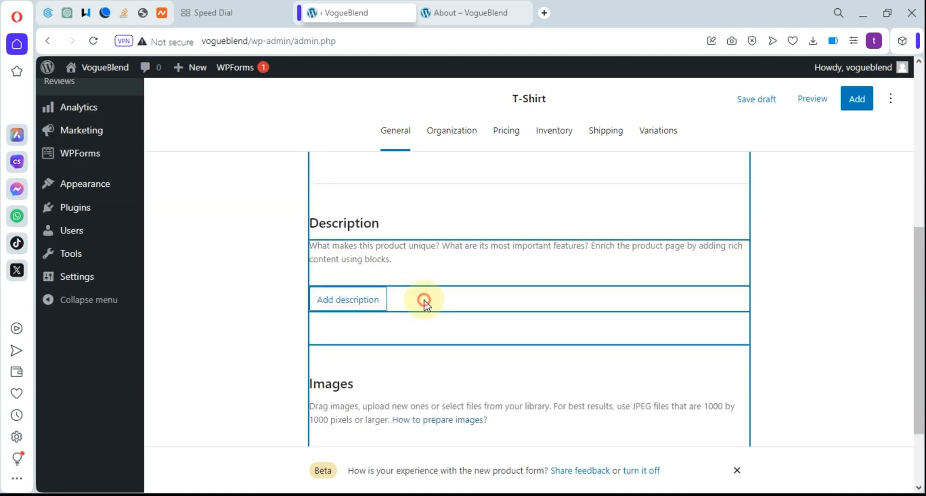
left_click(360, 300)
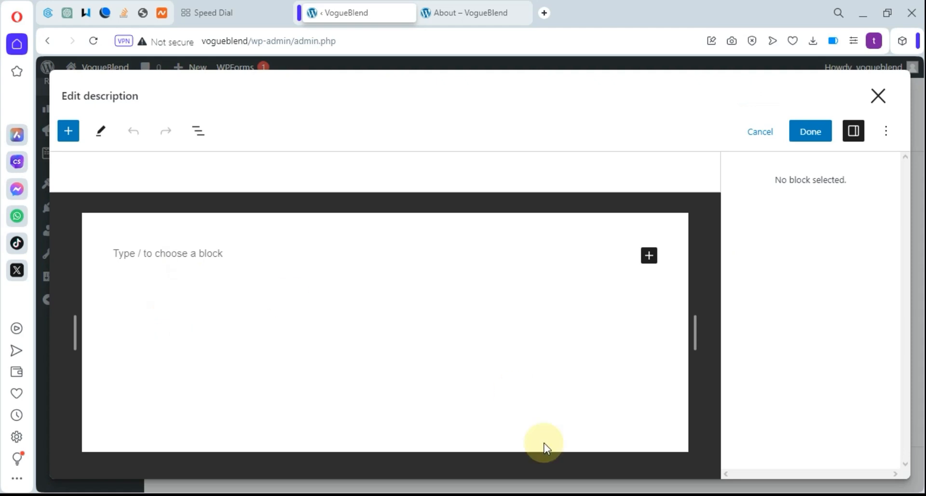
Write the description "Quality T-Shirt for both male and female" as a paragraph and finish editing it
left_click(125, 251)
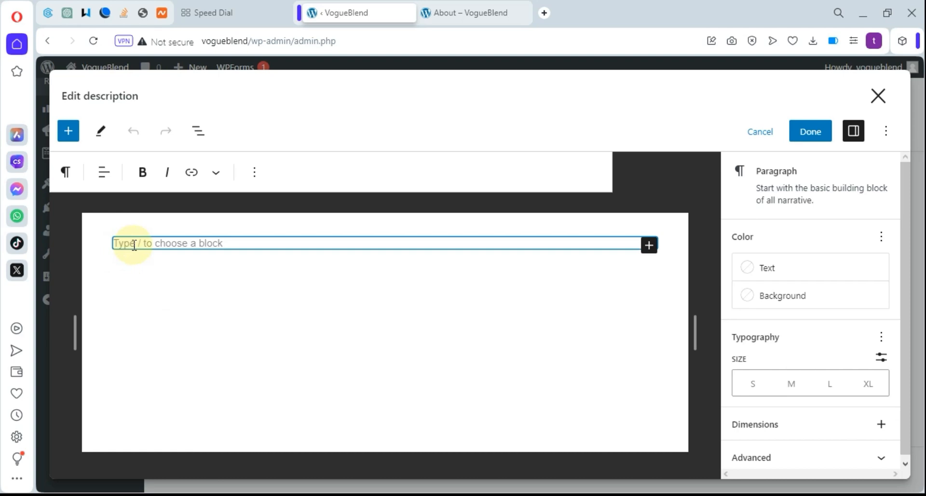
type("Quality ")
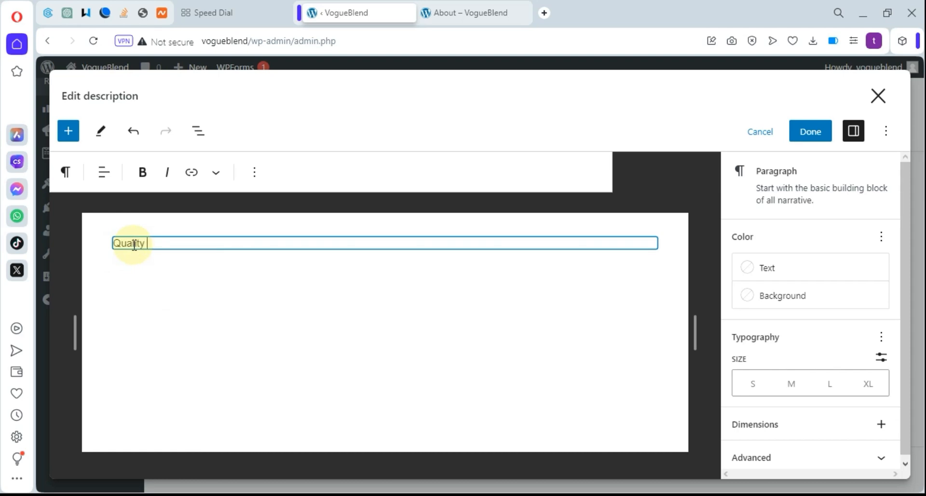
type("T-Shirt for both ")
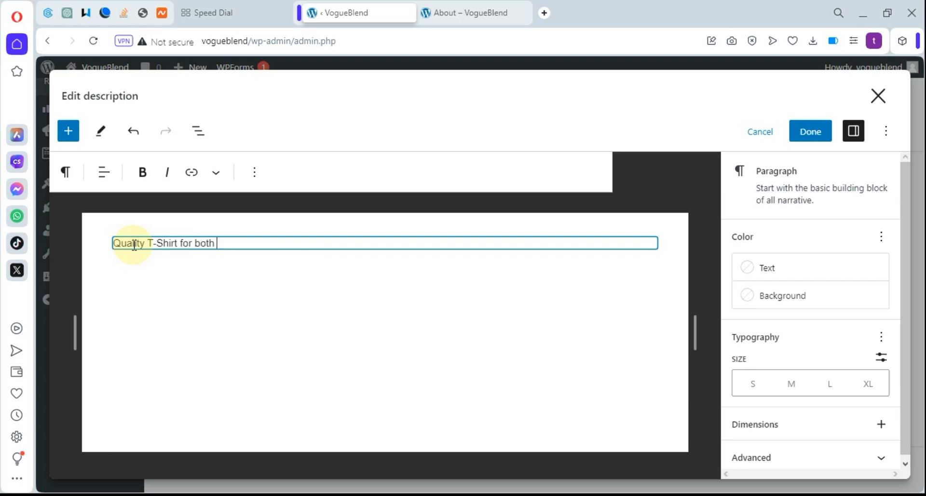
type("male and  female")
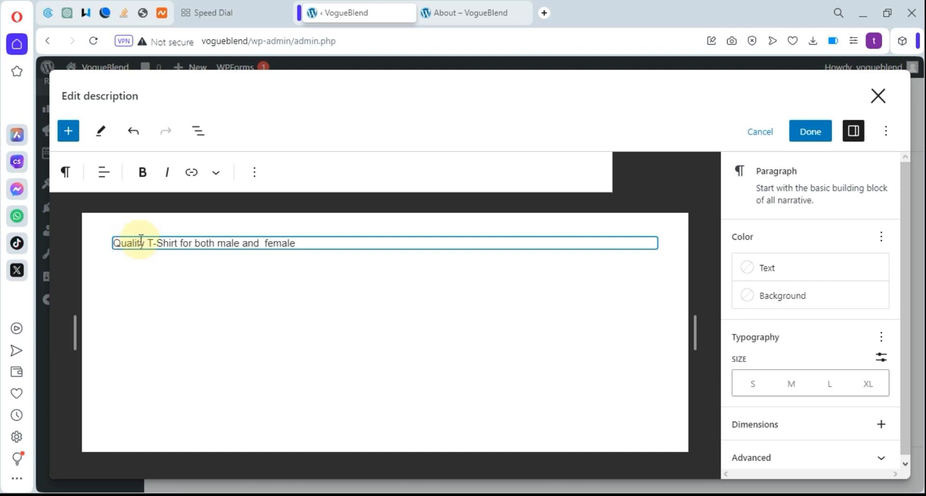
left_click(264, 243)
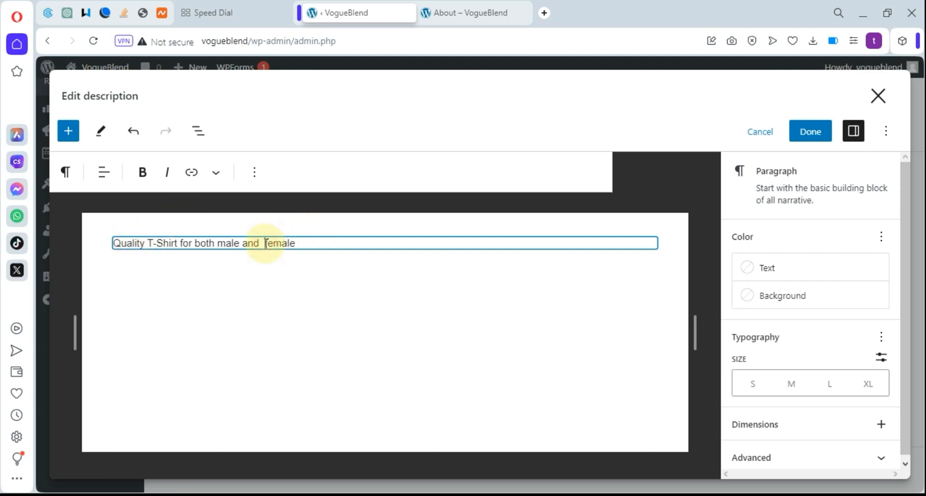
key("BackSpace")
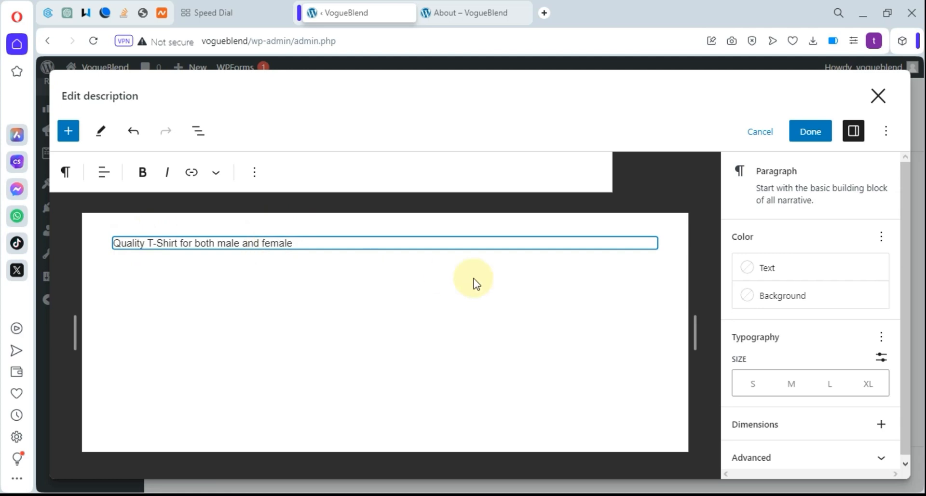
left_click(814, 135)
Start choosing images for the T-Shirt product and upload the batch of 30 banner and product image files
scroll(482, 393, "down", 5)
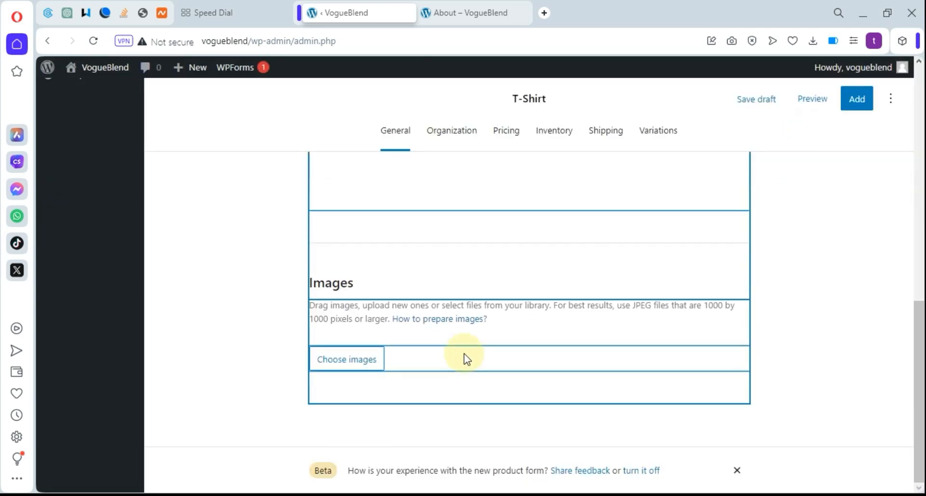
left_click(360, 362)
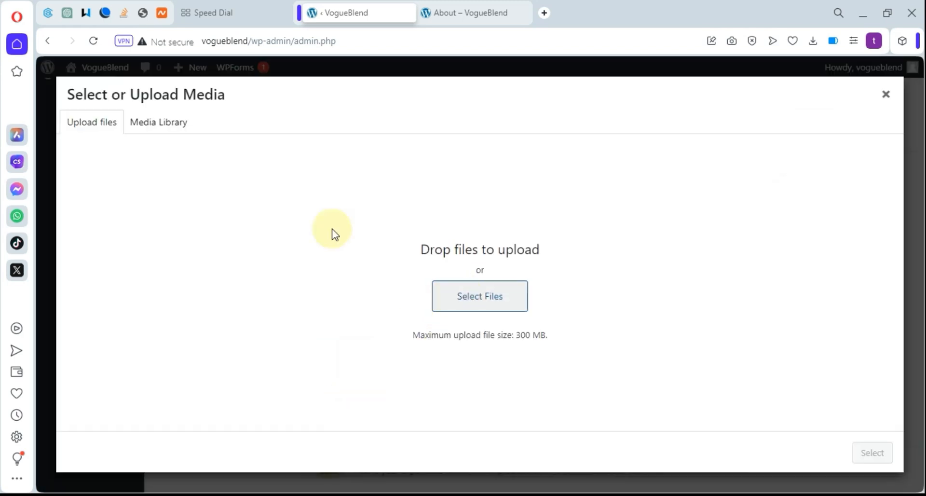
left_click(167, 116)
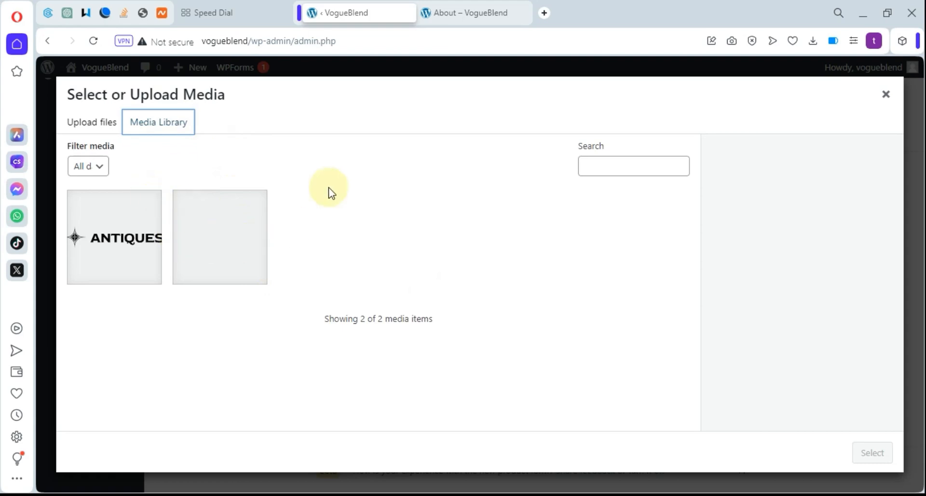
left_click(102, 124)
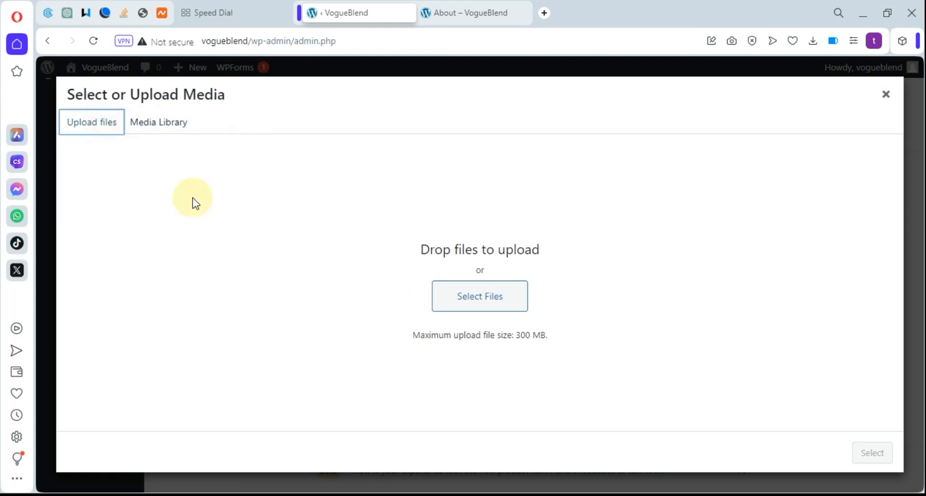
left_click(499, 302)
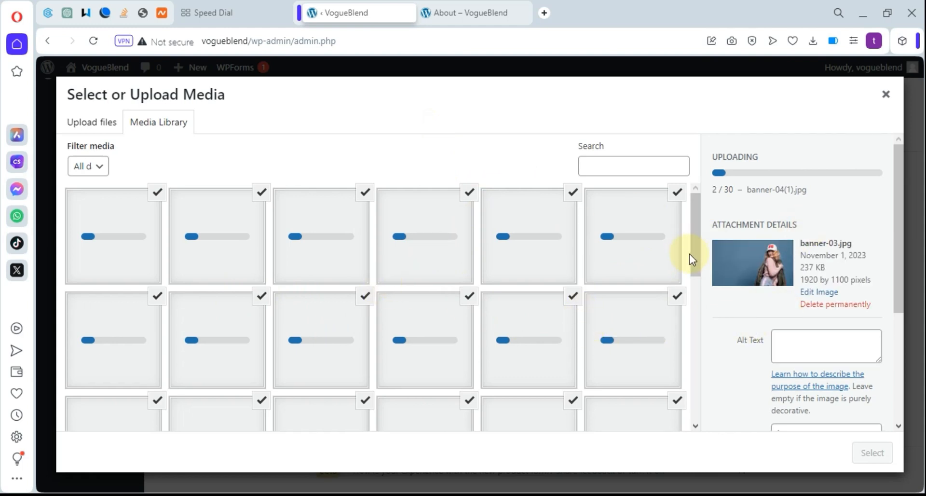
left_click_drag(699, 265, 696, 221)
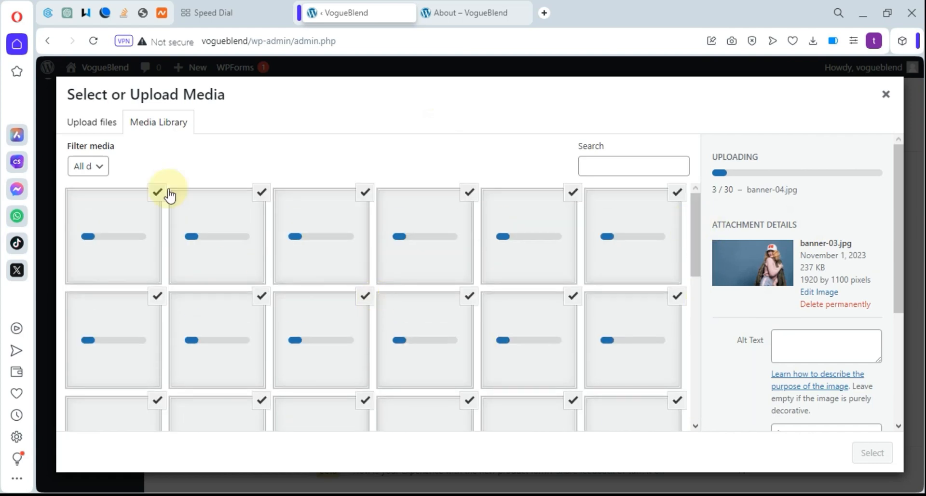
Upload the VogueBlend logo image to the media library as well and look through the uploaded images
left_click(92, 129)
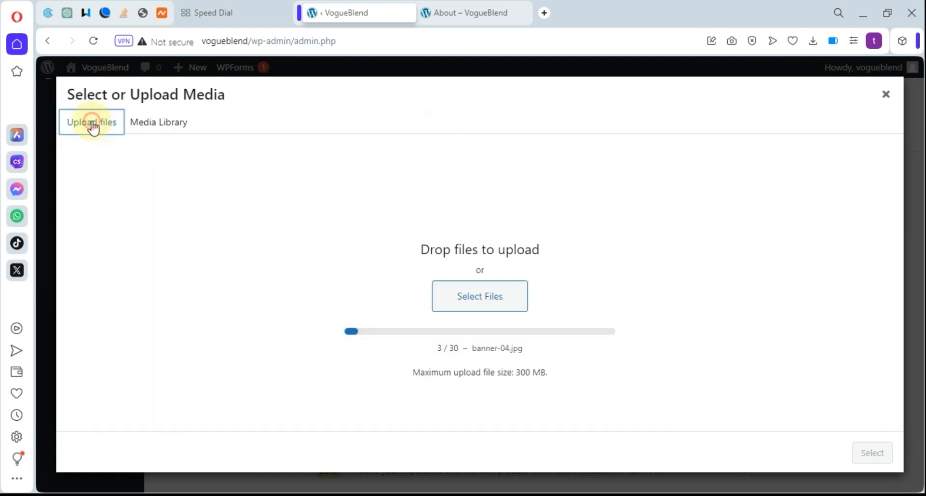
left_click(467, 296)
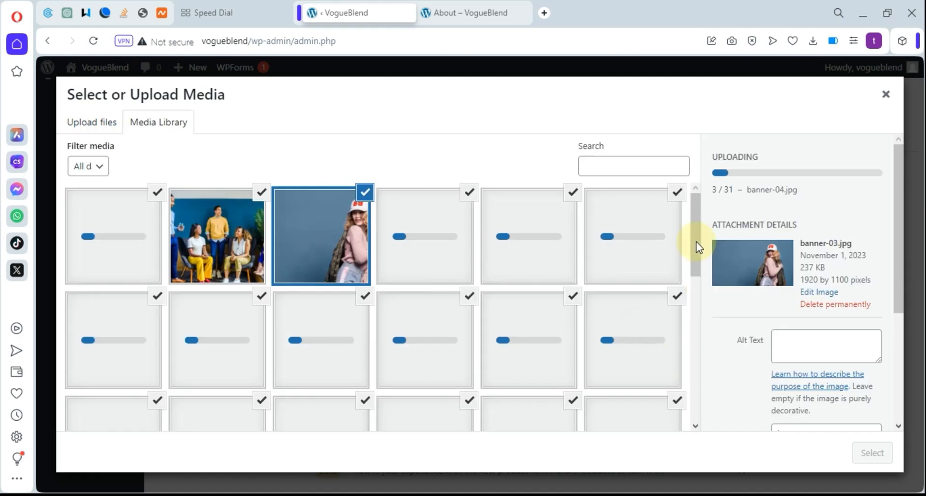
mouse_move(697, 242)
left_mouse_down()
mouse_move(699, 295)
mouse_move(695, 226)
left_mouse_up()
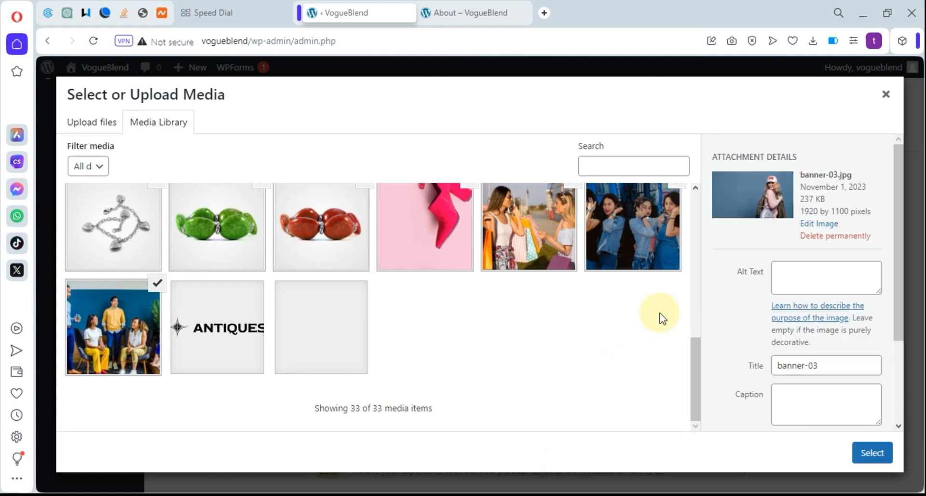
scroll(570, 318, "up", 8)
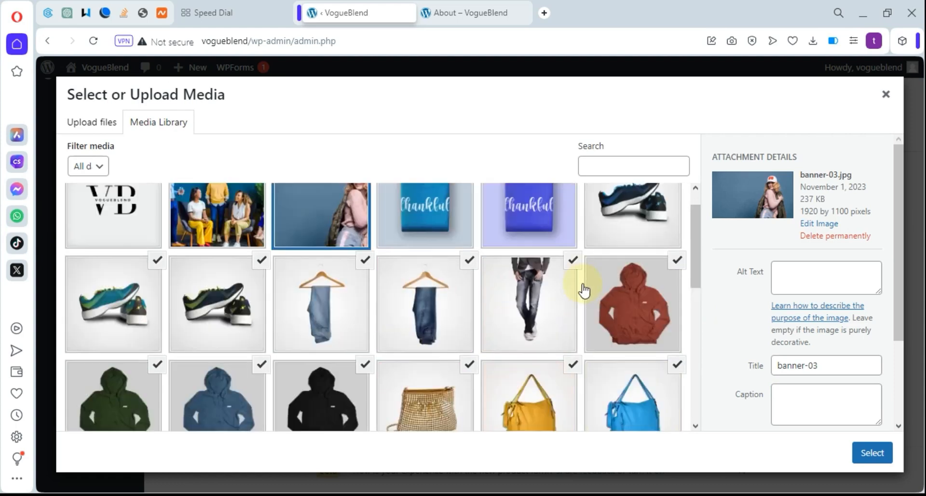
scroll(584, 290, "up", 1)
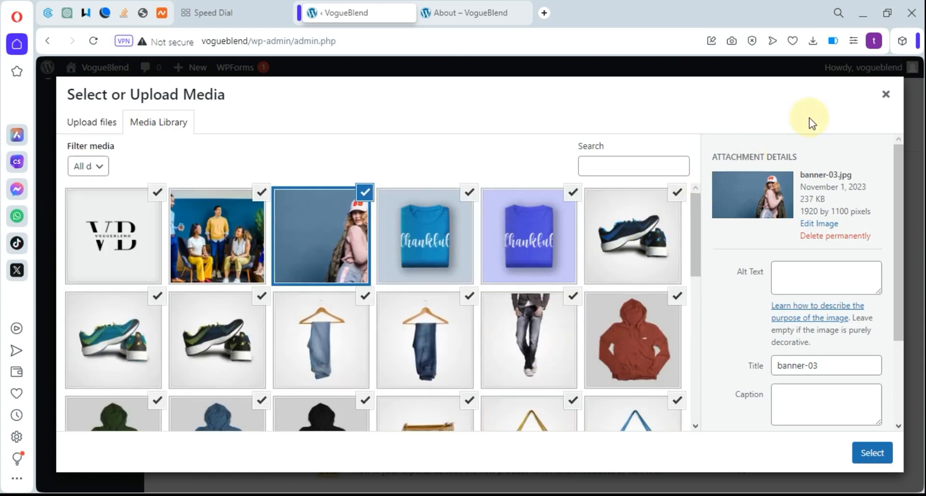
Close the media selection without choosing an image and open the product categories page in a separate browser tab
left_click(887, 95)
scroll(403, 319, "up", 10)
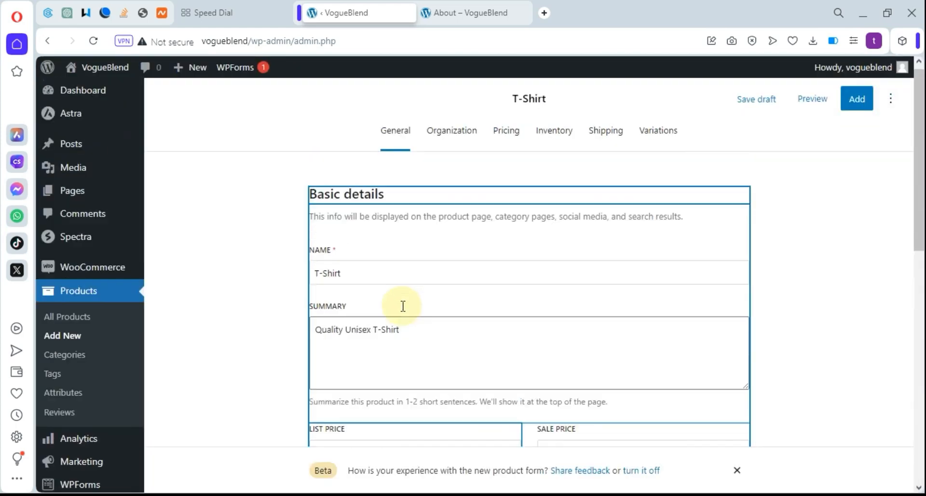
scroll(403, 306, "down", 1)
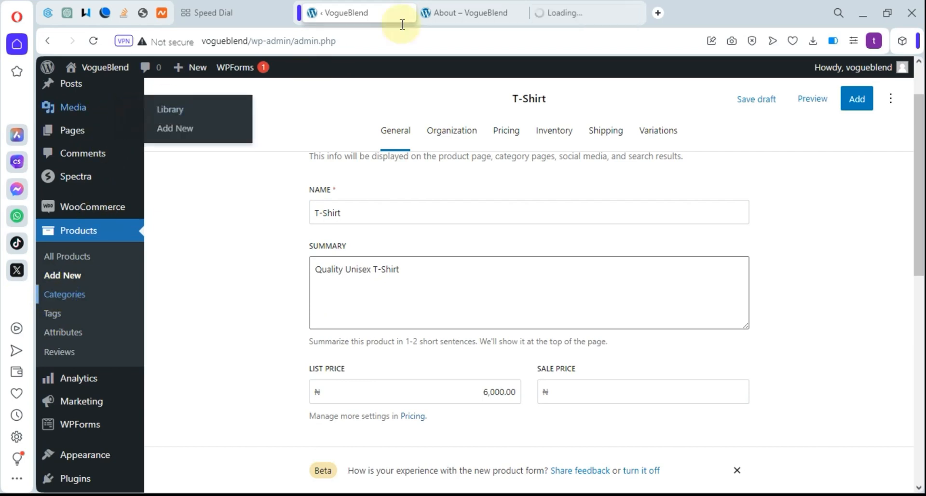
left_click(598, 12)
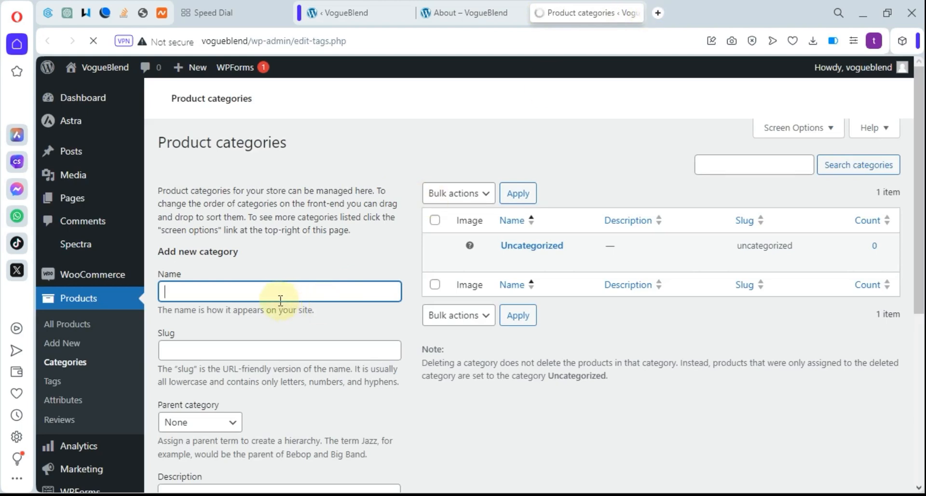
Add a product category named Shirts with no parent category and the default display type
left_click(271, 294)
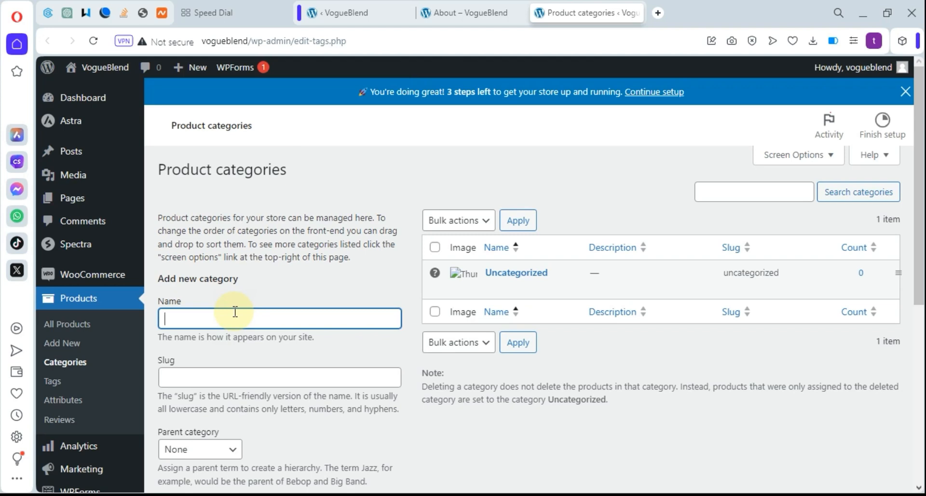
left_click(222, 320)
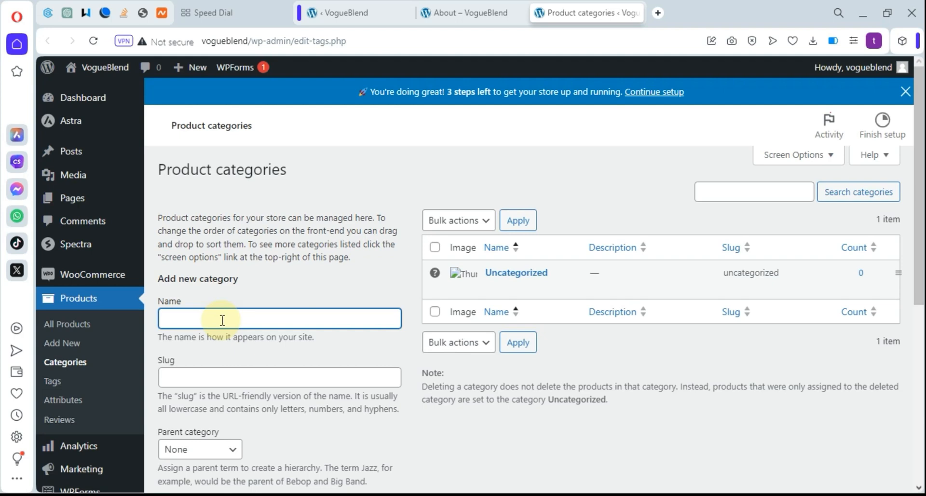
type("Shirt")
scroll(442, 360, "down", 3)
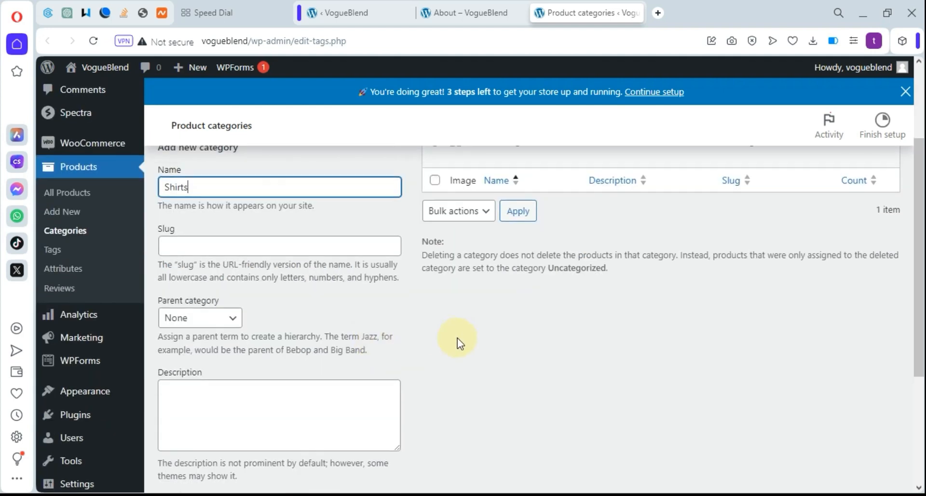
scroll(457, 338, "up", 3)
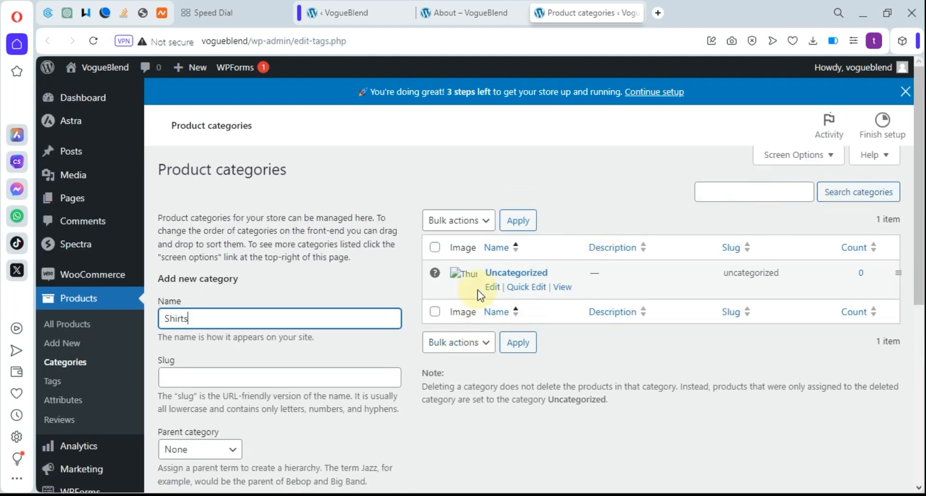
scroll(444, 367, "down", 3)
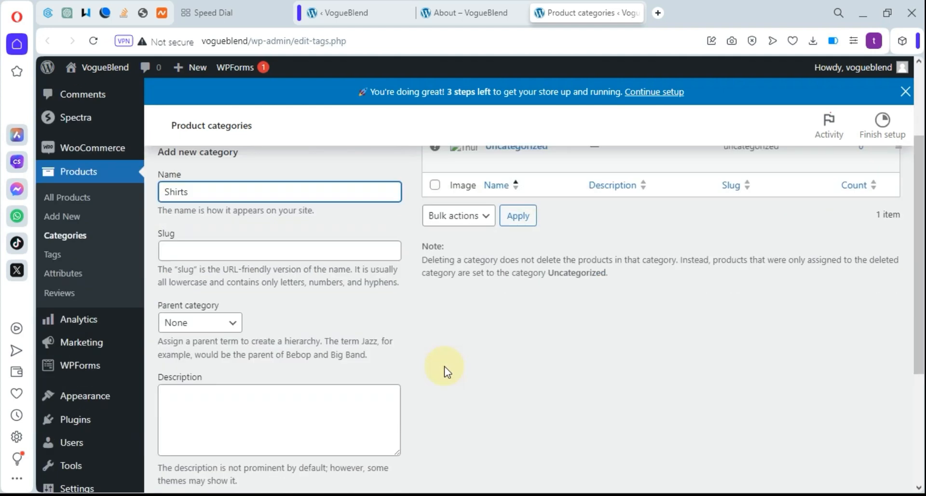
scroll(427, 355, "down", 4)
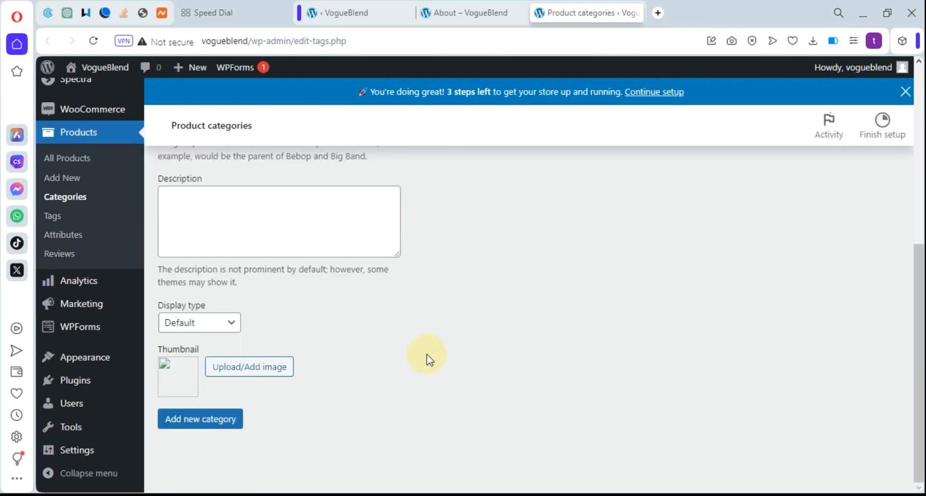
left_click(205, 423)
Add a second product category named Trousers, leaving its other settings at their defaults
scroll(372, 296, "up", 5)
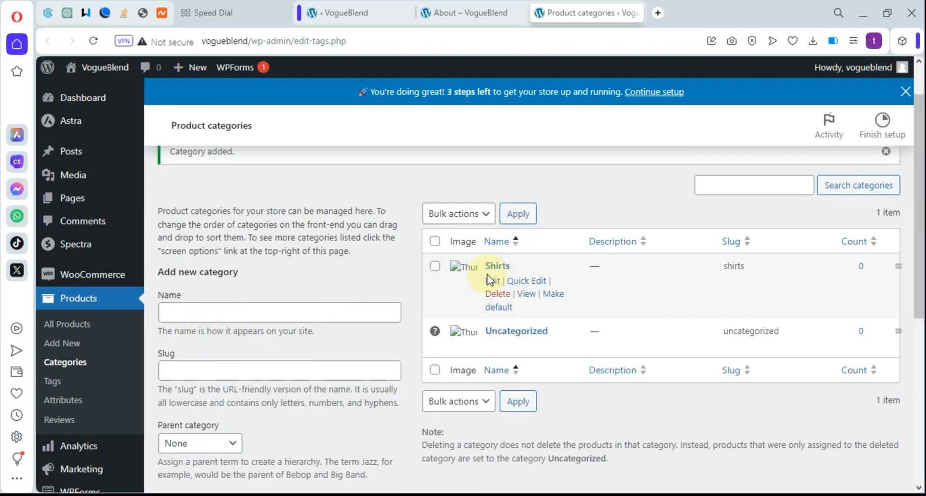
left_click(176, 310)
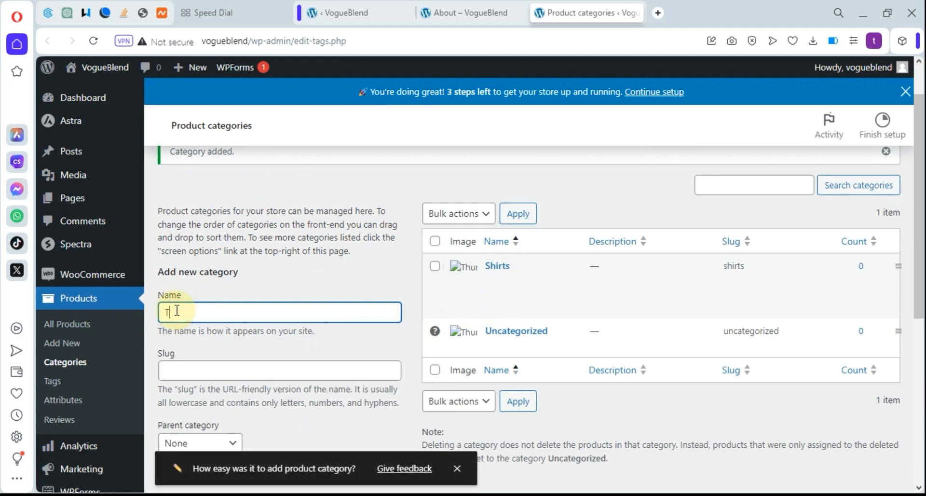
type("Trousers")
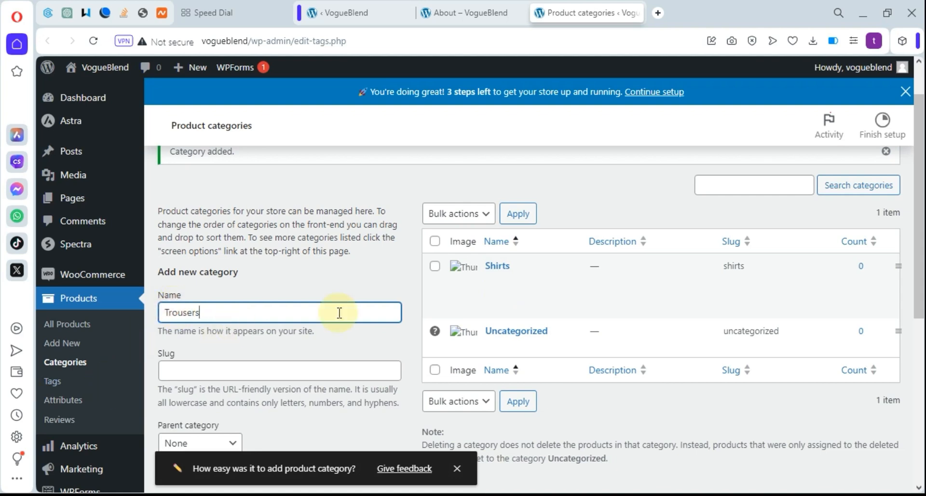
scroll(289, 327, "down", 5)
scroll(203, 389, "down", 1)
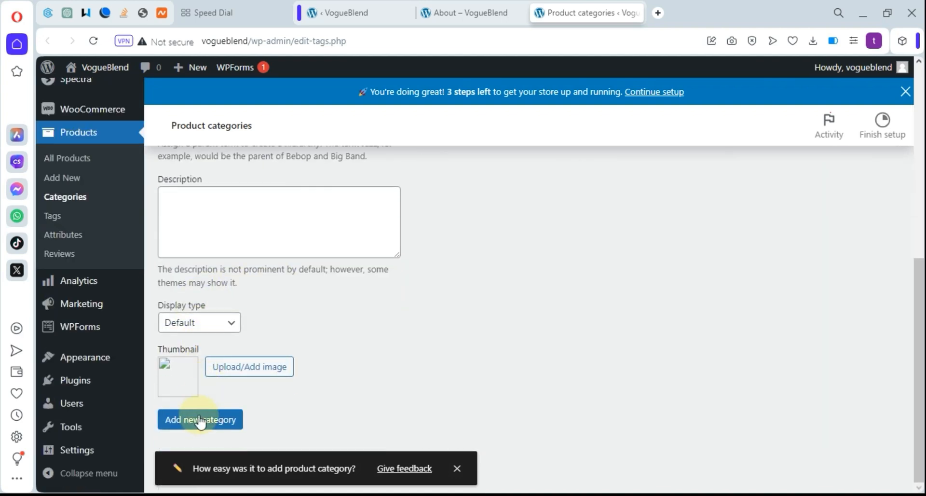
left_click(200, 419)
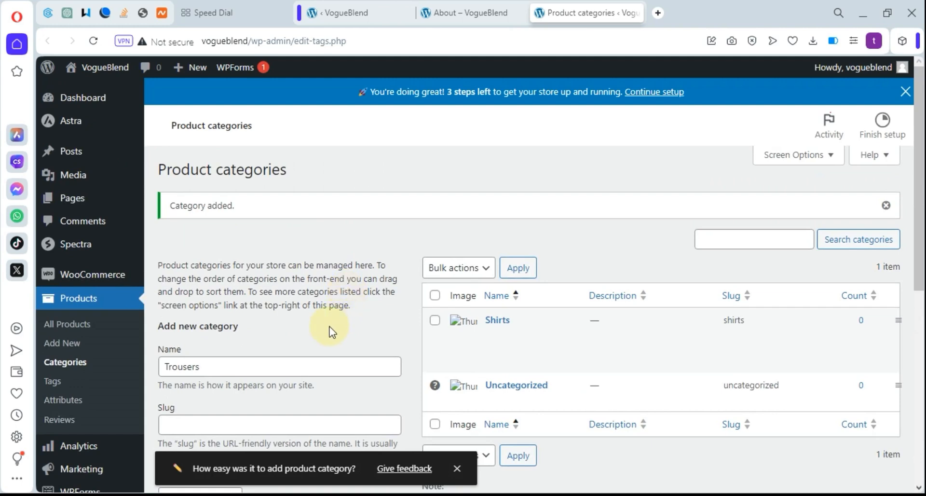
Add a third product category named Accessories with default settings and check the category list
left_click(222, 366)
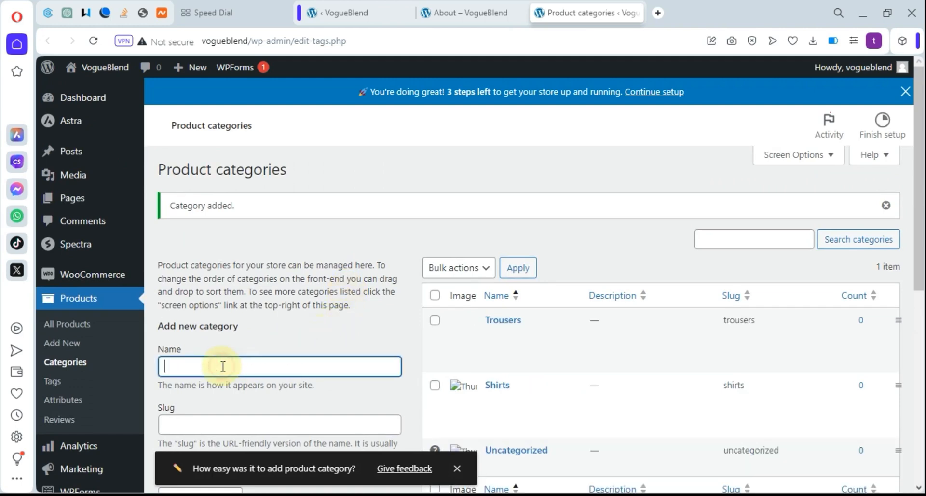
type("Accessories")
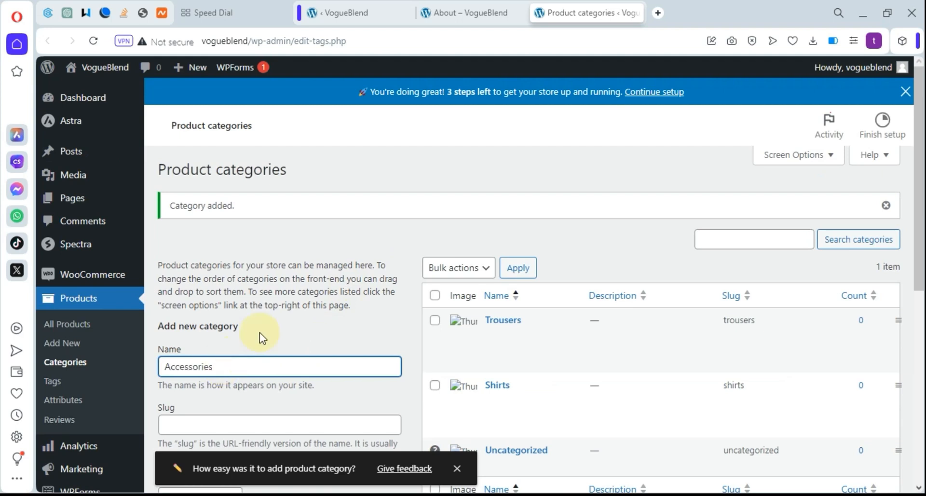
scroll(261, 323, "down", 4)
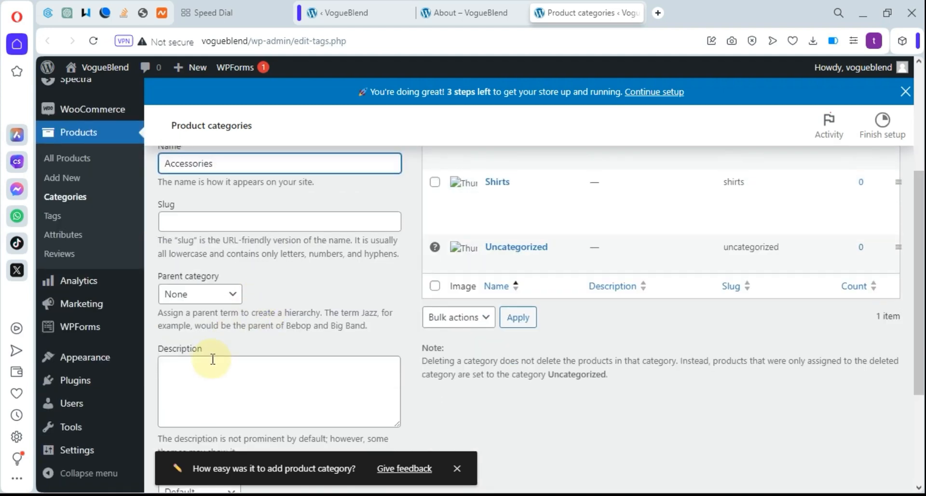
scroll(213, 361, "down", 3)
left_click(217, 420)
scroll(413, 356, "up", 5)
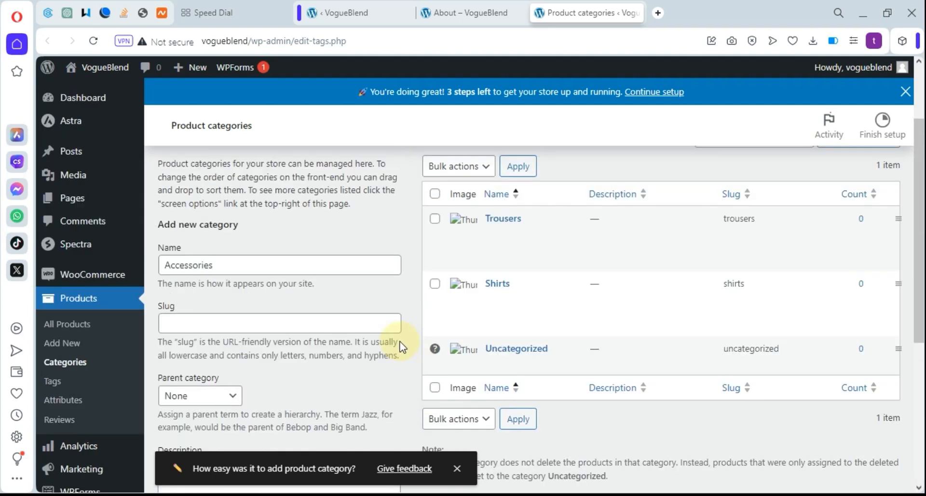
scroll(428, 195, "up", 2)
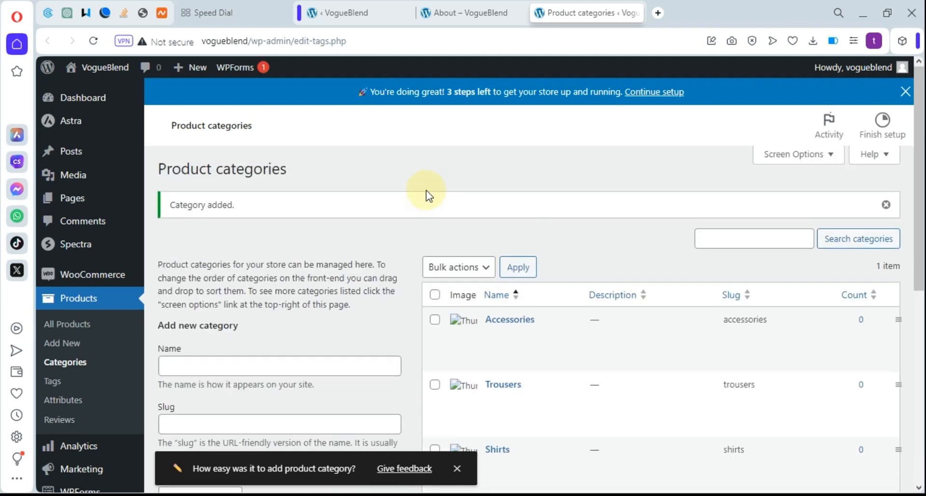
scroll(362, 303, "down", 5)
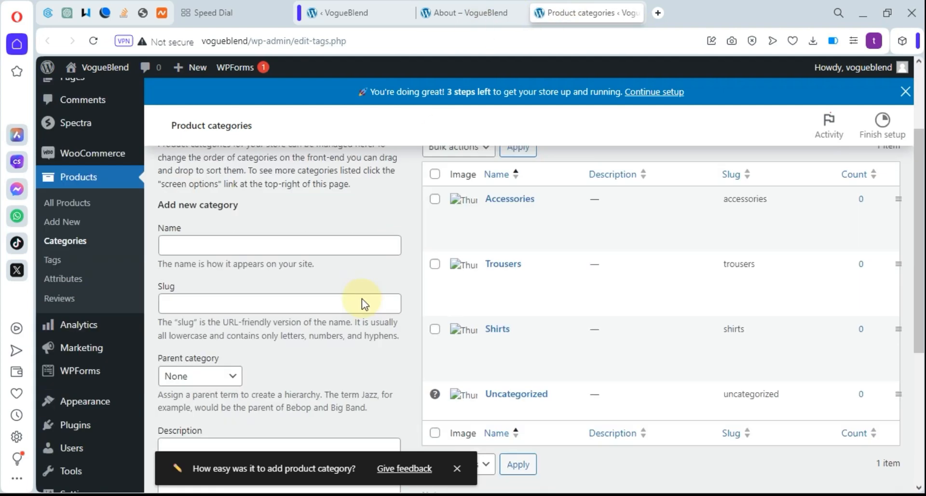
scroll(260, 376, "up", 8)
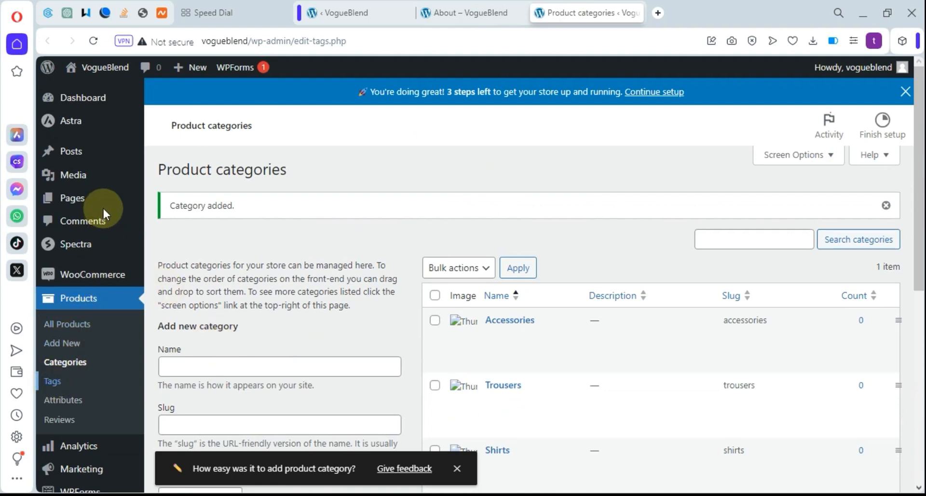
Open the product tags page and add a tag named Featured
left_click(52, 381)
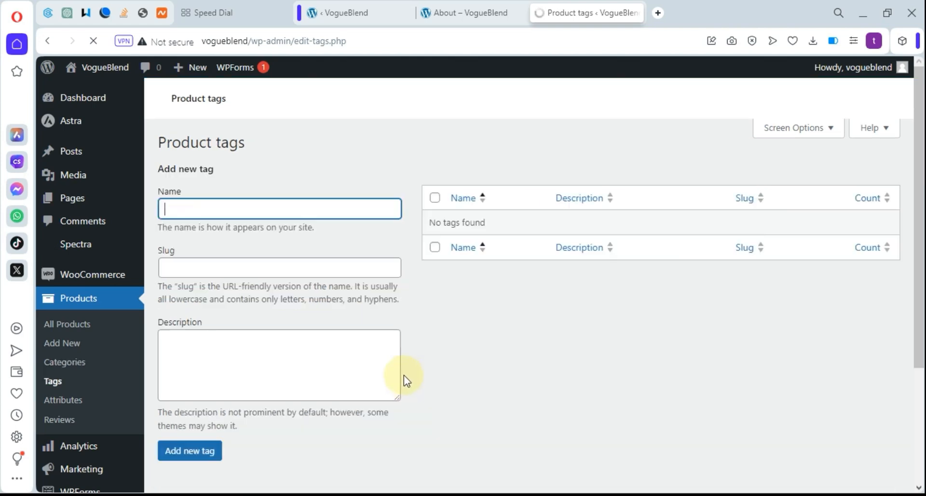
left_click(523, 394)
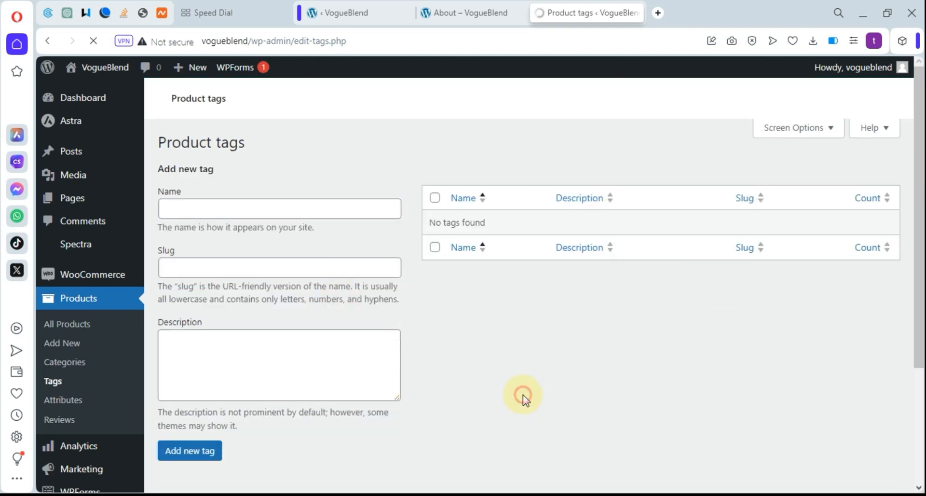
left_click(713, 41)
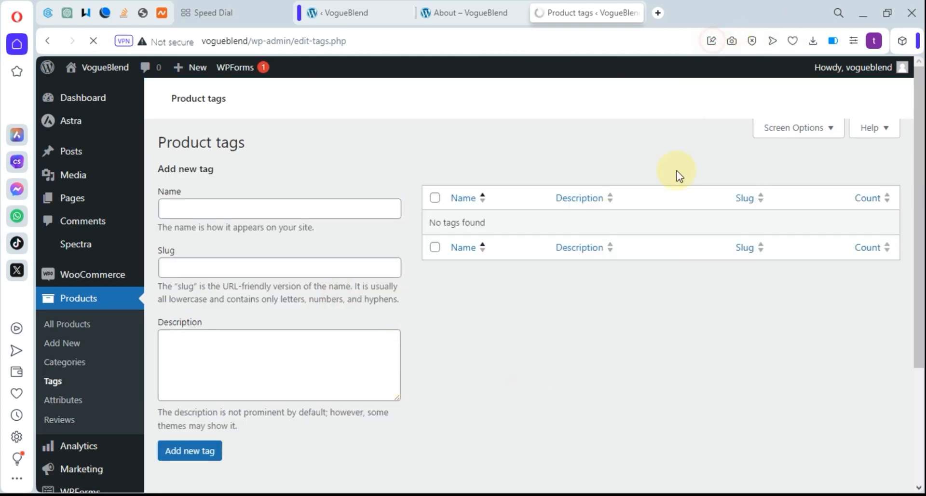
left_click(204, 208)
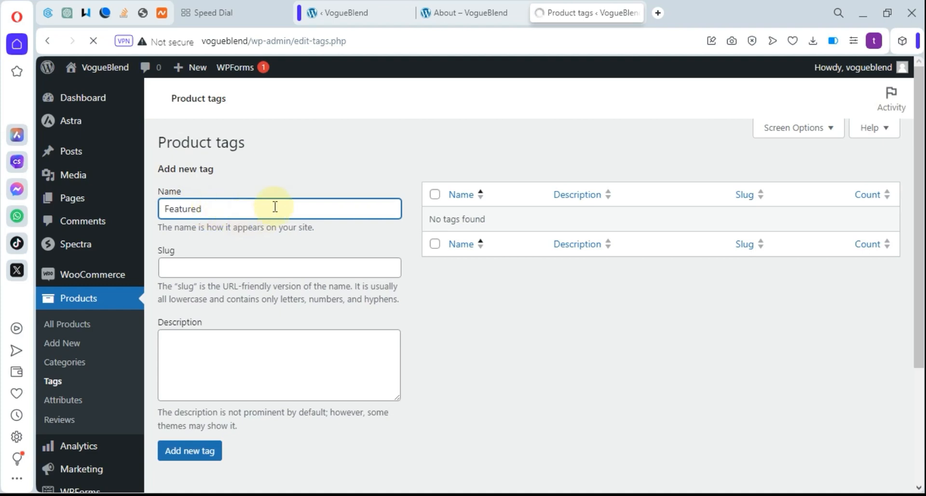
left_click(190, 453)
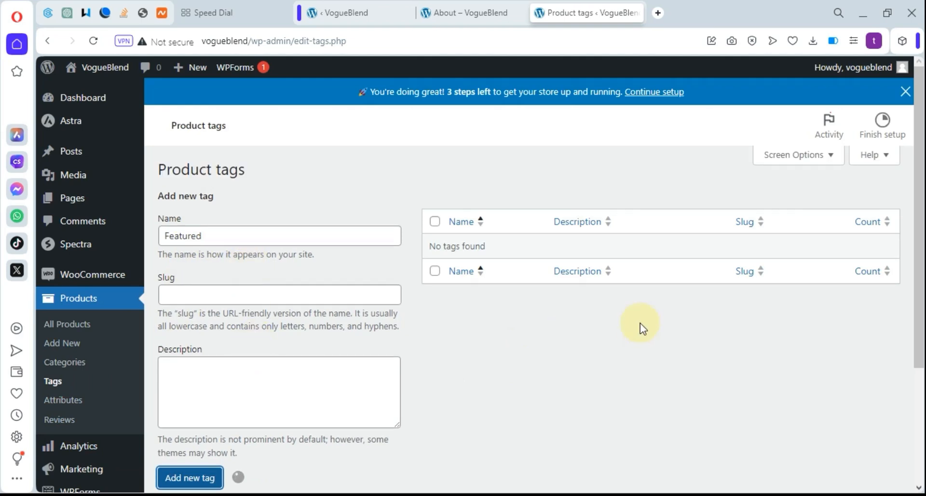
scroll(631, 333, "down", 1)
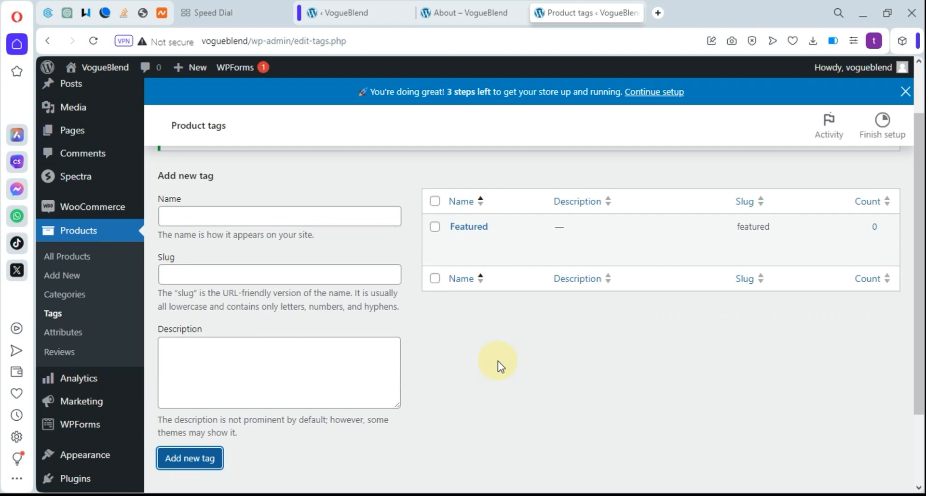
scroll(496, 364, "up", 2)
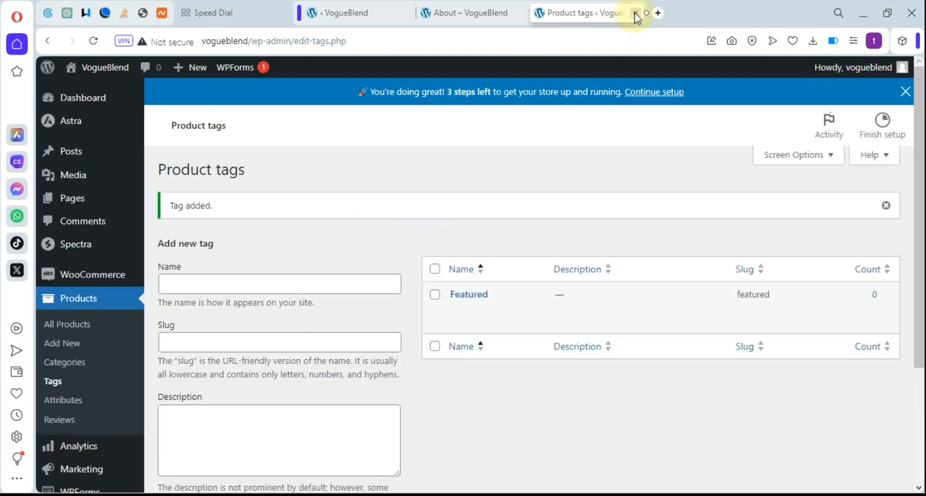
Close the product tags page, return to the T-Shirt product and assign tshirt2.jpg from the media library as its image
left_click(636, 13)
left_click(392, 19)
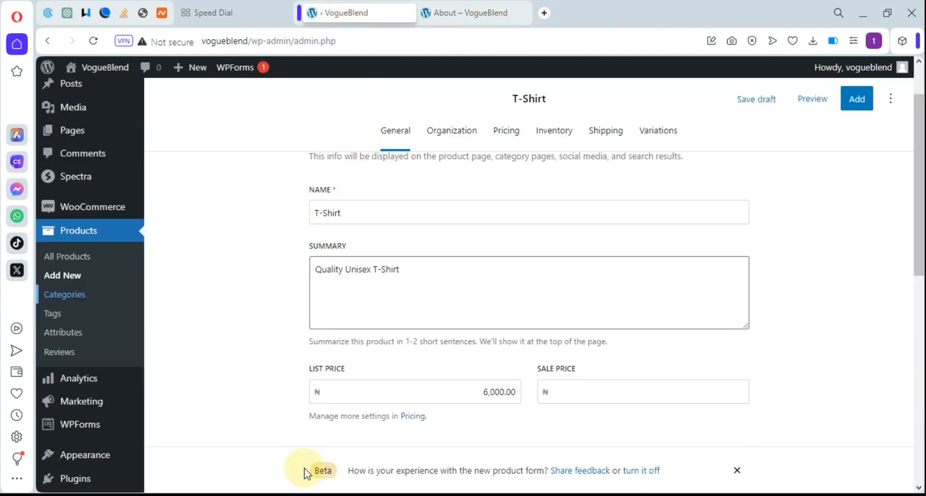
scroll(367, 285, "down", 3)
scroll(386, 293, "down", 5)
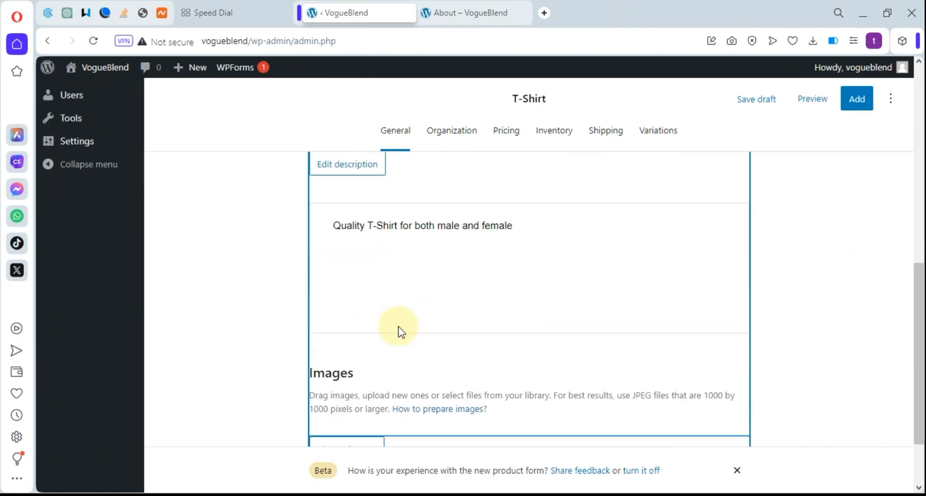
left_click(353, 366)
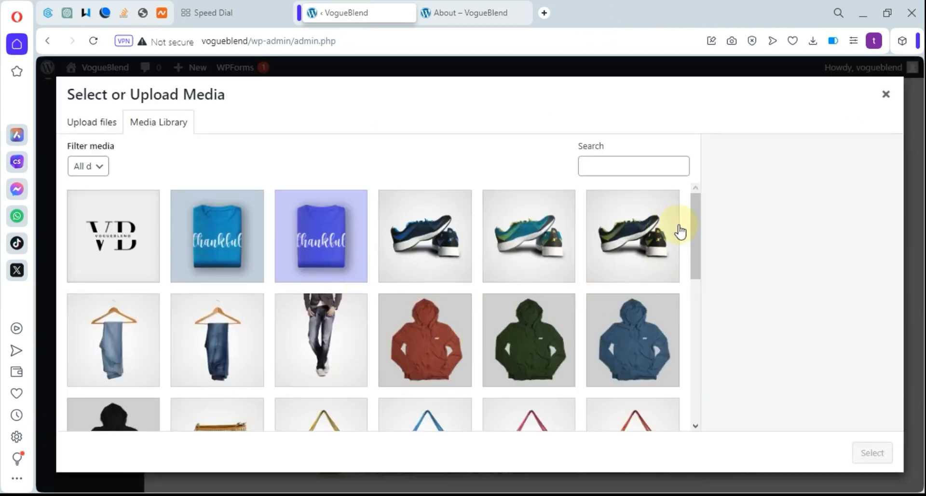
scroll(698, 256, "down", 3)
scroll(698, 260, "up", 3)
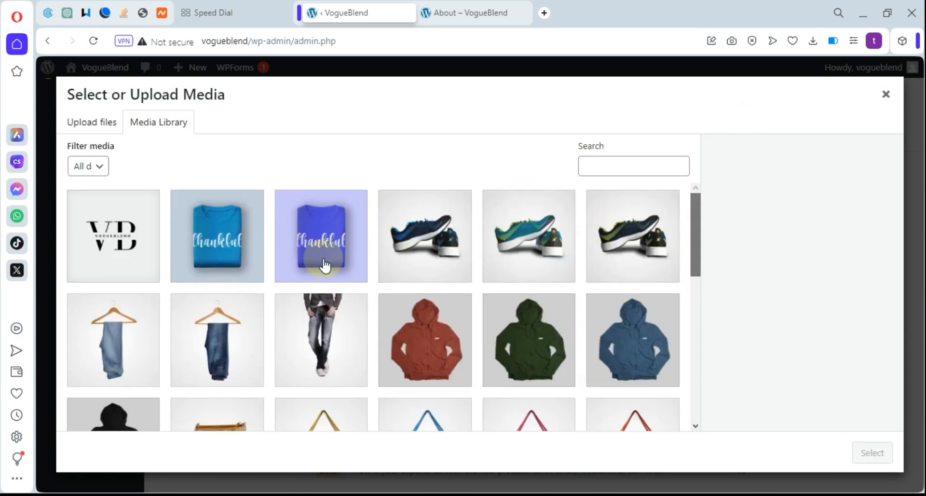
left_click(217, 232)
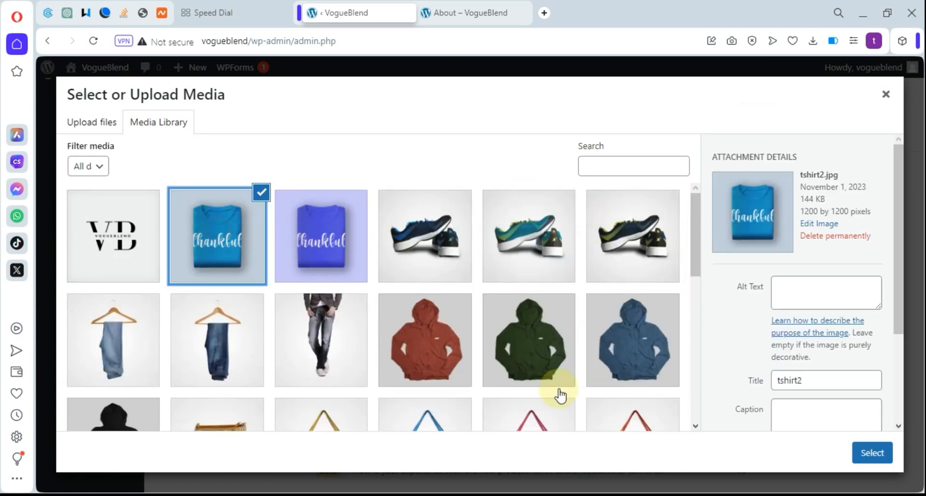
left_click(867, 454)
scroll(429, 331, "down", 3)
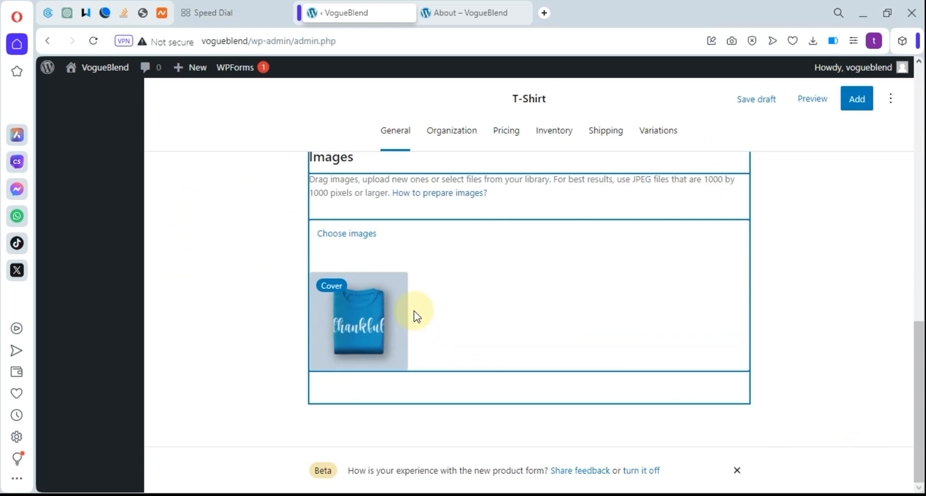
scroll(414, 310, "up", 10)
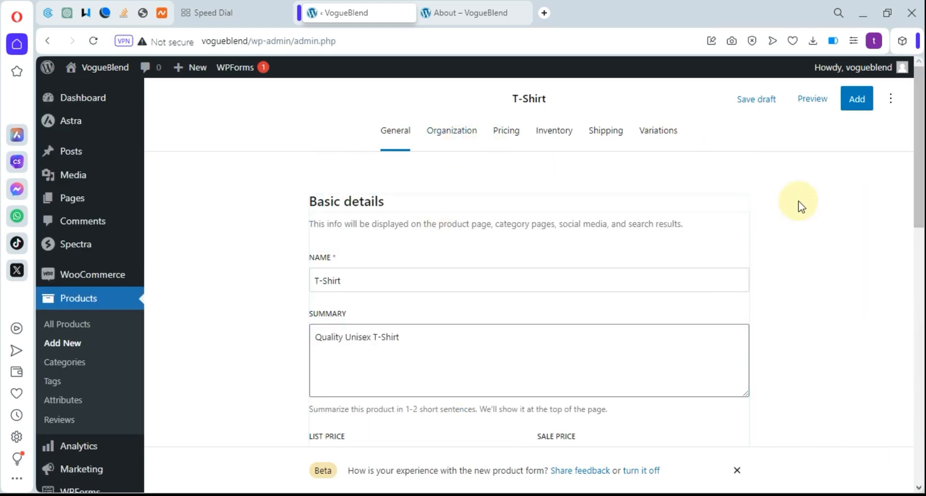
Review the T-Shirt product's basic details, list price and description in the general settings
scroll(468, 285, "down", 3)
scroll(468, 285, "up", 3)
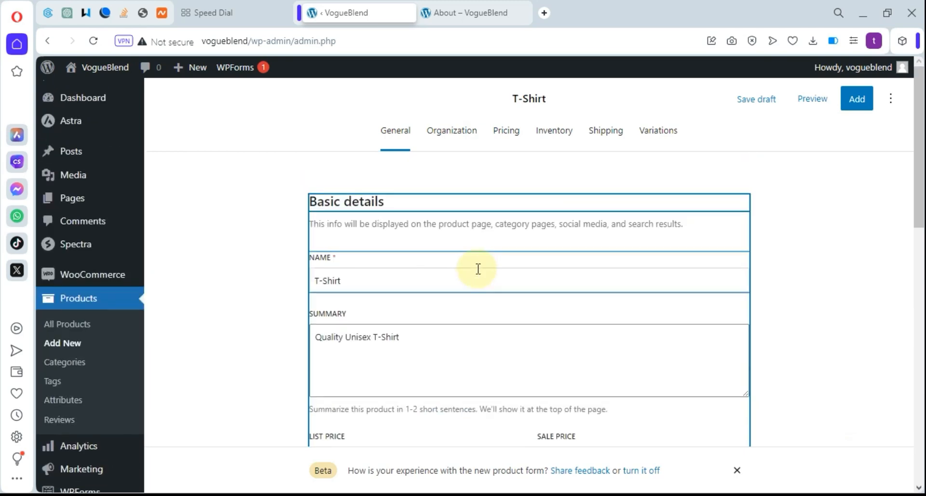
scroll(482, 234, "down", 6)
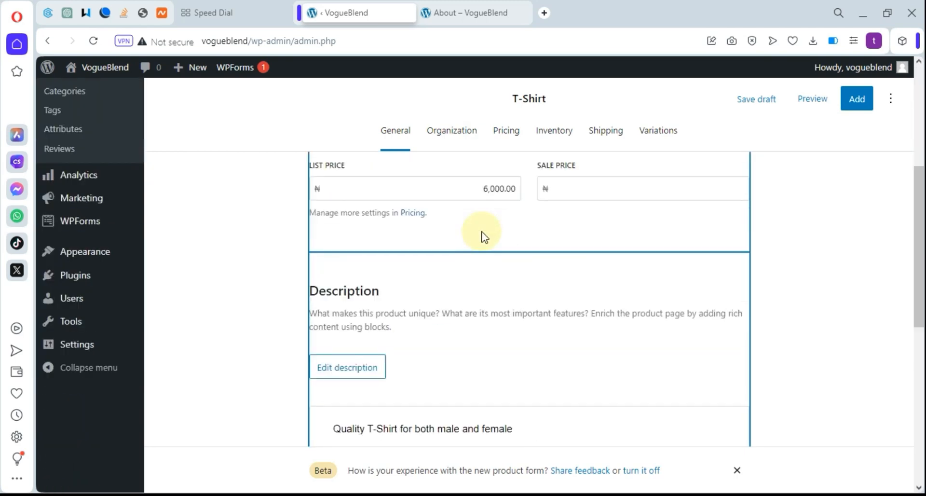
scroll(483, 237, "down", 3)
scroll(478, 231, "up", 9)
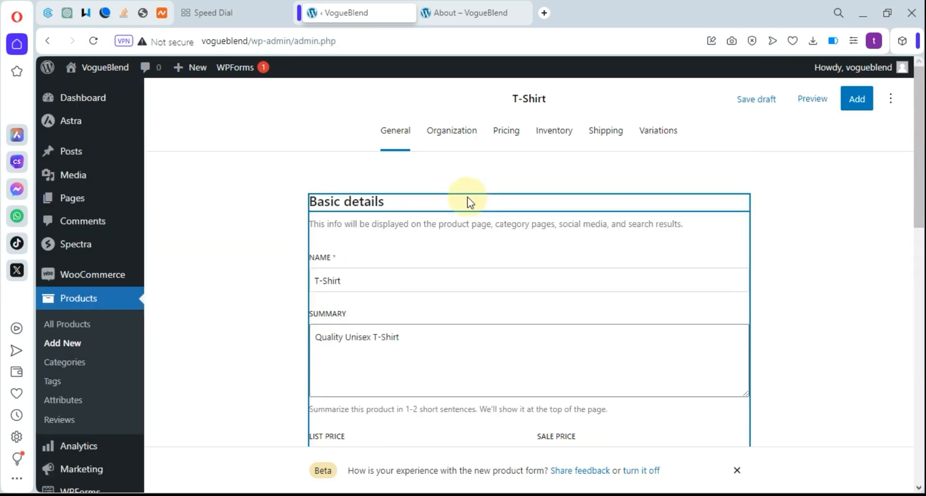
scroll(430, 269, "down", 6)
scroll(440, 159, "up", 4)
In the product's organization settings, replace the Uncategorized category with Shirts
left_click(444, 131)
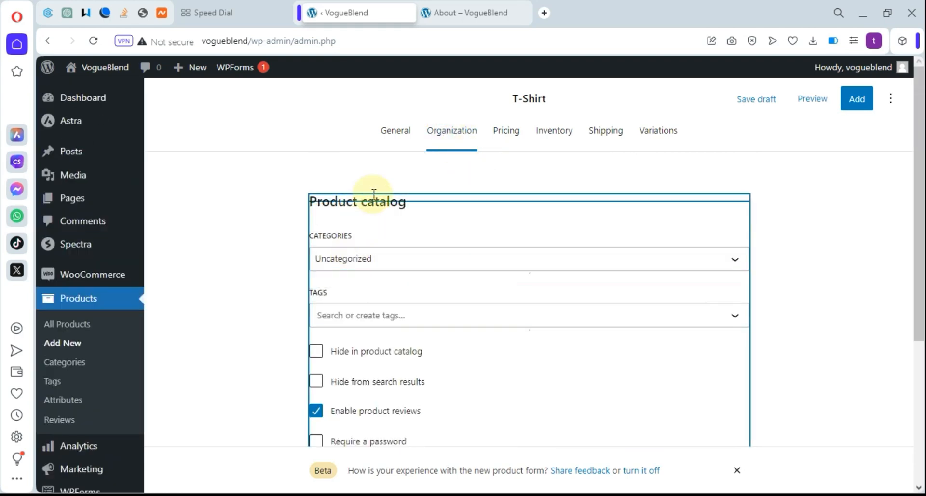
left_click(434, 261)
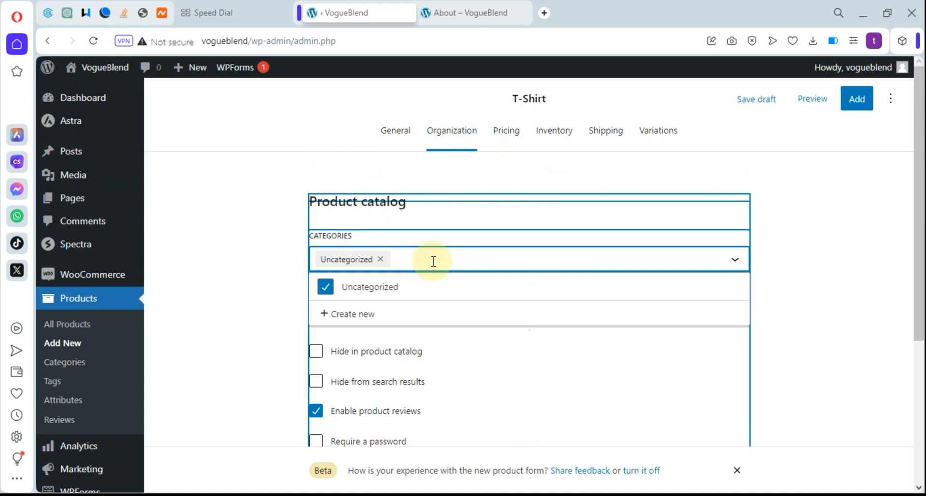
left_click(381, 260)
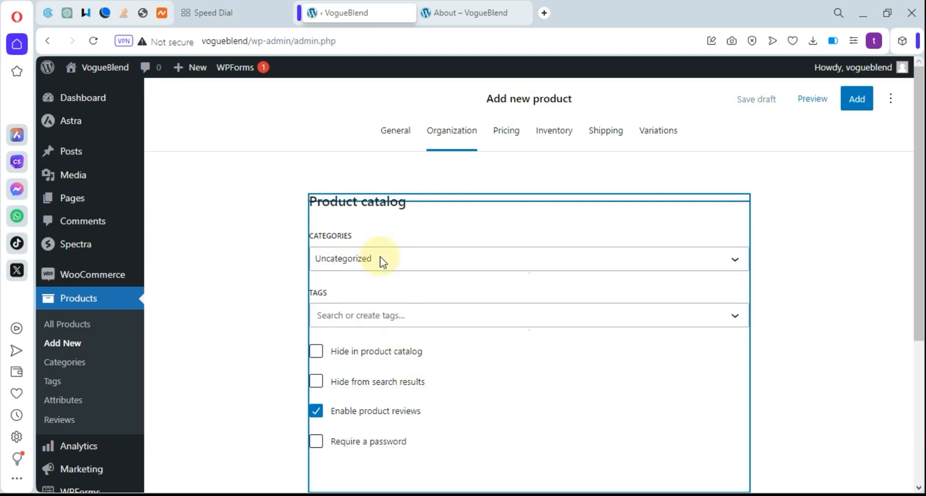
left_click(381, 260)
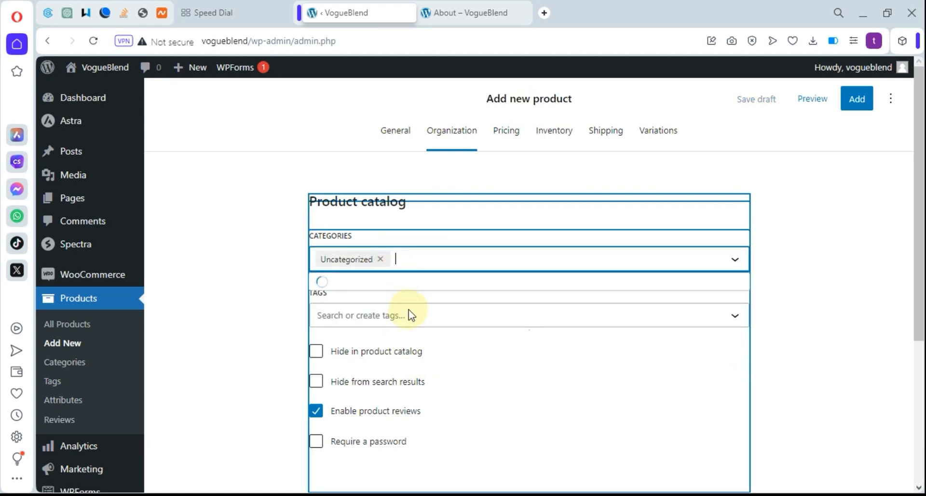
left_click(381, 259)
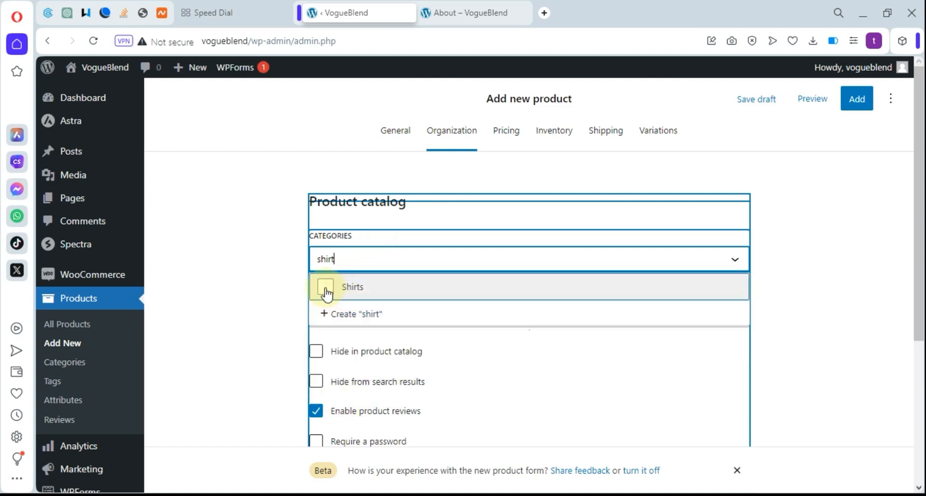
left_click(333, 290)
left_click(263, 315)
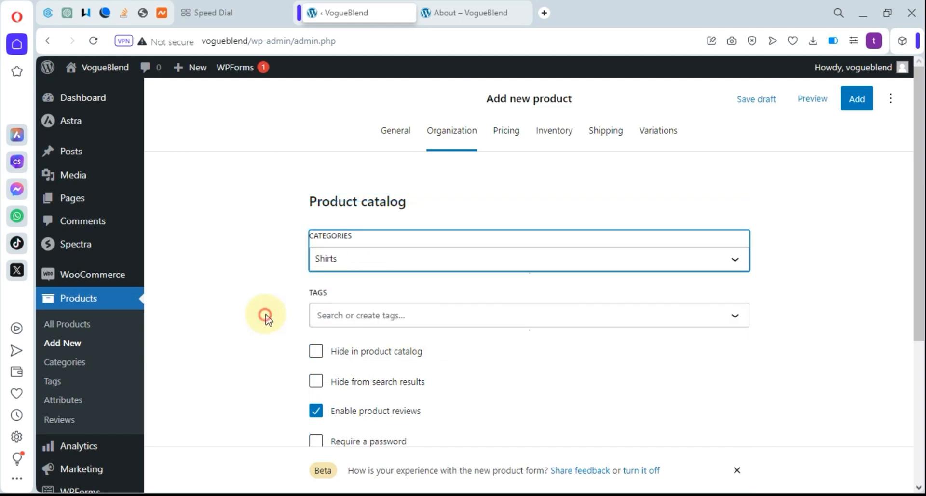
Assign the existing Featured tag to the product
scroll(409, 302, "down", 3)
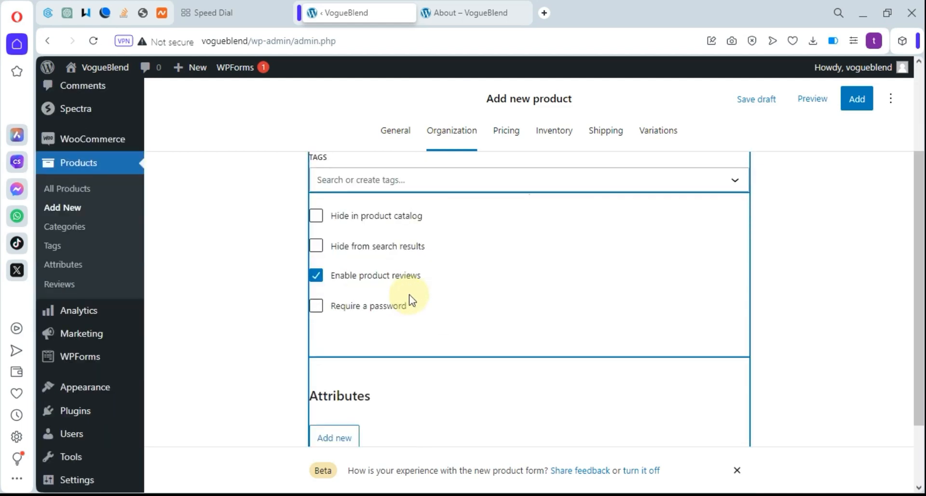
scroll(410, 300, "up", 3)
left_click(362, 316)
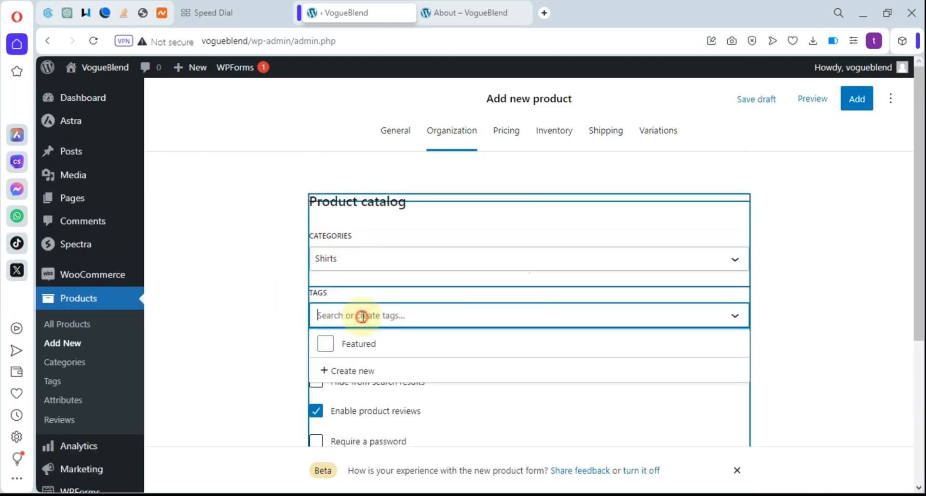
left_click(325, 344)
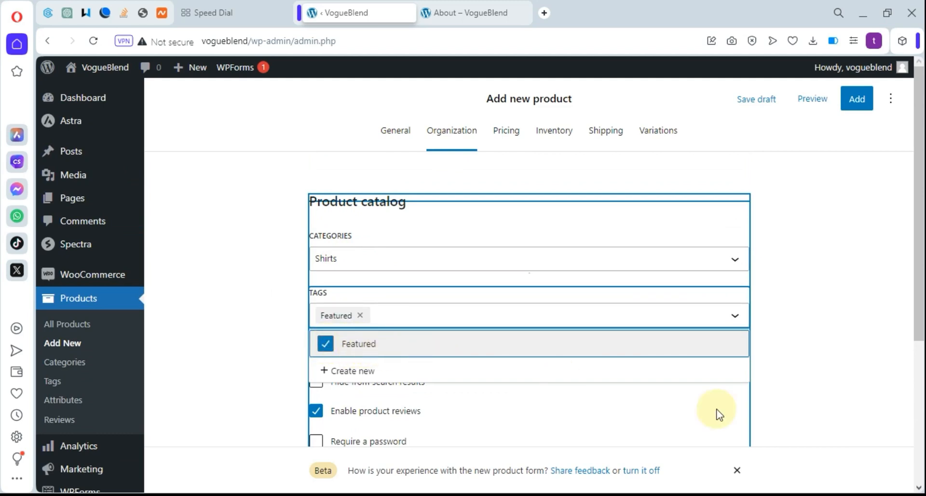
left_click(804, 382)
Disable product reviews for the product and look over the remaining catalog and attribute options
scroll(338, 338, "down", 3)
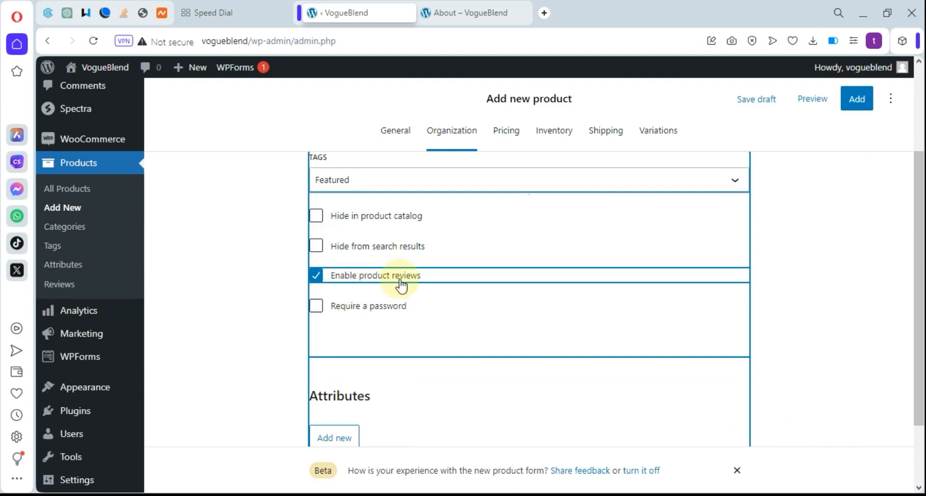
scroll(412, 285, "up", 2)
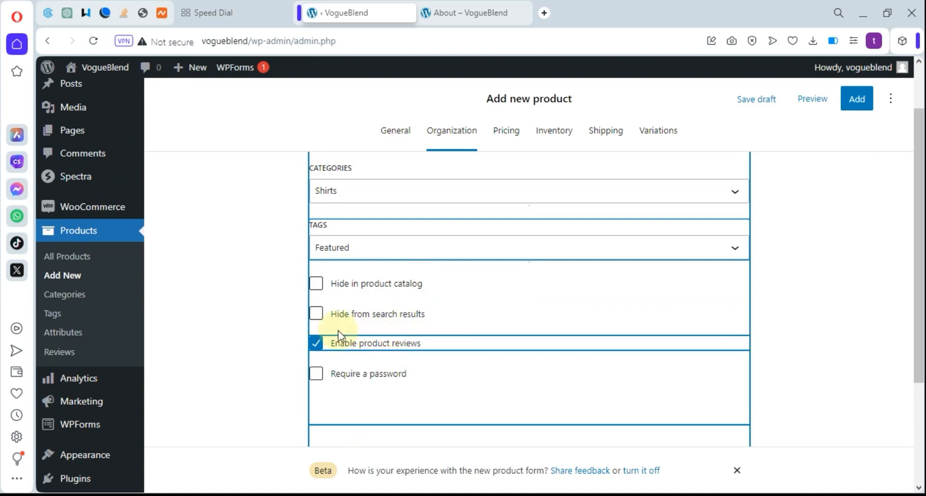
left_click(314, 344)
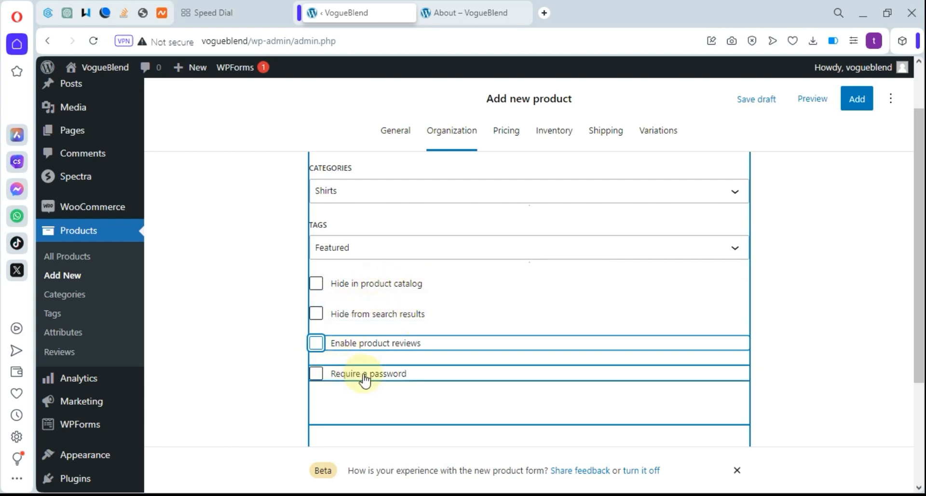
scroll(501, 371, "down", 3)
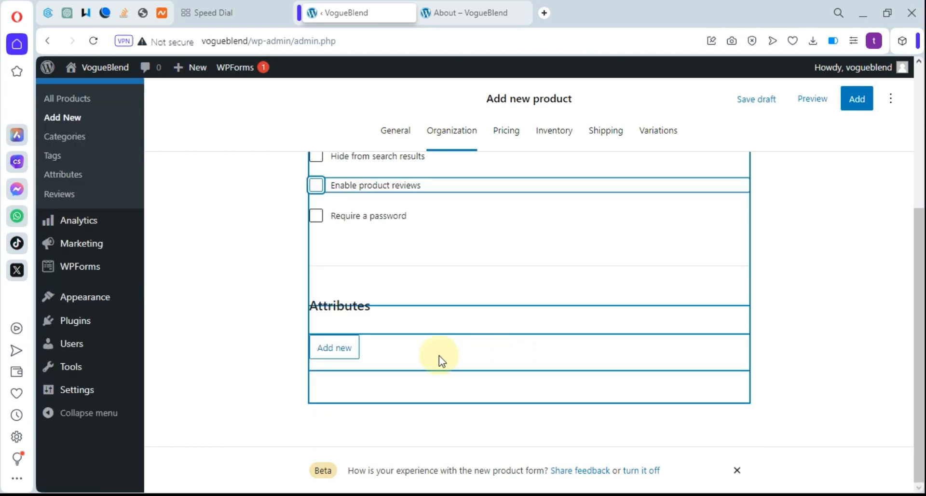
scroll(441, 357, "up", 4)
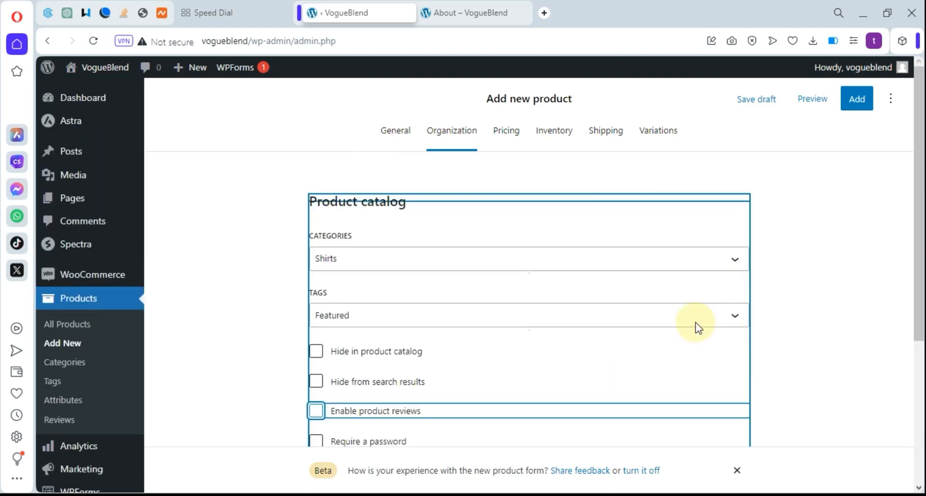
In the pricing settings, set the product's sale price to 6000 and its list price to 9000
left_click(504, 131)
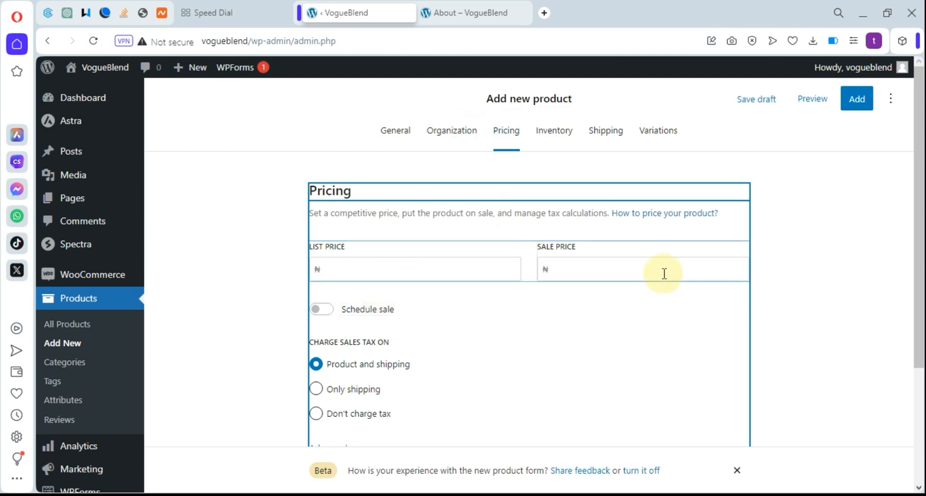
scroll(445, 321, "down", 3)
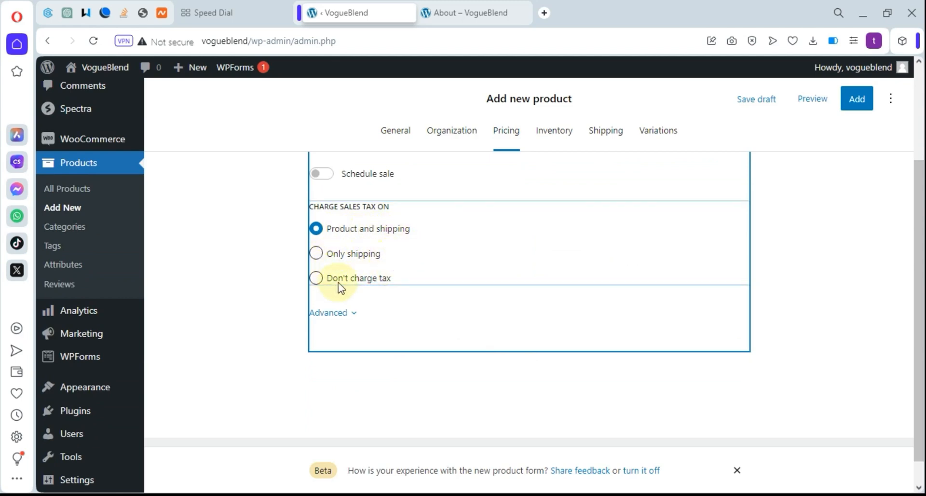
scroll(357, 280, "up", 3)
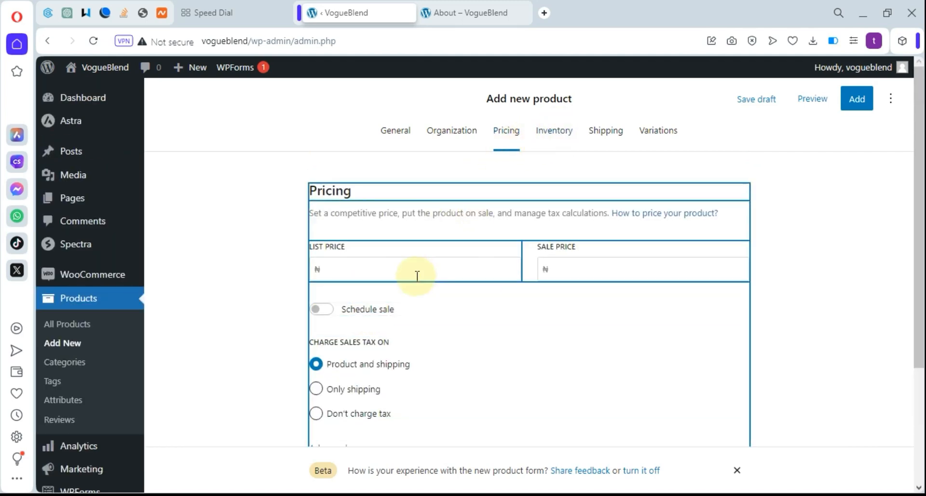
left_click(616, 269)
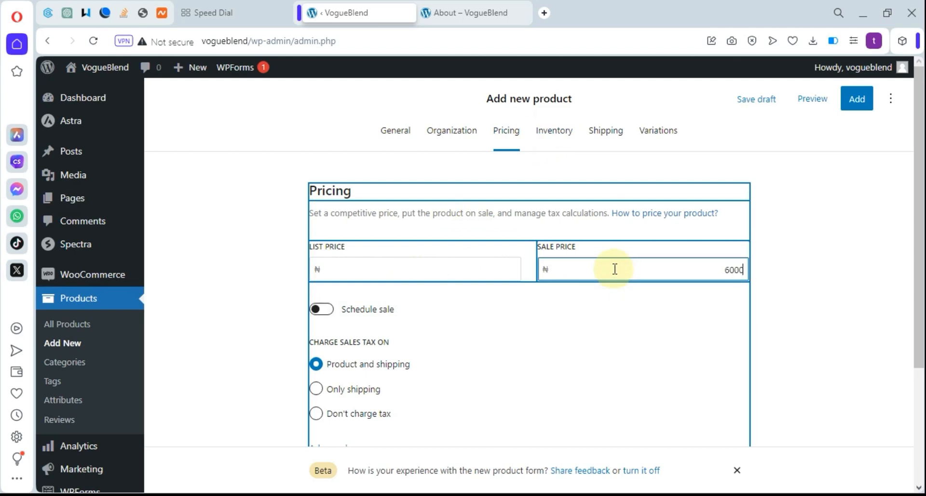
left_click(341, 272)
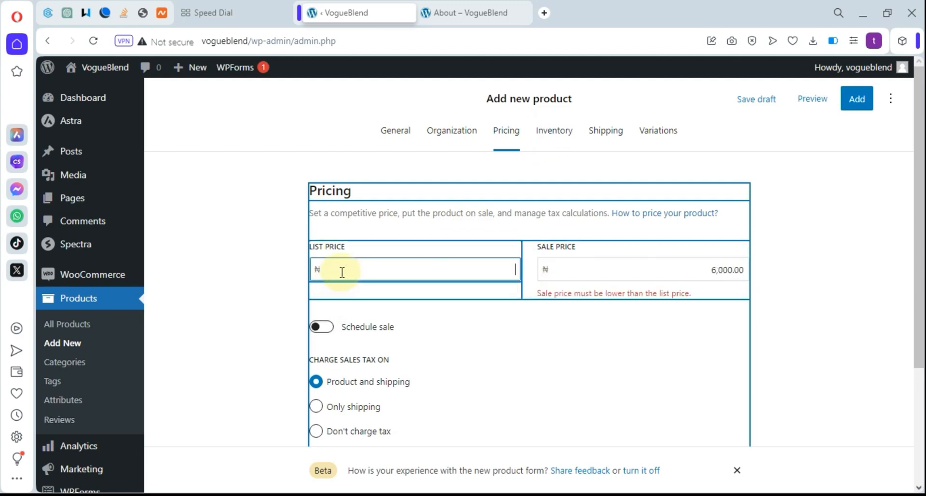
left_click(368, 269)
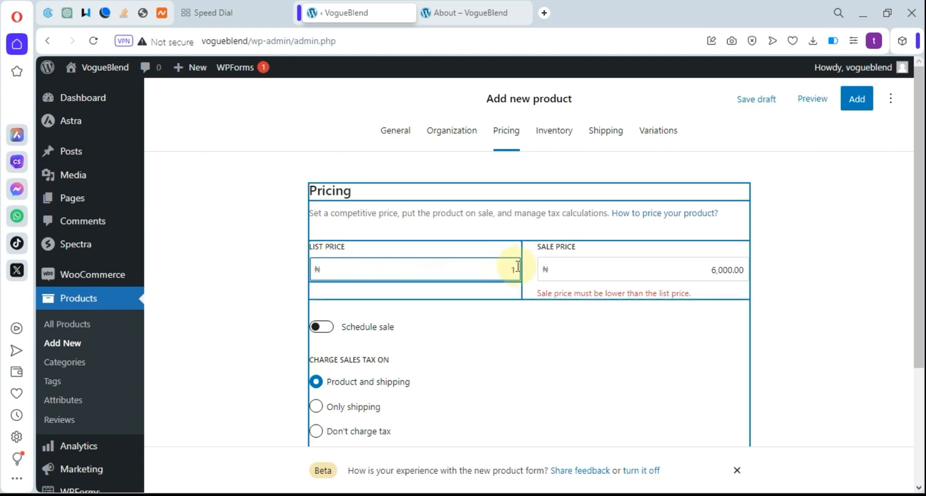
left_click_drag(514, 268, 501, 277)
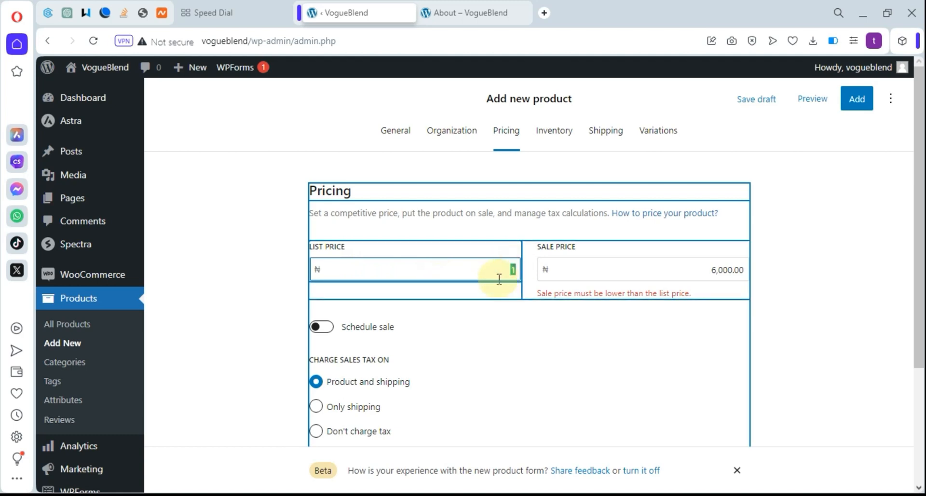
left_click(552, 347)
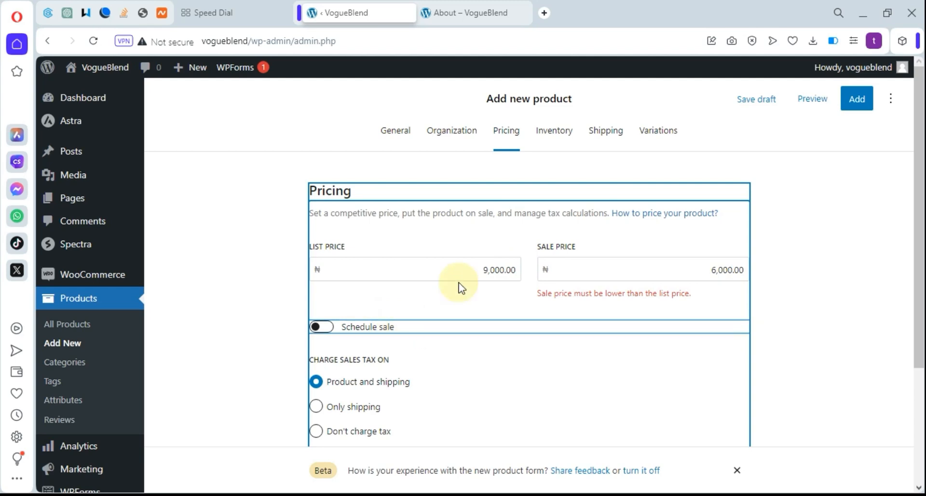
In the inventory settings, set the product's SKU to 50, leaving the stock status as In stock
left_click(554, 132)
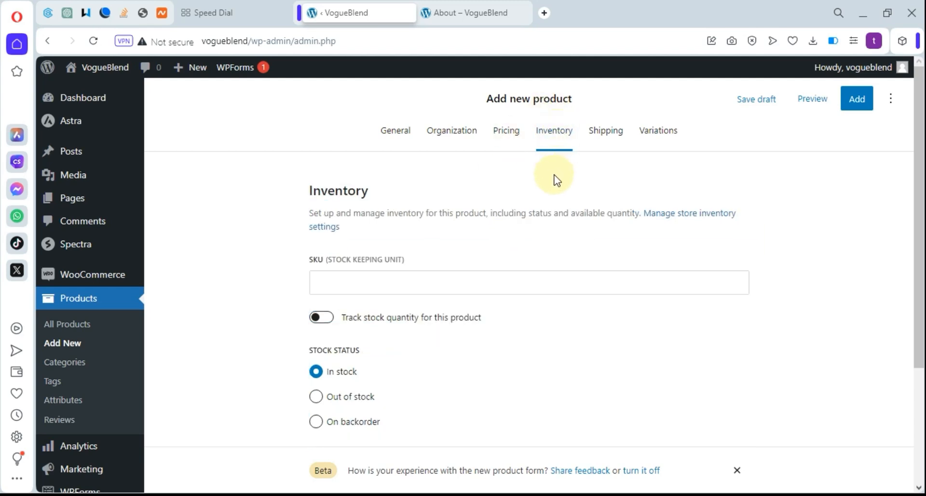
scroll(342, 347, "down", 3)
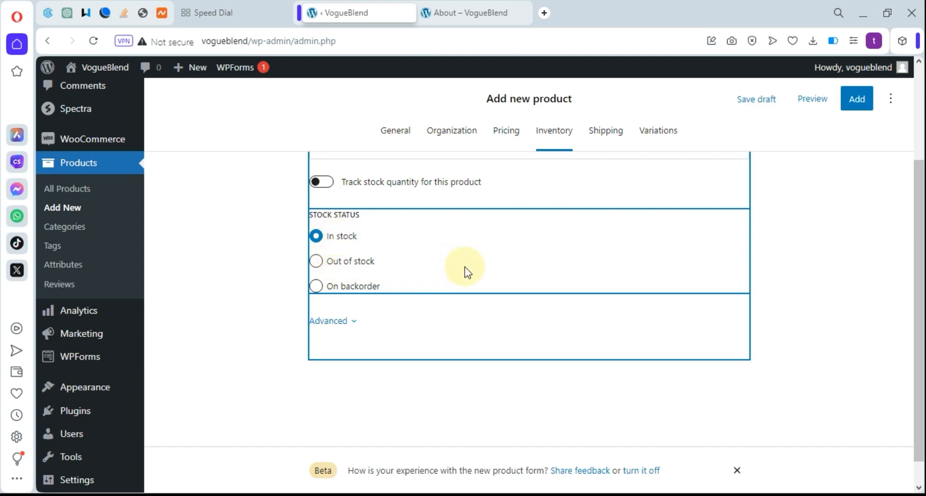
scroll(468, 273, "up", 2)
scroll(460, 321, "up", 2)
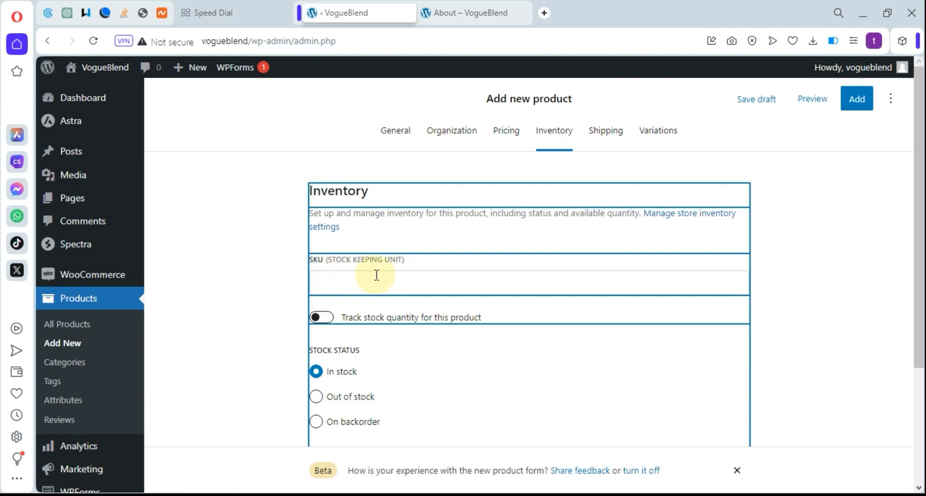
left_click(359, 279)
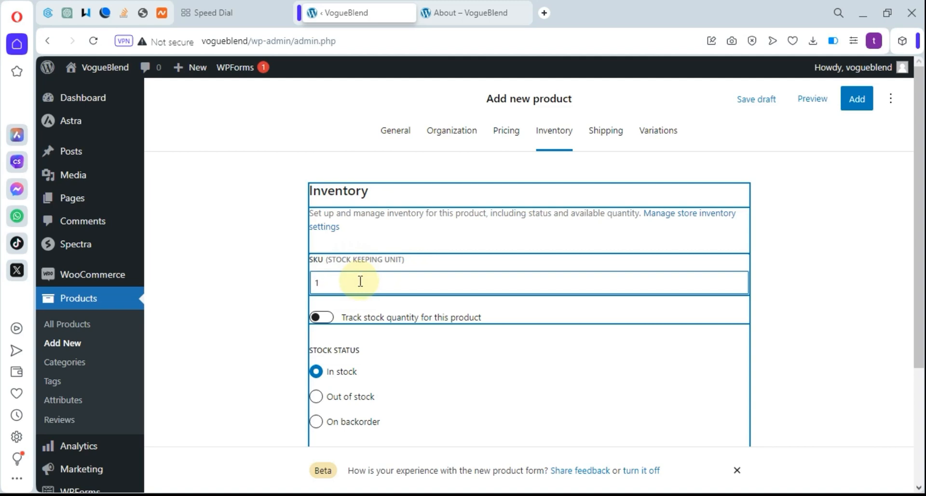
type("50")
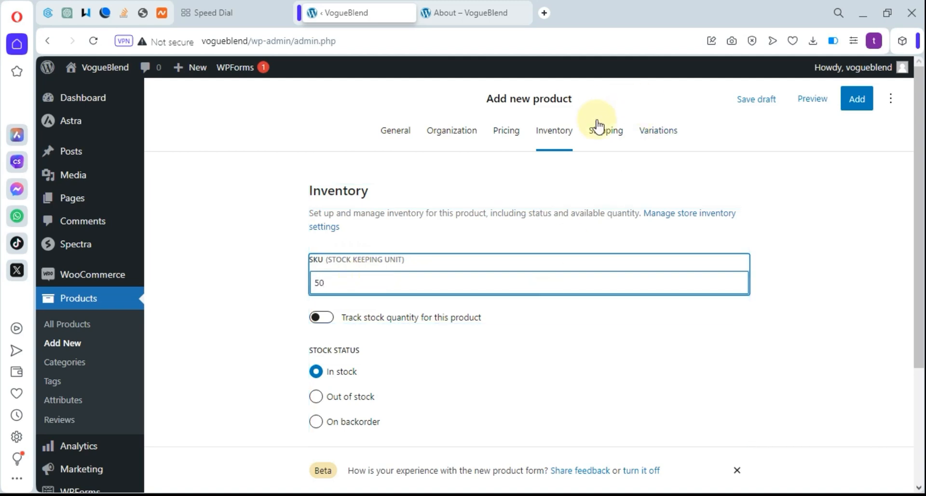
Open the product's shipping settings and examine the shipping class, dimension and weight fields
left_click(628, 143)
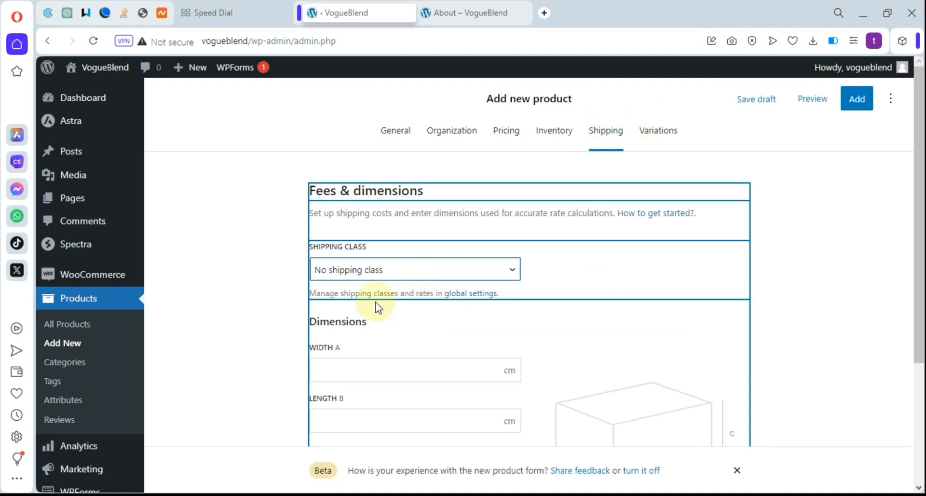
left_click(567, 309)
scroll(440, 304, "down", 1)
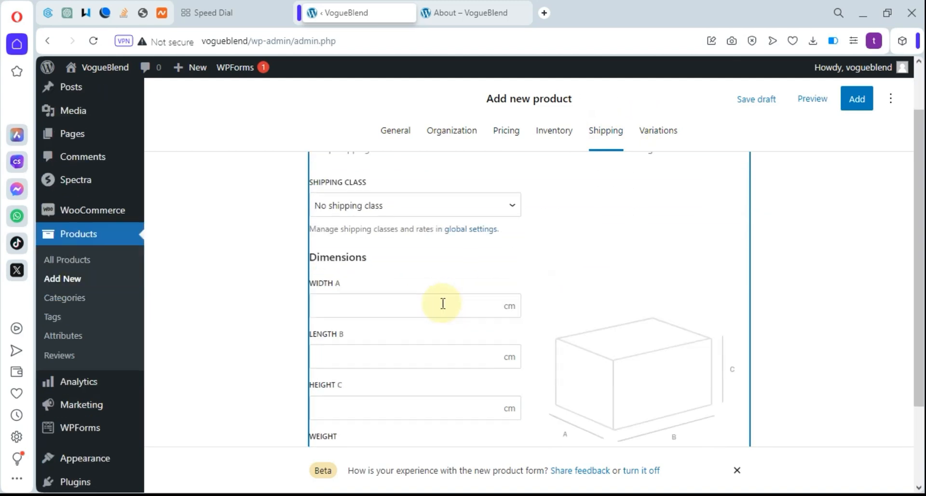
scroll(359, 289, "down", 1)
scroll(362, 318, "down", 1)
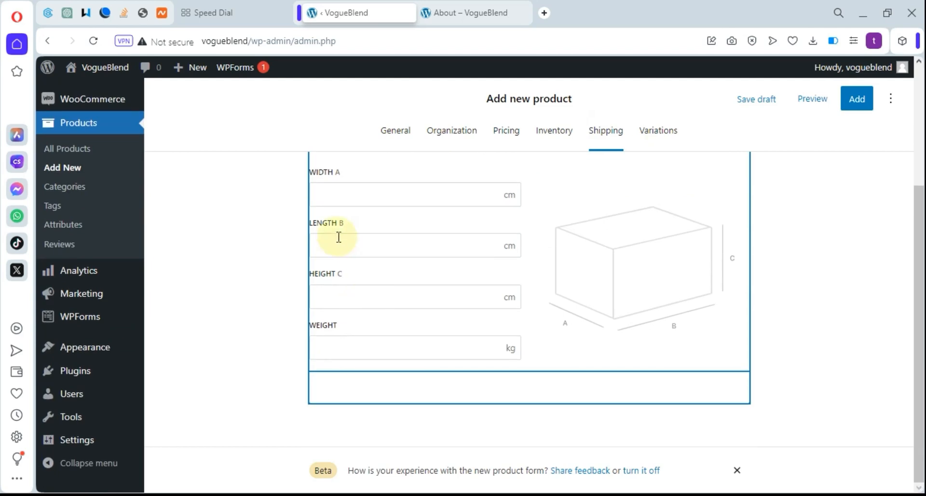
scroll(337, 235, "up", 2)
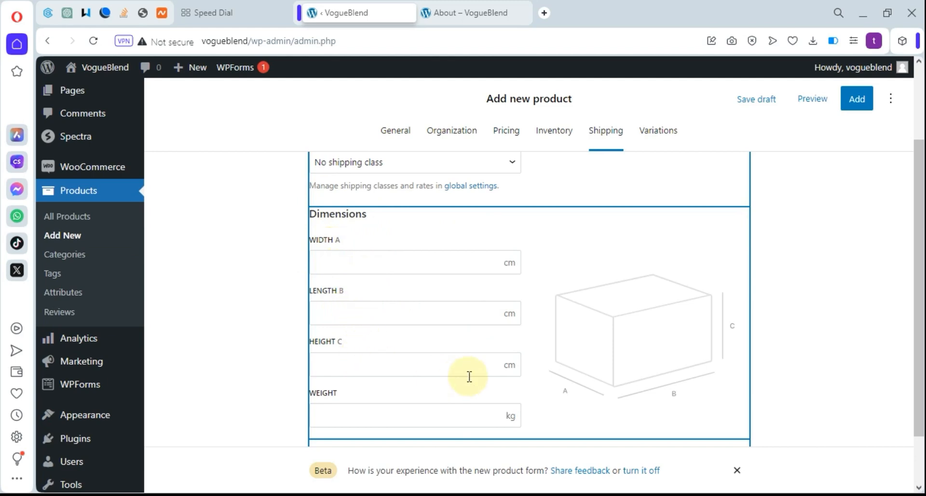
scroll(470, 374, "down", 1)
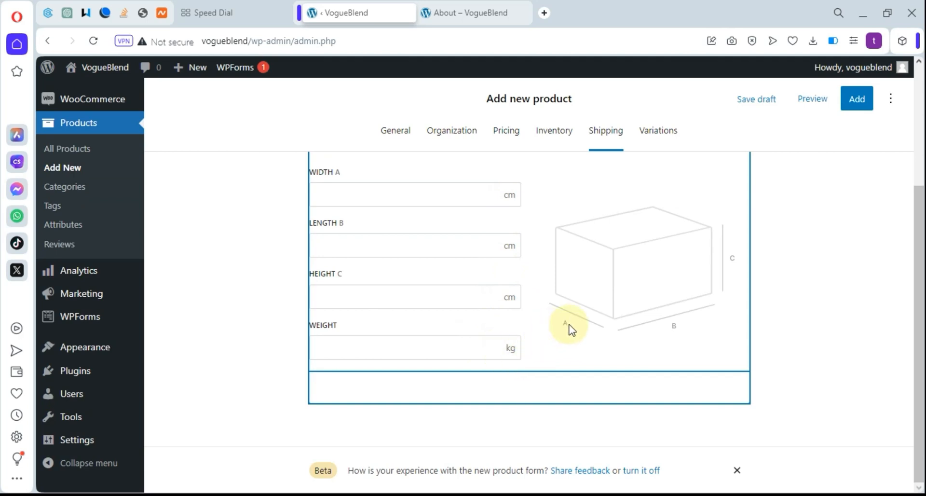
Open the product's variation settings and examine the option for adding variations such as size or color
scroll(570, 323, "up", 3)
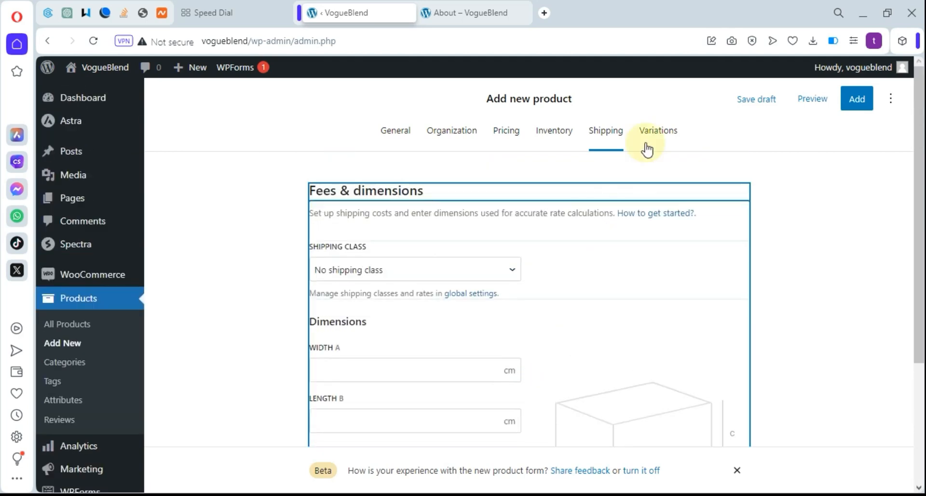
left_click(659, 144)
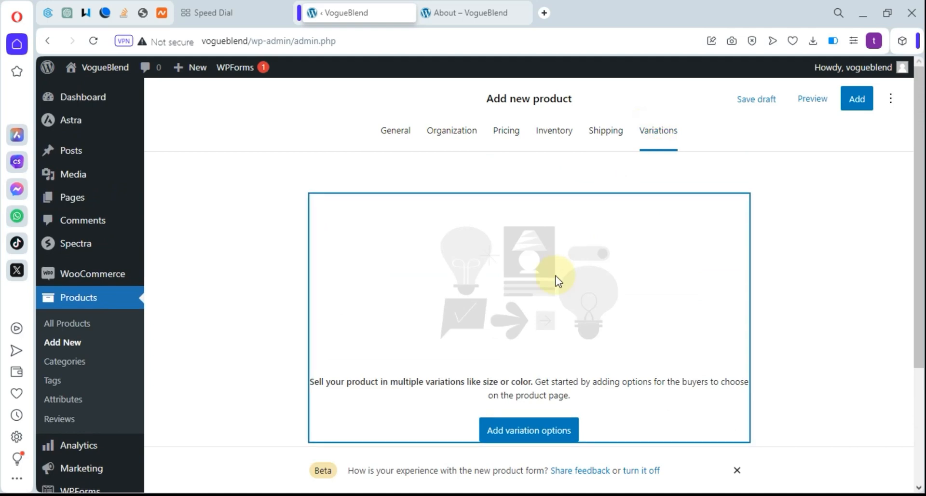
scroll(553, 282, "down", 2)
left_click(536, 318)
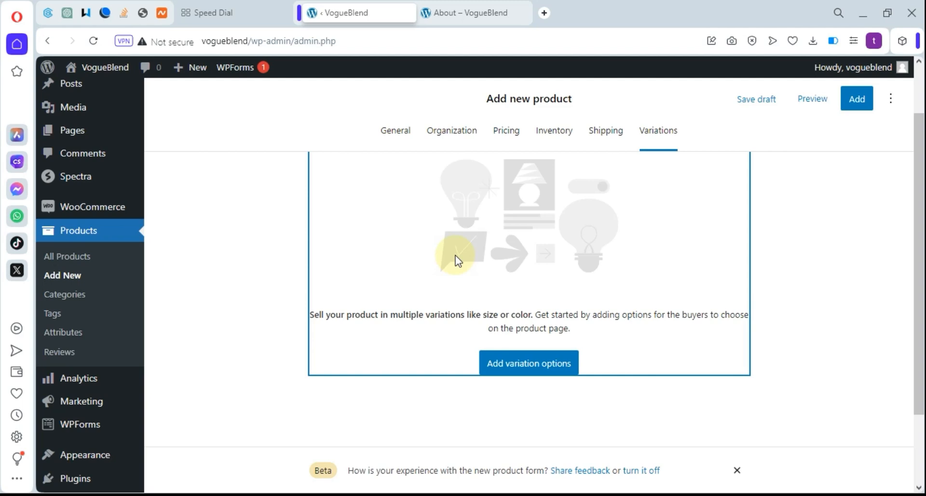
scroll(529, 303, "up", 1)
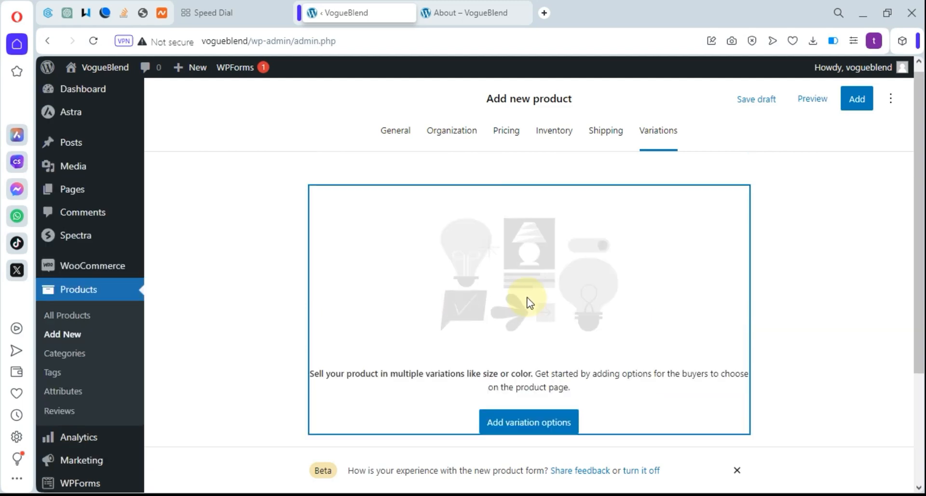
scroll(511, 401, "down", 1)
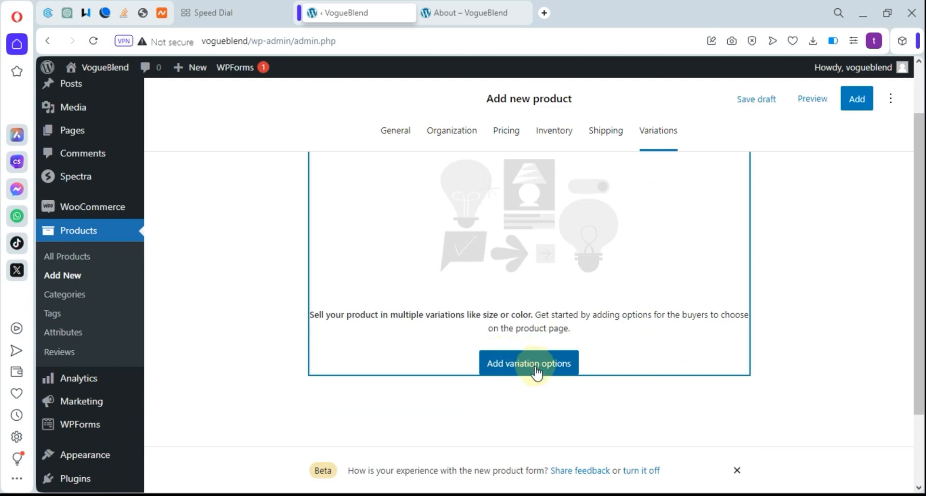
scroll(627, 244, "up", 1)
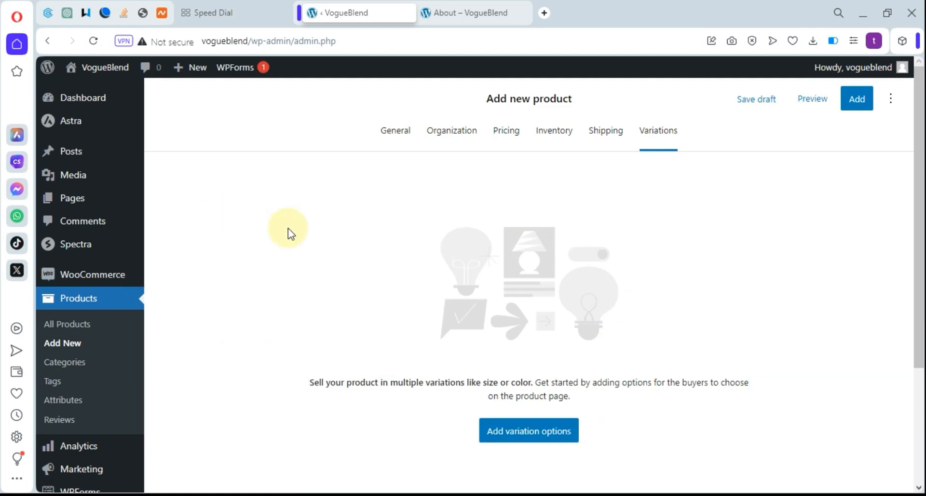
View the storefront's About page and its navigation menu, and return to the product editor
left_click(464, 13)
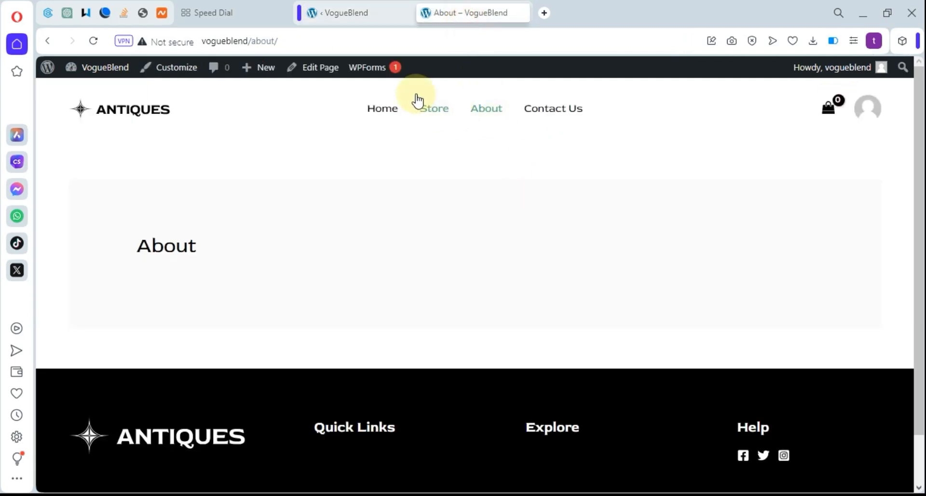
left_click(341, 13)
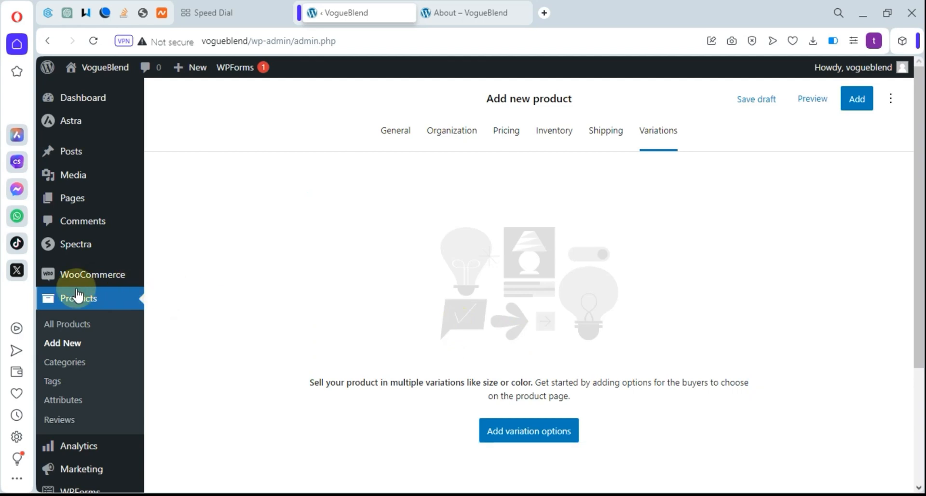
mouse_move(106, 286)
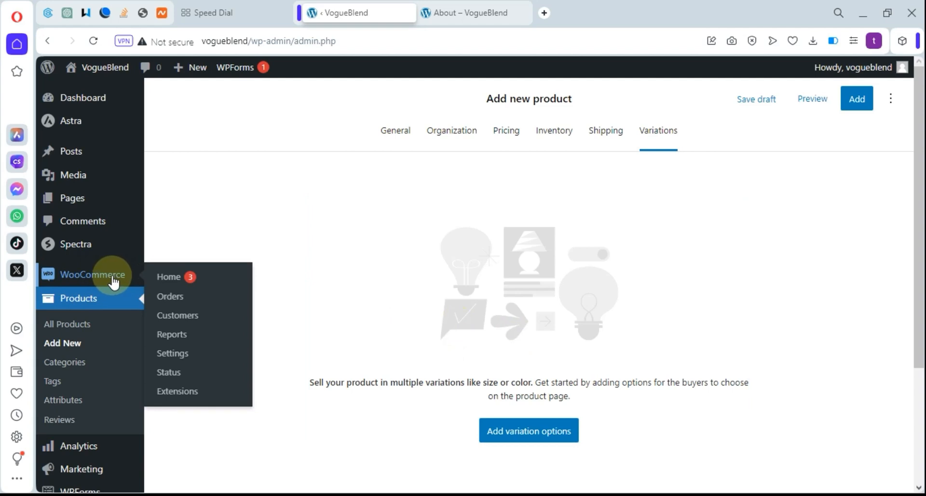
left_click(478, 13)
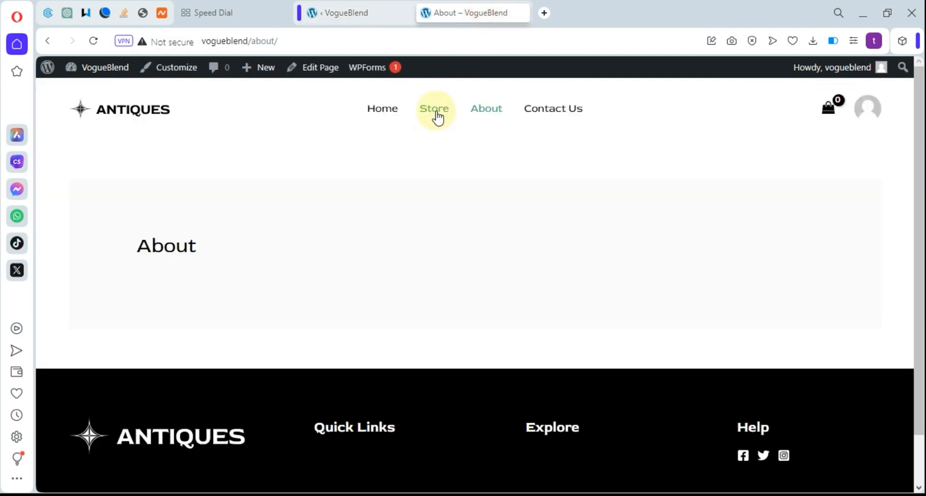
left_click(333, 12)
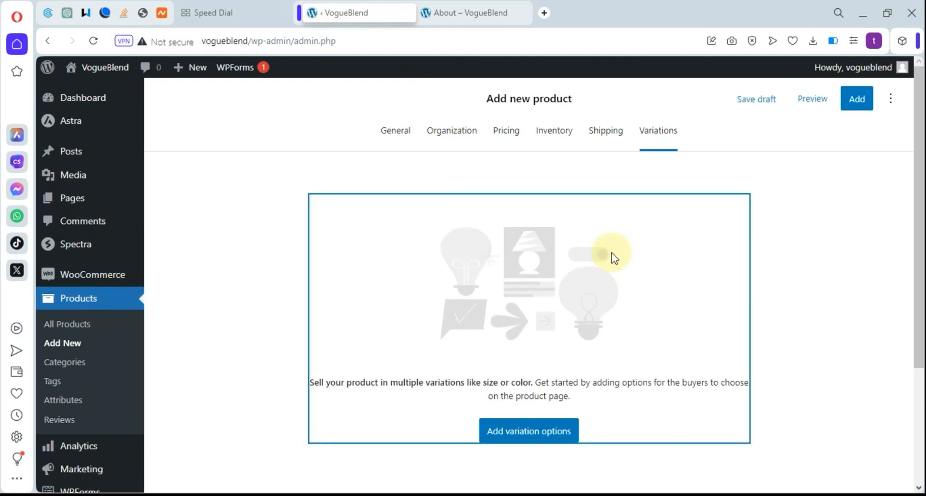
Preview the new product on the storefront, and close the preview to return to the product editor
left_click(811, 101)
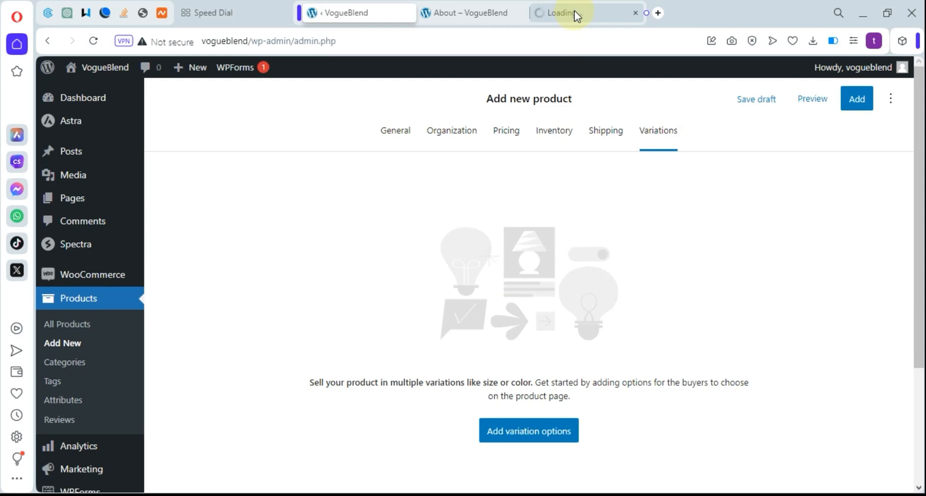
left_click(575, 12)
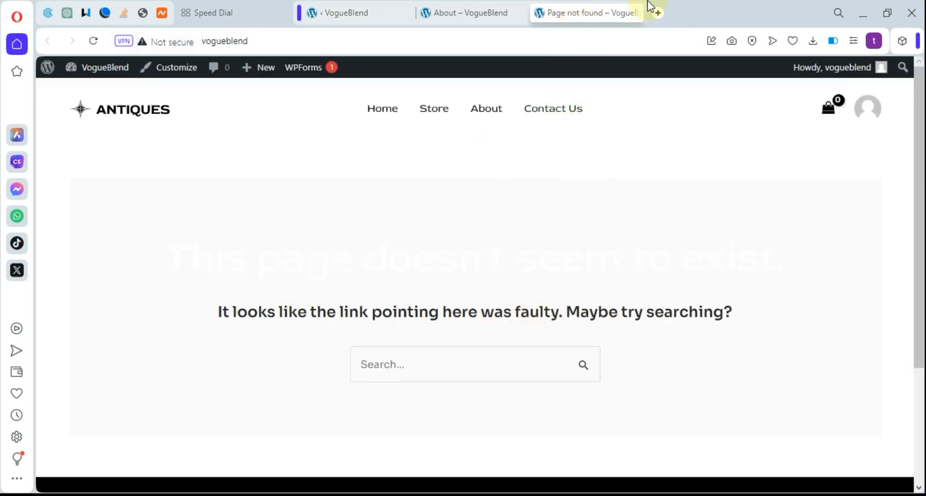
left_click(636, 13)
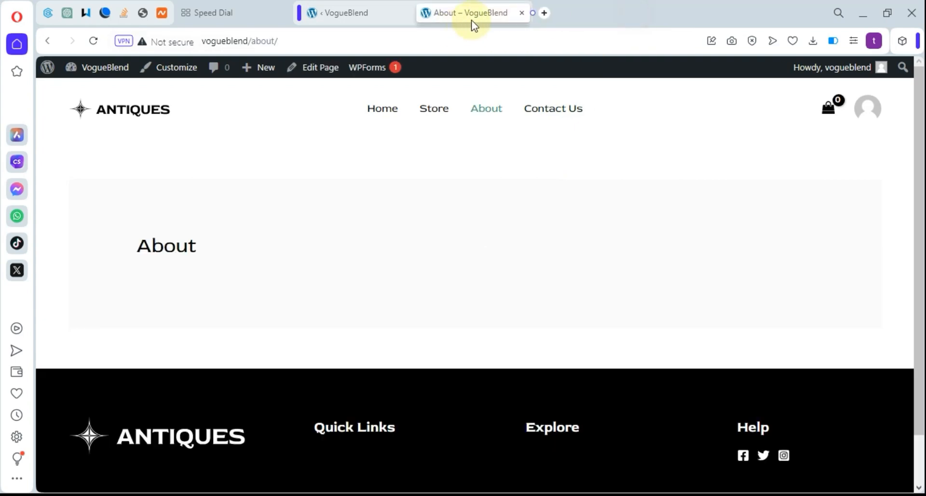
left_click(373, 13)
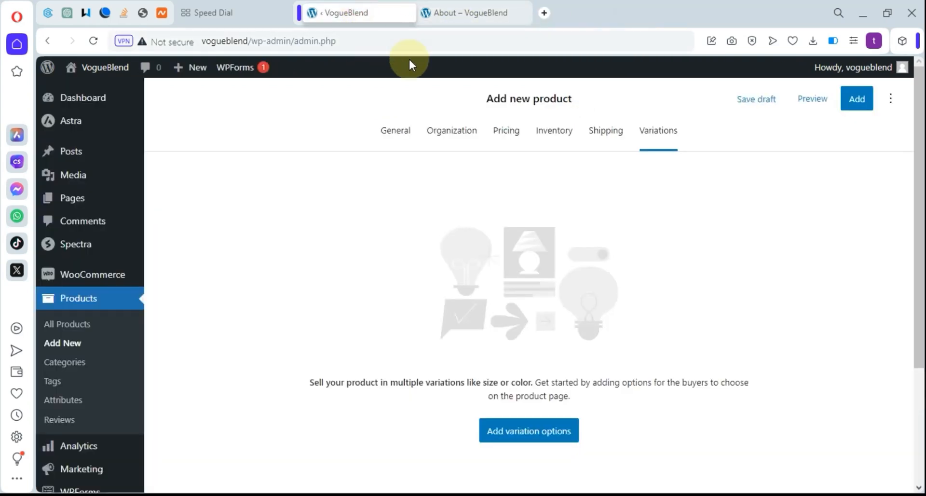
Open the WooCommerce Home page in a separate tab and go back to the storefront's About page
mouse_move(58, 279)
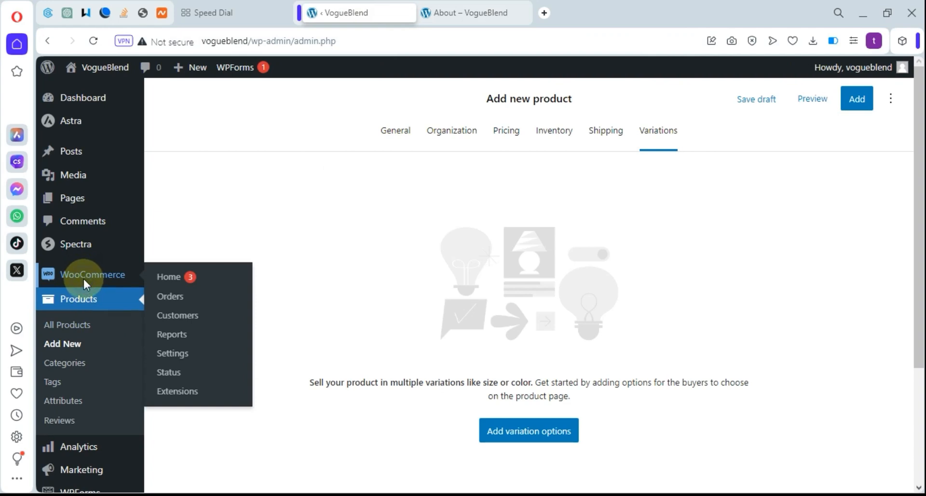
left_click(141, 286)
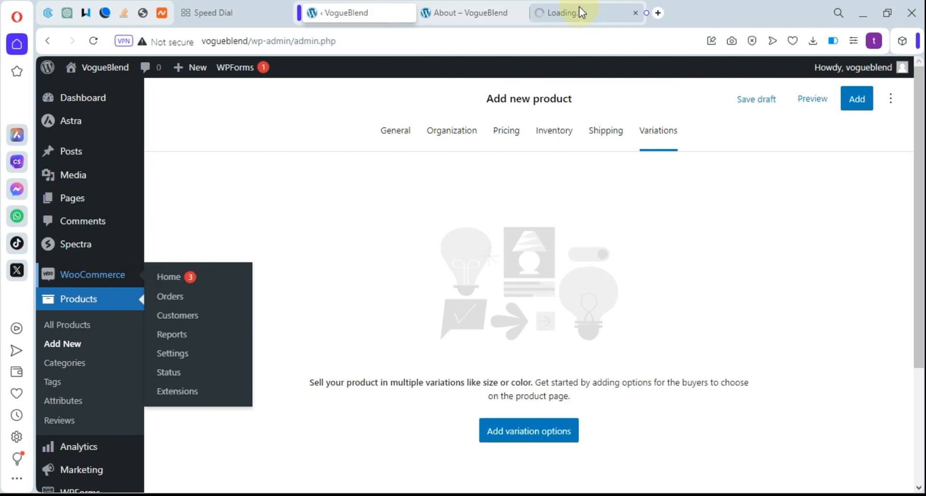
left_click(580, 13)
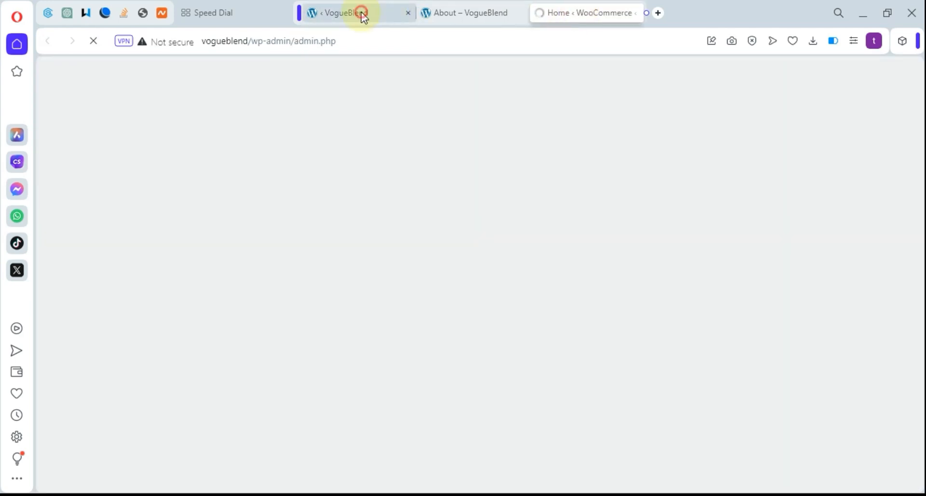
left_click(362, 14)
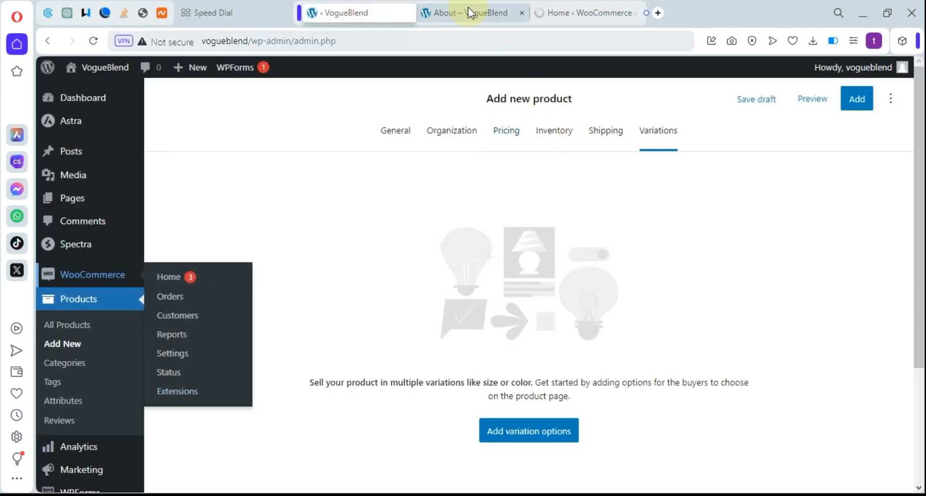
scroll(68, 420, "down", 3)
mouse_move(77, 449)
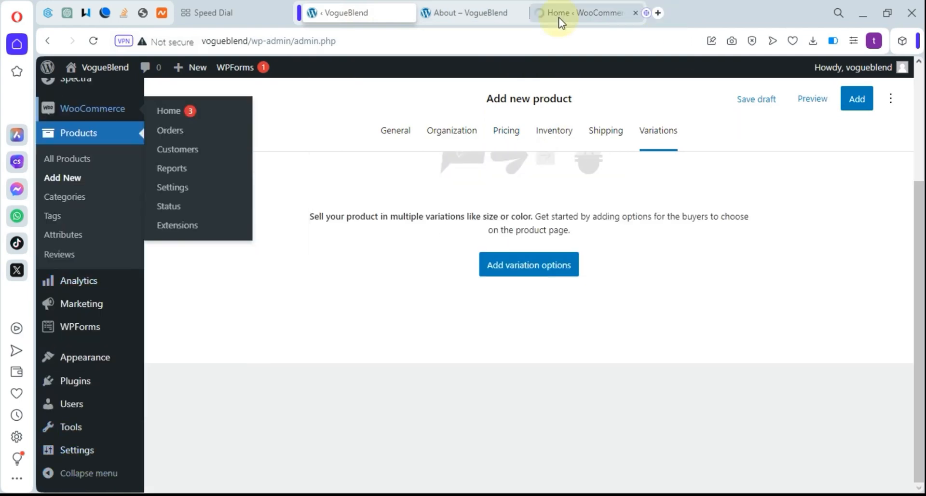
left_click(476, 12)
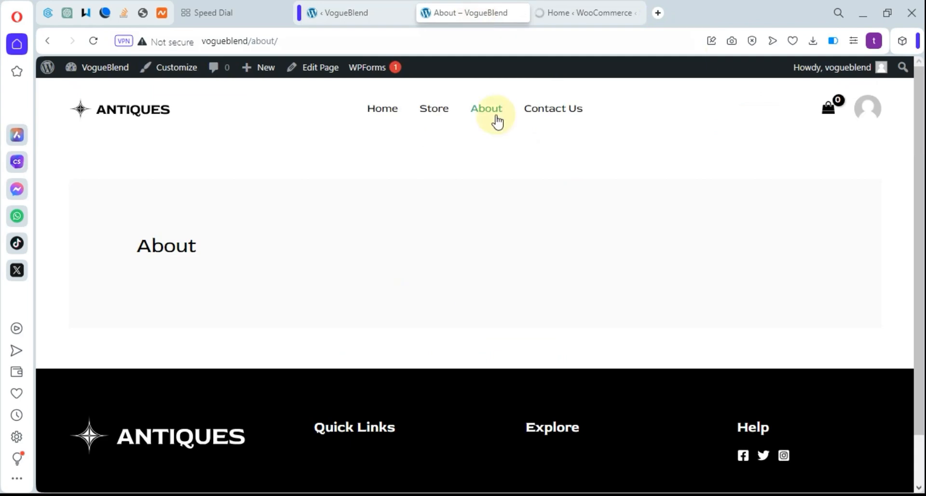
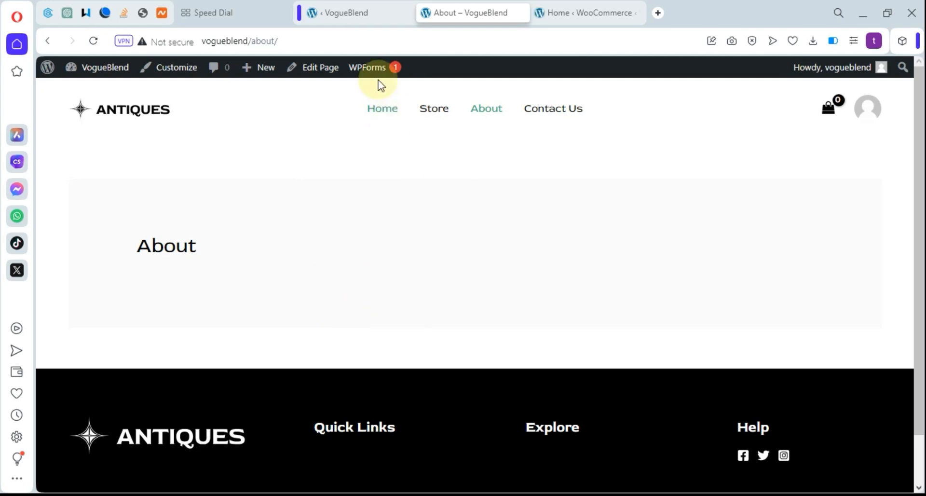
Open the site's Reading settings in a separate tab, keep Home as the static homepage and save the settings
left_click(361, 10)
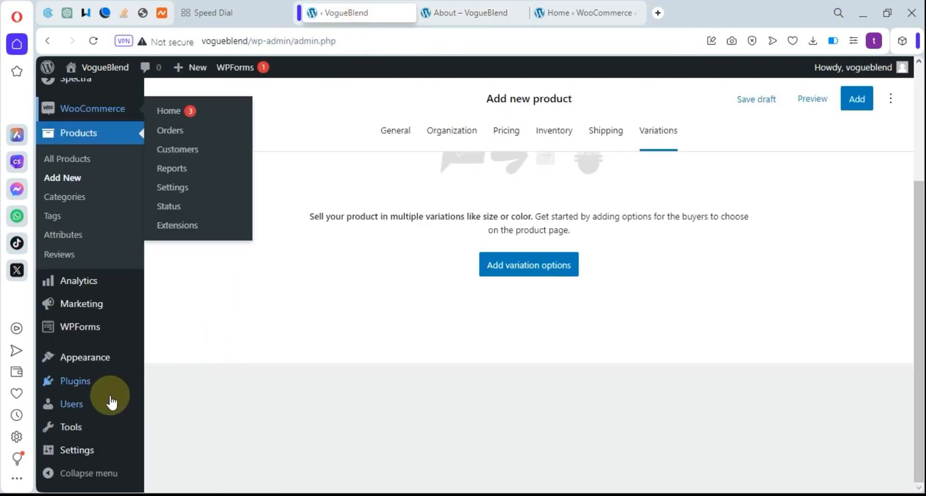
mouse_move(70, 452)
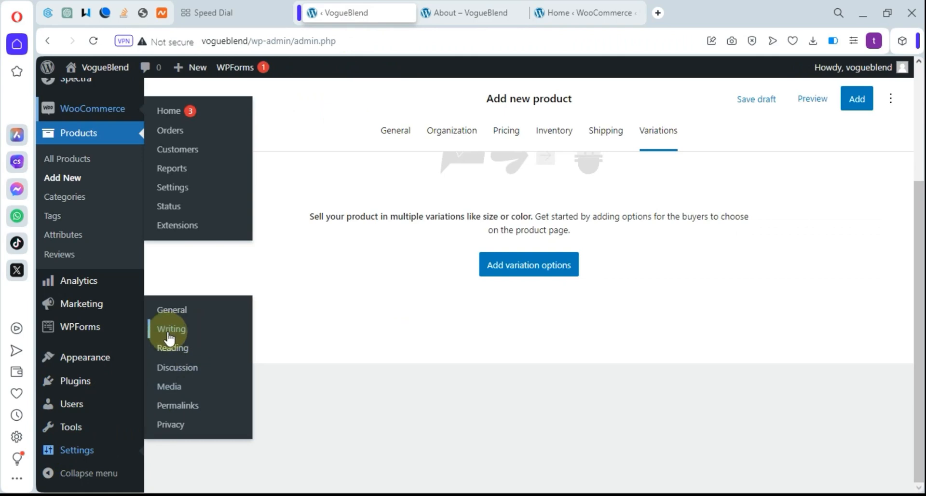
left_click(174, 349)
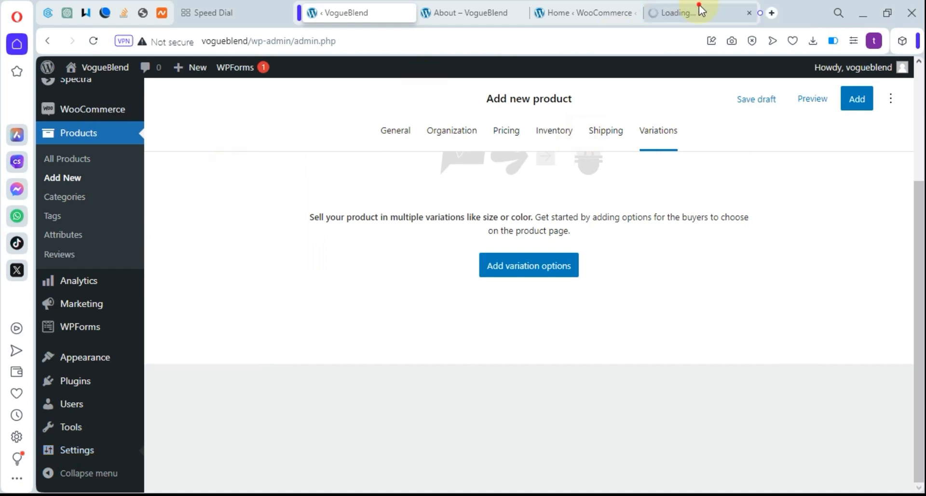
left_click(696, 11)
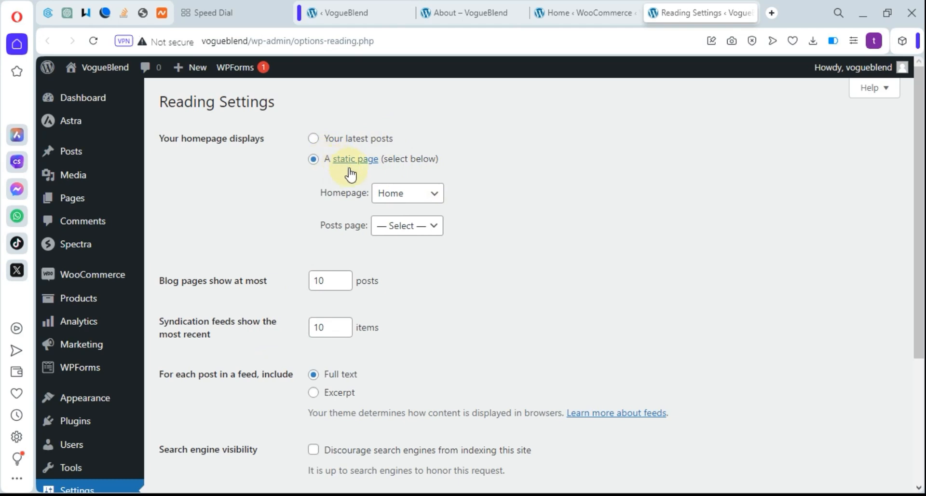
left_click(433, 193)
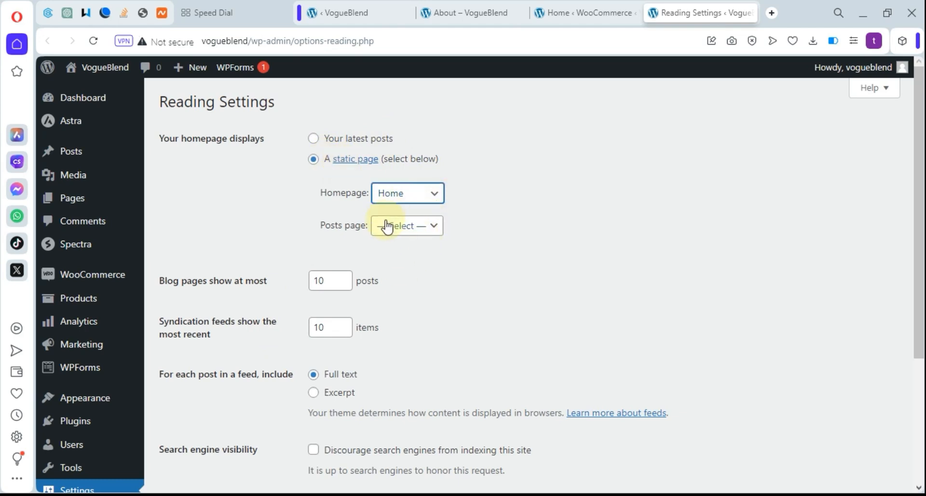
scroll(404, 350, "down", 4)
left_click(213, 325)
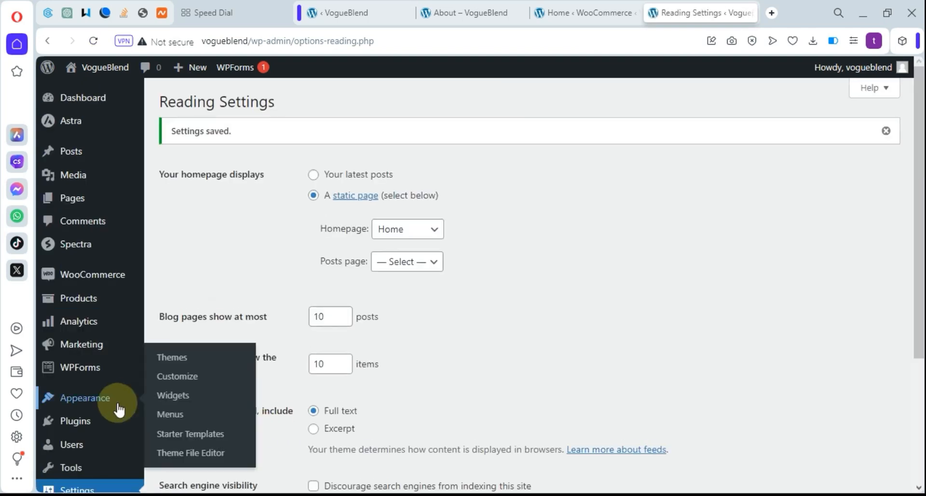
Close the Reading settings and look over the setup tasks and notices on the WooCommerce Home page
mouse_move(101, 278)
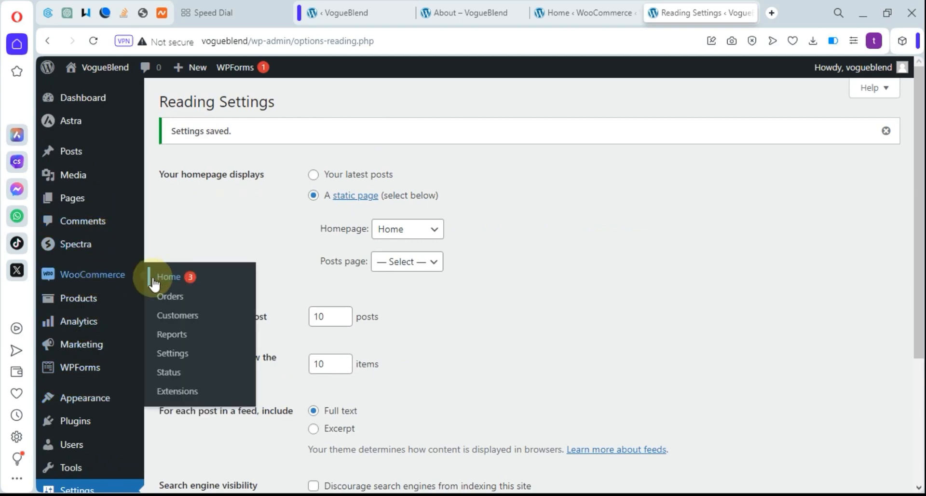
key("ctrl+w")
scroll(383, 342, "down", 5)
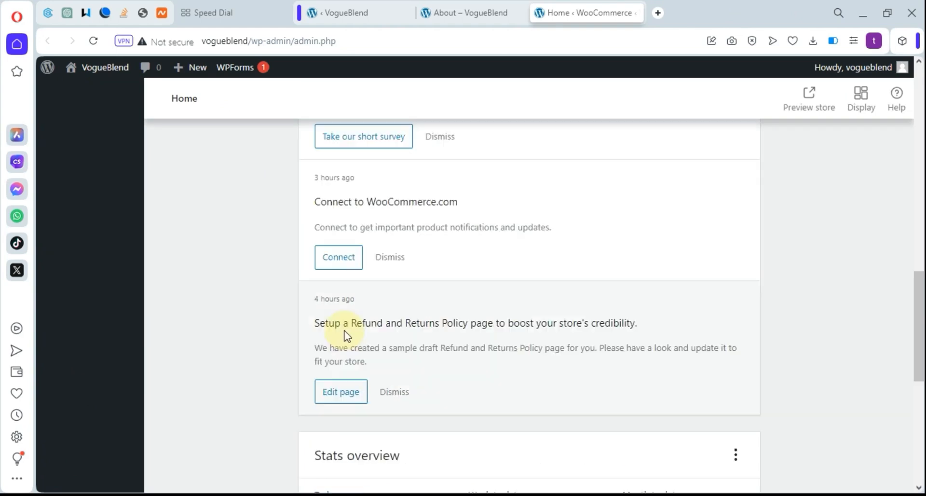
scroll(326, 331, "up", 15)
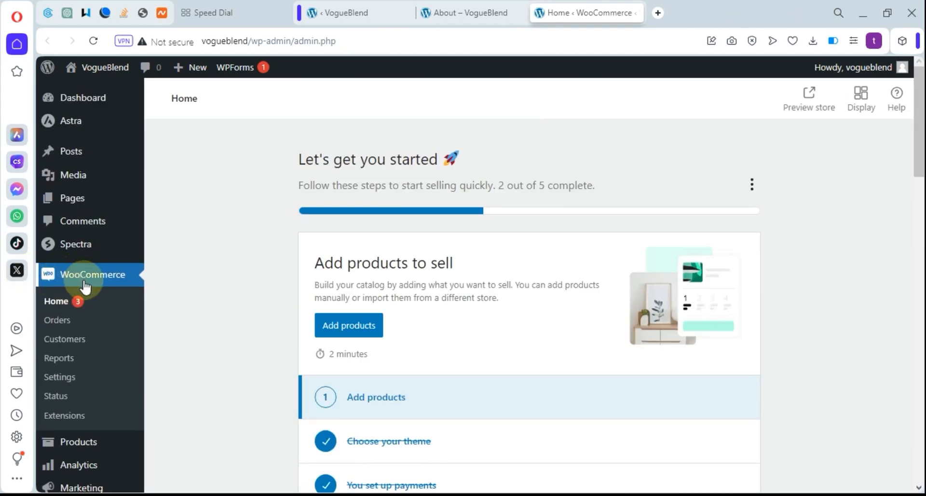
Open the WooCommerce general settings and review the store address, selling locations, coupon and currency options
left_click(61, 379)
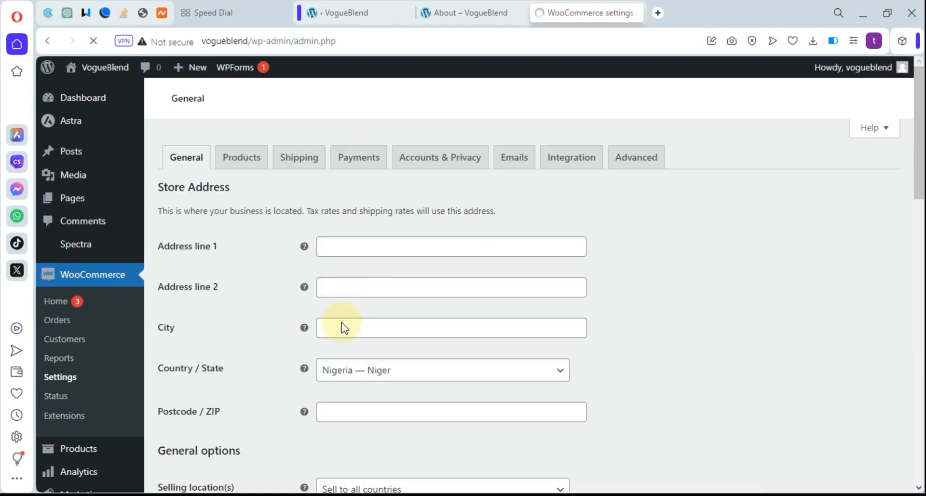
scroll(391, 261, "down", 4)
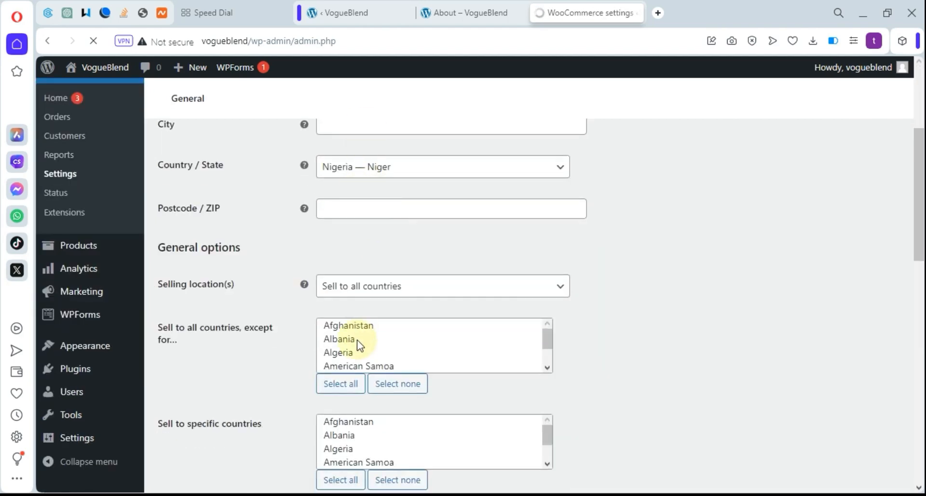
scroll(357, 328, "up", 3)
scroll(378, 376, "down", 3)
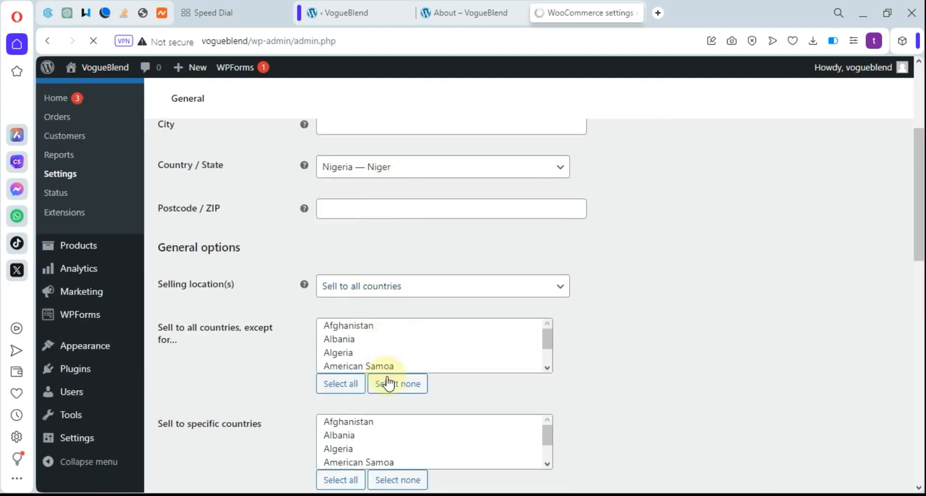
scroll(388, 384, "down", 13)
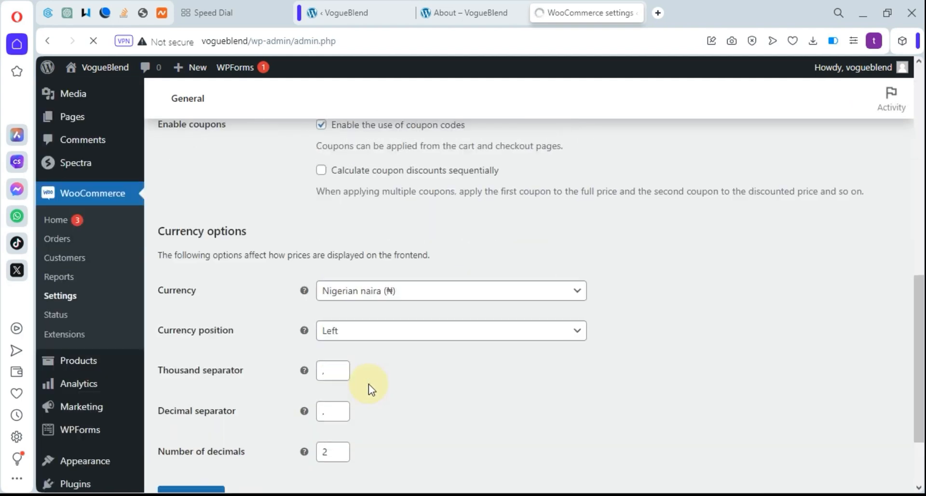
Set the shop page to Store in the WooCommerce product settings and save the changes
scroll(369, 384, "up", 13)
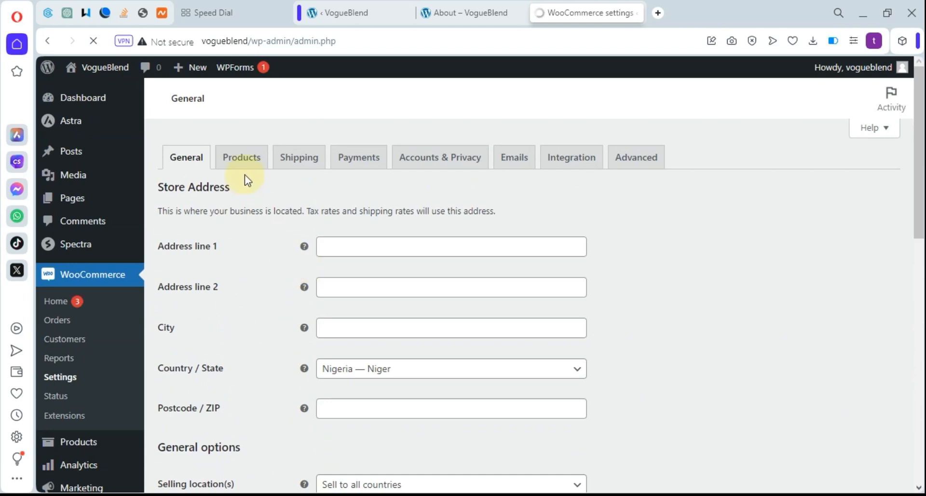
left_click(243, 163)
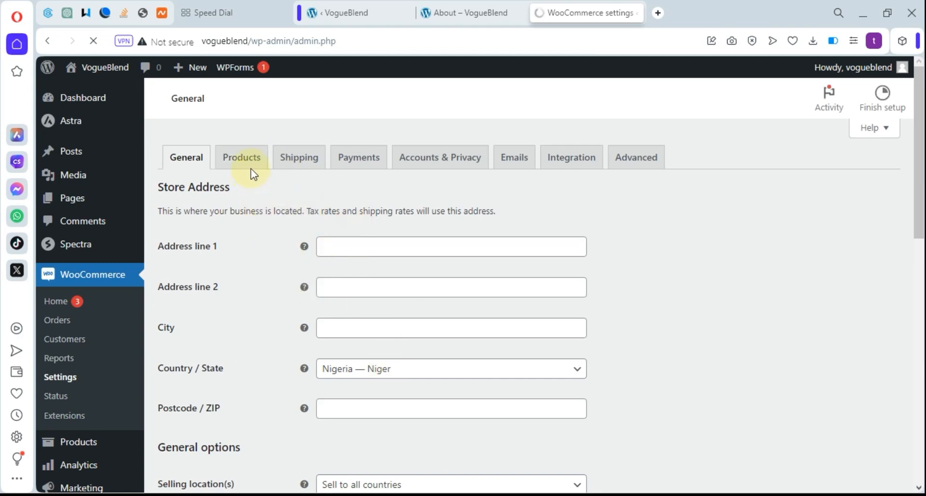
left_click(237, 165)
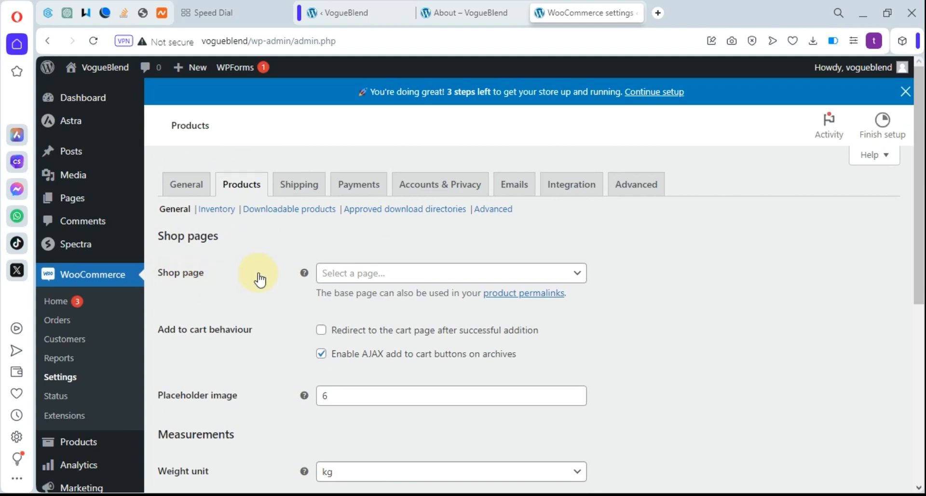
left_click(578, 279)
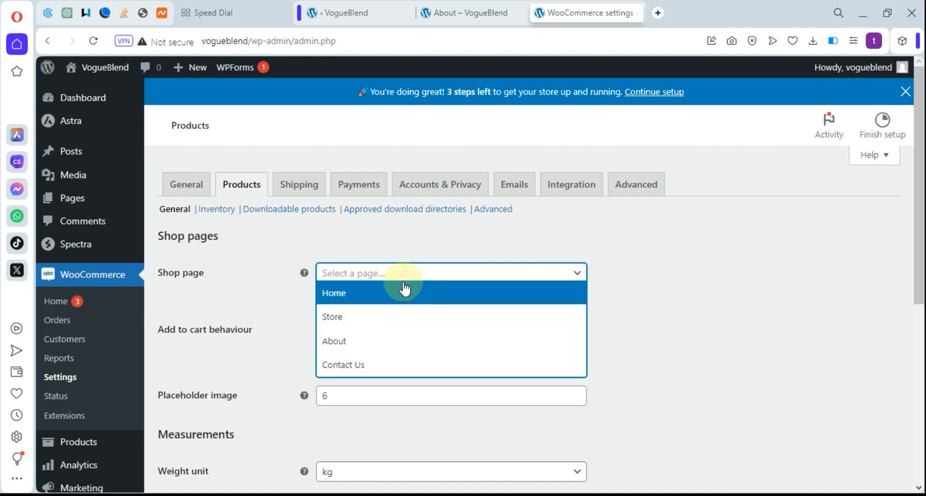
left_click(346, 319)
scroll(432, 332, "down", 7)
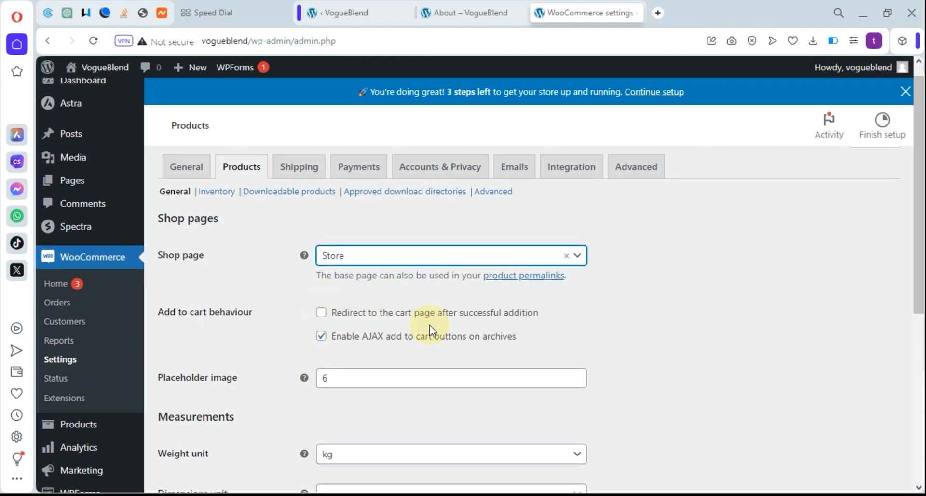
left_click(190, 419)
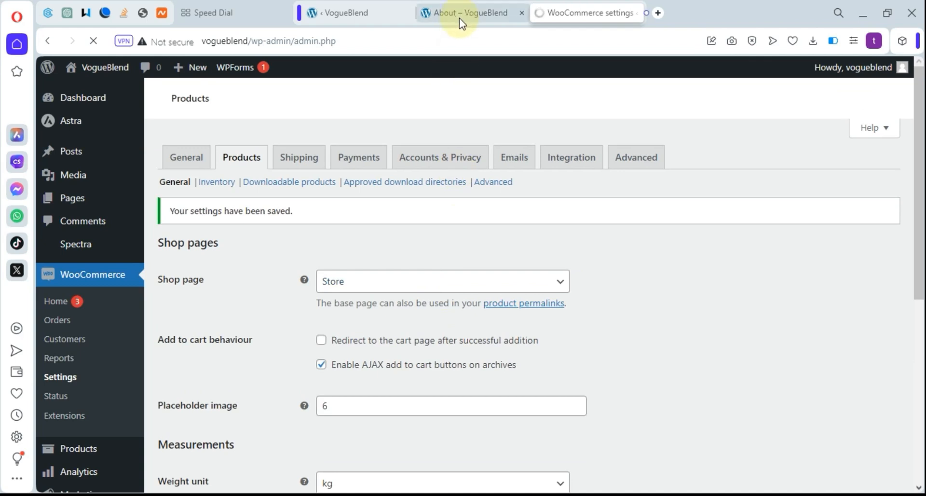
Preview the T-shirt product from its editor and look over the product page's image, price, SKU and description
left_click(461, 14)
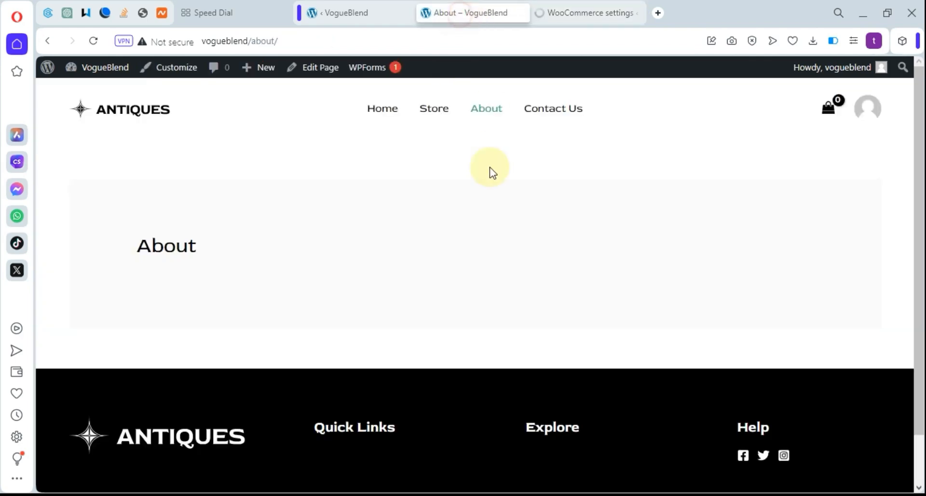
left_click(336, 14)
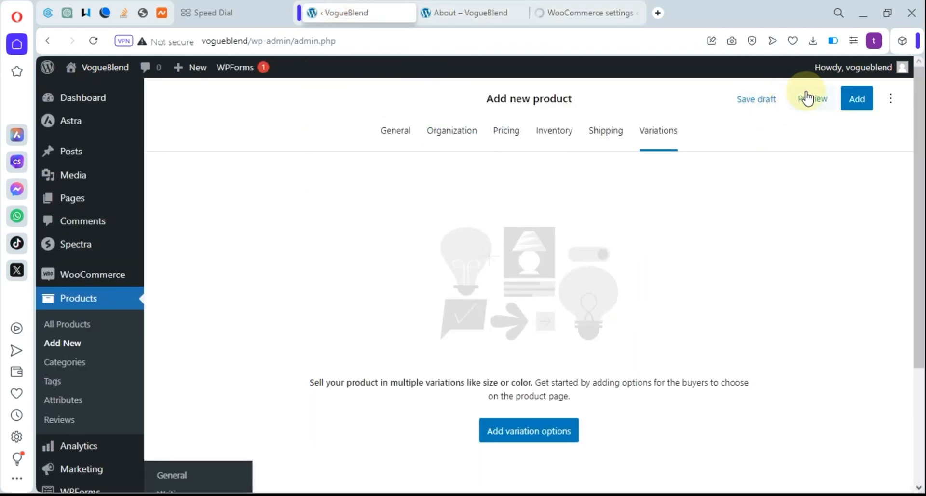
left_click(811, 101)
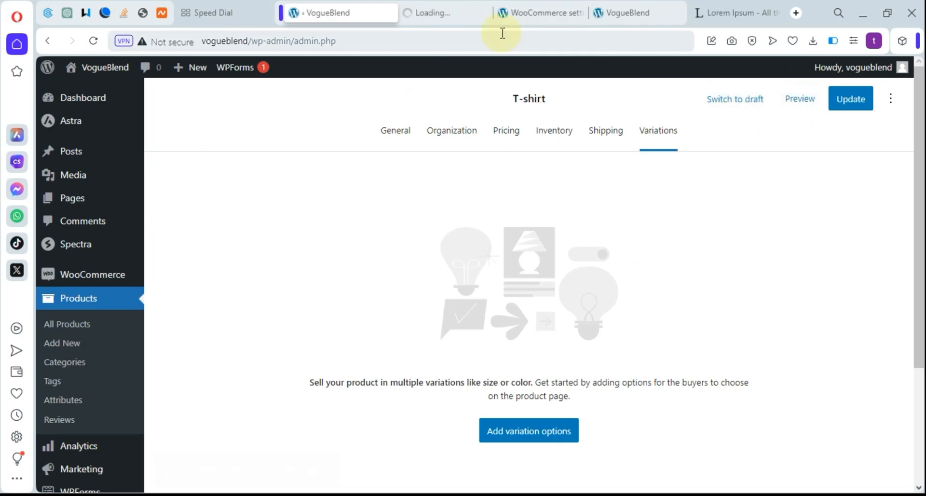
left_click(448, 13)
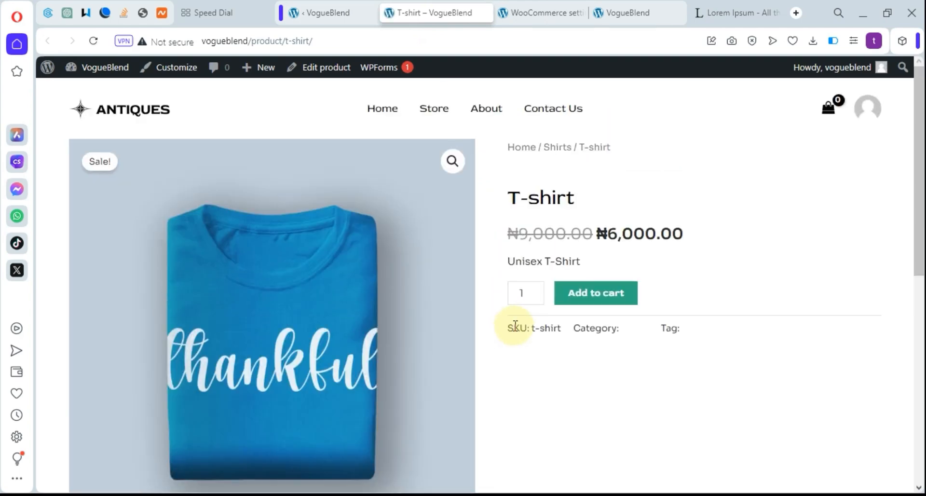
scroll(513, 326, "down", 4)
scroll(517, 331, "down", 4)
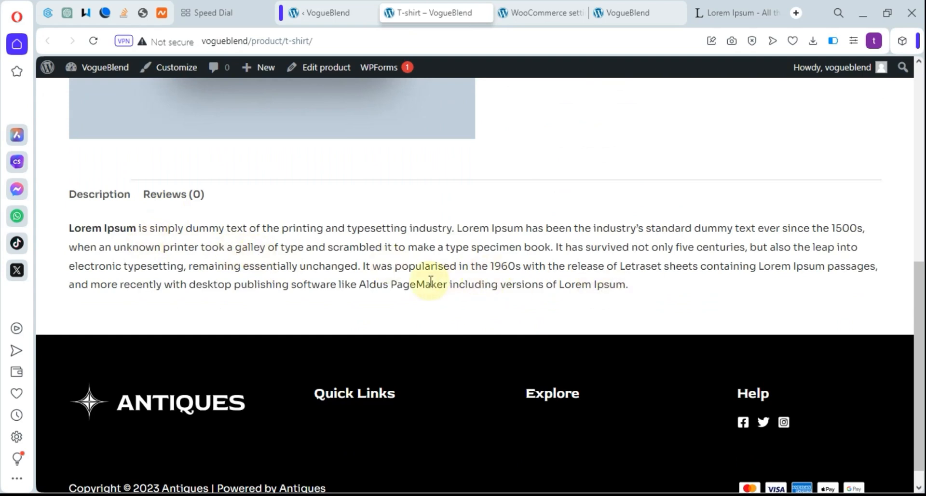
scroll(420, 224, "down", 1)
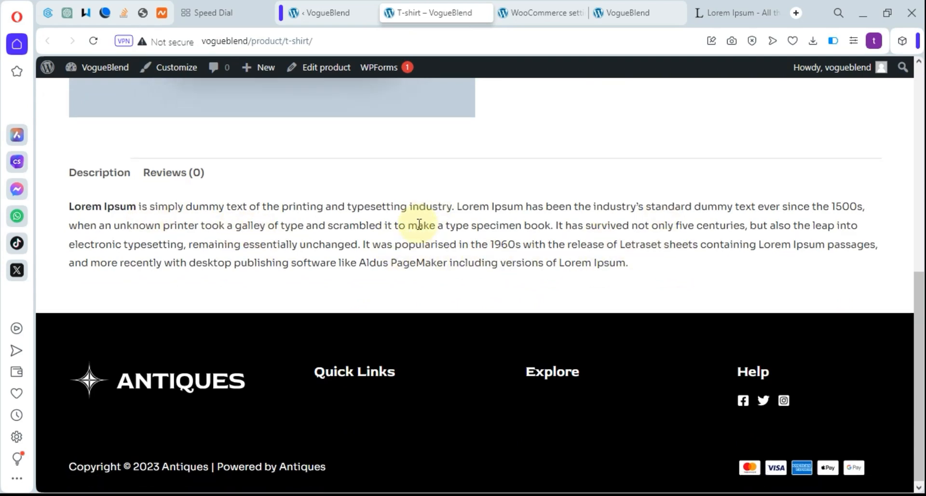
scroll(419, 224, "up", 10)
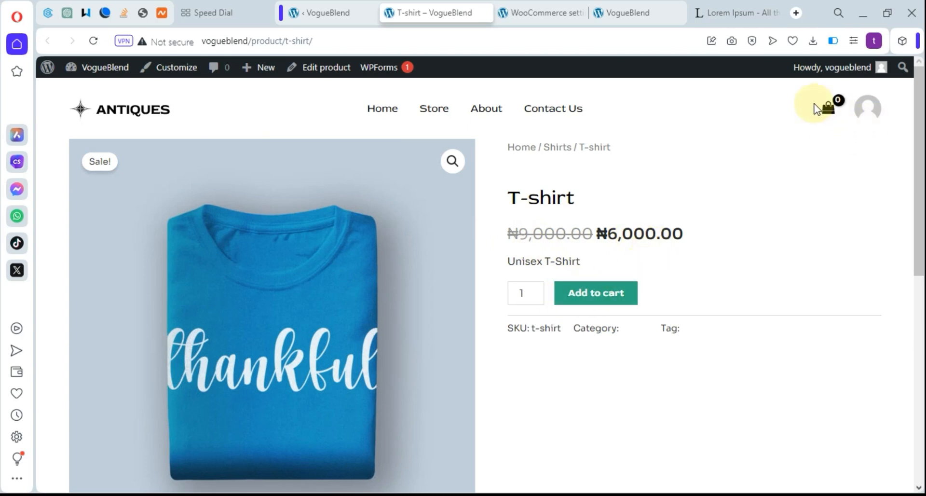
mouse_move(827, 117)
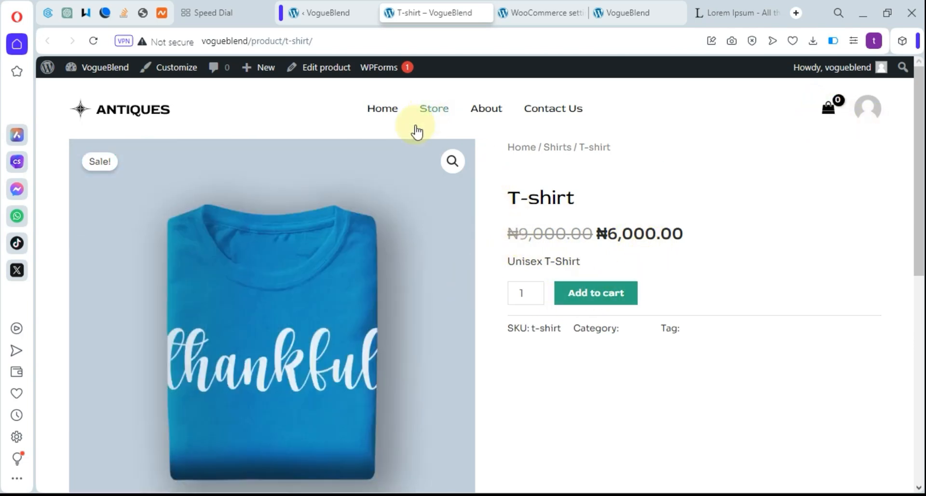
Return to the WooCommerce settings and review the payment methods offered by the store
left_click(531, 10)
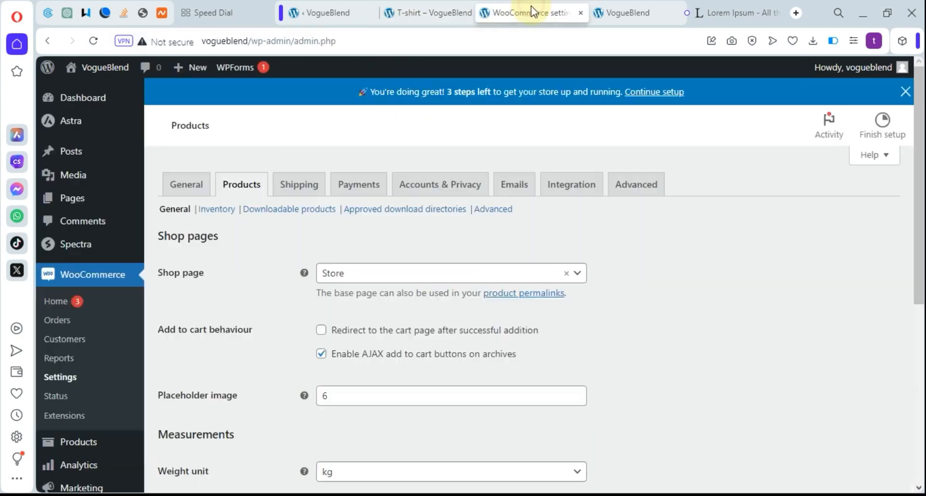
left_click(400, 8)
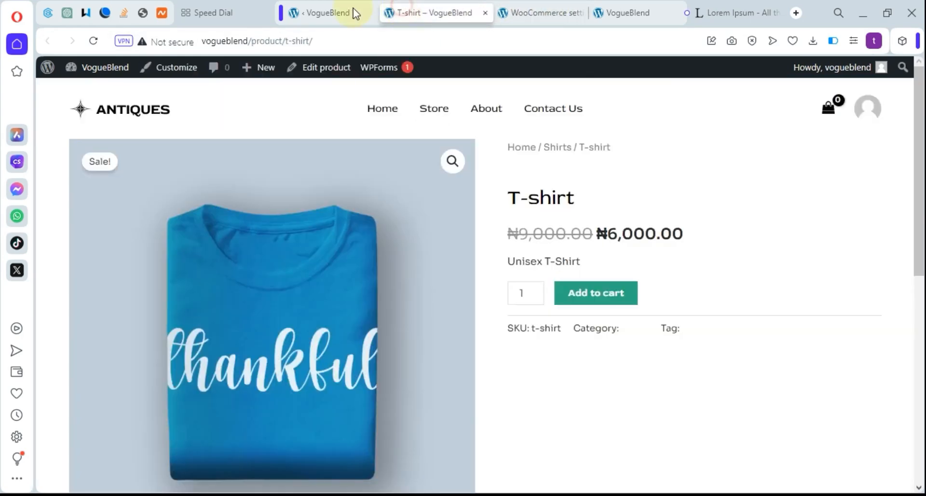
left_click(327, 12)
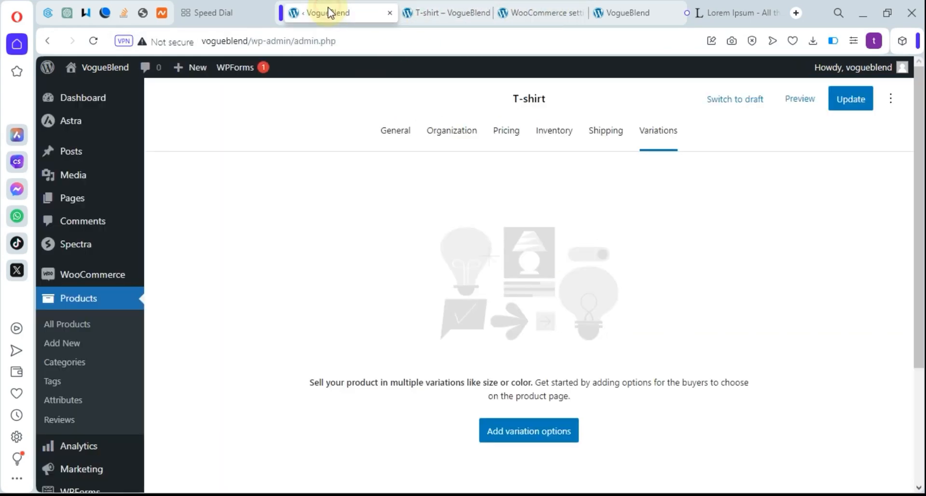
left_click(448, 13)
left_click(536, 14)
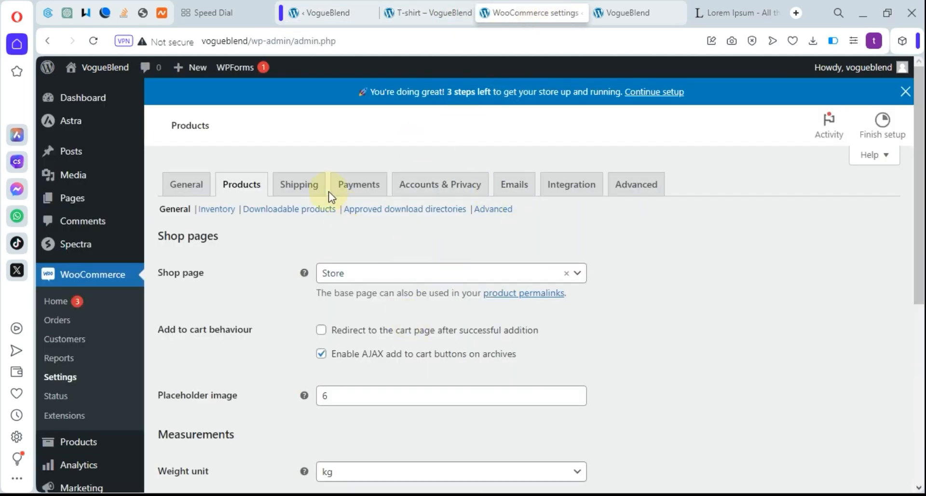
left_click(369, 190)
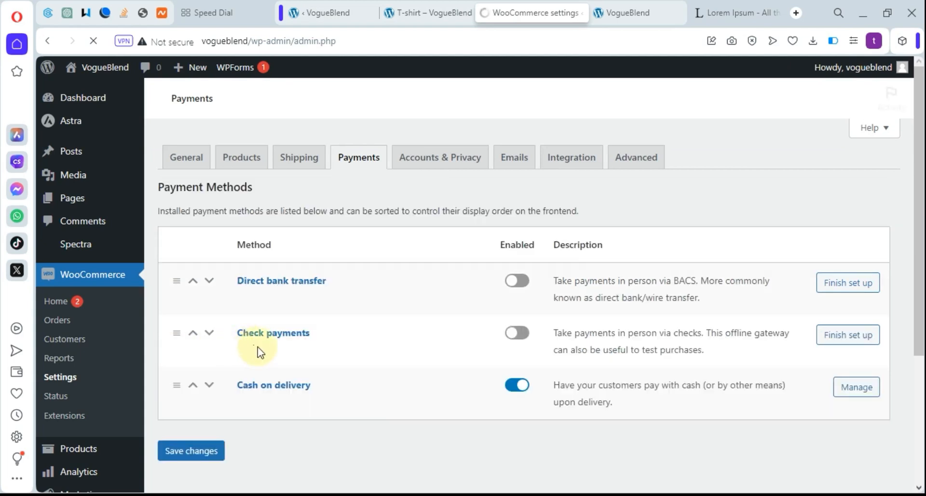
scroll(575, 403, "down", 3)
scroll(269, 366, "up", 1)
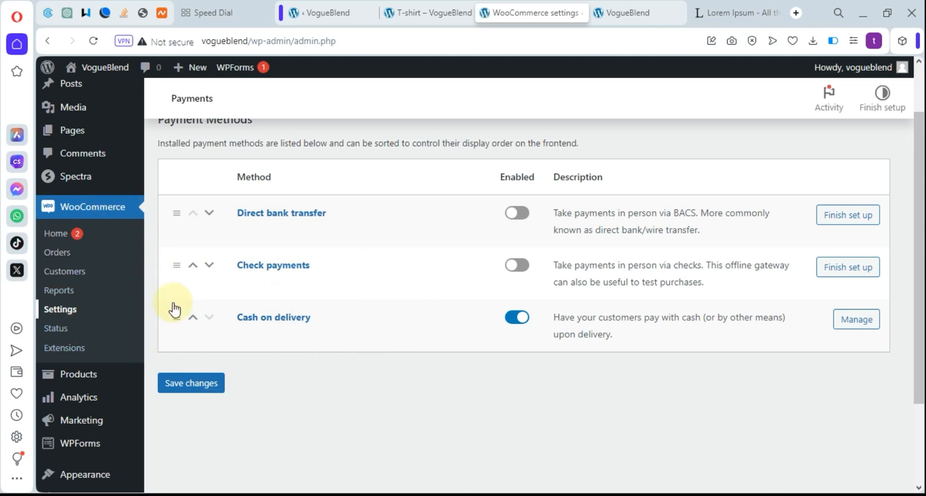
scroll(232, 316, "up", 2)
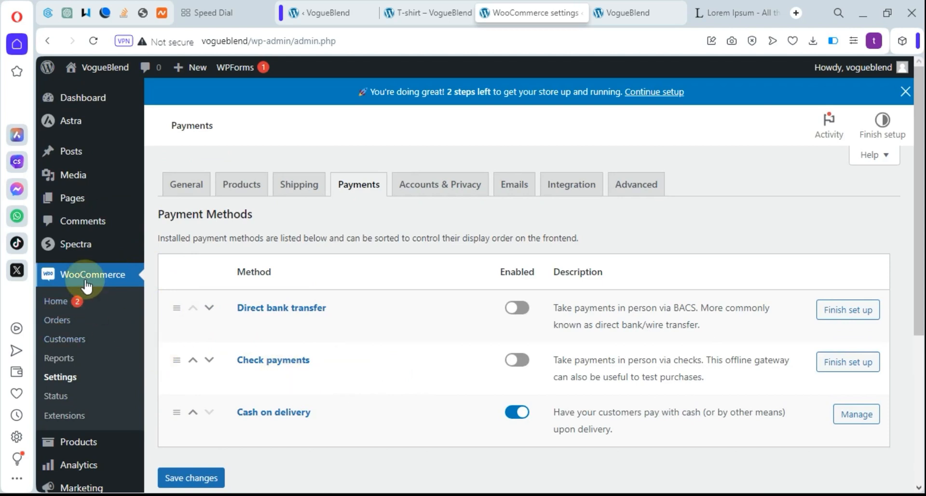
Go to the page for adding new plugins and search for "paypal"
scroll(99, 306, "down", 3)
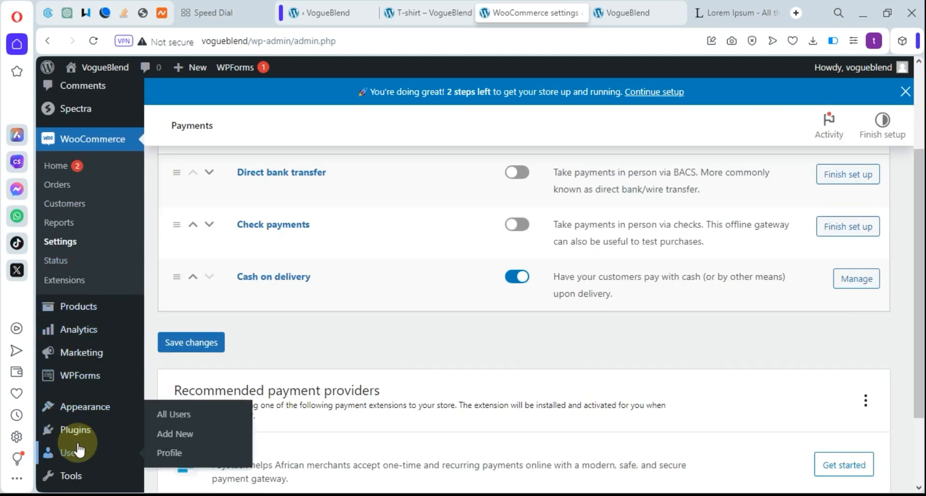
mouse_move(77, 434)
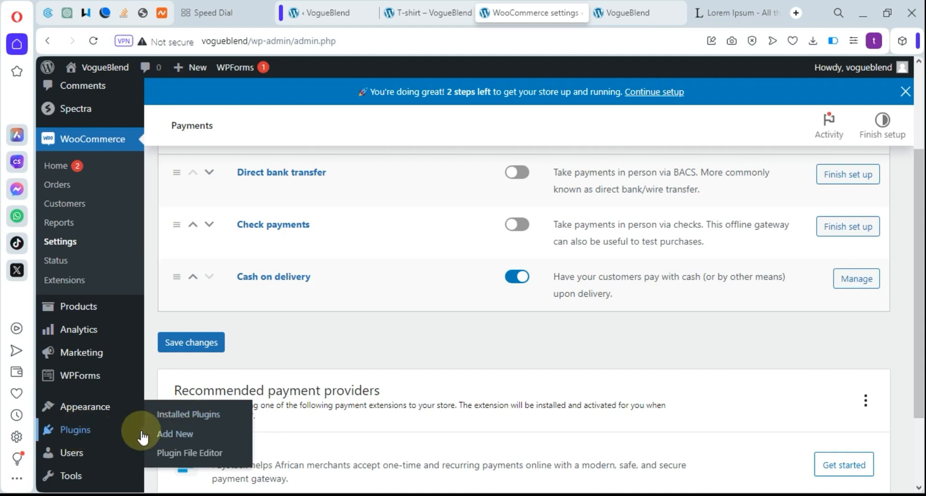
left_click(177, 437)
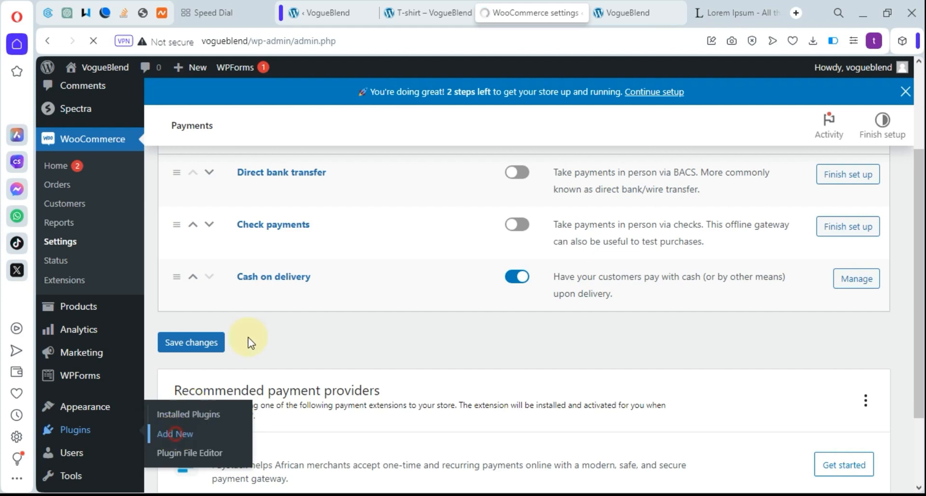
left_click(745, 140)
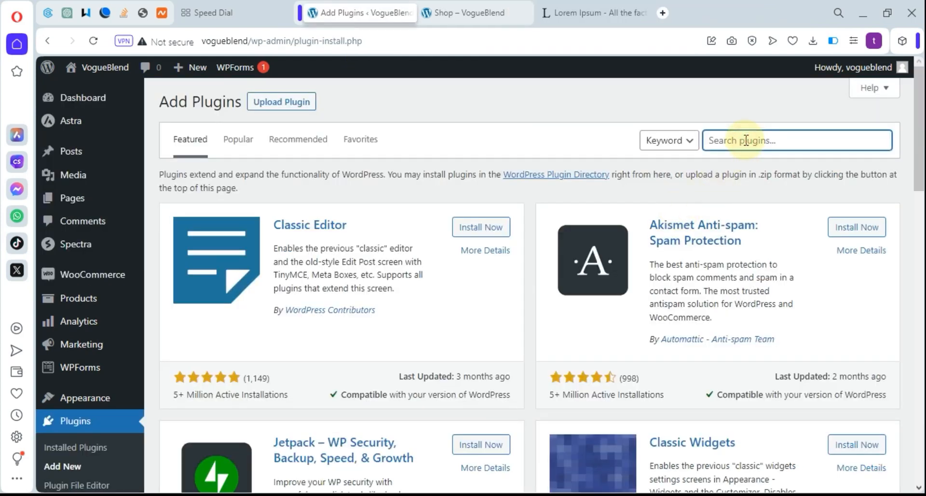
type("paypal")
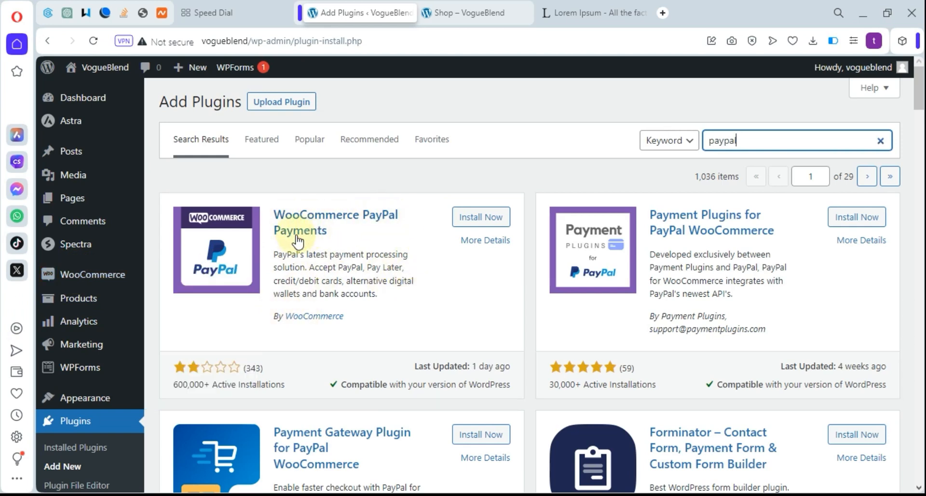
Install and activate the WooCommerce PayPal Payments plugin, and check its entry among the installed plugins
left_click(480, 218)
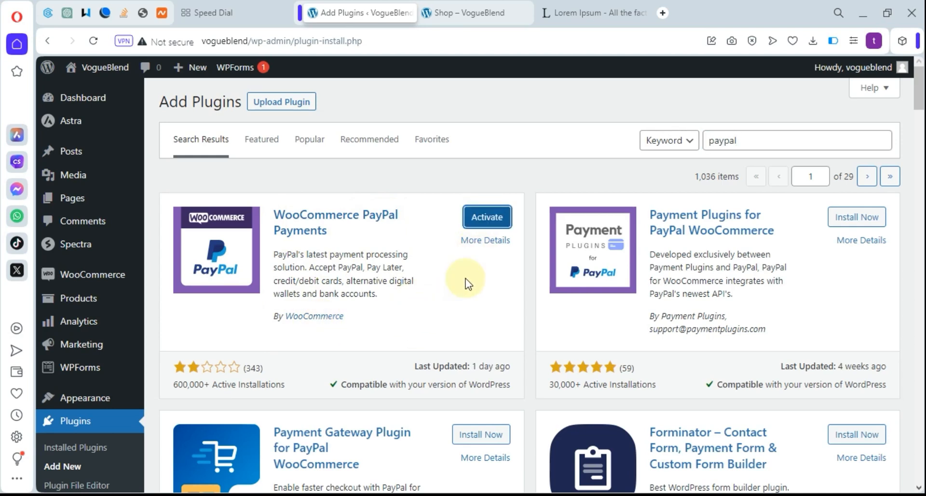
left_click(492, 218)
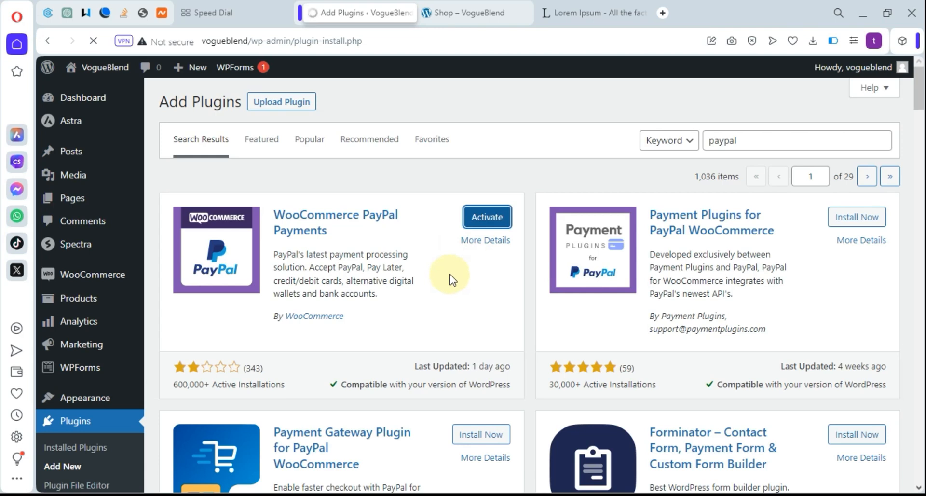
scroll(274, 423, "down", 1)
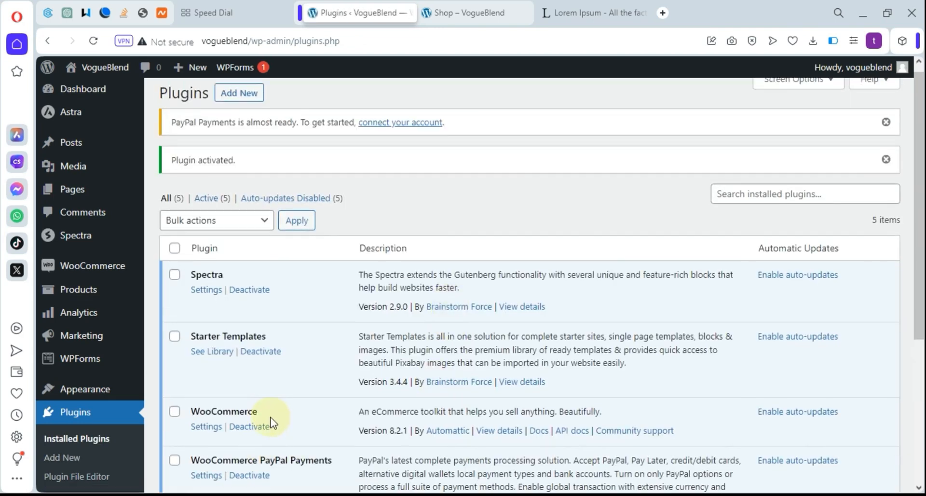
scroll(272, 423, "down", 4)
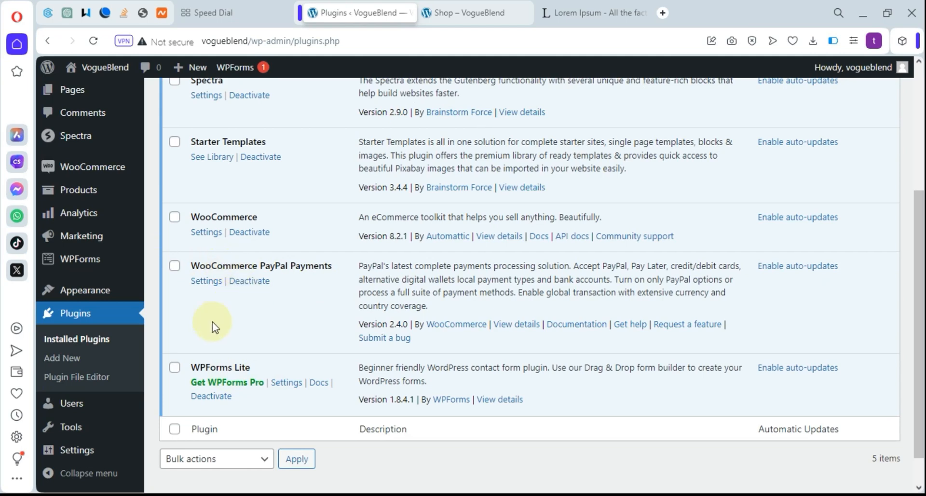
scroll(213, 324, "up", 5)
Switch on PayPal in the WooCommerce payment methods to reach its account setup
mouse_move(91, 280)
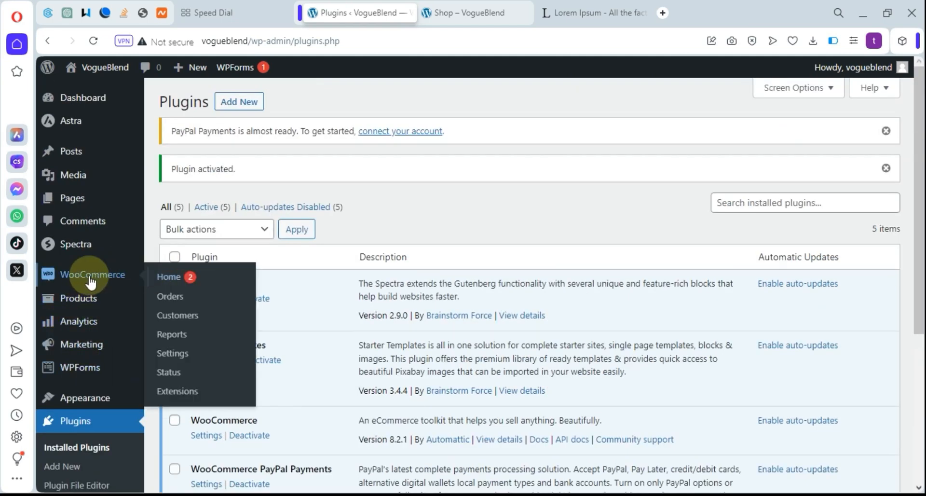
left_click(174, 359)
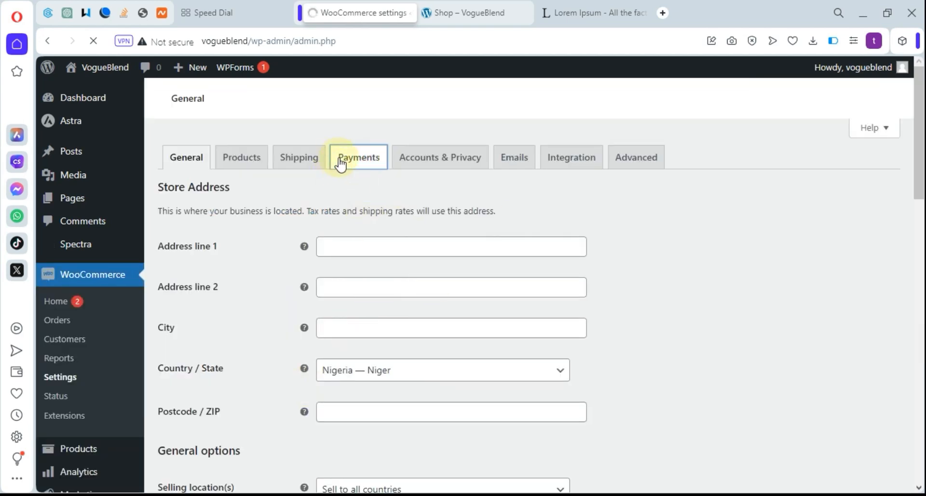
left_click(365, 165)
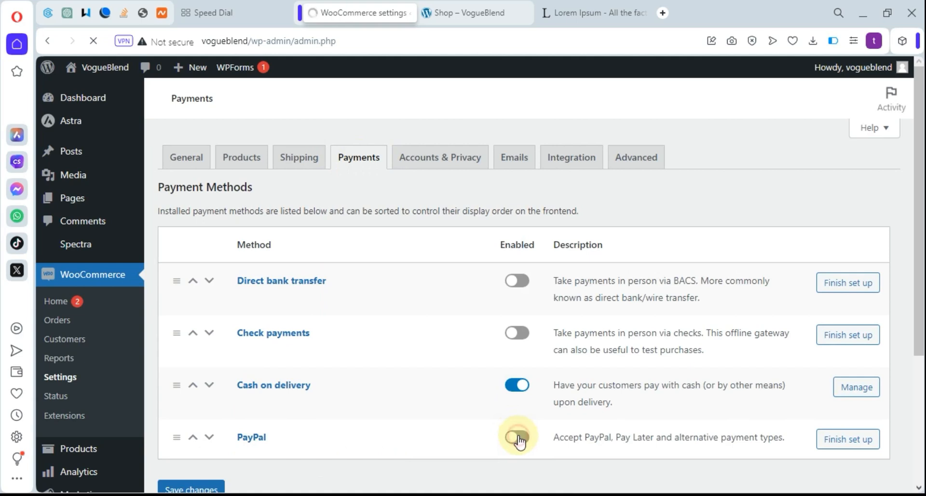
scroll(564, 437, "down", 3)
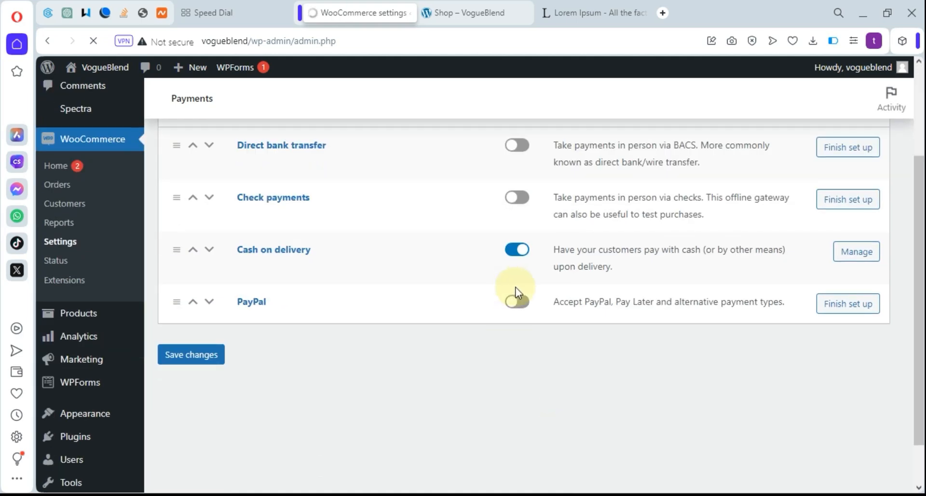
left_click(518, 307)
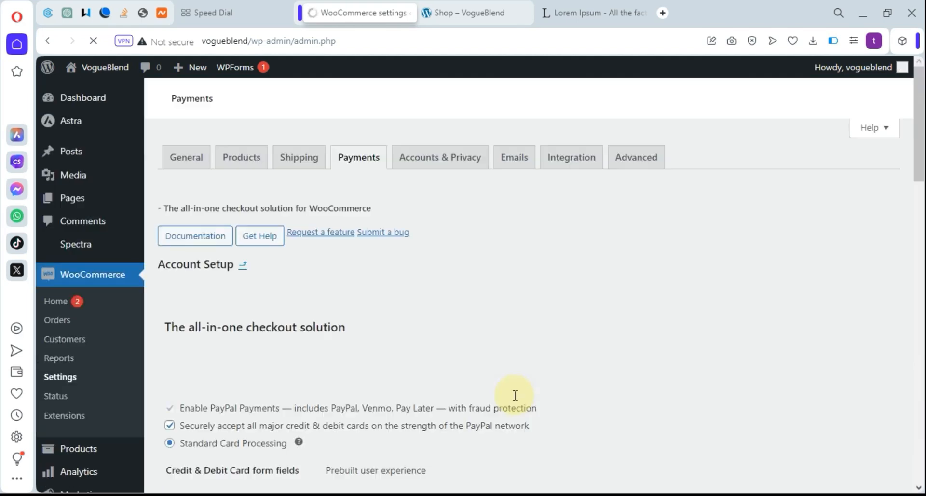
Examine the PayPal account setup page, including the card processing, seller protection, PayPal activation and sandbox testing options
scroll(490, 331, "down", 3)
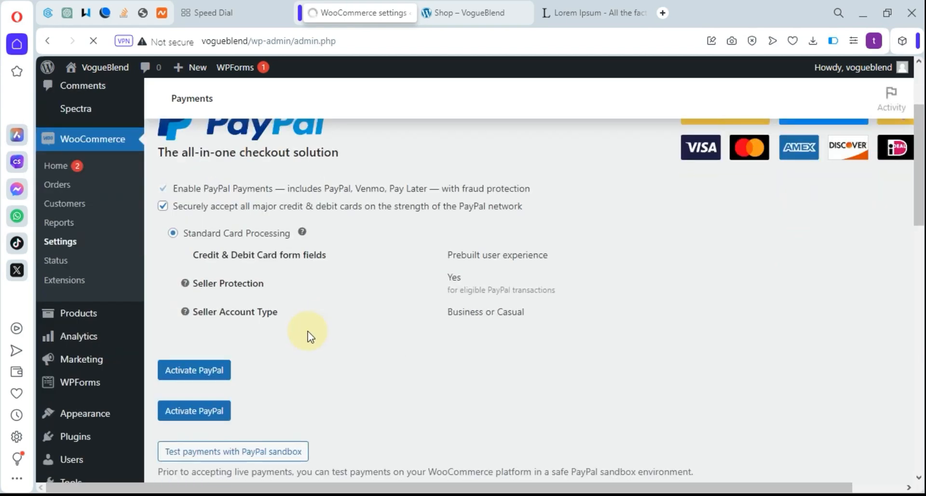
scroll(386, 381, "up", 3)
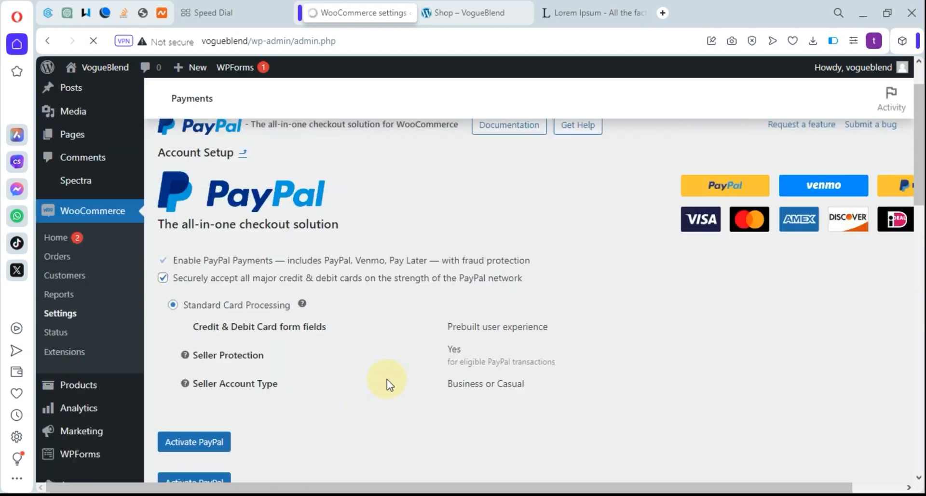
scroll(357, 391, "down", 3)
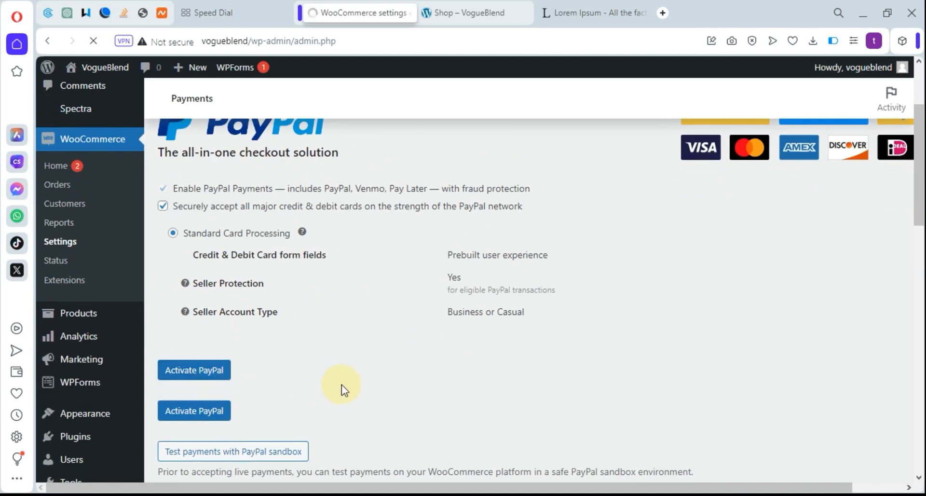
scroll(415, 338, "down", 2)
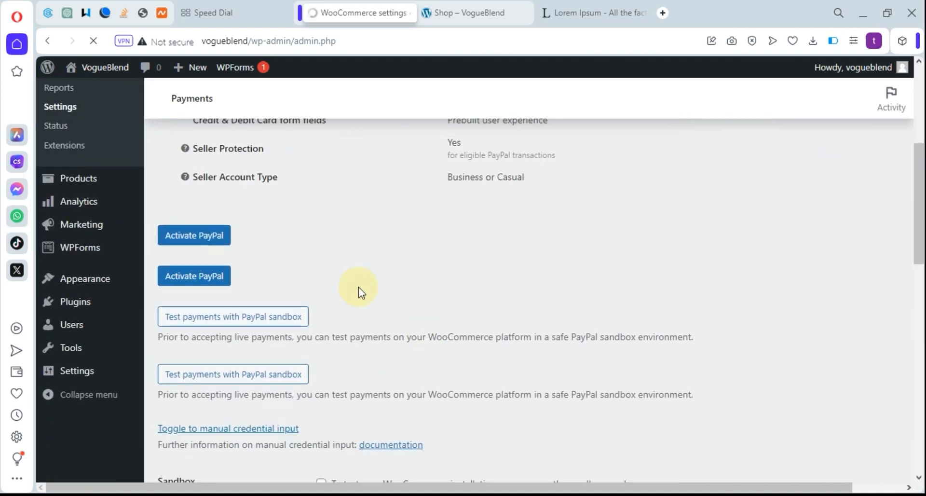
scroll(350, 296, "up", 4)
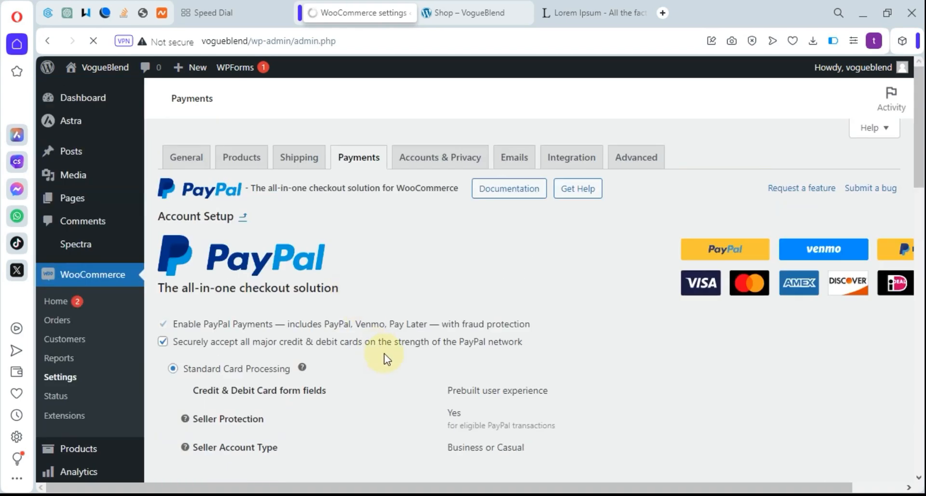
scroll(382, 352, "down", 2)
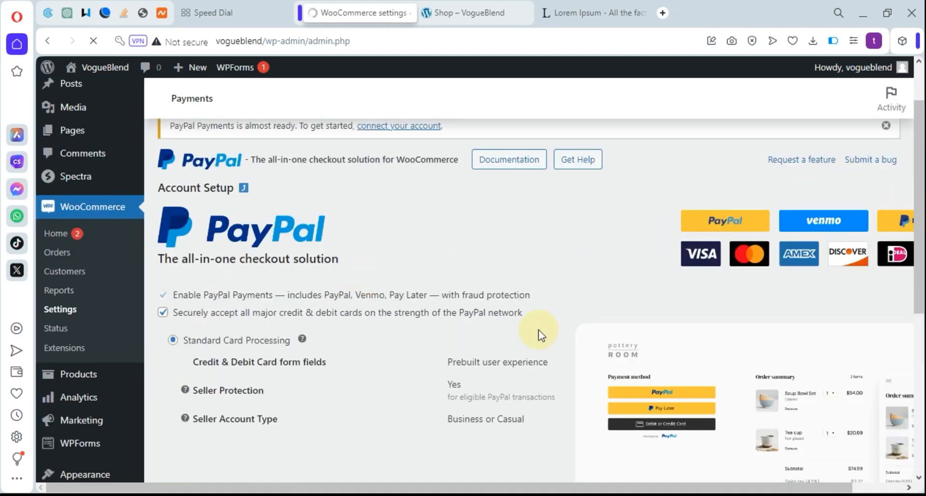
scroll(262, 401, "down", 4)
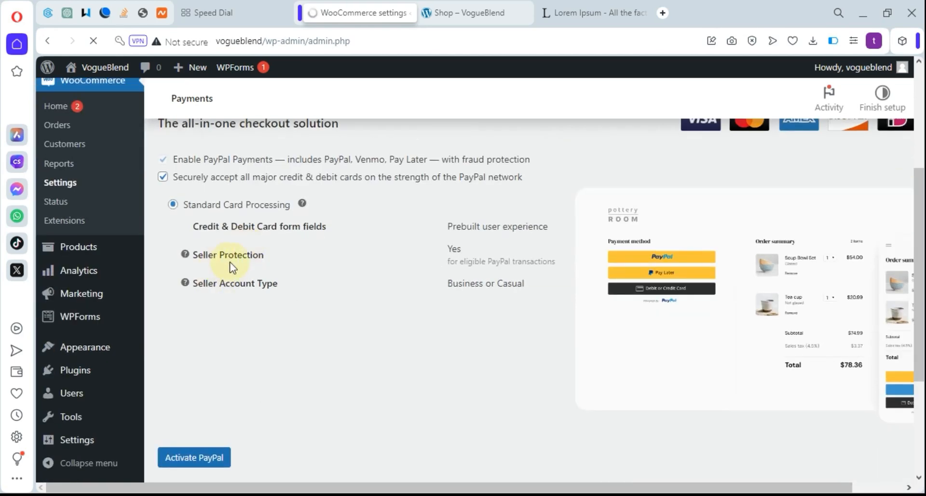
scroll(454, 323, "up", 4)
scroll(484, 328, "down", 6)
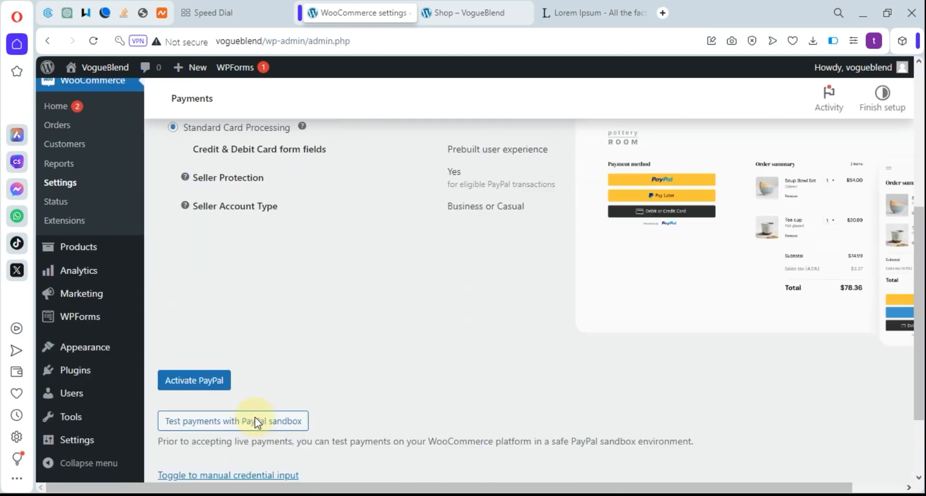
scroll(256, 423, "down", 2)
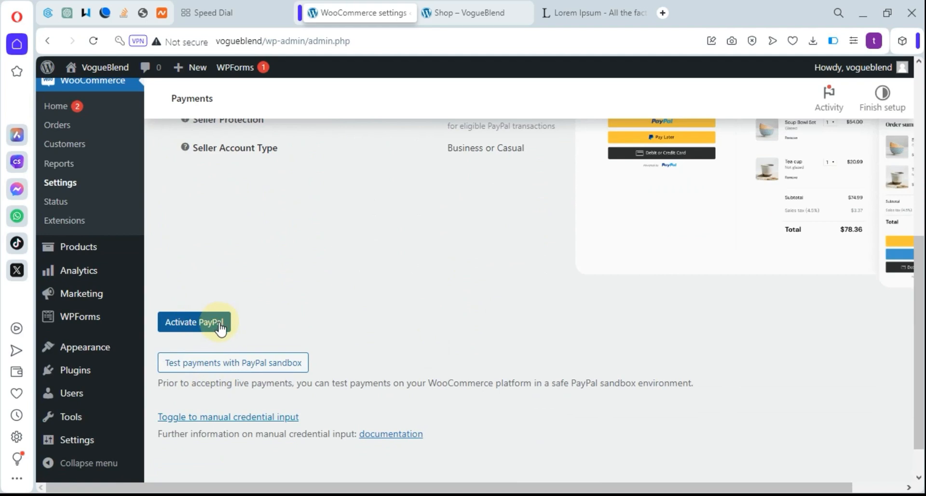
scroll(452, 299, "up", 5)
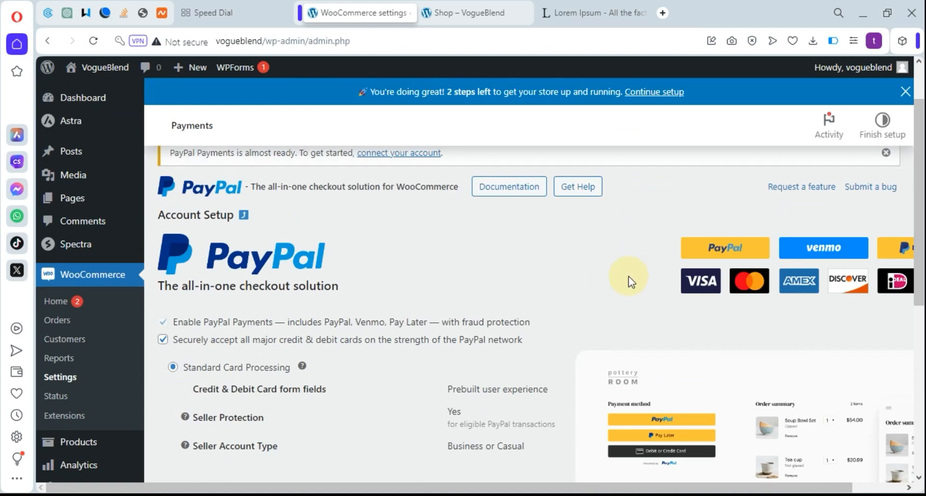
Dismiss the store setup reminder banner and open the WooCommerce Accounts & Privacy settings
left_click(906, 92)
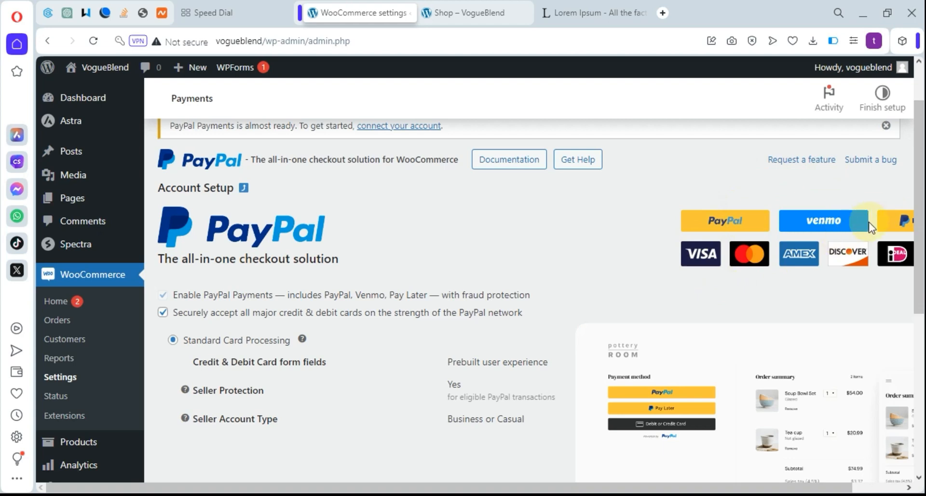
scroll(372, 304, "up", 1)
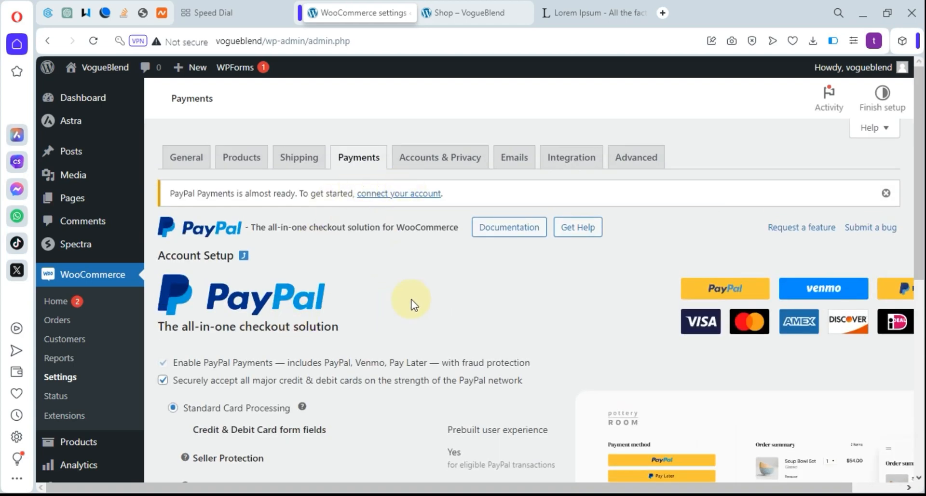
left_click(415, 159)
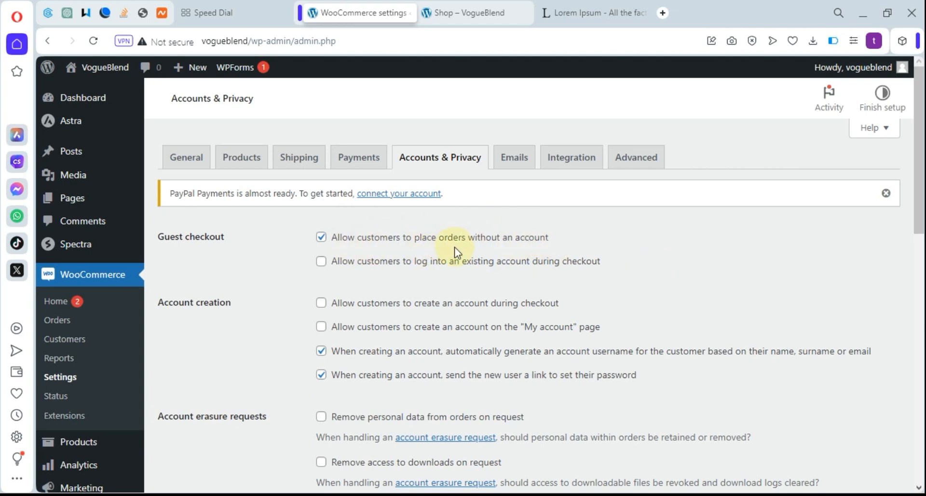
Disable guest orders without an account and allow customers to log into an existing account during checkout
left_click(324, 240)
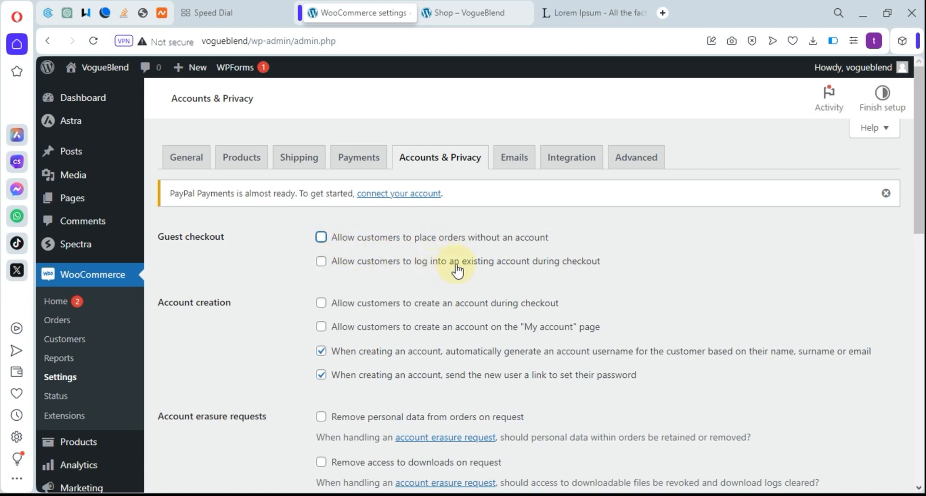
left_click(320, 262)
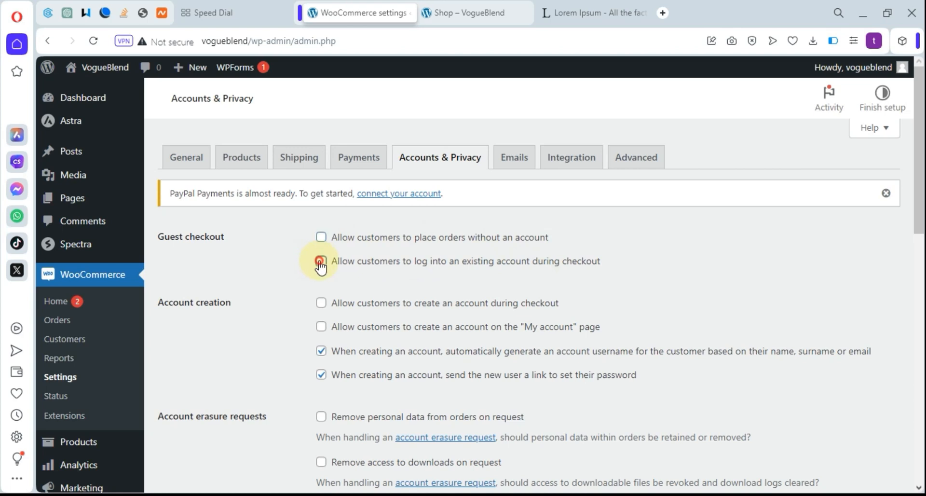
scroll(362, 275, "down", 2)
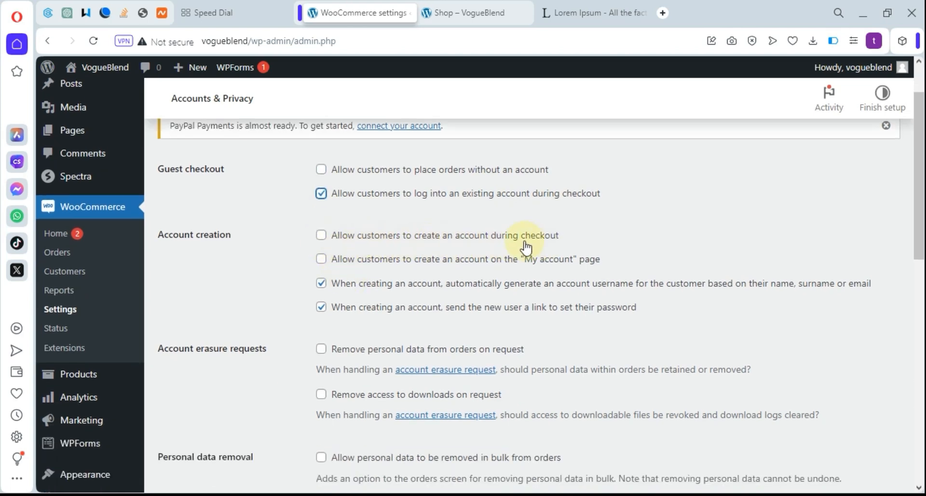
Allow customers to create accounts during checkout and on the "My account" page, and save the Accounts & Privacy settings
left_click(321, 238)
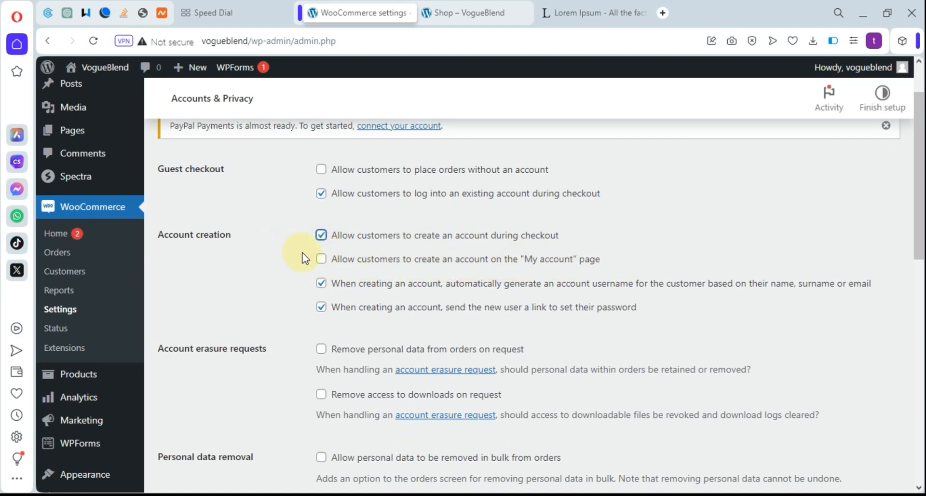
left_click(321, 259)
scroll(399, 275, "down", 7)
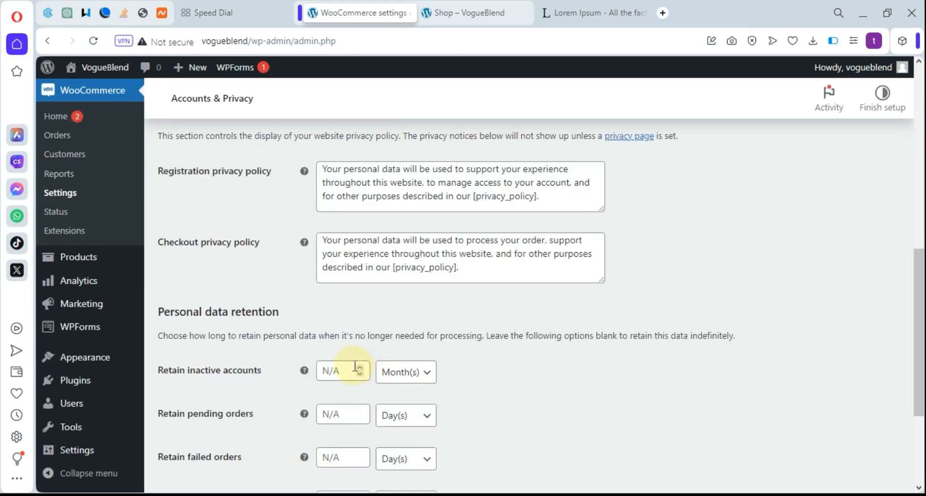
scroll(356, 368, "down", 3)
left_click(205, 418)
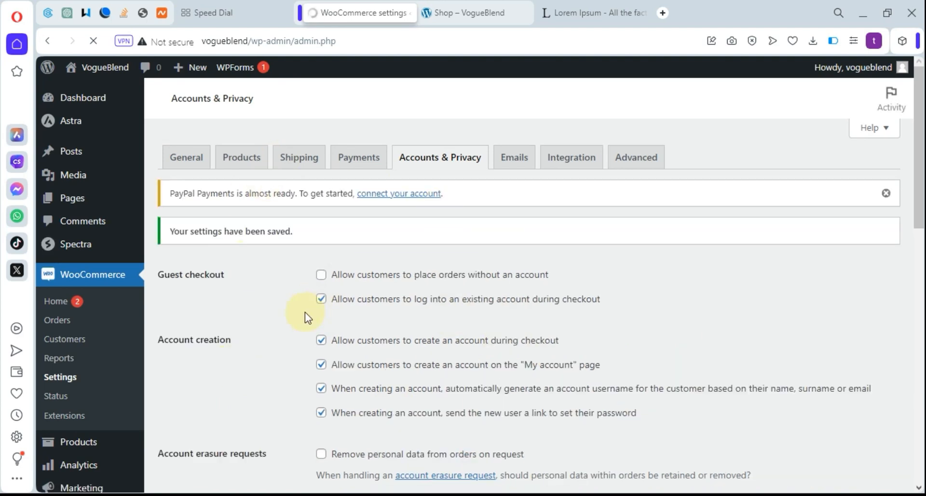
scroll(305, 311, "down", 5)
scroll(305, 303, "up", 4)
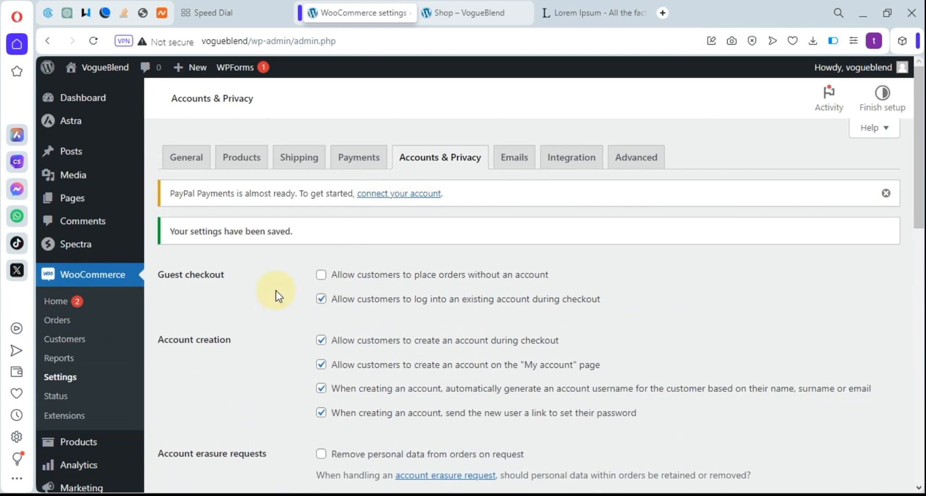
scroll(262, 369, "down", 10)
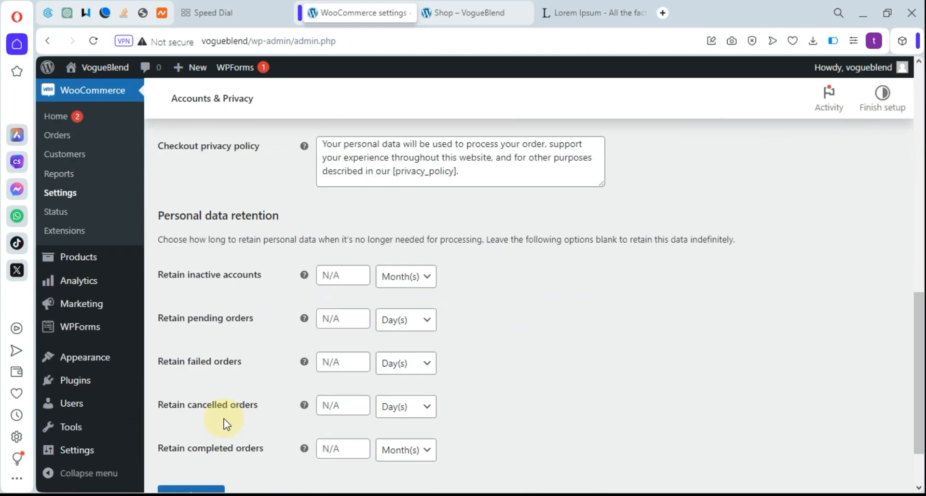
scroll(165, 408, "up", 10)
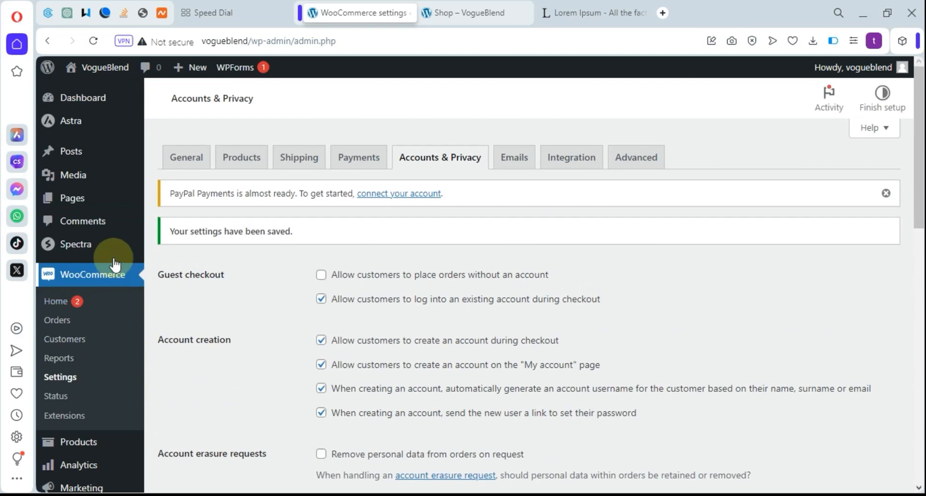
Duplicate the T-shirt product from the list of all products
mouse_move(77, 156)
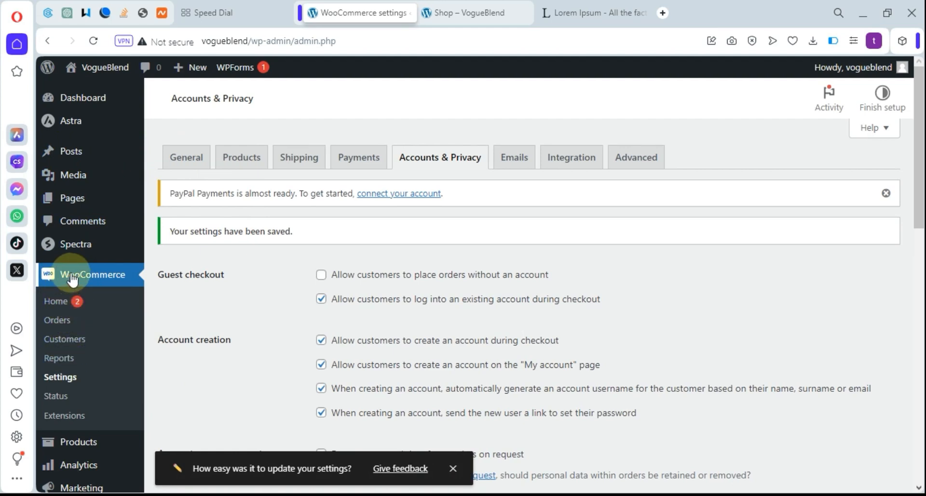
scroll(77, 273, "down", 3)
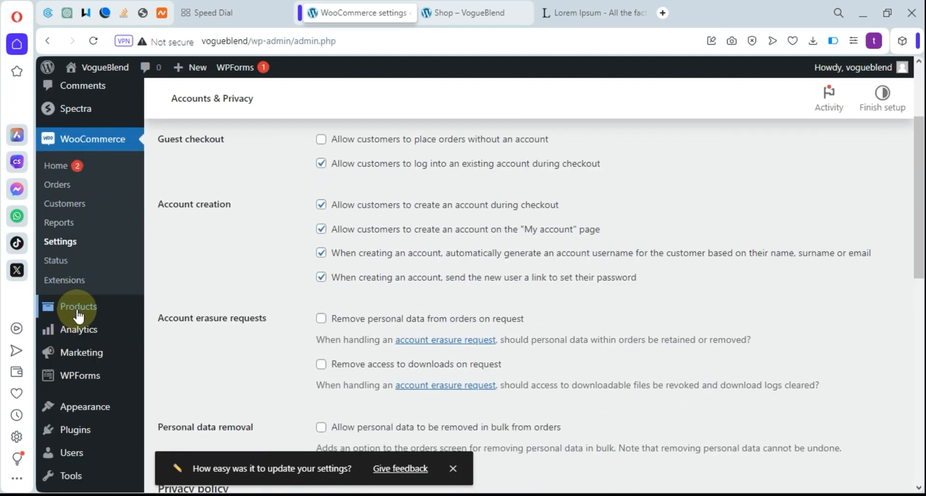
mouse_move(80, 314)
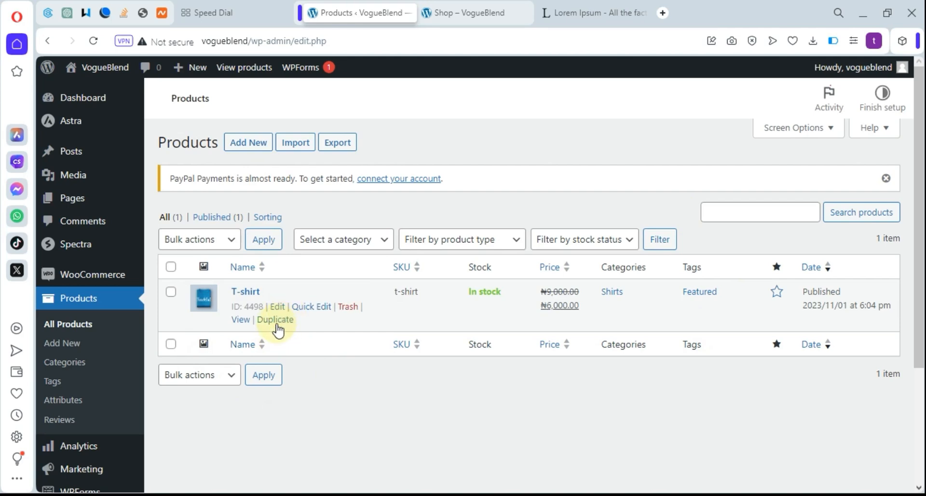
left_click(276, 322)
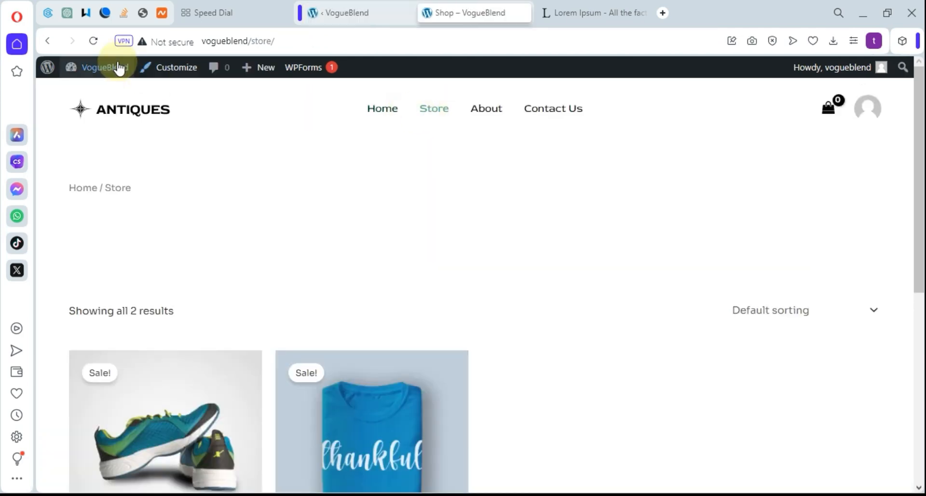
Reload the store page to review its product listing, and view the site's About page
left_click(93, 41)
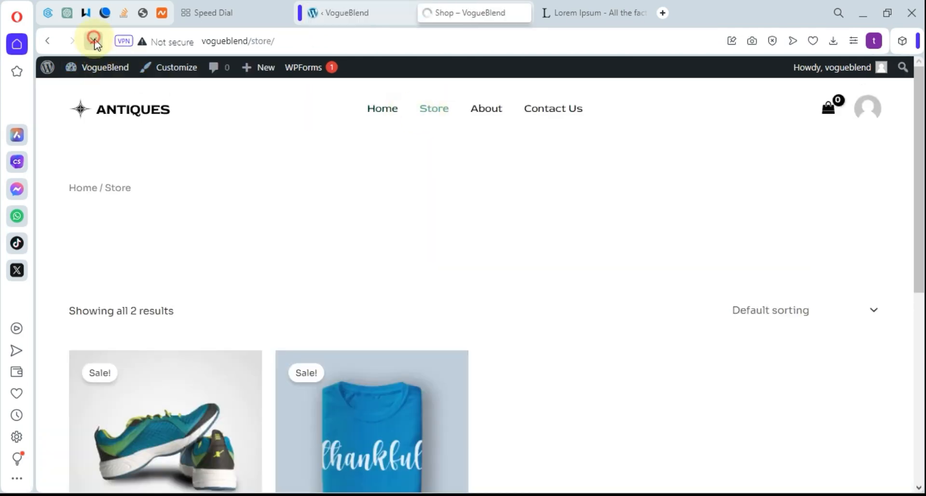
scroll(553, 291, "down", 4)
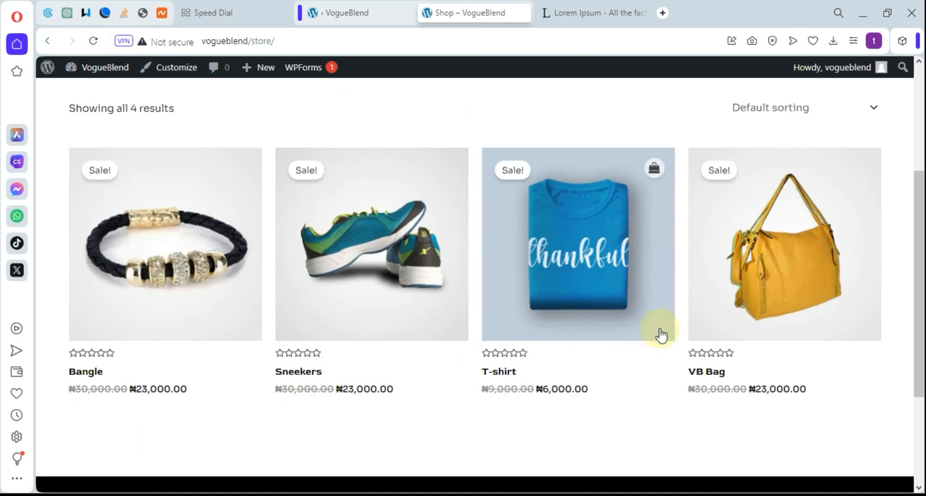
scroll(579, 206, "up", 4)
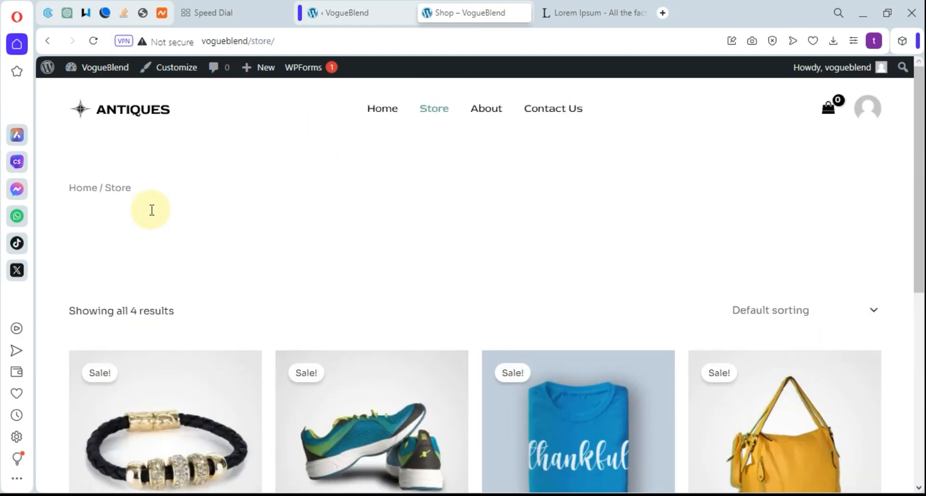
scroll(494, 244, "down", 4)
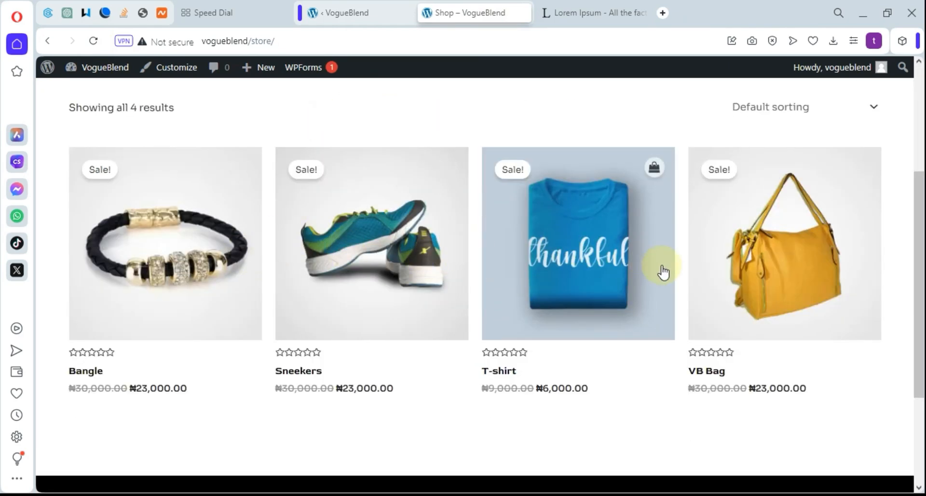
scroll(393, 264, "up", 4)
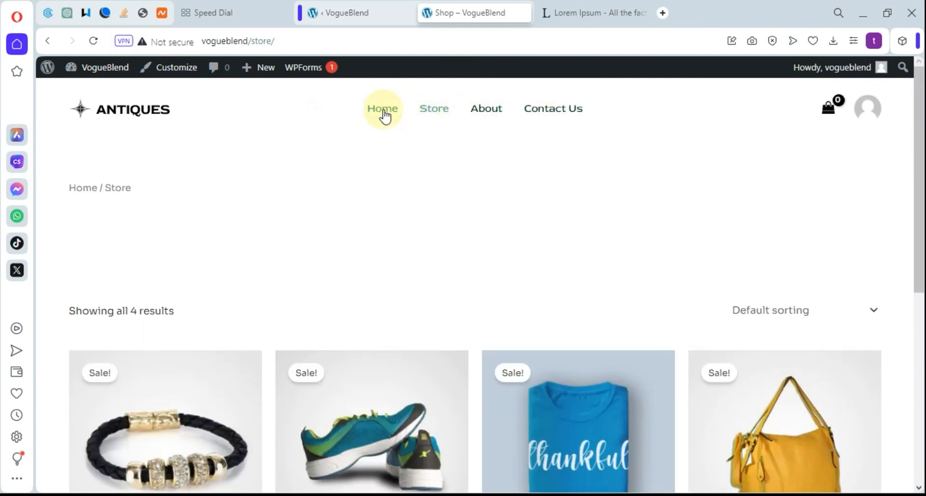
left_click(485, 114)
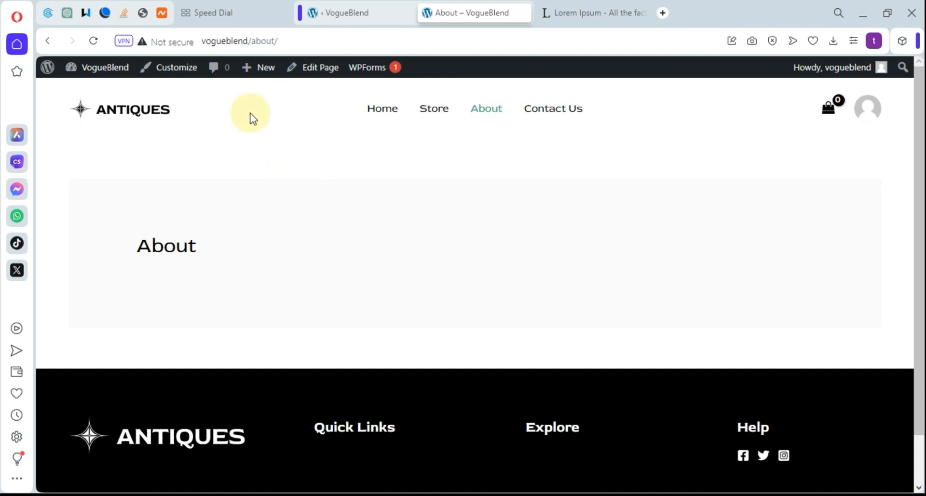
Return to the site's admin area and open the page for adding new plugins
left_click(360, 12)
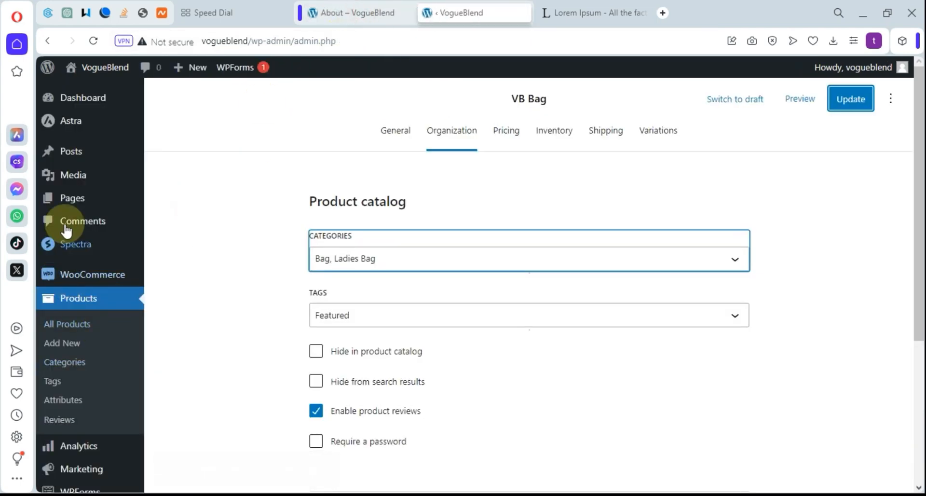
scroll(145, 367, "down", 2)
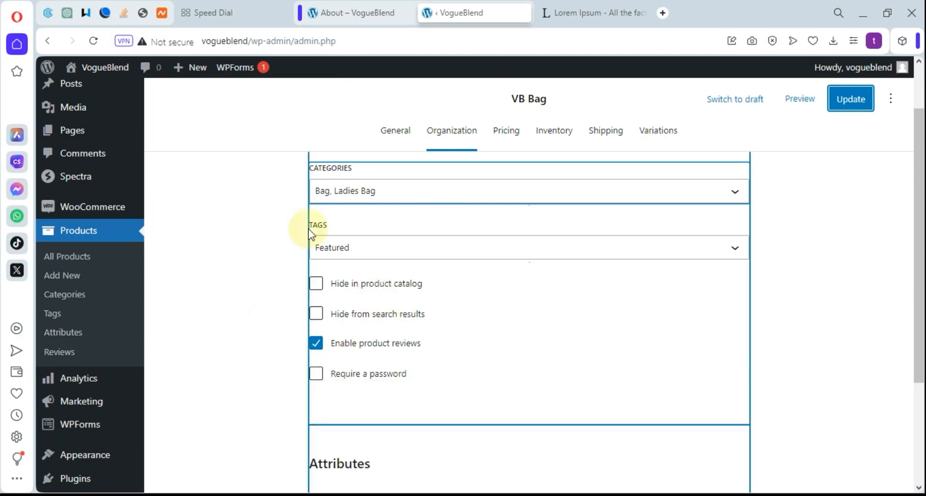
scroll(308, 229, "down", 3)
left_click(76, 345)
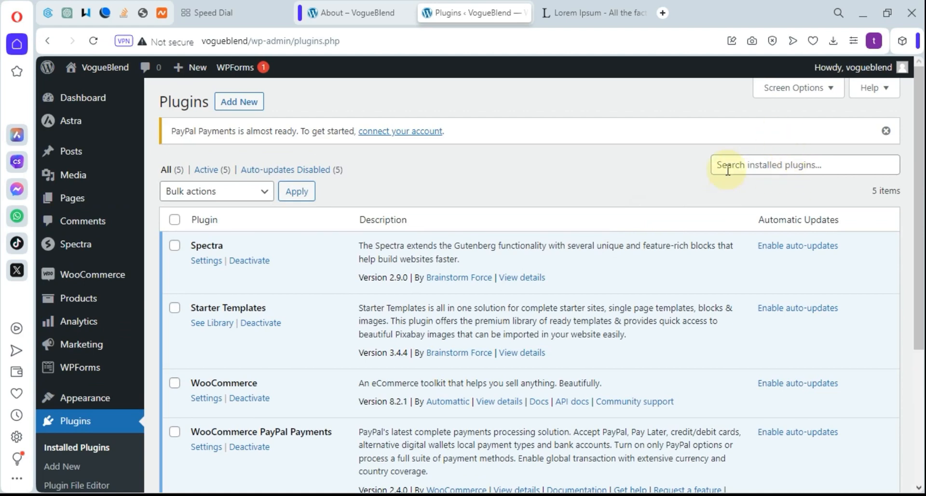
left_click(790, 166)
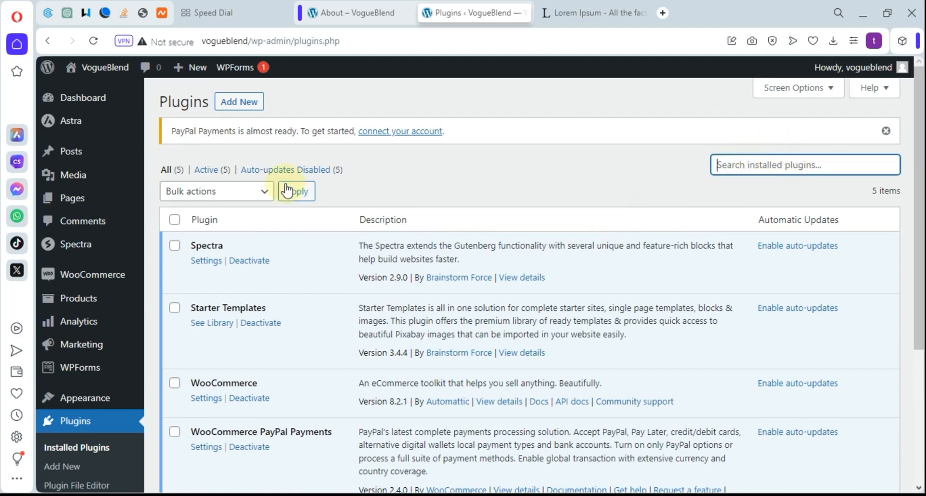
left_click(225, 104)
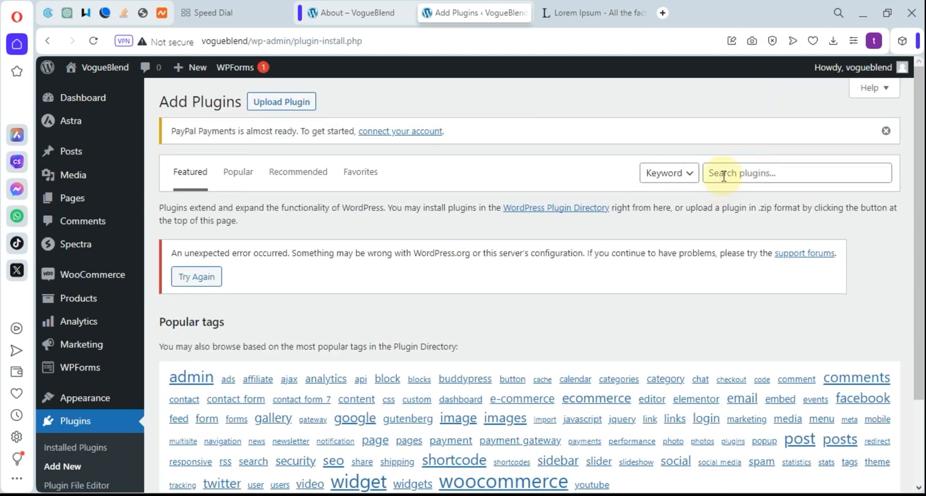
Search the plugin directory for "elementor", and install and activate Elementor Website Builder
left_click(727, 174)
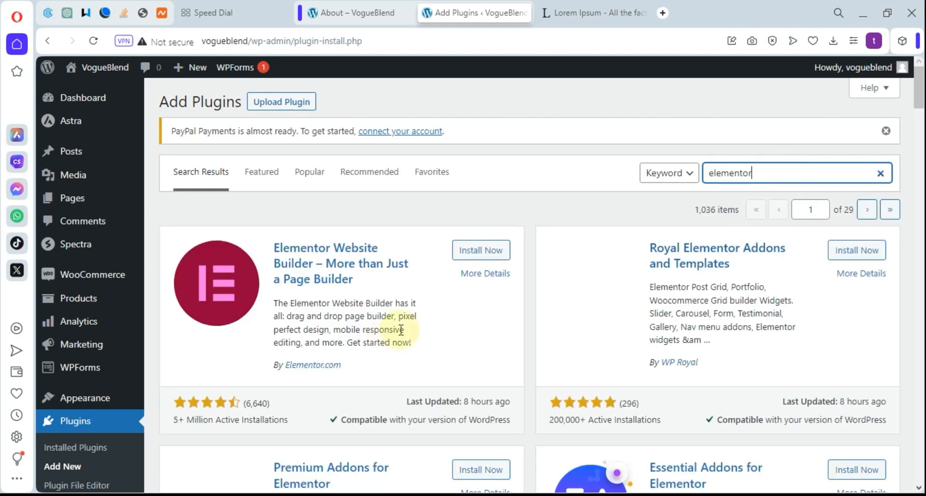
left_click(474, 250)
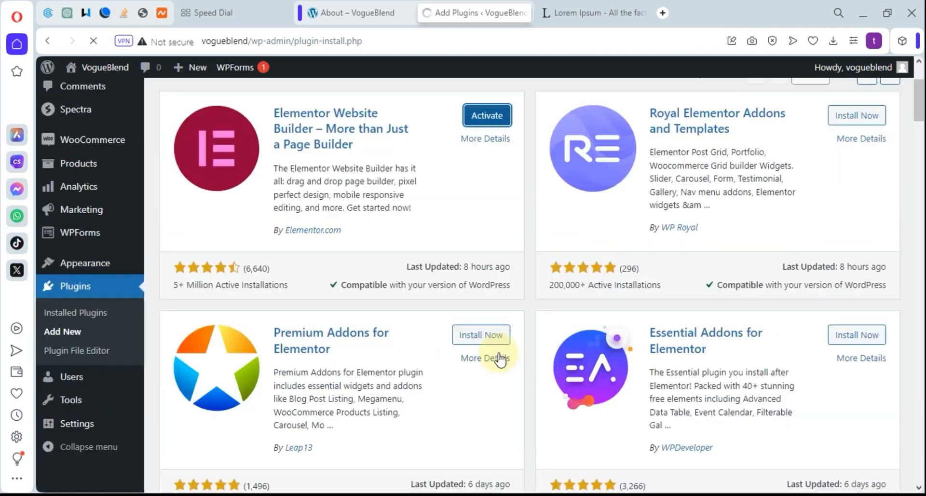
scroll(500, 354, "up", 3)
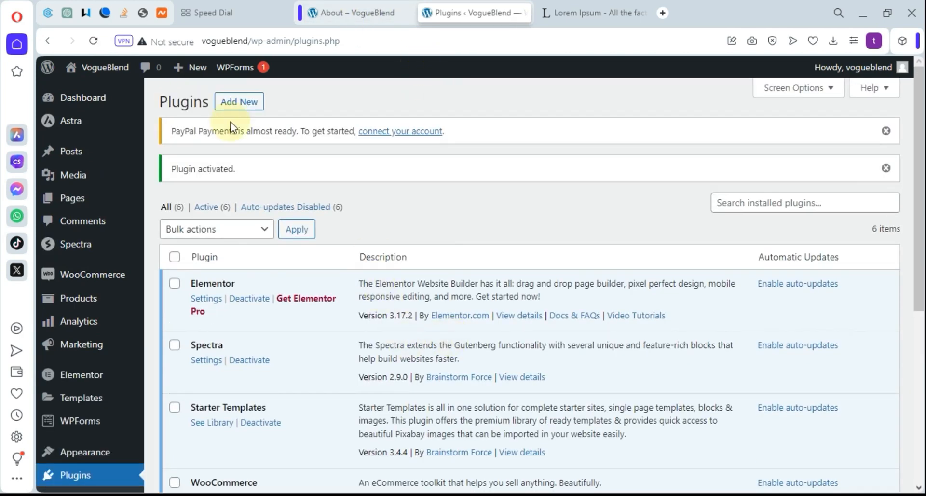
Visit the site, open the About page for editing with Elementor, and close the Navigator
mouse_move(126, 83)
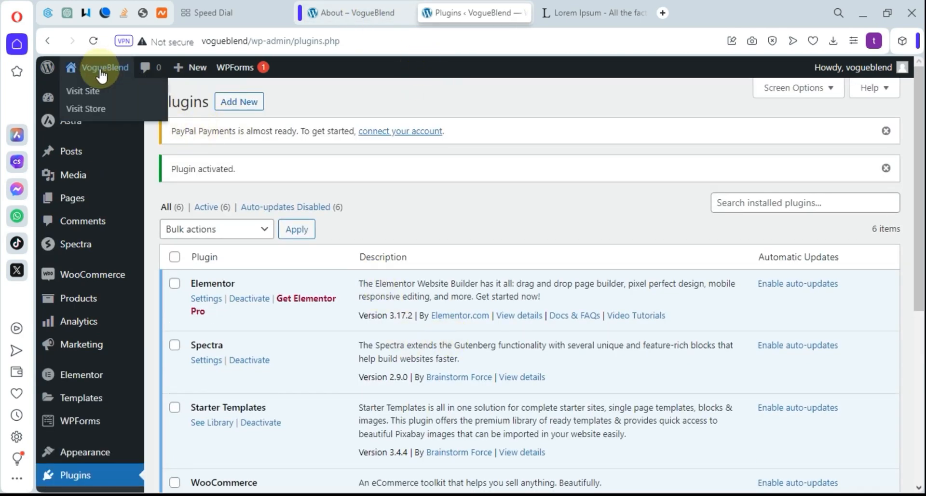
left_click(82, 91)
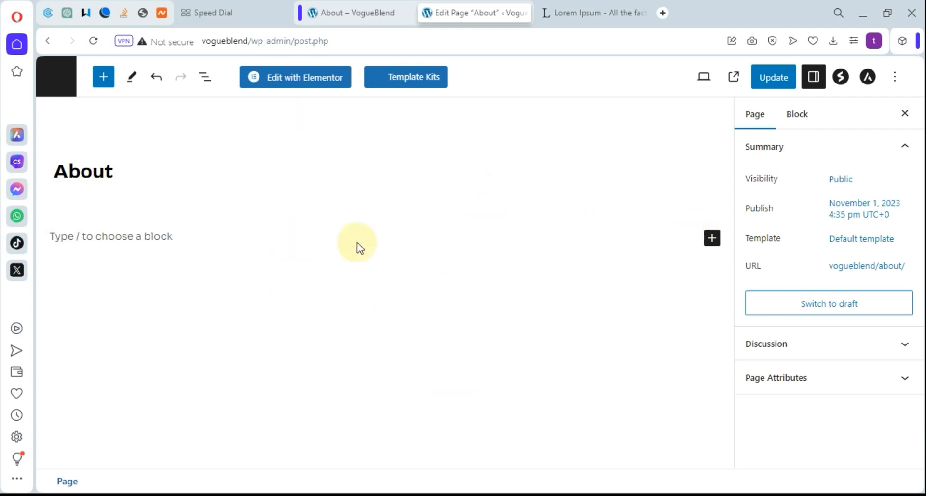
left_click(290, 81)
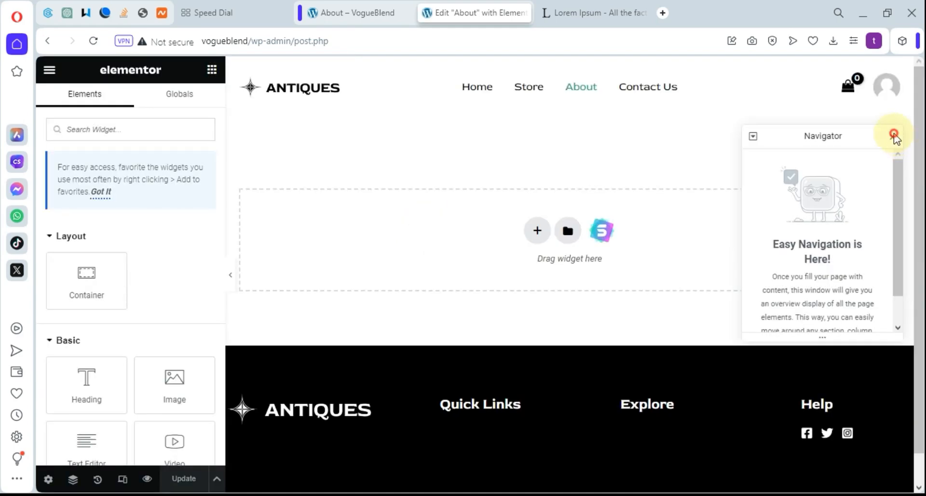
left_click(894, 134)
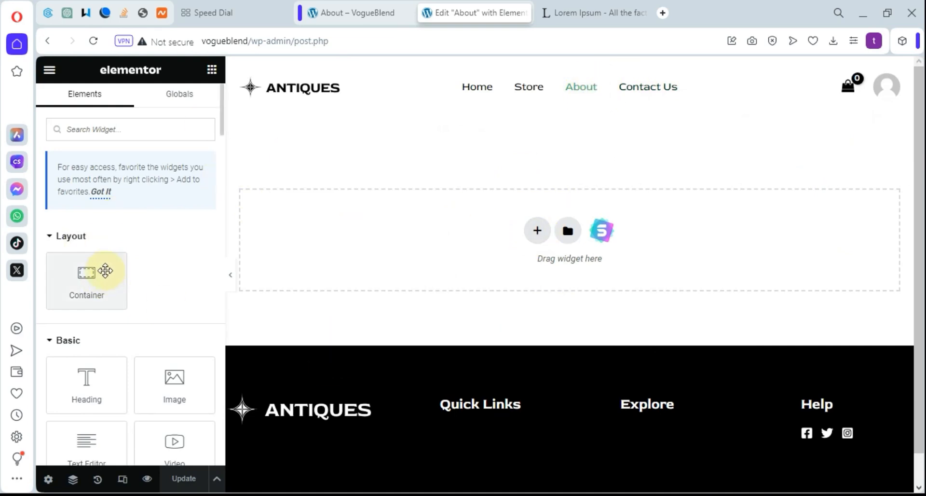
Examine the widgets offered in the Elementor elements list, from Layout and Basic down to General
scroll(96, 280, "down", 20)
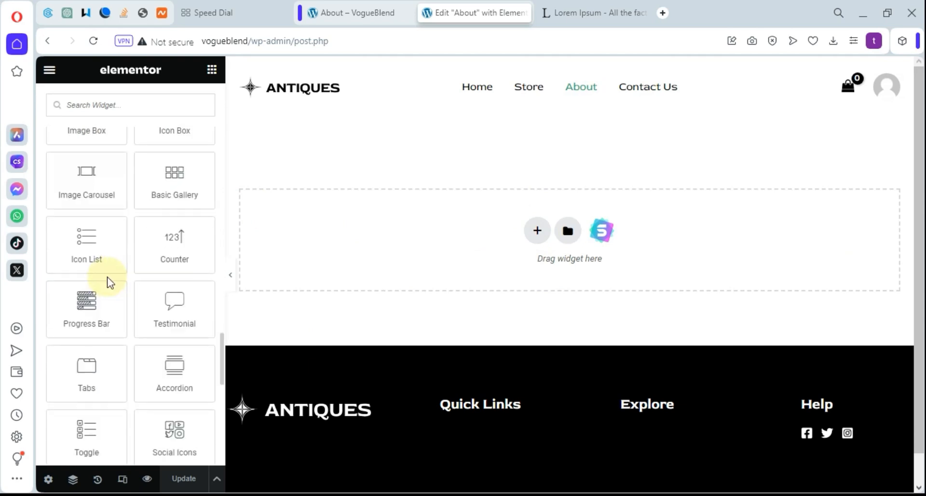
scroll(109, 280, "down", 10)
scroll(114, 269, "up", 12)
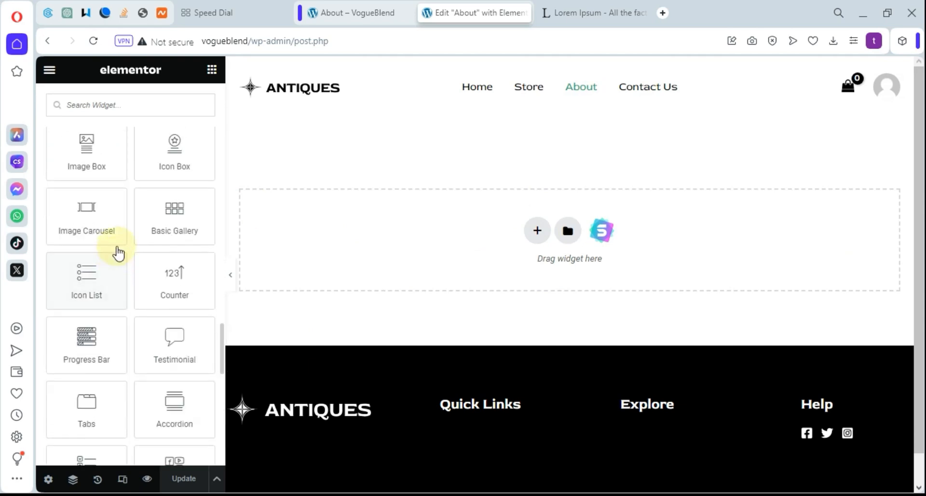
scroll(117, 253, "up", 20)
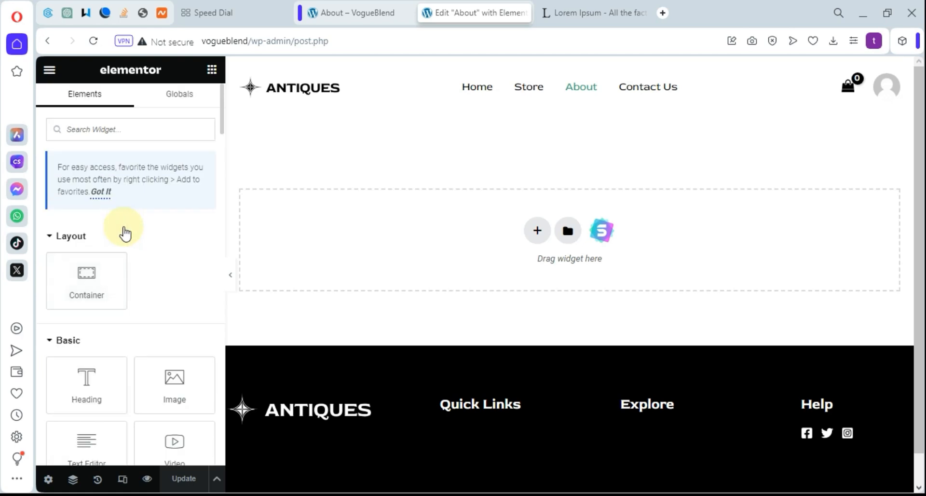
scroll(124, 233, "down", 18)
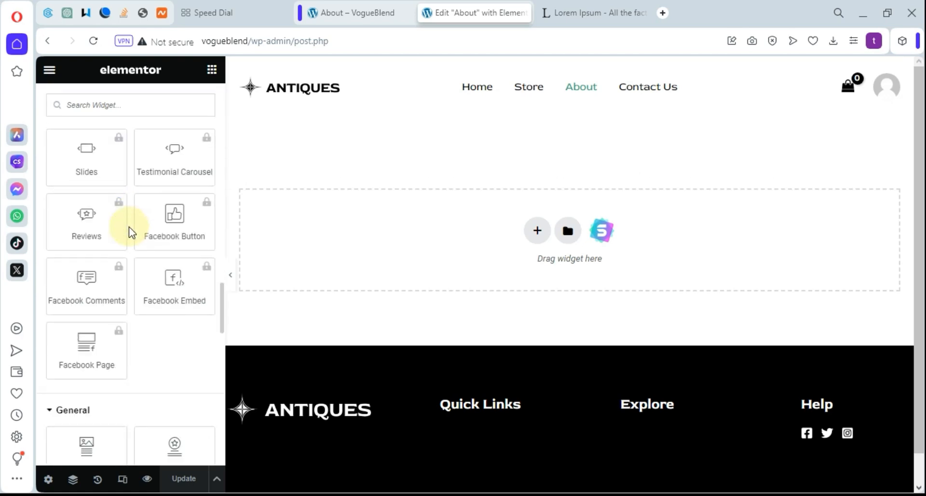
scroll(130, 233, "up", 18)
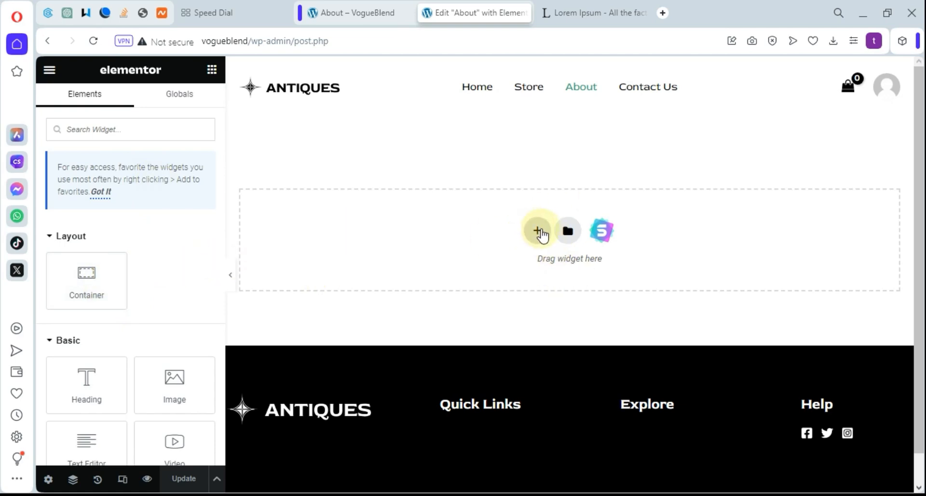
Place a Container element in the empty drop area of the About page
left_click_drag(87, 270, 496, 201)
left_click_drag(533, 233, 530, 238)
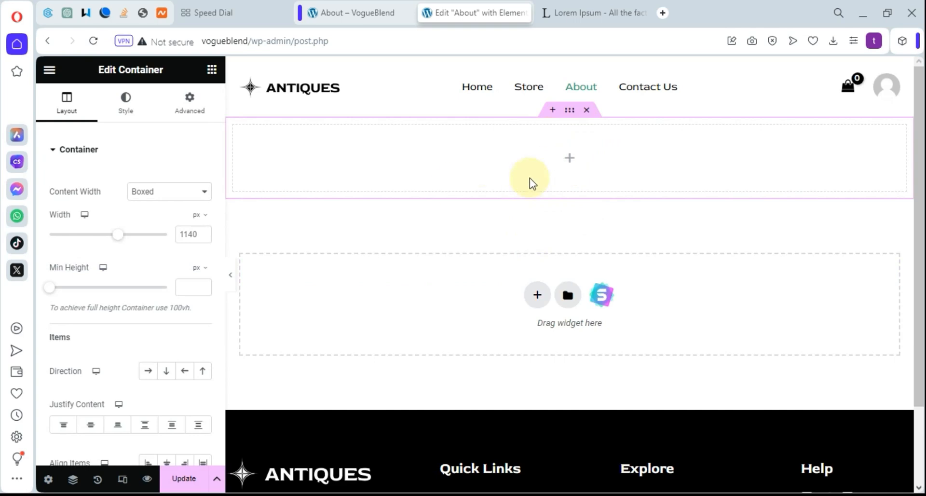
left_click(571, 159)
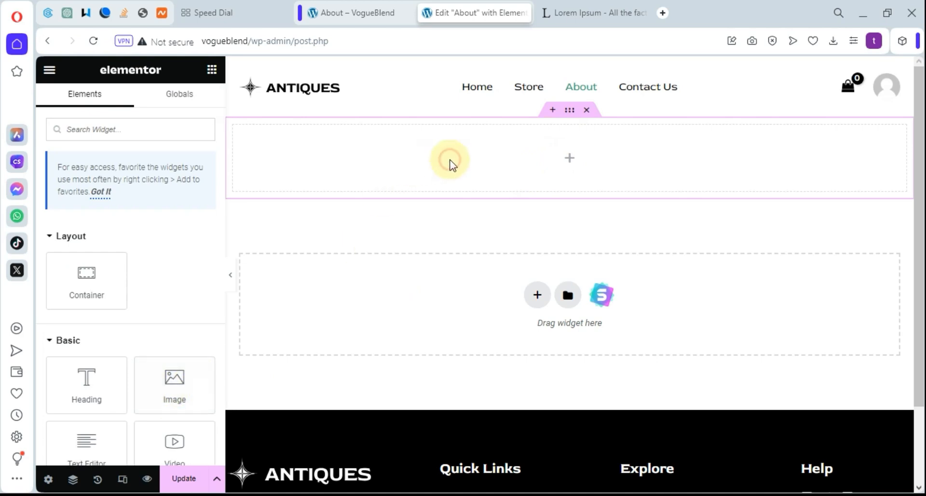
Add a single container with the downward direction structure below the existing one, and delete the upper empty container
left_click(537, 295)
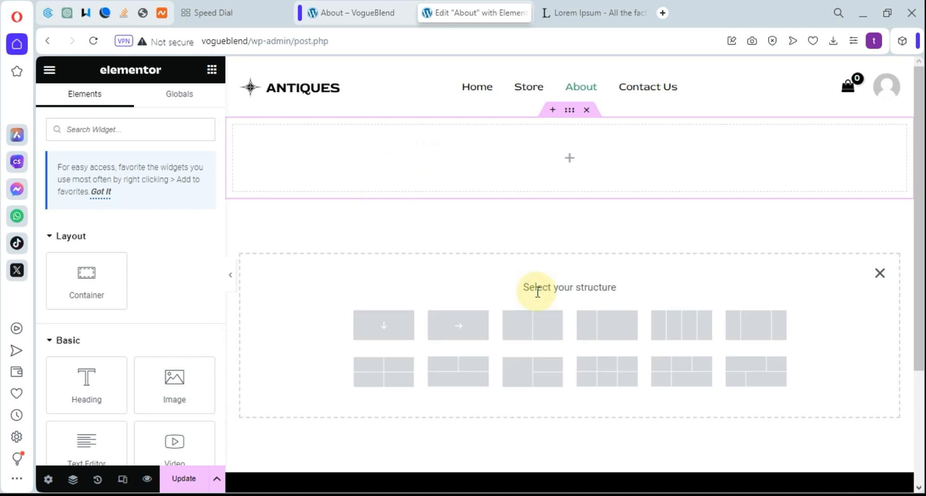
left_click(397, 328)
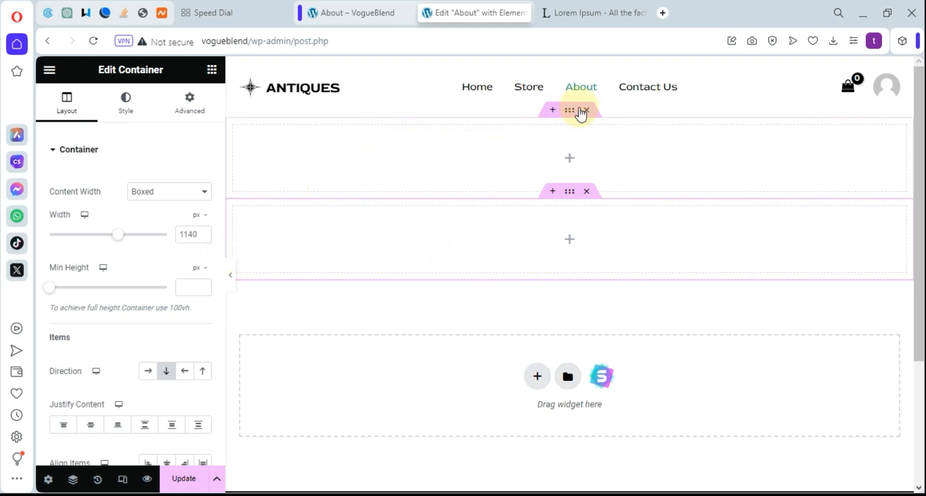
left_click(587, 111)
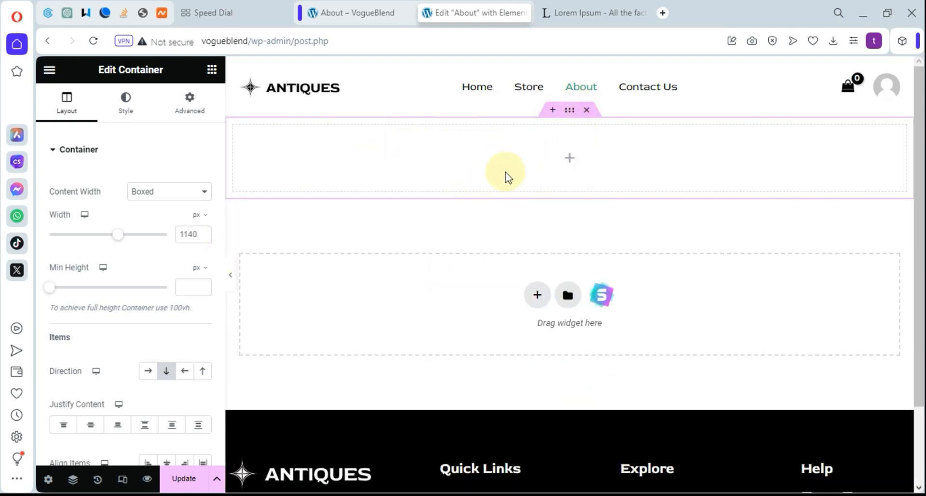
Try Full Width as the remaining container's content width, and return it to Boxed
left_click(532, 158)
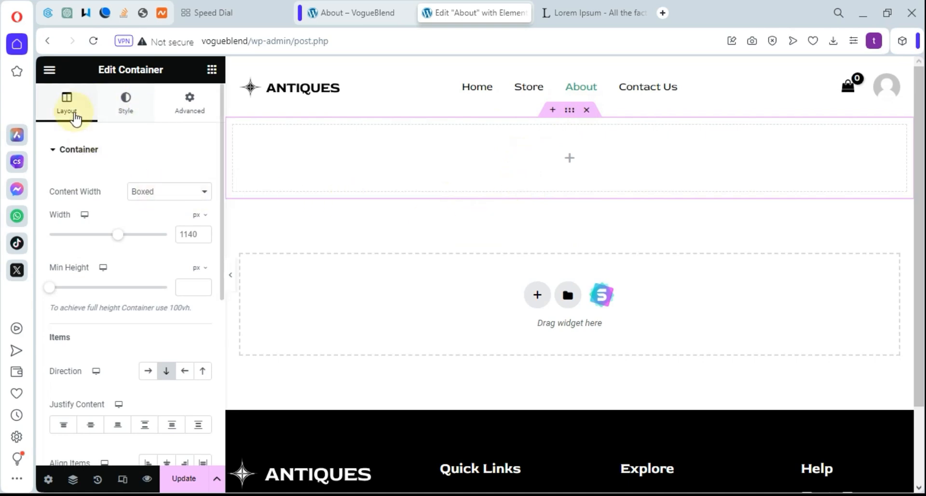
scroll(109, 239, "down", 4)
scroll(110, 239, "up", 4)
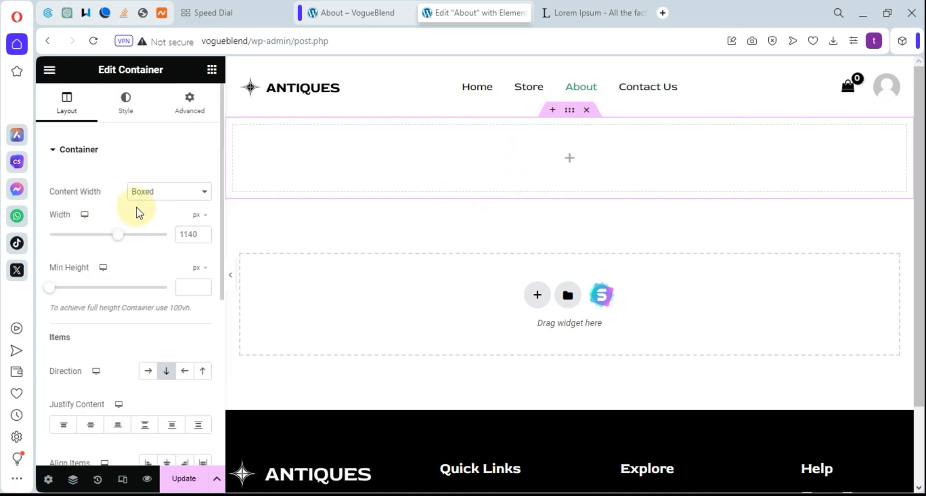
left_click(153, 193)
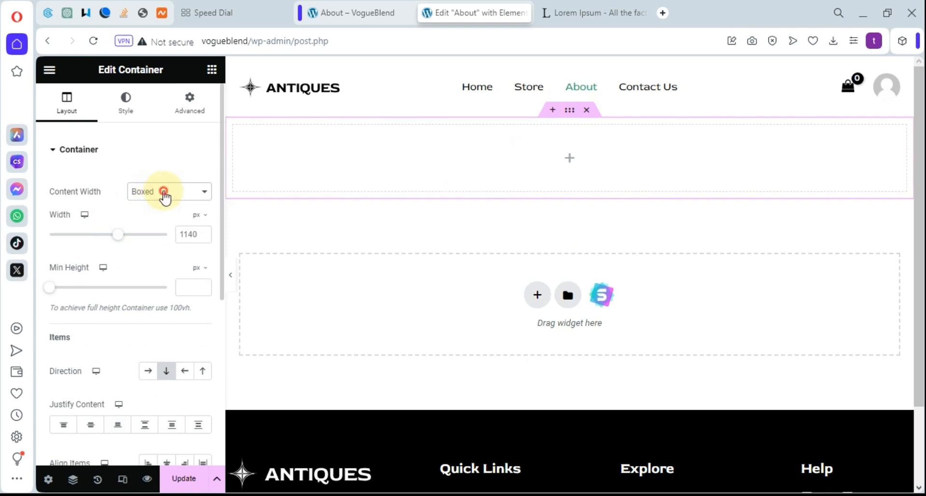
left_click(166, 215)
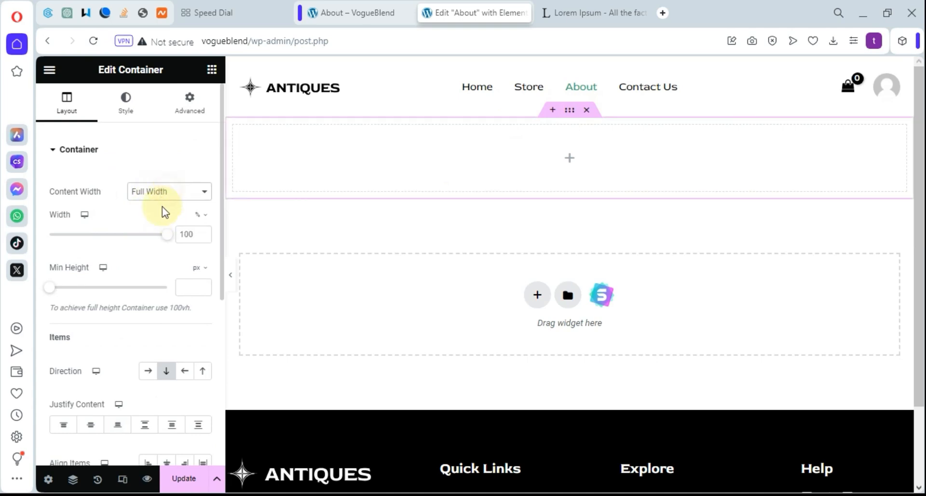
left_click(162, 207)
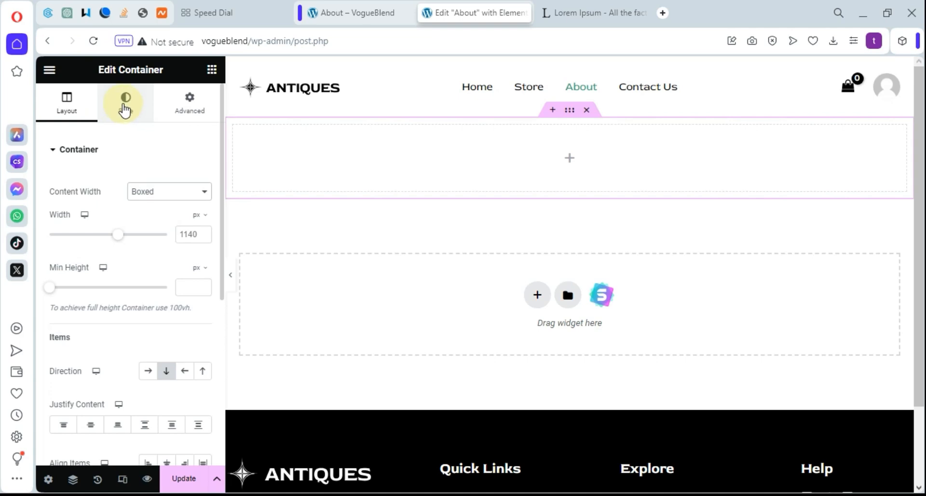
Give the container a Classic background using the image banner-06.jpg from the media library
left_click(130, 103)
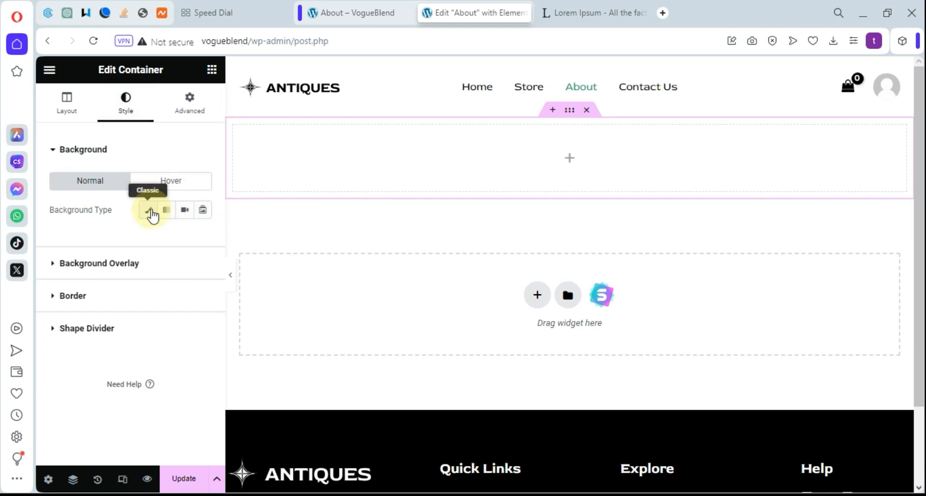
left_click(149, 211)
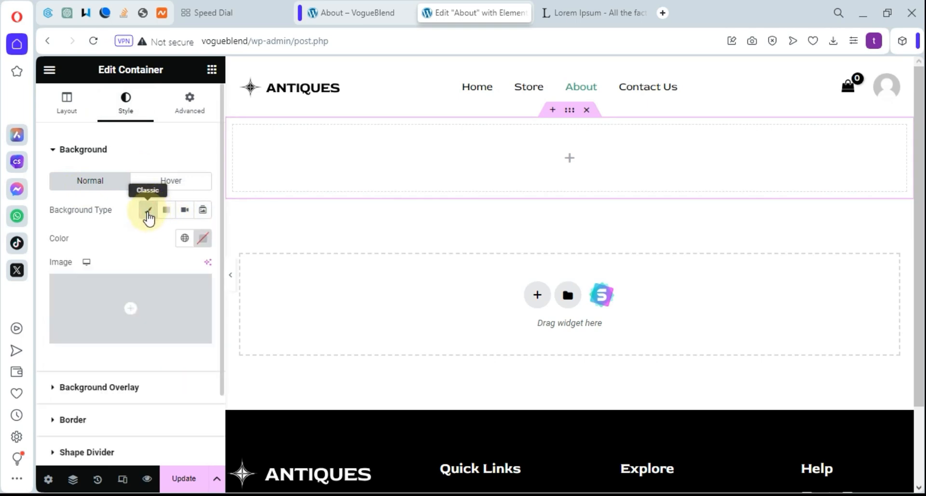
mouse_move(134, 311)
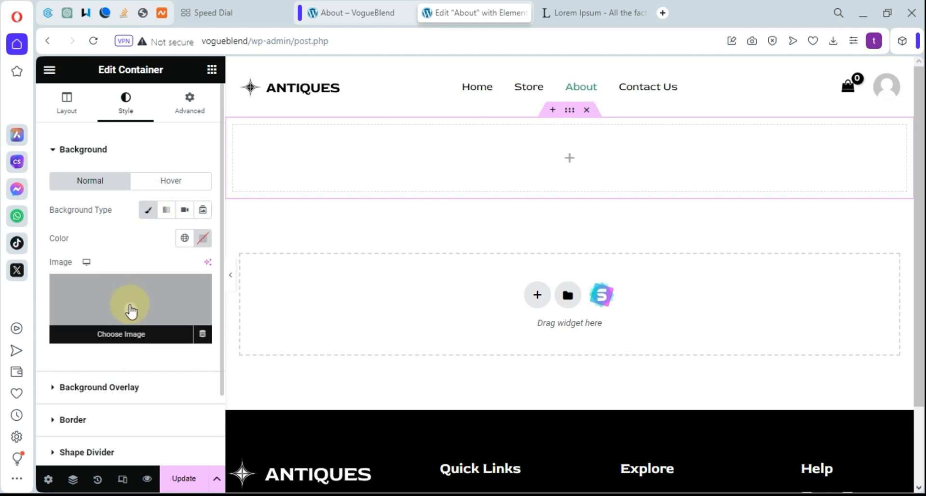
left_click(131, 311)
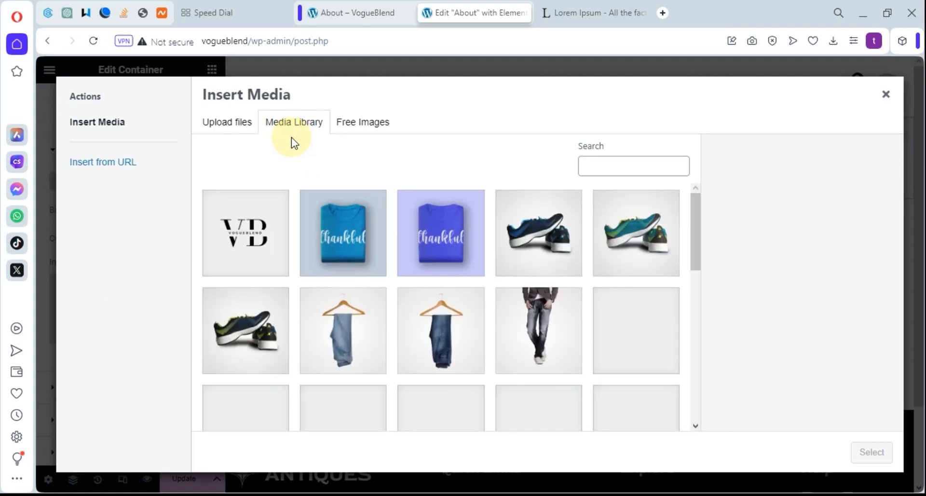
left_click_drag(697, 200, 719, 369)
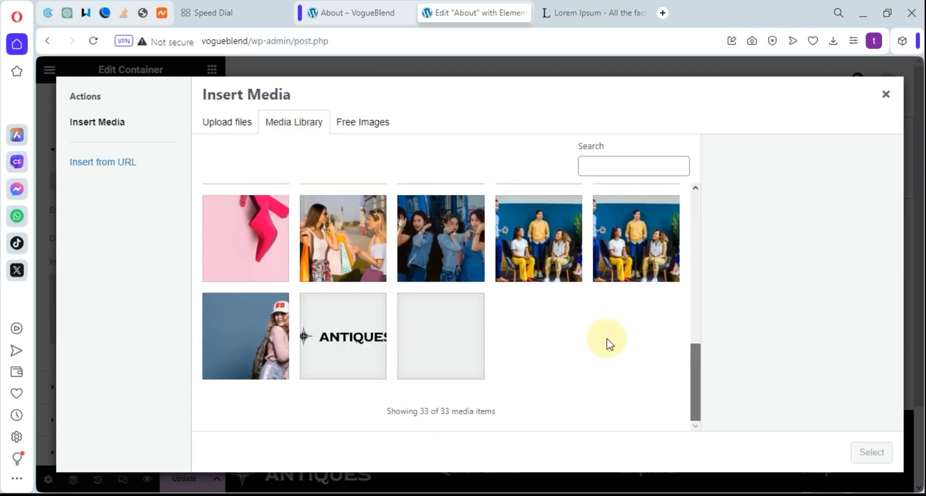
left_click(348, 244)
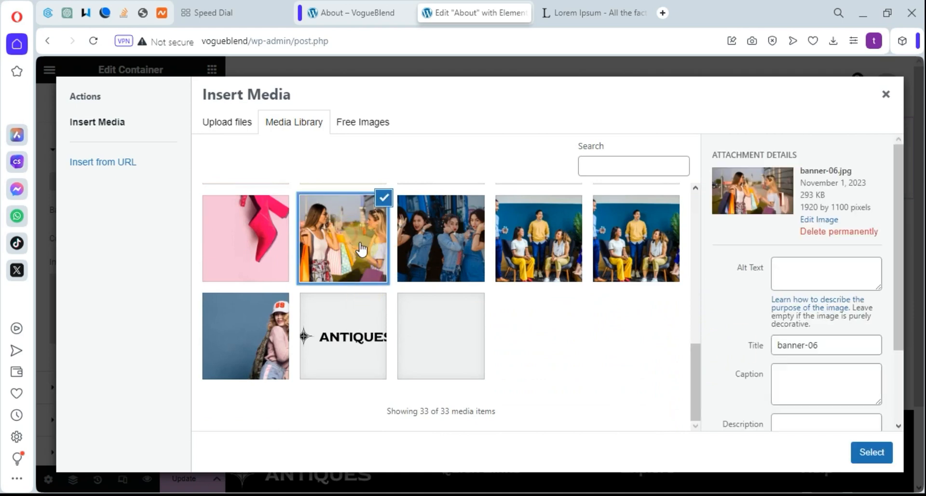
left_click(873, 453)
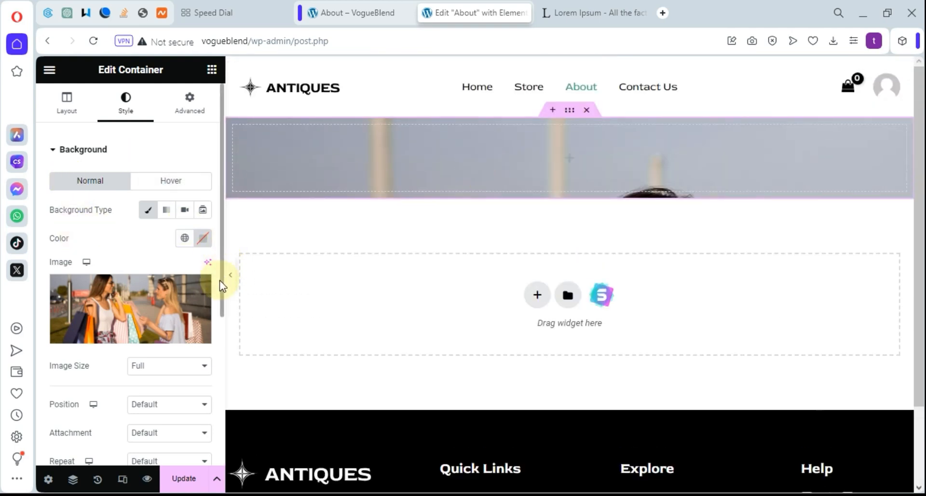
left_click_drag(223, 284, 221, 290)
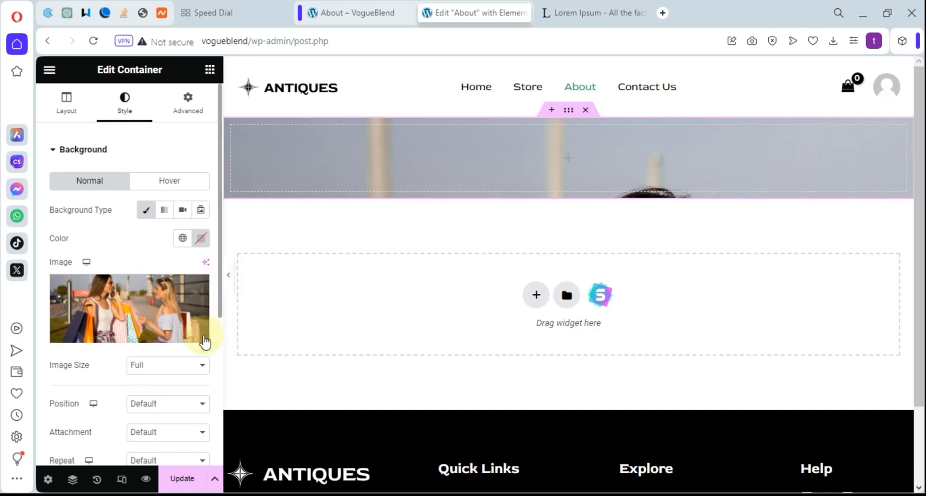
scroll(144, 338, "down", 5)
scroll(152, 304, "up", 5)
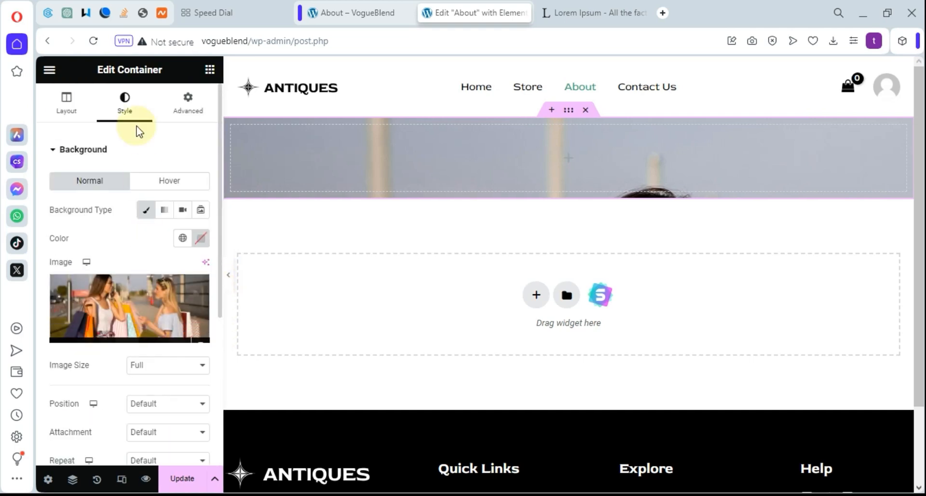
Try a linked margin of 3 px around the container, and set all four margins to 0
left_click(190, 100)
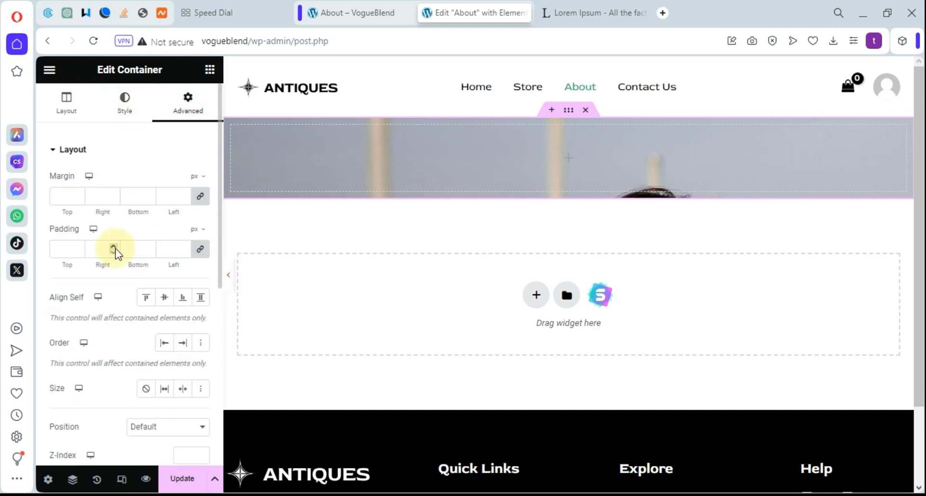
left_click(80, 193)
left_click(79, 194)
left_click(79, 193)
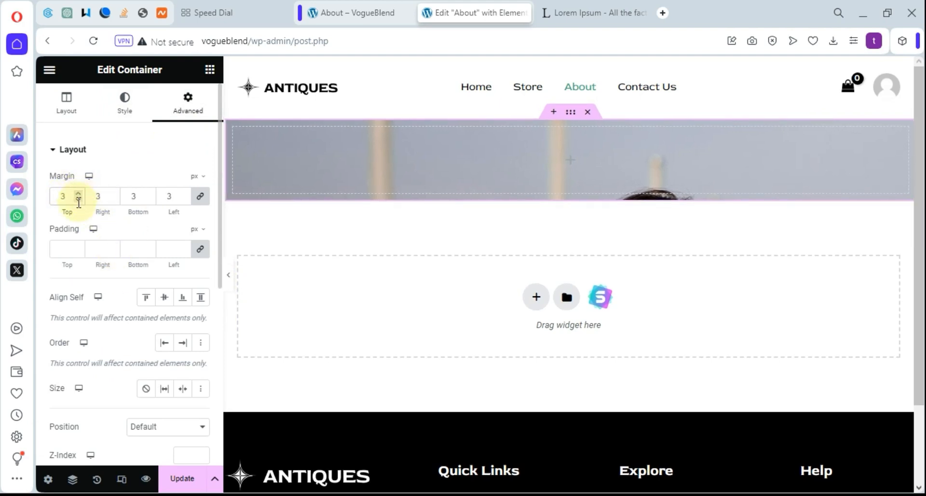
left_click(78, 198)
left_click(78, 198)
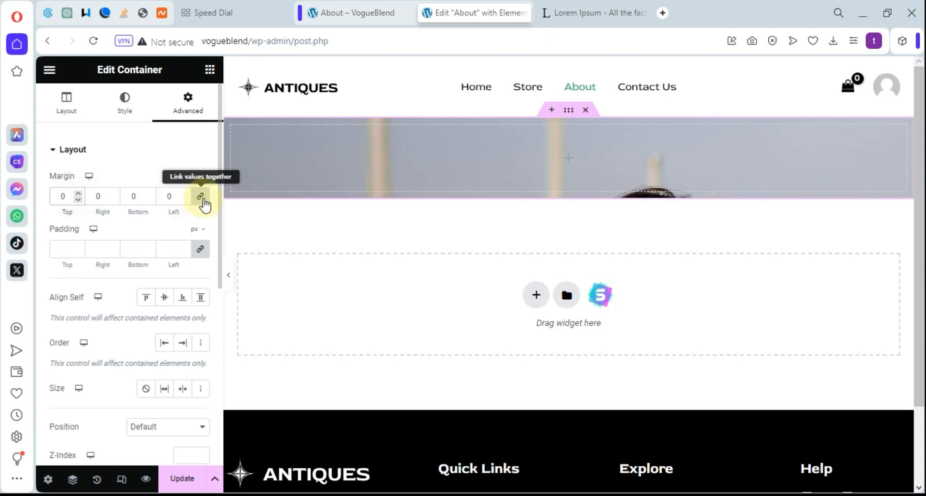
Unlink the container's margin values, try top margins of 8 px and -2 px, and set the top margin to 0
left_click(201, 199)
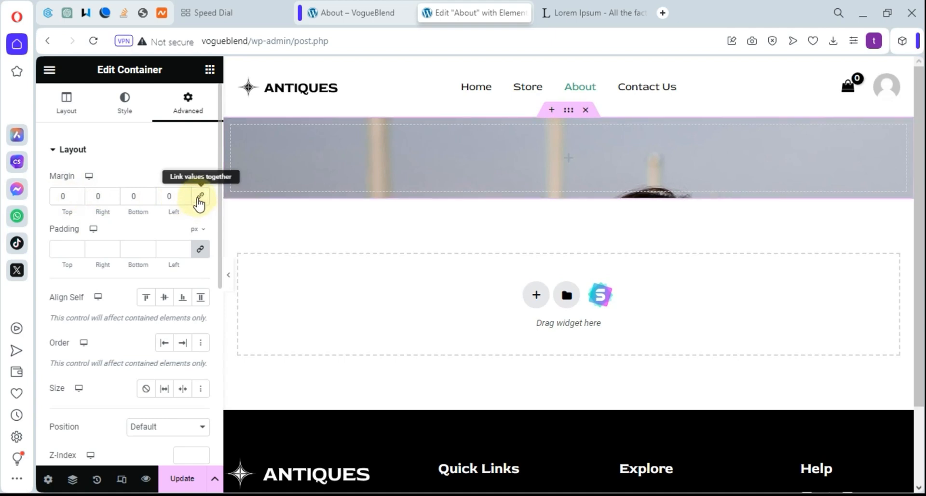
left_click(78, 193)
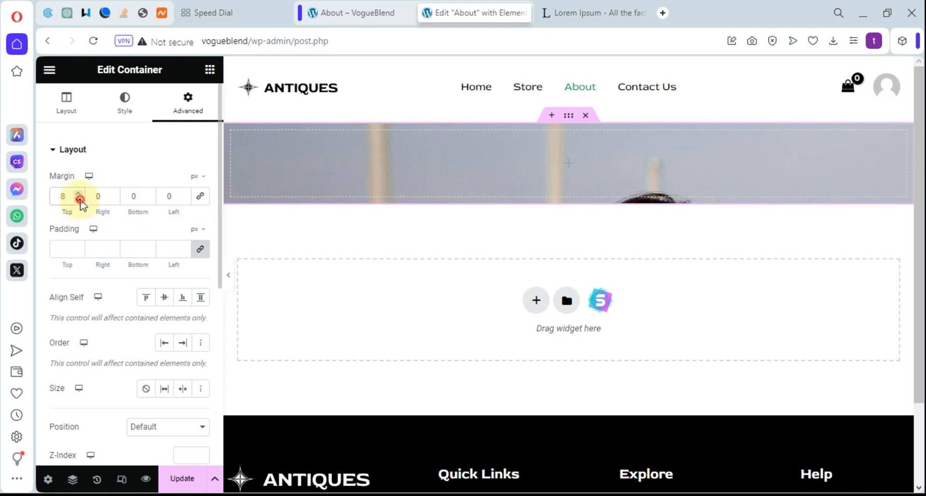
left_click(79, 200)
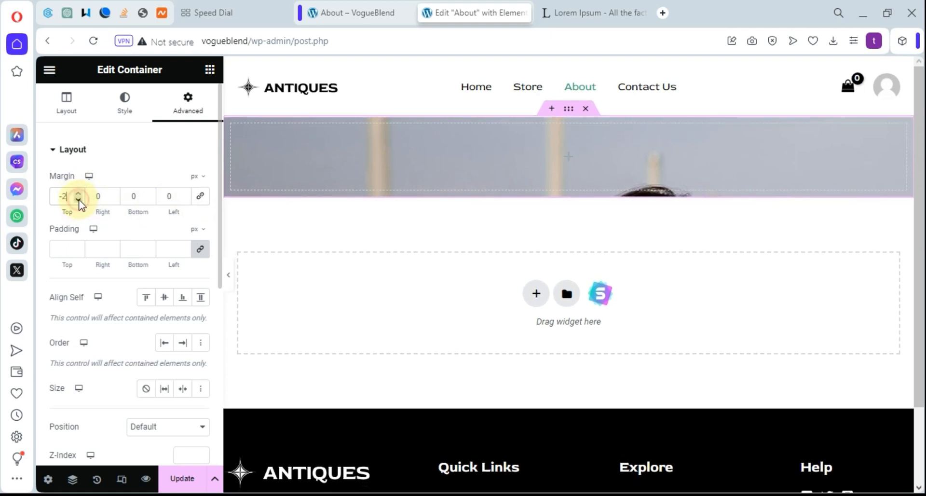
left_click(78, 193)
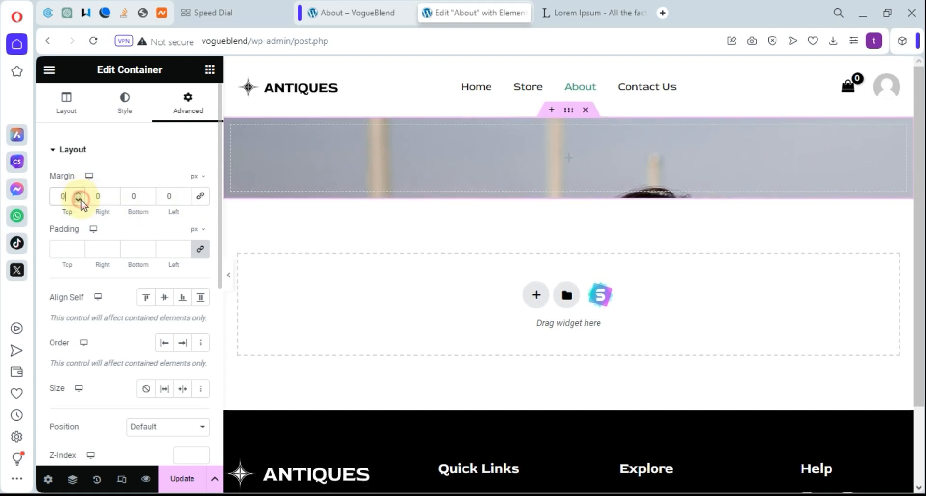
Set the container's linked padding to 57 px on all four sides
left_click(79, 245)
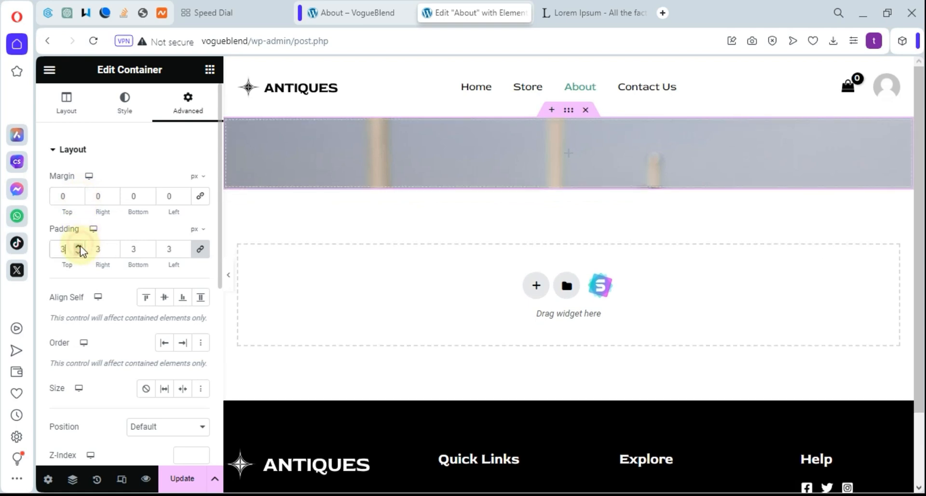
left_click(79, 246)
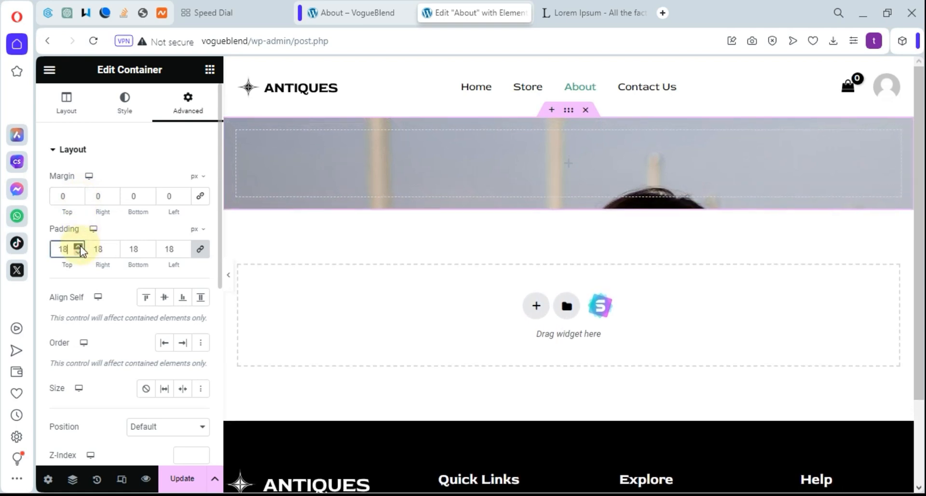
left_click(79, 247)
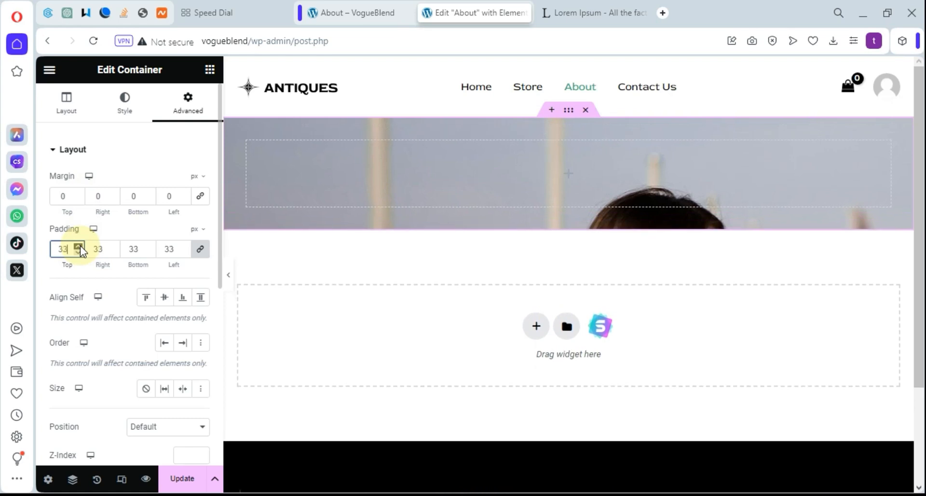
left_click(79, 246)
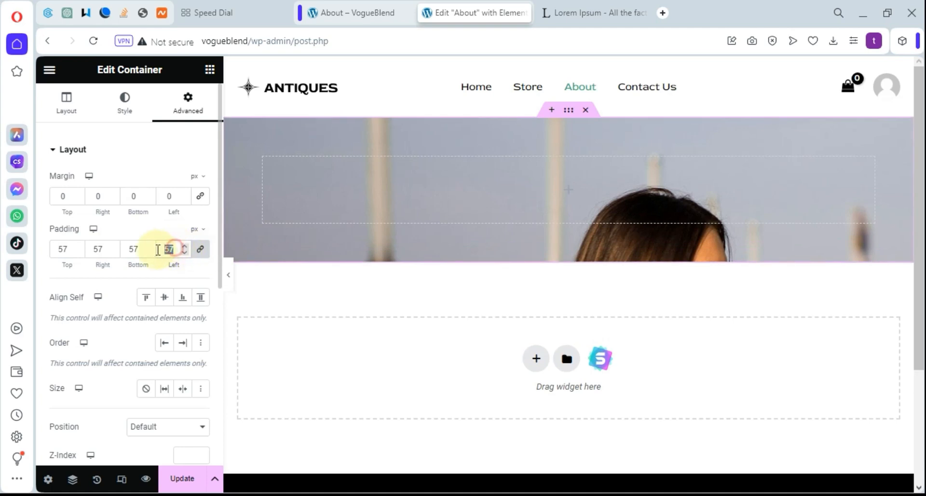
Reset the container's linked padding to 0 on all sides and unlink the padding values
type("0")
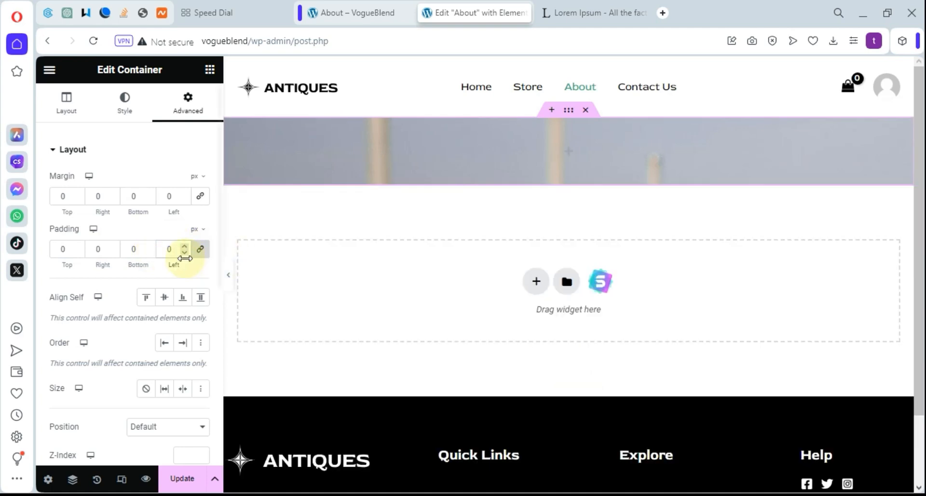
left_click(201, 247)
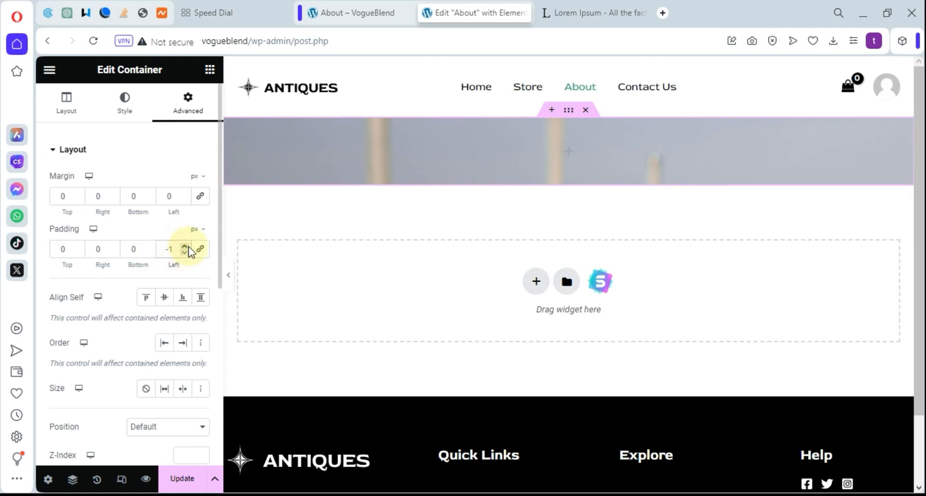
left_click(184, 248)
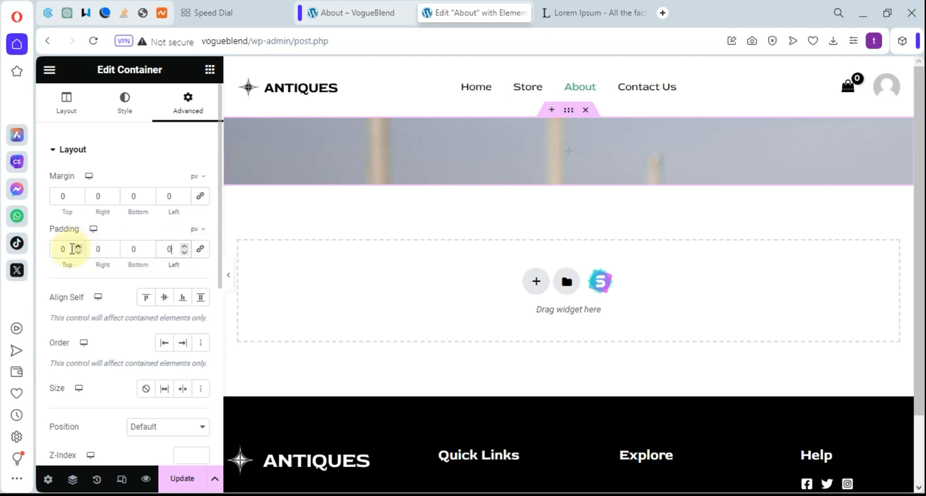
Try a padding of 100 px at the top and bottom of the container
left_click_drag(72, 248, 52, 248)
type("100")
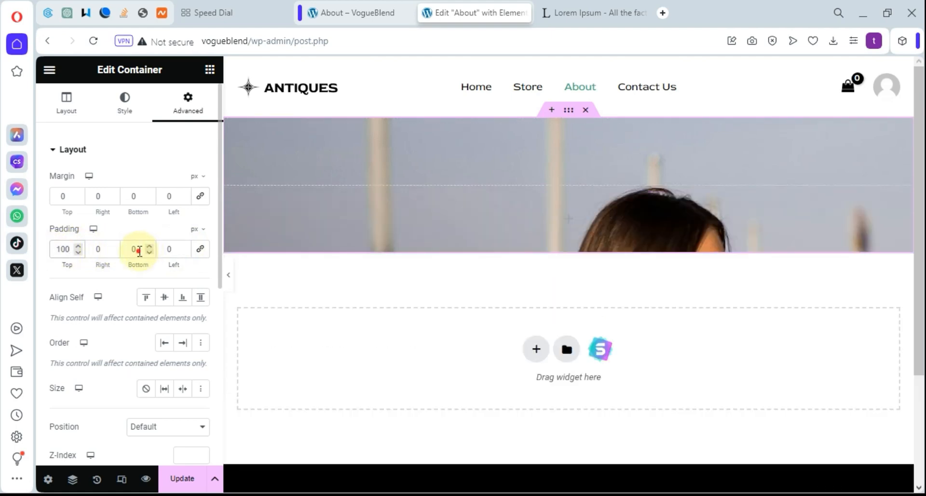
type("100")
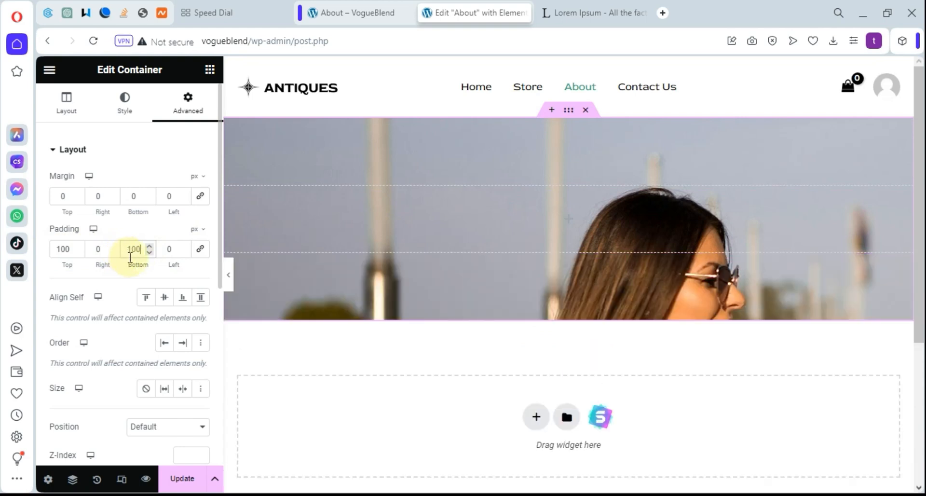
Set the container's top and bottom padding to 150 px each, then check the banner's height on the page
left_click(77, 246)
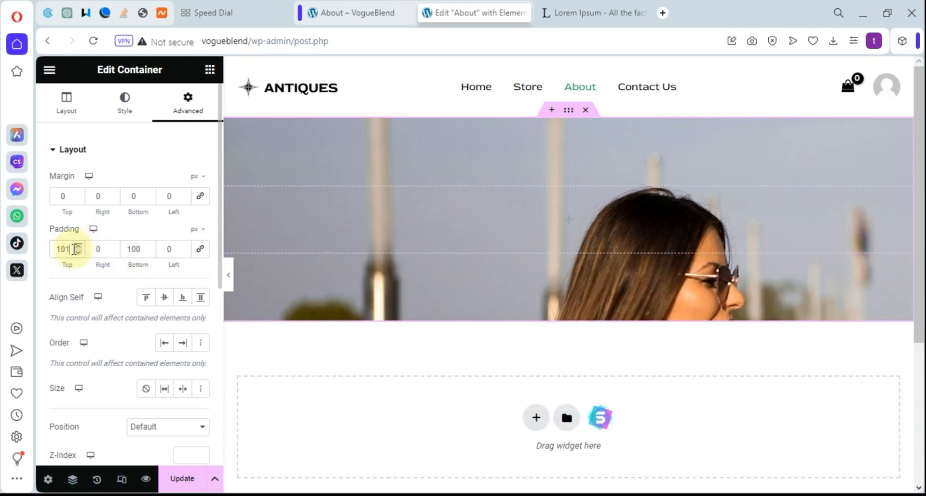
type("159")
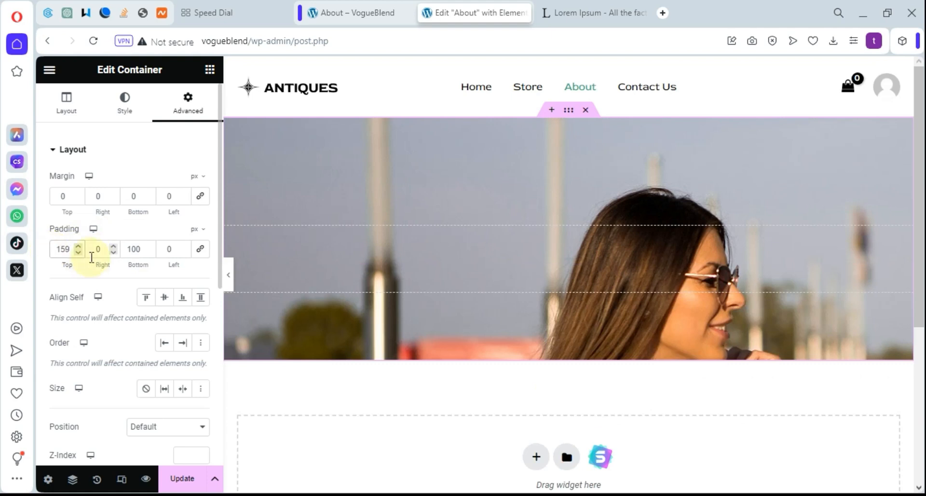
key("BackSpace")
type("0")
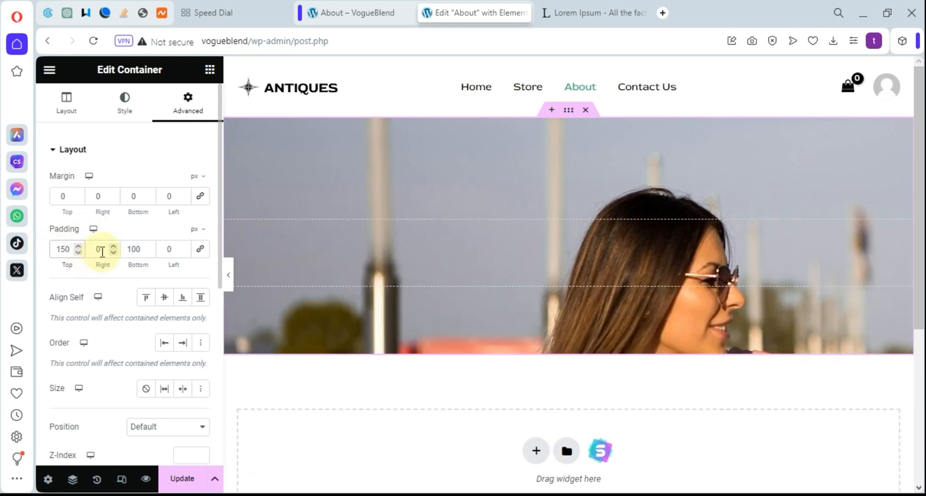
double_click(143, 248)
type("150")
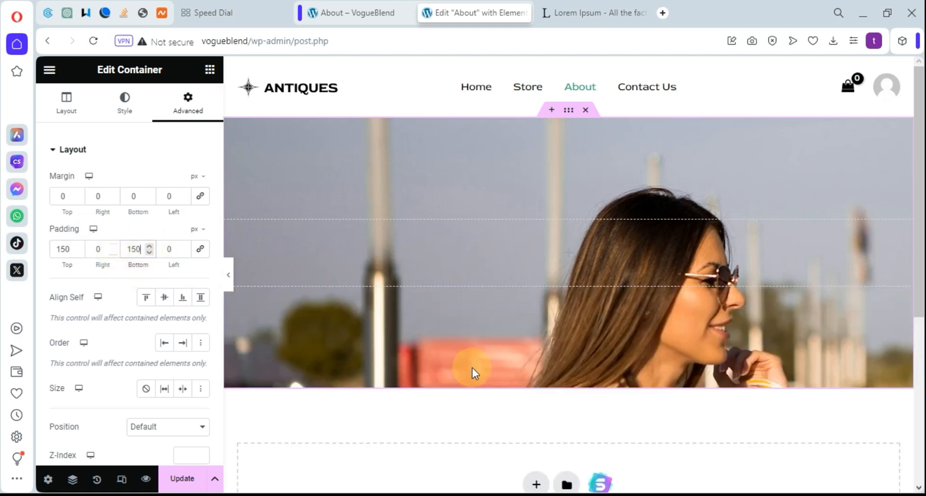
scroll(523, 290, "down", 3)
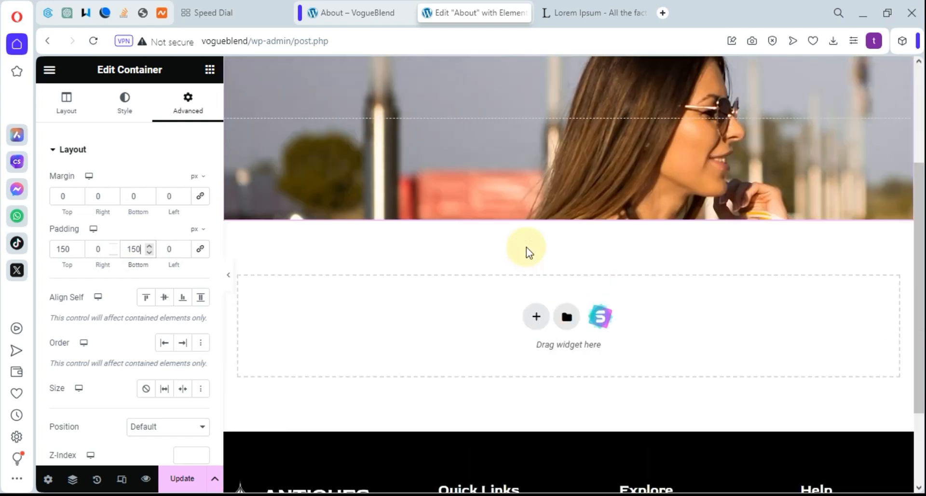
scroll(558, 284, "up", 3)
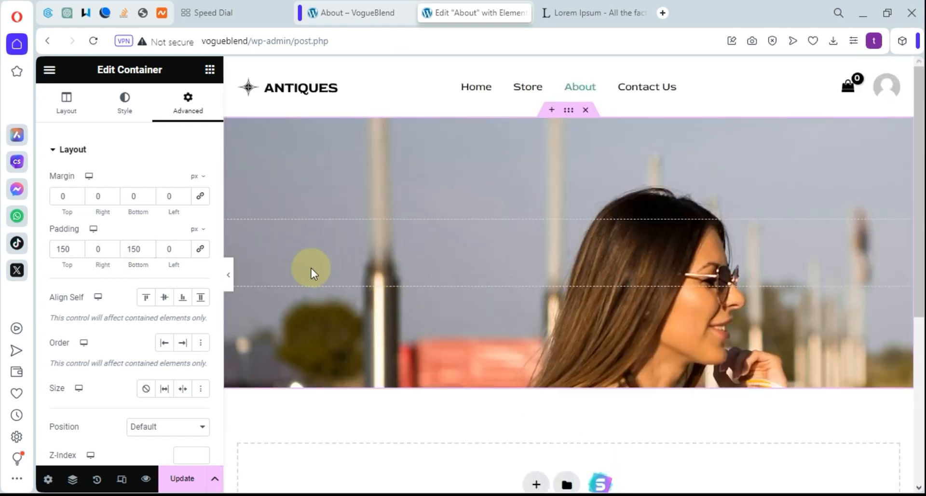
Try the Medium image size for the container's background, and set it to Large
left_click(124, 102)
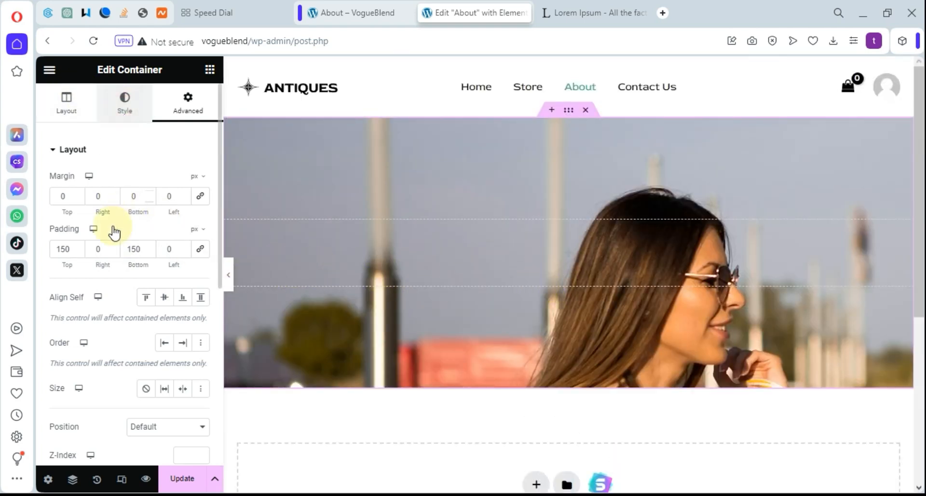
left_click(137, 304)
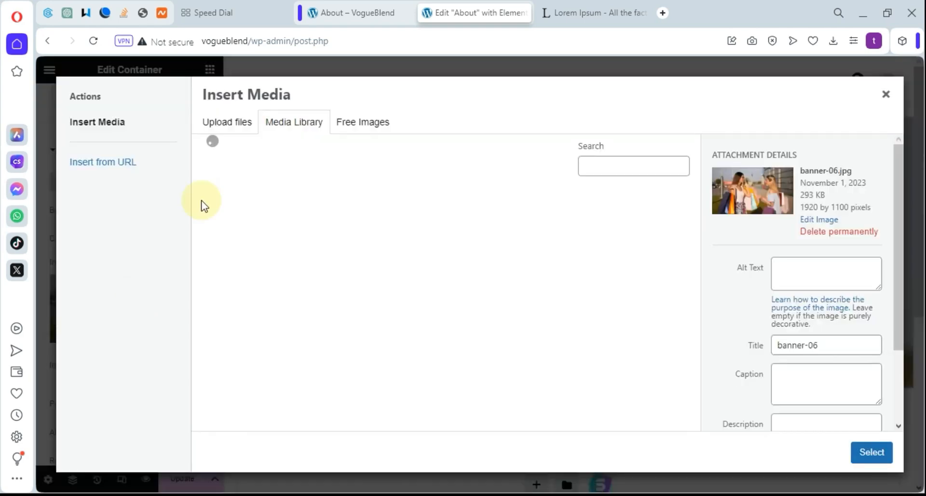
left_click(886, 94)
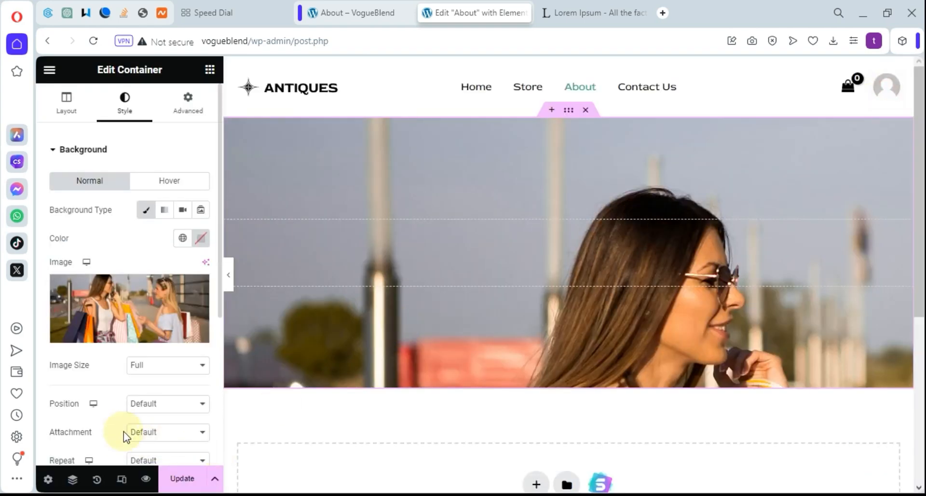
left_click(154, 392)
left_click(157, 365)
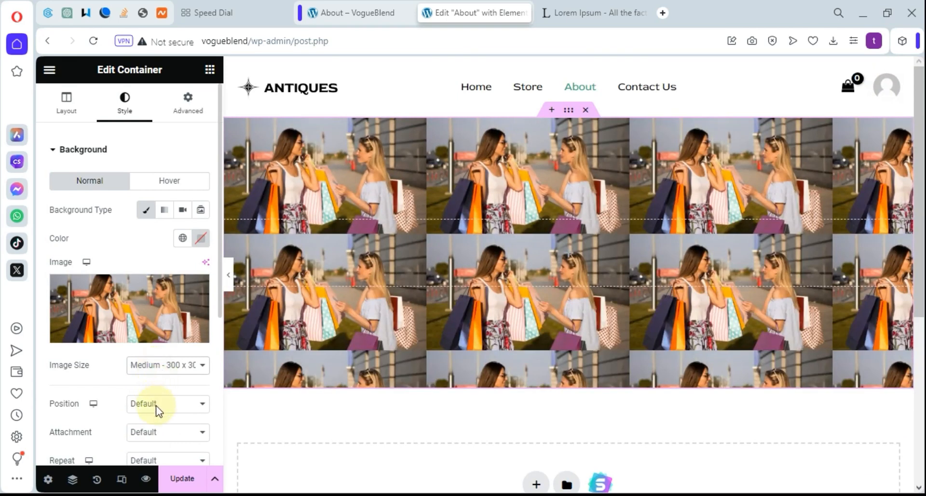
left_click(156, 412)
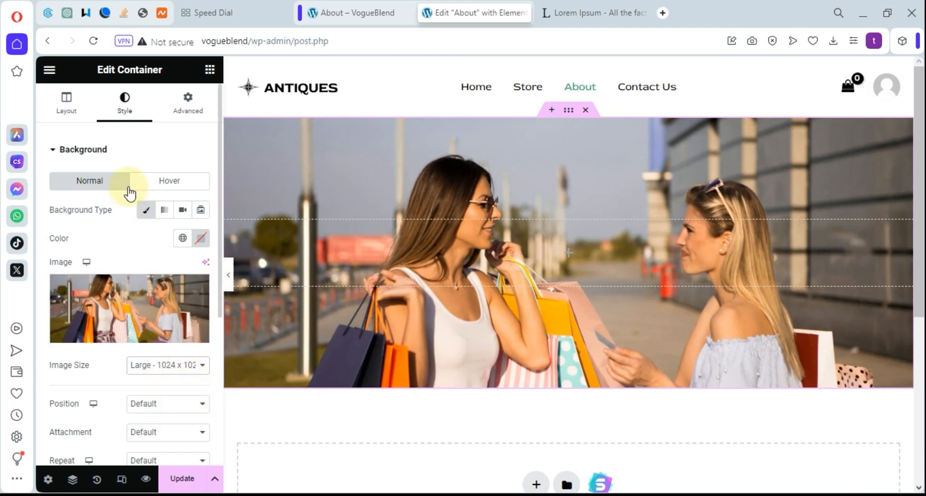
scroll(116, 239, "down", 1)
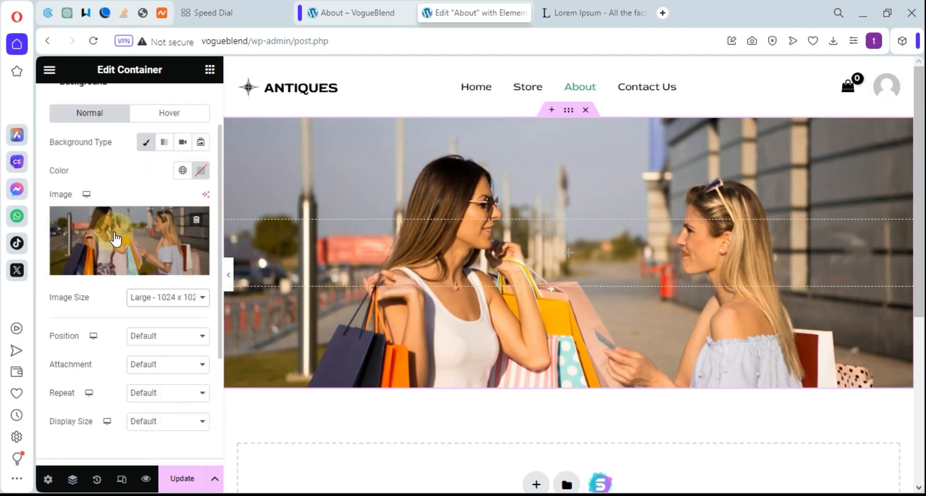
scroll(116, 239, "down", 3)
scroll(128, 258, "up", 4)
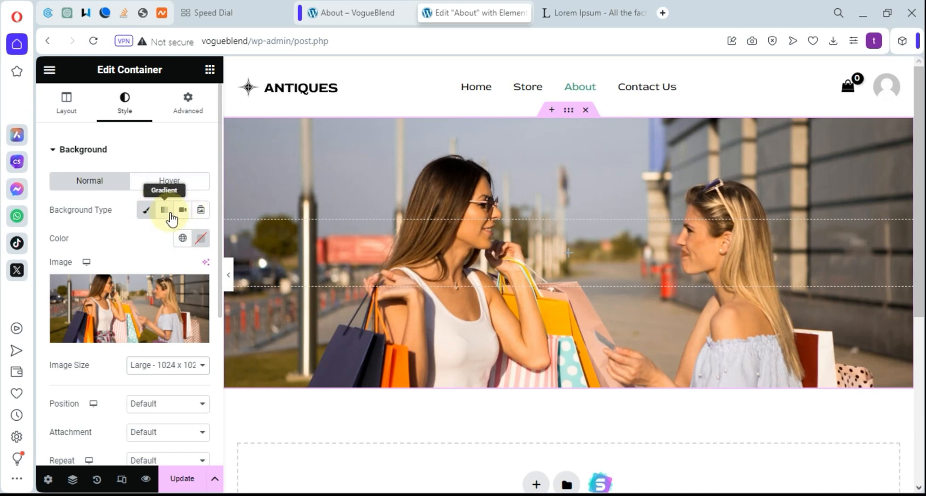
left_click(170, 183)
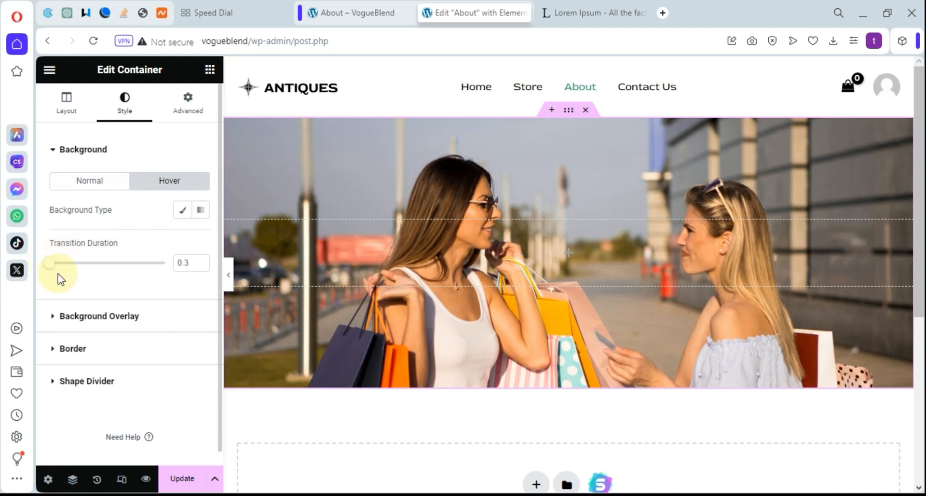
left_click(171, 188)
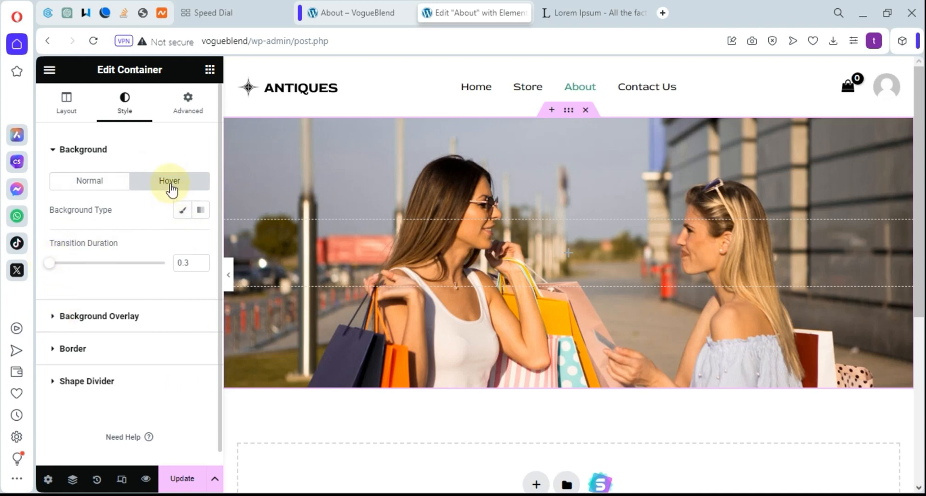
Give the container a Classic background overlay using the black global color with an opacity of 0.83
left_click(54, 319)
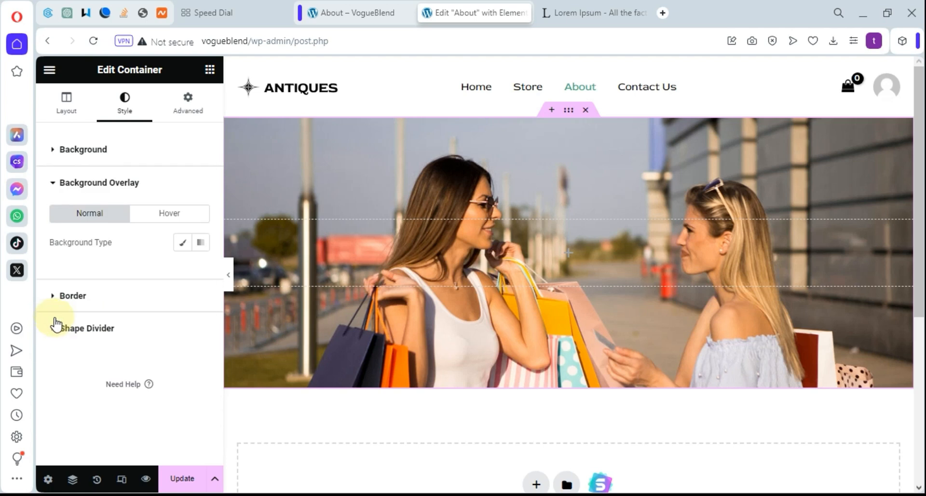
left_click(182, 245)
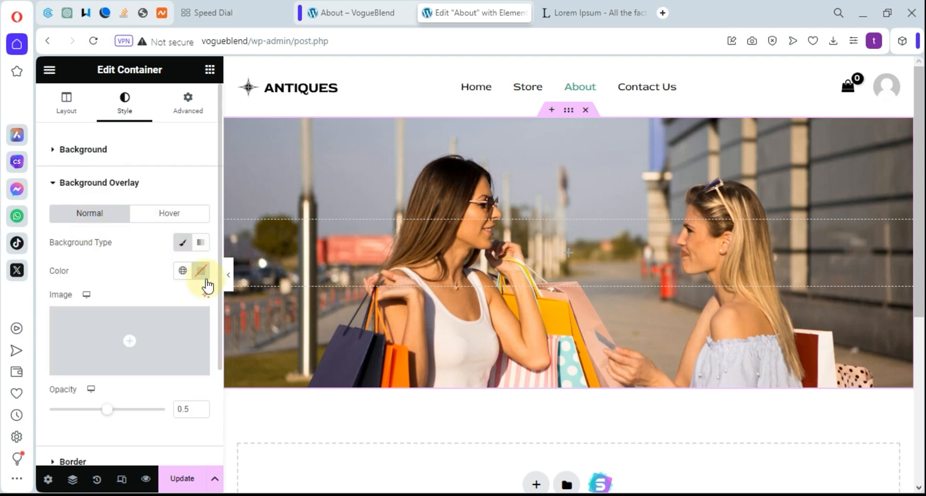
left_click(182, 271)
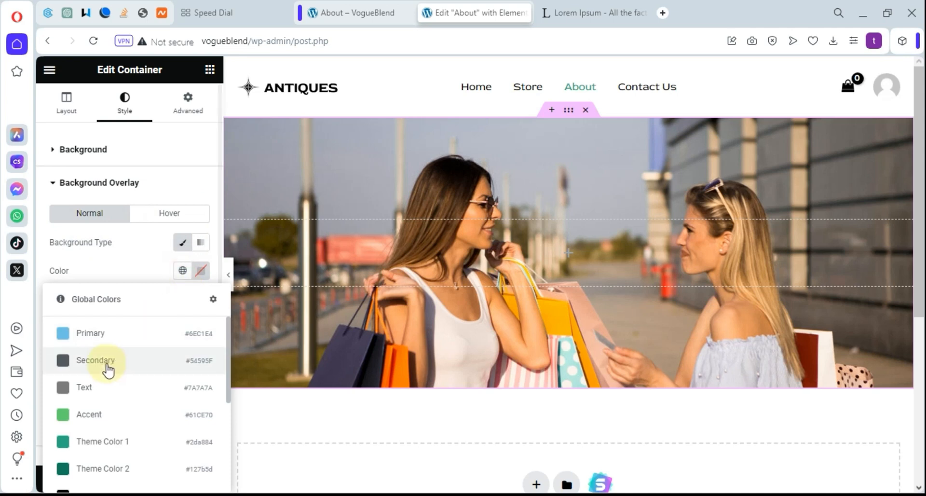
scroll(107, 391, "down", 4)
left_click(84, 476)
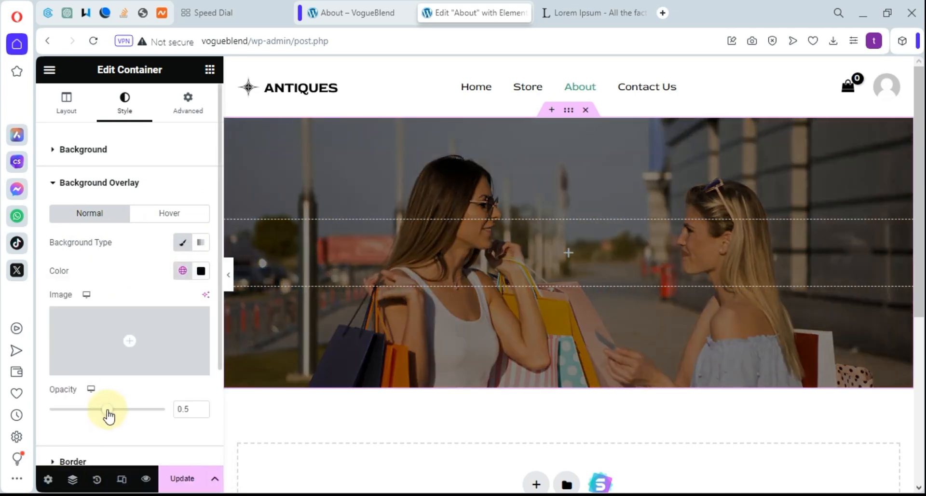
left_click_drag(114, 411, 144, 413)
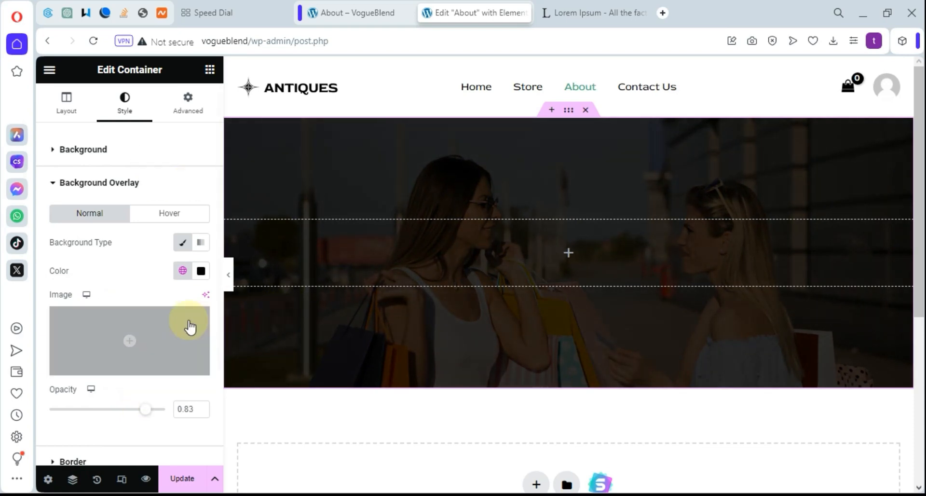
left_click(172, 151)
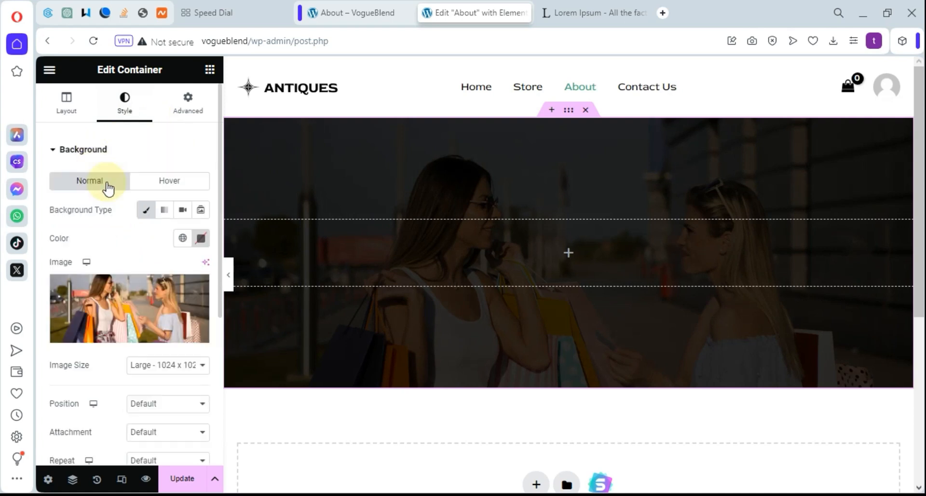
Add a Heading widget inside the banner container and align it to the center
left_click(210, 71)
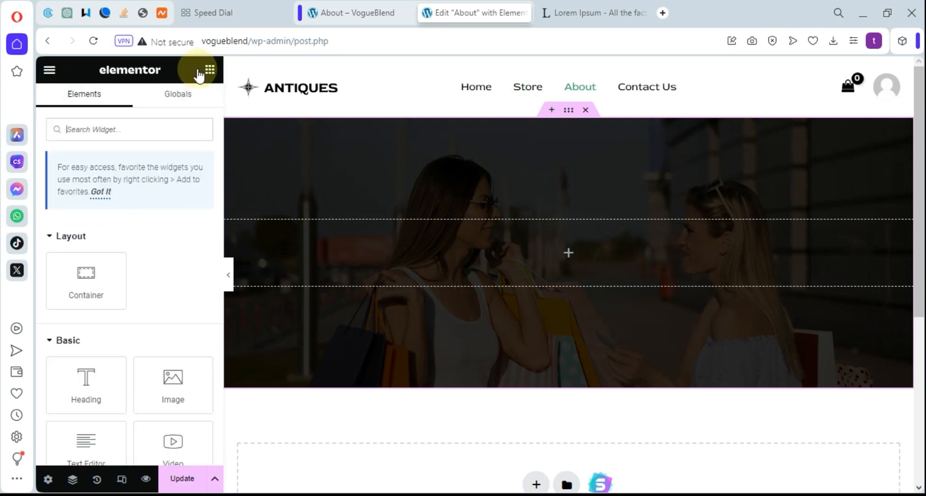
left_click_drag(88, 386, 555, 251)
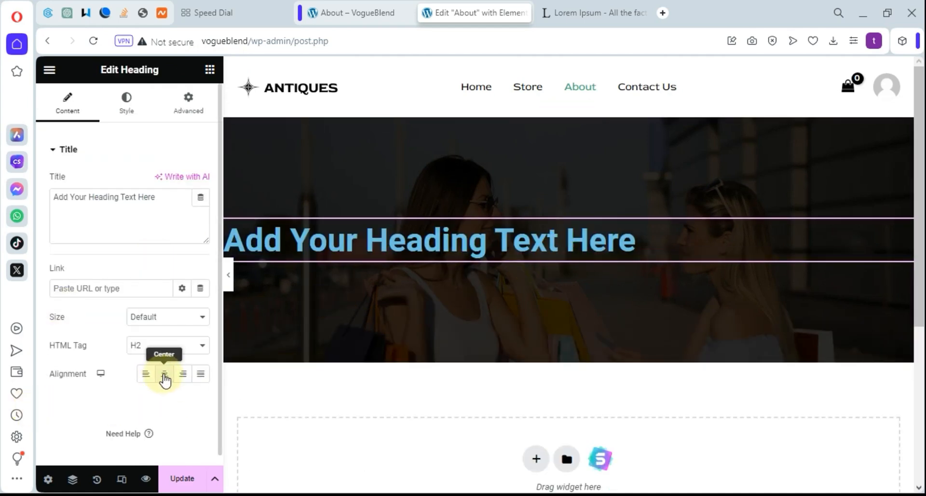
left_click(165, 376)
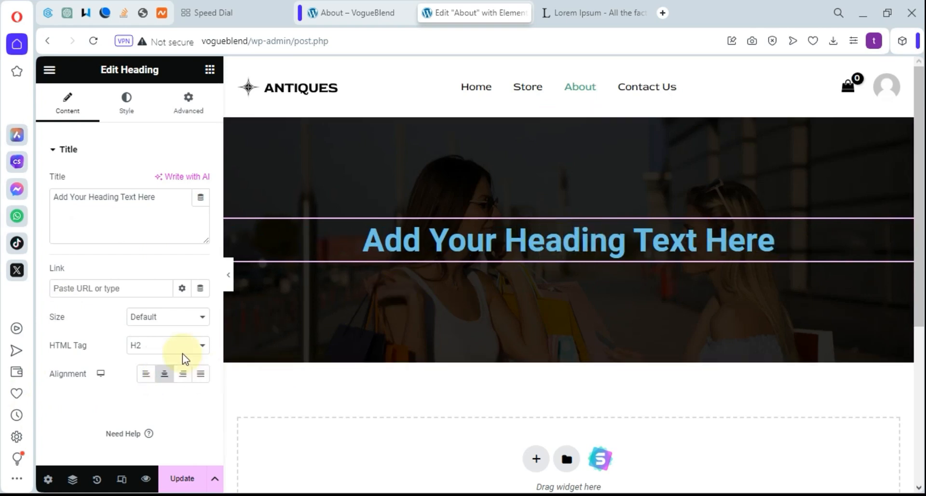
Replace the heading's placeholder text with "VOGUEBLEND"
left_click(772, 242)
left_click_drag(772, 241, 377, 249)
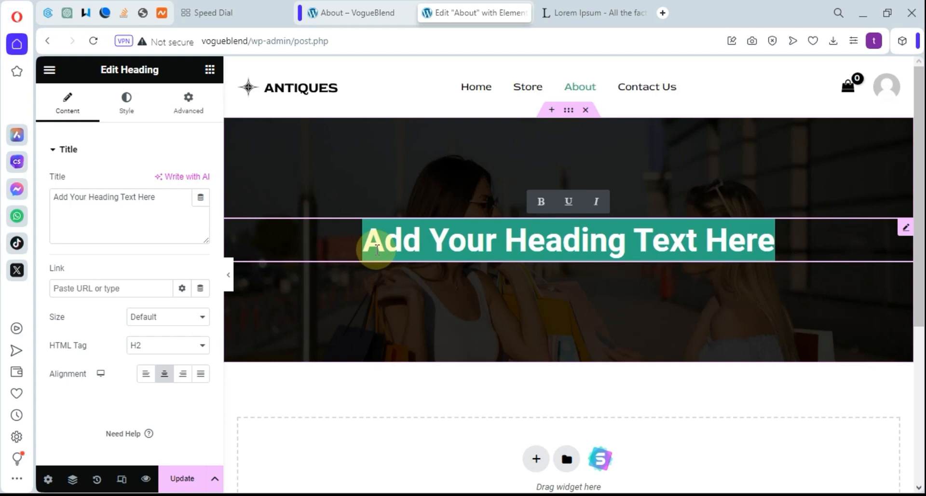
type("VOGU")
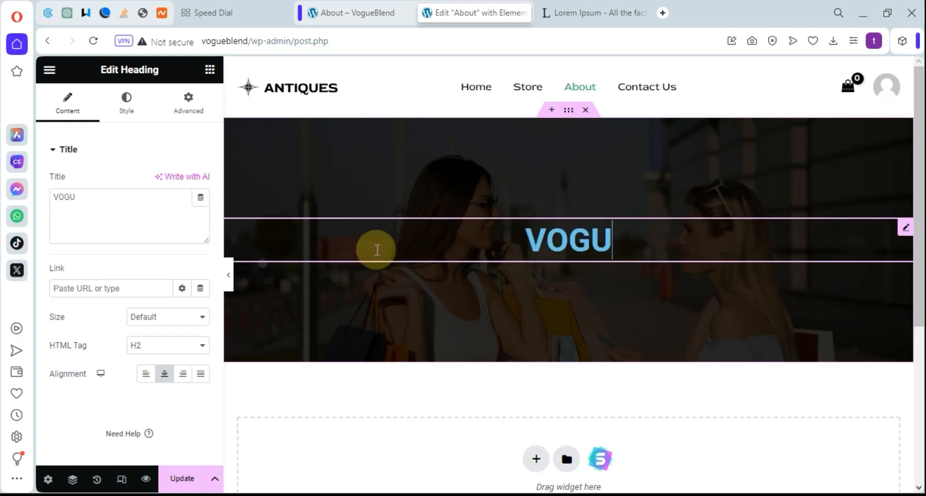
type("EBLEND")
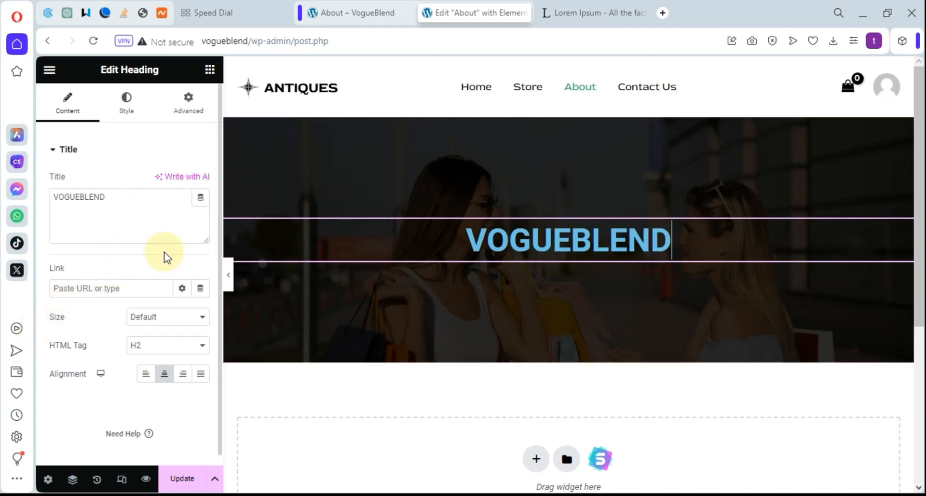
scroll(165, 299, "down", 1)
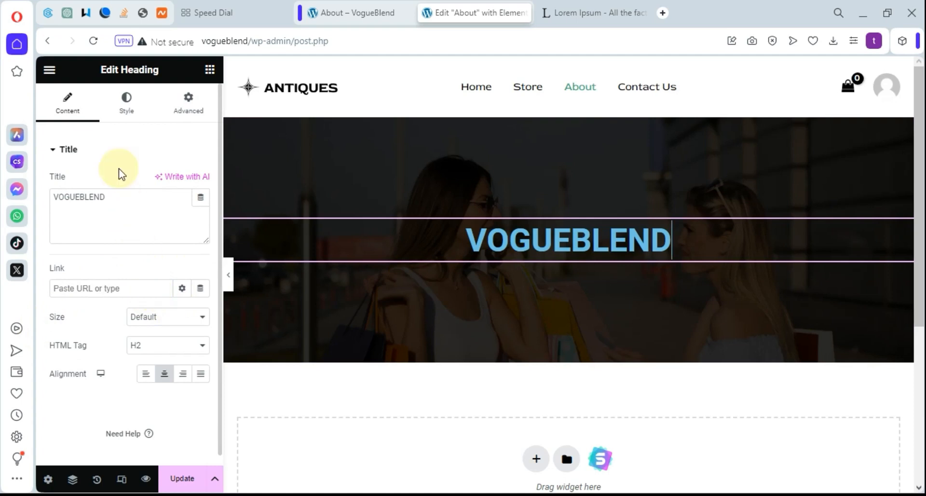
Try white (#FFFFFF) as the VOGUEBLEND heading's text color
left_click(127, 97)
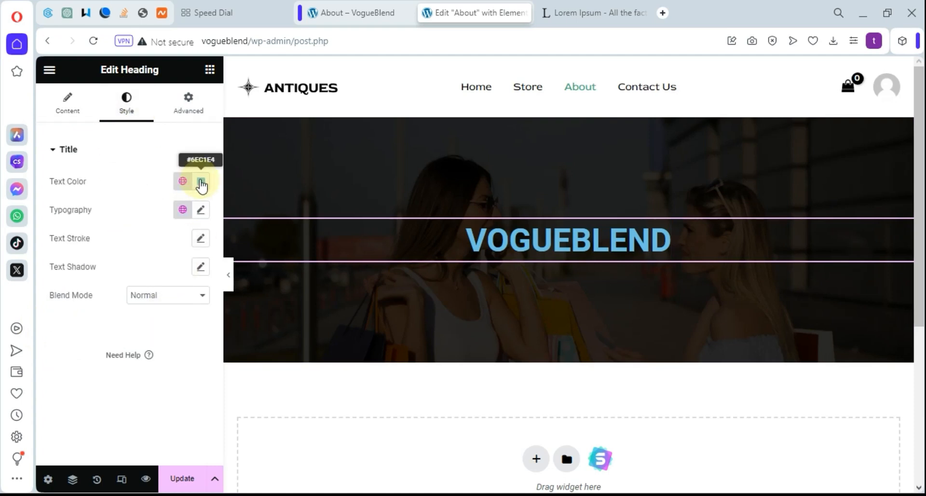
left_click(202, 182)
left_click(148, 280)
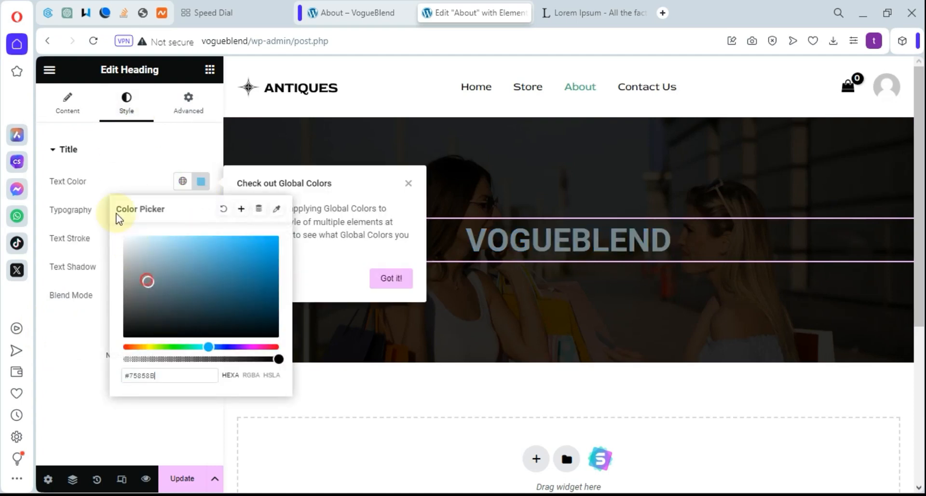
left_click_drag(116, 214, 110, 208)
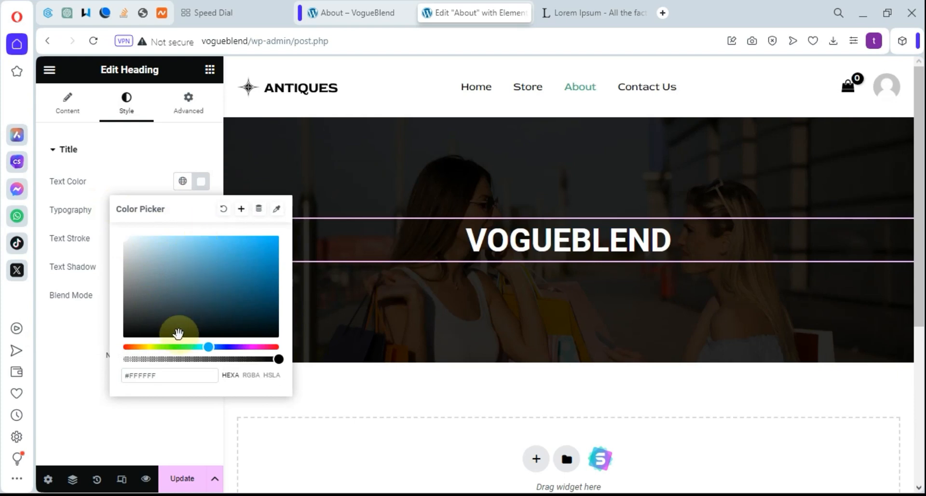
Try a gold text color (#DAB800) for the heading, and a green global theme color in its place
left_click(145, 347)
left_click(198, 260)
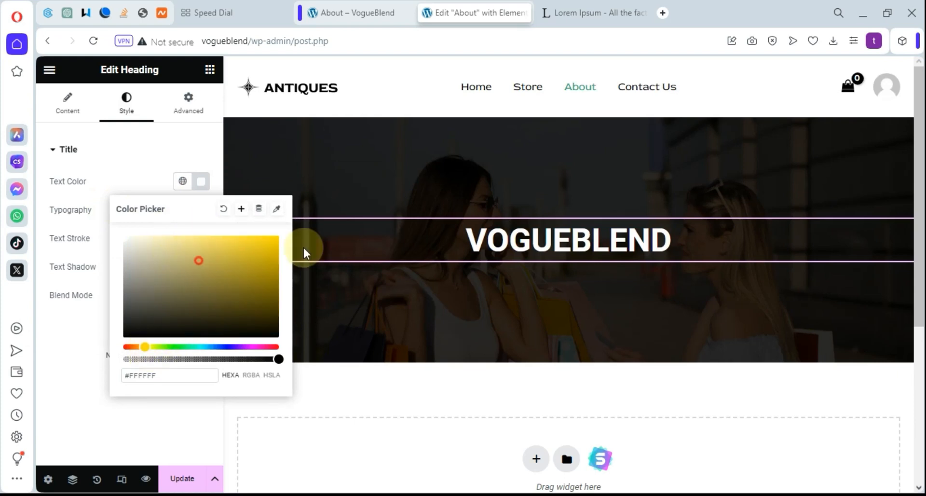
left_click(268, 272)
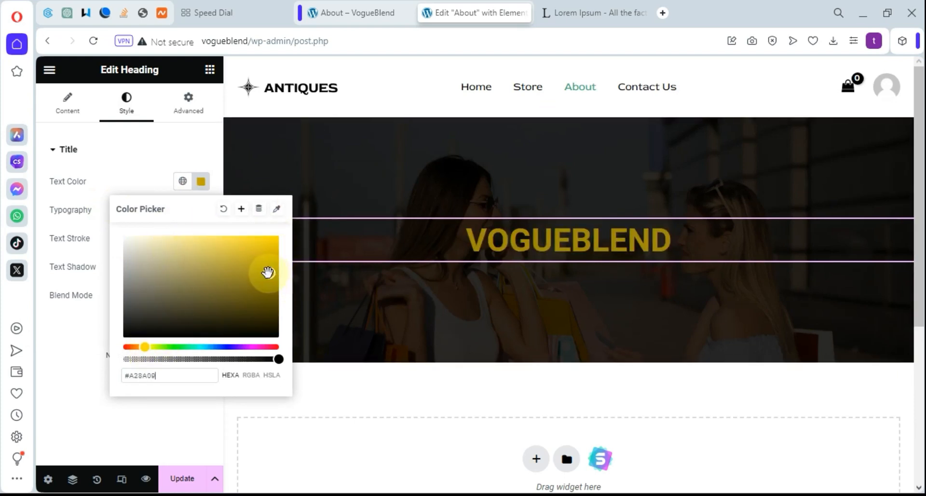
mouse_move(267, 272)
left_mouse_down()
mouse_move(277, 230)
mouse_move(281, 252)
left_mouse_up()
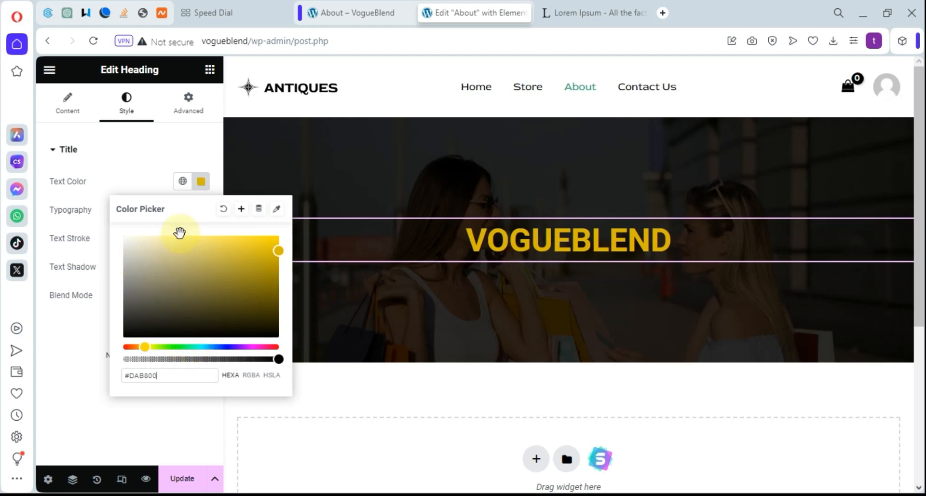
left_click(179, 183)
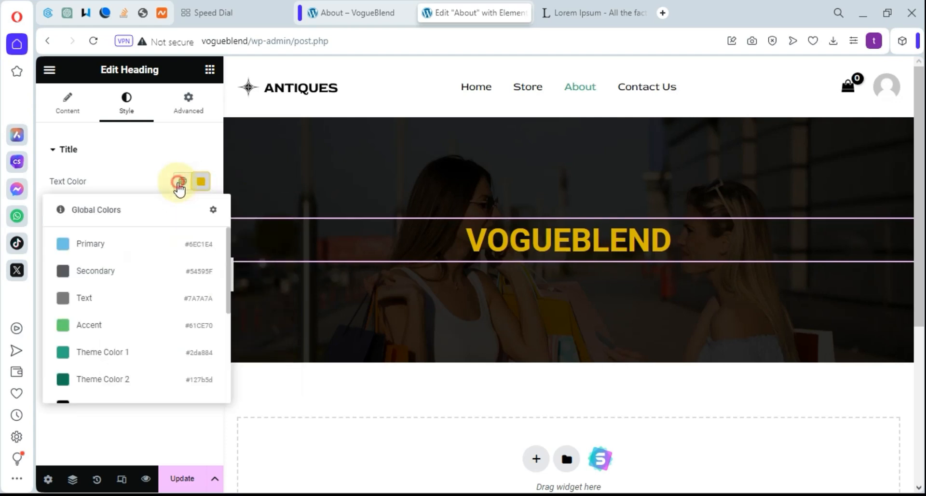
left_click(67, 377)
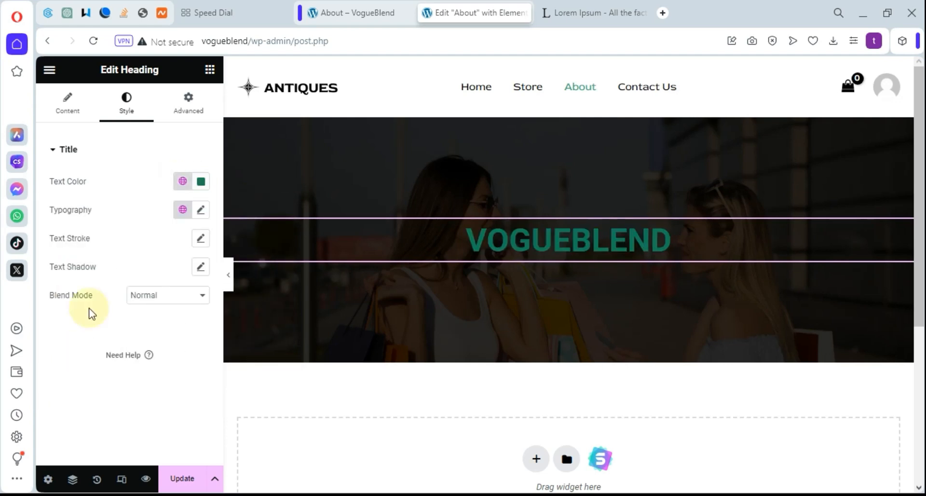
Insert the word "About" before VOGUEBLEND in the banner heading
scroll(483, 202, "down", 1)
left_click(477, 195)
type("A")
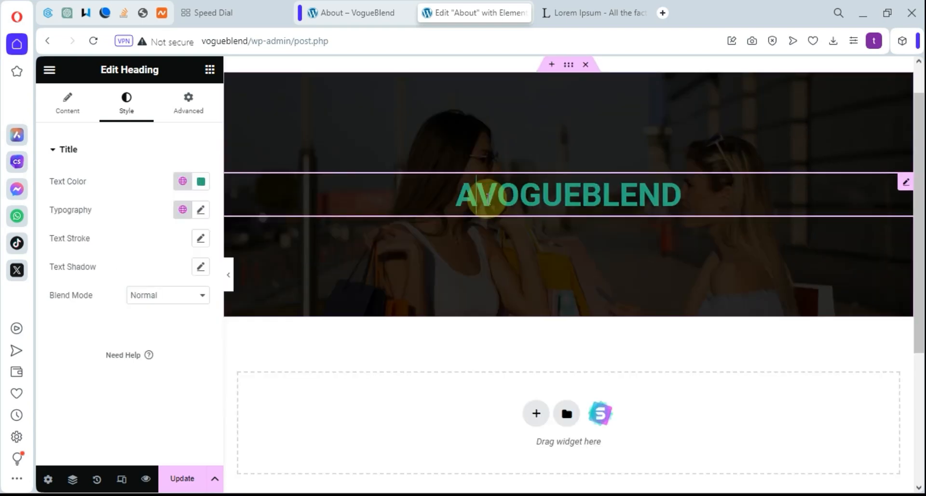
type("bout")
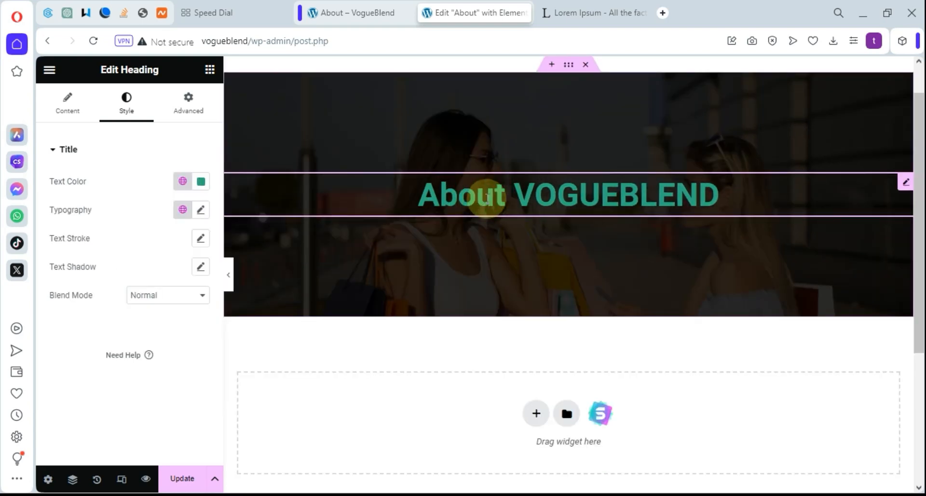
Replace the all-caps VOGUEBLEND in the heading with "VogueBlend" so it reads "About VogueBlend"
left_click_drag(730, 198, 569, 196)
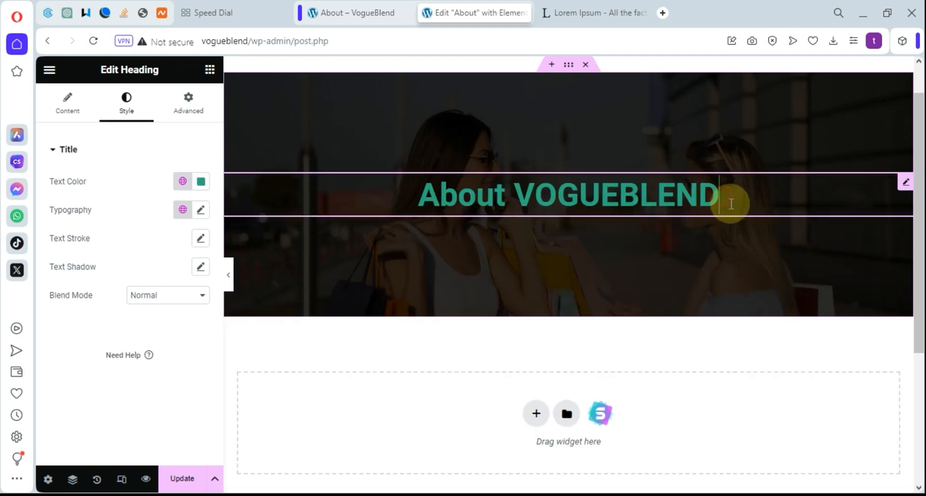
key("BackSpace")
key("BackSpace")
key("BackSpace")
key("BackSpace")
key("BackSpace")
key("BackSpace")
key("BackSpace")
key("BackSpace")
key("BackSpace")
key("BackSpace")
key("BackSpace")
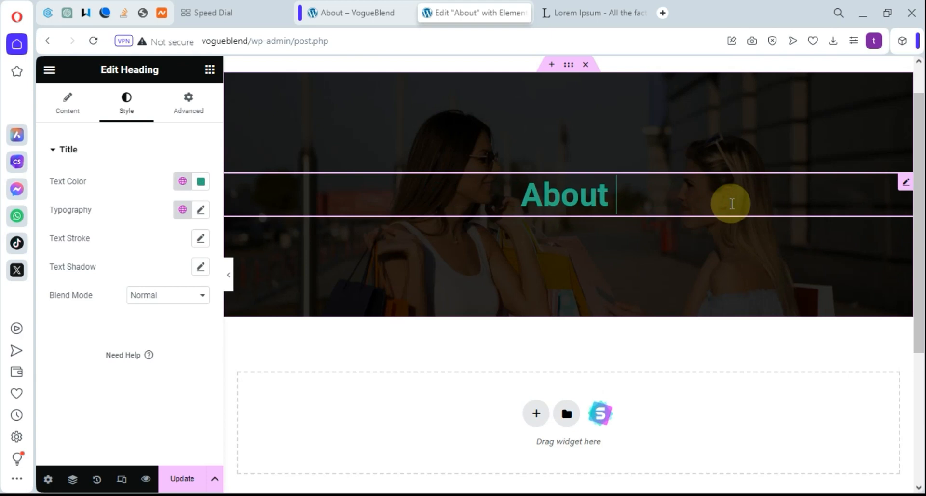
type("V")
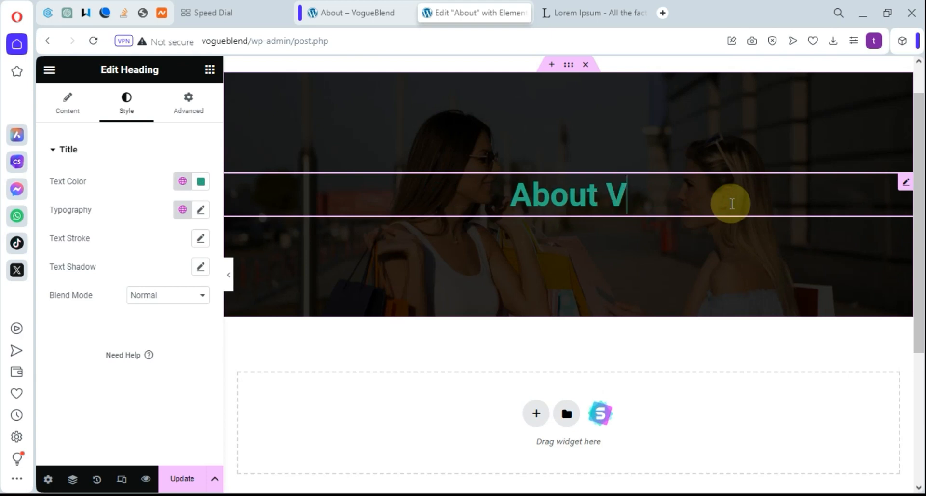
type("ogue")
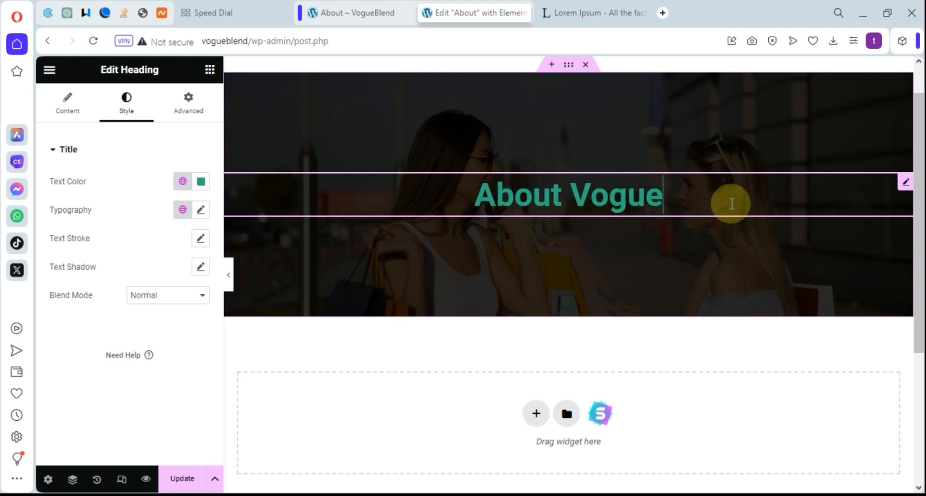
type("Blend")
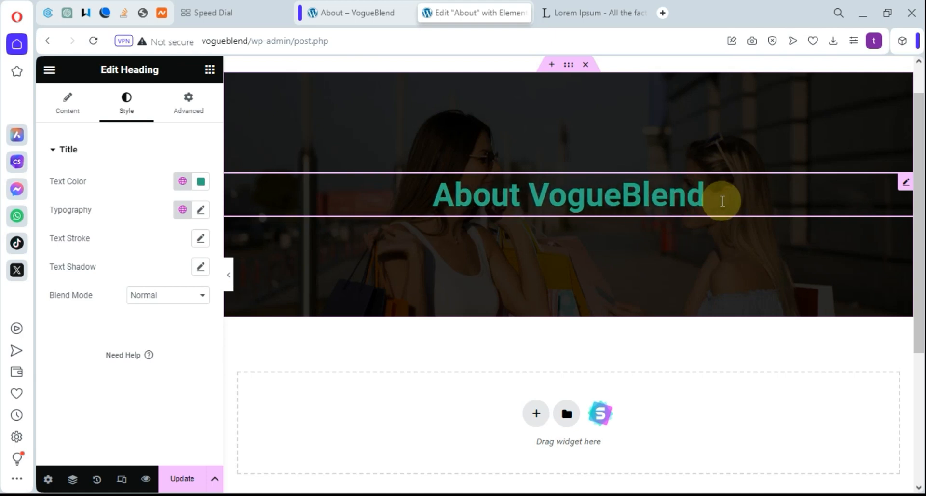
Change the "About VogueBlend" heading's text color from the global theme color to custom white
left_click_drag(735, 201, 656, 197)
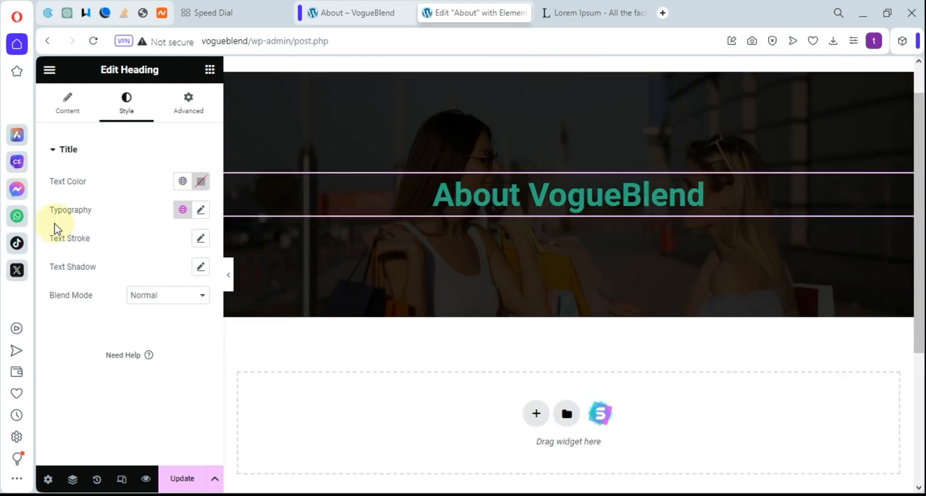
left_click(200, 181)
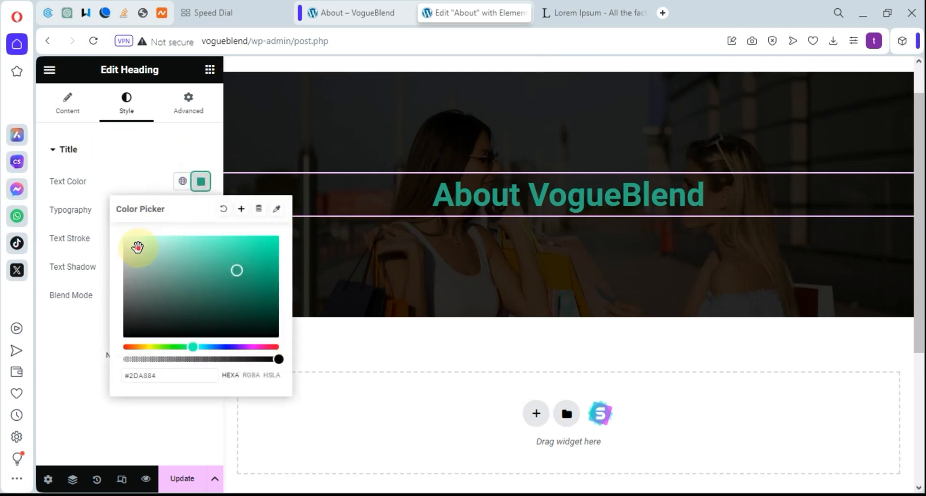
left_click_drag(139, 248, 108, 224)
left_click(387, 399)
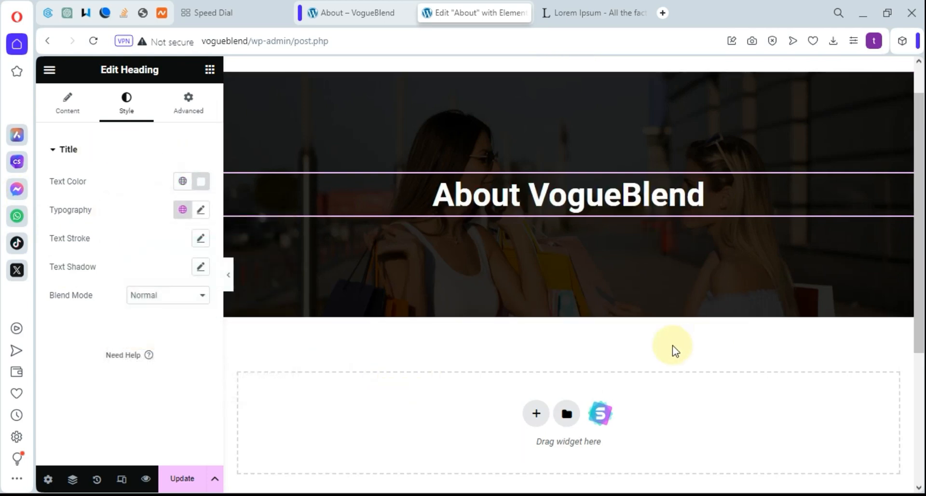
scroll(480, 352, "down", 2)
scroll(560, 313, "up", 2)
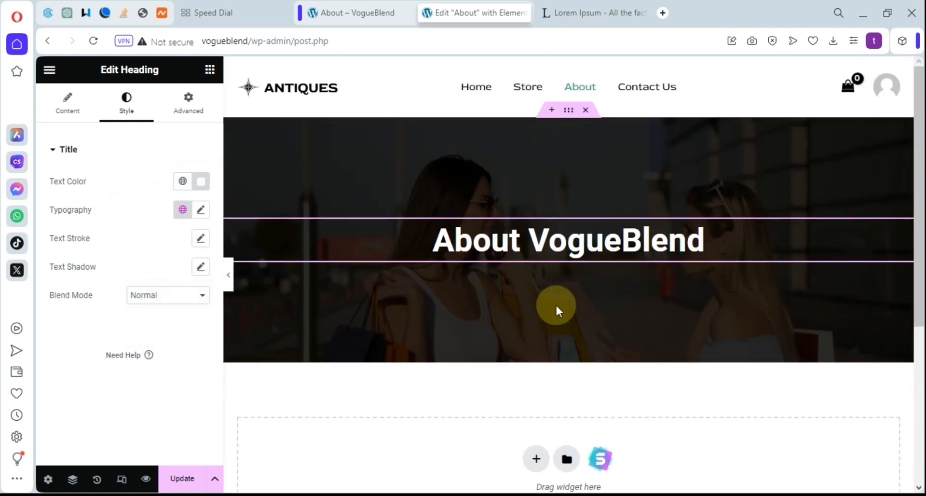
scroll(541, 453, "down", 4)
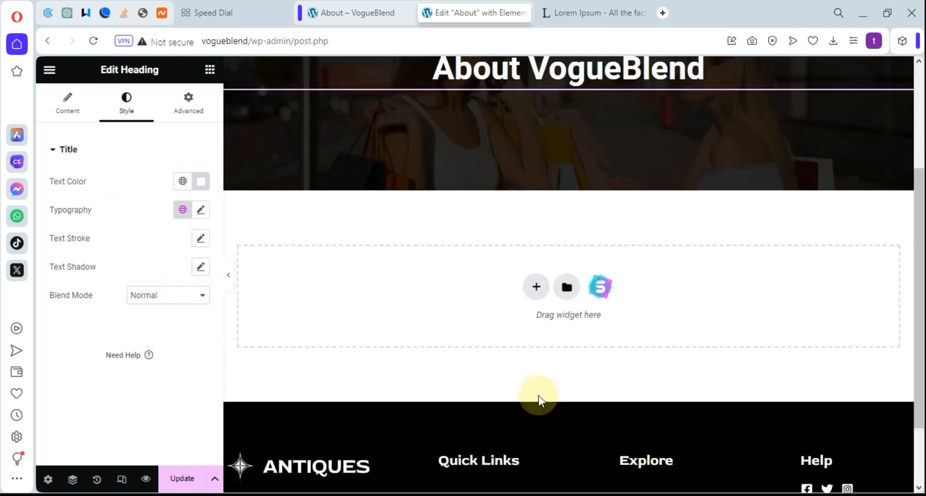
left_click(536, 257)
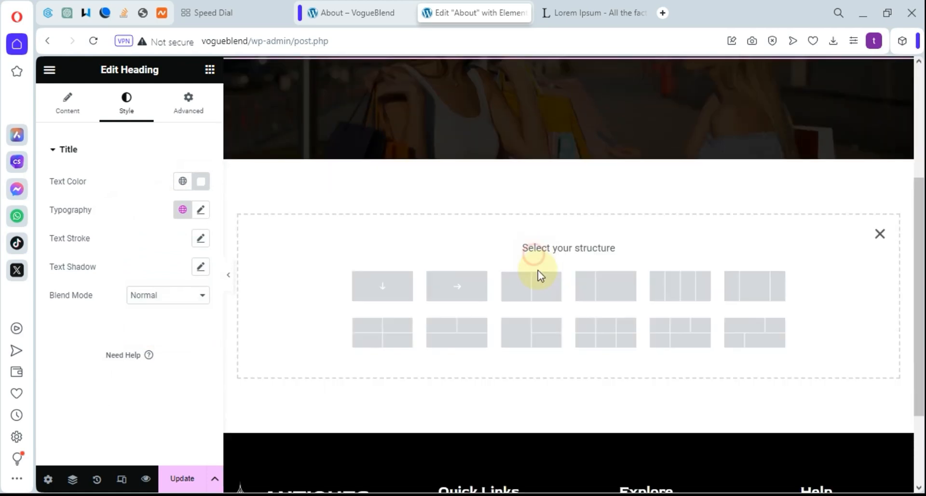
left_click(397, 284)
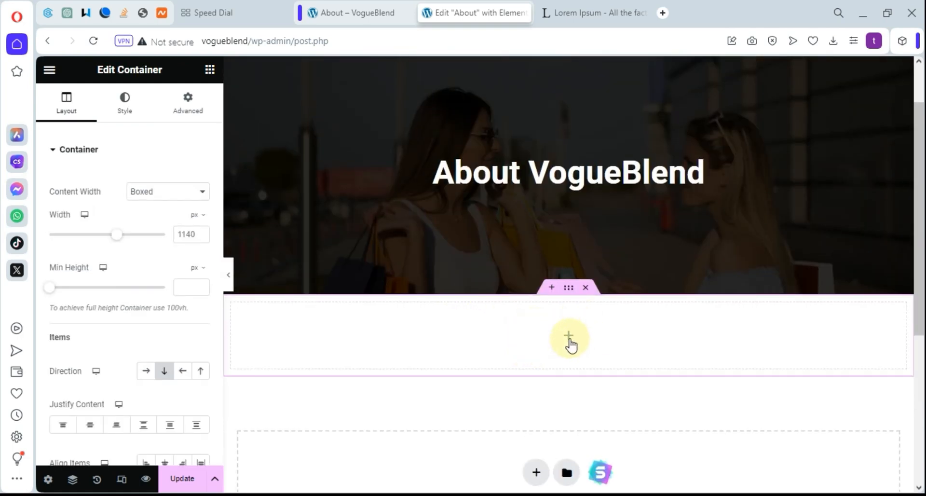
scroll(576, 337, "down", 1)
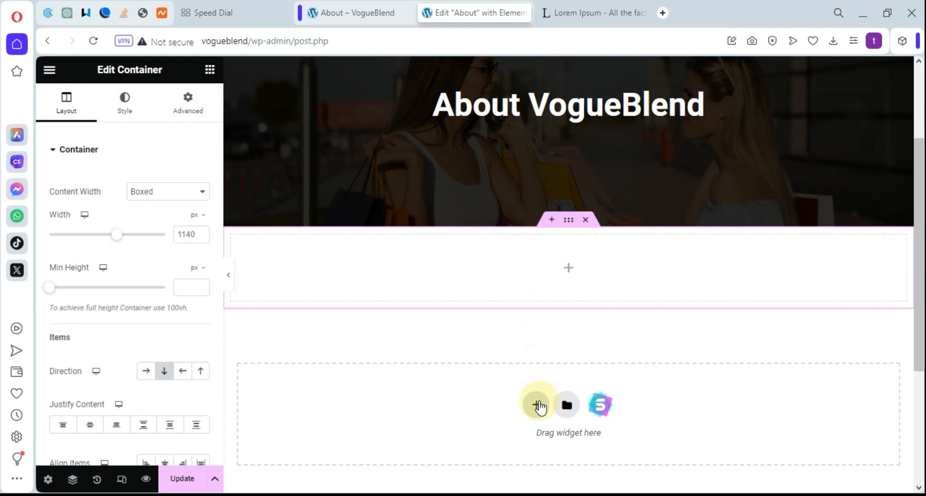
right_click(569, 279)
left_click(603, 477)
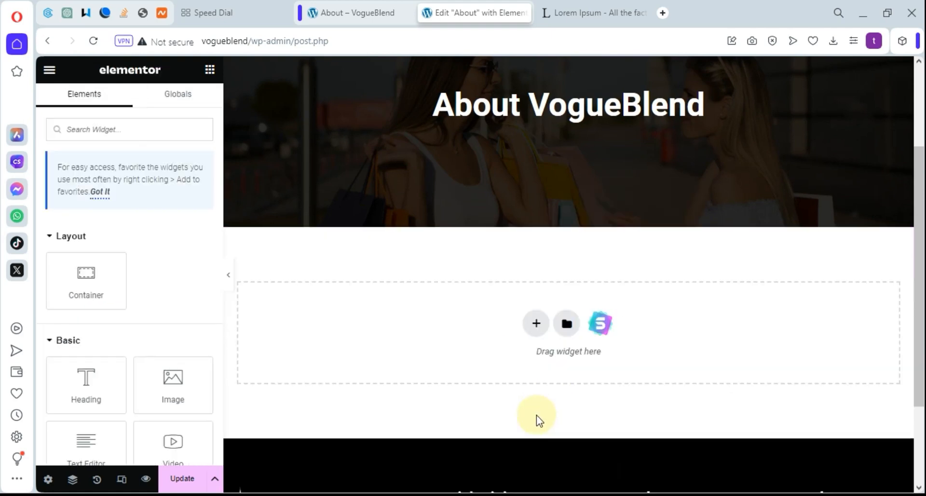
Add a container with two equal side-by-side columns below the banner
left_click(539, 323)
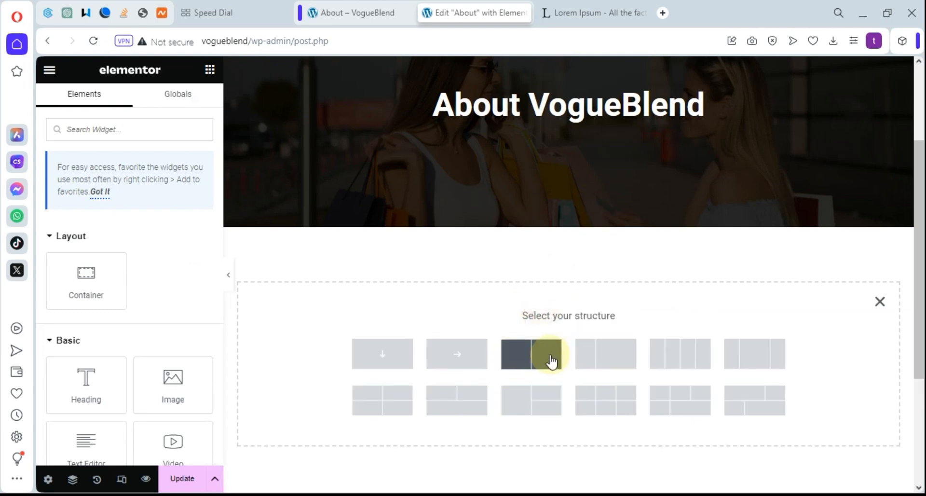
left_click(528, 352)
left_click(438, 280)
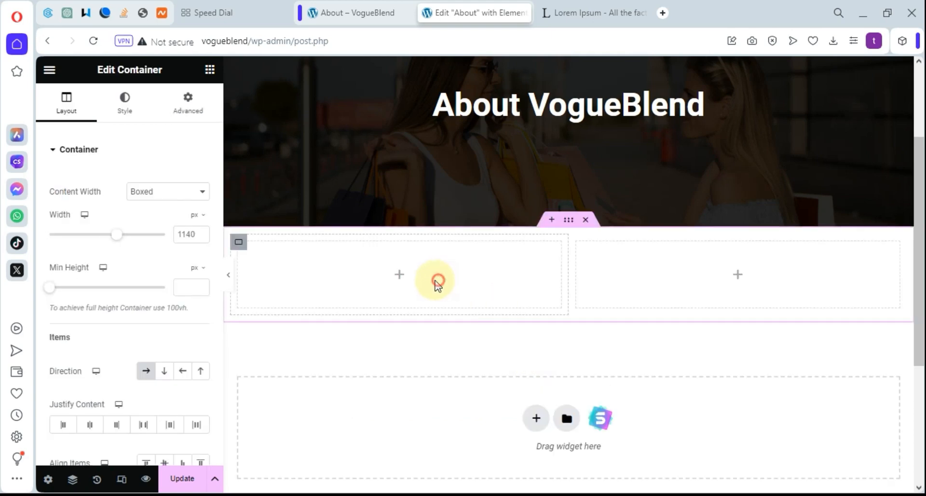
Search the widgets for "image" and place an Image widget in the new container's left column
left_click(393, 279)
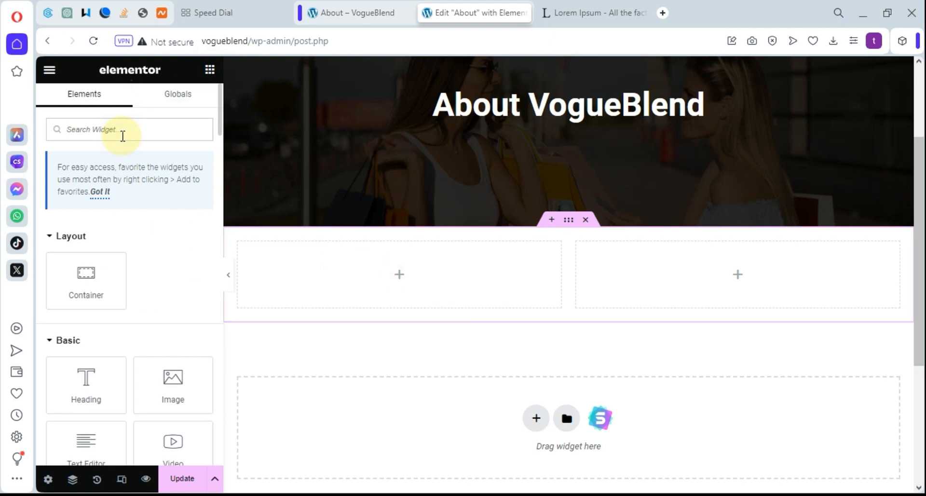
left_click(122, 136)
type("image")
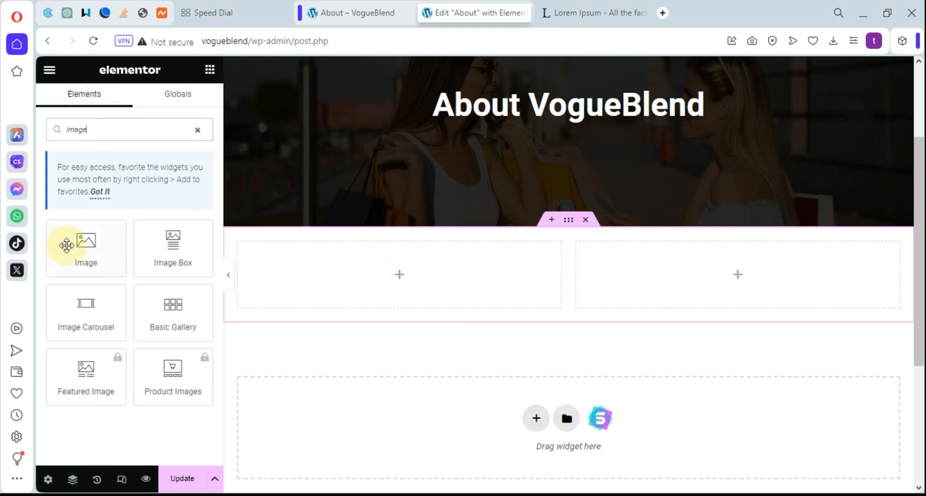
left_click_drag(66, 246, 74, 129)
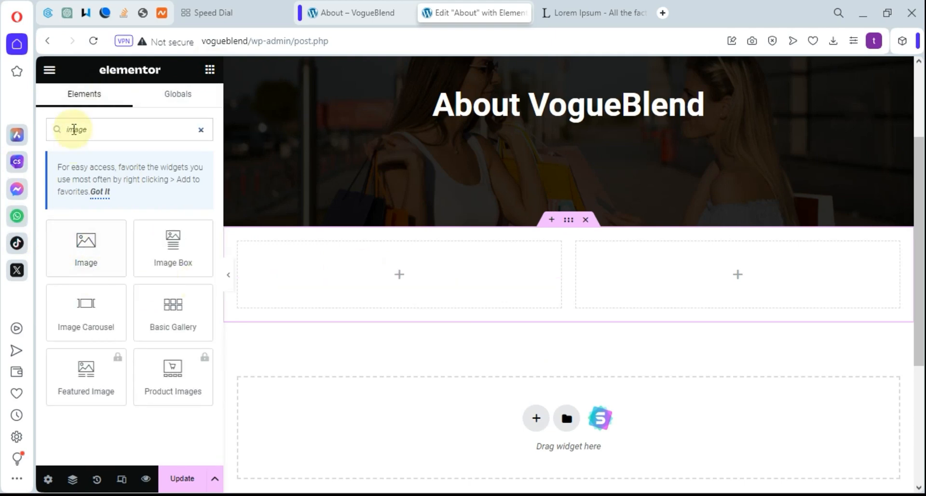
left_click_drag(85, 250, 383, 284)
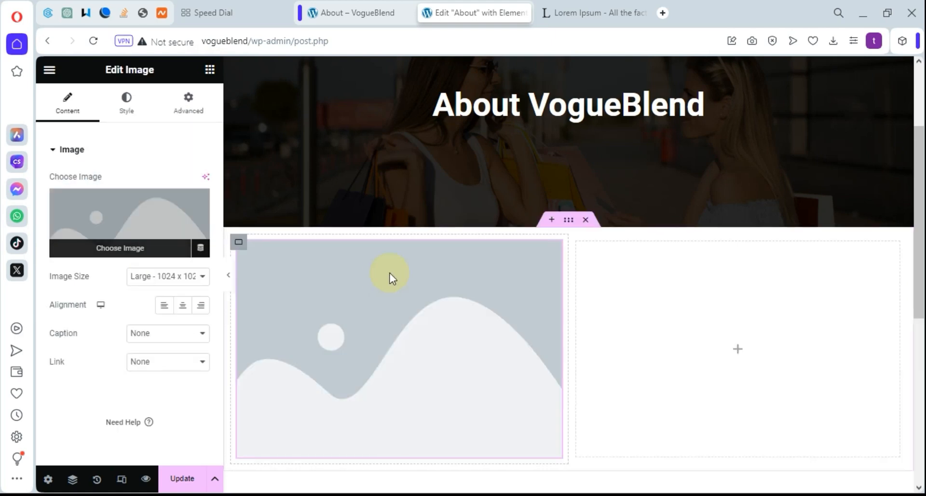
Set the image in the two-column container to banner-05.jpg from the media library
left_click(140, 223)
left_click(886, 94)
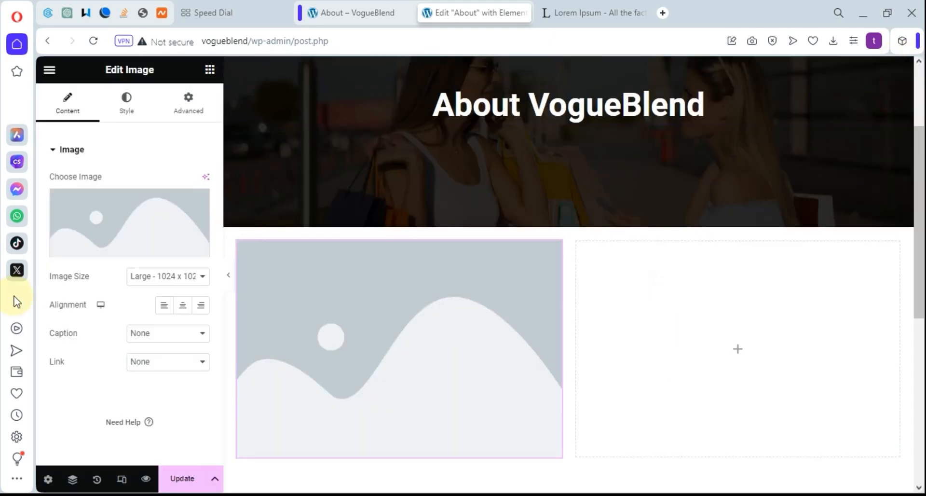
left_click(128, 218)
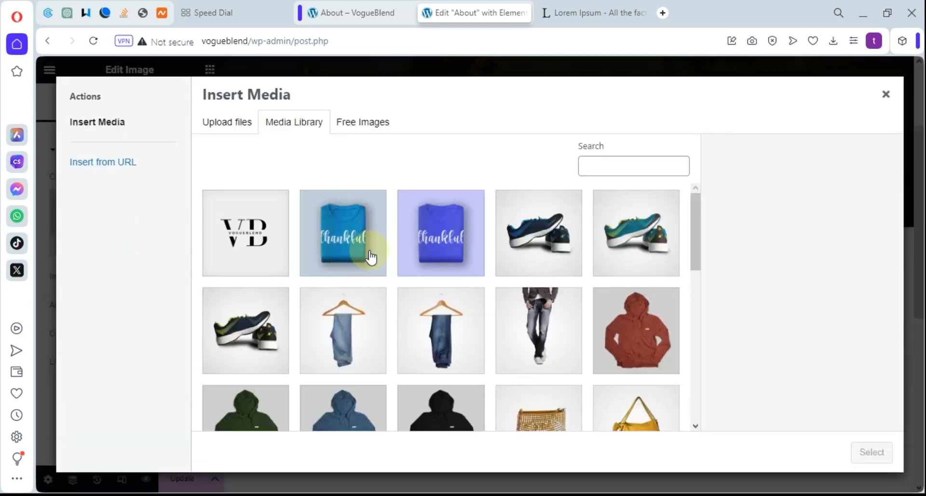
scroll(539, 287, "down", 10)
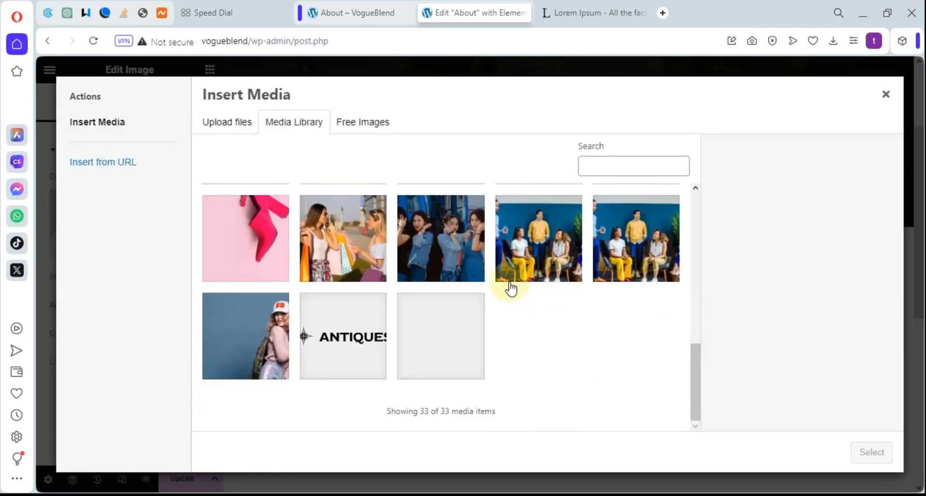
left_click_drag(695, 364, 695, 386)
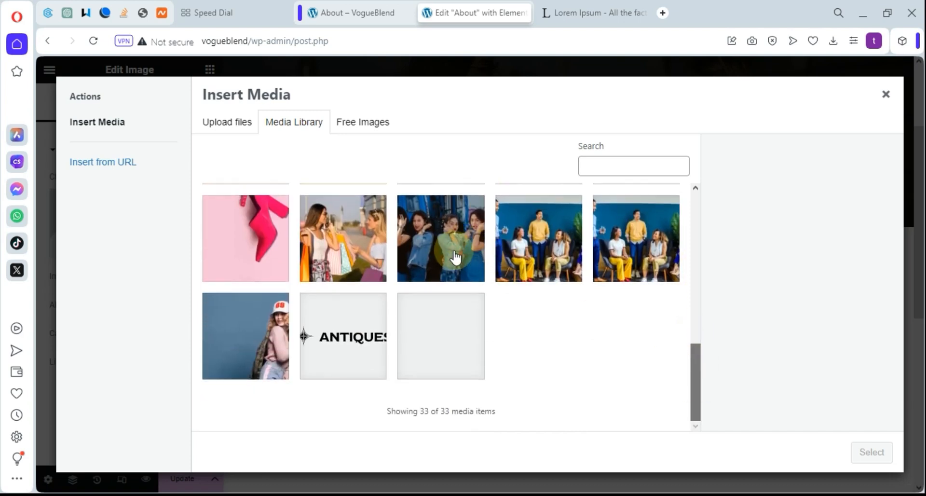
left_click(547, 253)
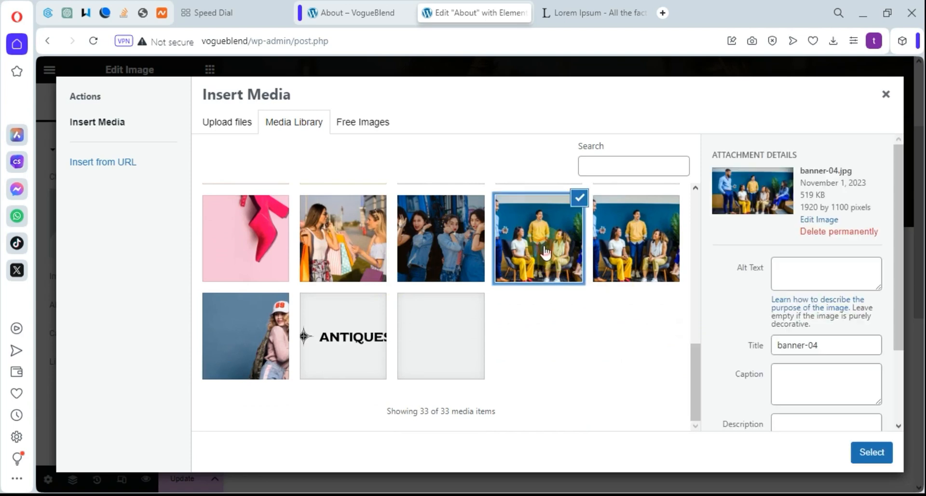
left_click(472, 263)
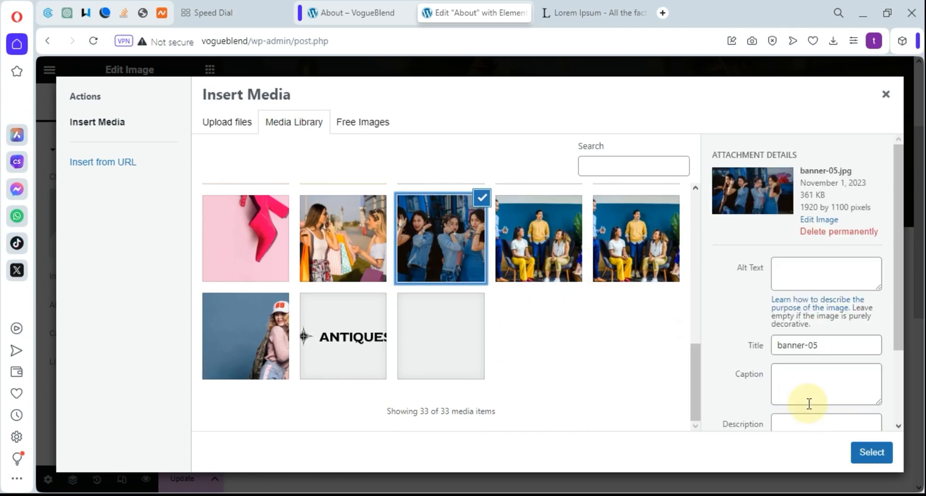
left_click(872, 453)
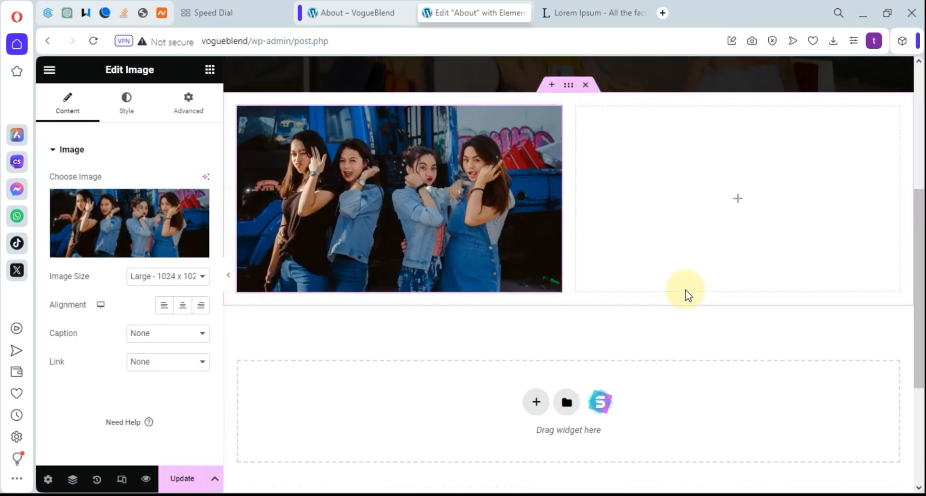
scroll(697, 333, "down", 3)
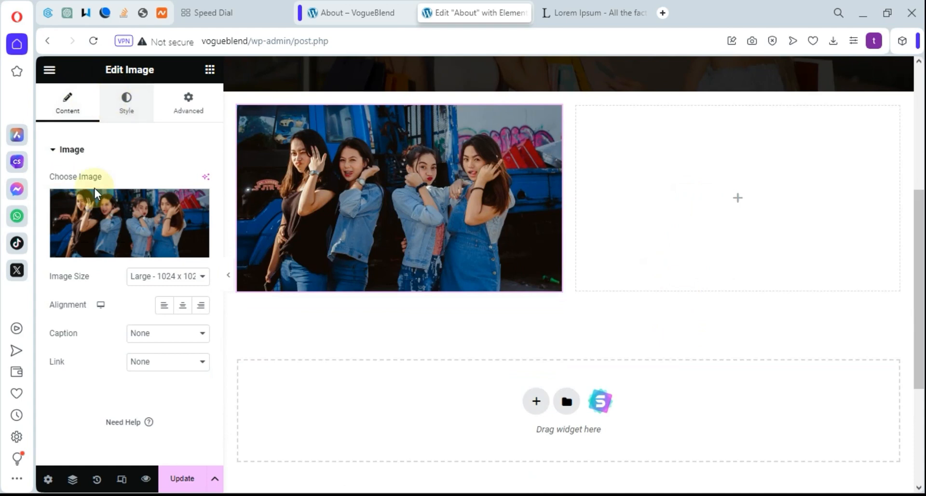
left_click(208, 72)
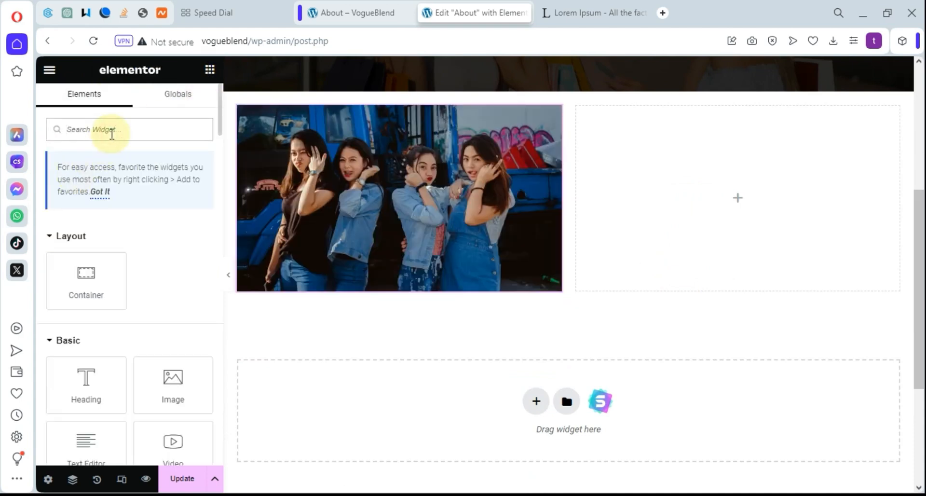
left_click_drag(89, 439, 363, 372)
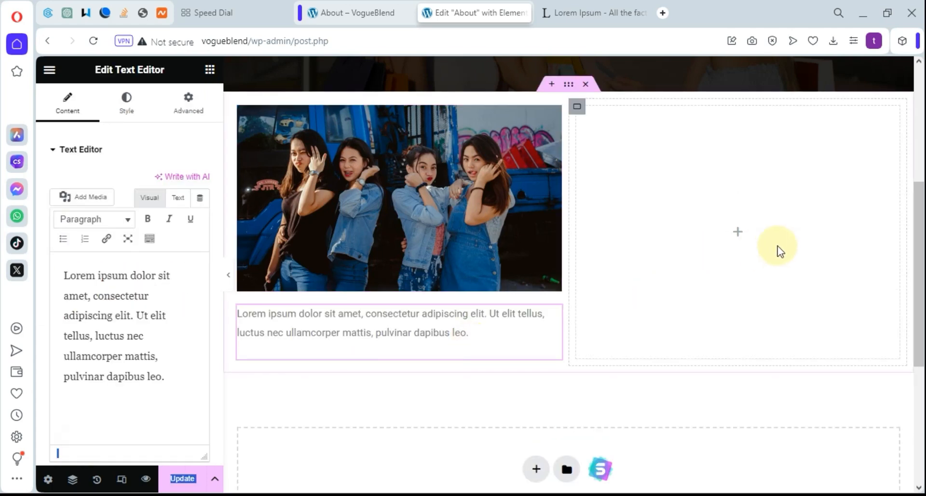
right_click(485, 330)
left_click(514, 477)
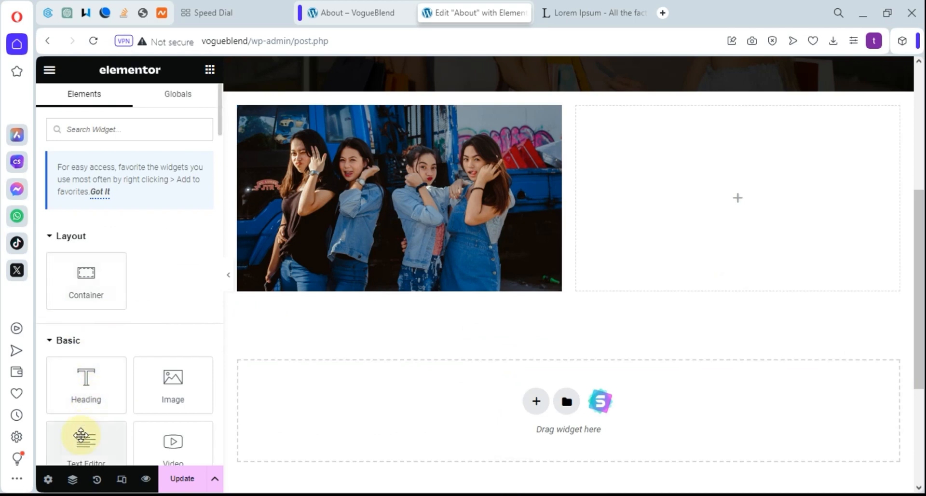
Place a Text Editor widget in the empty column beside the image, with a Heading widget above it reading "VogueBlend"
left_click_drag(79, 439, 759, 186)
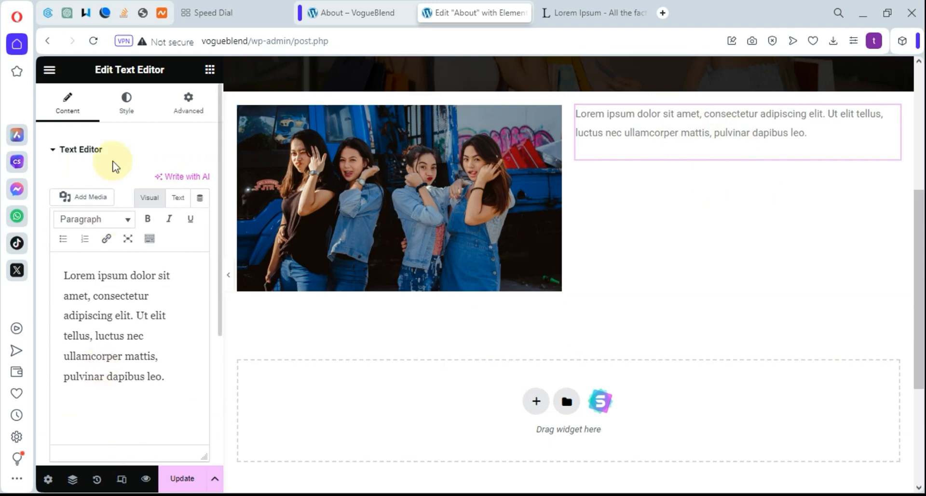
left_click(63, 98)
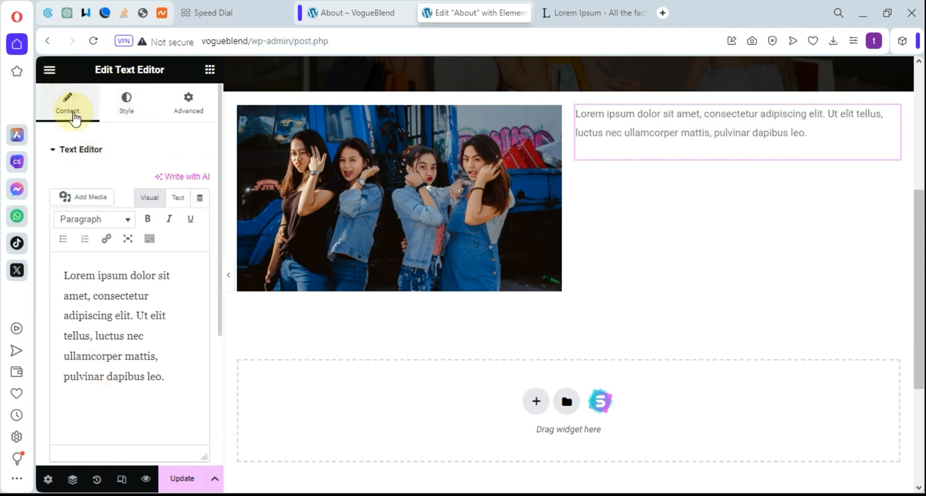
left_click(209, 69)
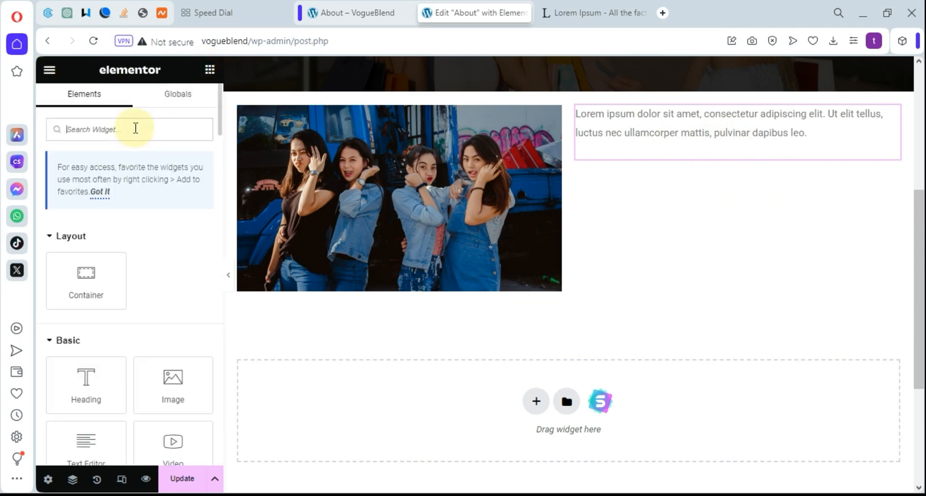
type("h")
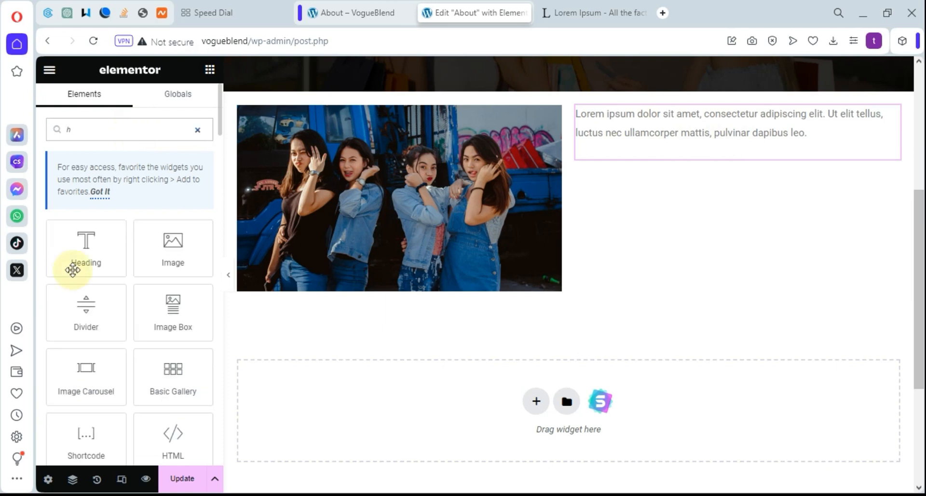
left_click_drag(83, 238, 725, 110)
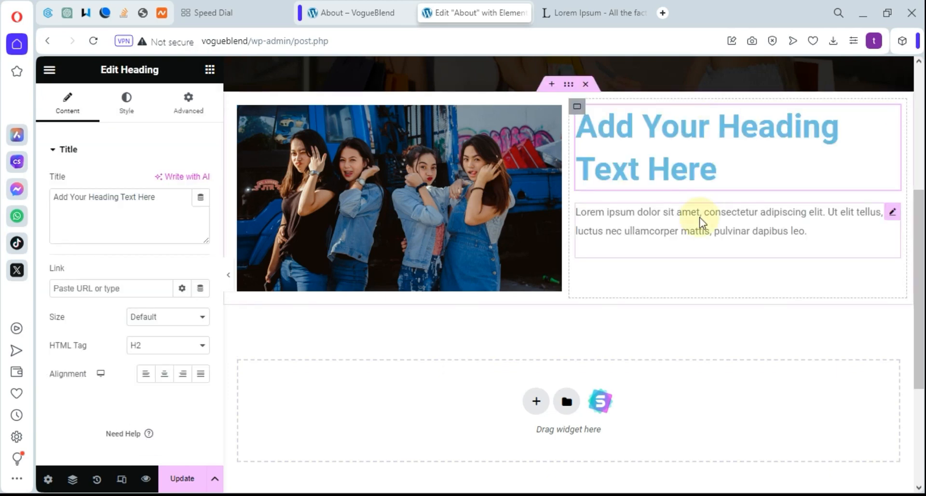
left_click_drag(727, 175, 580, 118)
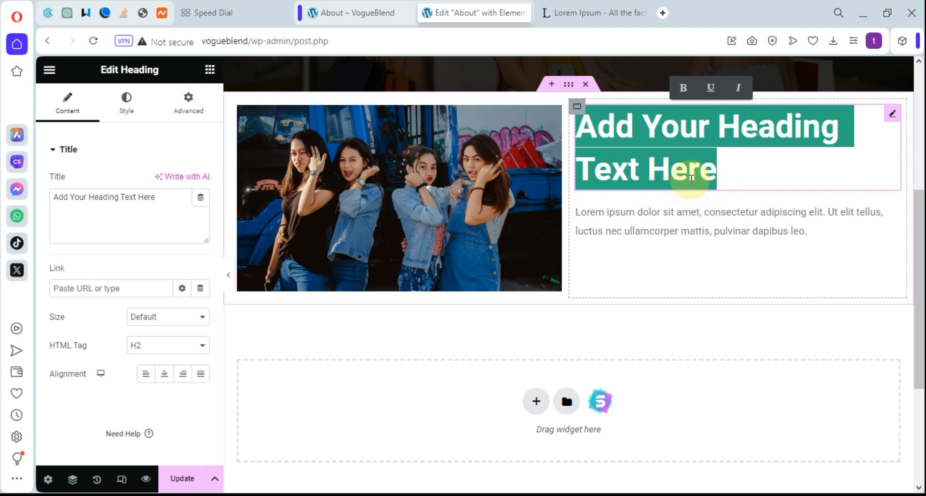
type("VogueBlend")
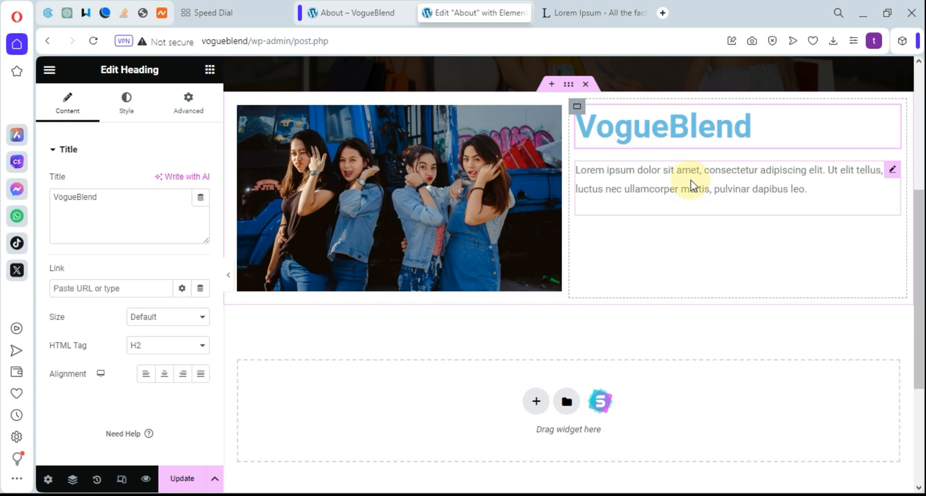
Switch to lipsum.com and copy the whole paragraph under "Why do we use it?"
left_click(693, 185)
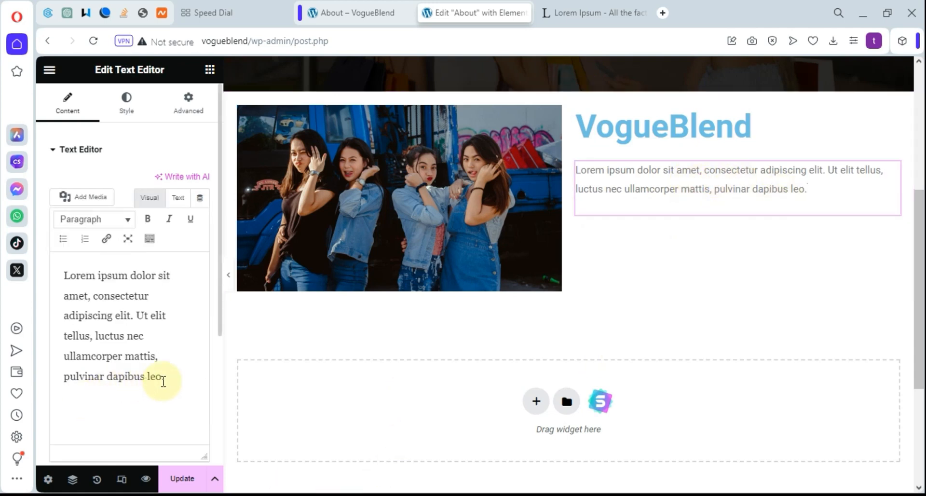
left_click(582, 16)
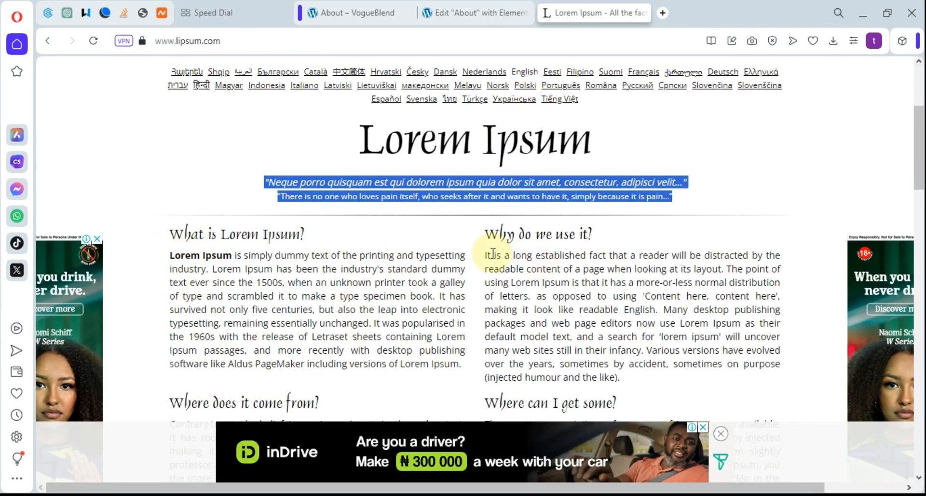
left_click_drag(484, 258, 641, 323)
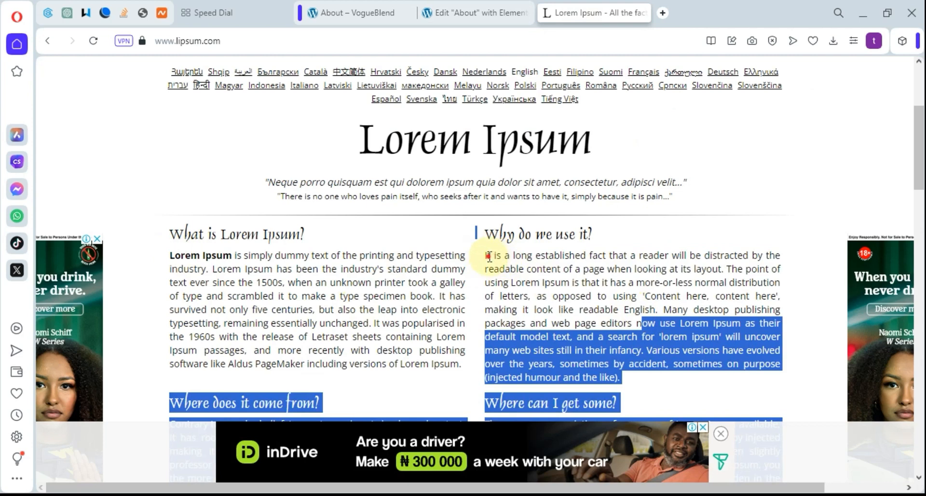
left_click(489, 257)
left_click_drag(485, 257, 562, 286)
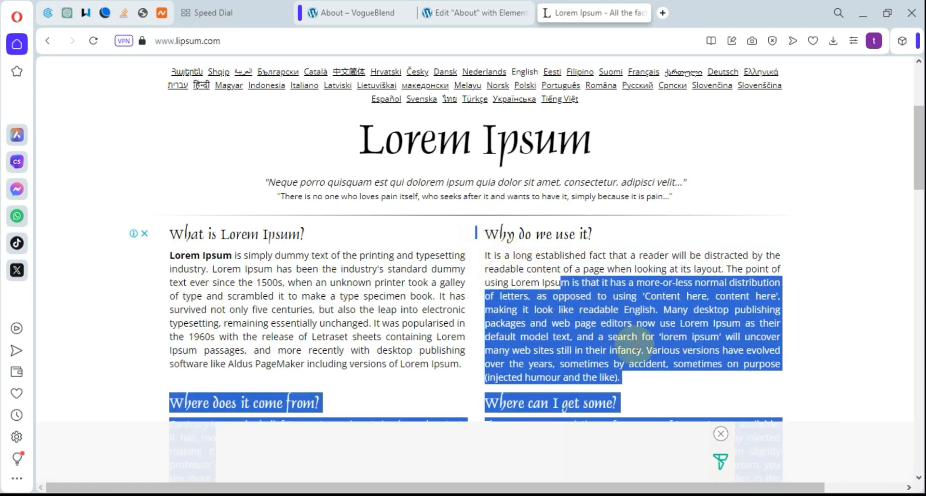
left_click(630, 379)
left_click_drag(618, 379, 485, 253)
key("ctrl+c")
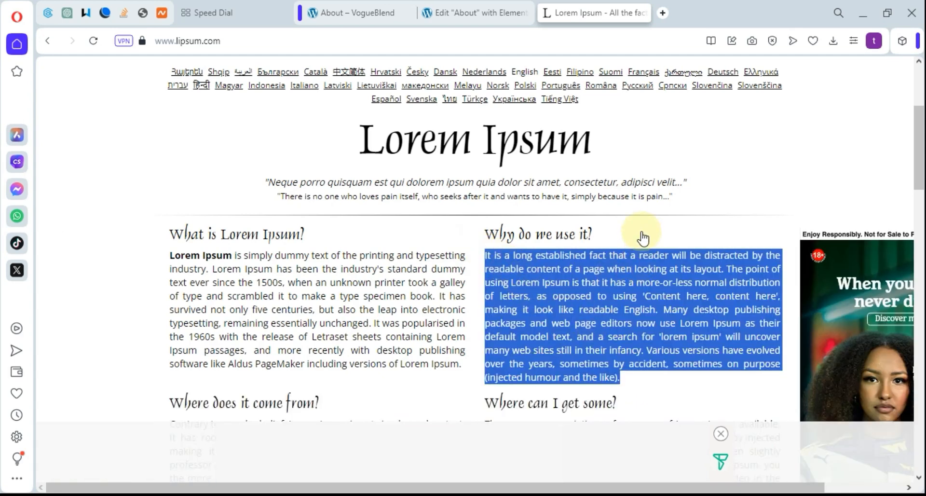
Return to the Elementor editor, replace the placeholder text below the VogueBlend heading with the copied paragraph, and update the page
left_click(495, 10)
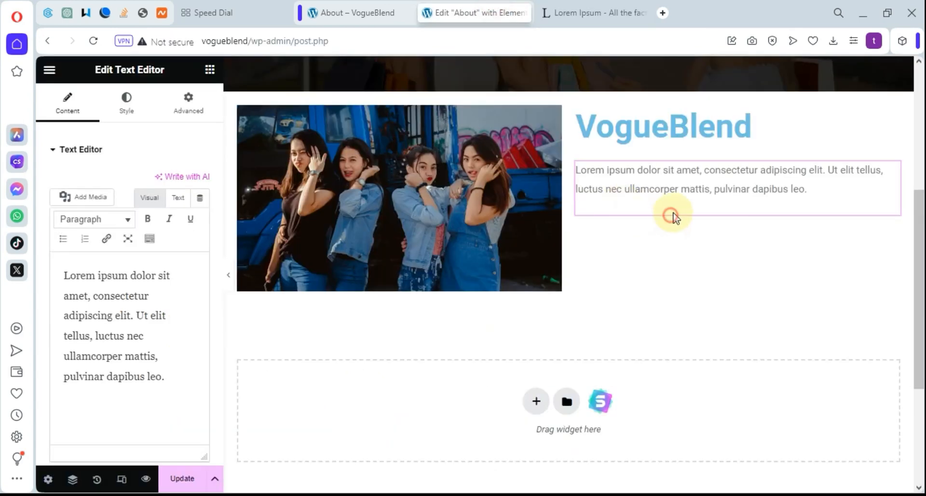
left_click(154, 371)
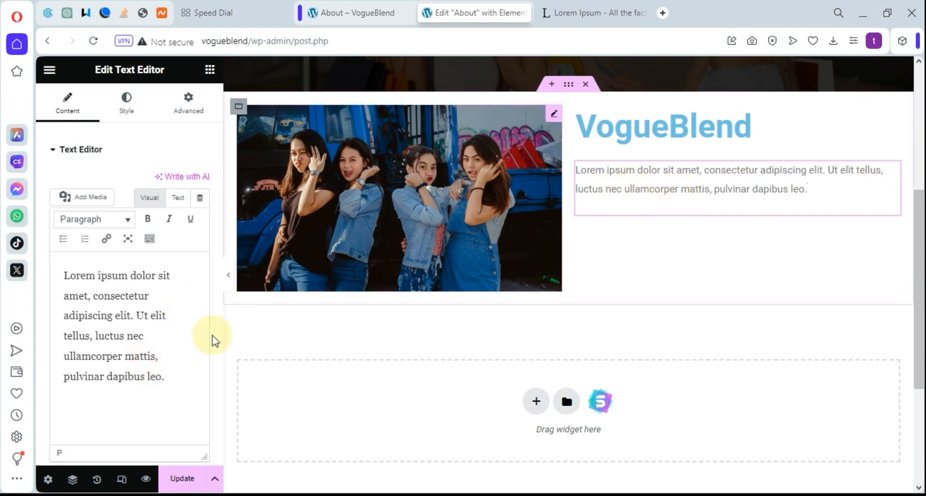
left_click(129, 376)
key("ctrl+a")
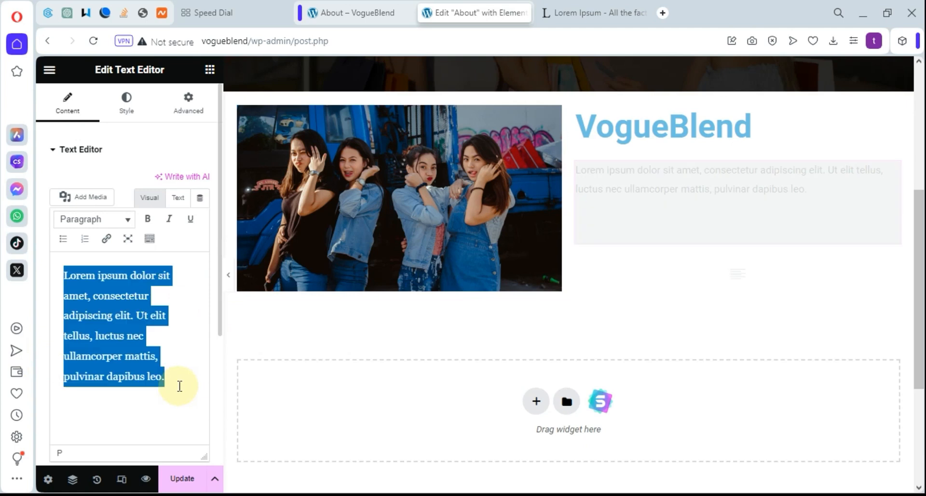
key("ctrl+v")
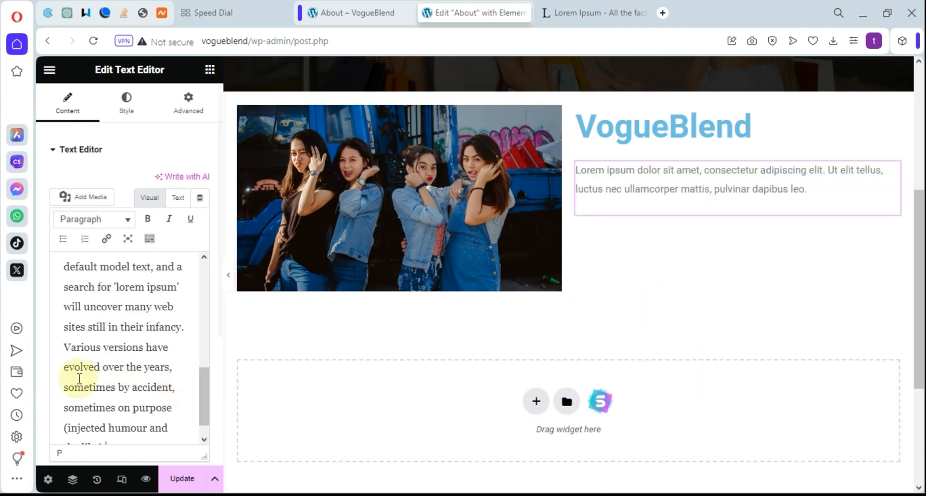
left_click_drag(205, 387, 193, 424)
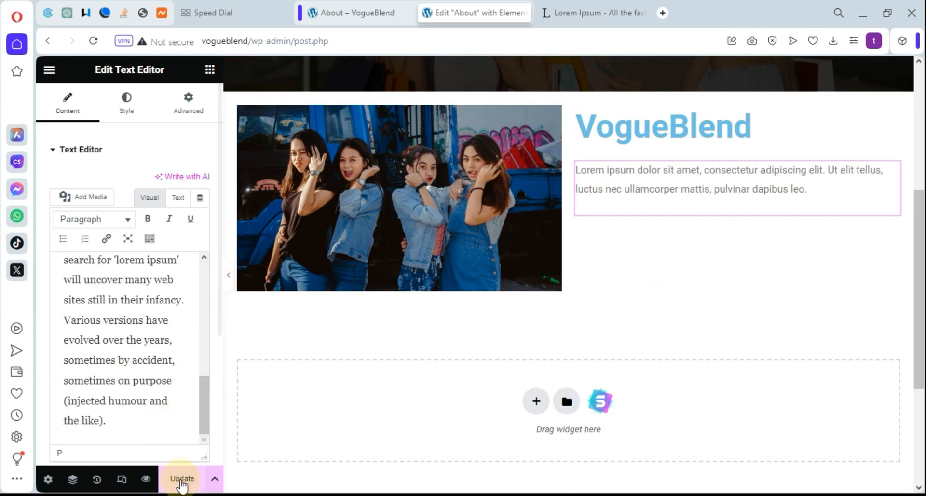
left_click(182, 479)
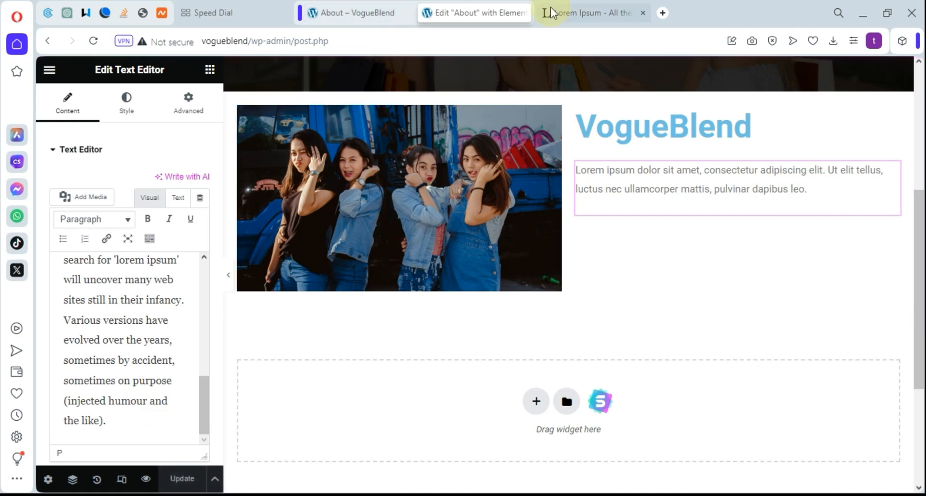
left_click(818, 190)
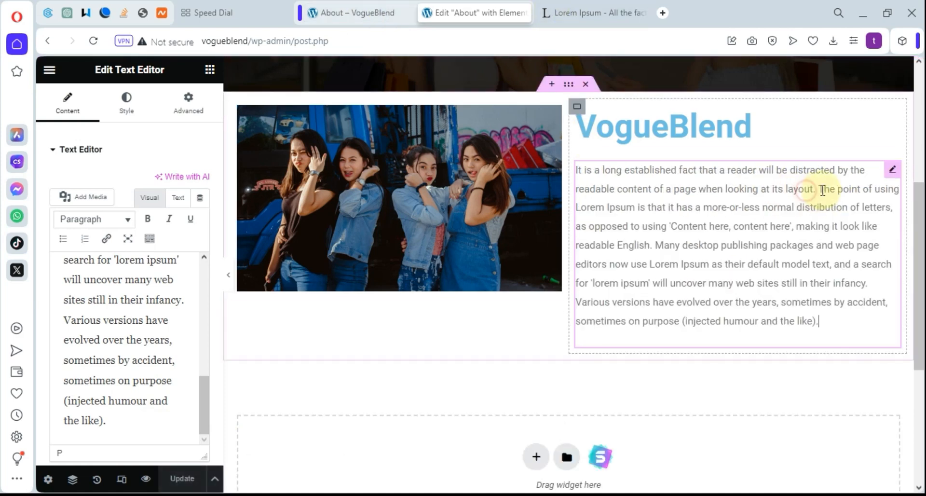
left_click(551, 378)
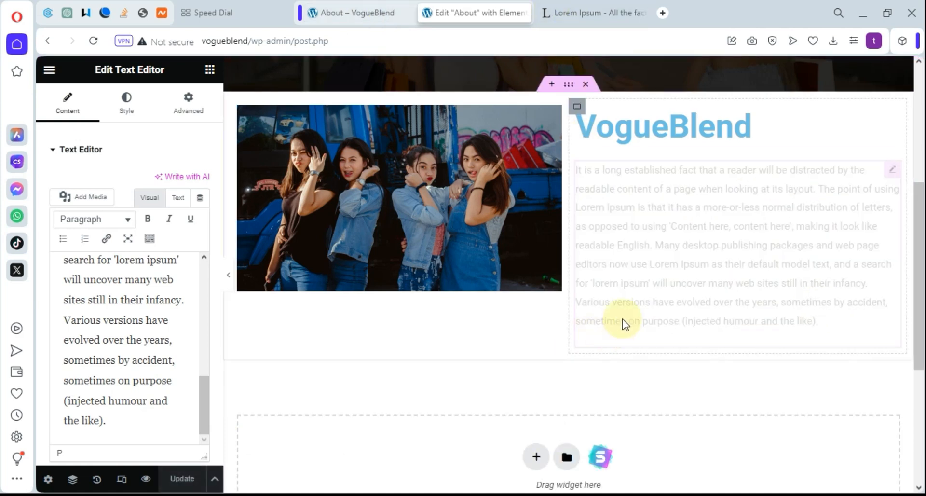
Try a 15 px top margin on the VogueBlend heading with unlinked margin values, and reset it to 0
left_click(663, 139)
scroll(531, 230, "up", 6)
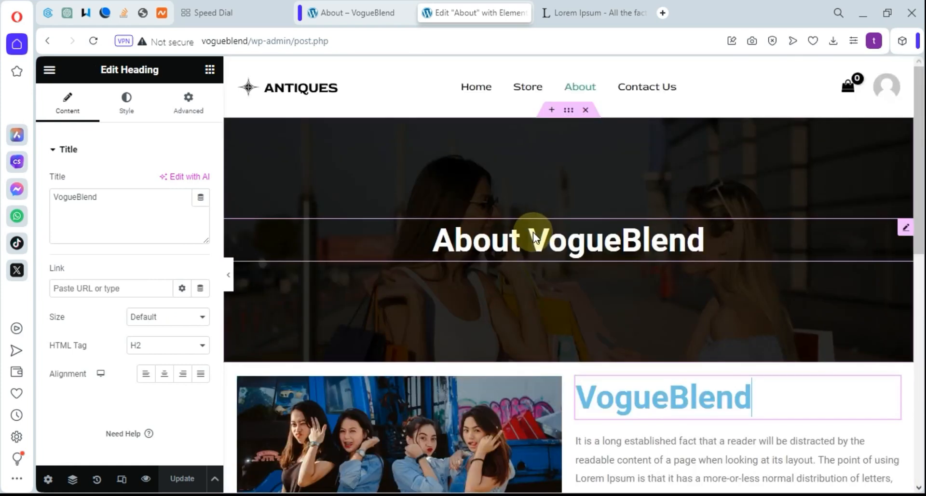
scroll(533, 232, "down", 2)
scroll(537, 238, "down", 1)
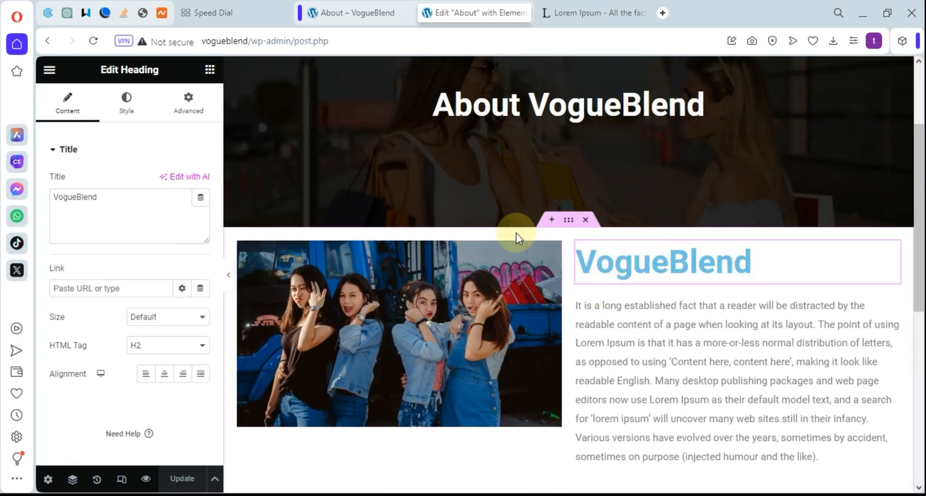
scroll(409, 334, "down", 2)
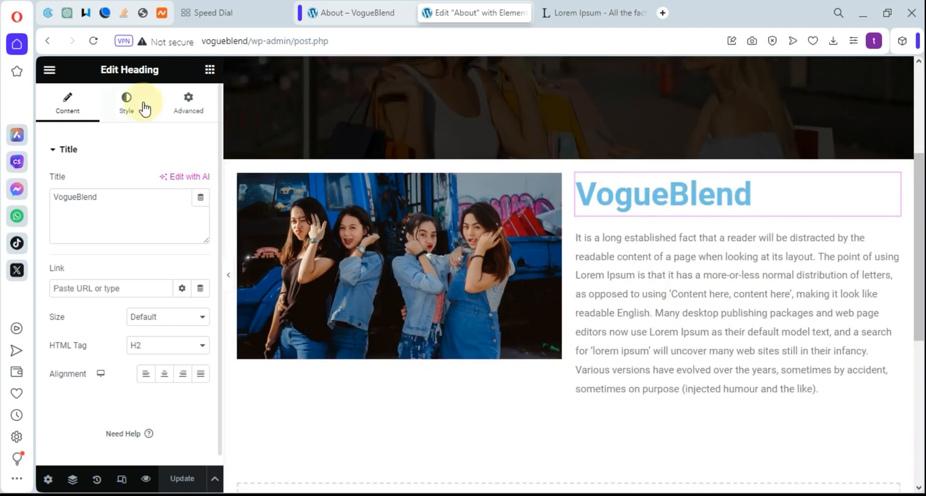
left_click(186, 104)
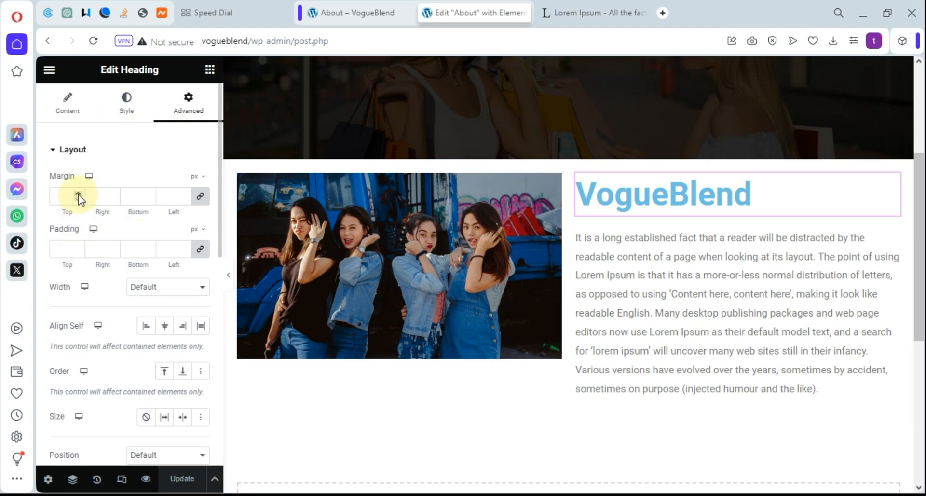
left_click(199, 198)
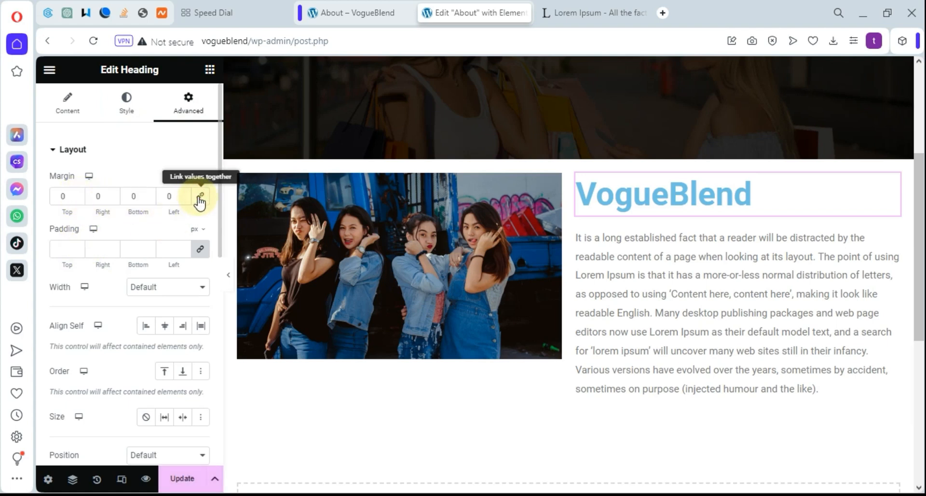
left_click(79, 193)
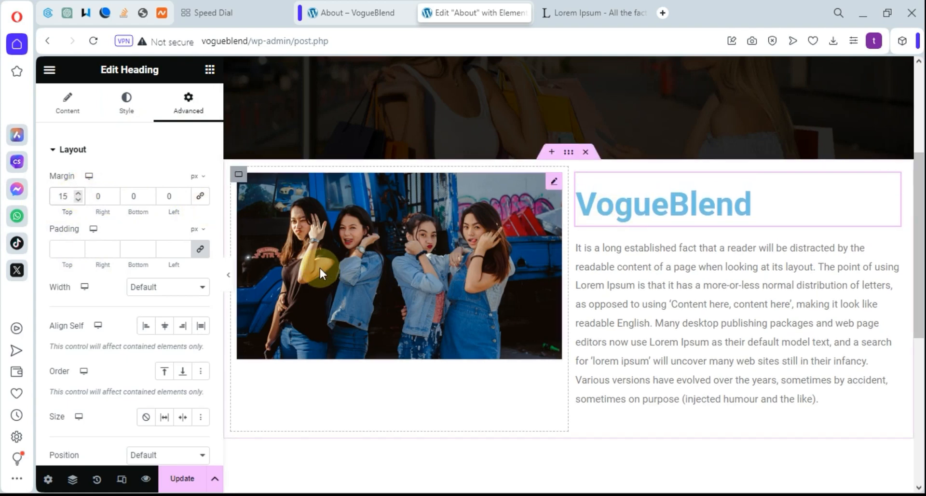
left_click(78, 200)
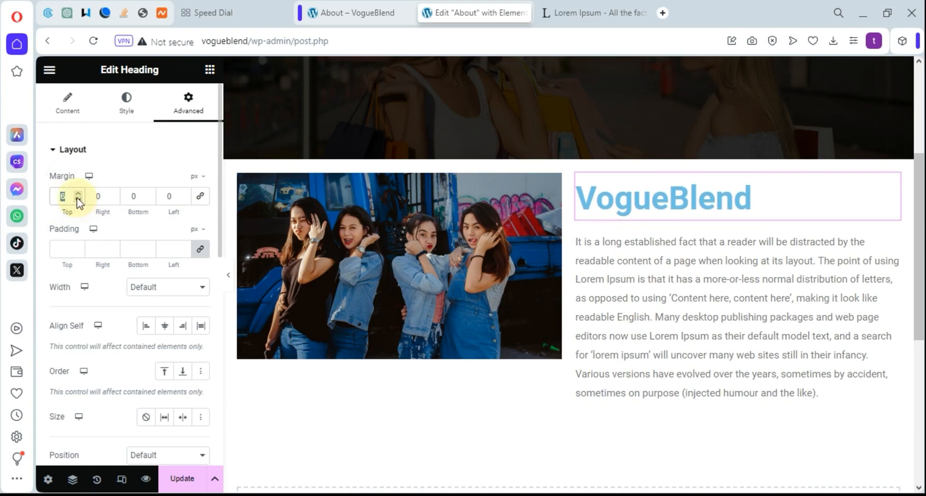
scroll(621, 205, "up", 1)
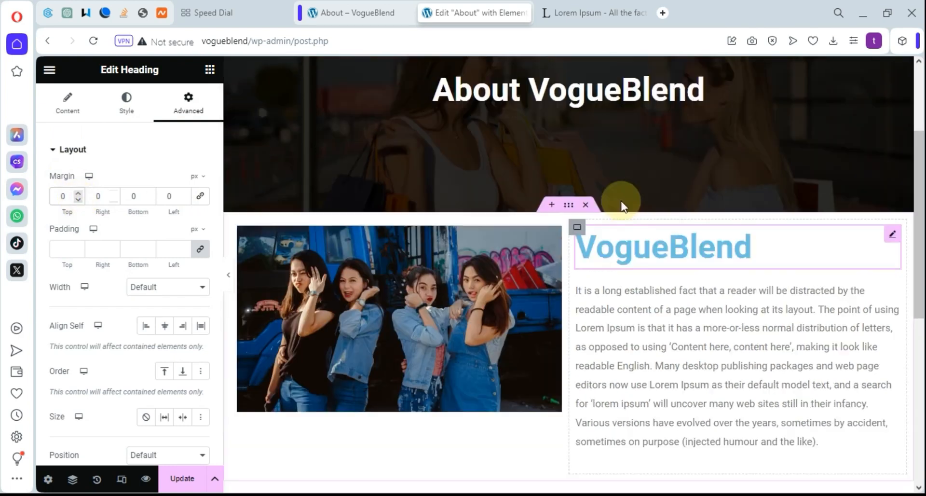
scroll(600, 333, "up", 3)
scroll(606, 290, "down", 3)
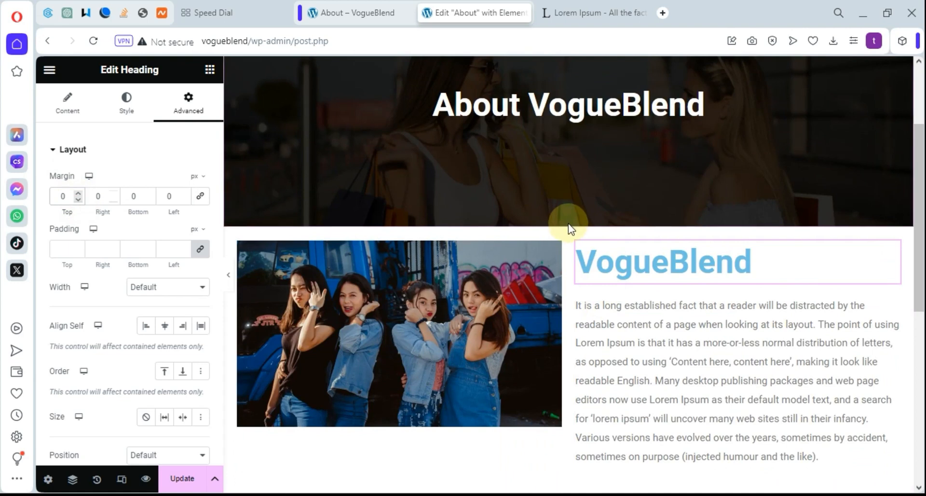
Unlink the margin values of the two-column container and set its top and bottom margins to 40 px
left_click(569, 223)
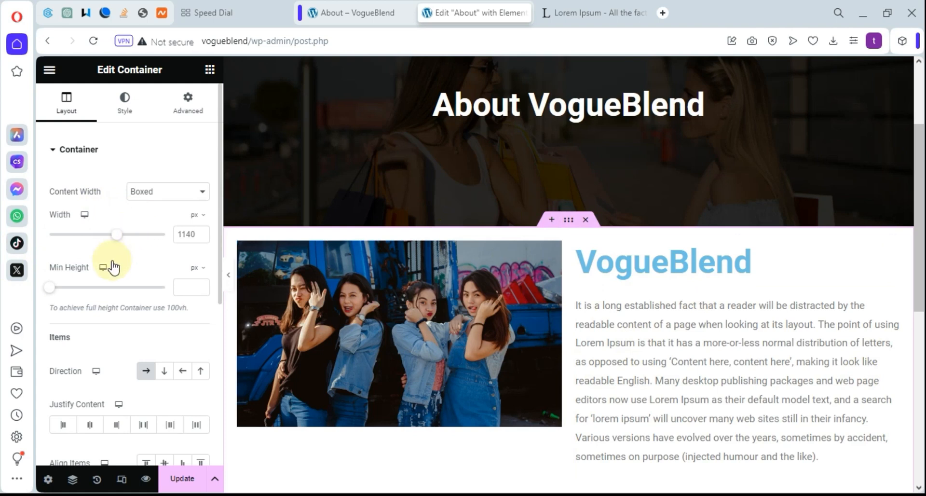
scroll(94, 269, "down", 3)
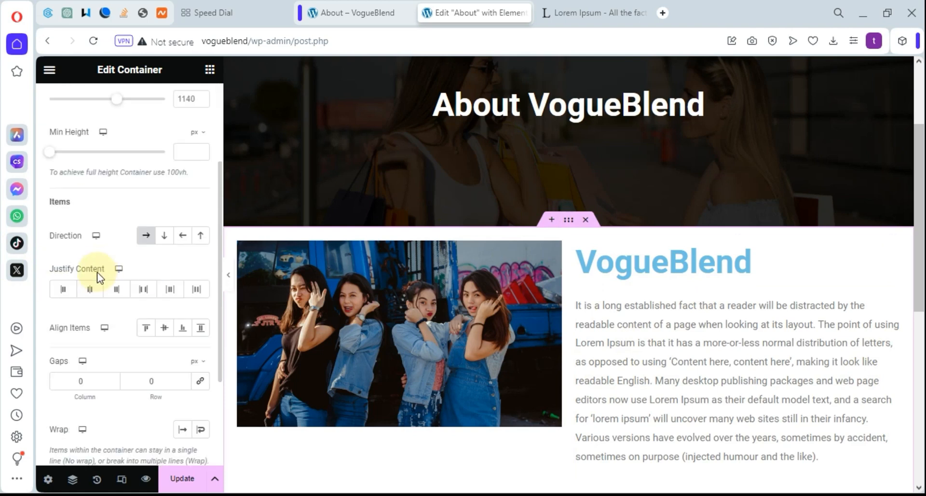
scroll(128, 137, "up", 3)
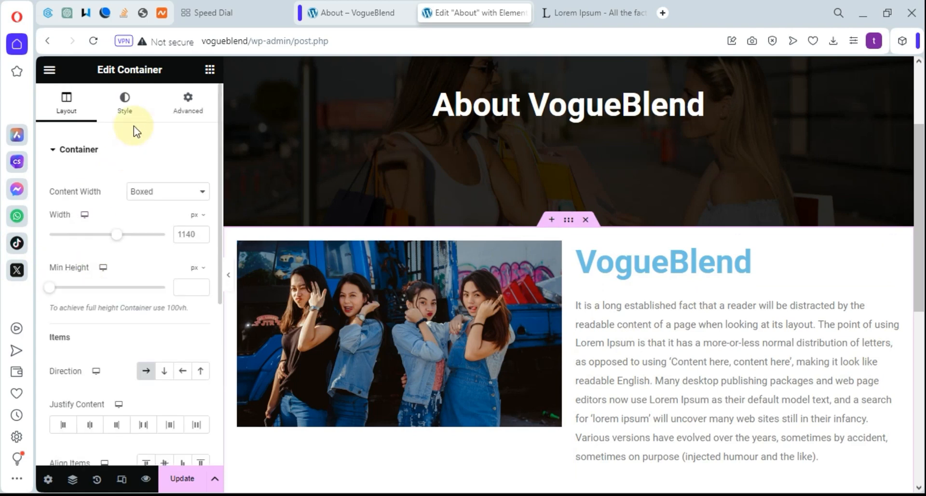
left_click(188, 102)
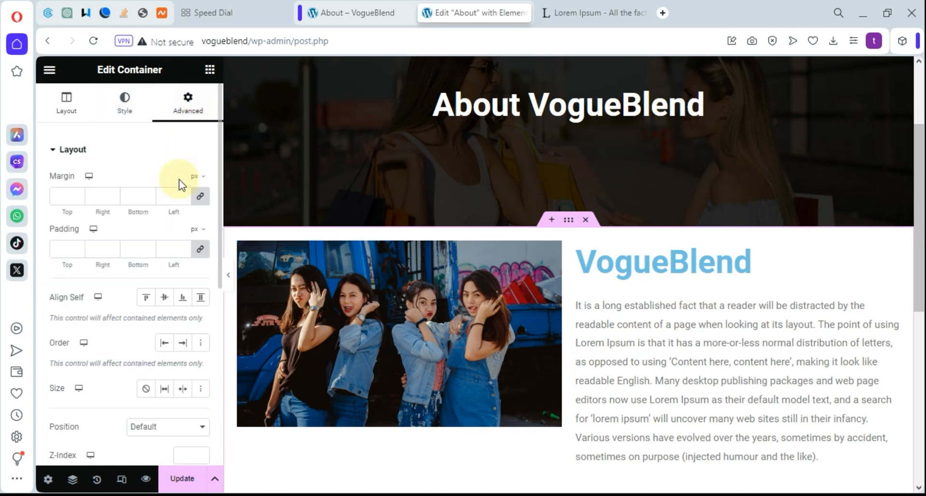
left_click(200, 197)
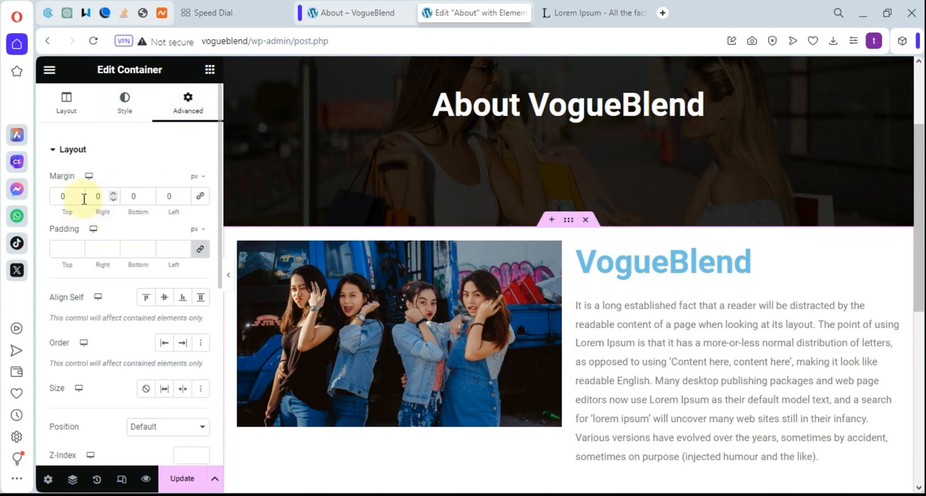
left_click(80, 193)
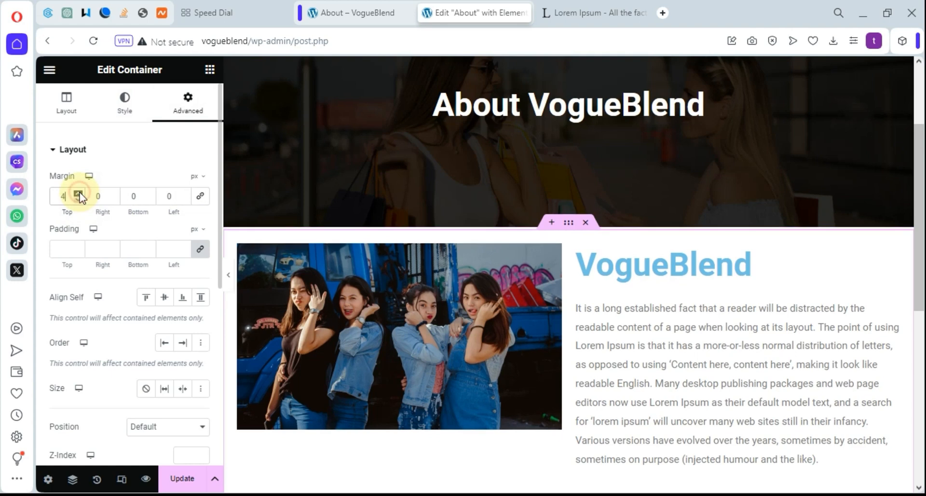
left_click_drag(80, 193, 83, 196)
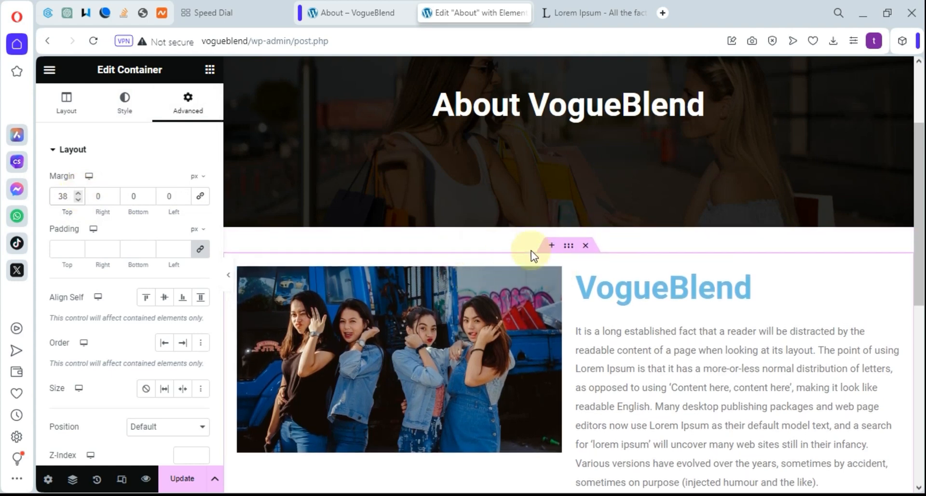
scroll(579, 300, "down", 4)
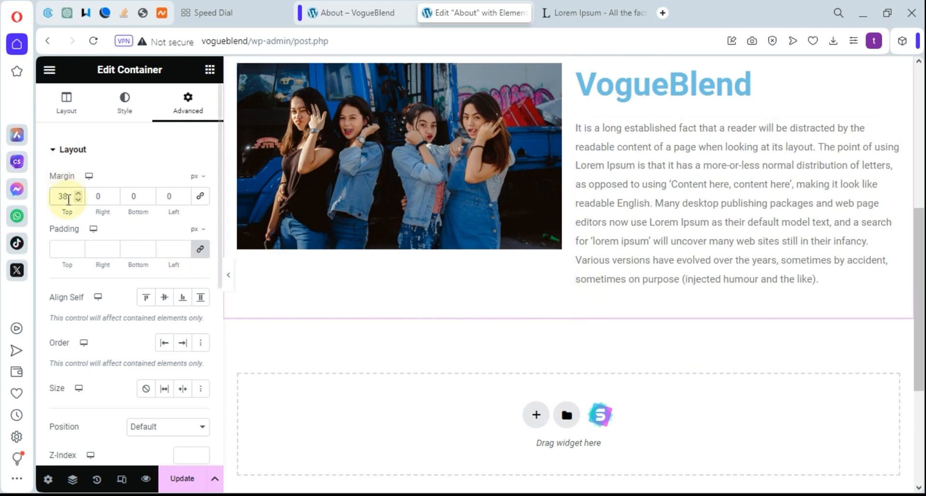
left_click(77, 194)
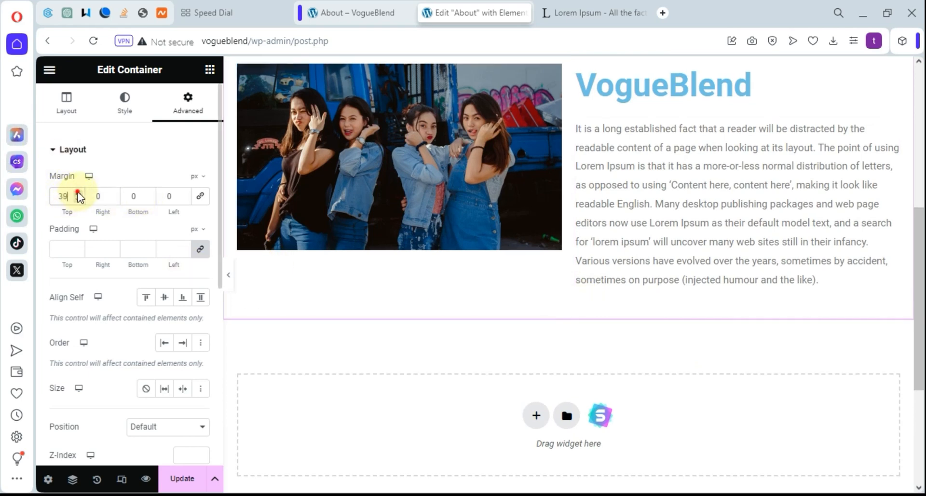
left_click(76, 194)
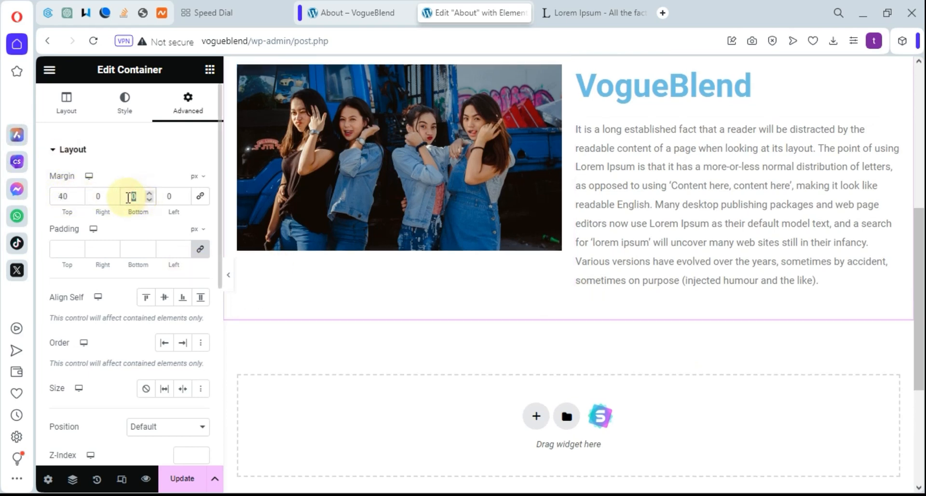
left_click(136, 202)
type("40")
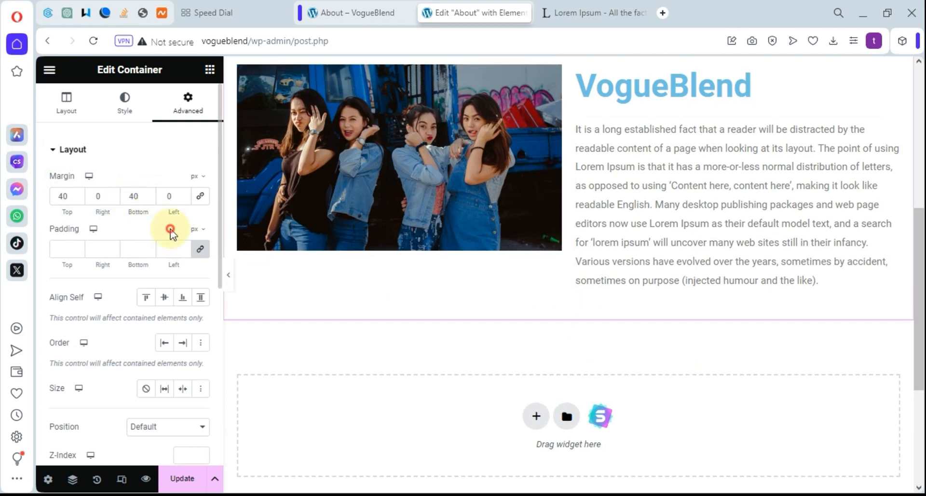
Check the spacing across the whole About page and update the page
scroll(628, 357, "up", 5)
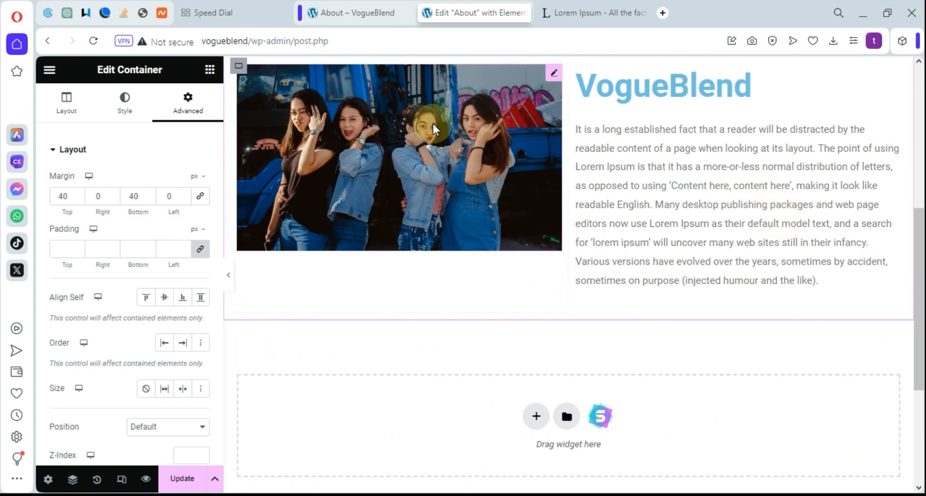
scroll(352, 265, "up", 2)
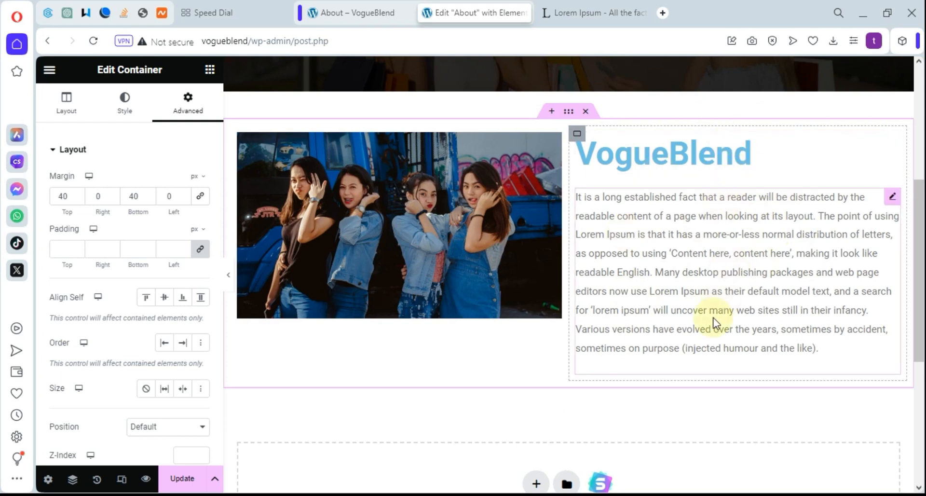
scroll(628, 309, "down", 4)
scroll(599, 303, "down", 4)
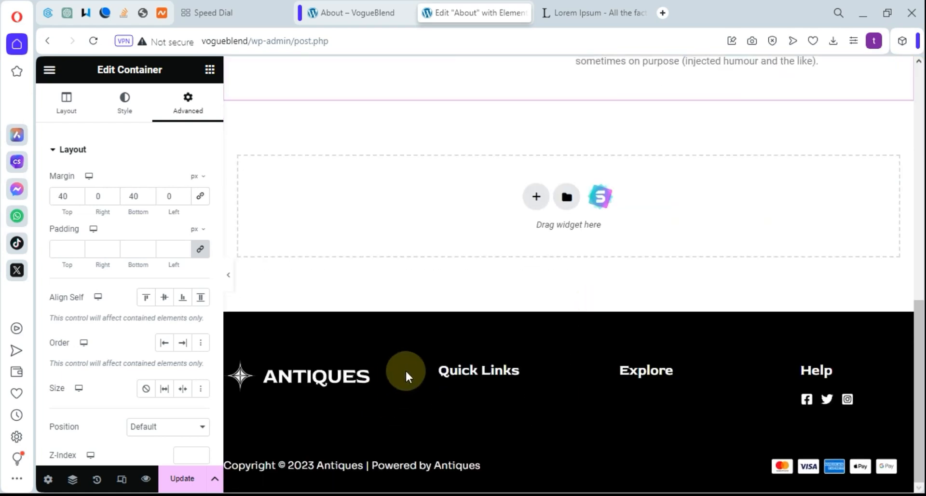
scroll(669, 357, "up", 12)
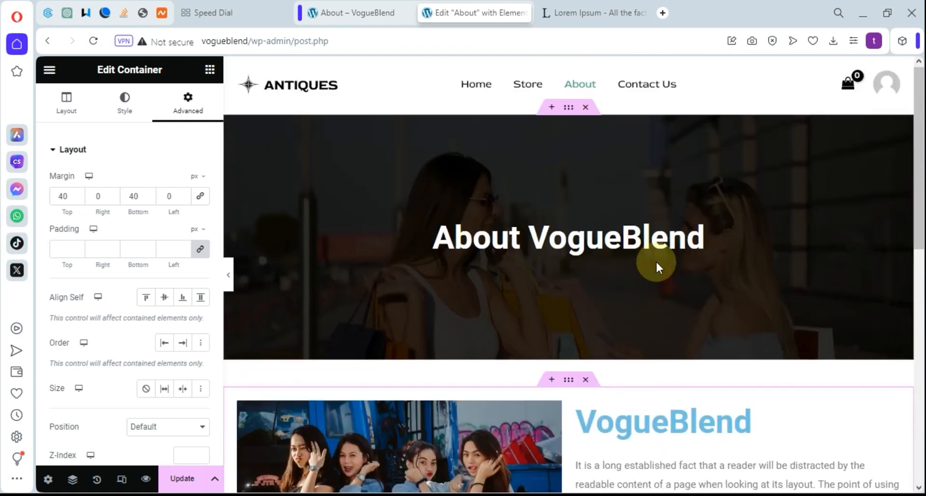
left_click(182, 477)
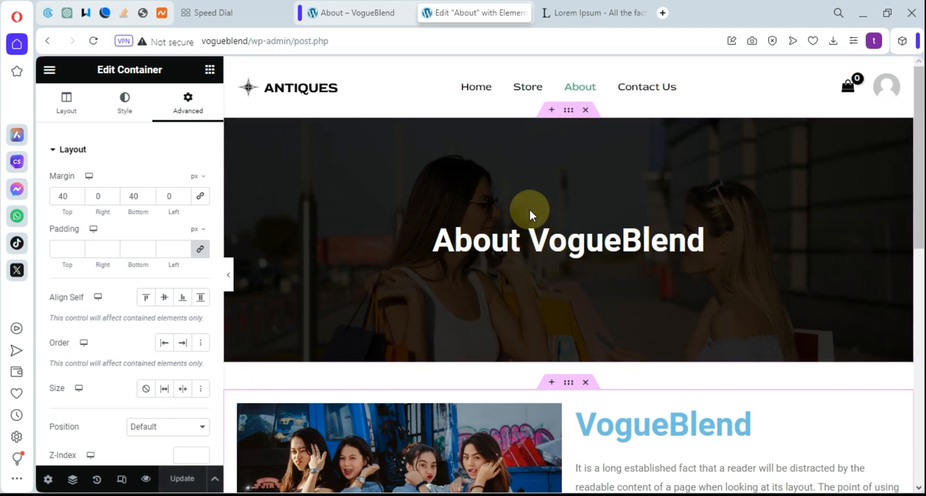
Copy the About page's banner container and open the Contact Us page for editing with Elementor
right_click(569, 112)
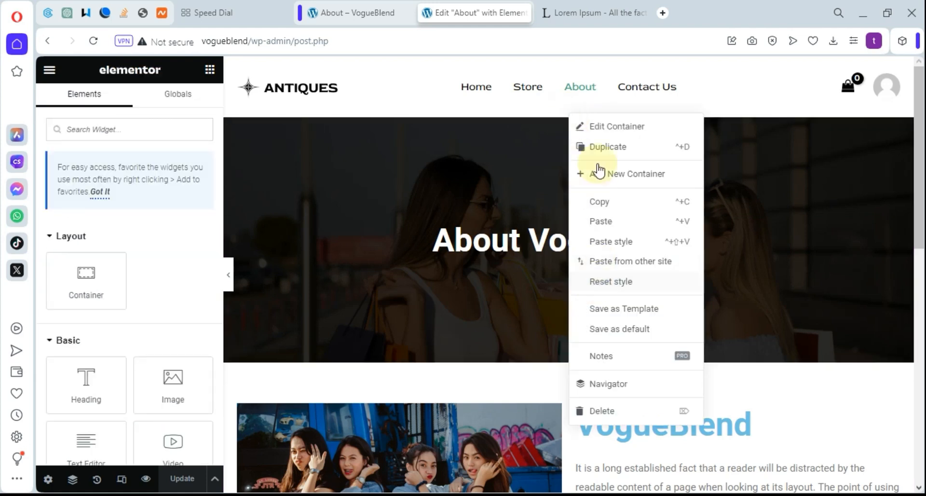
left_click(595, 200)
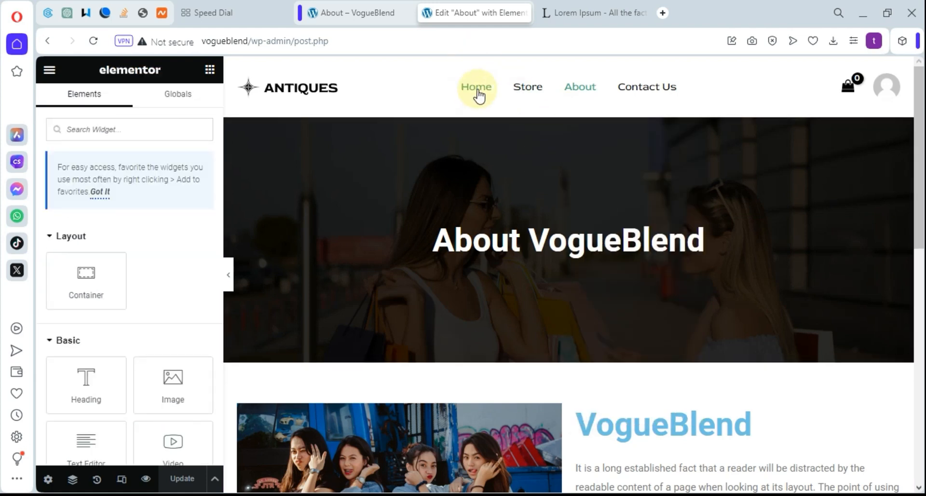
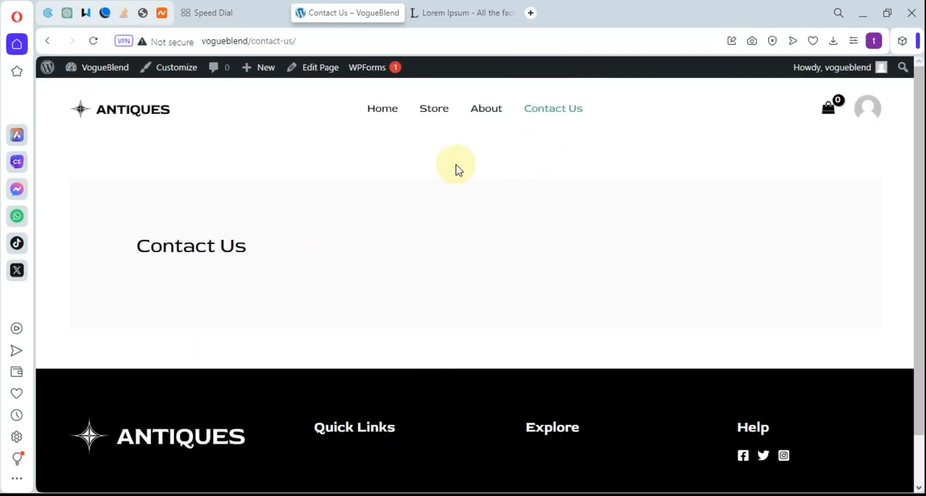
left_click(328, 72)
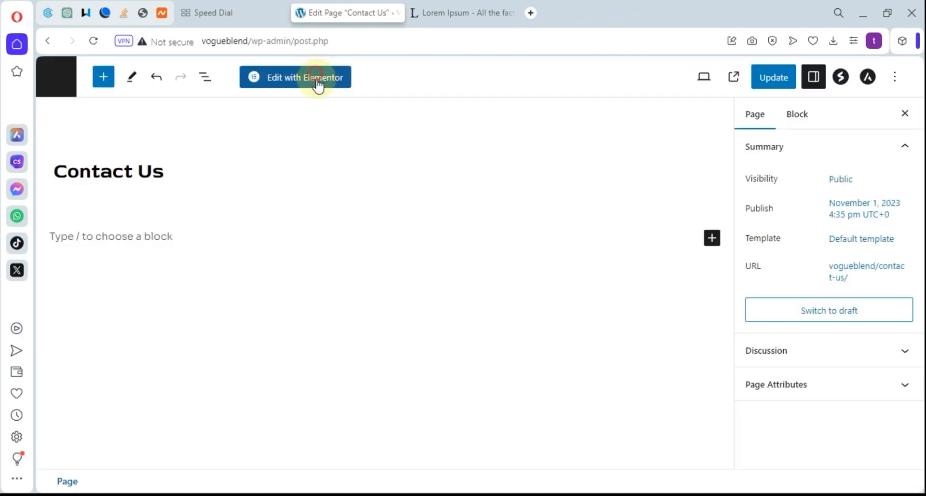
left_click(318, 85)
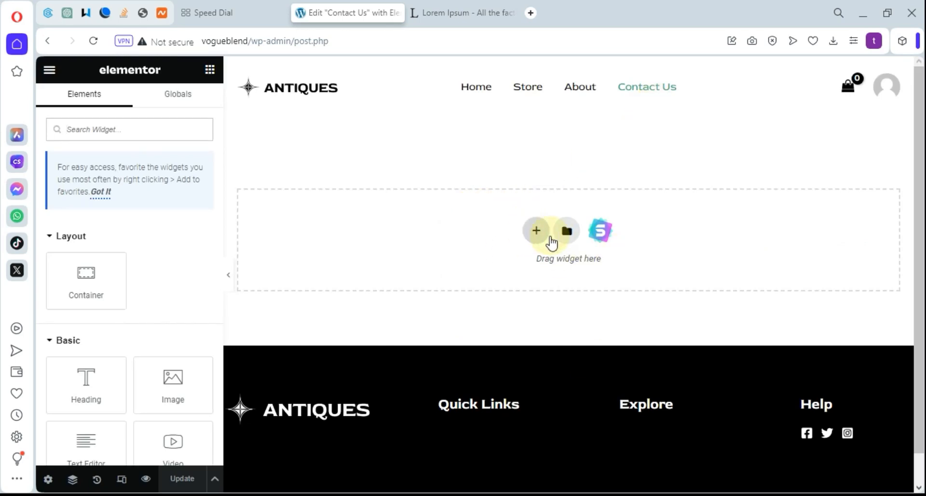
Paste the copied banner container into the empty Contact Us page and change its heading to "Contact US"
right_click(536, 234)
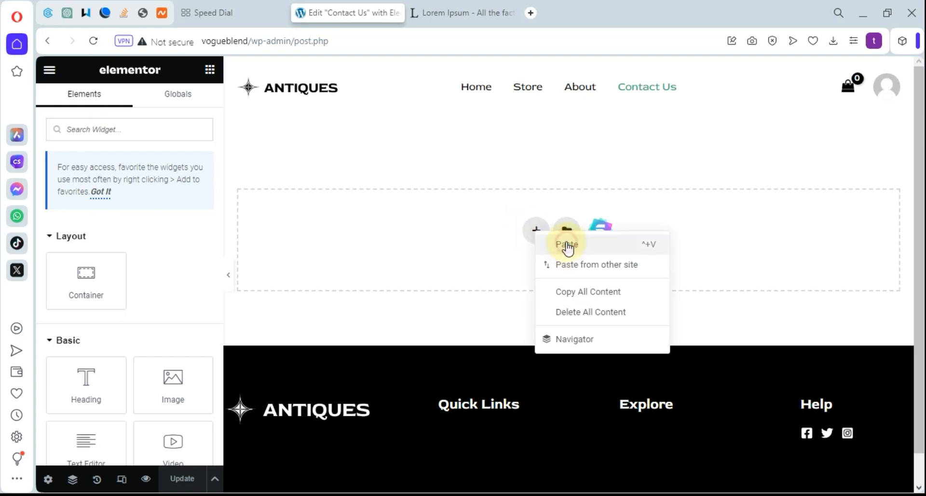
left_click(567, 248)
left_click(551, 241)
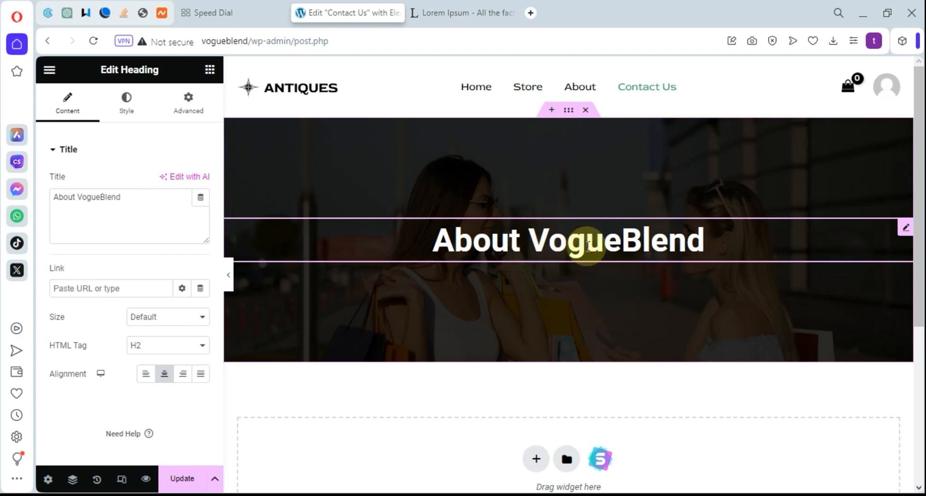
key("ctrl+a")
type("C")
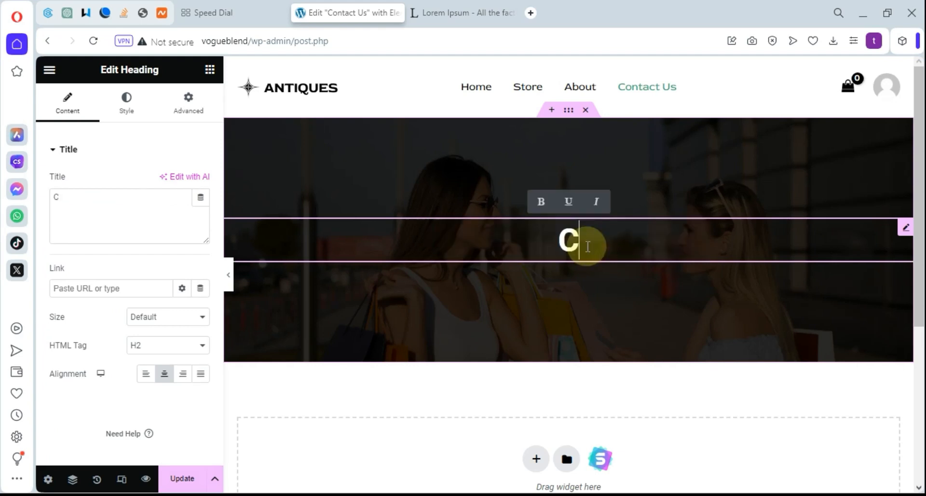
type("ontact")
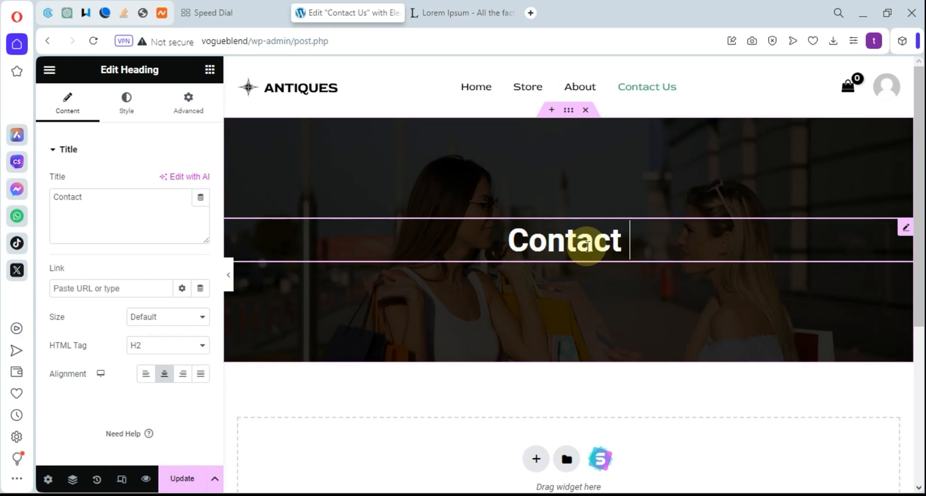
type(" US")
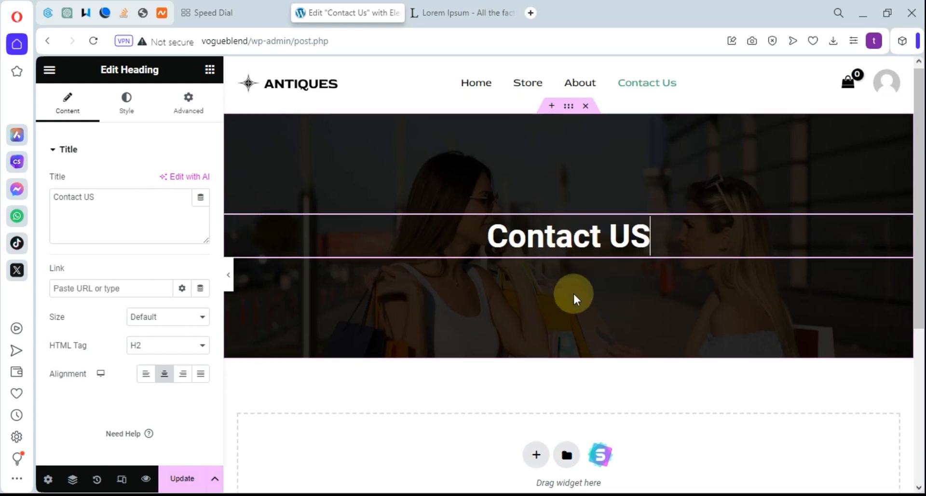
Correct the banner heading on the Contact Us page to read "Contact Us"
scroll(573, 291, "down", 2)
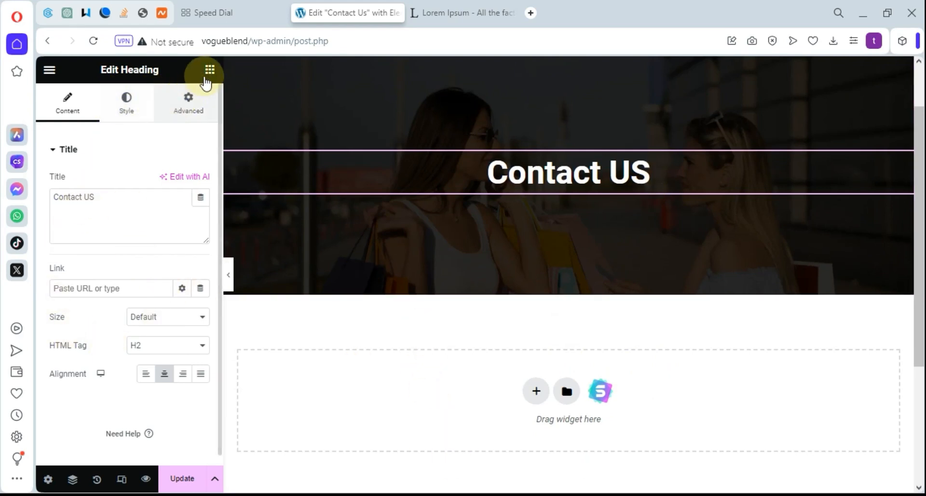
left_click(209, 70)
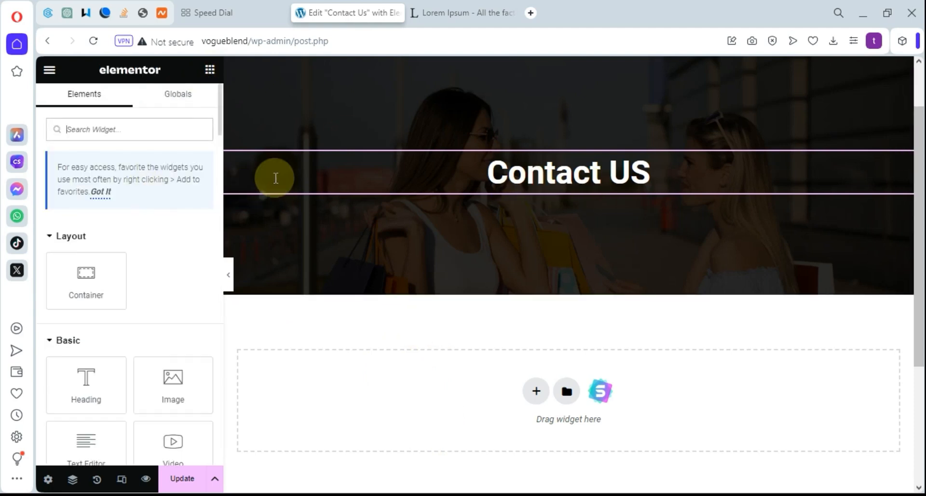
left_click(638, 175)
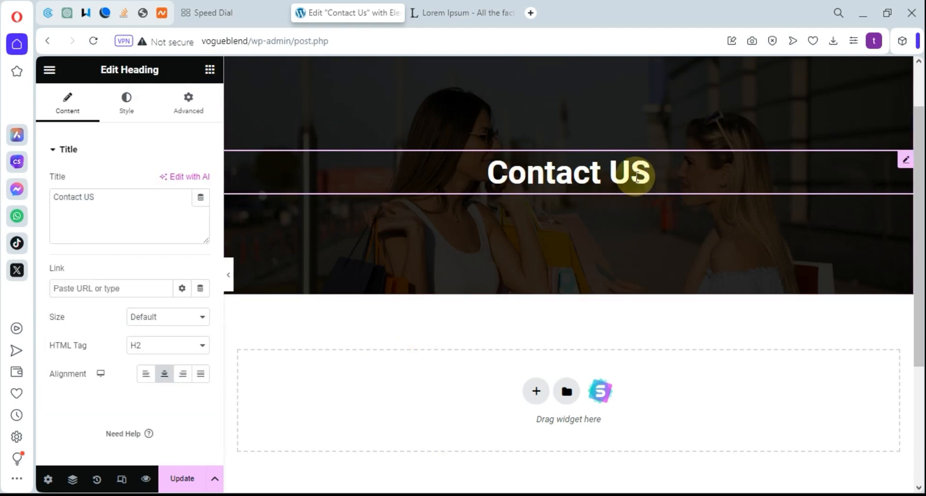
key("BackSpace")
type("s")
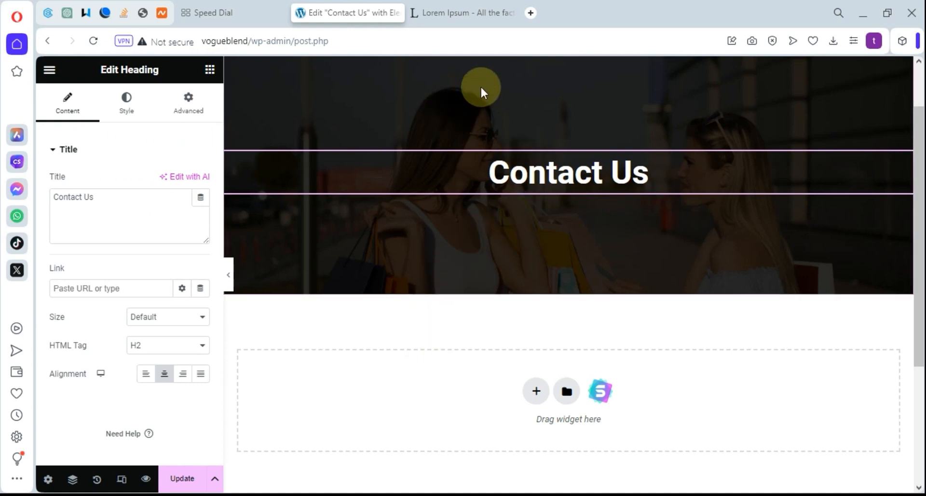
left_click(471, 98)
Replace the banner container's background with the free Pixabay image of hands, an envelope and a phone receiver, found by searching for "contact"
scroll(508, 125, "up", 2)
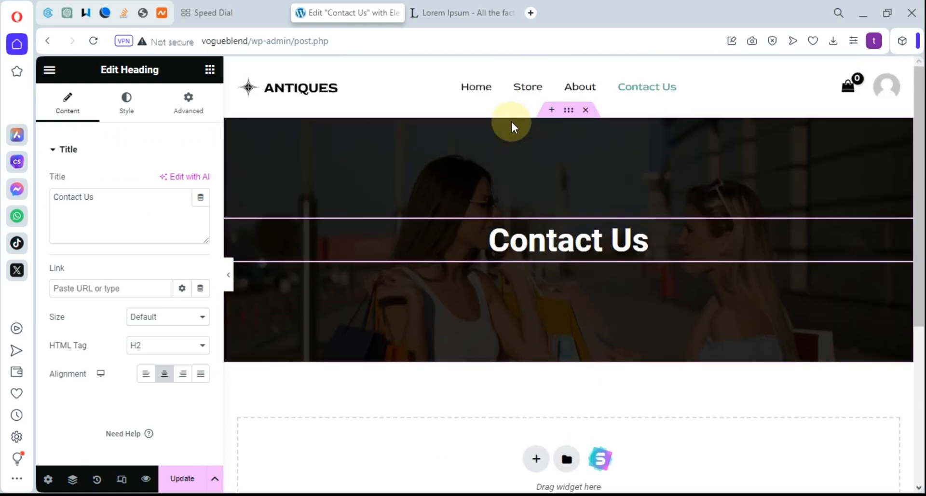
left_click(569, 111)
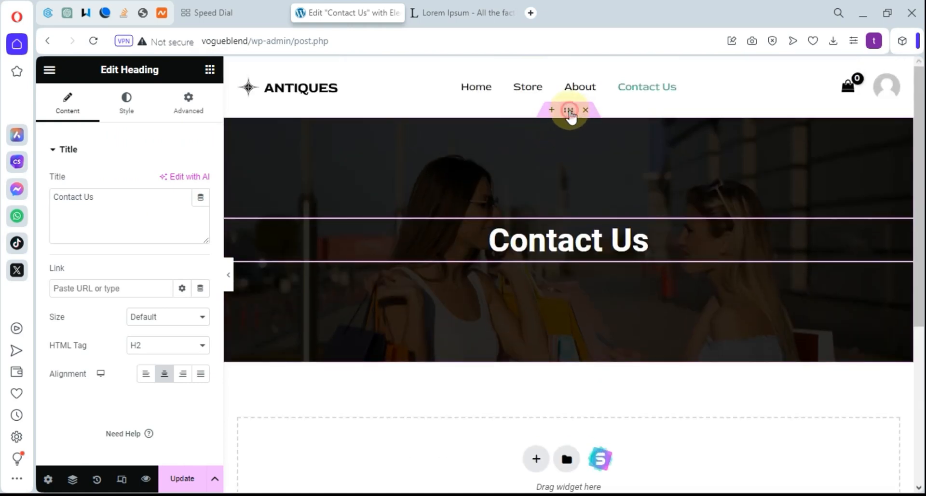
left_click(126, 102)
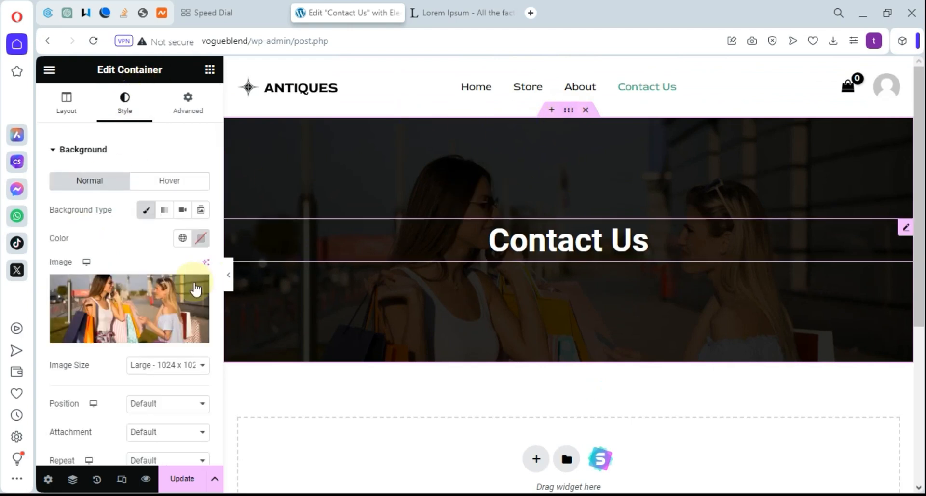
left_click(151, 305)
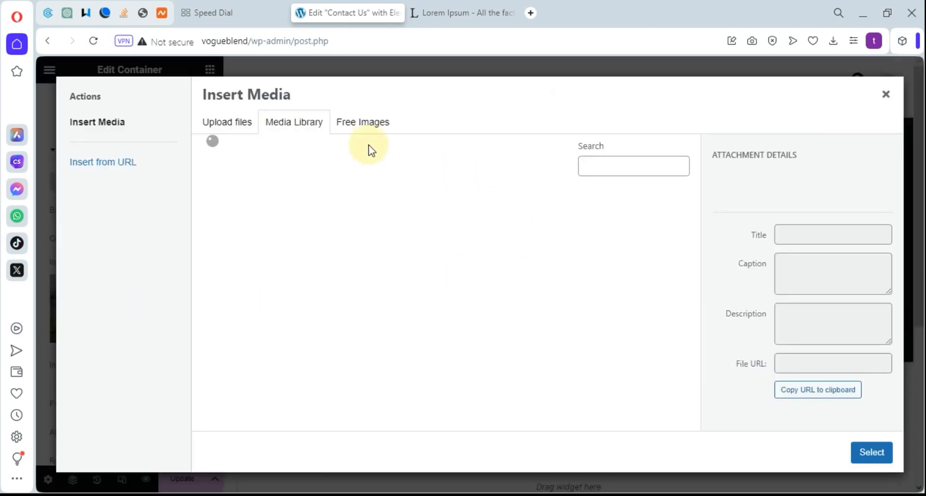
left_click(364, 124)
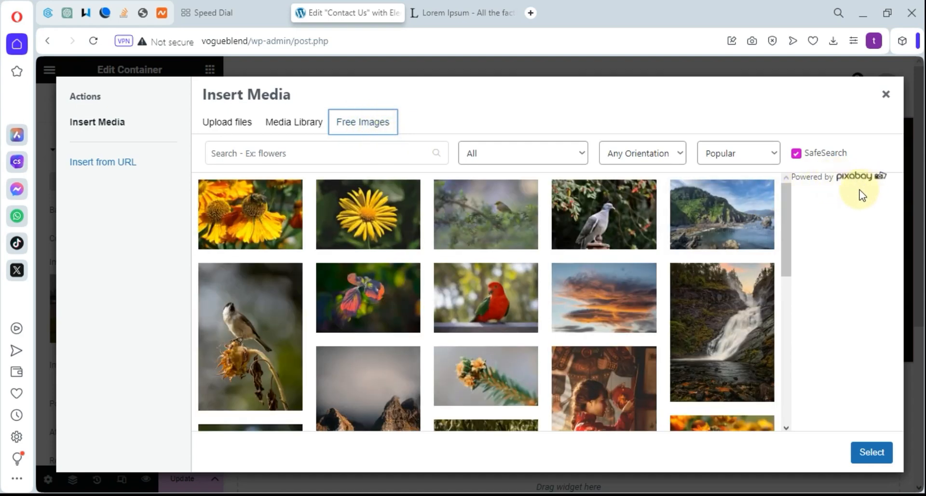
left_click(339, 147)
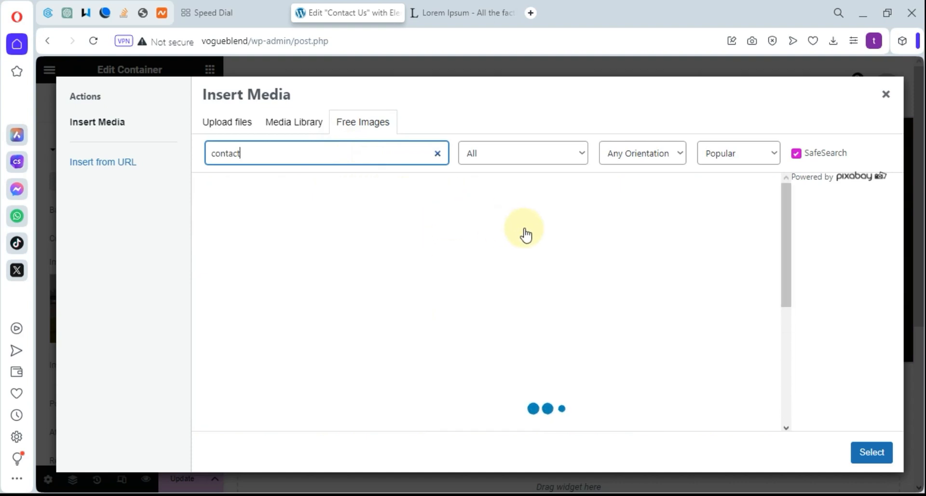
left_click(612, 210)
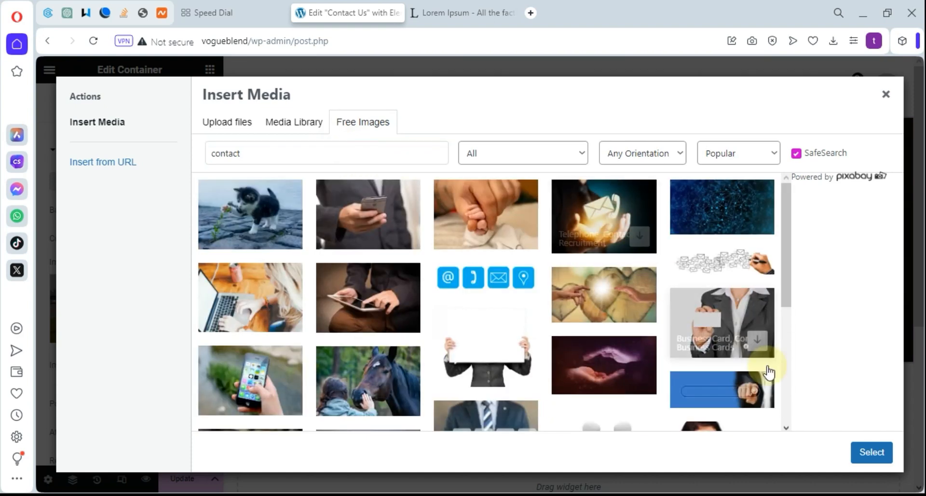
left_click(630, 212)
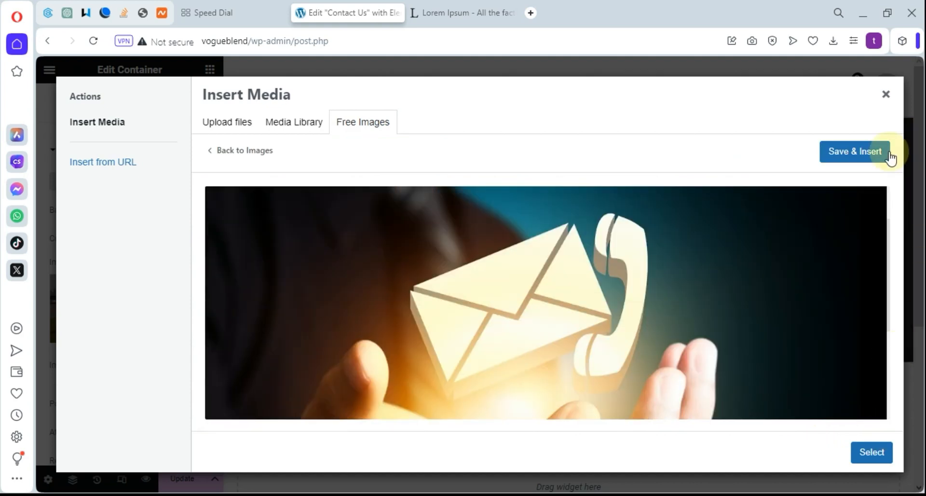
left_click(876, 153)
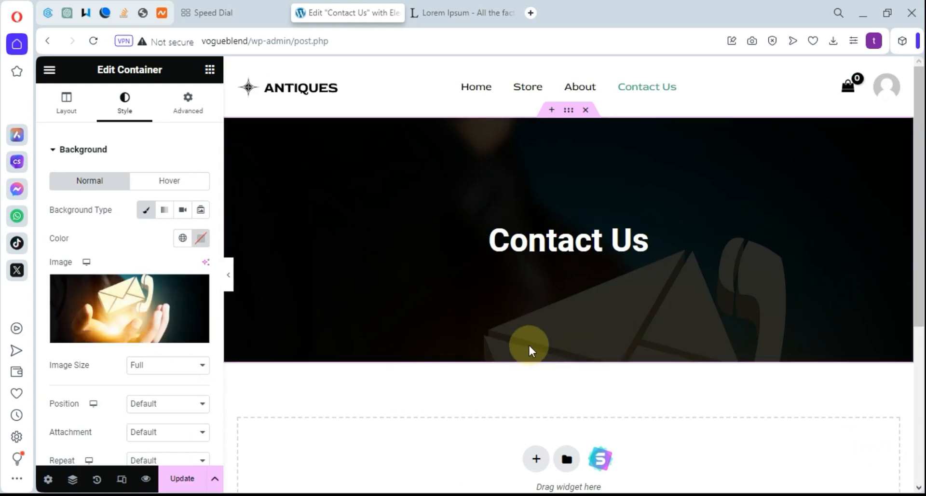
Try the 1536x1536, 2048x2048, Medium and Medium Large sizes for the banner's background image and set it to Large
mouse_move(104, 320)
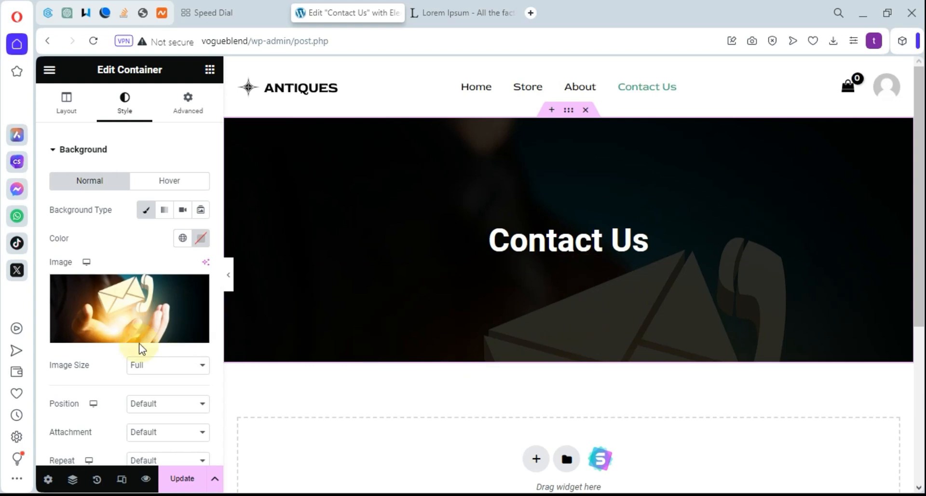
left_click(146, 367)
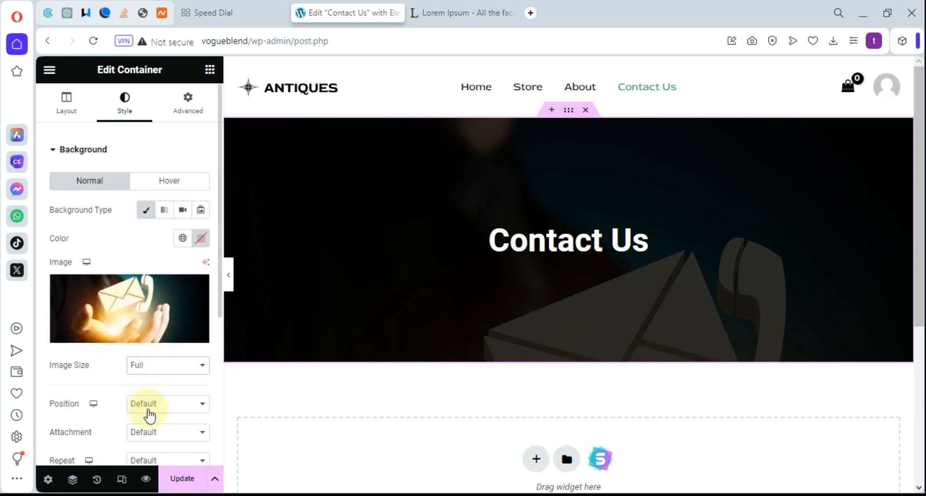
mouse_move(139, 332)
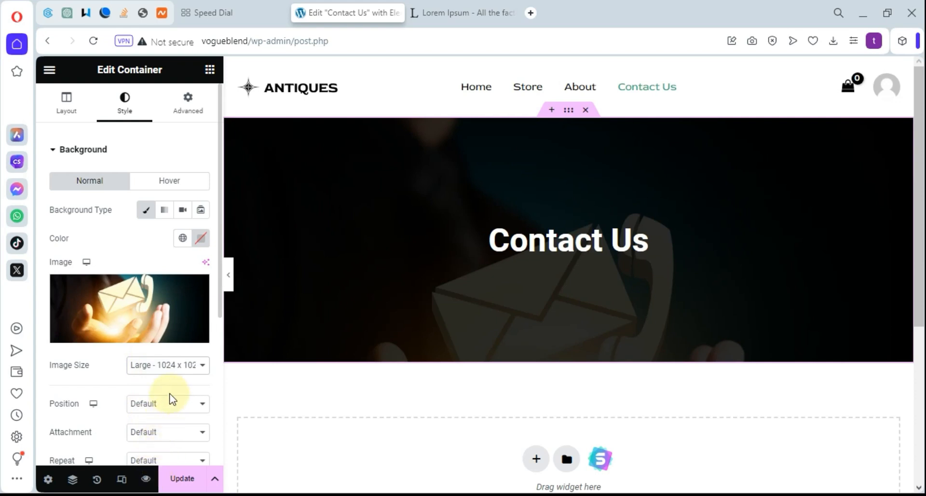
left_click(171, 429)
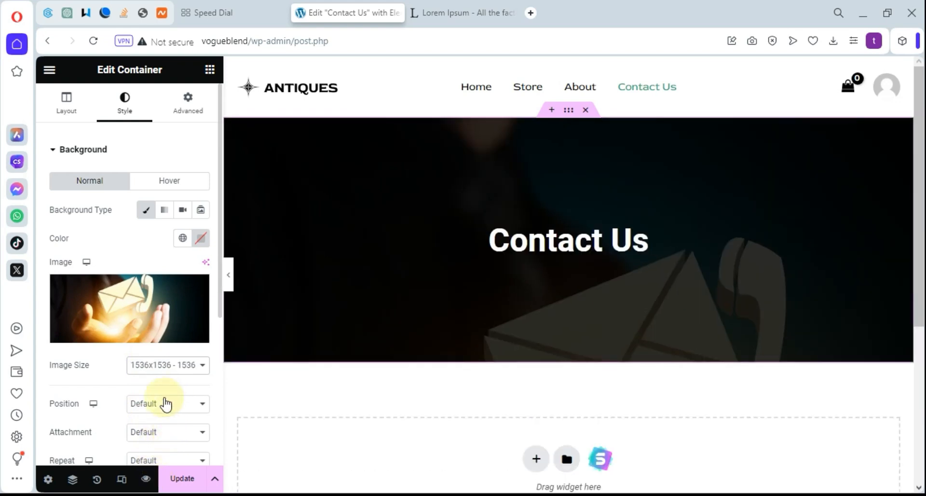
left_click(149, 432)
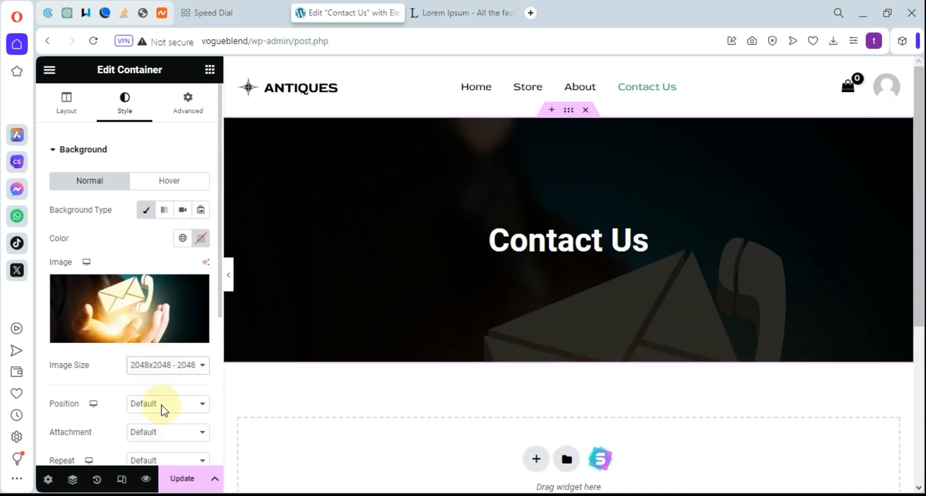
left_click(174, 393)
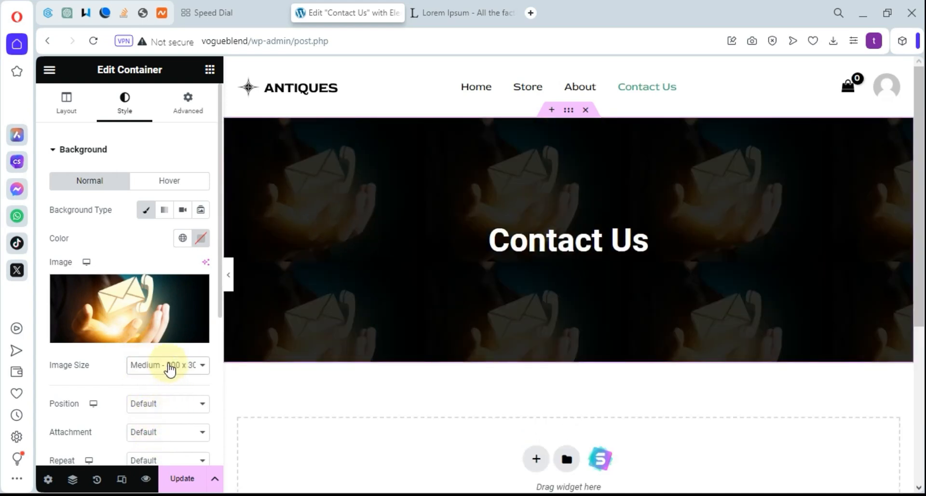
left_click(166, 398)
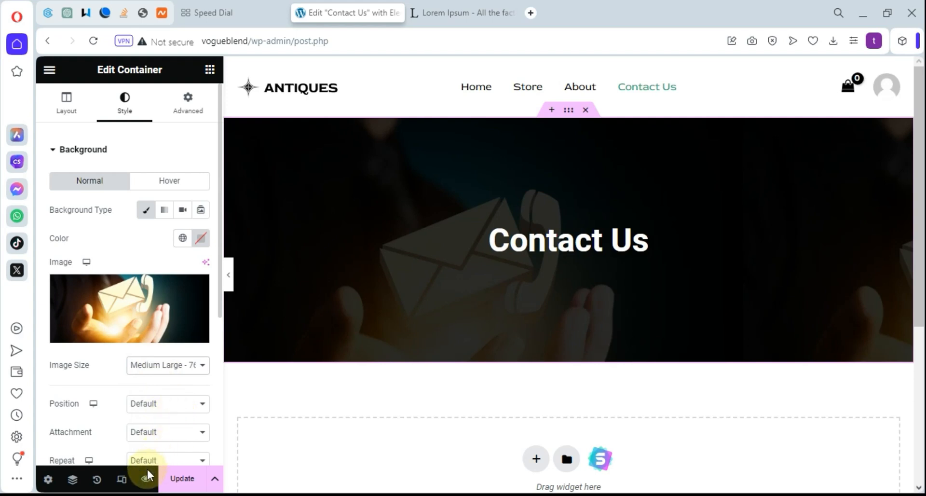
left_click(160, 414)
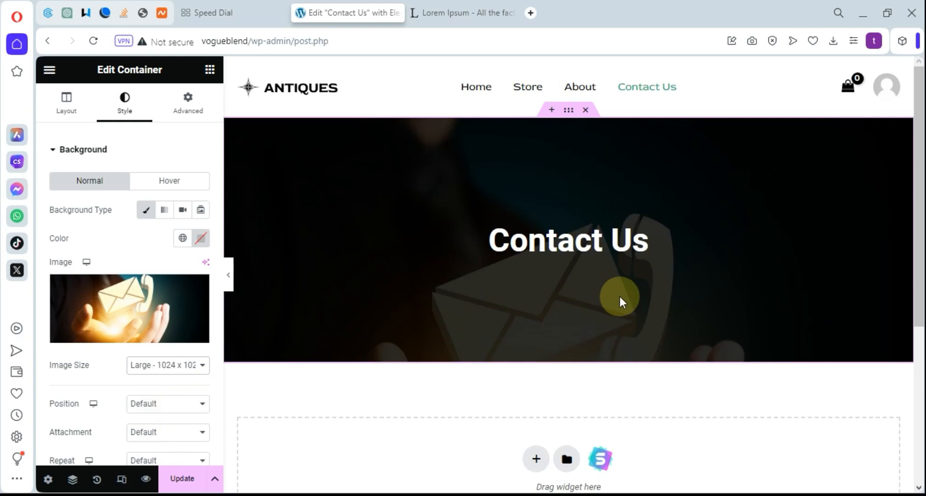
Examine the new banner and the empty area below it on the Contact Us page
scroll(410, 355, "down", 4)
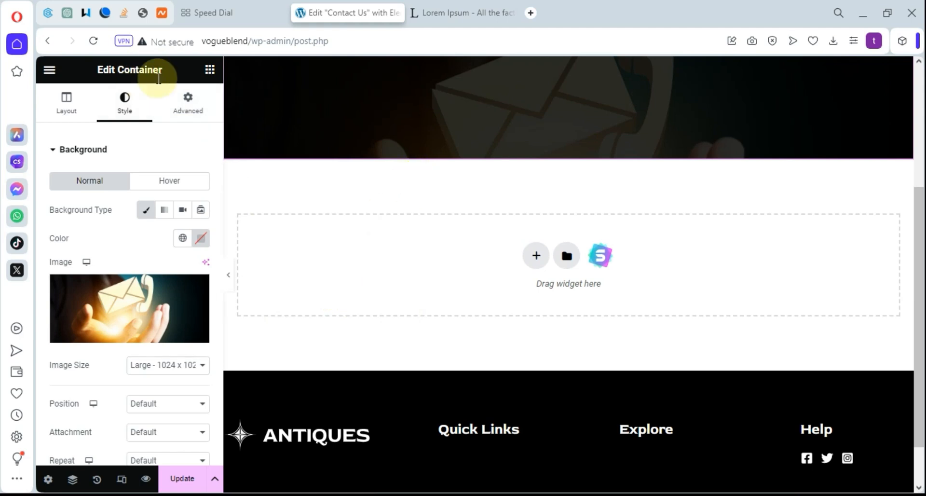
left_click(210, 70)
scroll(538, 271, "up", 3)
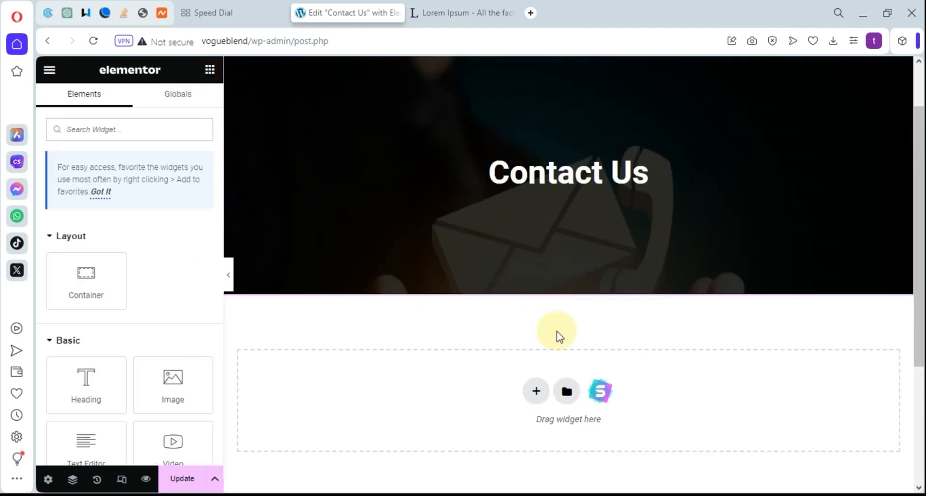
left_click(535, 392)
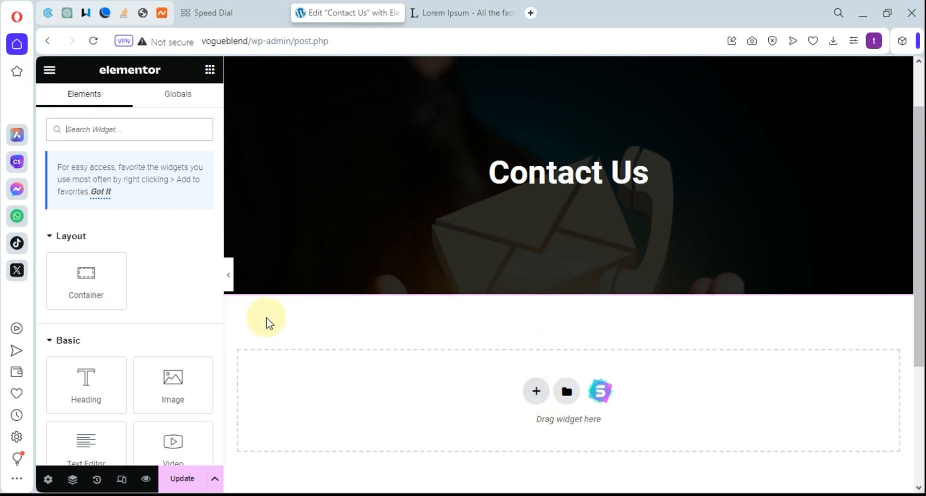
scroll(327, 347, "up", 2)
scroll(425, 320, "down", 3)
scroll(454, 310, "up", 3)
scroll(463, 348, "down", 2)
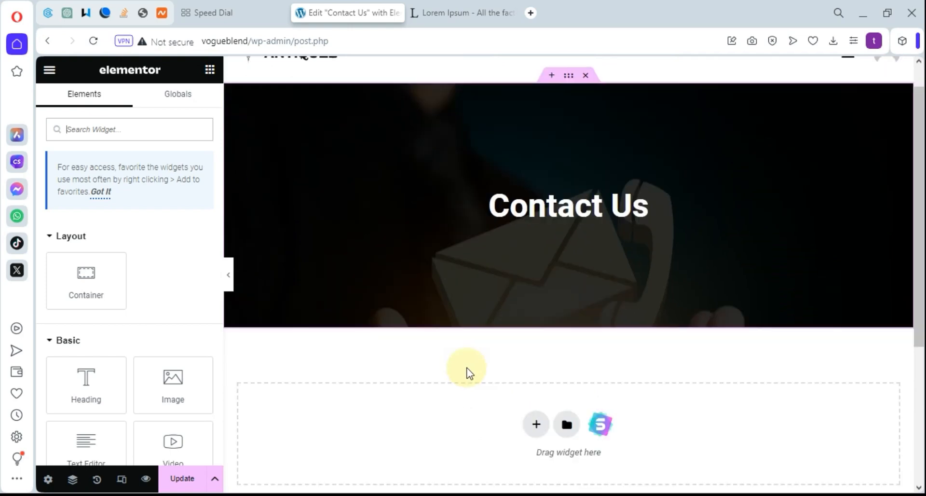
scroll(502, 324, "up", 2)
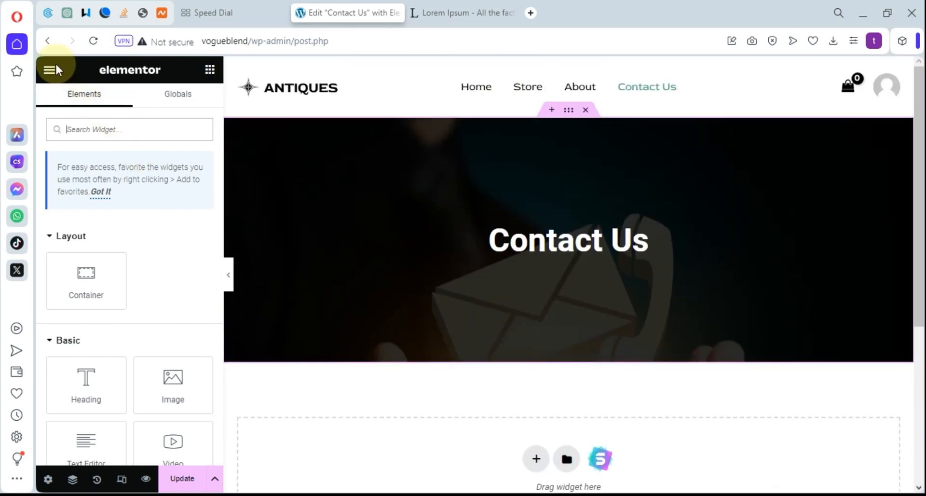
Open the WordPress dashboard at vogueblend/wp-admin/ in a new browser tab and place that tab beside the Elementor editor
left_click(297, 40)
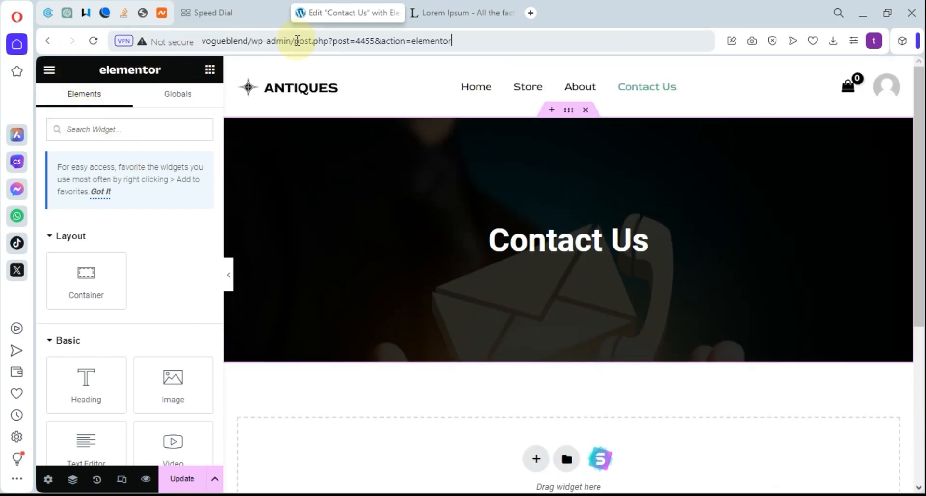
left_click_drag(293, 41, 130, 43)
key("ctrl+c")
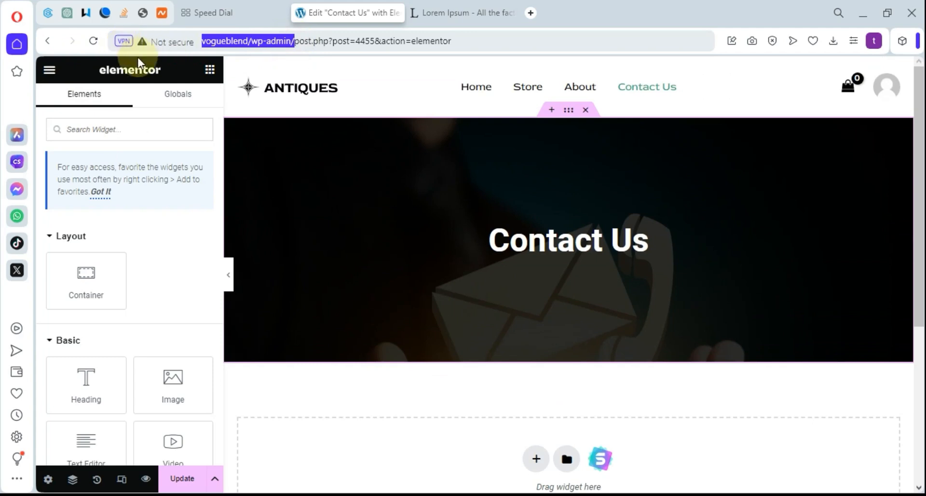
left_click(533, 11)
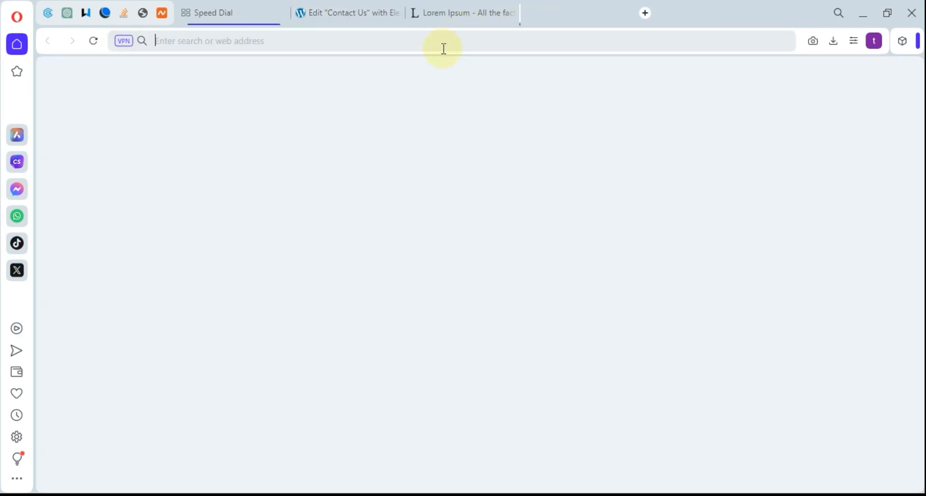
key("ctrl+v")
key("Return")
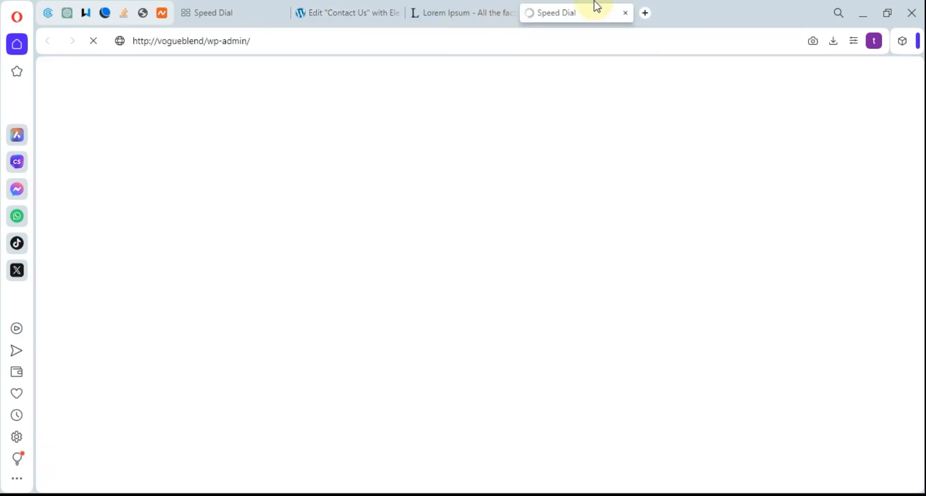
left_click_drag(597, 18, 482, 17)
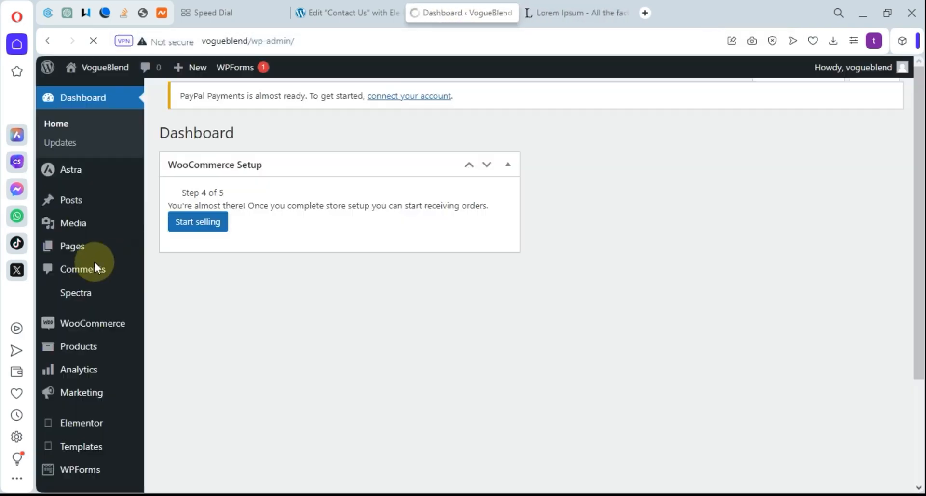
Open the WPForms forms overview from the WordPress dashboard and look over the existing forms
scroll(78, 300, "down", 7)
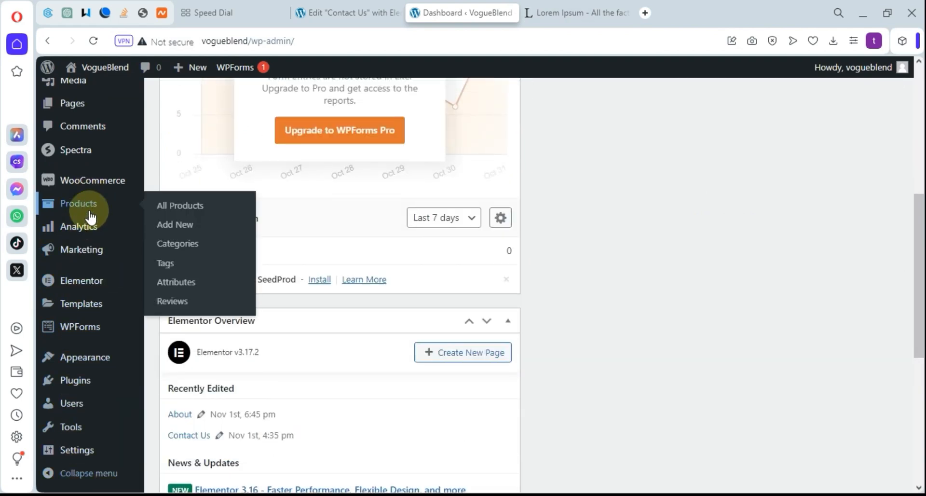
mouse_move(90, 401)
scroll(89, 410, "down", 4)
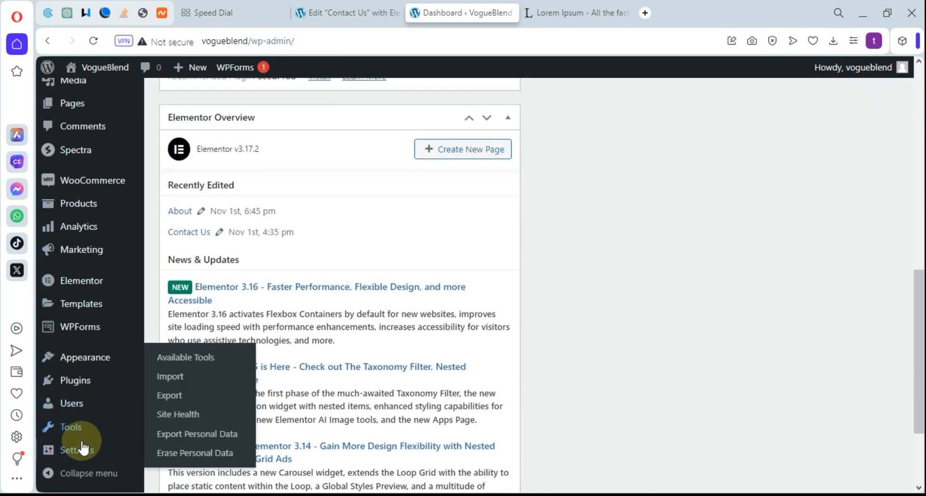
mouse_move(82, 450)
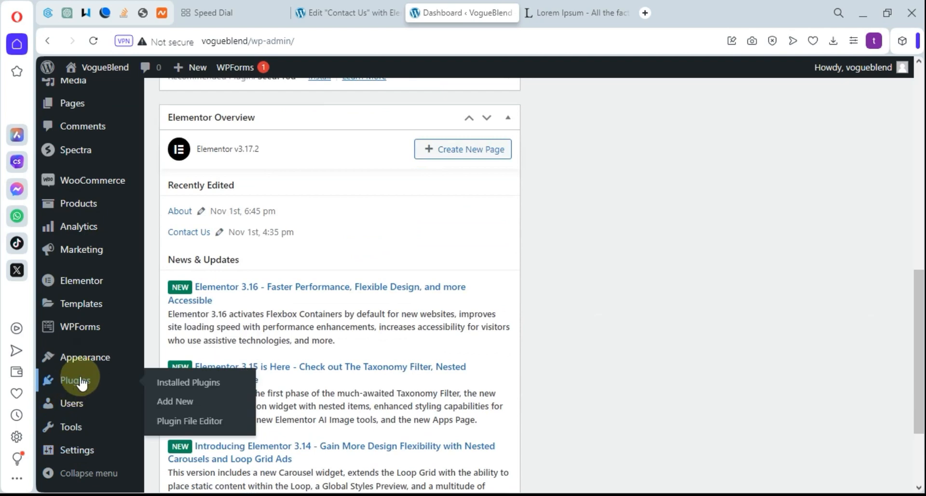
mouse_move(96, 364)
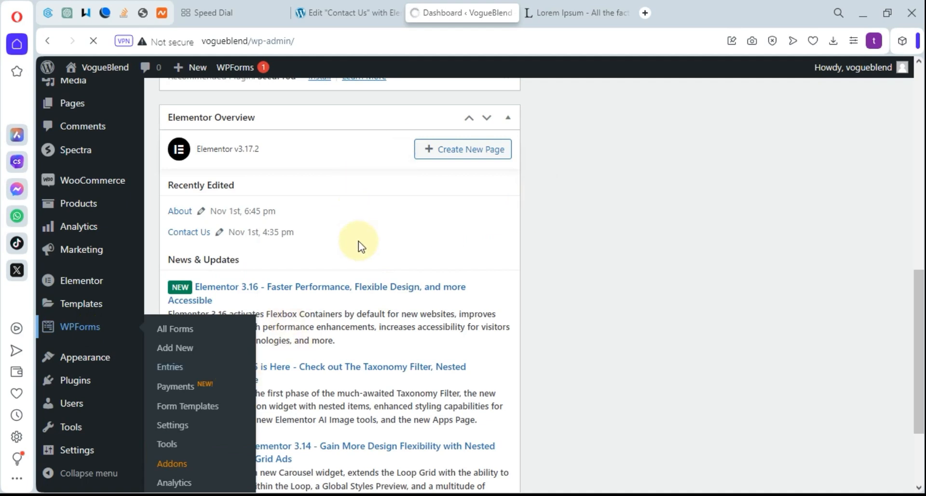
left_click(71, 330)
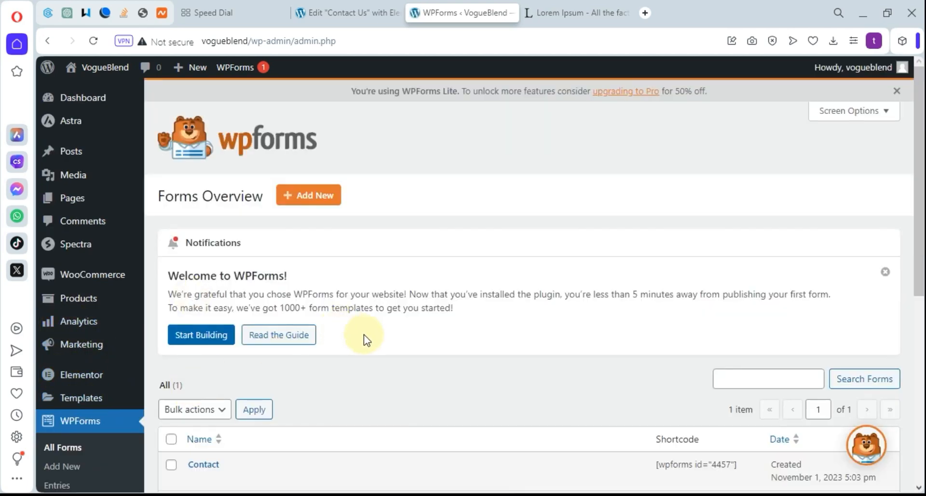
scroll(362, 337, "down", 3)
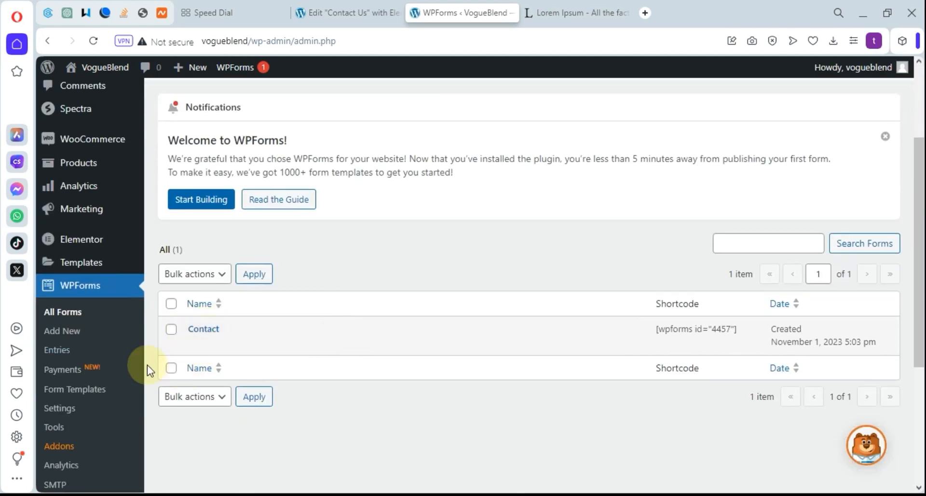
scroll(321, 311, "up", 3)
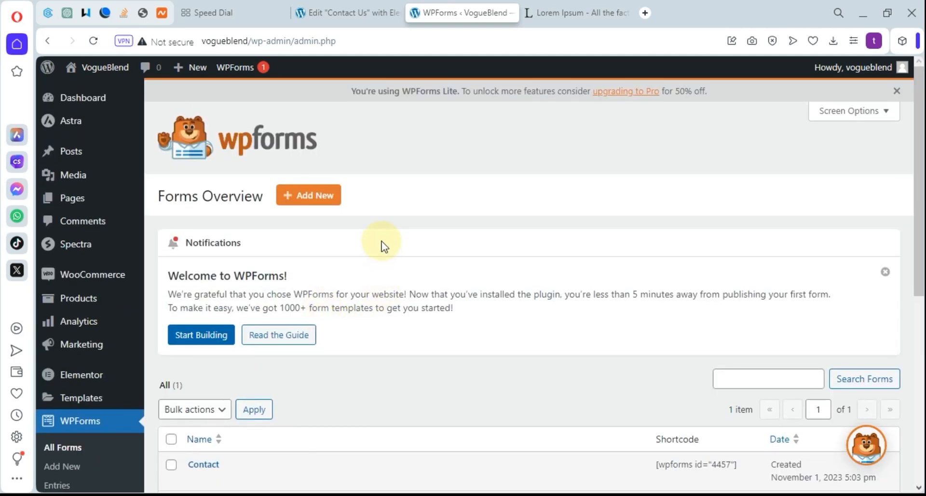
Create a new form named "Contact Us" from the Simple Contact Form template
left_click(315, 199)
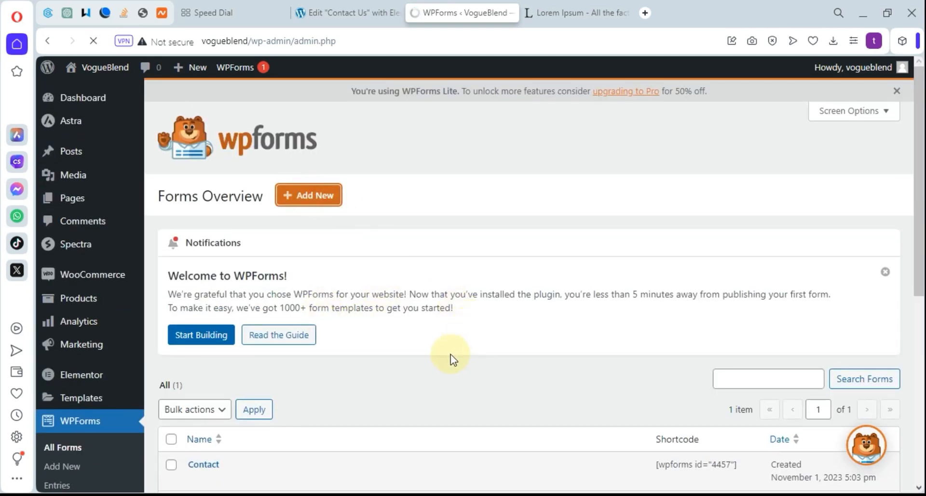
scroll(450, 353, "down", 1)
scroll(450, 353, "down", 3)
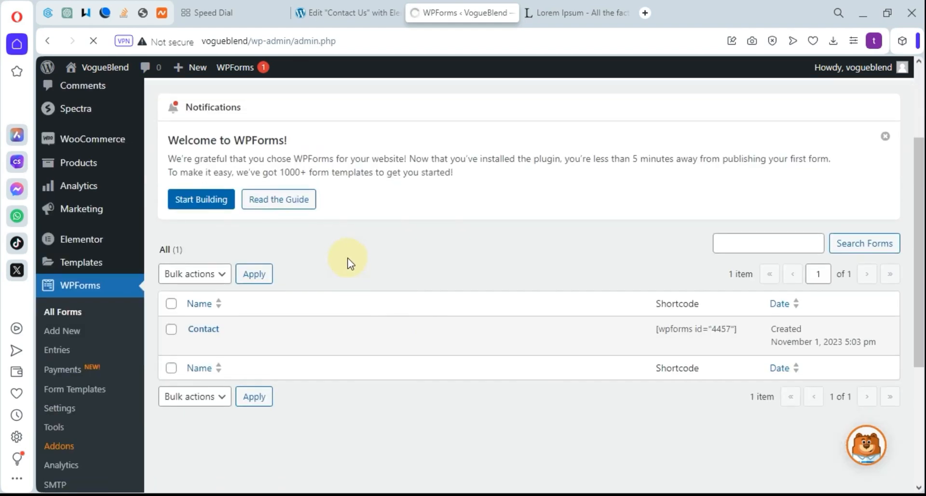
scroll(349, 263, "up", 4)
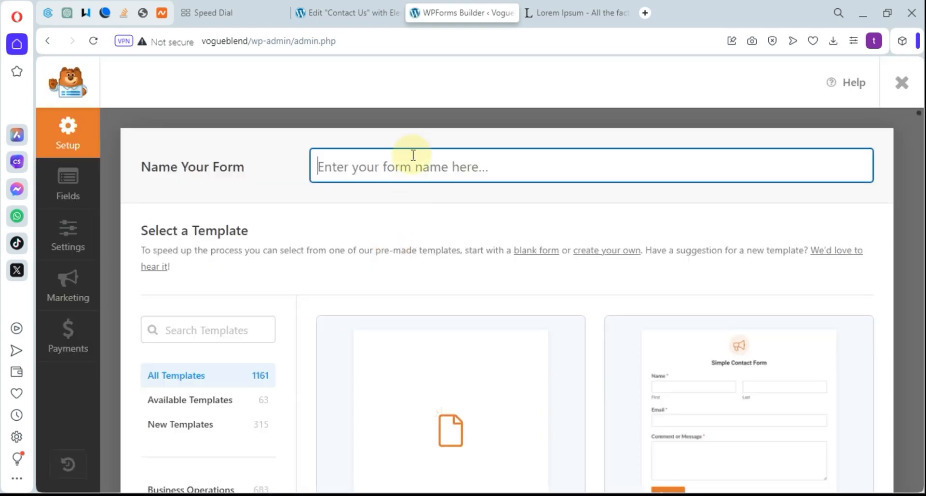
type("Contact Us")
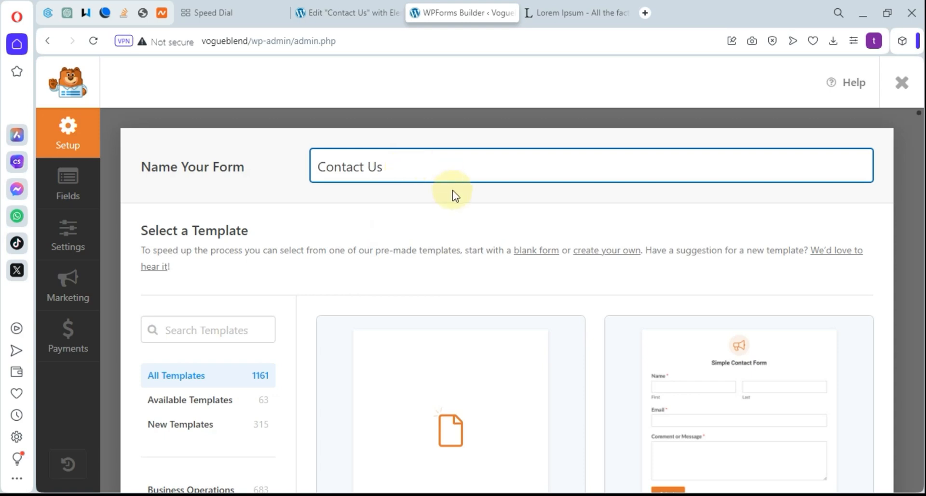
scroll(453, 190, "down", 4)
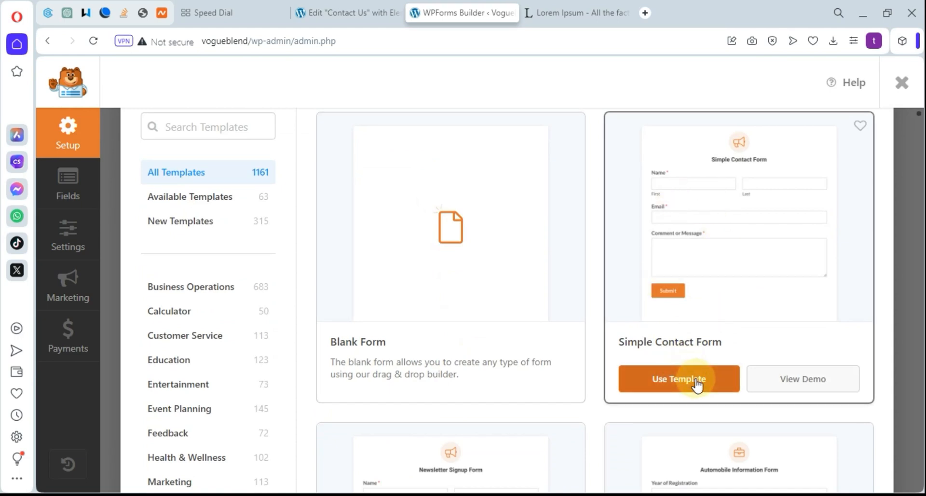
left_click(696, 381)
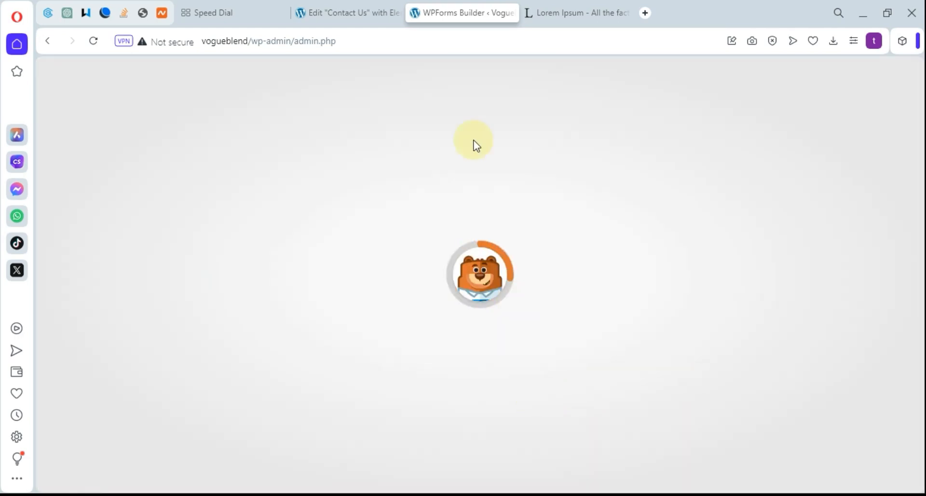
Examine the Contact Us form's fields in the preview and the standard and fancy fields that can be added
scroll(490, 296, "down", 2)
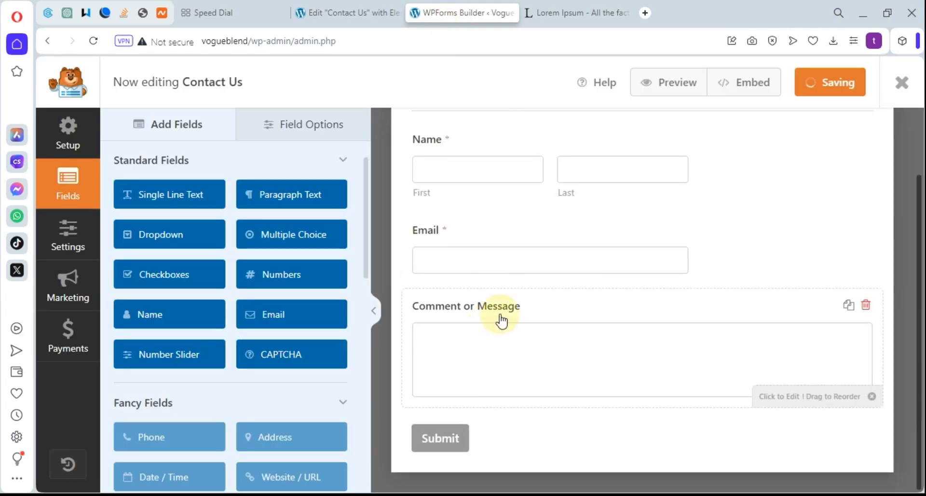
scroll(498, 320, "up", 2)
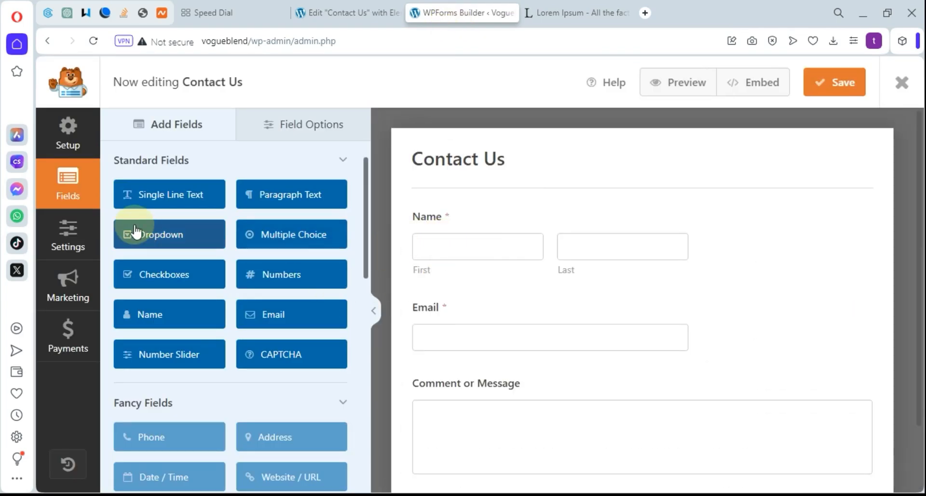
scroll(219, 388, "down", 8)
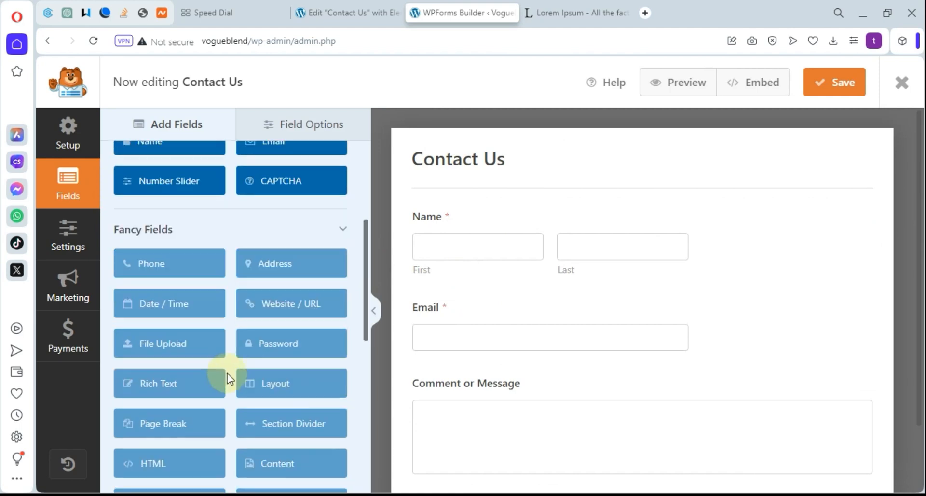
scroll(250, 366, "up", 8)
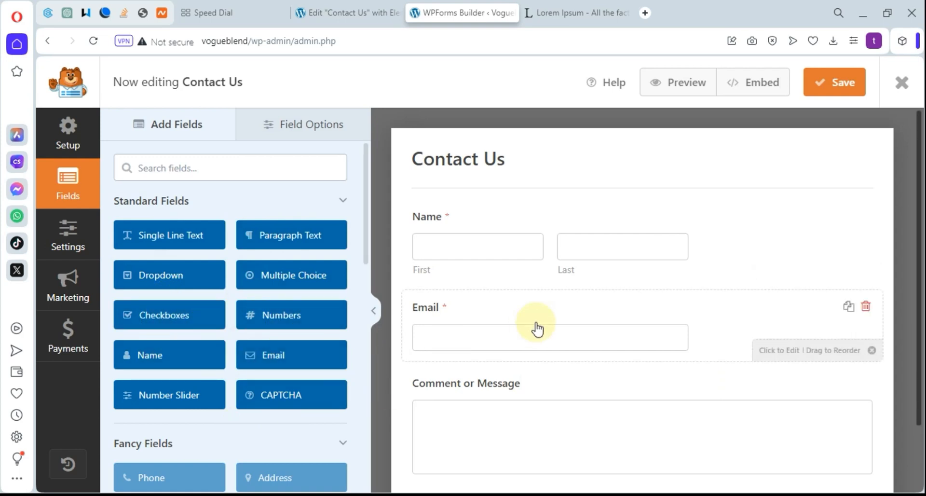
scroll(533, 326, "down", 2)
scroll(529, 367, "up", 2)
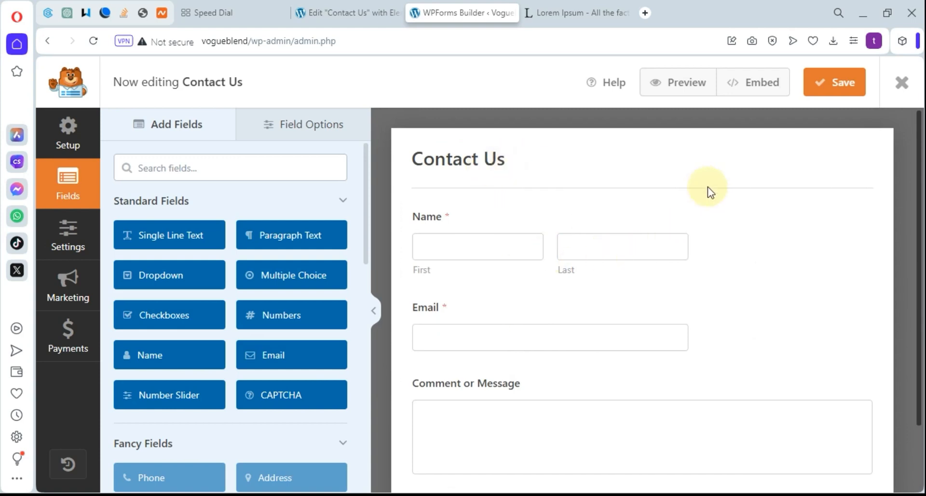
scroll(550, 342, "down", 2)
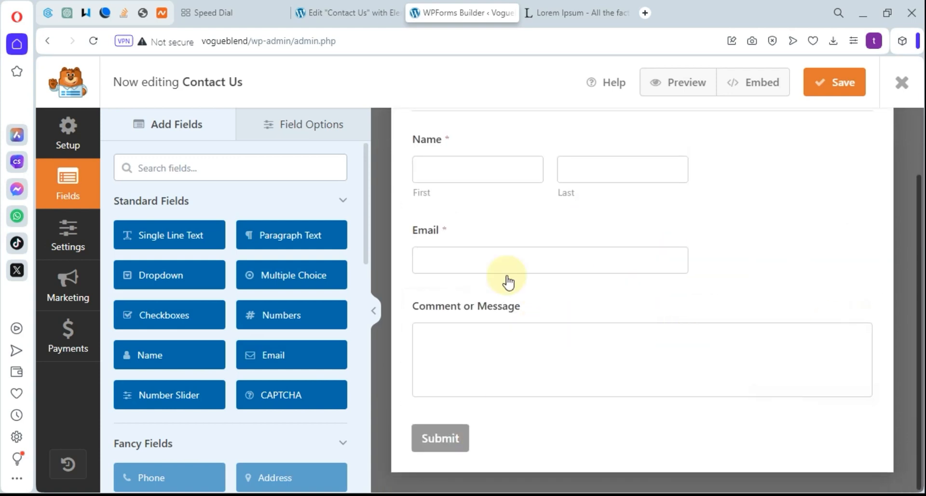
scroll(449, 245, "up", 2)
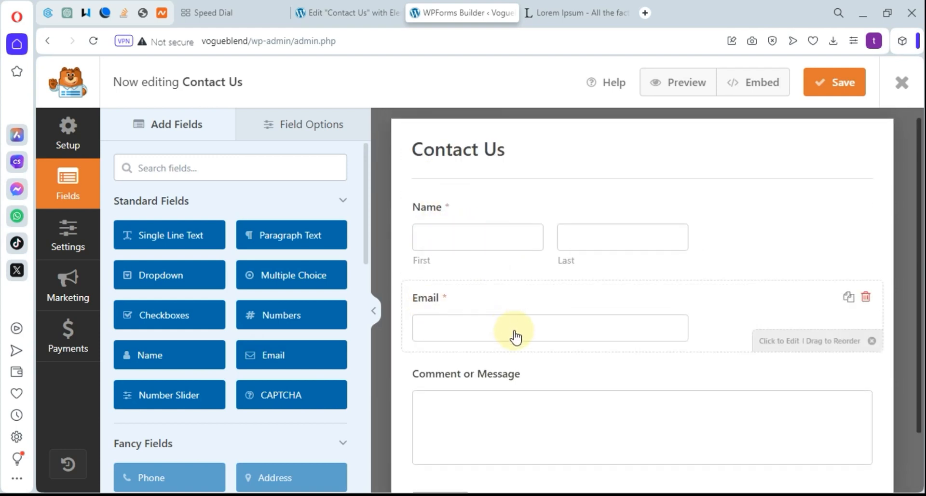
scroll(530, 405, "down", 2)
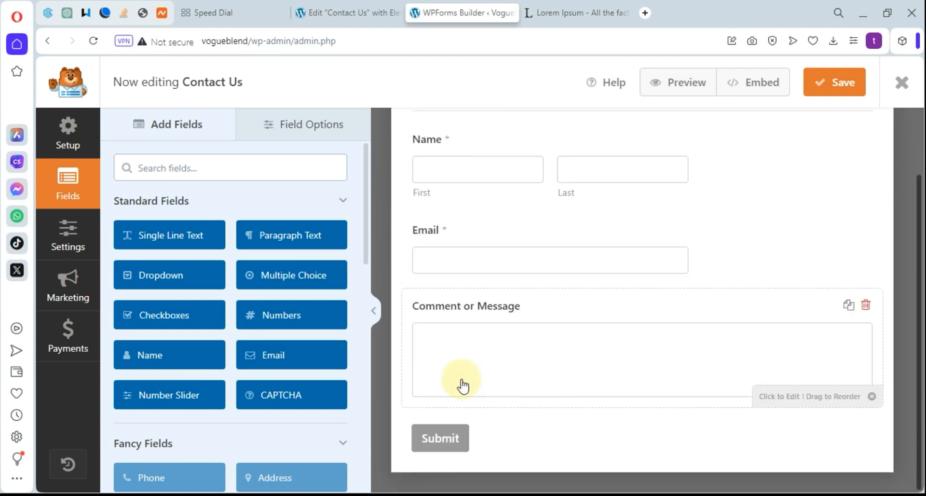
scroll(471, 350, "up", 2)
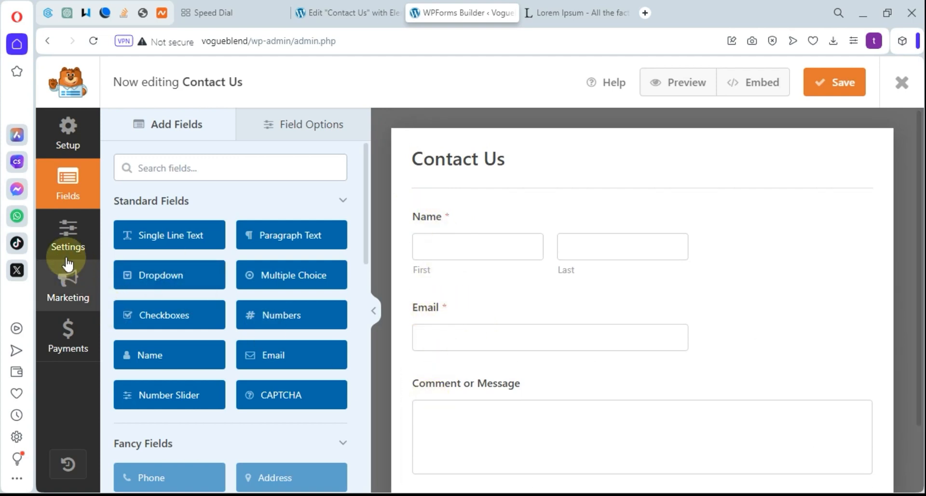
Show the Name field's general options and save the Contact Us form
left_click(295, 130)
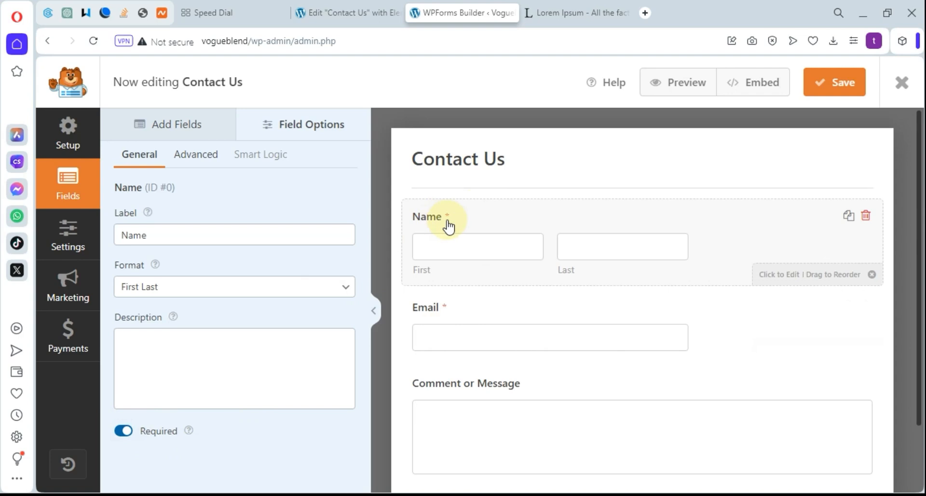
left_click(835, 83)
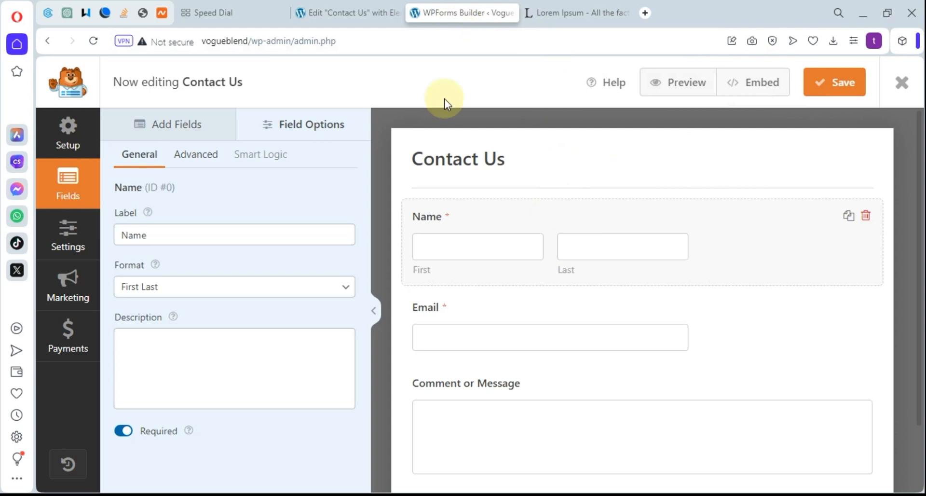
Switch back to the Elementor editor tab and add a single container with column direction below the Contact Us banner
left_click(350, 14)
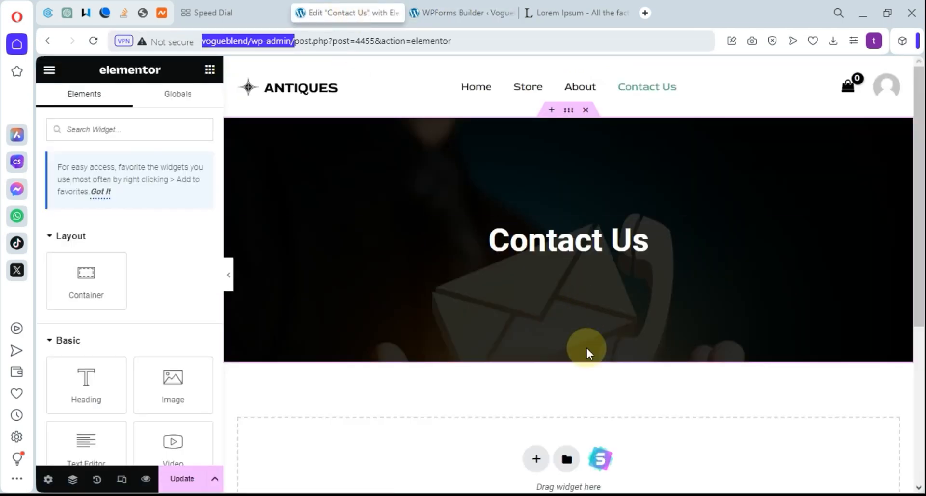
scroll(587, 349, "down", 2)
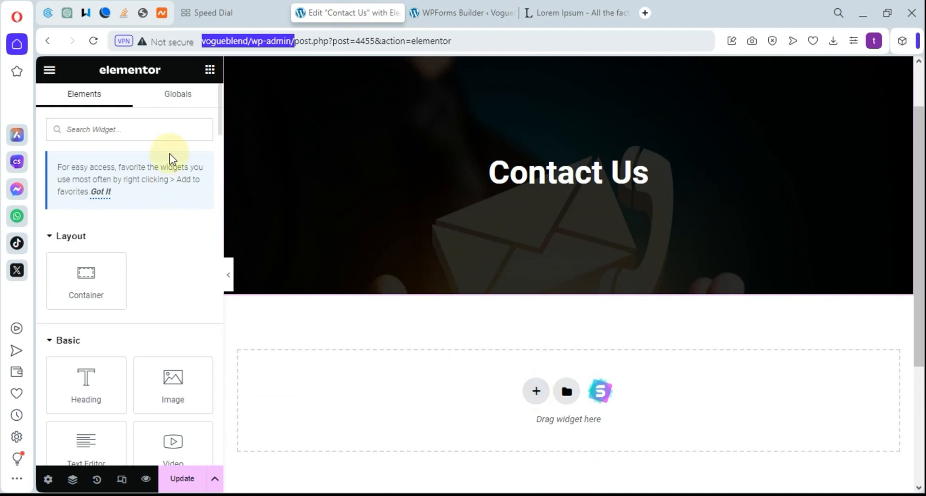
left_click(119, 131)
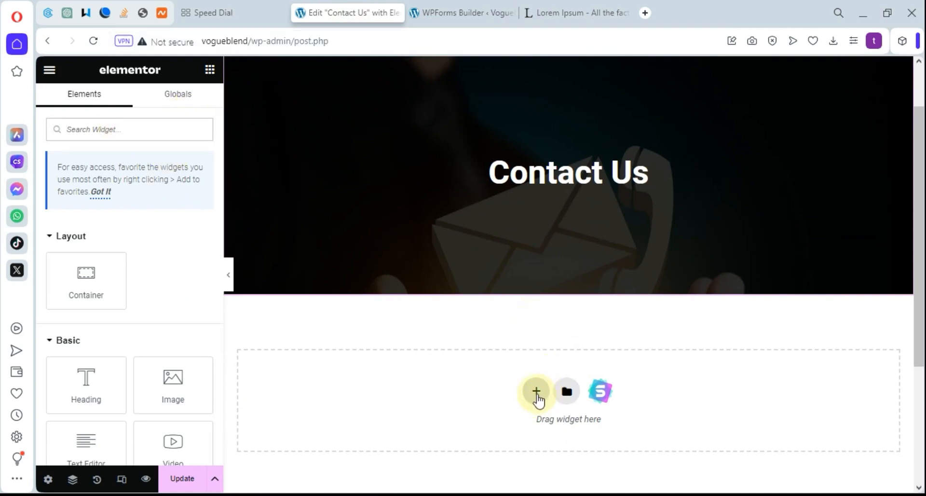
left_click(537, 393)
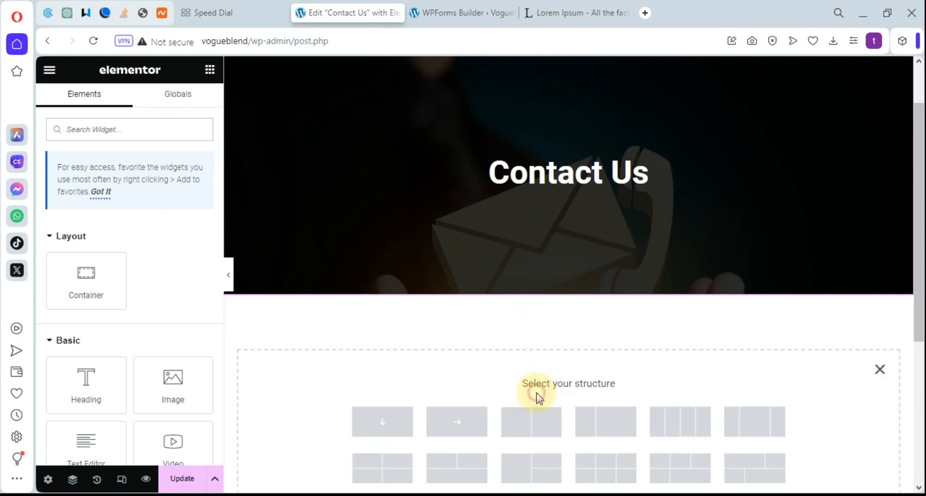
left_click(401, 427)
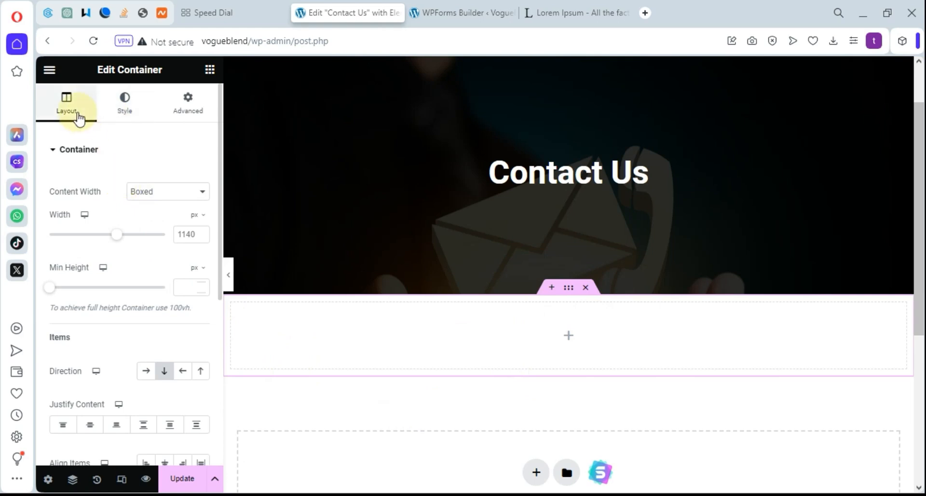
Place a WPForms widget, found by searching for "wp", in the new container, select the Contact Us form and check it on the page
left_click(209, 69)
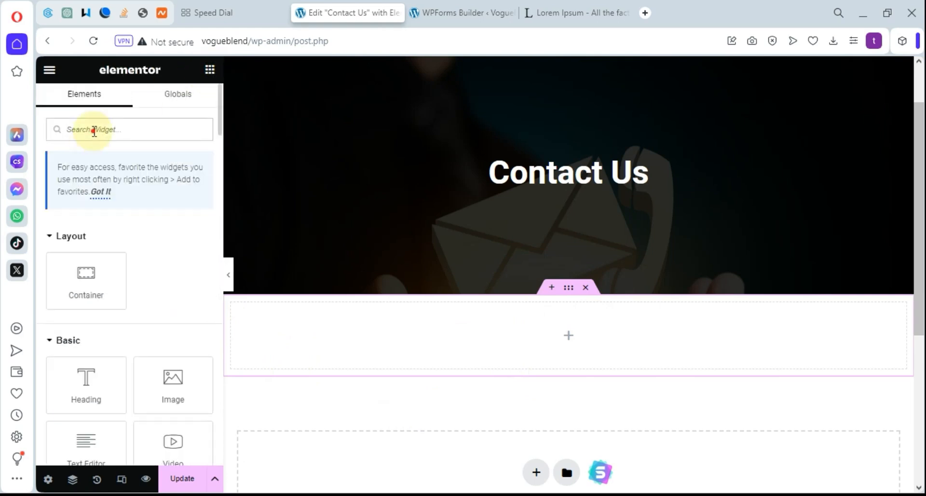
type("wp")
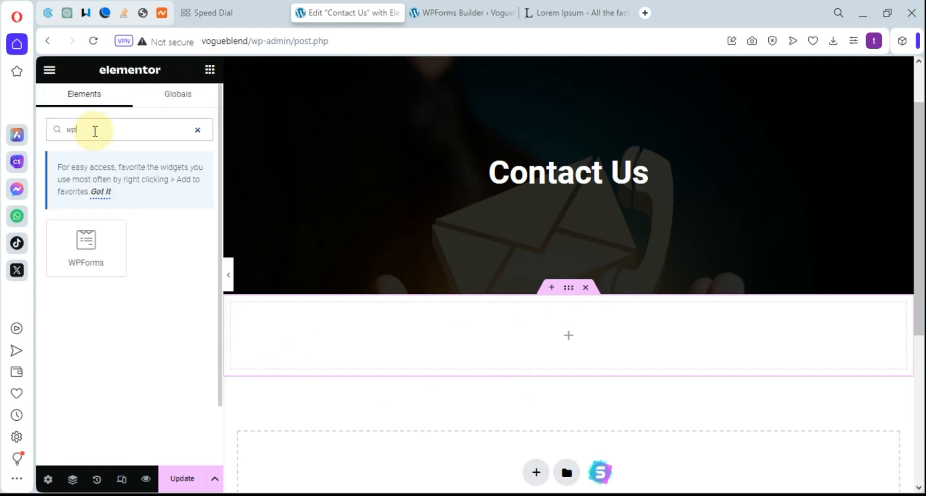
left_click_drag(86, 248, 550, 336)
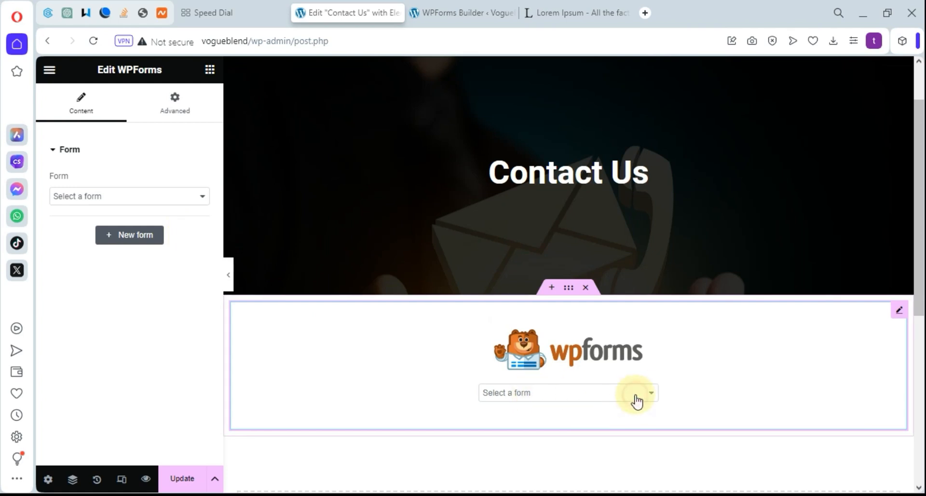
left_click(529, 430)
scroll(608, 396, "down", 2)
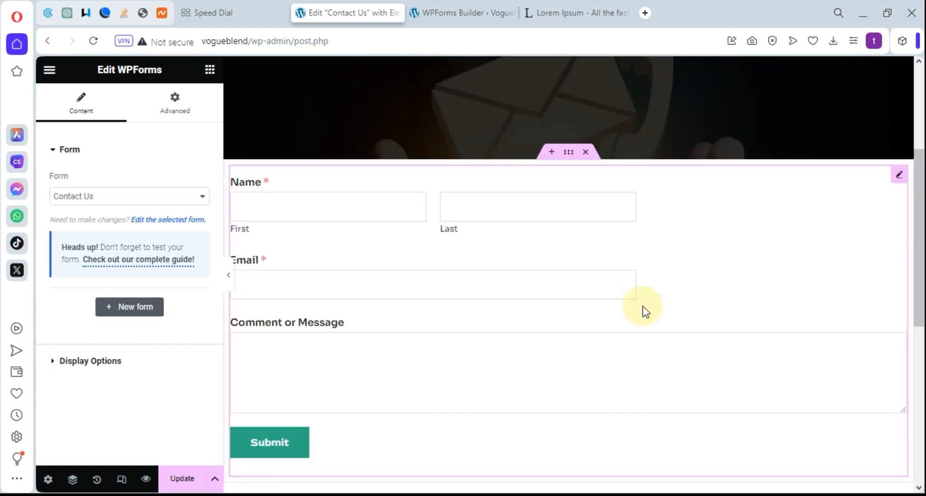
scroll(668, 291, "up", 3)
scroll(703, 389, "down", 2)
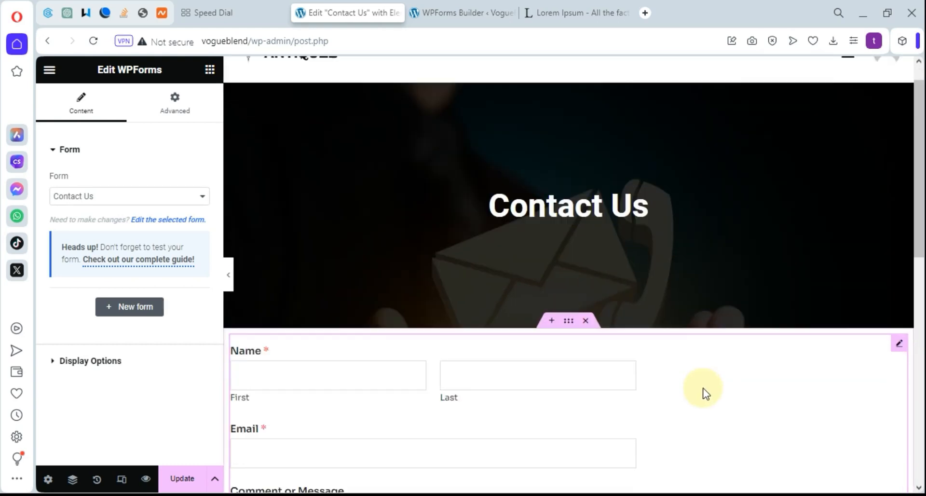
scroll(718, 326, "down", 3)
scroll(461, 325, "up", 4)
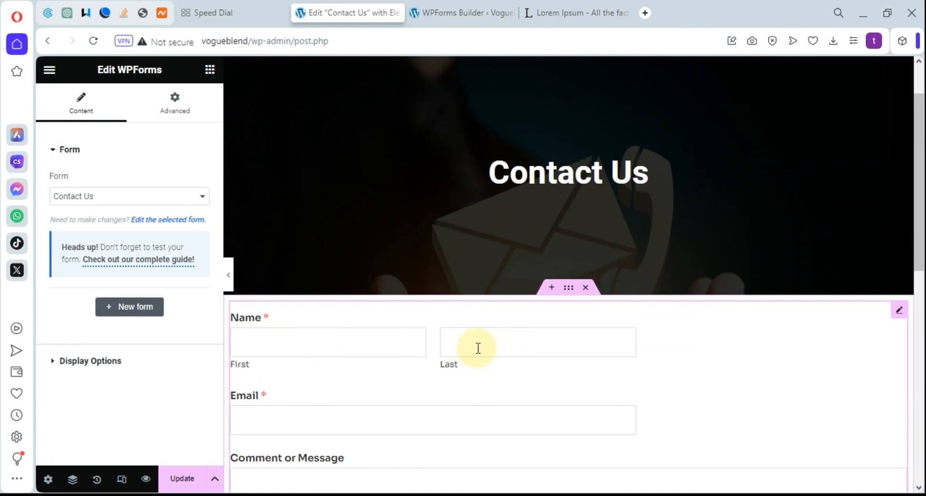
Delete the full-width container holding the contact form and add a container with two equal columns below the Contact Us banner
scroll(285, 448, "down", 1)
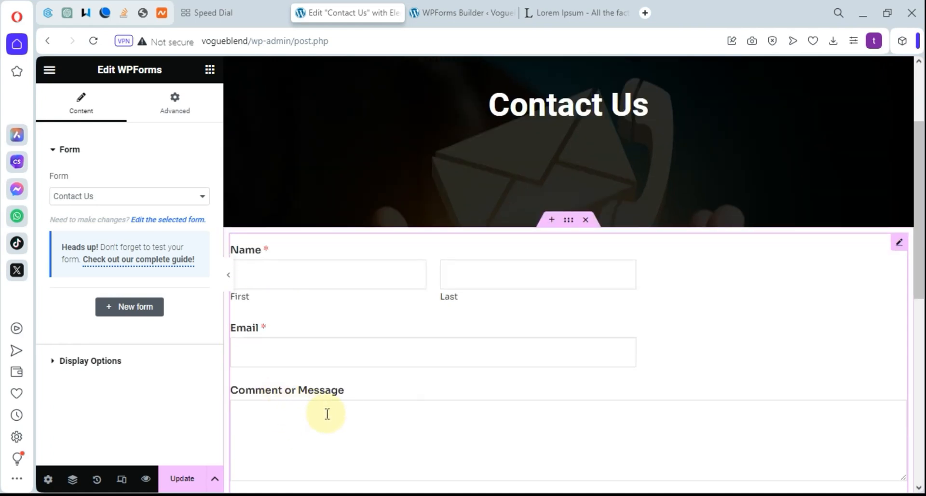
scroll(357, 415, "down", 2)
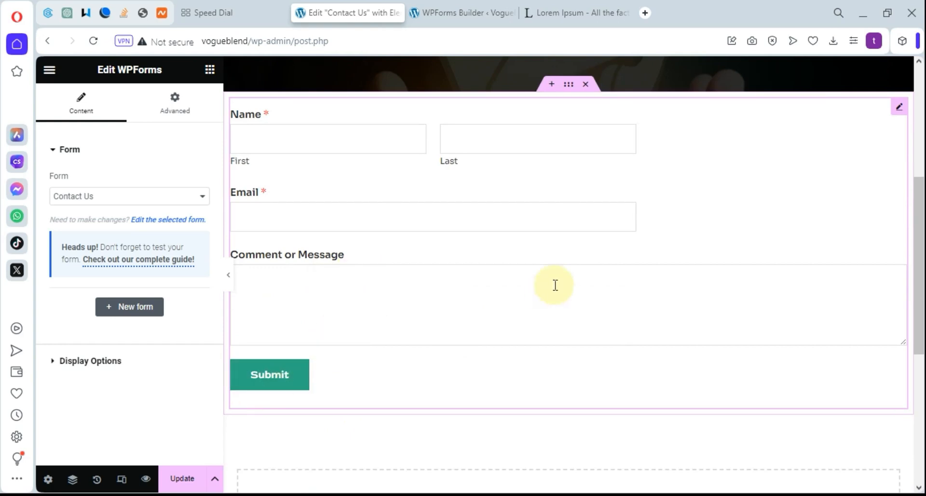
scroll(531, 314, "up", 3)
scroll(395, 395, "down", 2)
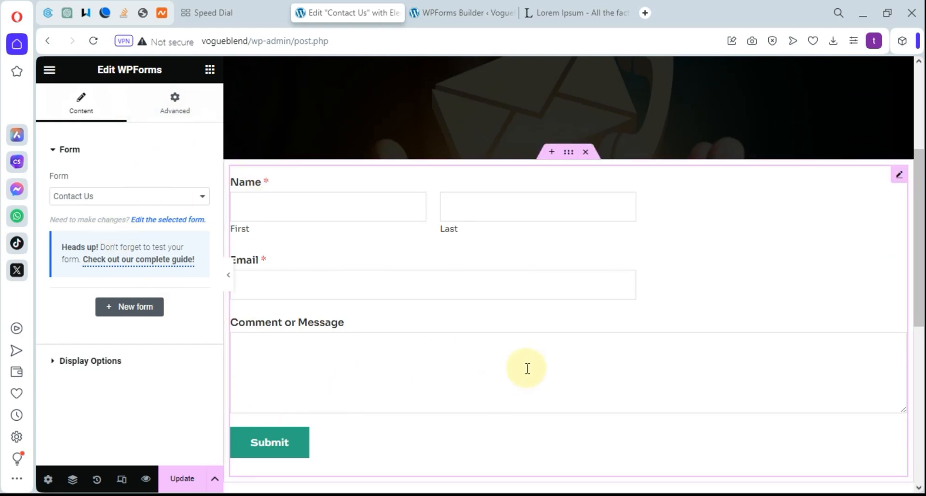
scroll(528, 368, "up", 3)
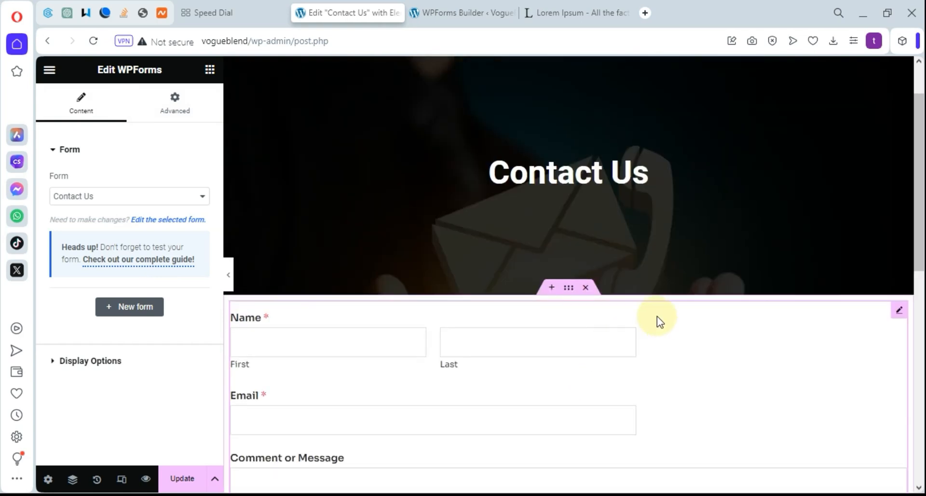
scroll(659, 321, "down", 3)
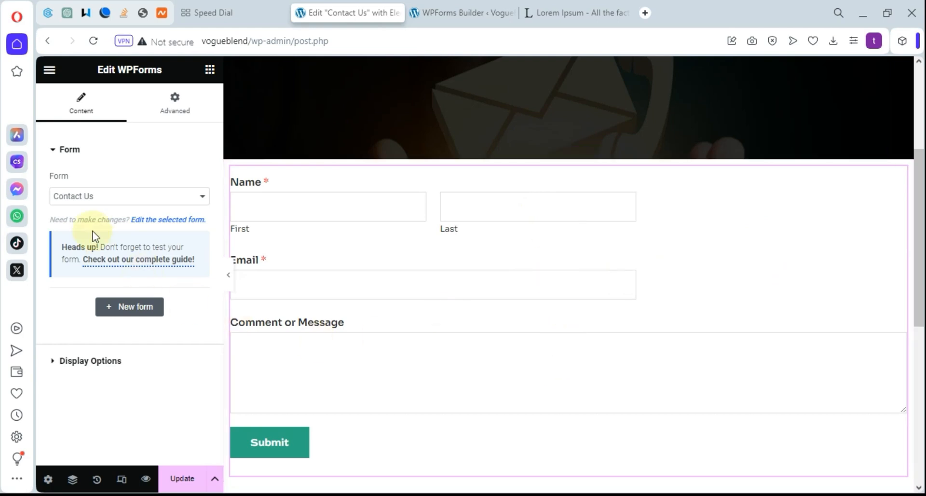
mouse_move(577, 163)
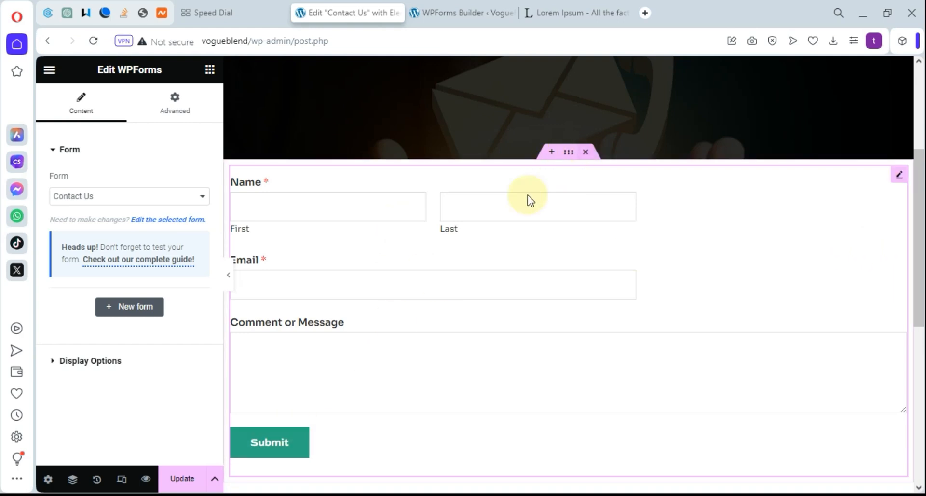
left_click(587, 153)
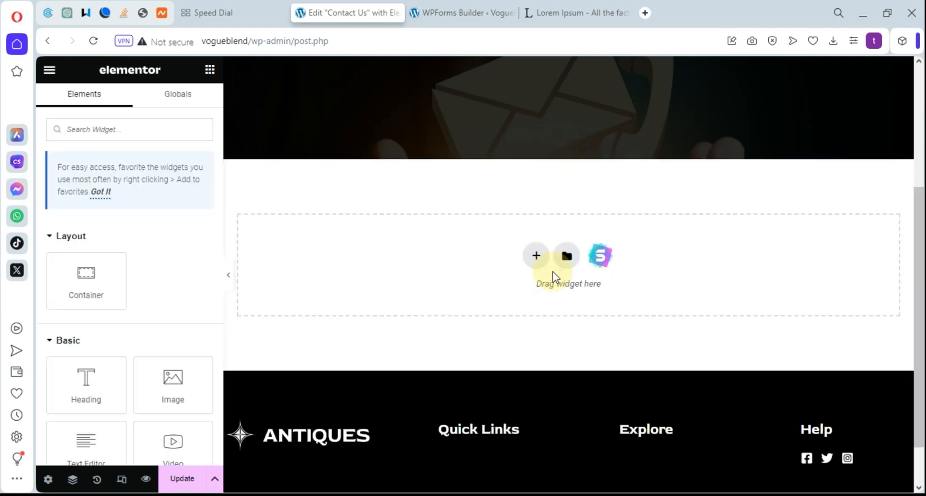
left_click(537, 257)
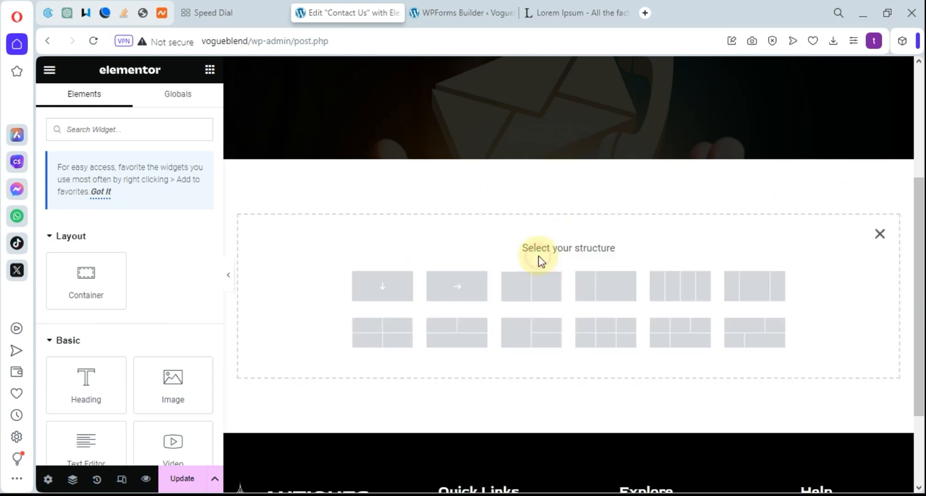
left_click(543, 287)
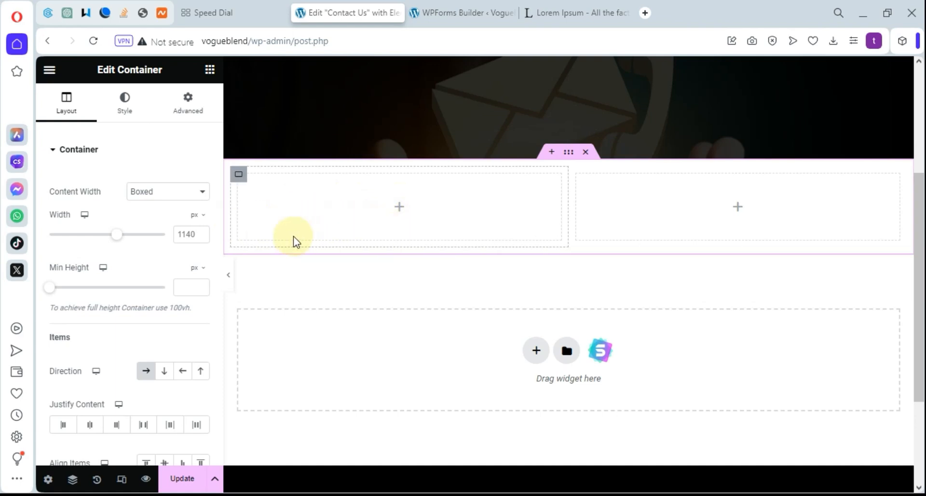
Place a WPForms widget, found by searching for "wpf", in the right column of the new container and select the Contact Us form
left_click(182, 102)
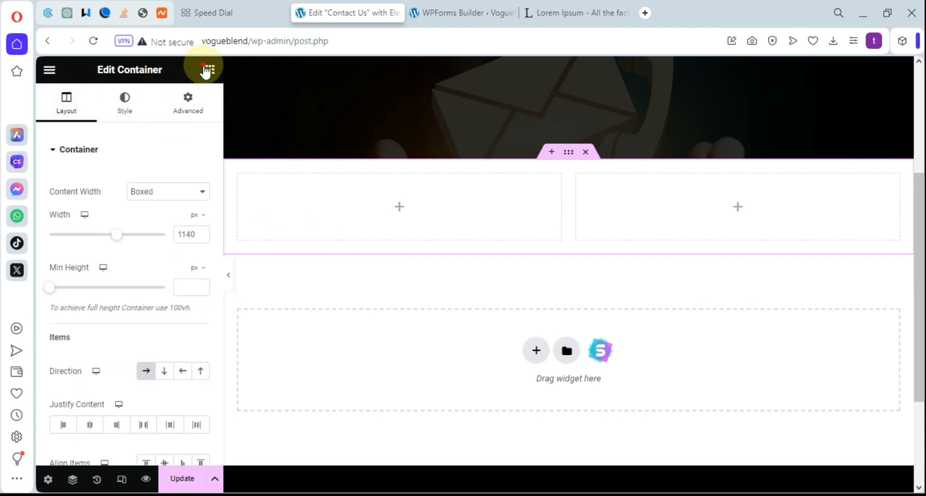
left_click(209, 69)
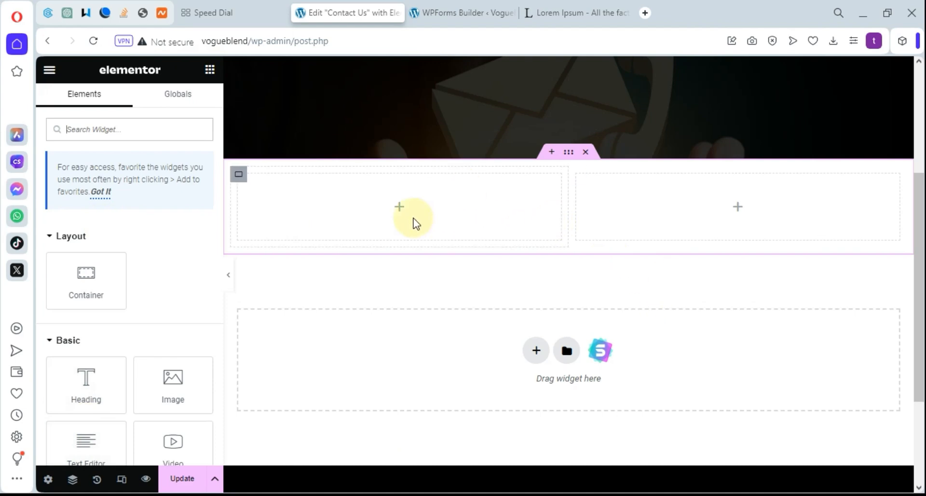
scroll(405, 213, "up", 4)
scroll(512, 332, "down", 3)
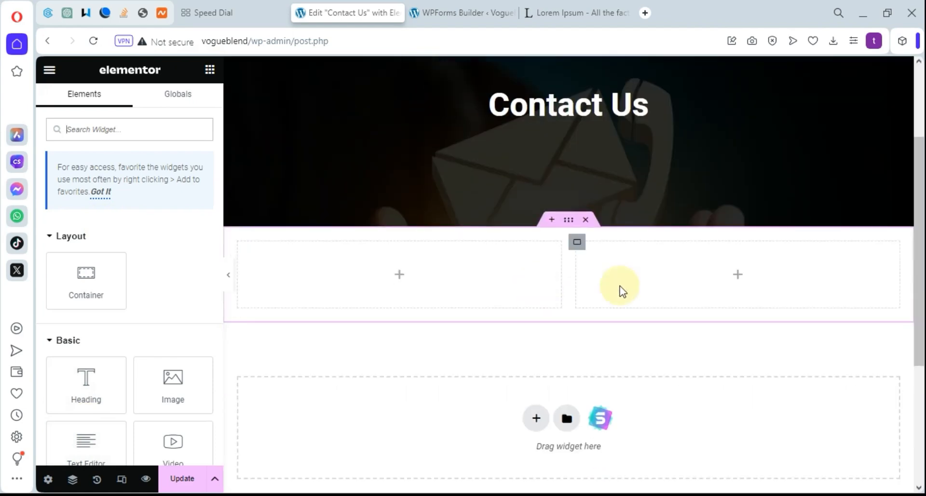
right_click(484, 266)
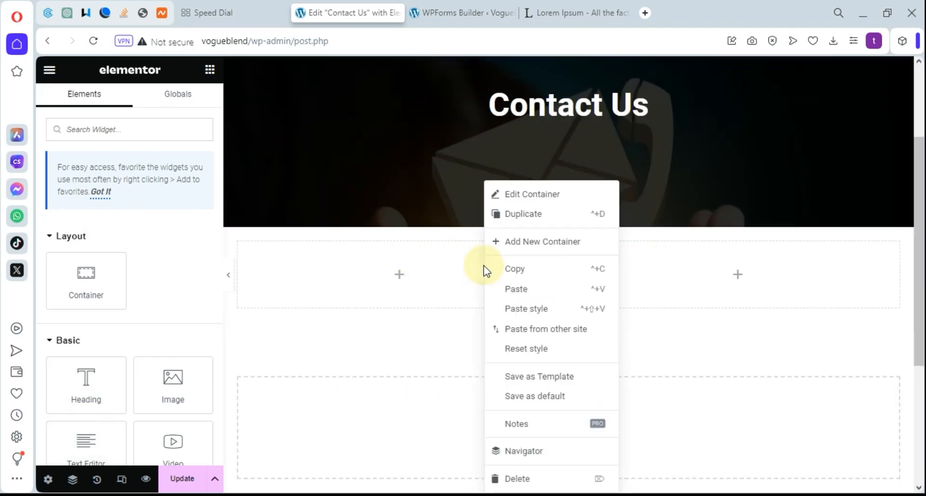
key("Escape")
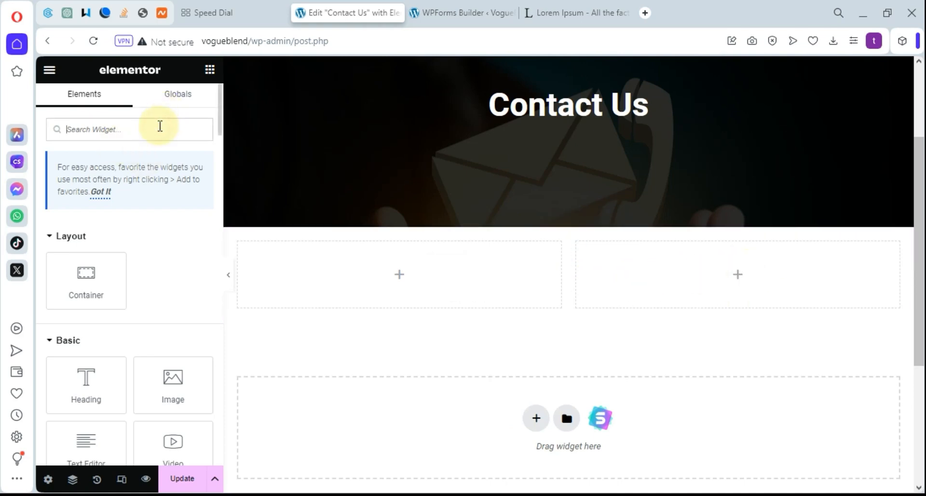
type("wp")
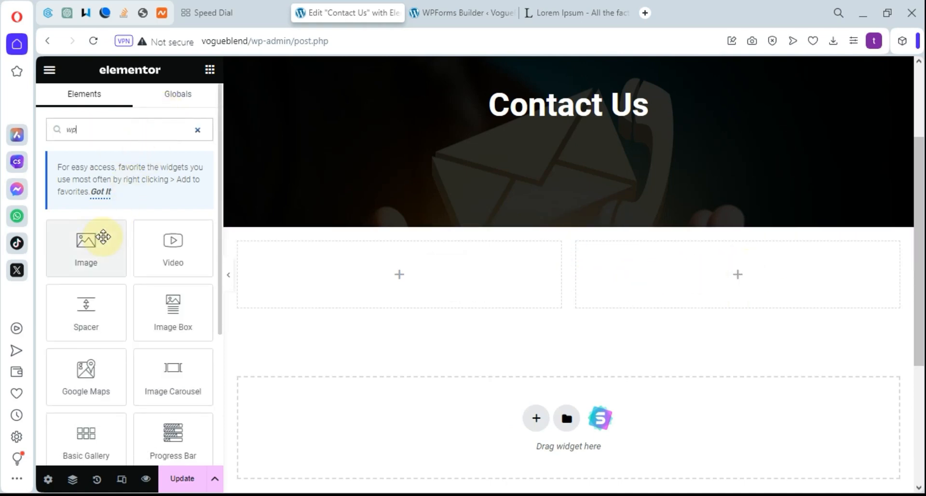
type("f")
left_click_drag(90, 250, 659, 305)
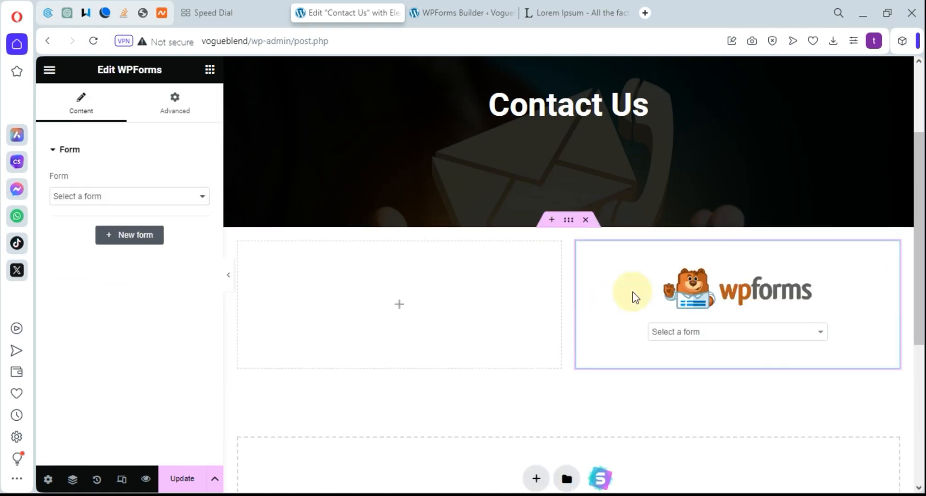
left_click(702, 369)
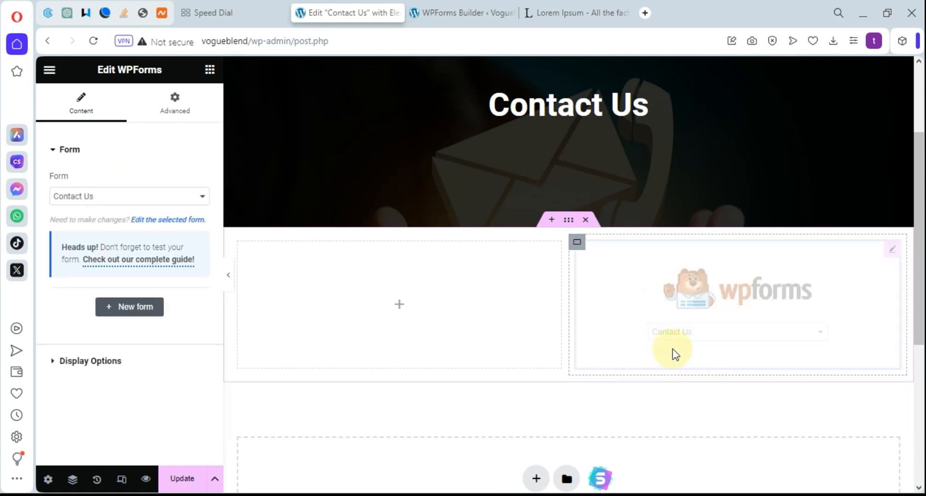
scroll(729, 345, "down", 3)
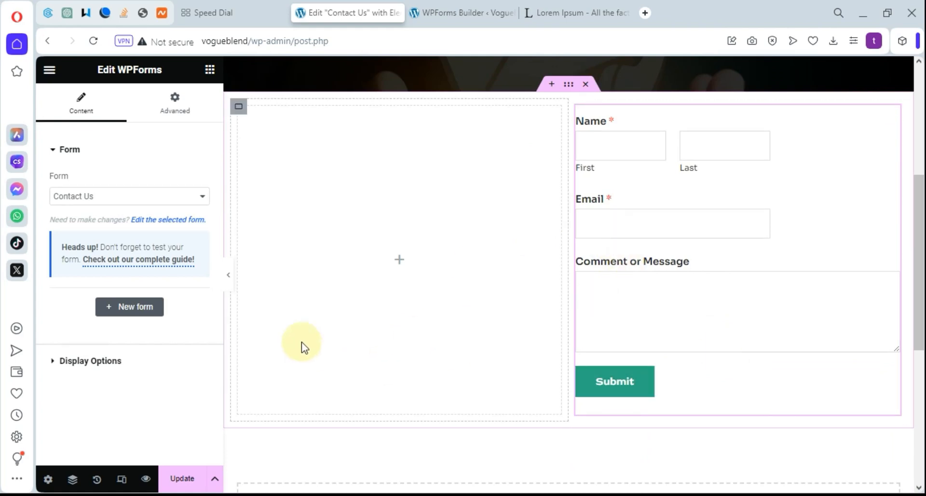
Add a Heading widget in the empty column beside the form and set its text to "Have a Question?"
left_click(210, 70)
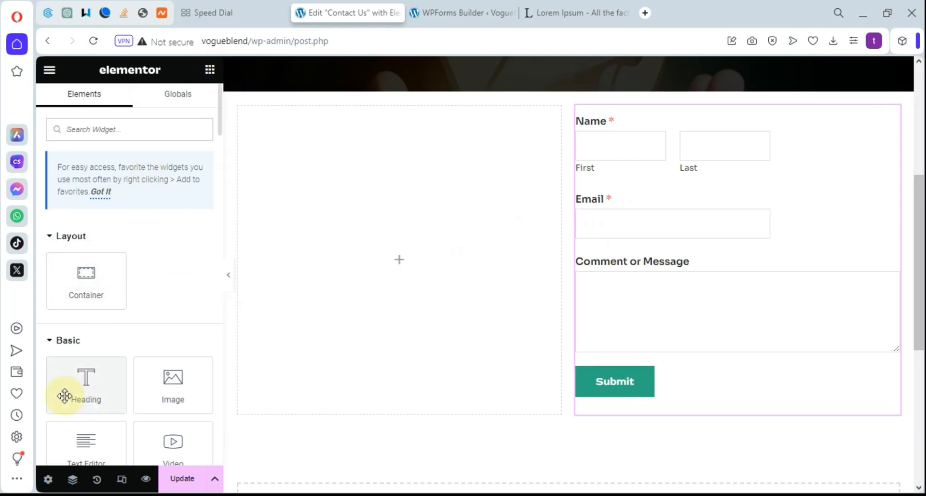
left_click_drag(248, 216, 331, 182)
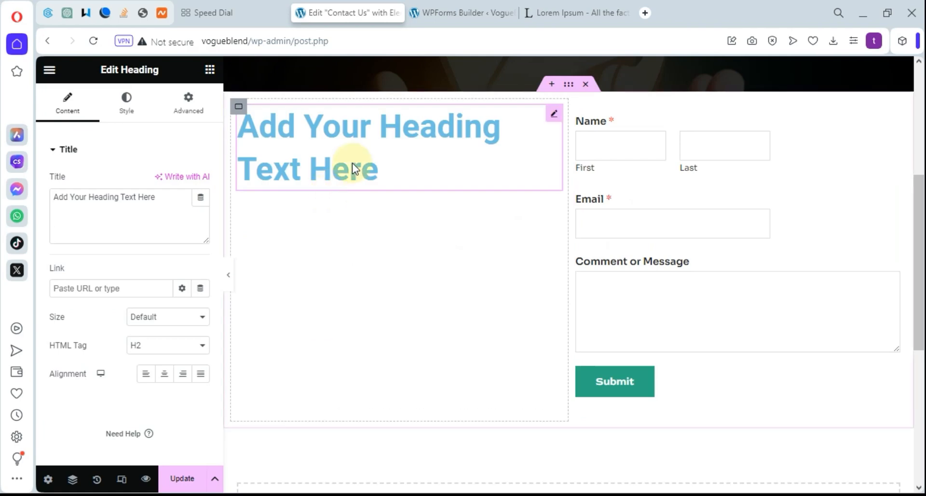
left_click(379, 164)
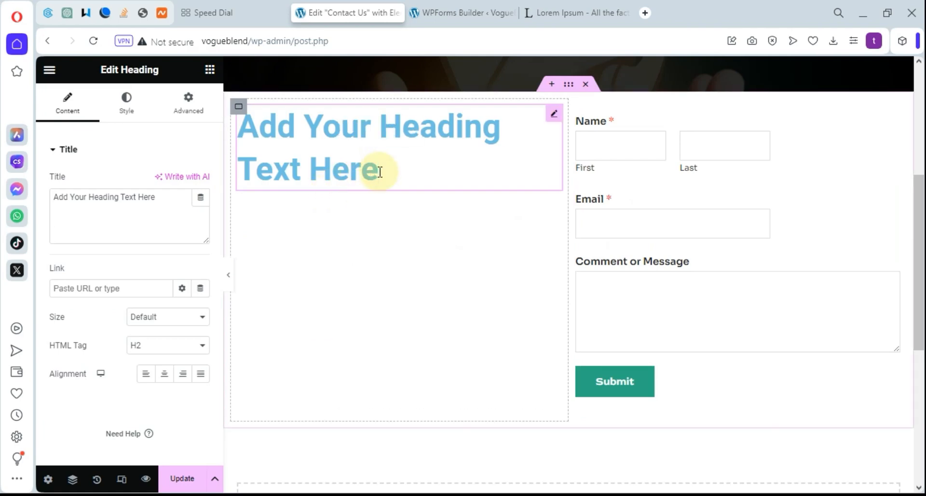
triple_click(380, 171)
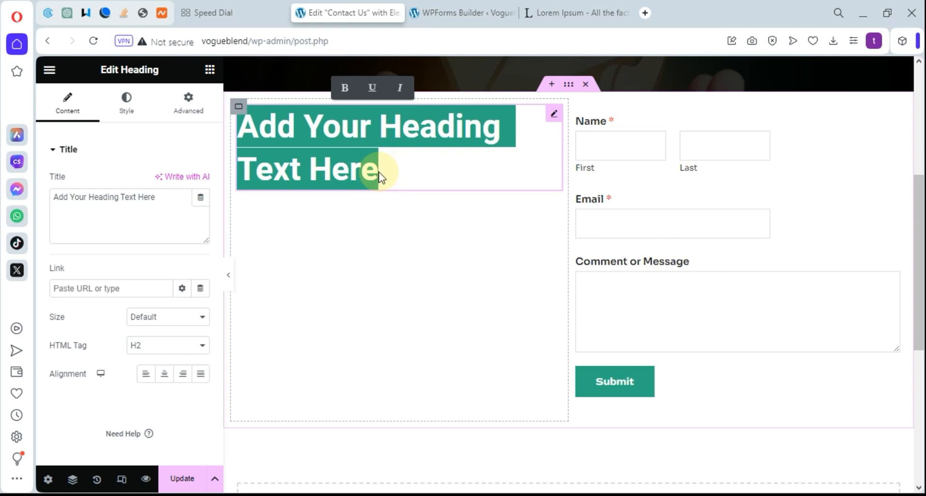
type("Have a")
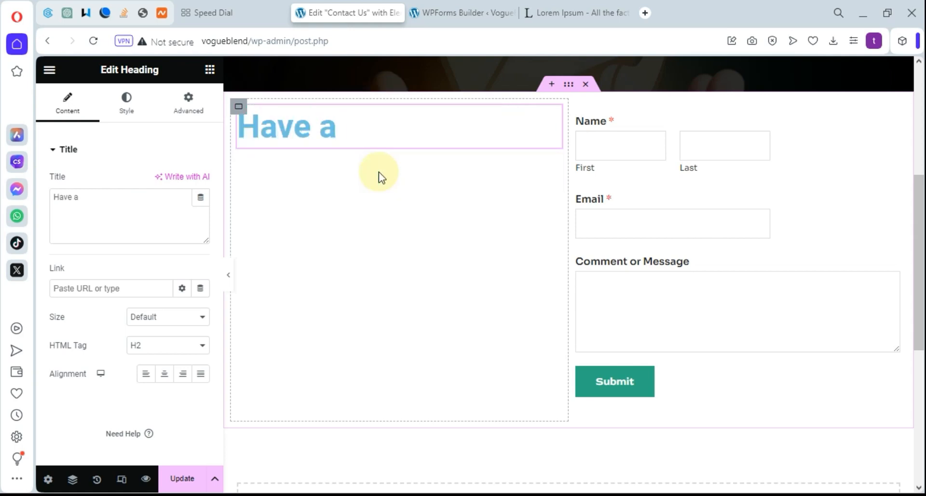
type(" Question")
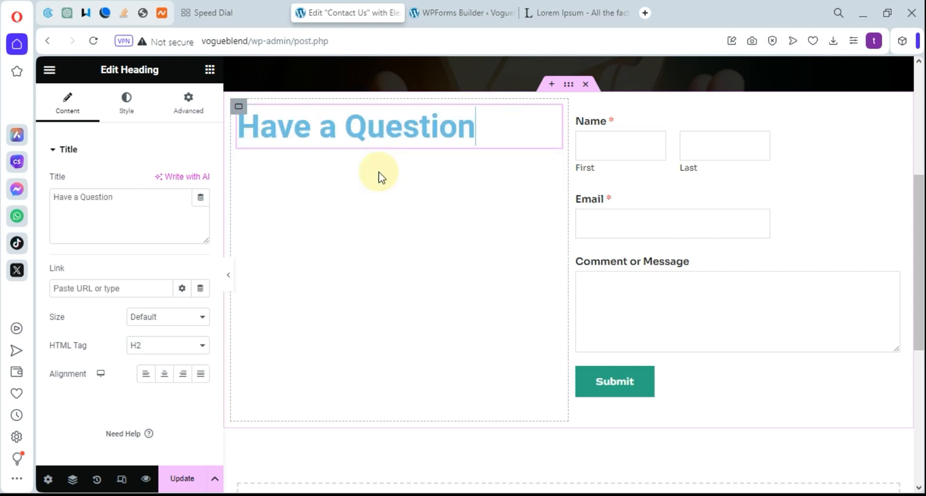
type("?")
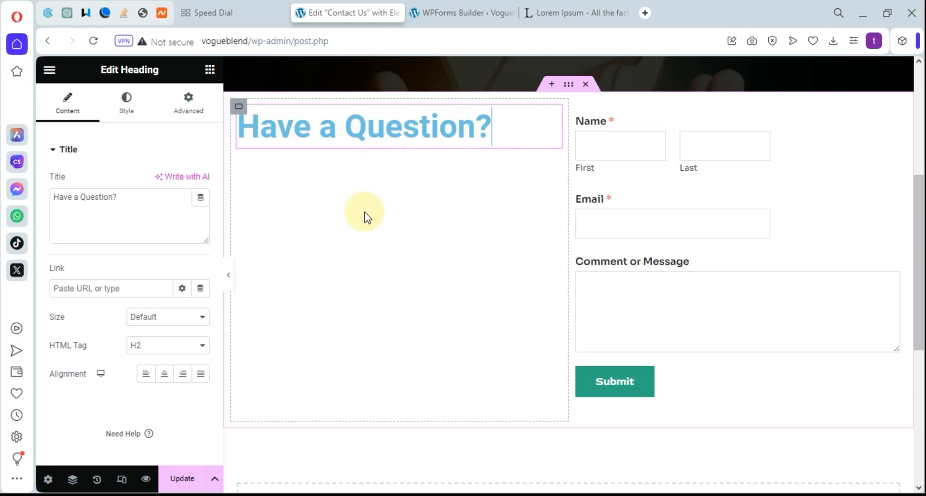
Change the text color of the "Have a Question?" heading to a bright turquoise
left_click(129, 107)
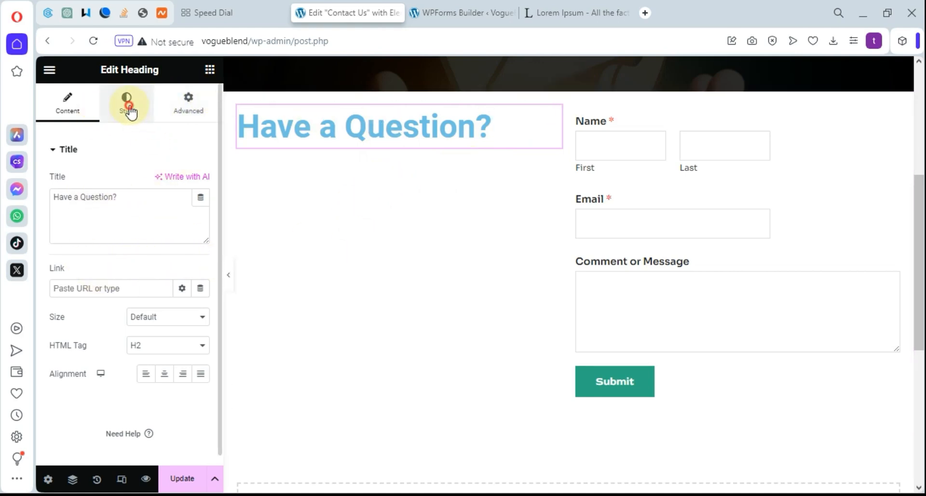
left_click(201, 182)
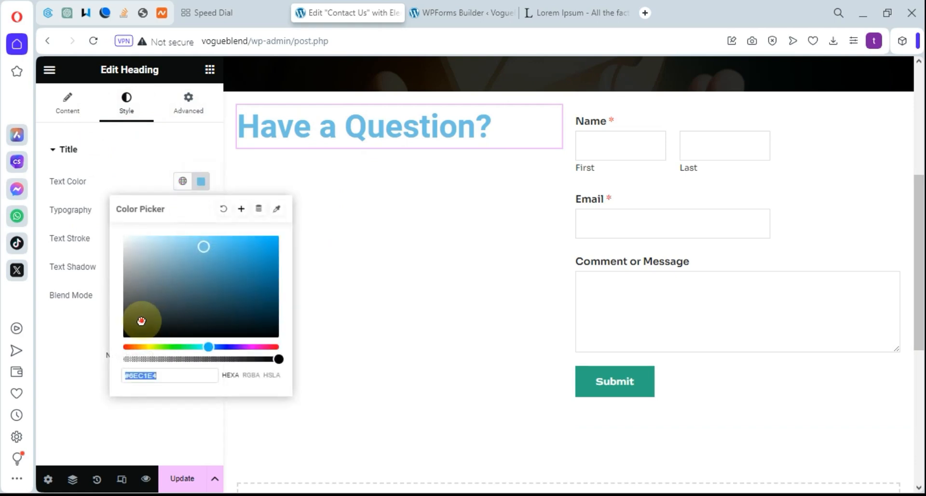
left_click_drag(141, 320, 121, 343)
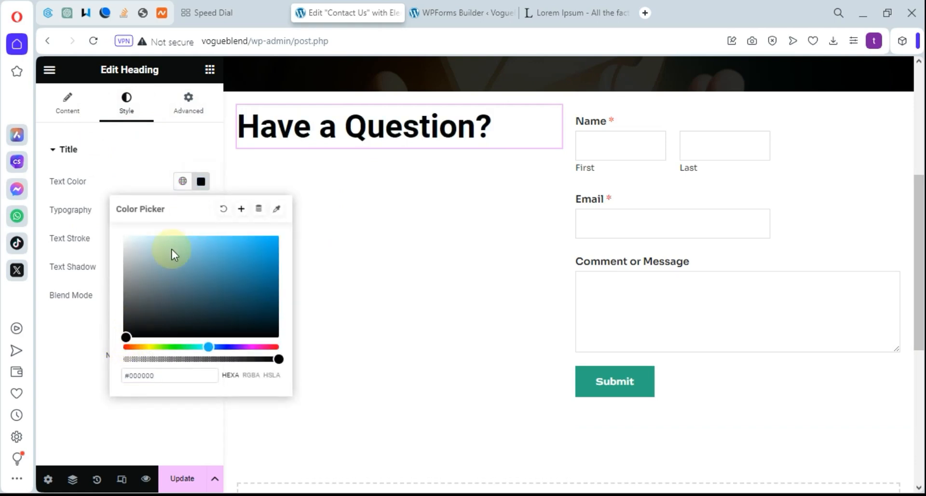
mouse_move(238, 275)
left_mouse_down()
mouse_move(289, 293)
mouse_move(276, 235)
mouse_move(214, 313)
left_mouse_up()
left_click_drag(205, 347, 196, 352)
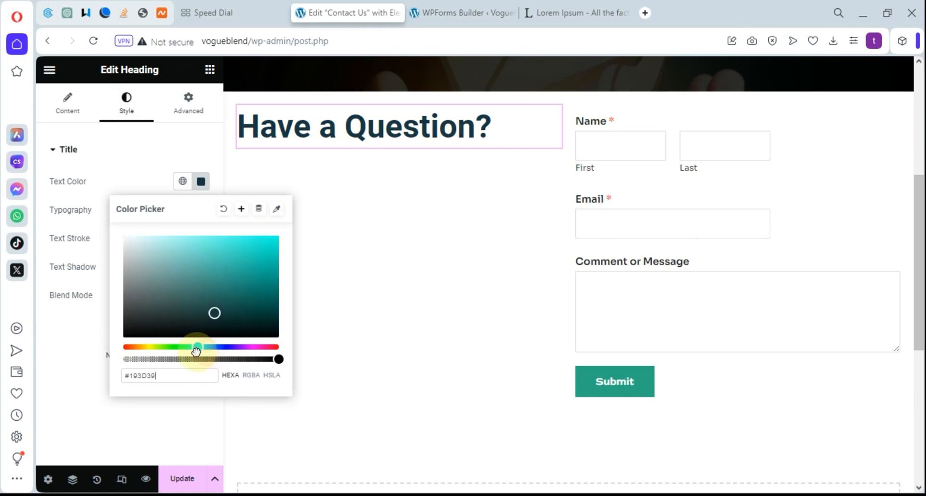
mouse_move(268, 300)
left_mouse_down()
mouse_move(289, 314)
mouse_move(296, 251)
left_mouse_up()
left_click(263, 276)
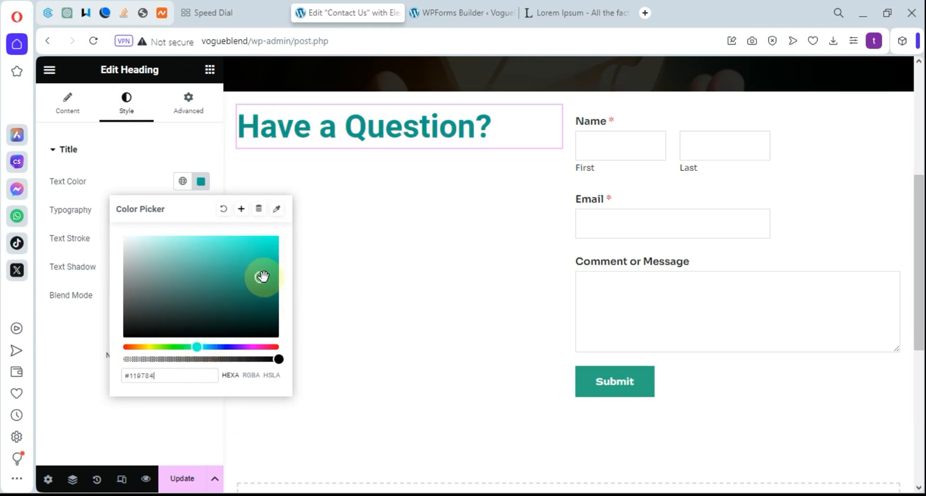
left_click(415, 232)
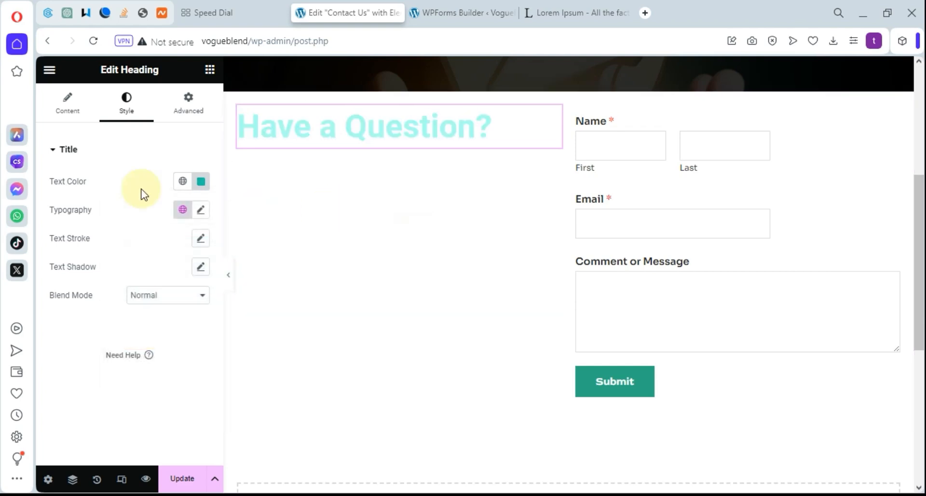
Add a Text Editor widget with its placeholder paragraph below the "Have a Question?" heading
left_click(209, 69)
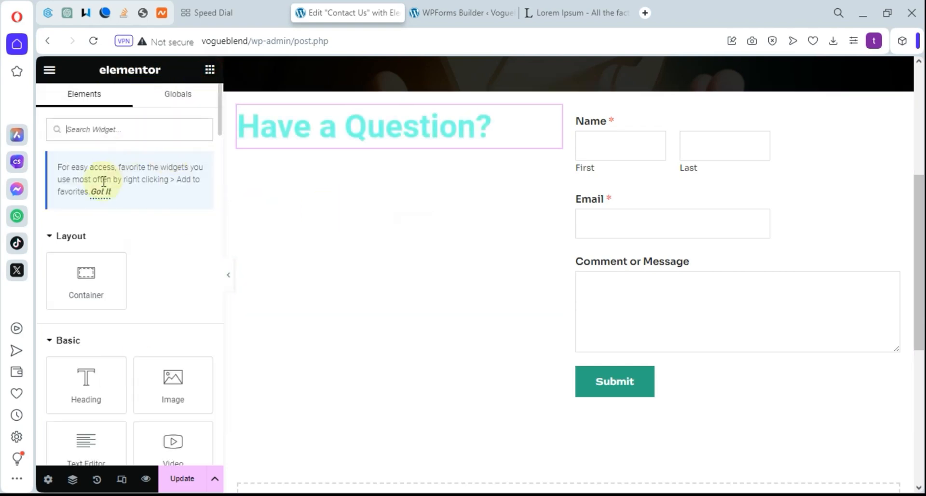
scroll(103, 399, "down", 2)
left_click_drag(116, 393, 355, 260)
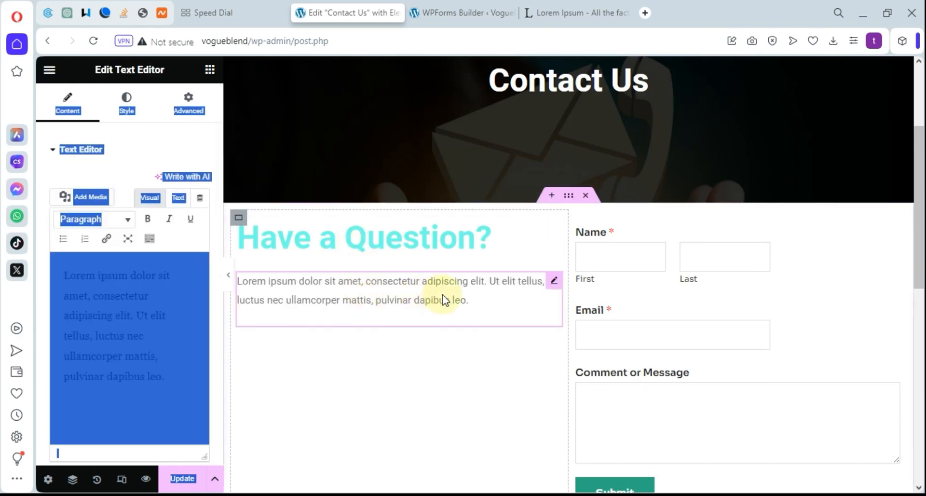
mouse_move(484, 306)
left_mouse_down()
mouse_move(402, 302)
mouse_move(475, 306)
left_mouse_up()
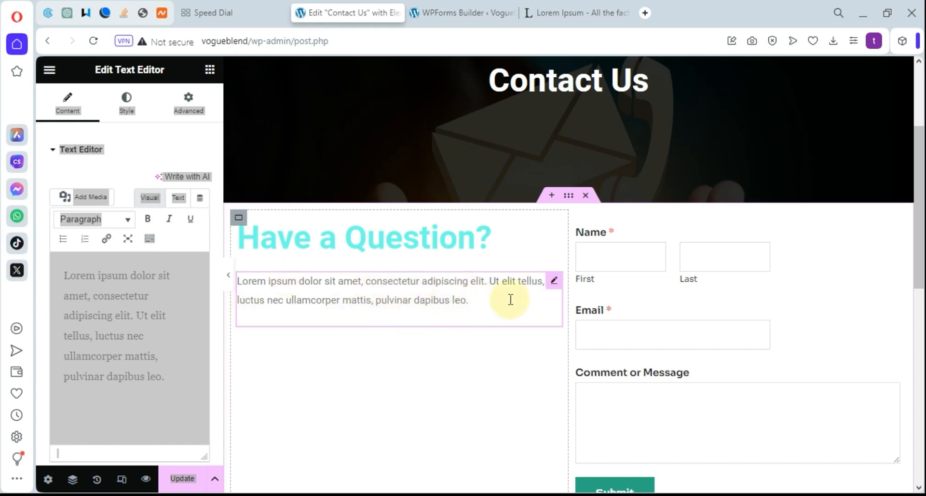
scroll(504, 357, "down", 1)
scroll(503, 353, "down", 2)
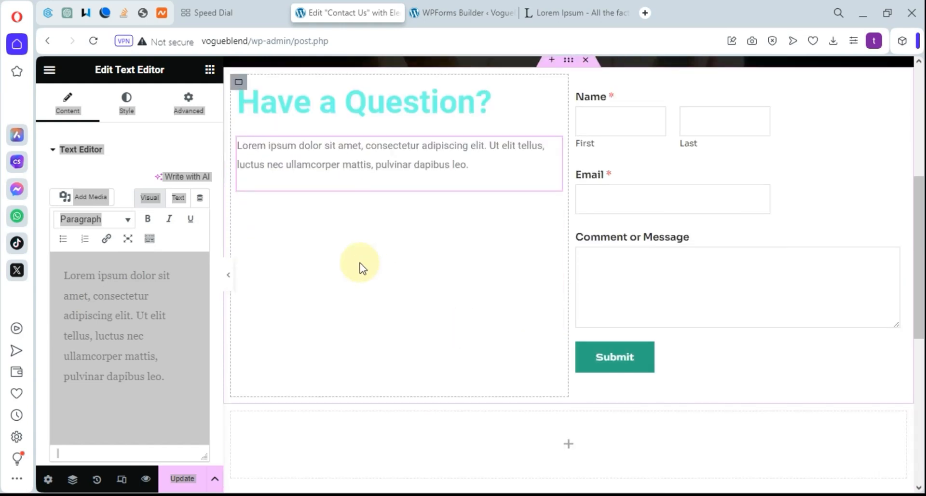
Duplicate the placeholder text widget below the "Have a Question?" heading twice to stack three paragraphs beside the form
left_click_drag(262, 171, 381, 170)
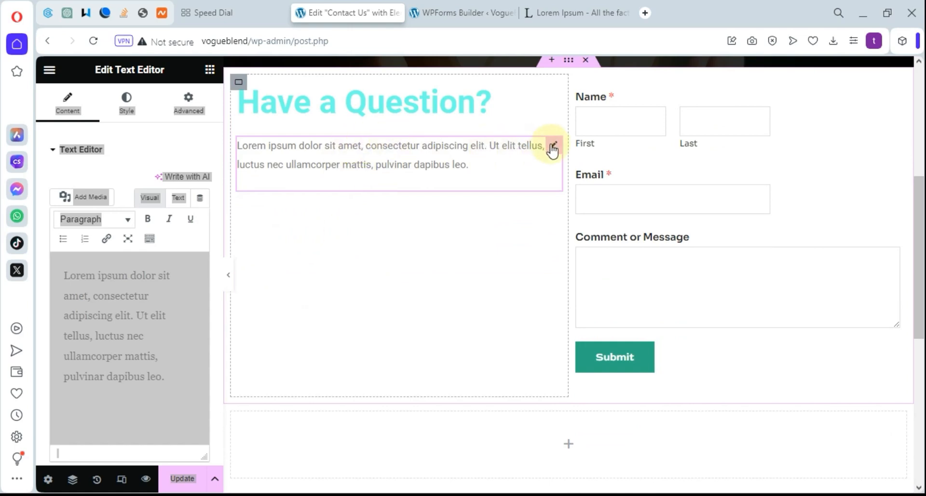
right_click(553, 150)
left_click(564, 180)
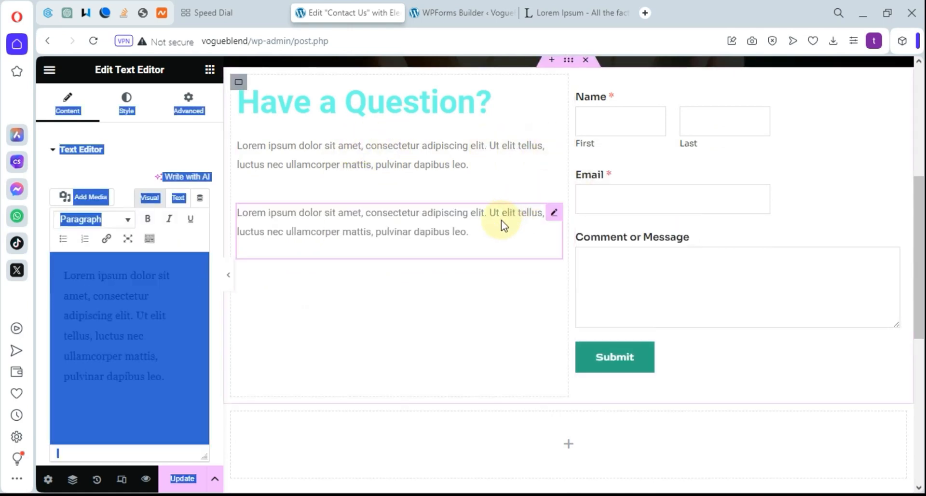
double_click(427, 215)
left_click(473, 233)
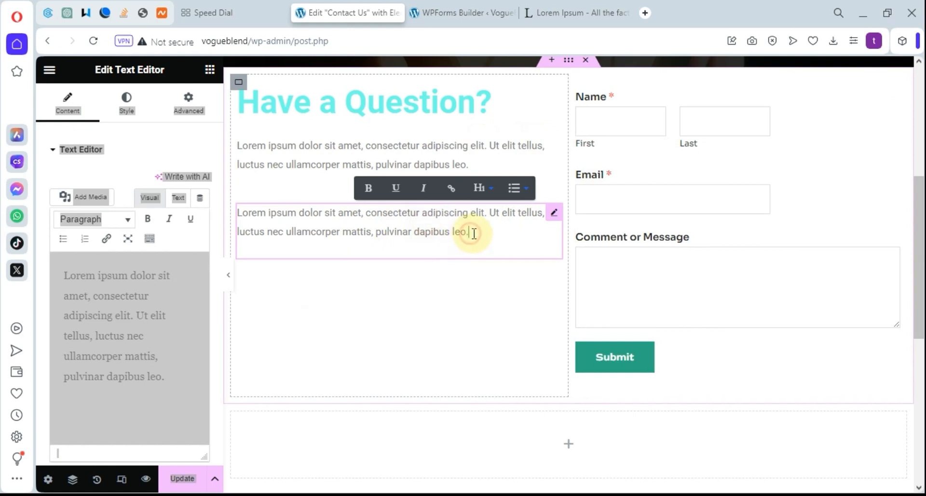
left_click_drag(473, 232, 119, 381)
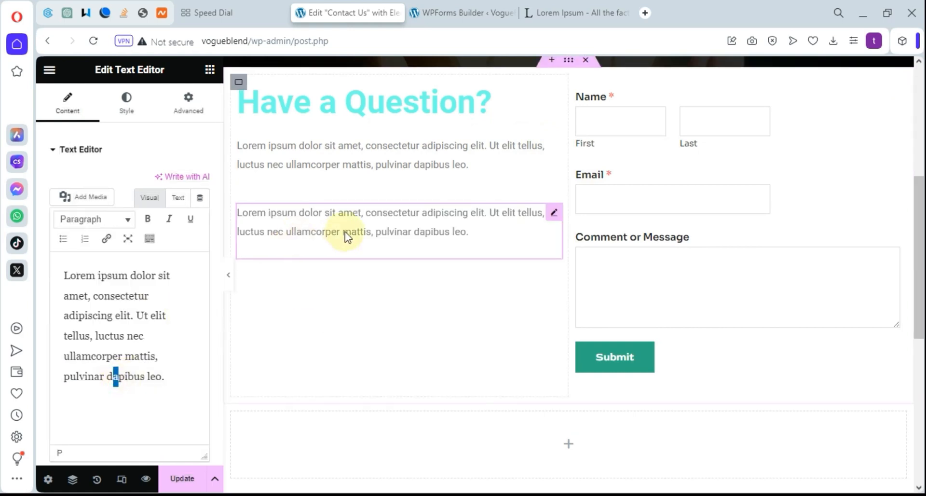
right_click(555, 218)
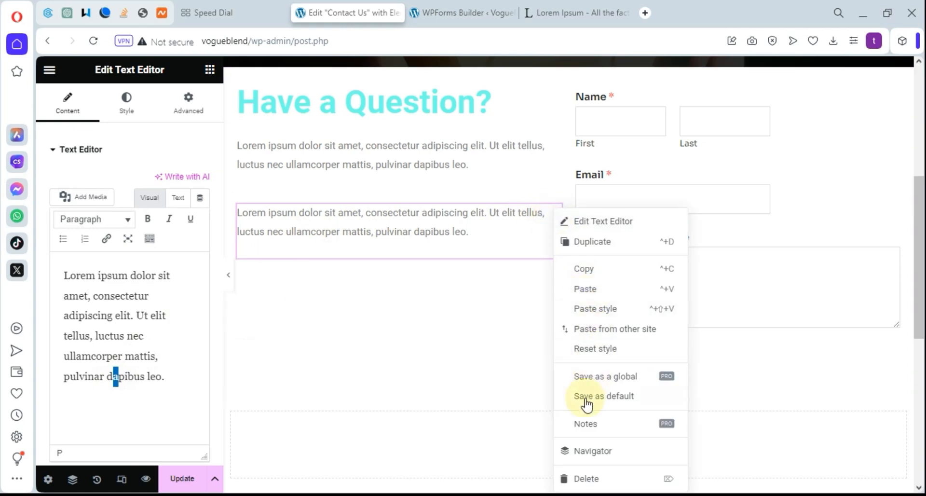
left_click(587, 241)
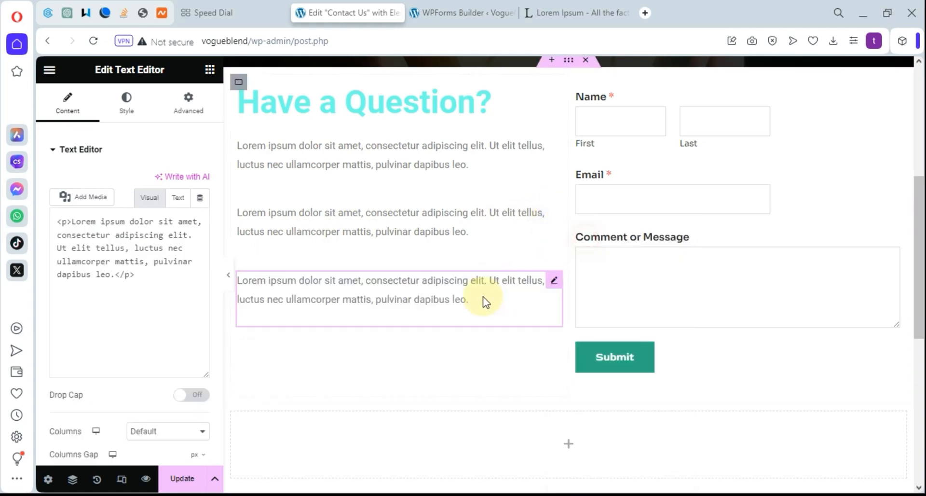
Update the Contact Us page to save the new section with the text and the contact form
scroll(540, 394, "down", 4)
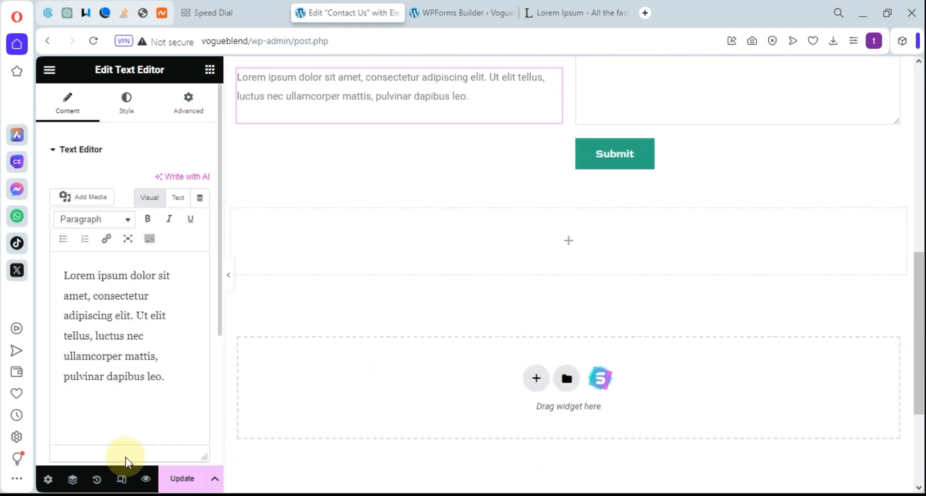
left_click(180, 478)
scroll(653, 217, "up", 10)
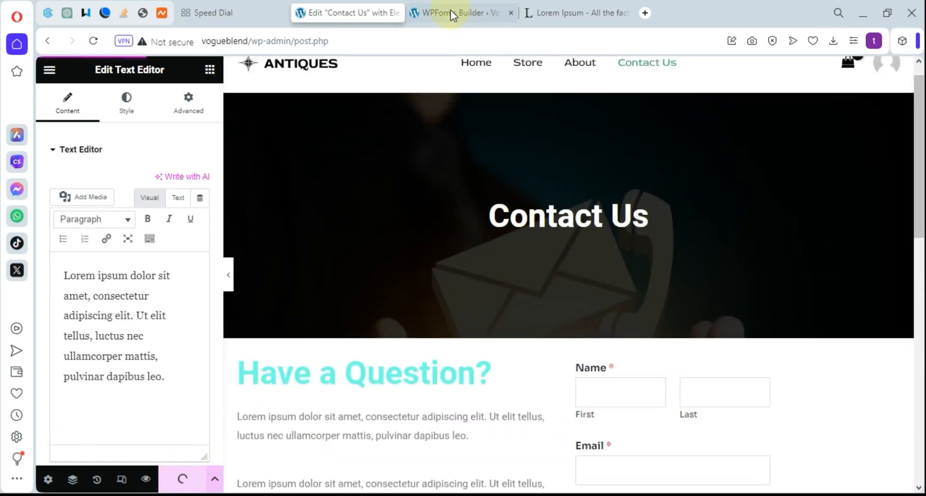
left_click(447, 12)
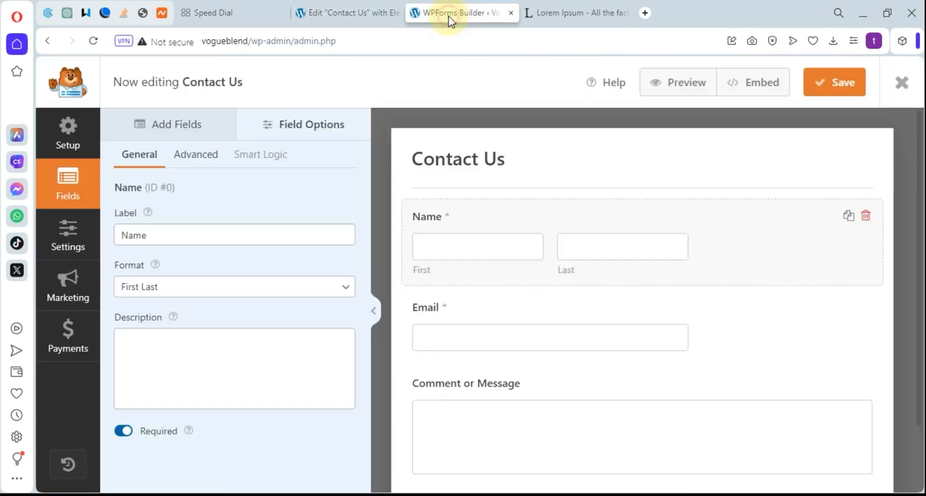
left_click(326, 14)
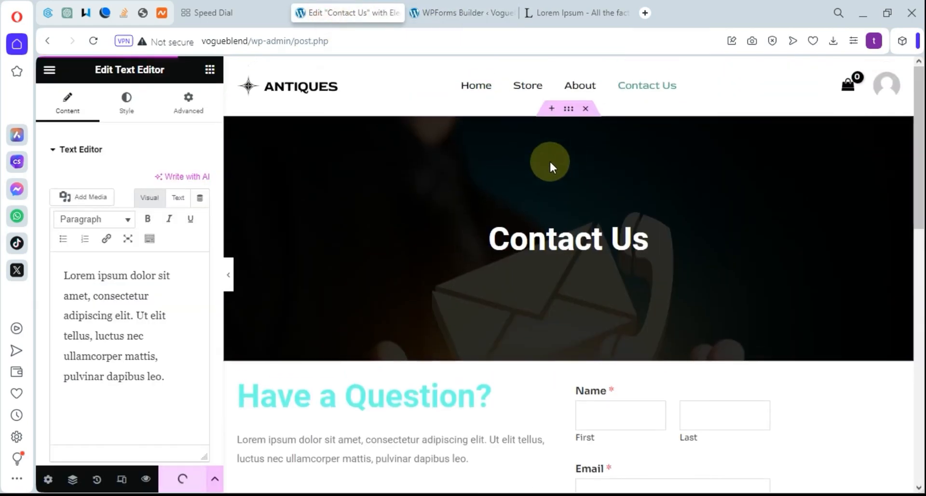
Exit the Elementor editor for the Contact Us page, leaving the choice of exit destination undecided
left_click(50, 71)
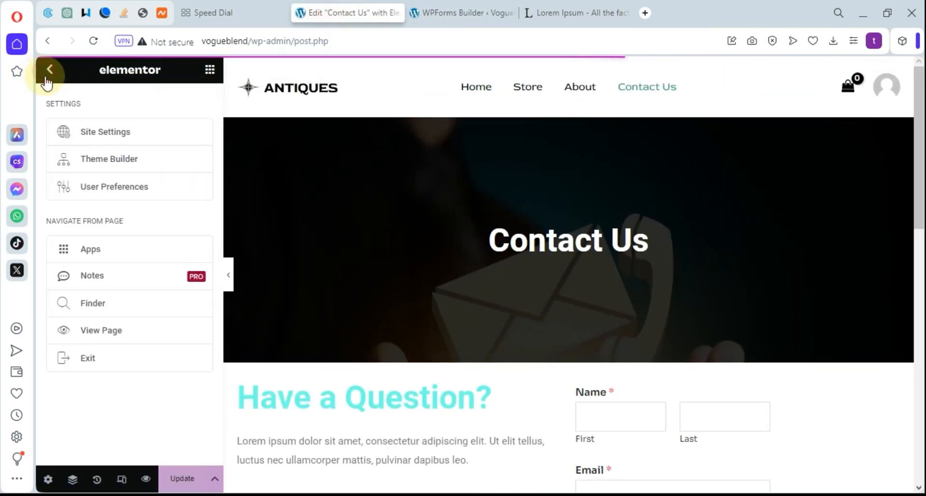
left_click(86, 359)
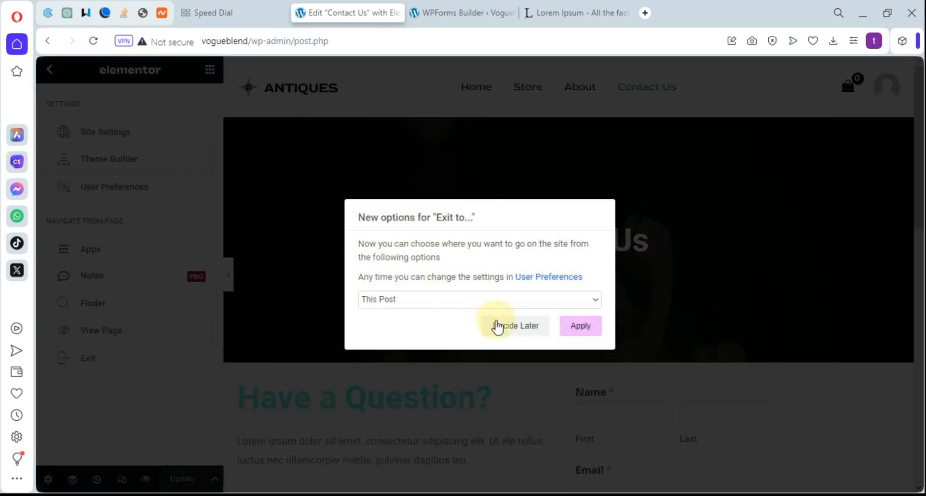
left_click(381, 331)
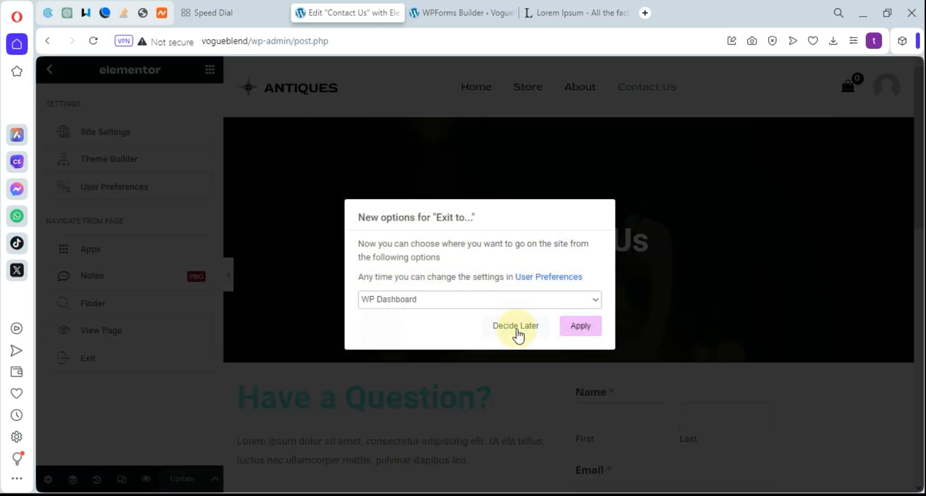
left_click(515, 326)
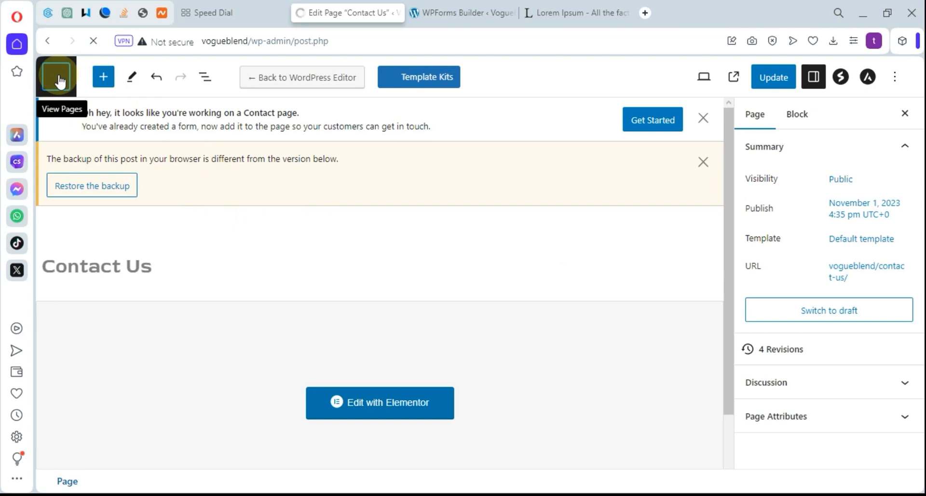
Leave the page editor by shortening the address to vogueblend/wp-admin/ and loading the WordPress dashboard
left_click(354, 39)
left_click(463, 39)
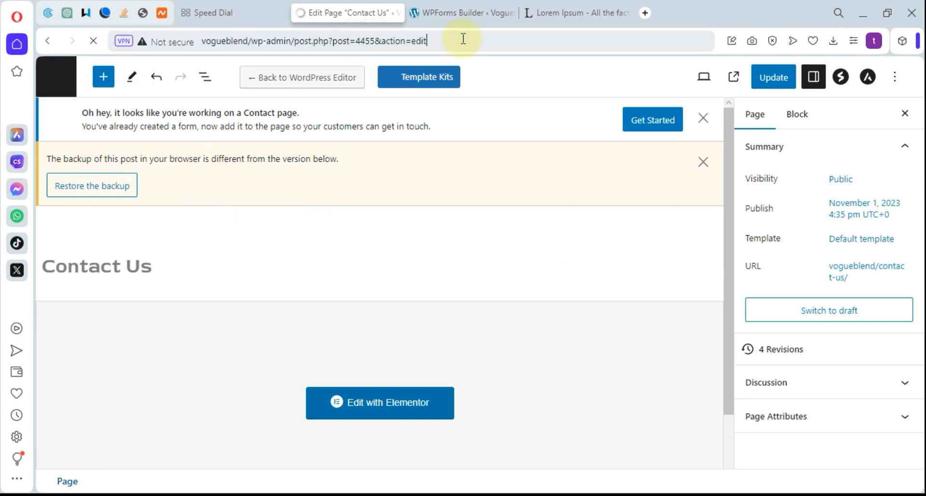
key("BackSpace")
key("BackSpace")
key("BackSpace")
key("BackSpace")
key("BackSpace")
key("BackSpace")
key("BackSpace")
key("BackSpace")
key("BackSpace")
key("BackSpace")
key("BackSpace")
key("BackSpace")
key("BackSpace")
key("BackSpace")
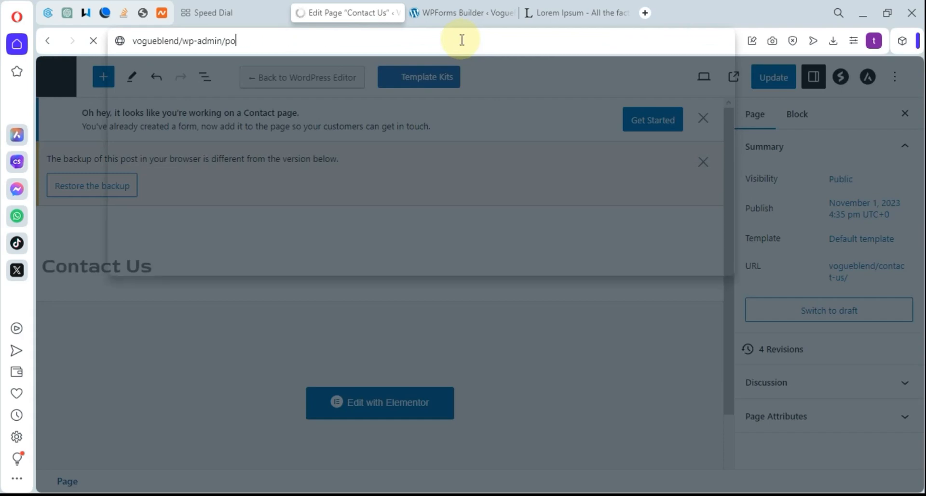
key("BackSpace")
key("BackSpace")
key("Return")
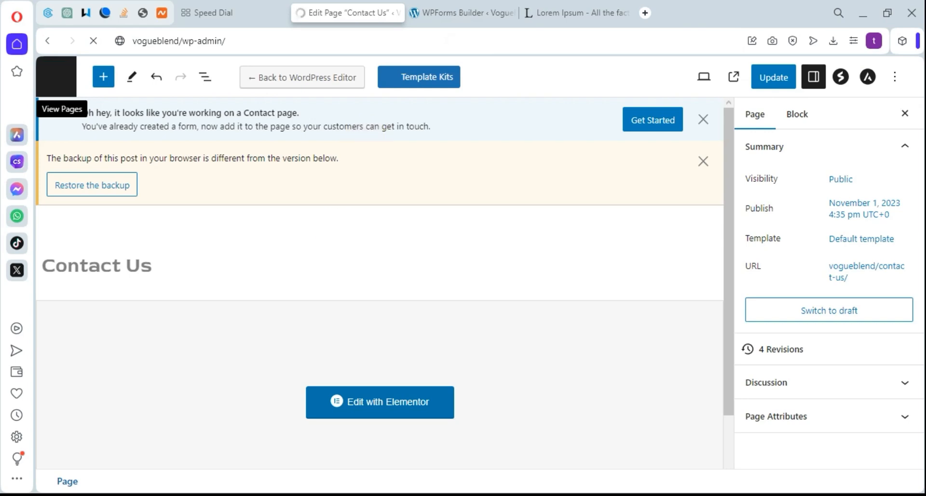
Close the WPForms builder that has the Contact Us form open
left_click(461, 13)
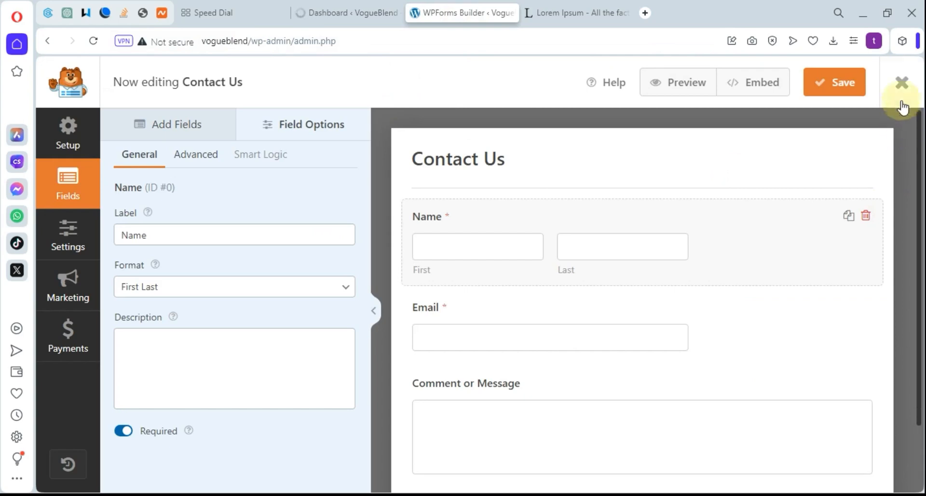
left_click(902, 82)
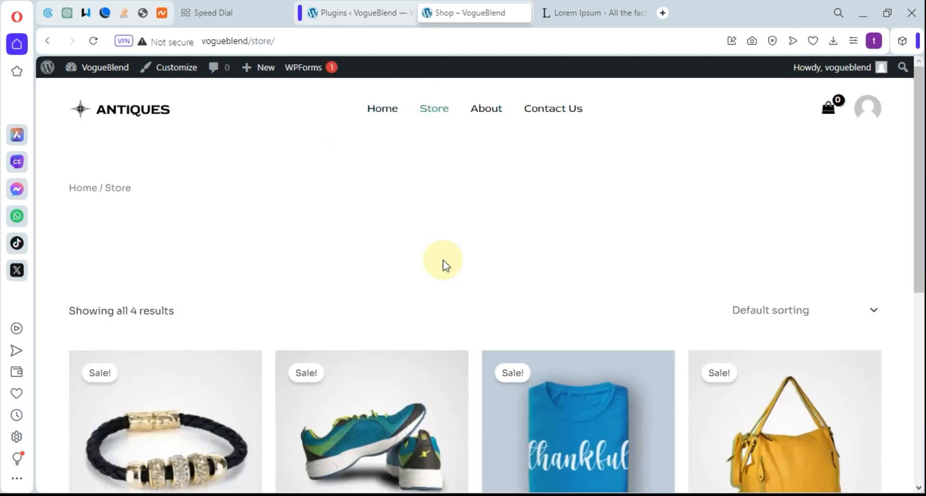
Review the live Store page and the About page from header to footer, checking the layout, products and text
scroll(451, 255, "down", 7)
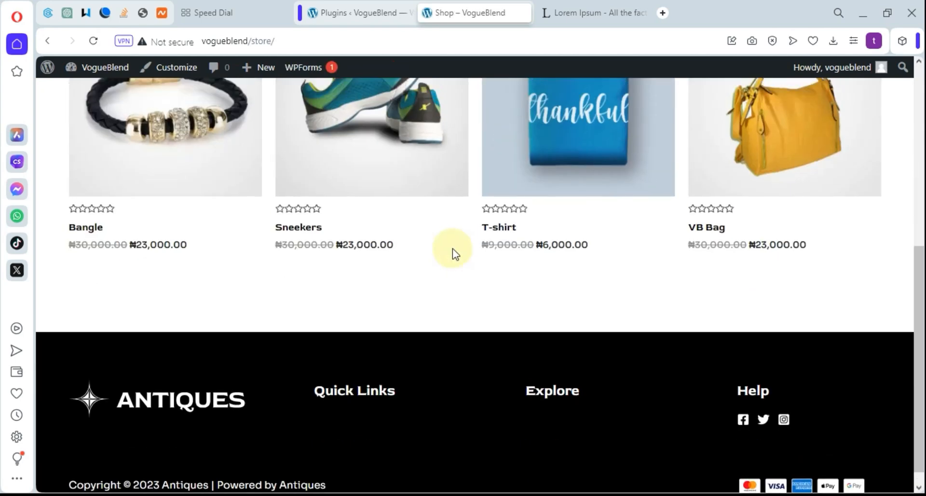
scroll(453, 254, "up", 5)
scroll(453, 248, "up", 2)
scroll(452, 248, "down", 7)
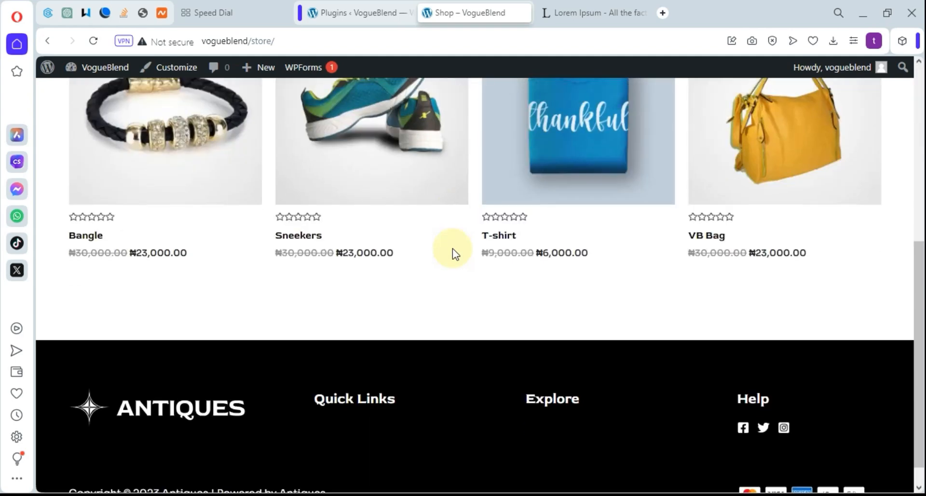
scroll(452, 248, "up", 7)
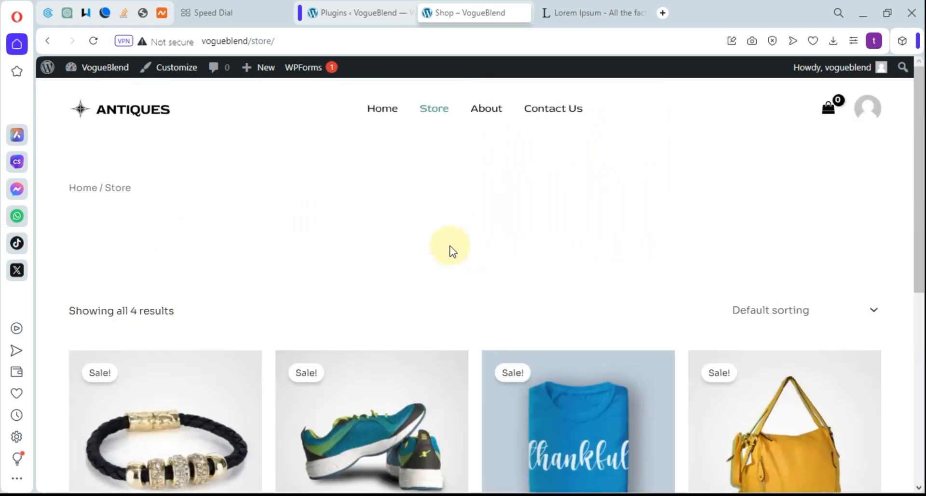
left_click(477, 110)
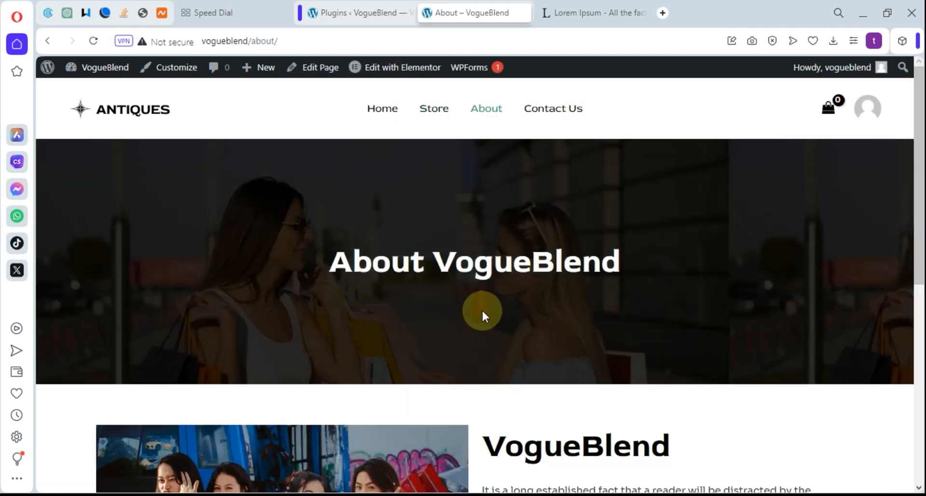
scroll(481, 309, "down", 5)
scroll(483, 341, "up", 5)
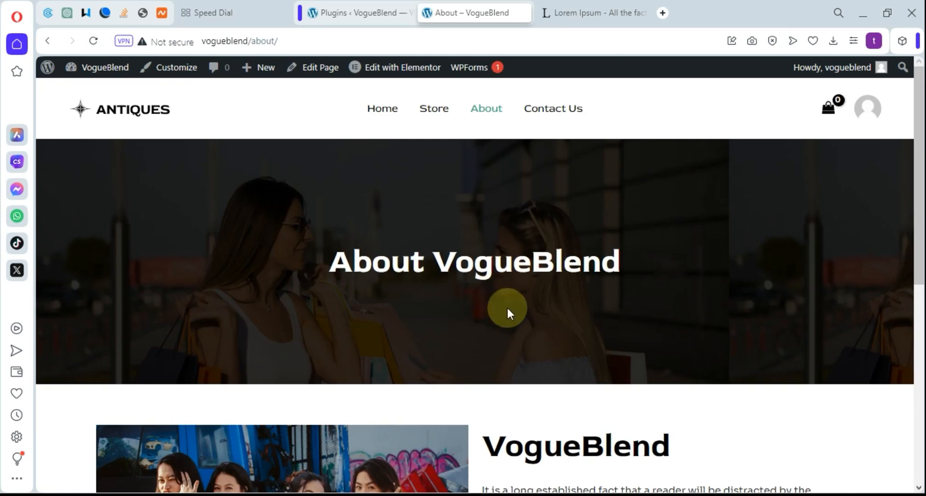
scroll(507, 306, "down", 8)
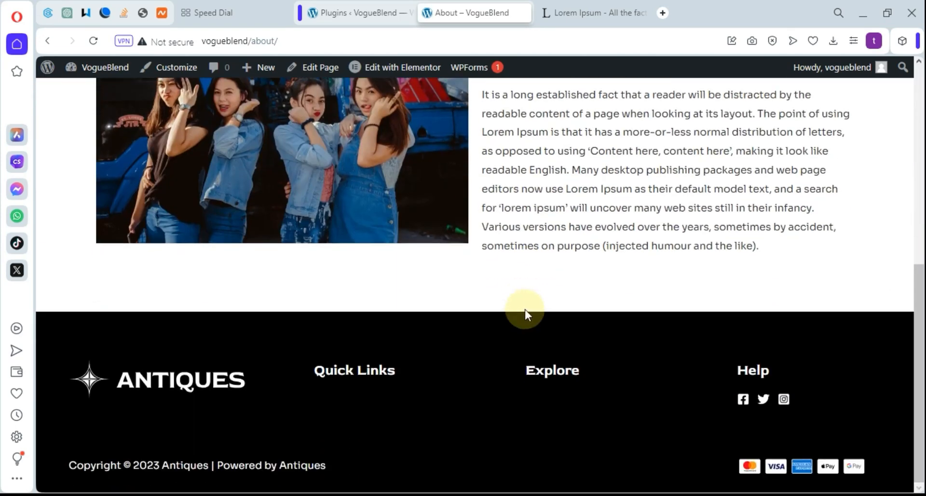
Open the site's Contact Us page and examine it from the header through the contact form to the footer
scroll(519, 302, "up", 9)
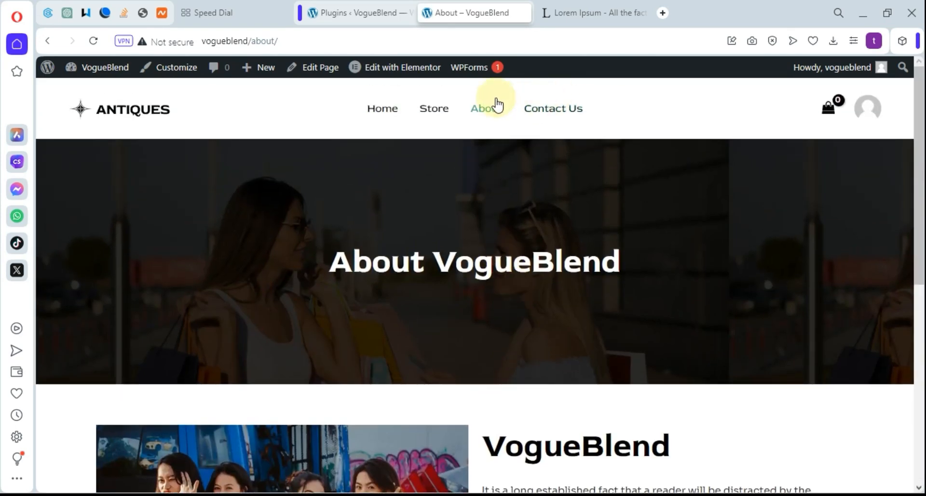
left_click(549, 110)
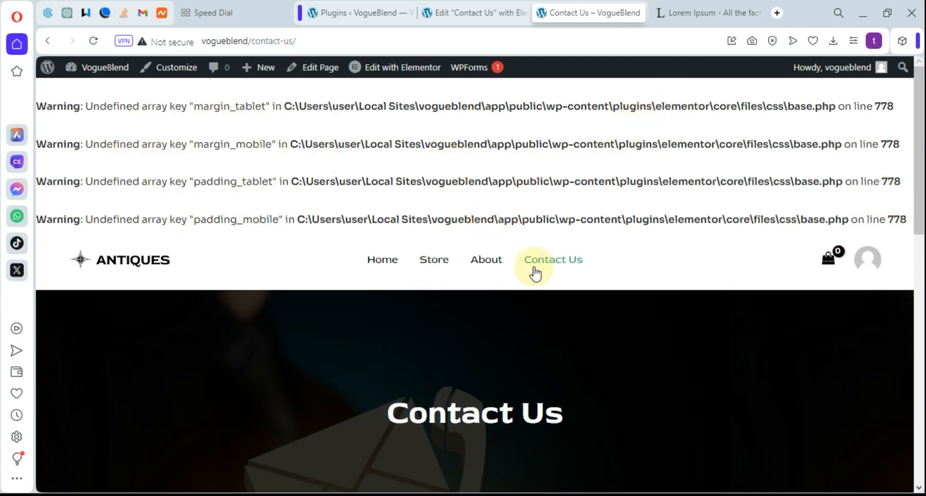
scroll(700, 139, "down", 3)
scroll(724, 139, "up", 3)
scroll(731, 143, "down", 4)
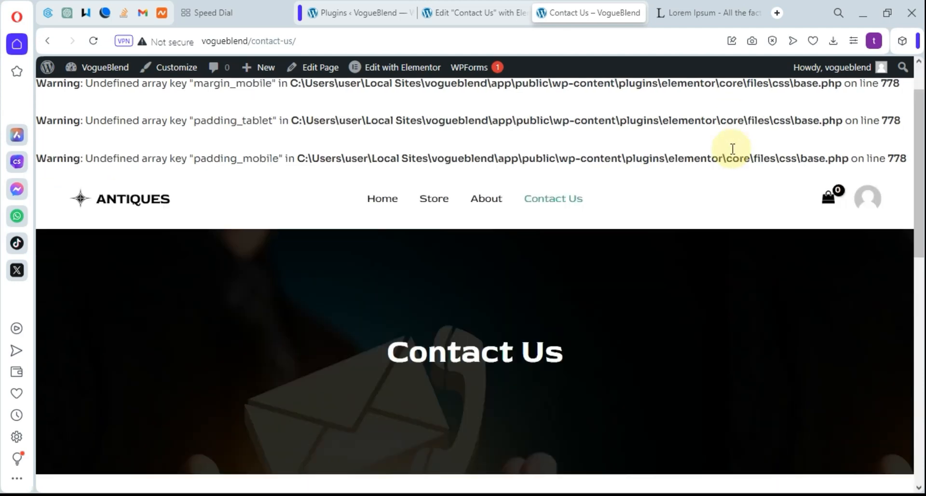
scroll(592, 164, "up", 4)
scroll(567, 227, "down", 6)
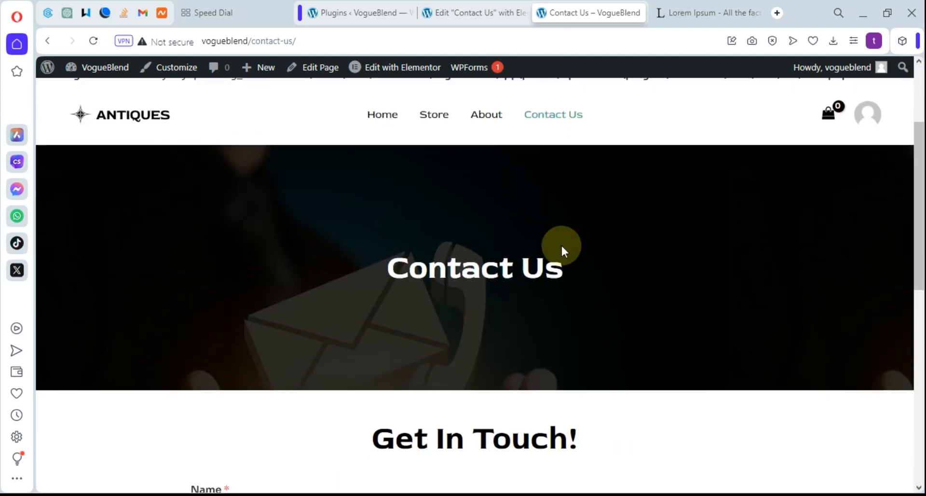
scroll(562, 246, "down", 5)
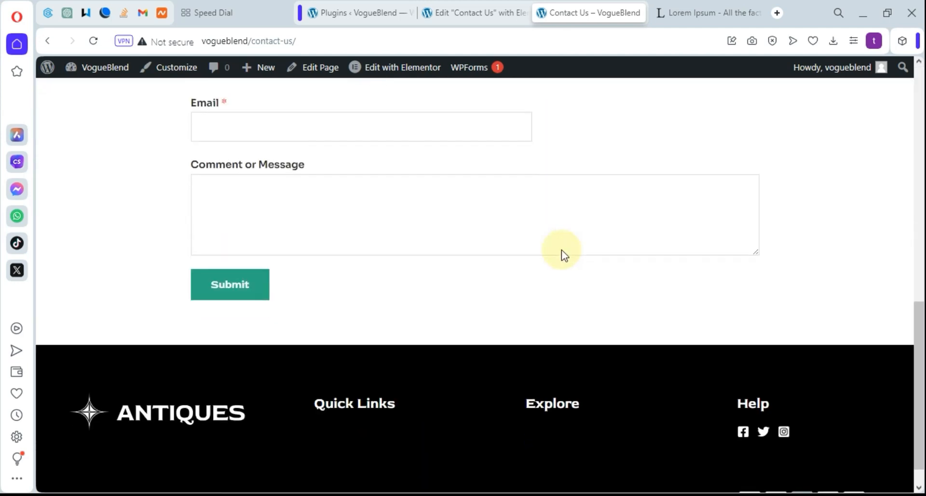
scroll(563, 250, "up", 4)
scroll(562, 251, "up", 5)
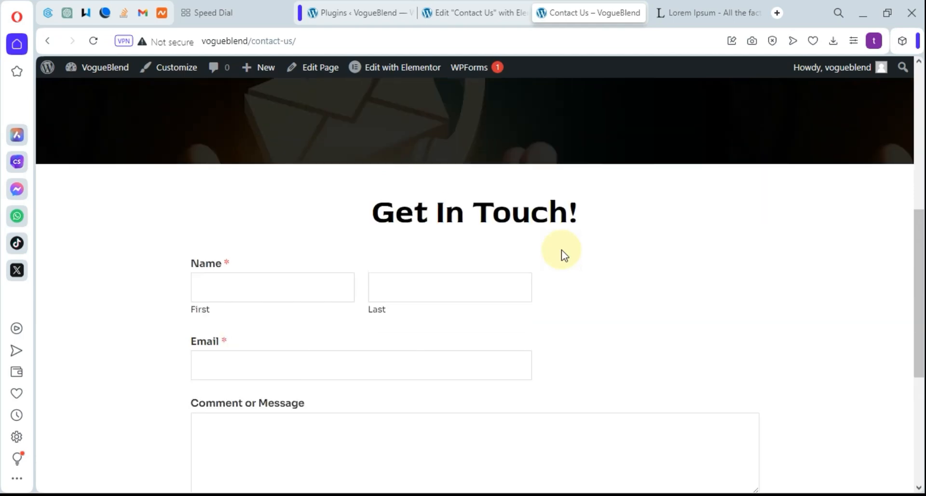
scroll(563, 250, "down", 8)
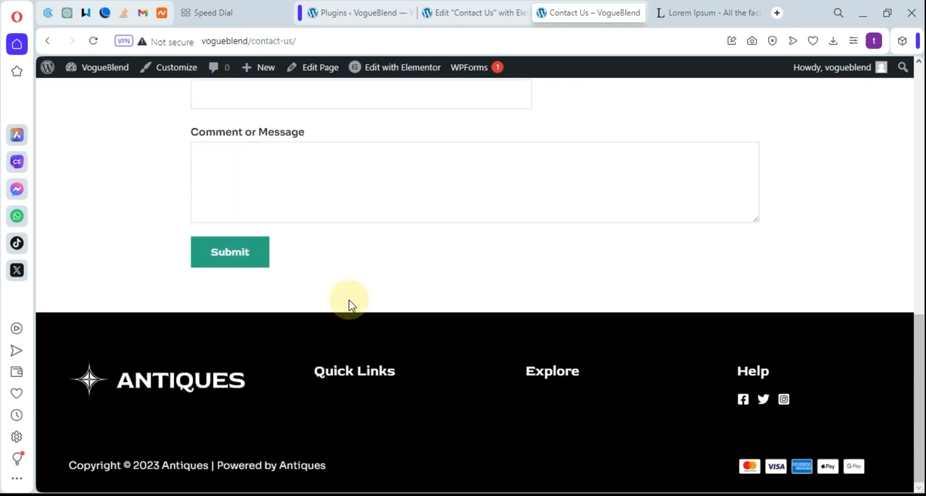
scroll(348, 306, "up", 10)
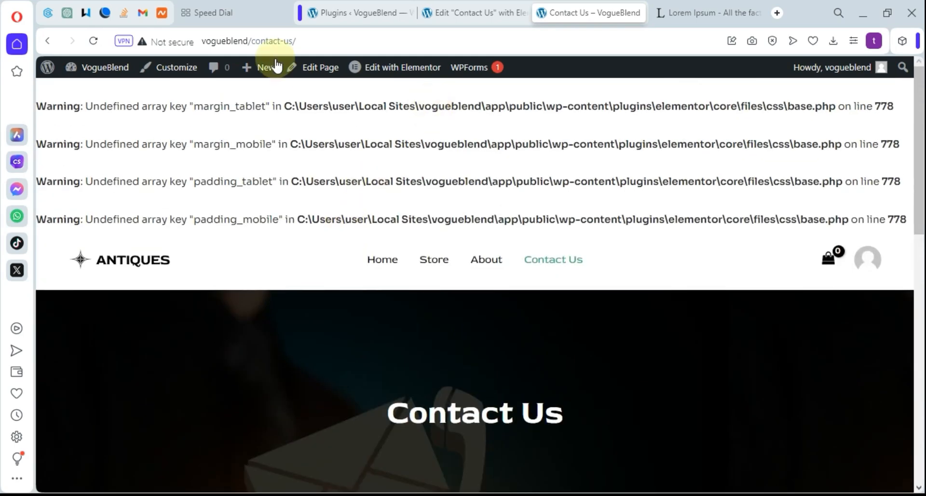
Go to the site's Home page, close the Contact Us Elementor editor, and open the Home page for editing
left_click(484, 13)
left_click(622, 13)
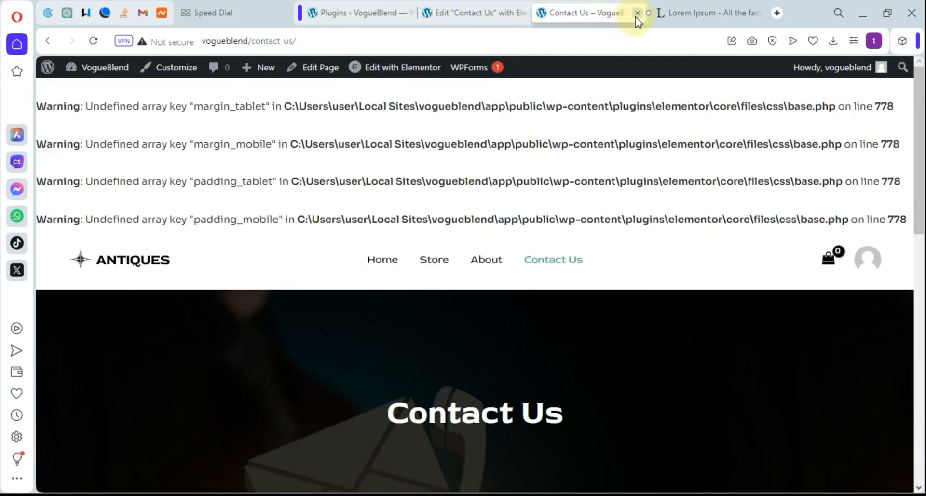
left_click(382, 260)
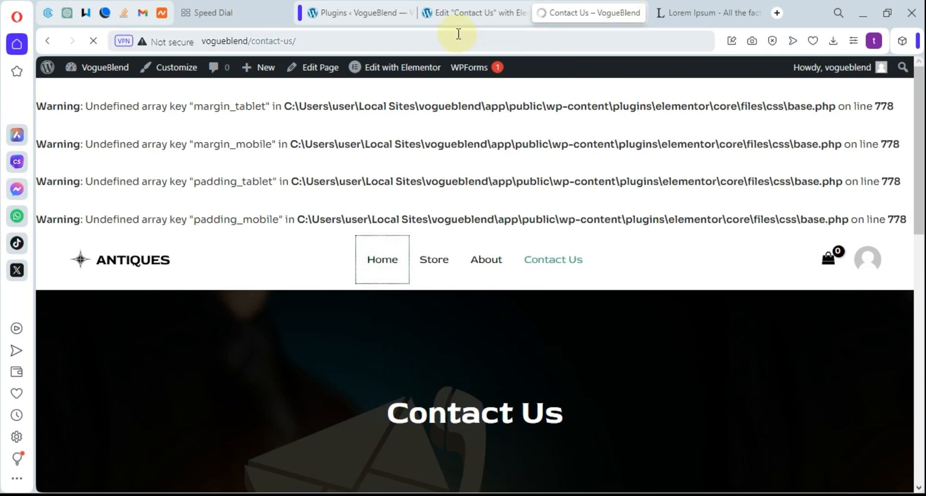
left_click(454, 13)
left_click(522, 13)
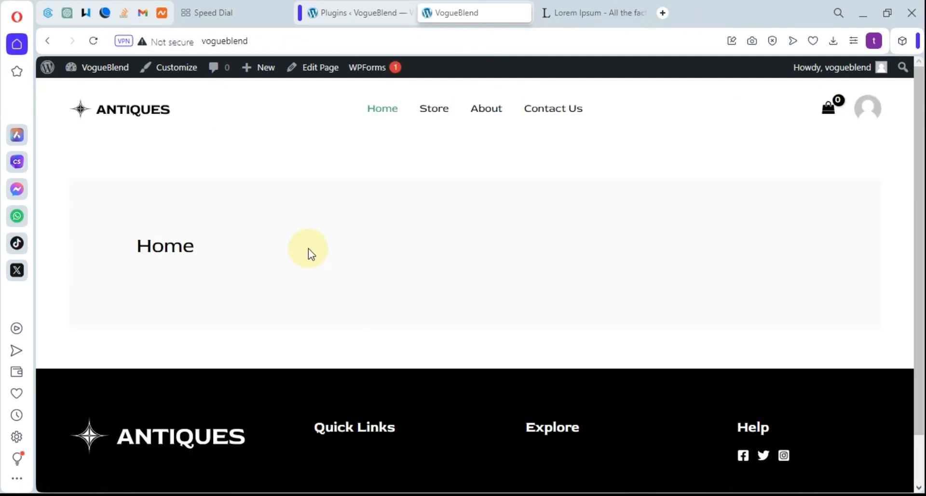
left_click(320, 73)
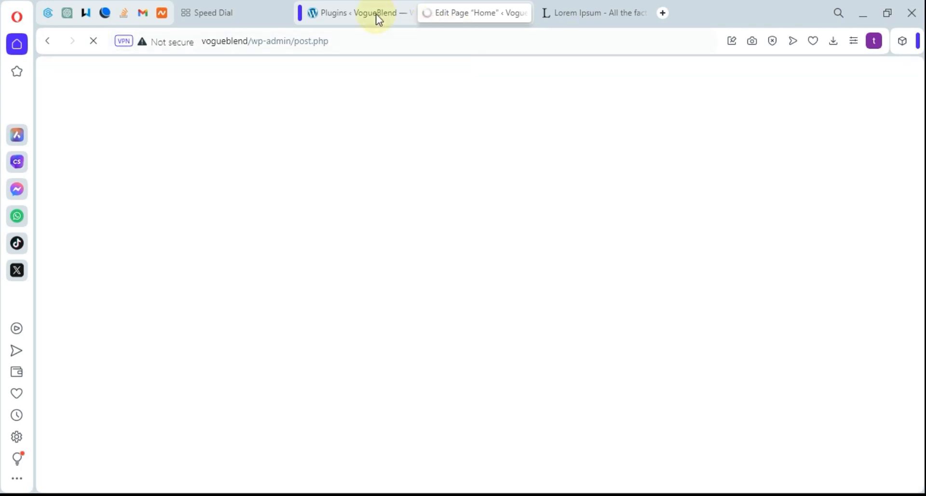
Open the live VogueBlend site in a separate browser tab from the WordPress dashboard
left_click(376, 13)
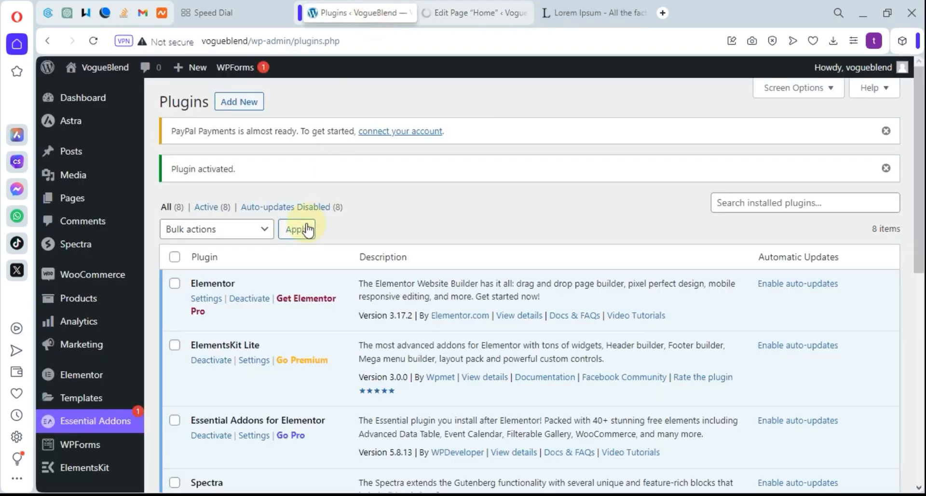
mouse_move(98, 77)
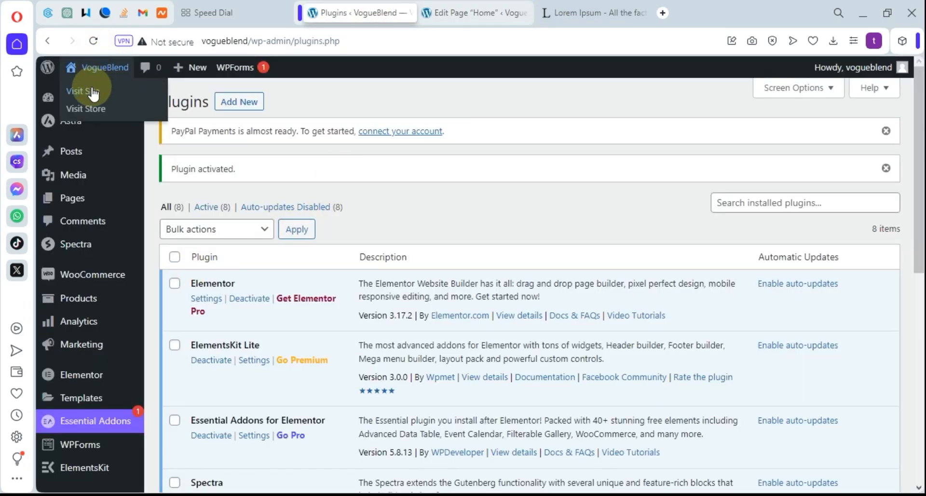
middle_click(110, 96)
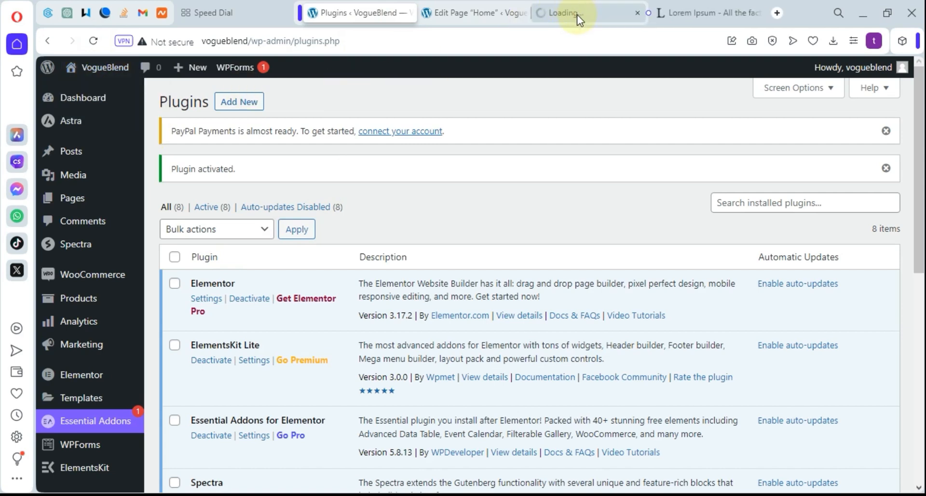
left_click(577, 15)
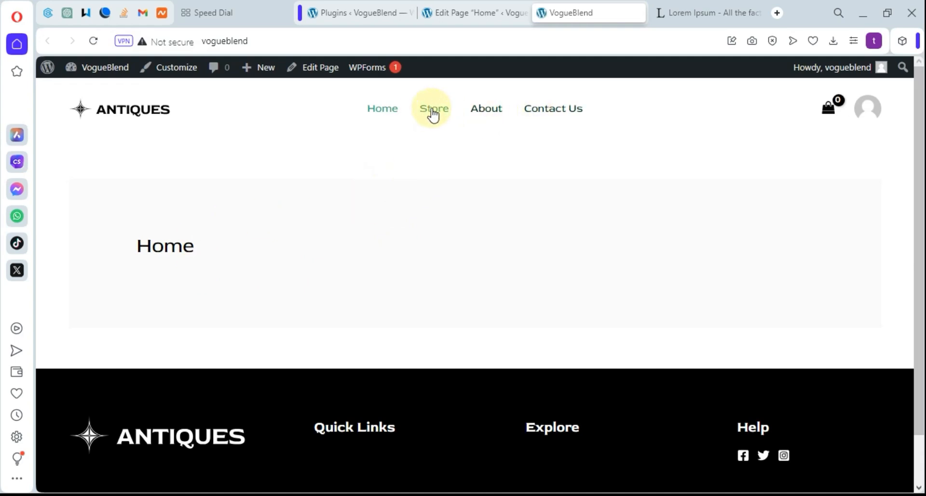
Go to the About page and open it for editing with Elementor
left_click(484, 110)
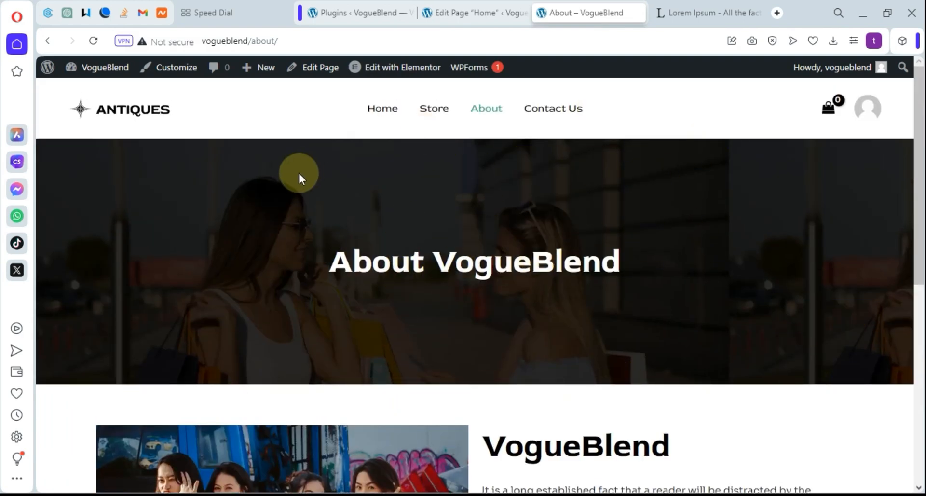
mouse_move(420, 66)
left_click(414, 90)
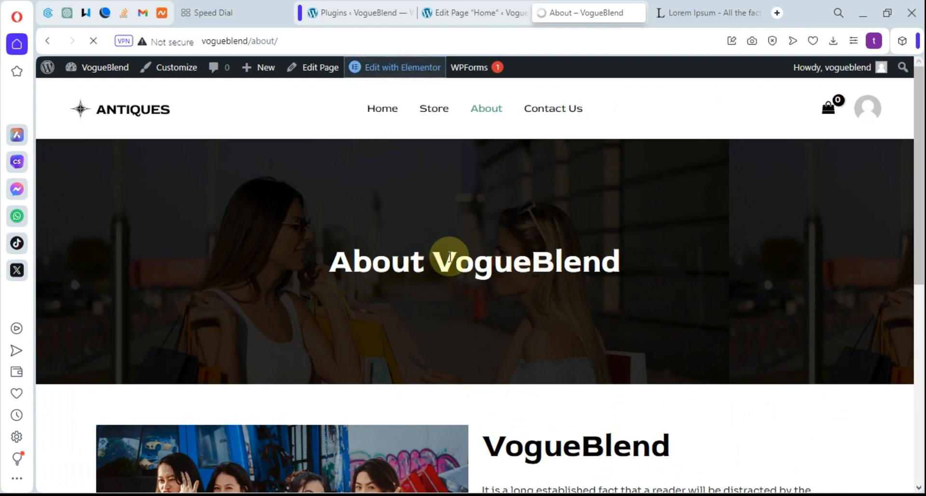
scroll(493, 354, "down", 7)
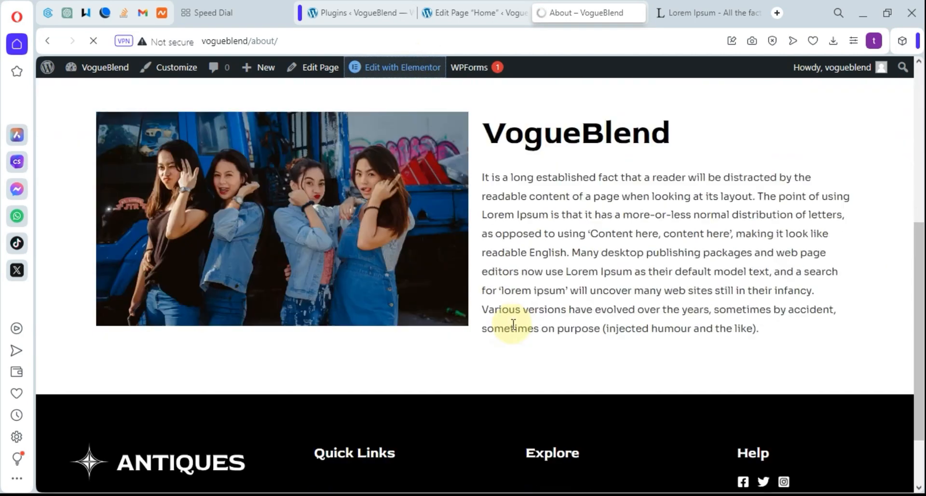
scroll(519, 316, "up", 5)
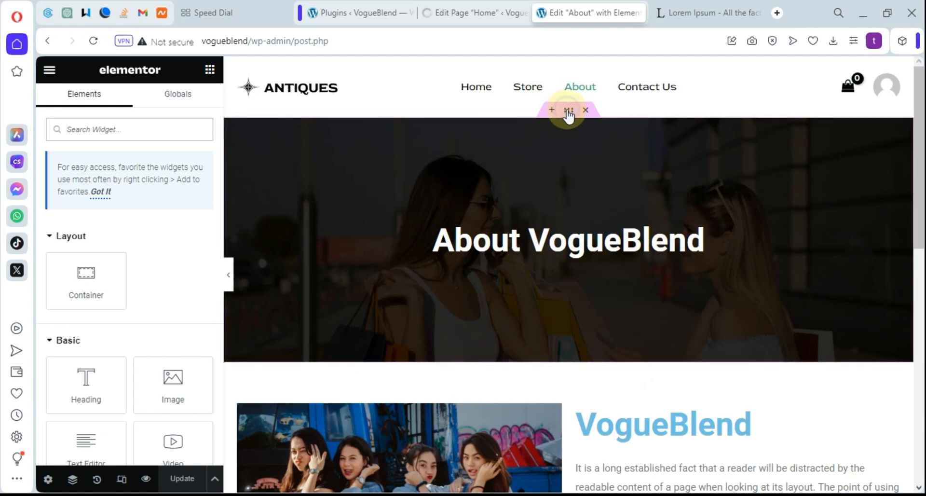
Copy the "About VogueBlend" banner container from the About page and paste it into the empty Home page in Elementor
right_click(568, 111)
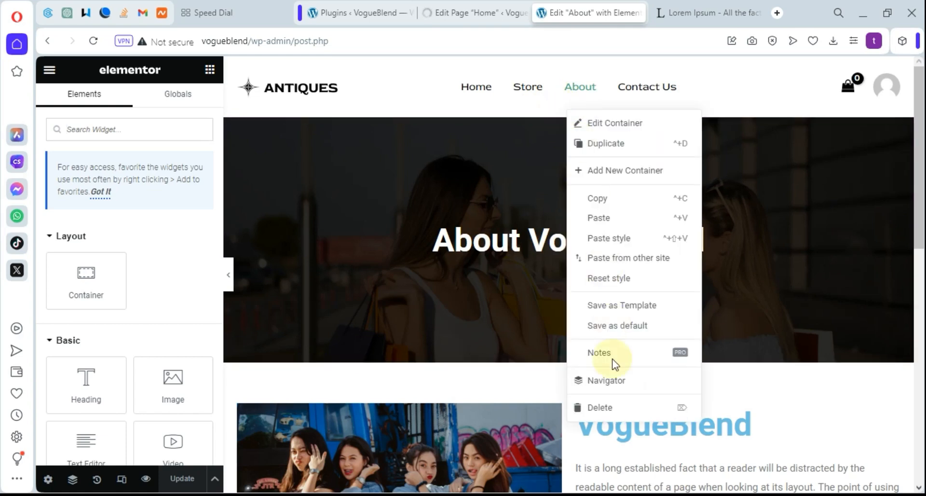
left_click(598, 199)
left_click(485, 19)
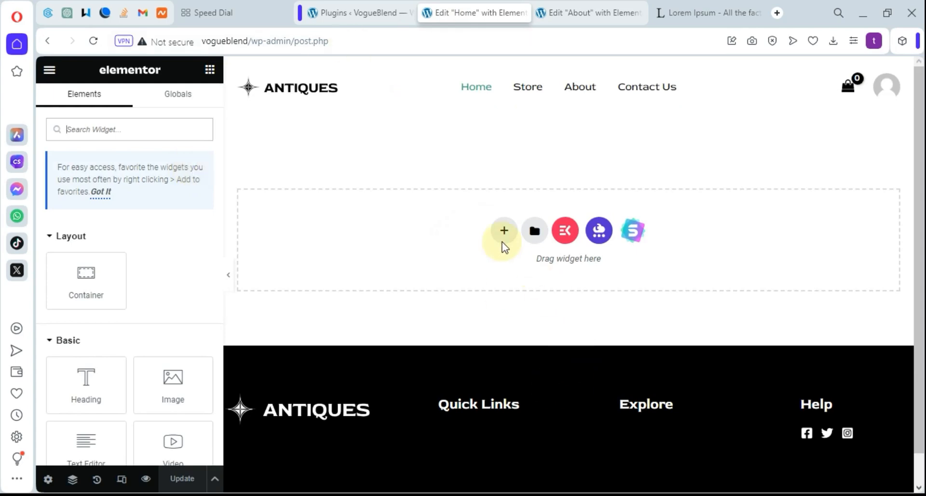
left_click(504, 233)
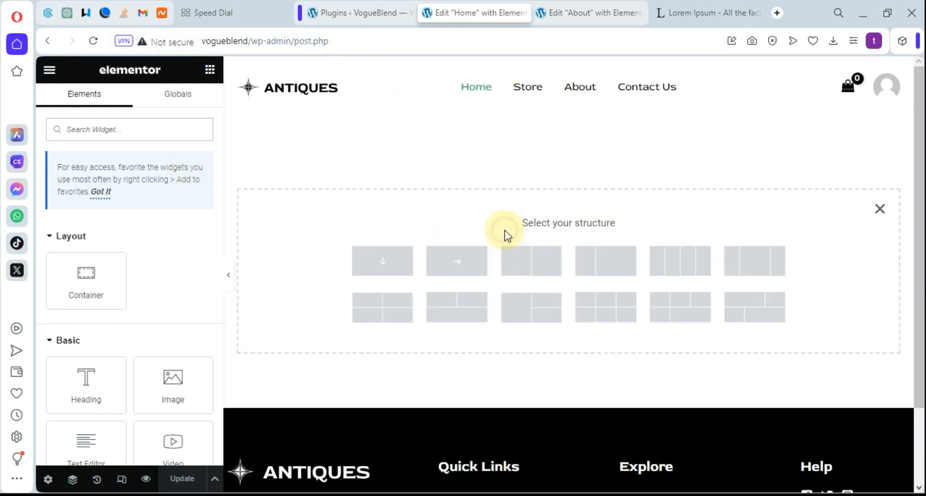
left_click(880, 208)
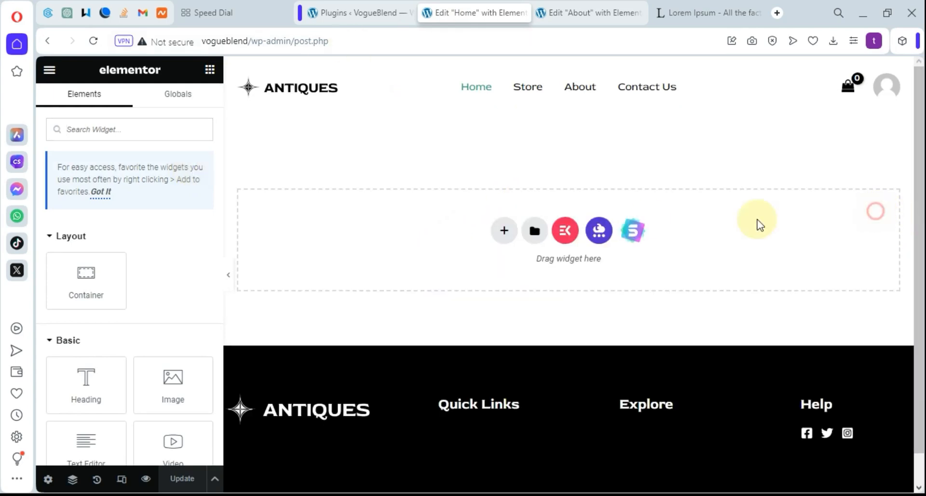
right_click(484, 218)
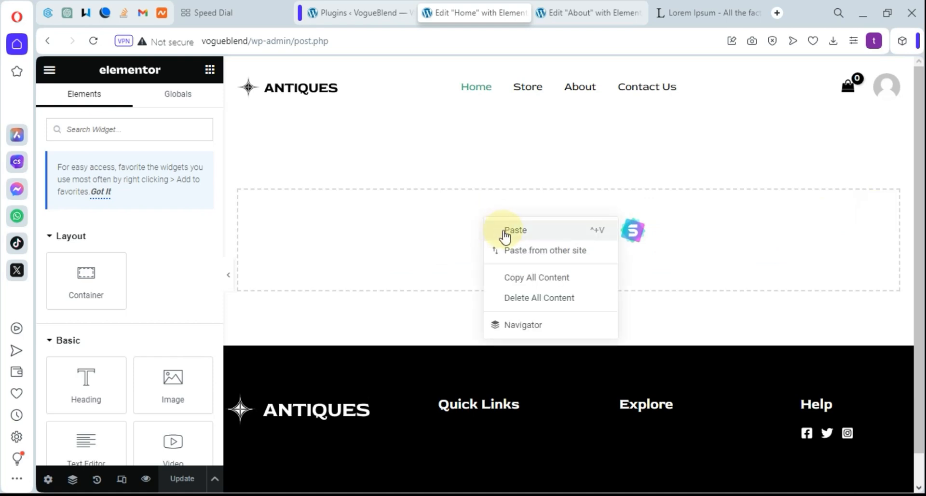
left_click(515, 230)
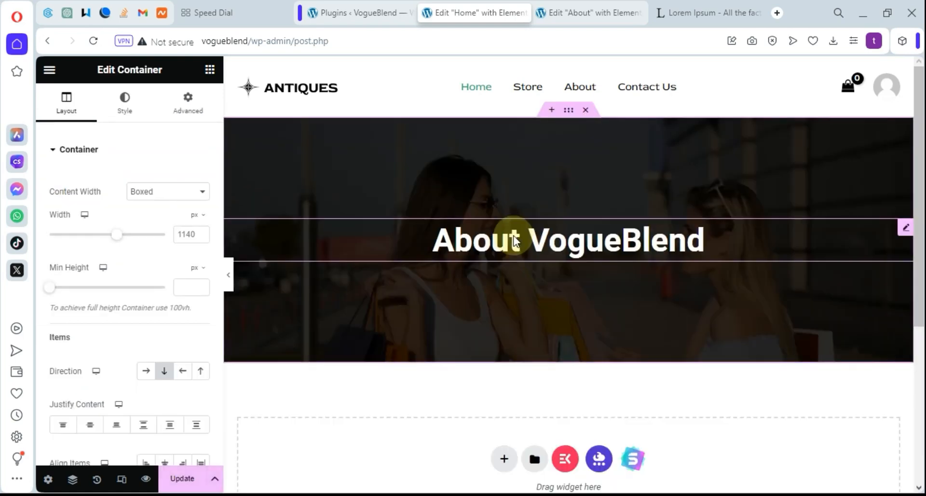
Clear the heading text in the banner container pasted on the Home page
left_click(630, 240)
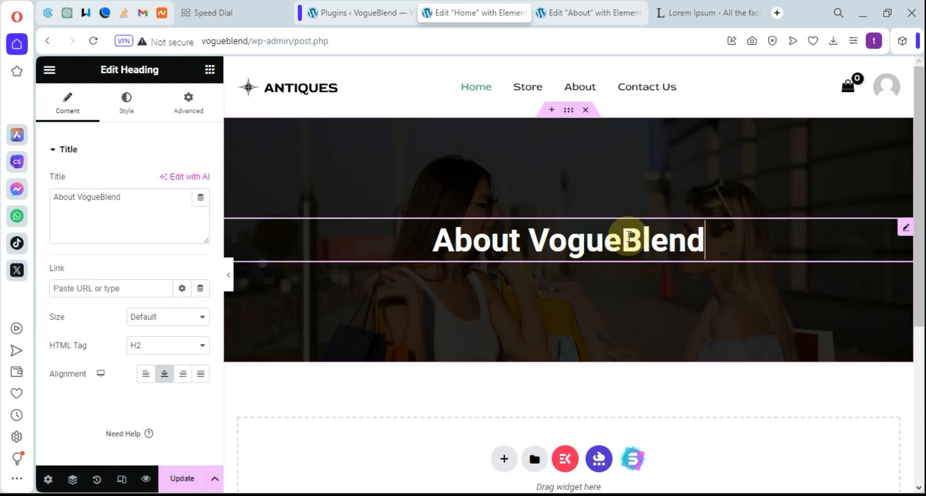
key("BackSpace")
key("BackSpace")
key("BackSpace")
key("BackSpace")
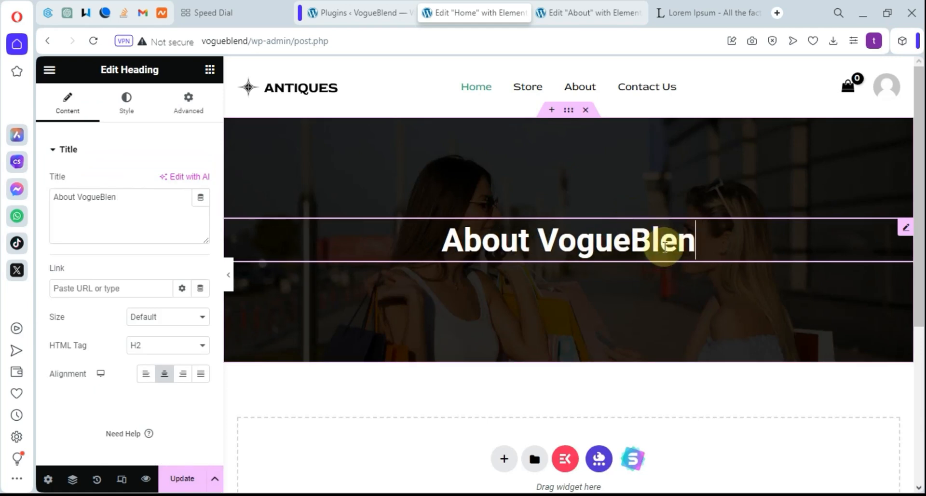
key("BackSpace")
key("BackSpace")
key("BackSpace")
key("BackSpace")
key("BackSpace")
key("BackSpace")
key("BackSpace")
key("BackSpace")
key("BackSpace")
key("BackSpace")
key("BackSpace")
key("BackSpace")
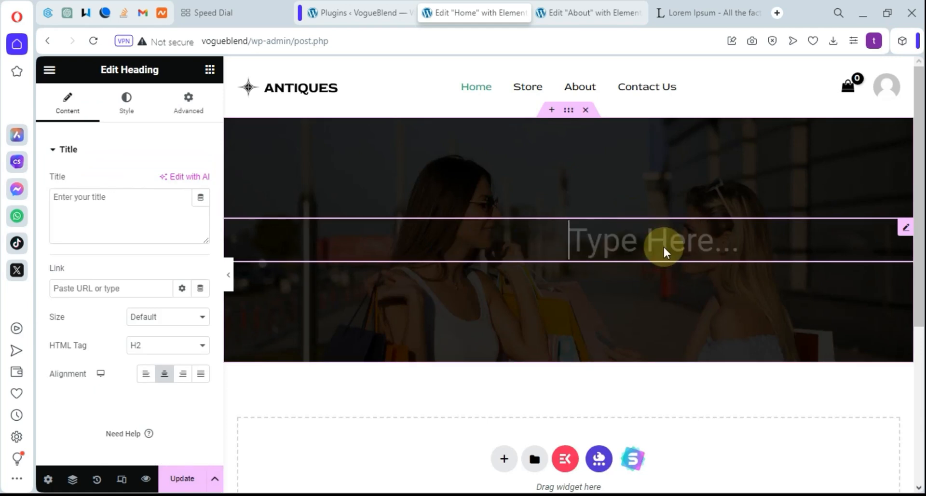
type("wel")
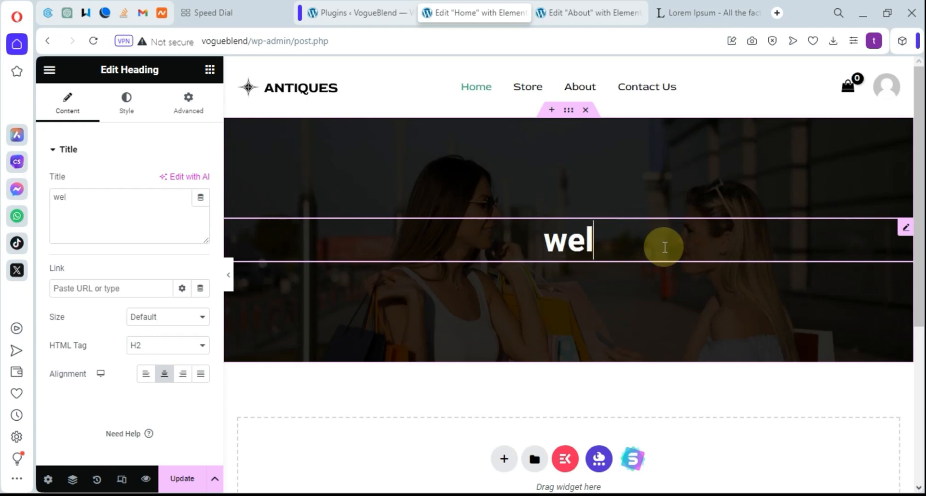
key("BackSpace")
key("BackSpace")
key("BackSpace")
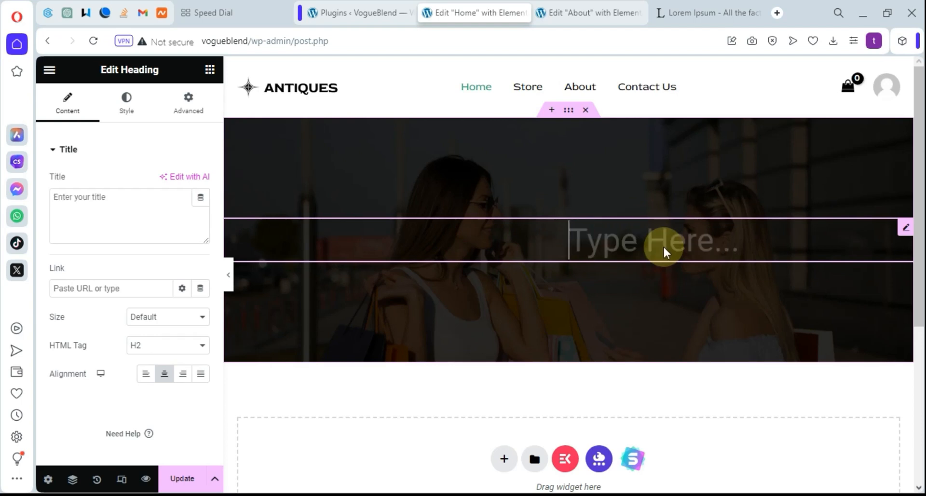
Enter "VogueBlend" as the title of the Home page banner heading
left_click(664, 248)
left_click(664, 251)
type("Vo")
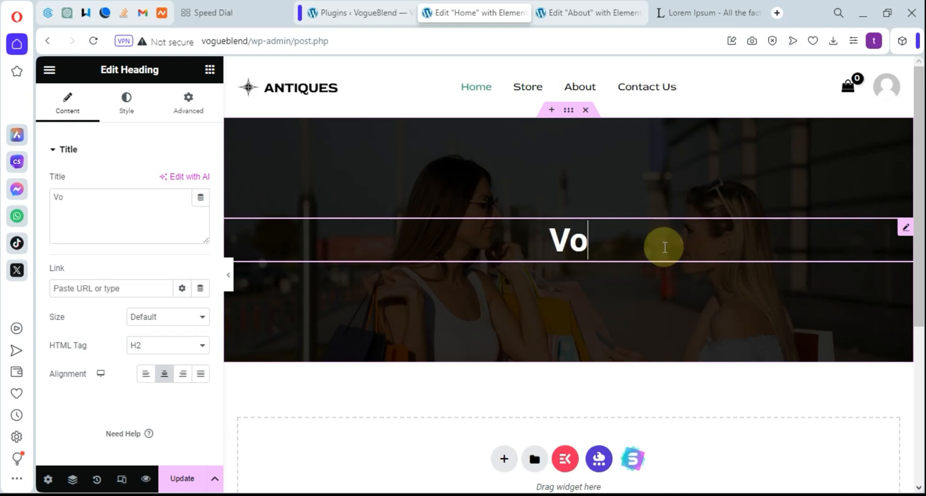
type("gue")
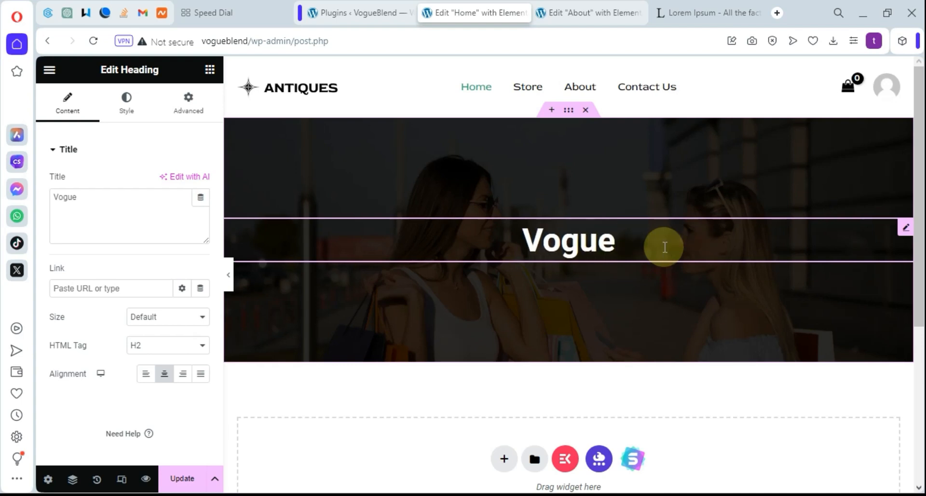
type("Blend")
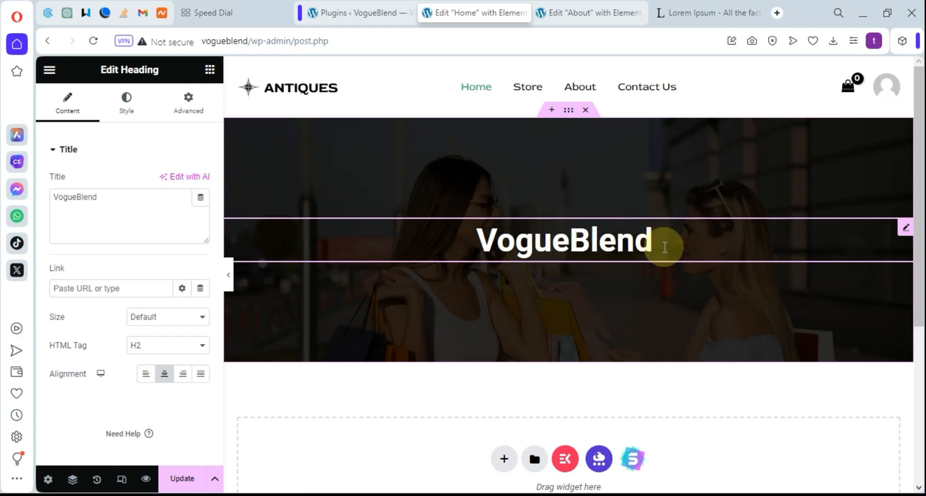
key("BackSpace")
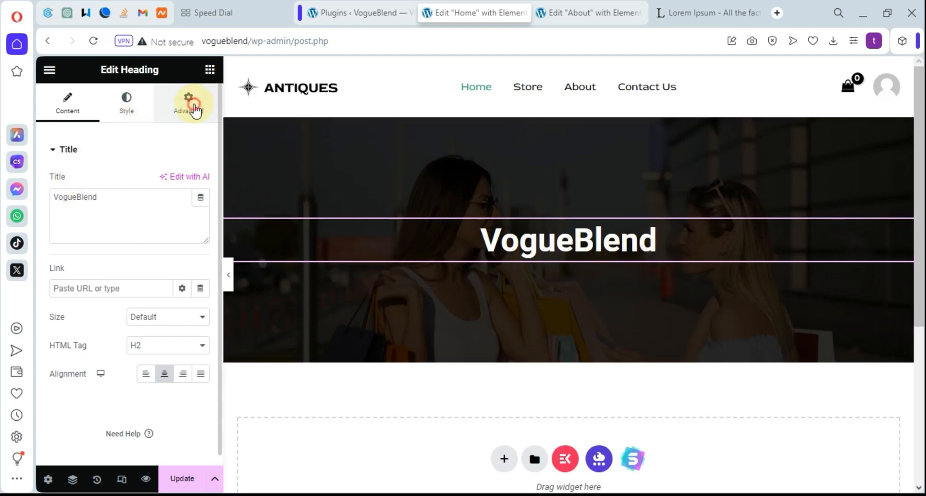
Find the Text Editor widget and add it below the VogueBlend heading in the Home page banner
left_click(195, 108)
left_click(209, 70)
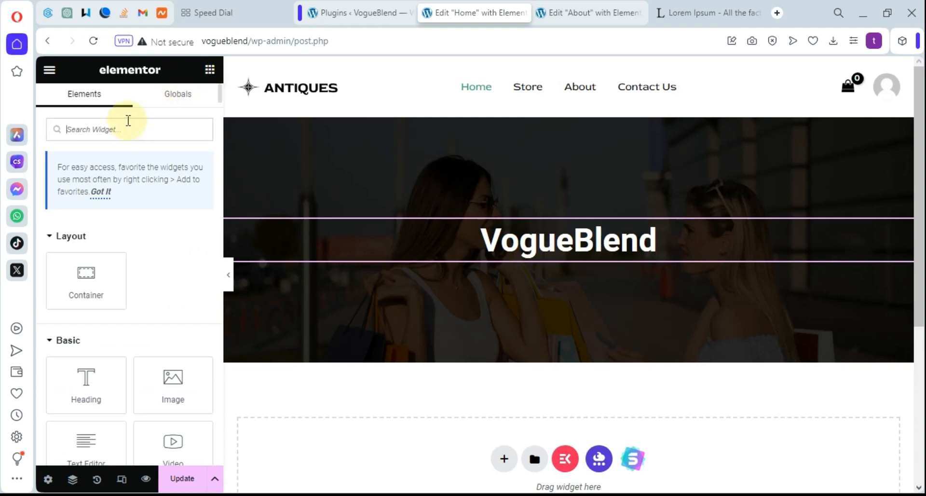
left_click(124, 134)
type("wel")
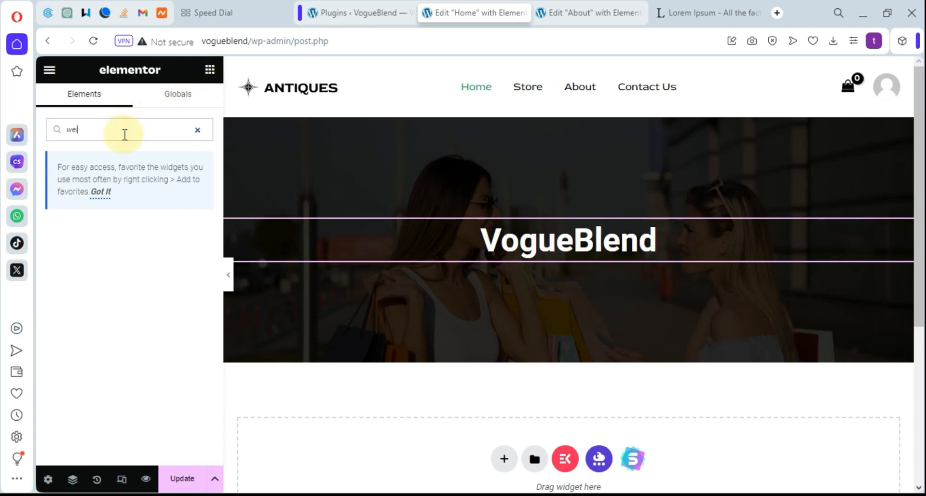
key("BackSpace")
key("BackSpace")
key("BackSpace")
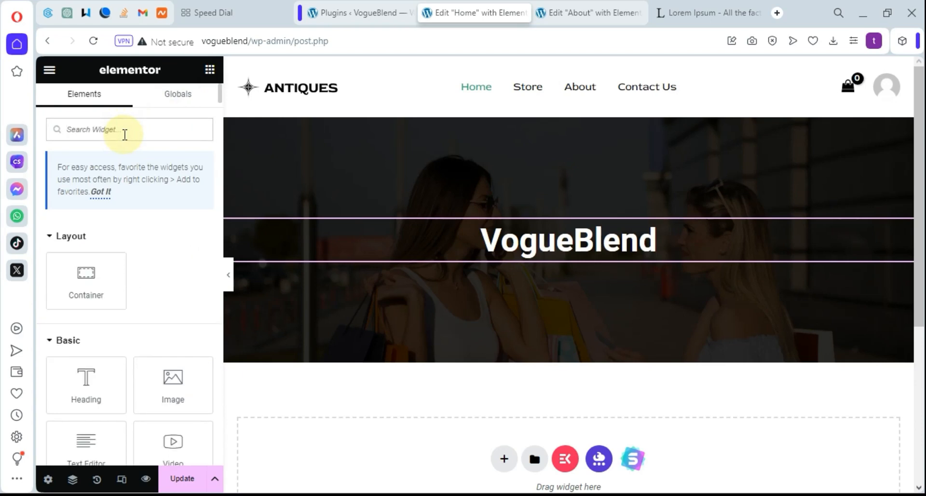
type("text")
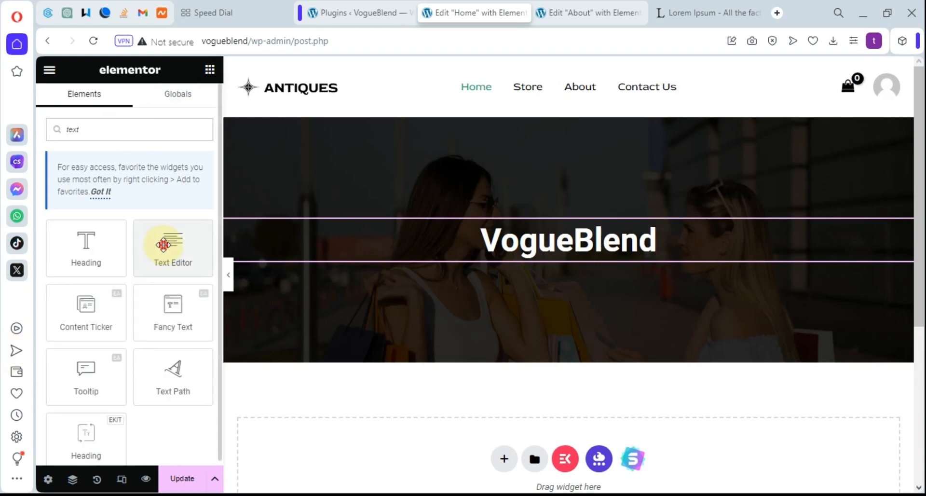
left_click_drag(164, 244, 571, 259)
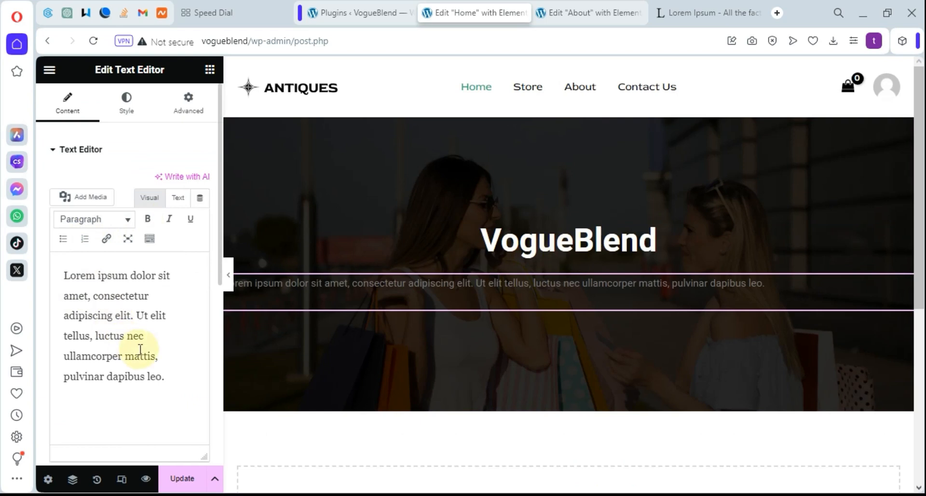
Center-align the new text block in the banner and return to its content settings
left_click(126, 104)
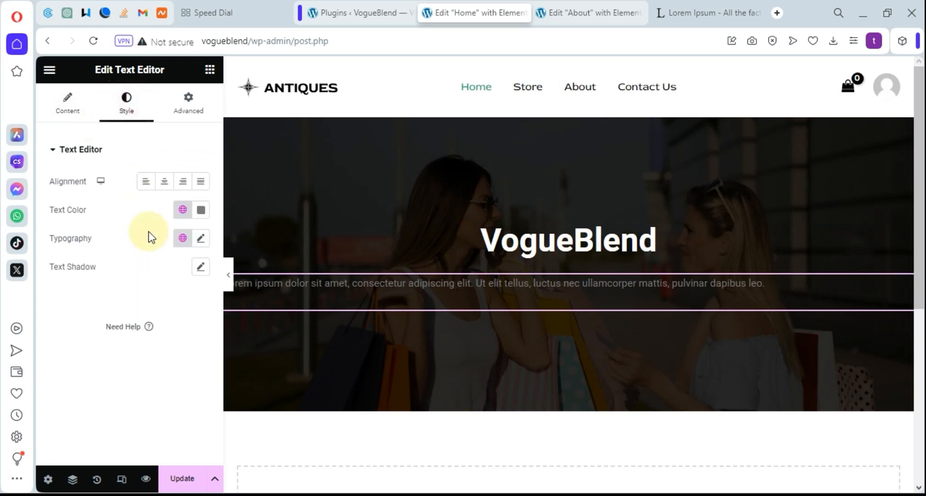
left_click(164, 181)
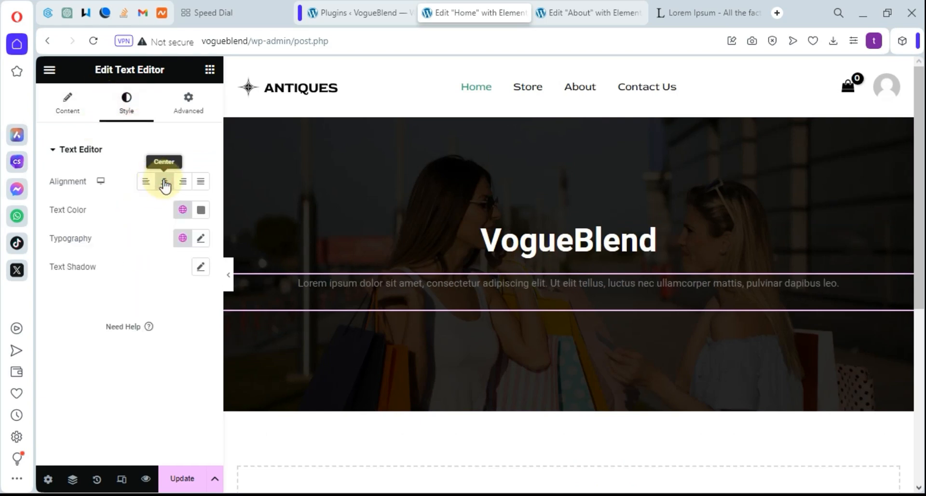
left_click(69, 103)
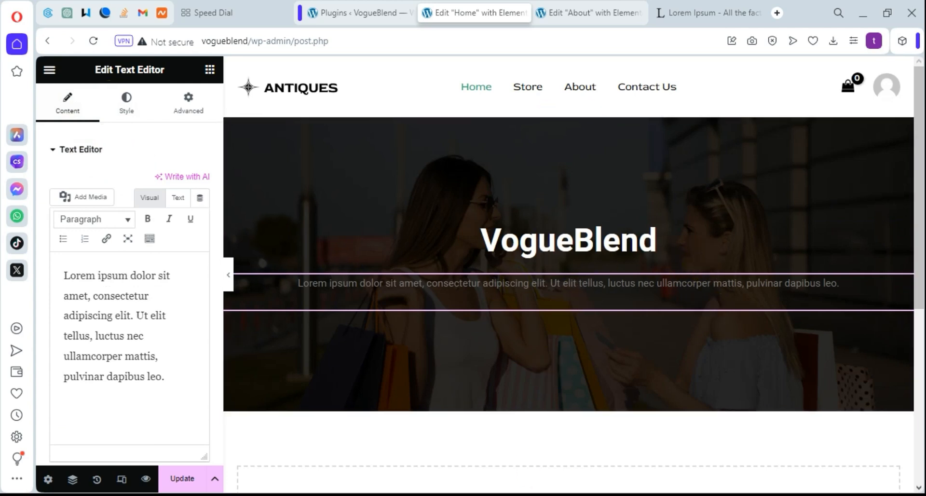
Copy the "Why do we use it?" text through "readable English." from lipsum.com, and return to the Home editor, closing the About editor
left_click(719, 17)
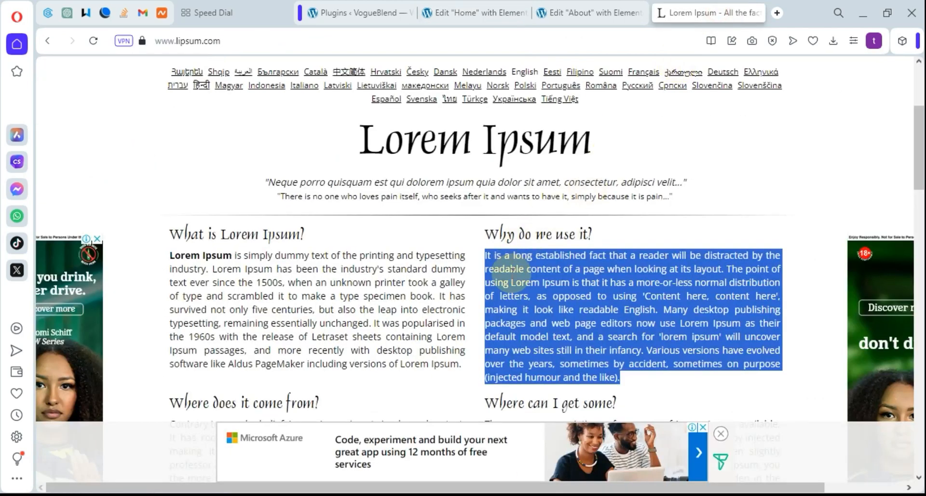
left_click_drag(486, 257, 657, 311)
key("ctrl+c")
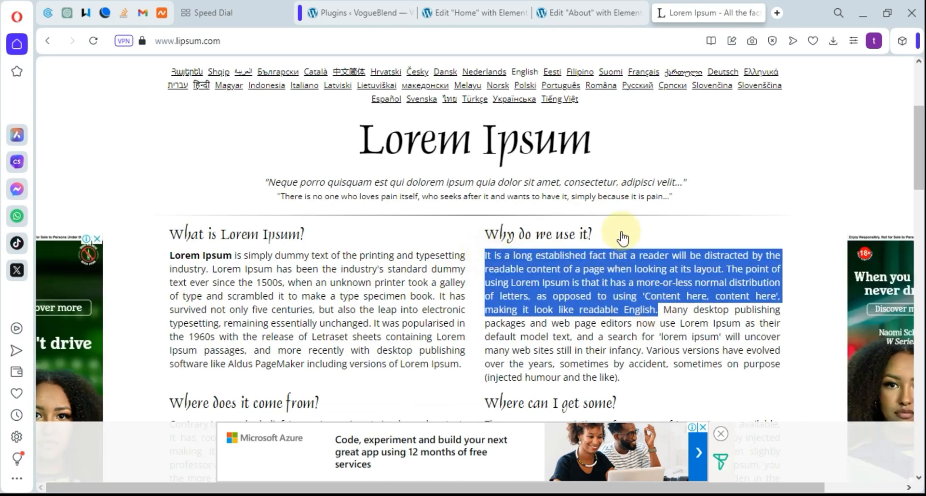
left_click(571, 11)
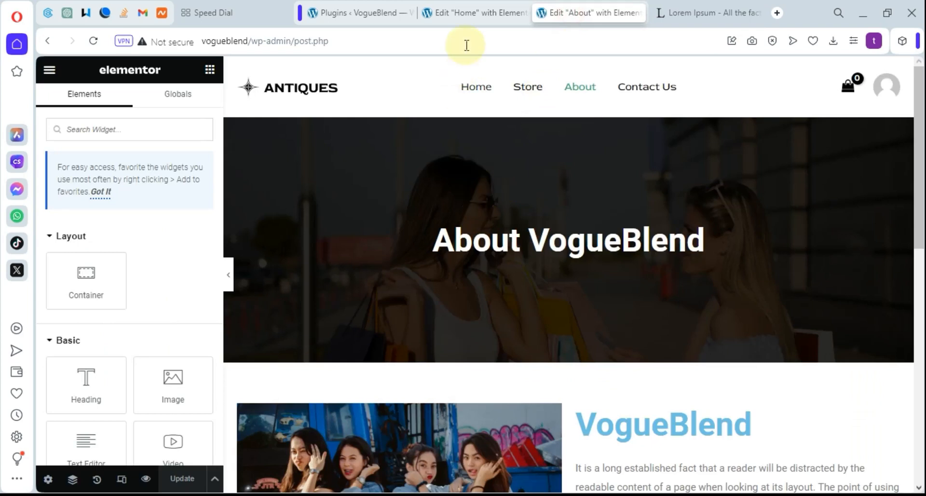
left_click(637, 13)
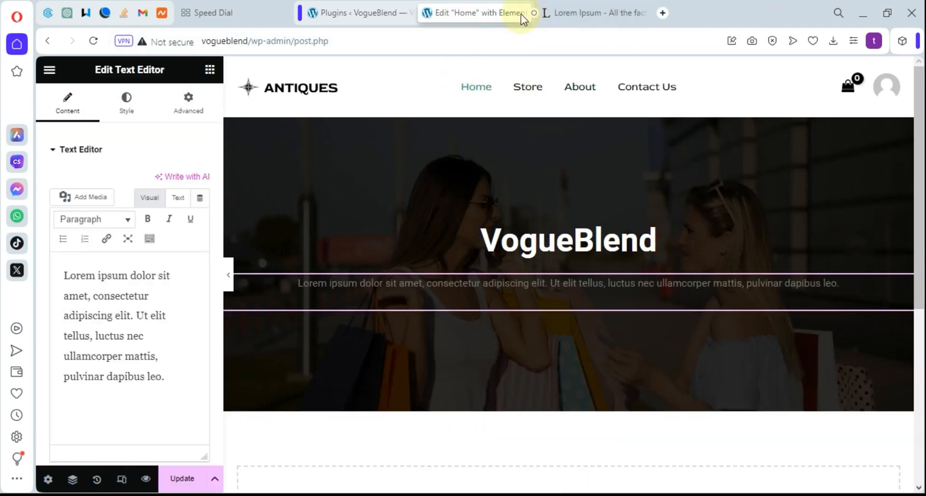
Replace the placeholder text in the banner's text block with the copied Lorem Ipsum passage
left_click(134, 338)
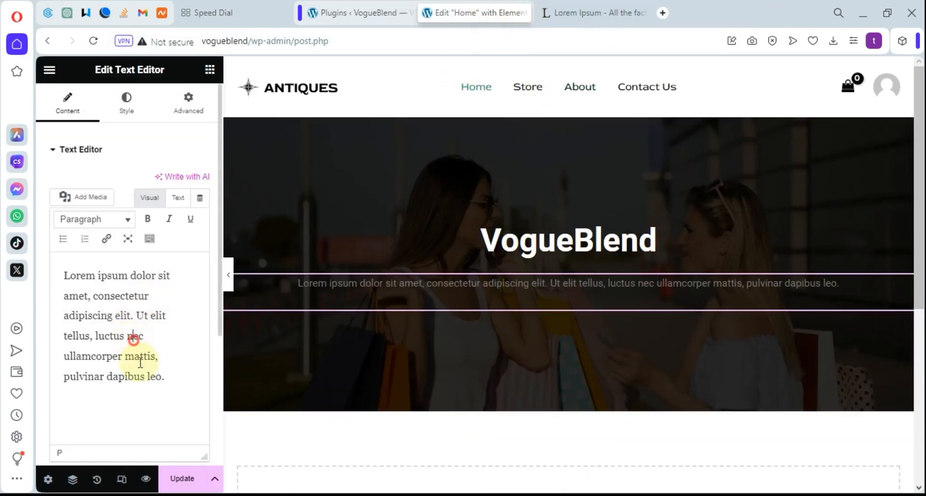
key("ctrl+a")
key("BackSpace")
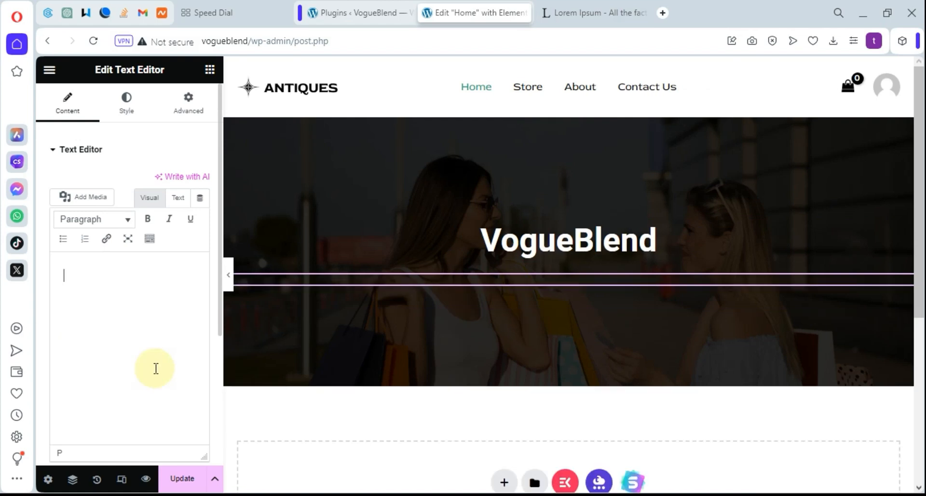
key("ctrl+v")
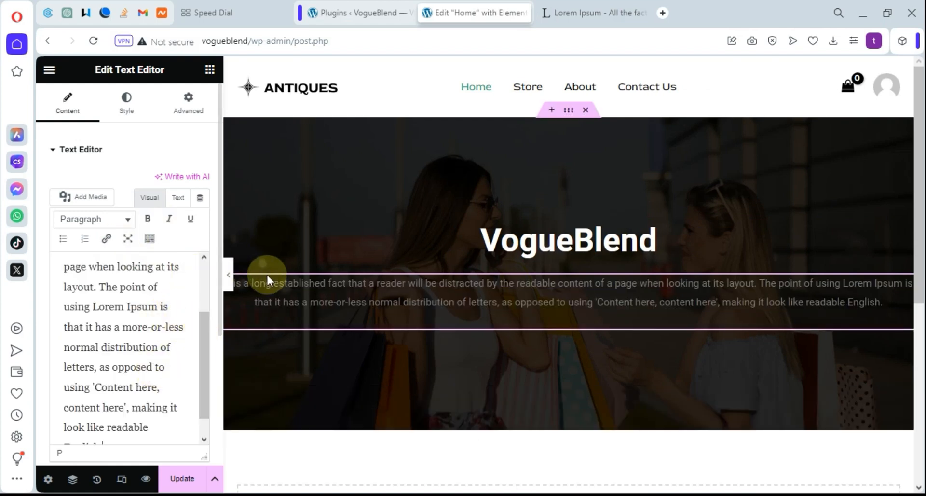
Unlink the padding sides of the banner's text block and set its right and left padding to 100 px
left_click(186, 107)
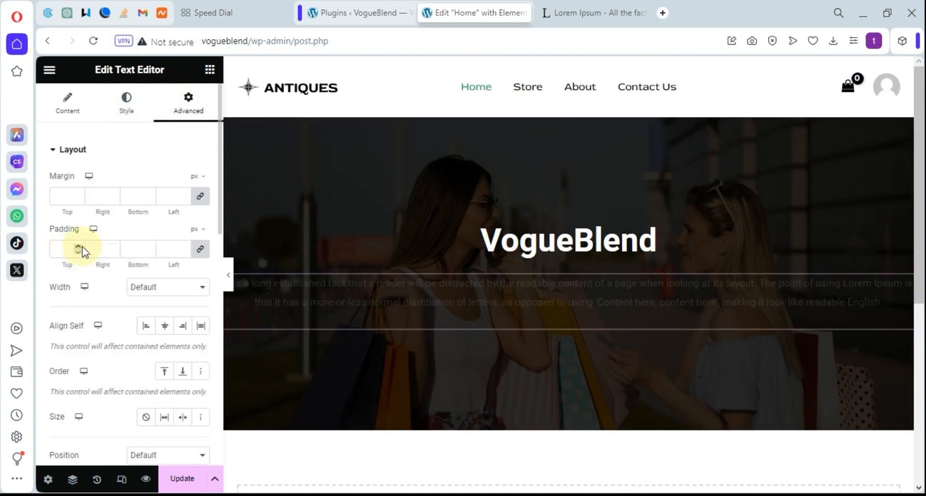
left_click(200, 251)
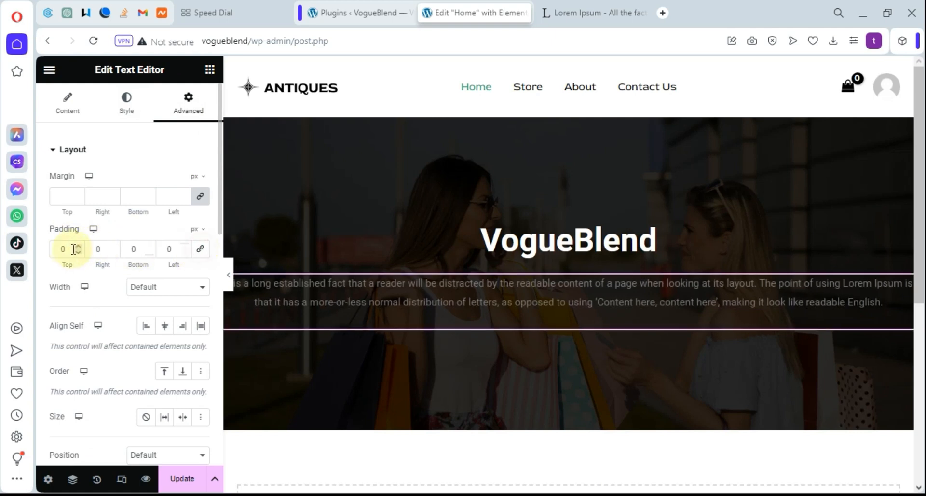
left_click(112, 246)
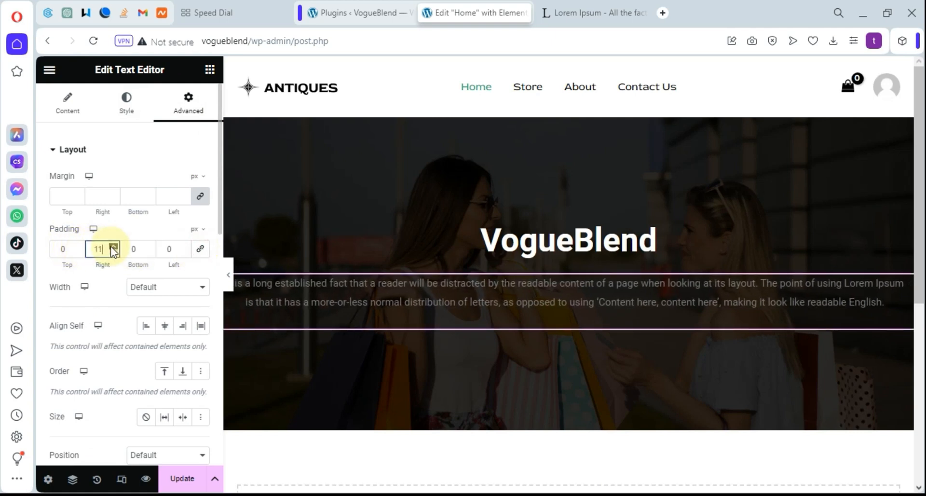
left_click_drag(108, 255, 93, 254)
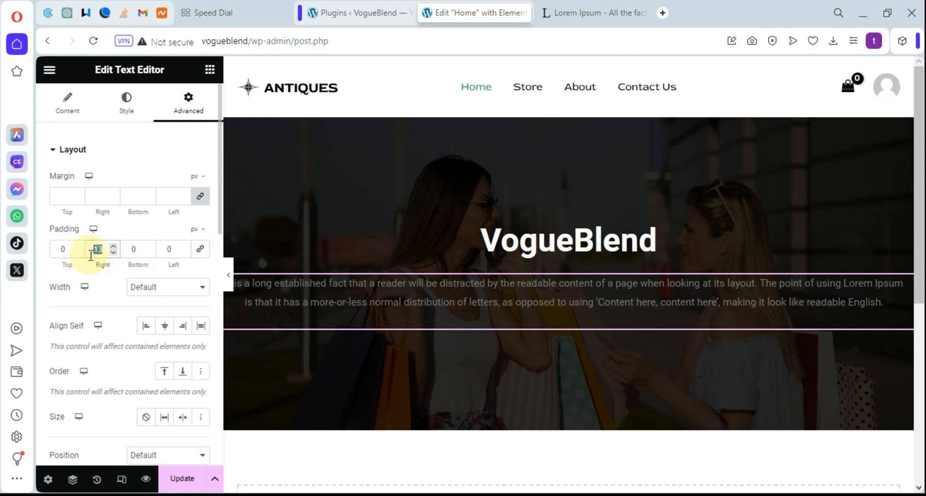
type("100")
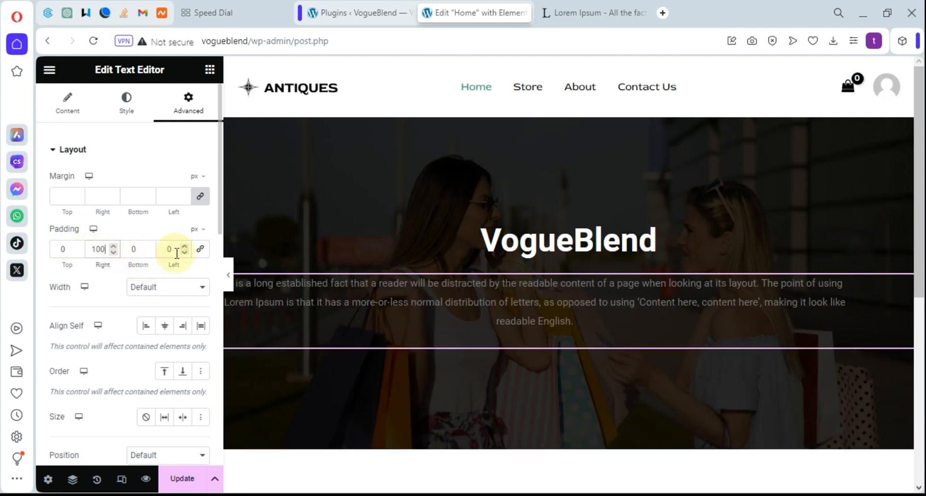
left_click_drag(176, 249, 145, 249)
type("1")
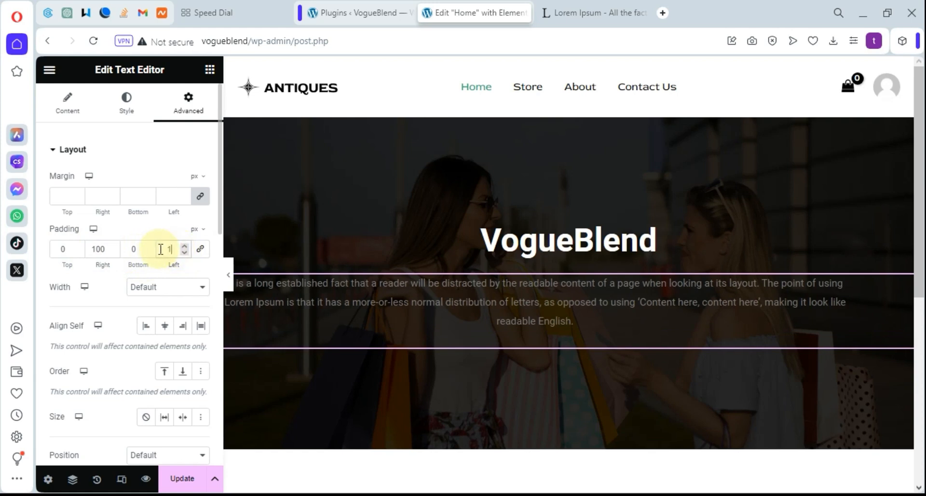
type("00")
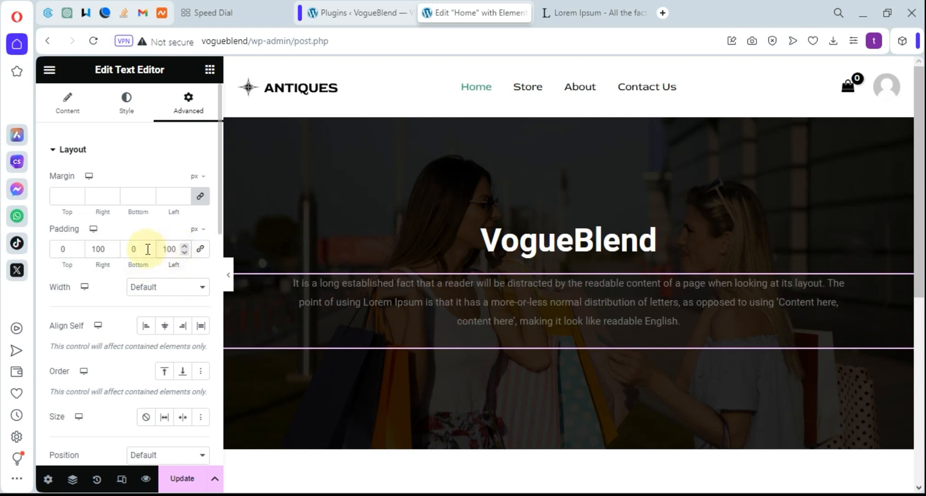
Set the right and left padding of the banner's text block to 150 px
left_click_drag(108, 249, 86, 253)
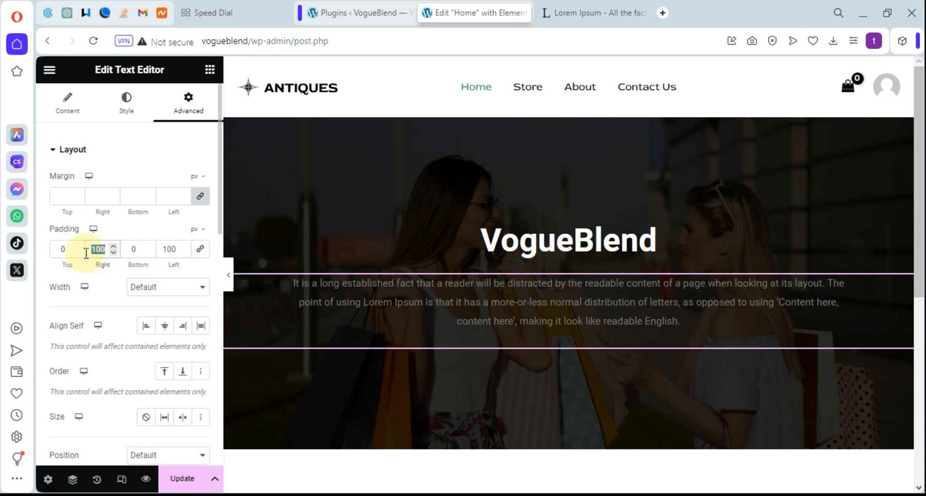
type("150")
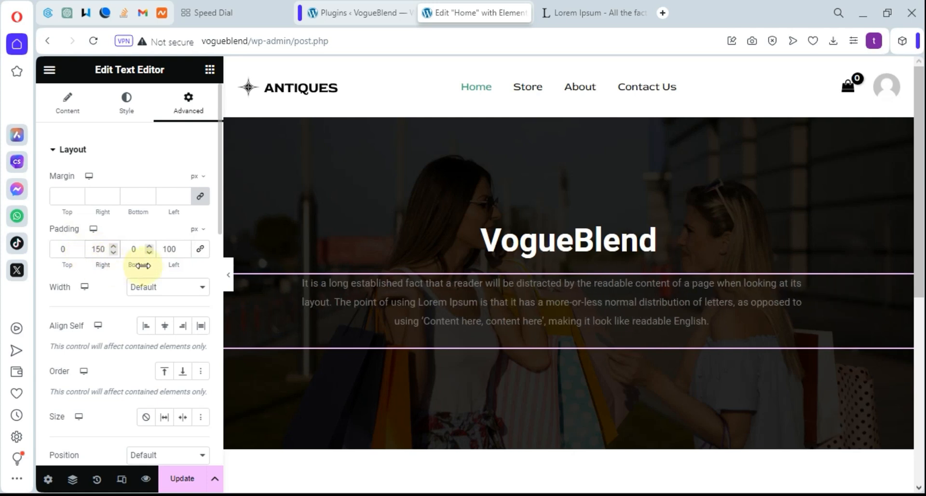
left_click_drag(182, 248, 157, 250)
type("150")
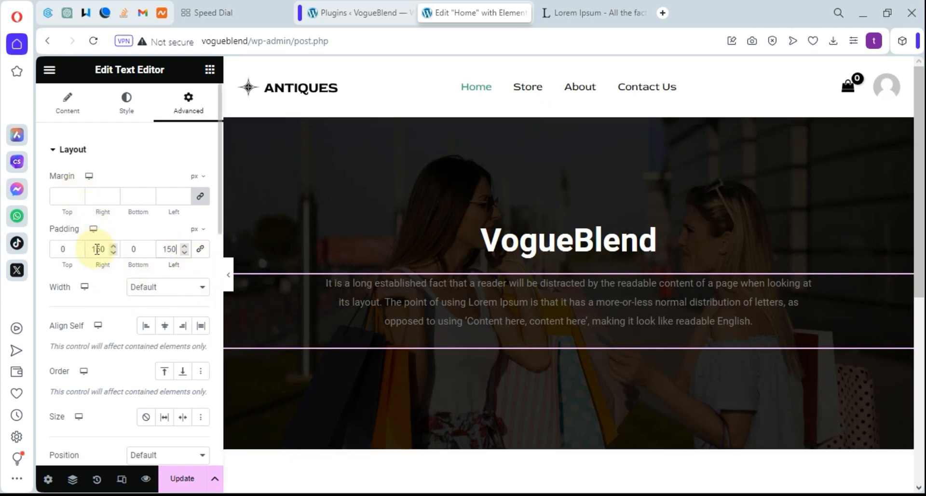
Set the right and left padding of the banner's text block to 200 px
left_click(114, 247)
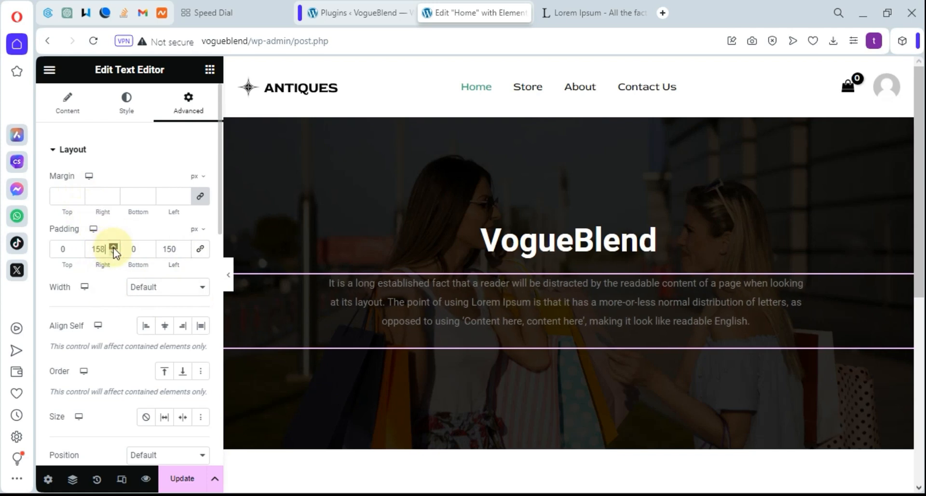
left_click(113, 246)
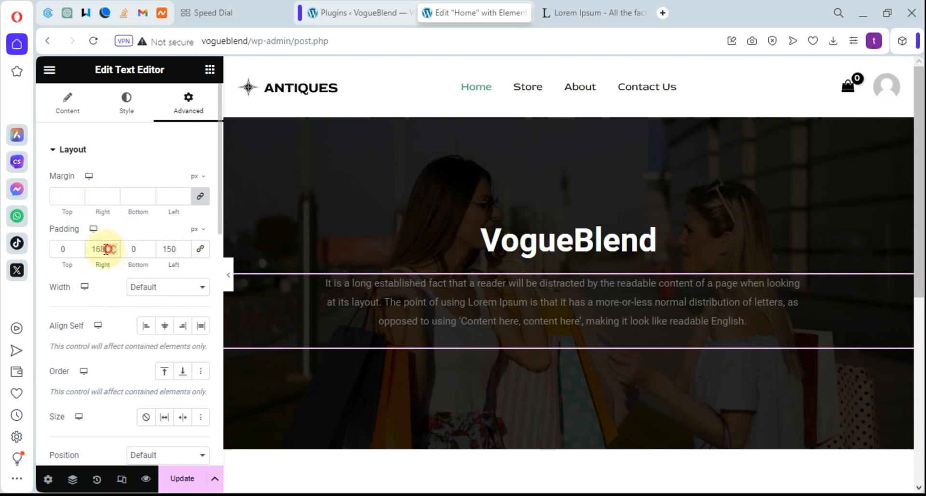
left_click_drag(107, 249, 85, 252)
type("200")
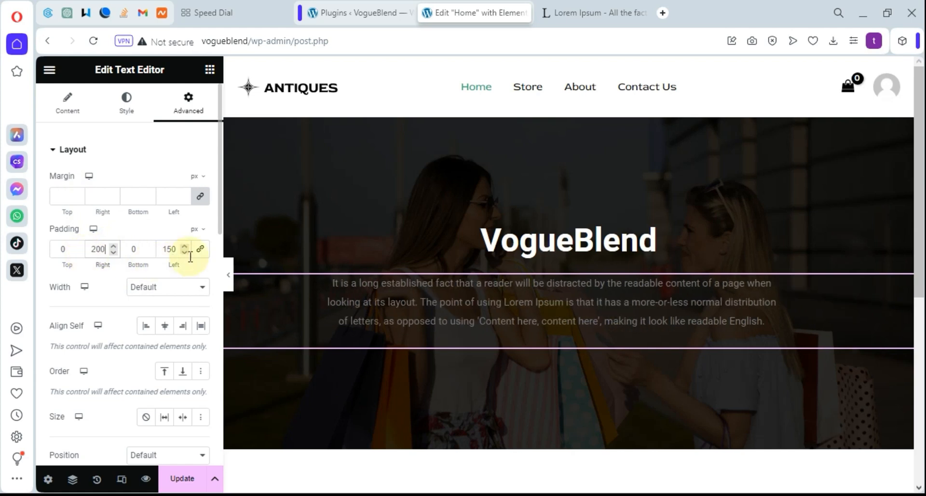
left_click_drag(177, 249, 160, 252)
type("200")
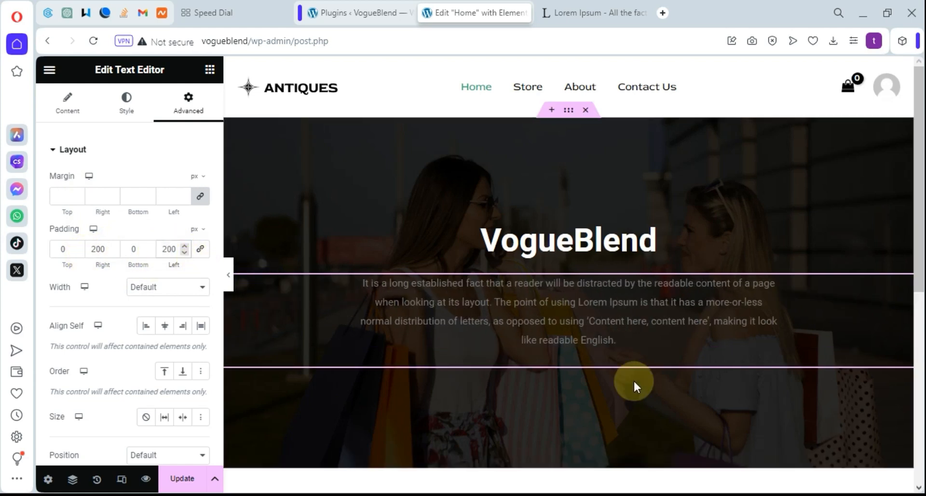
Find the Button widget and add it below the paragraph in the Home page banner
scroll(637, 381, "down", 3)
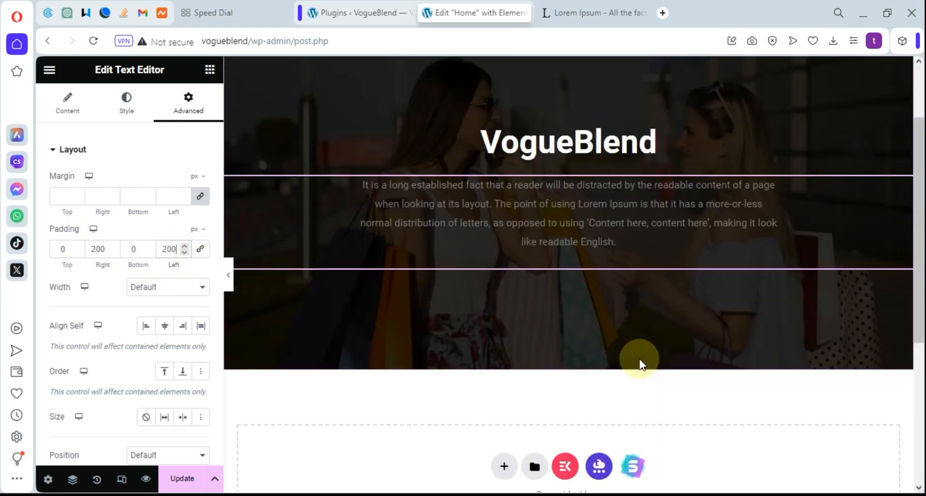
scroll(456, 320, "up", 3)
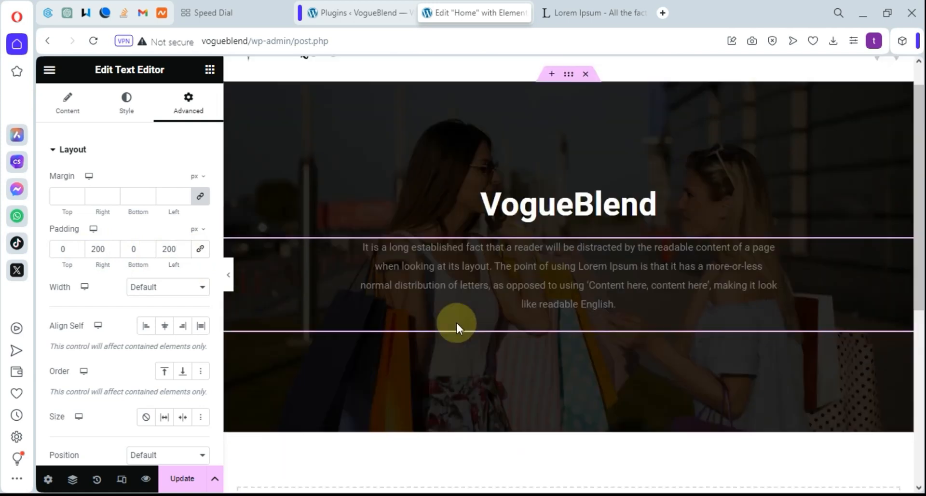
scroll(526, 378, "down", 3)
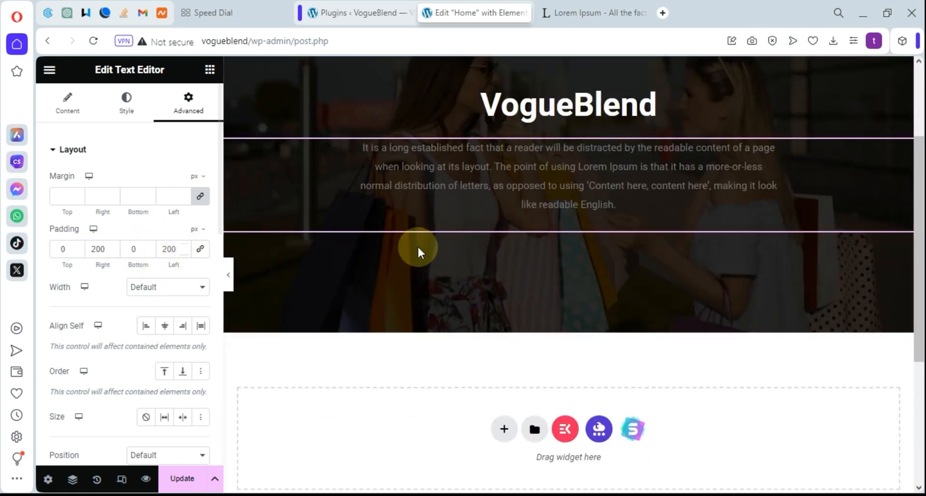
left_click(209, 71)
left_click(123, 133)
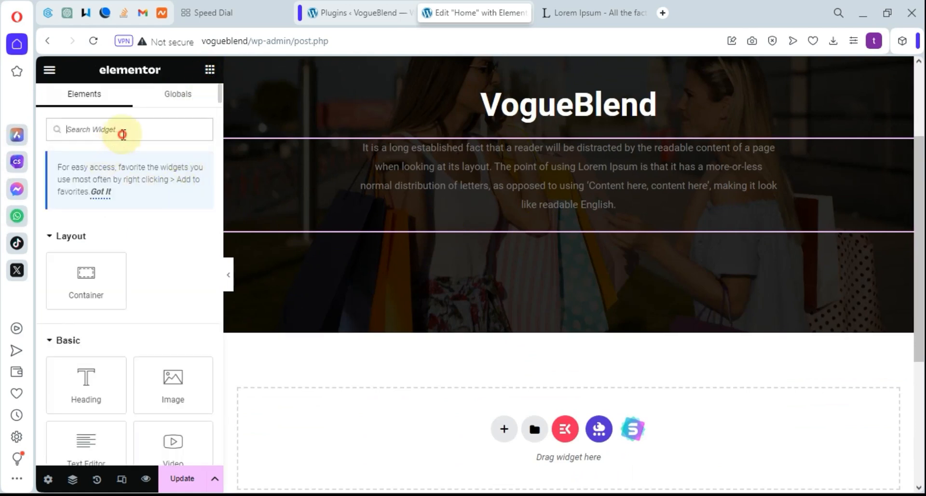
type("but")
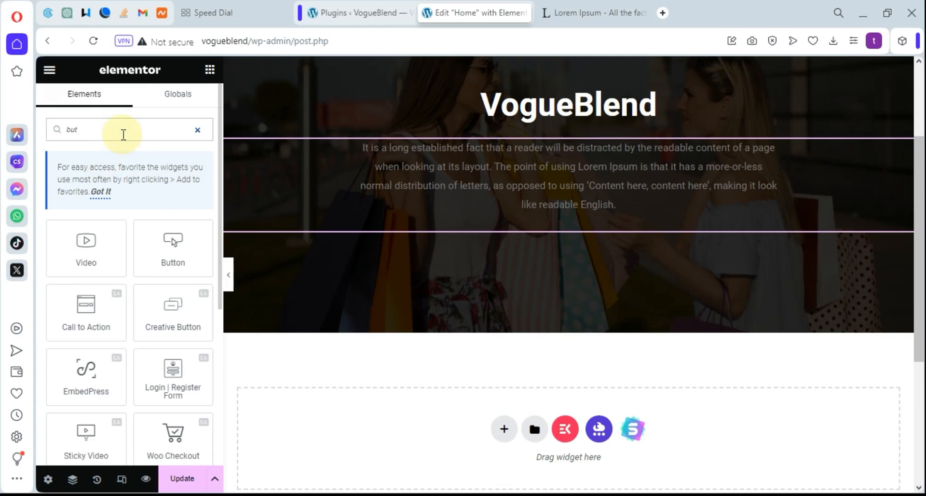
type("t")
left_click_drag(86, 241, 572, 229)
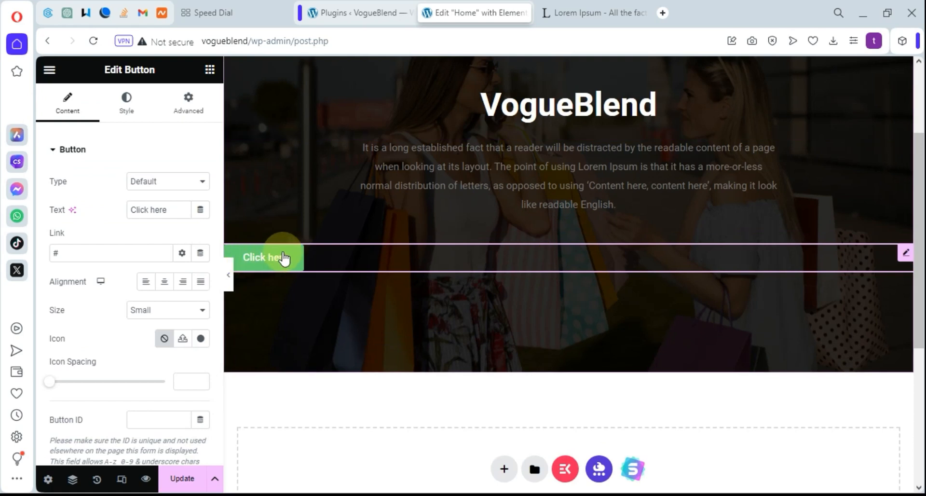
Center the banner's button and set its text to "Shop Now!"
left_click(164, 281)
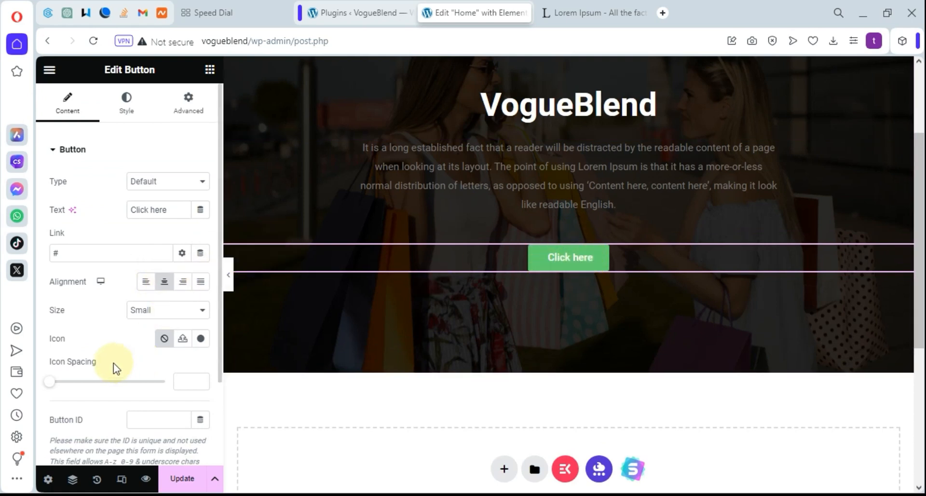
scroll(113, 248, "down", 2)
scroll(98, 321, "up", 2)
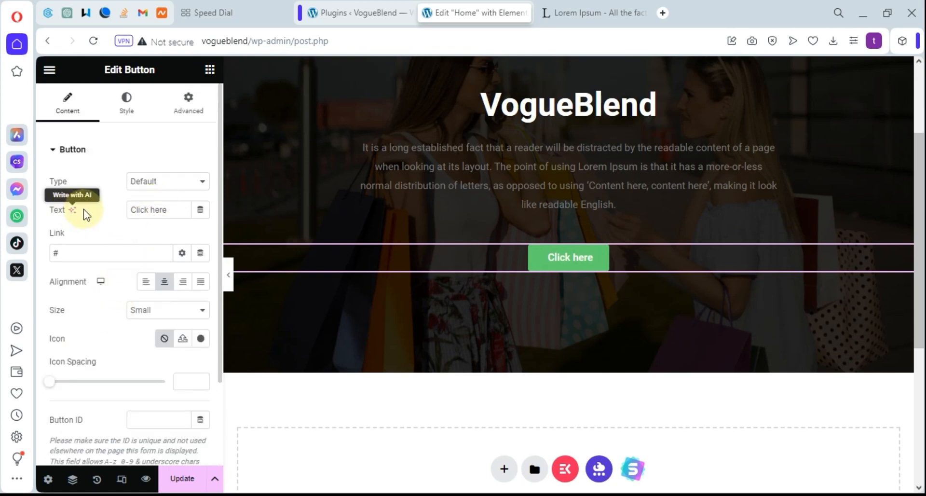
triple_click(167, 209)
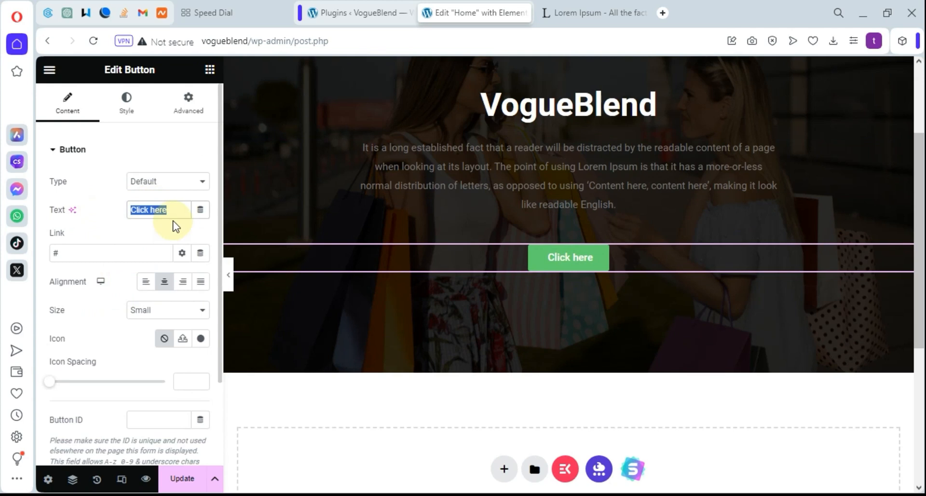
key("BackSpace")
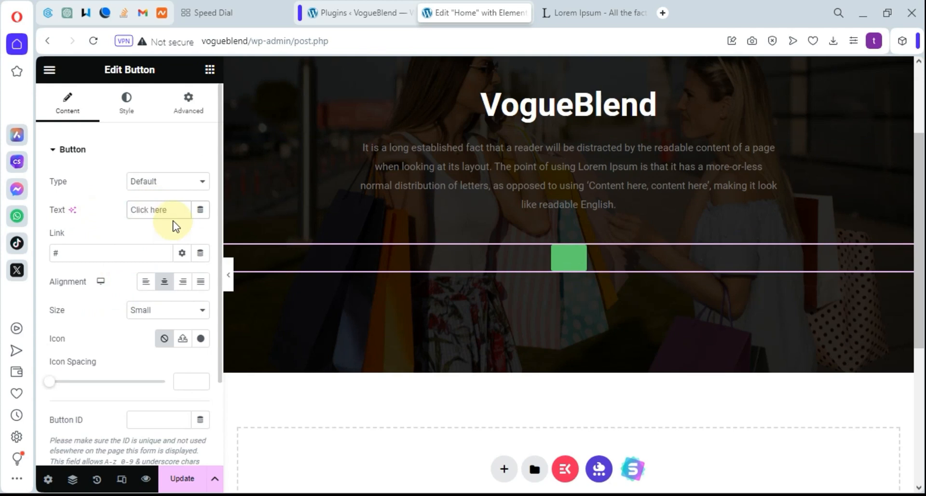
type("SHop")
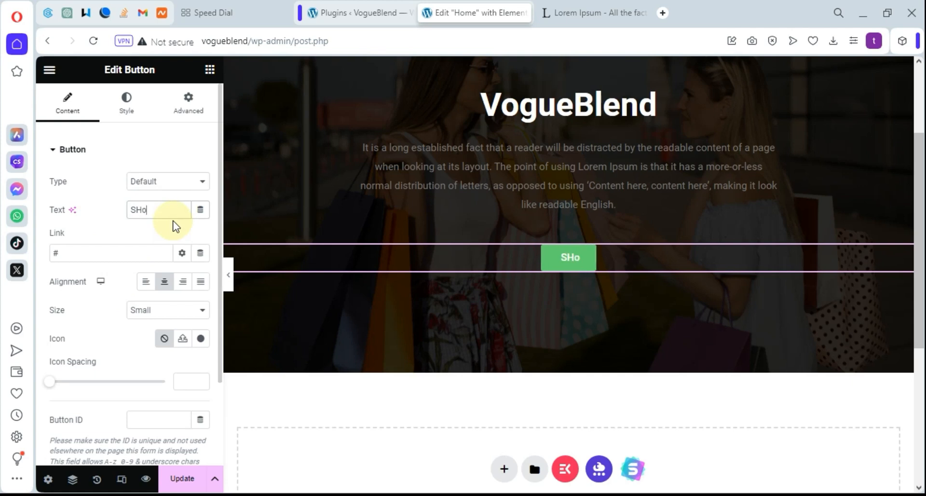
key("BackSpace")
key("BackSpace")
key("BackSpace")
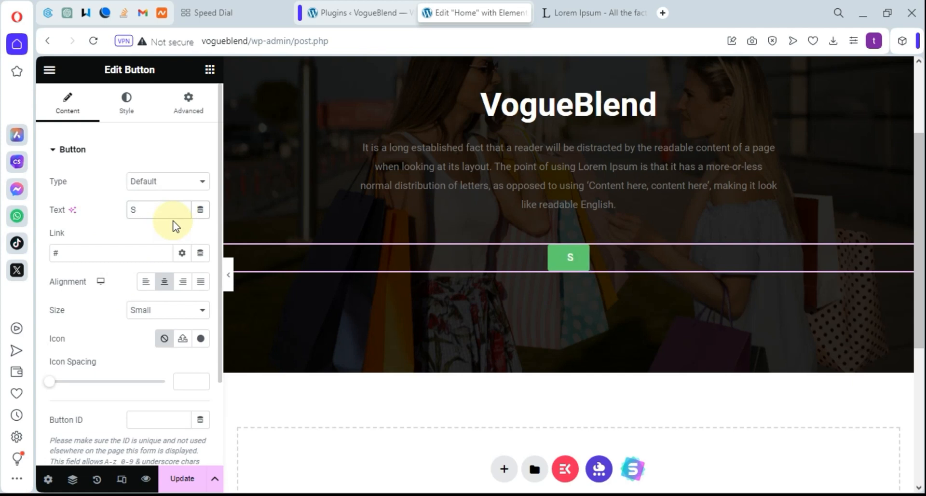
type("hop")
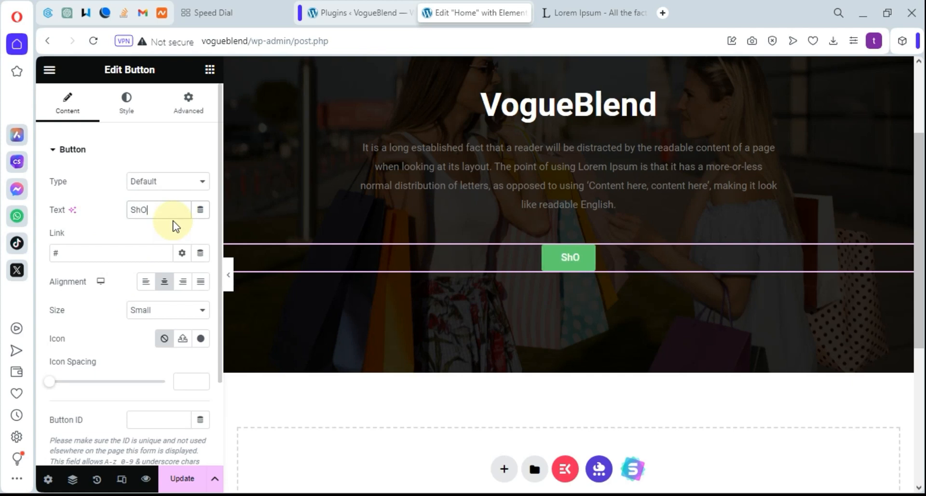
key("BackSpace")
key("BackSpace")
type("op Now!")
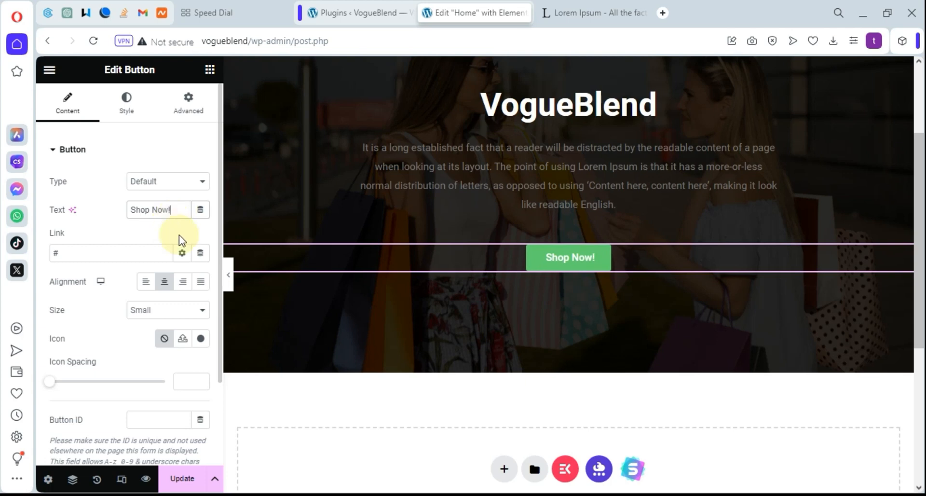
Remove the # placeholder from the Shop Now! button's link, try "store" as the link, and clear the field
left_click(84, 252)
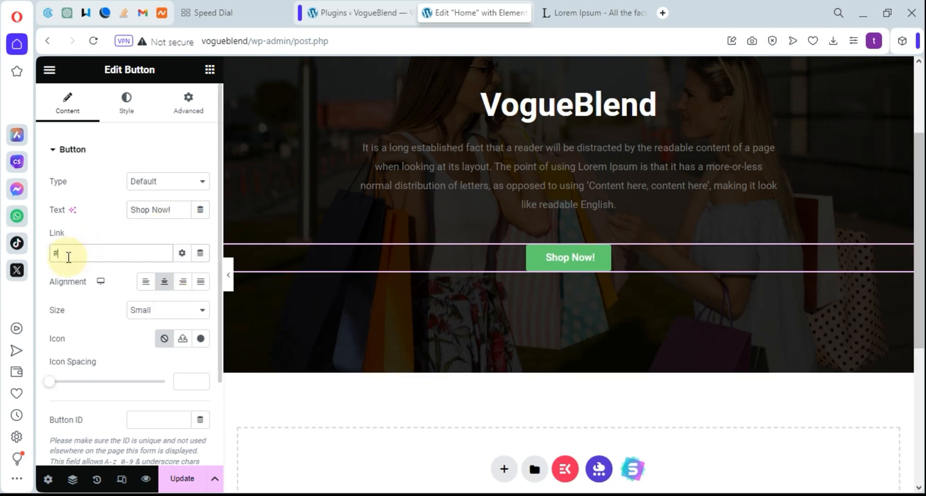
key("BackSpace")
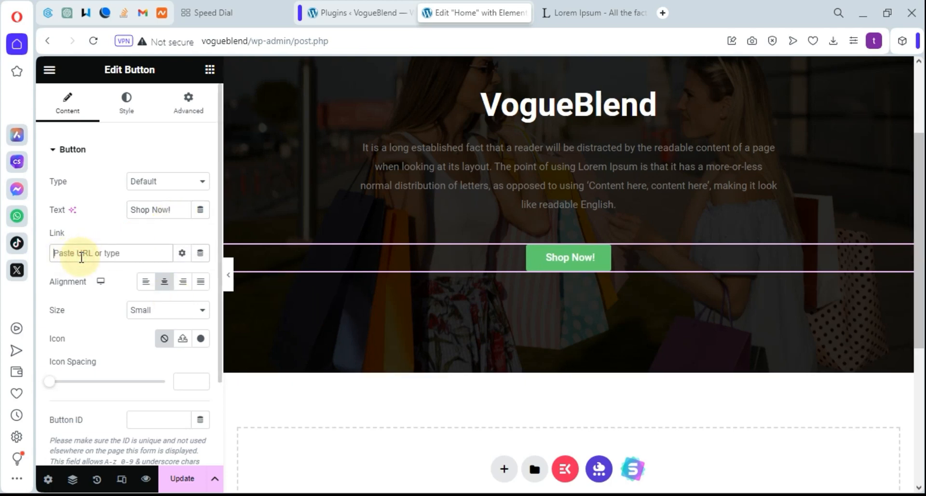
type("store")
left_click(83, 249)
key("BackSpace")
Open the live VogueBlend site from the WordPress dashboard in a new tab and copy the Store navigation link's address
left_click(328, 12)
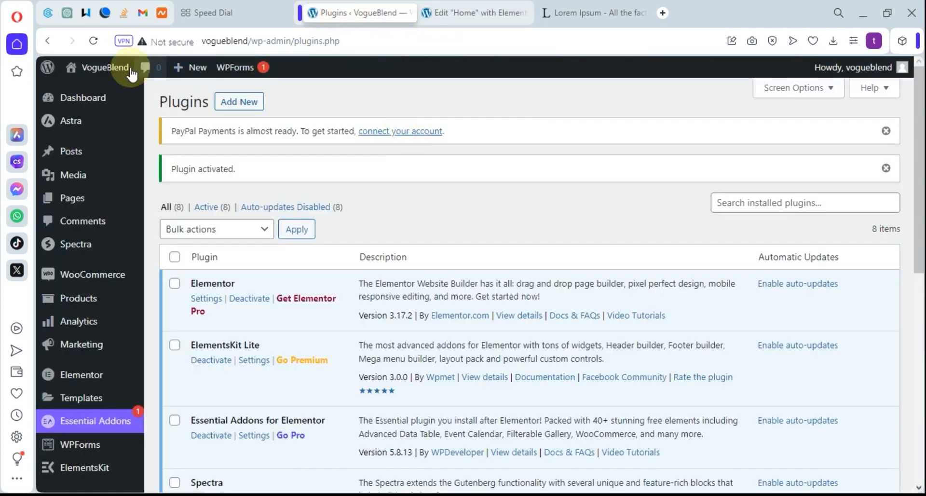
mouse_move(115, 66)
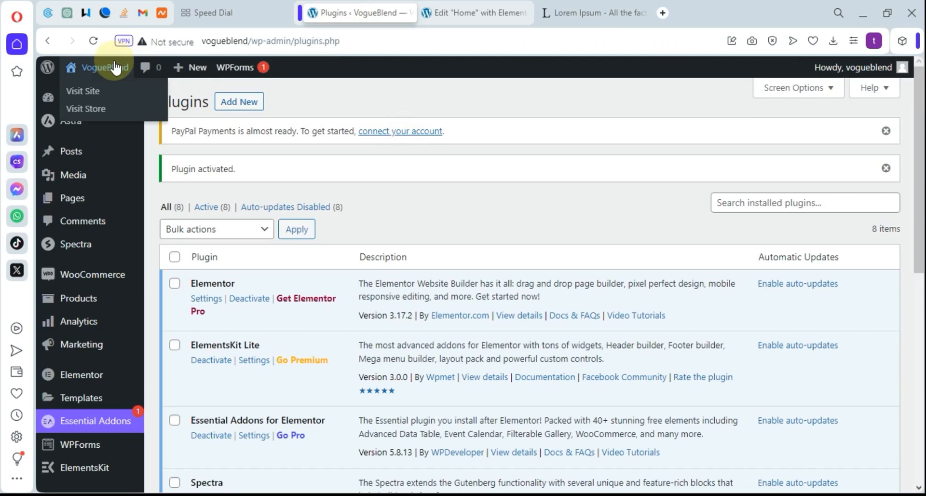
middle_click(92, 99)
left_click(581, 12)
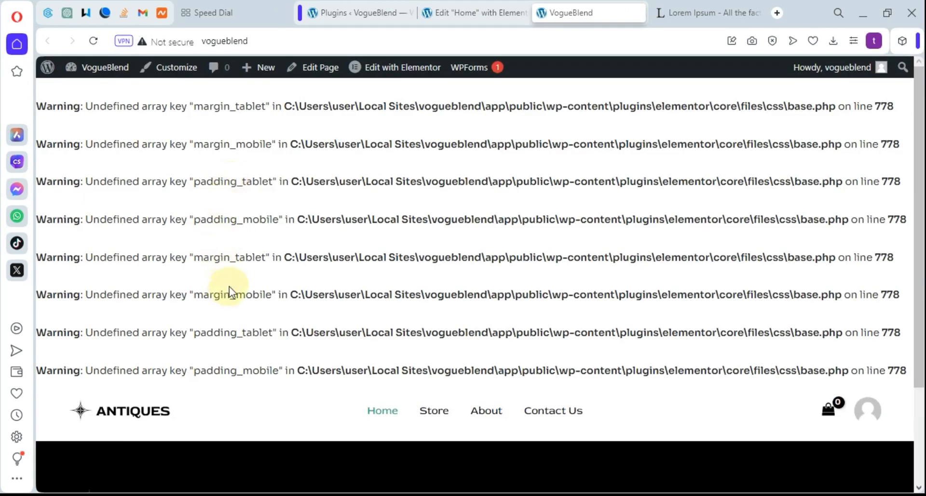
scroll(229, 286, "down", 3)
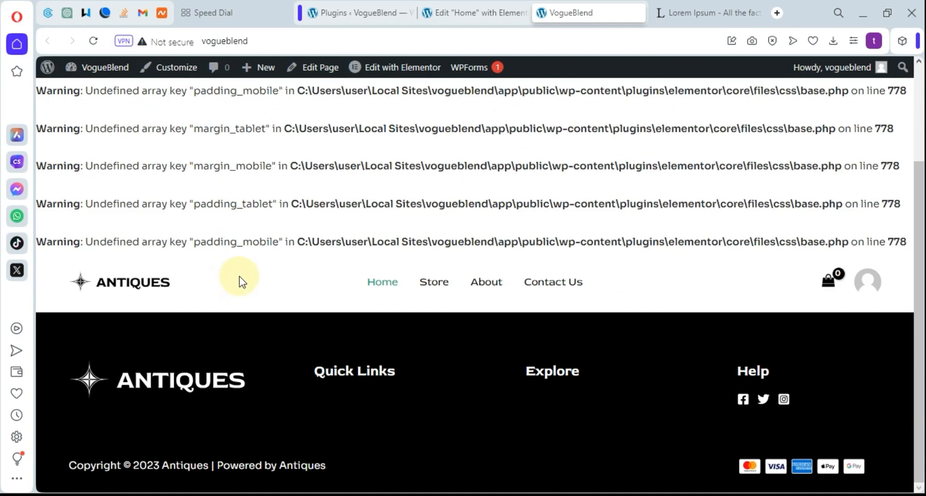
scroll(245, 304, "up", 3)
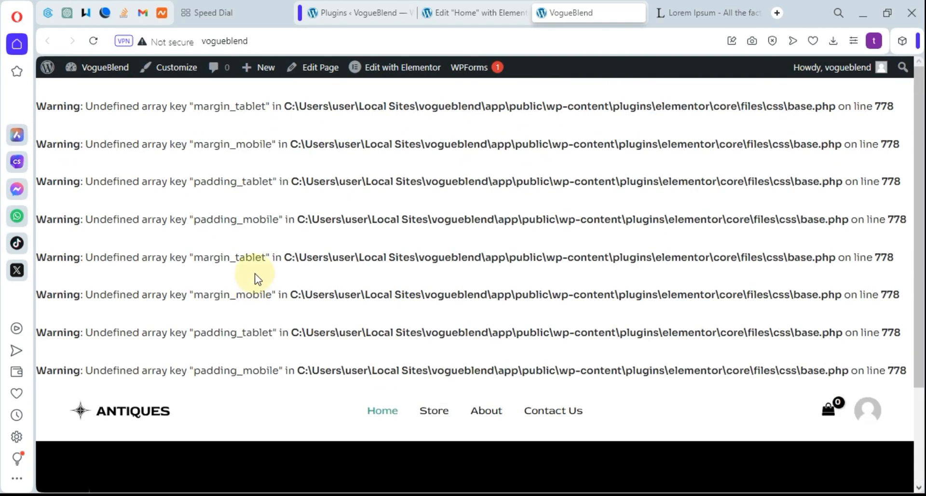
scroll(268, 274, "down", 3)
scroll(287, 292, "up", 3)
scroll(338, 278, "down", 3)
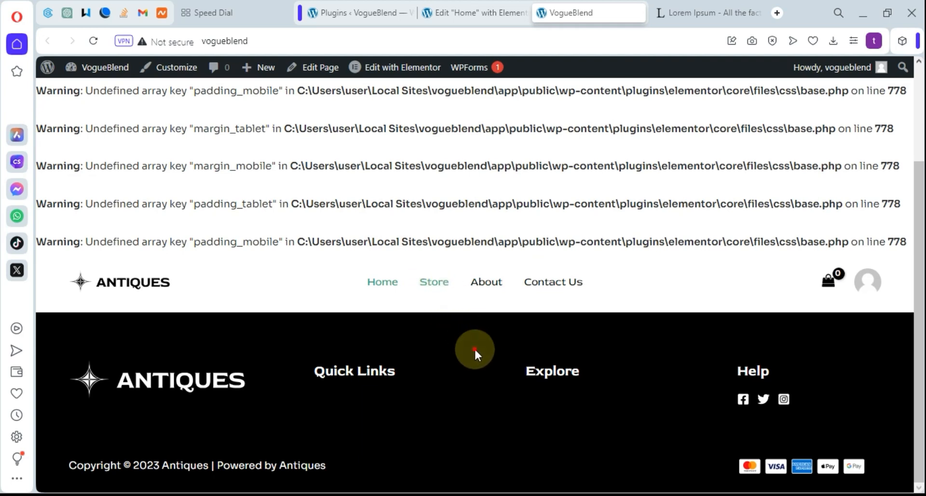
left_click(491, 12)
left_click(114, 254)
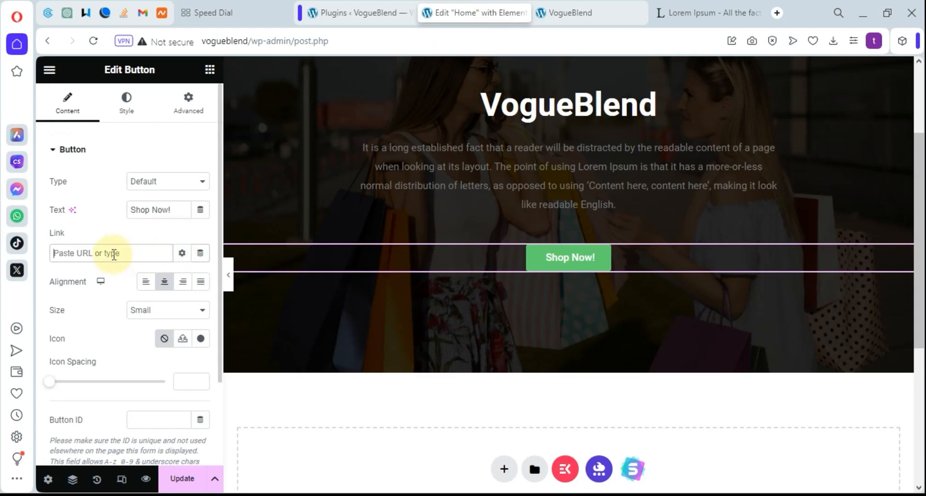
type("http://vogueblend/store/")
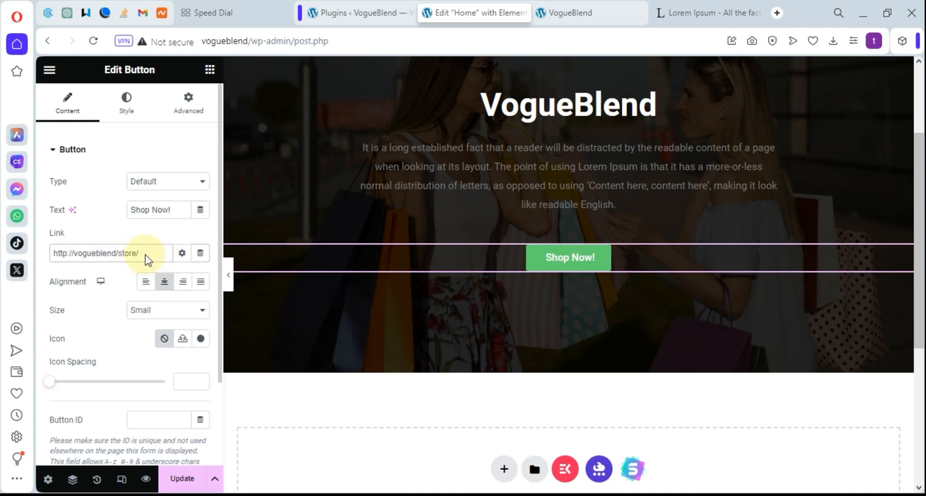
scroll(159, 338, "down", 2)
left_click(182, 478)
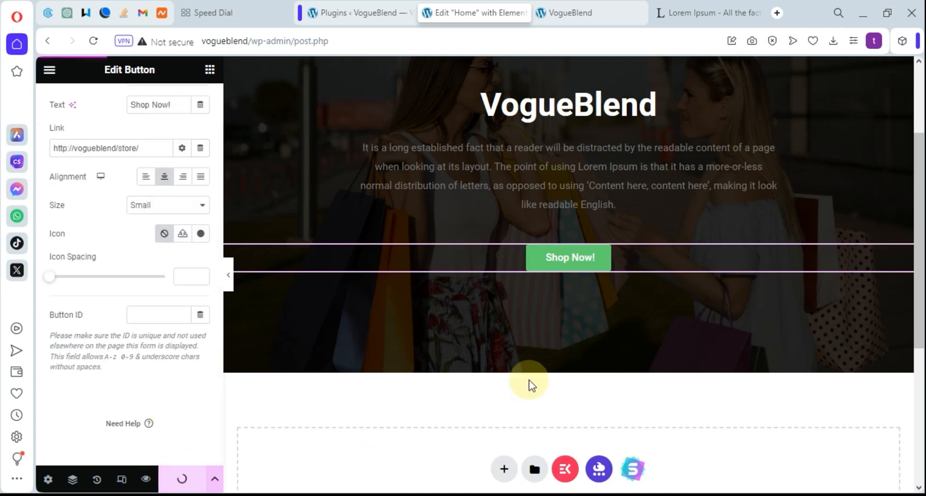
Add a new single-column container with downward direction below the Home page banner
scroll(531, 385, "up", 3)
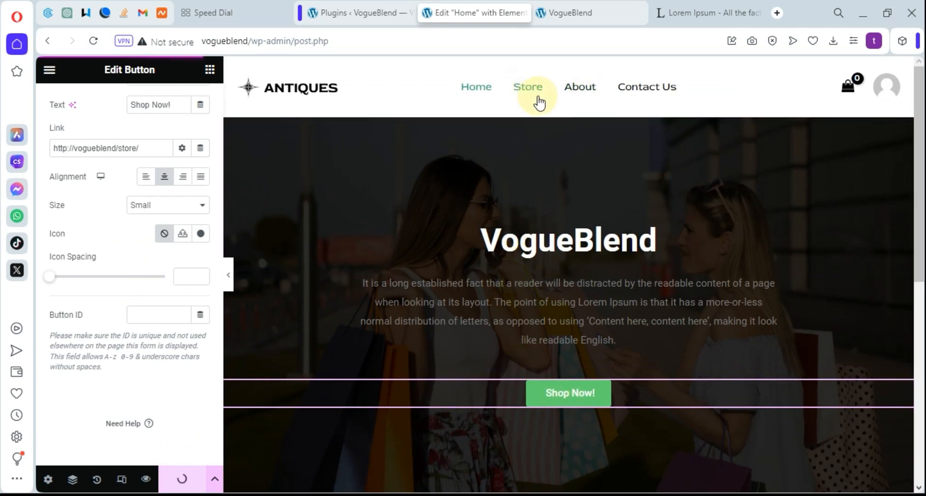
scroll(606, 349, "down", 8)
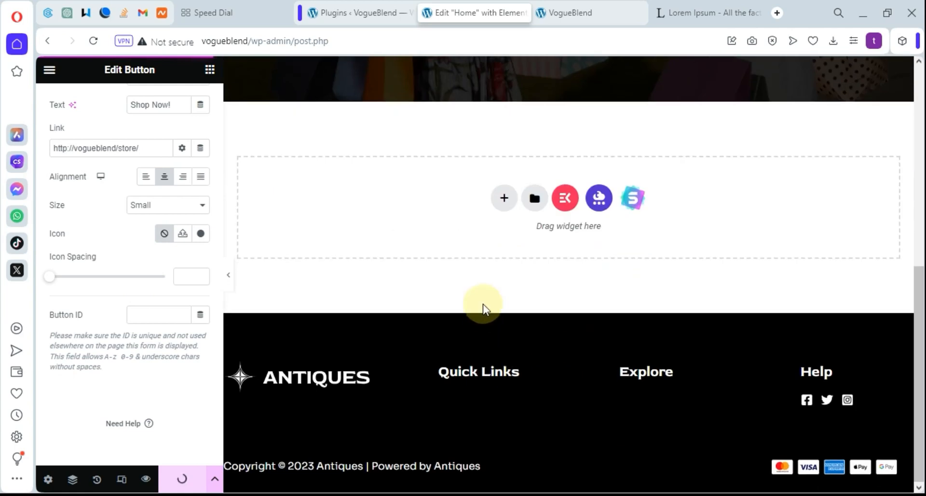
scroll(482, 306, "up", 4)
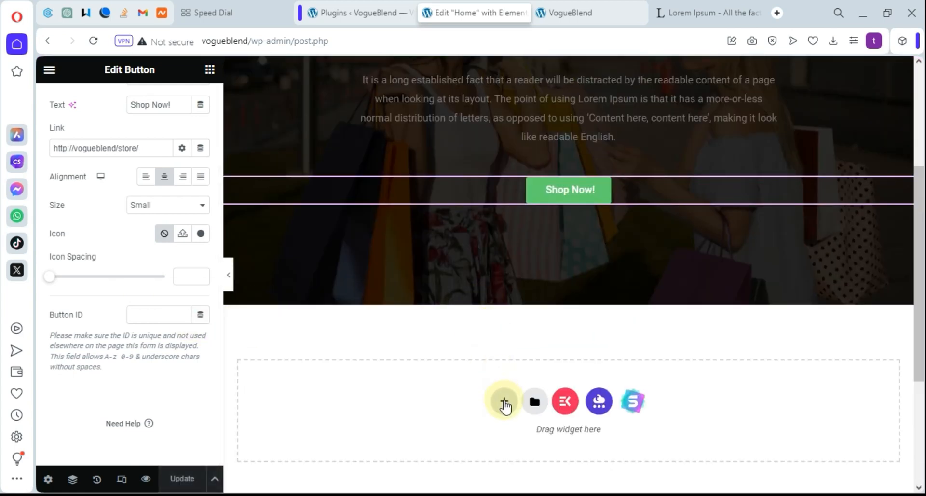
scroll(497, 380, "down", 3)
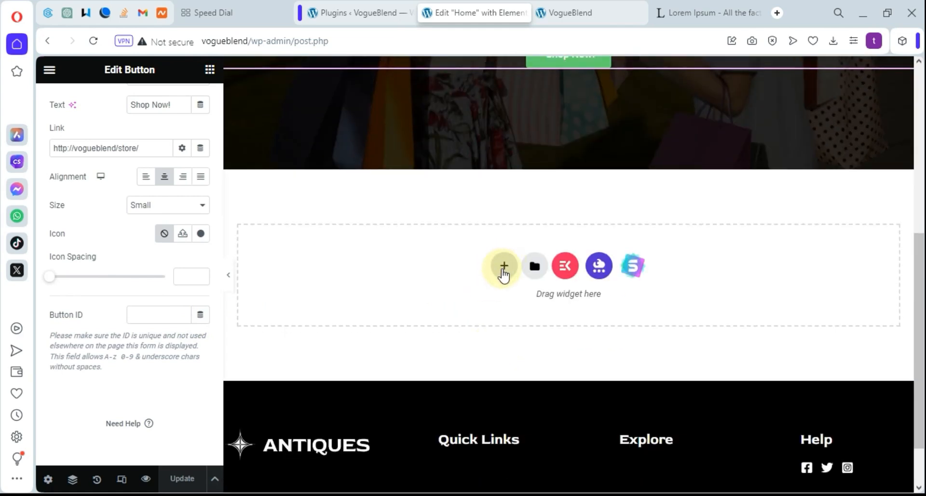
left_click(503, 270)
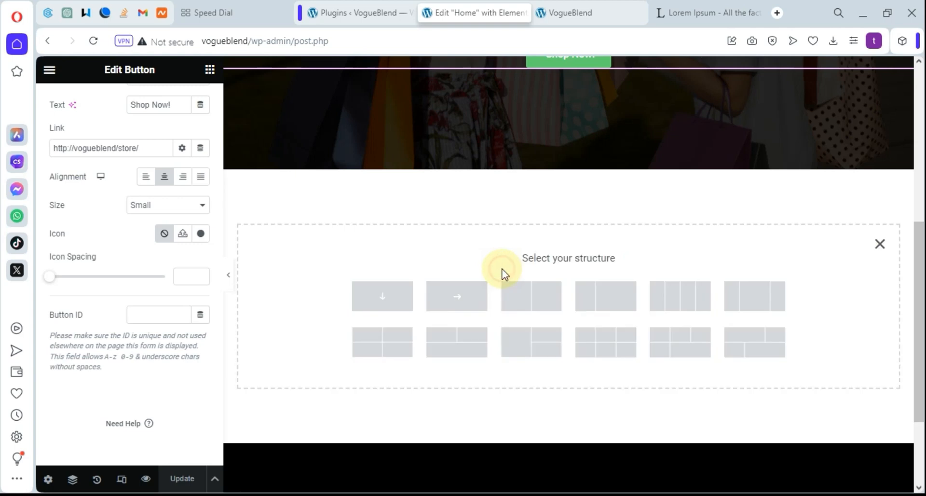
left_click(380, 299)
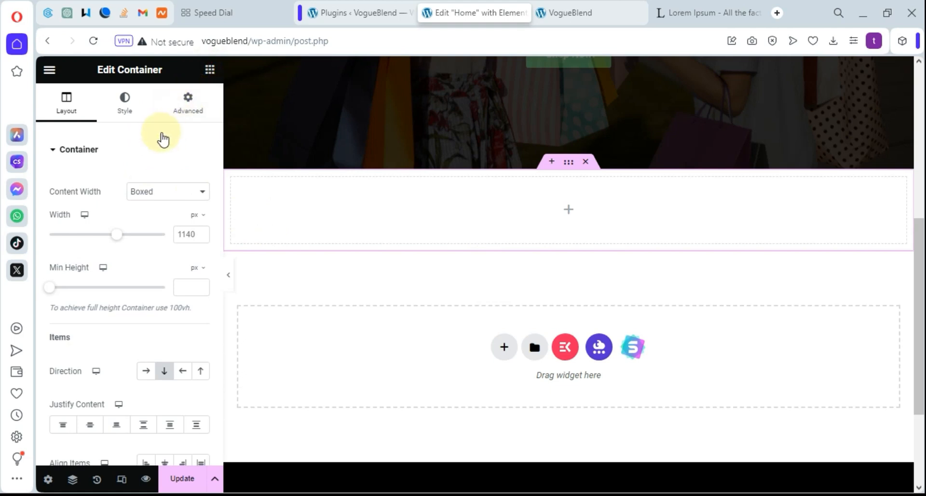
Search the widgets for "catego" and examine the available category widgets
left_click(209, 69)
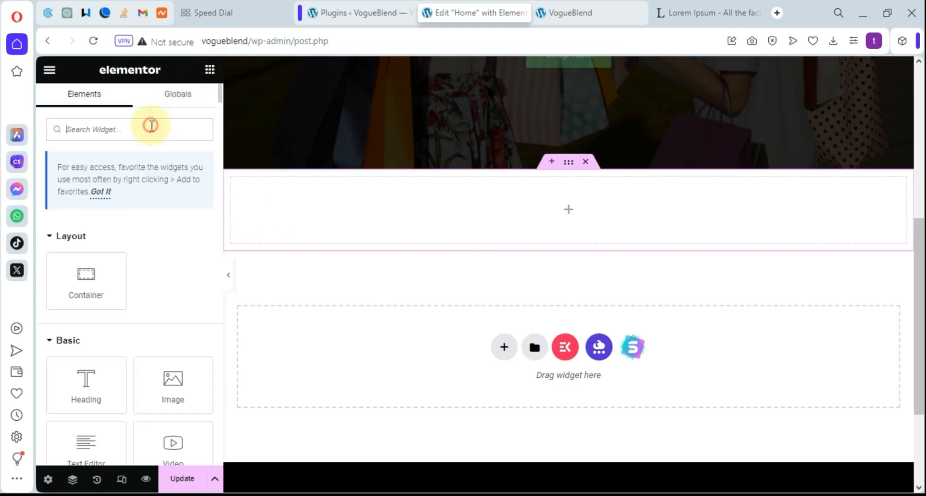
type("cat")
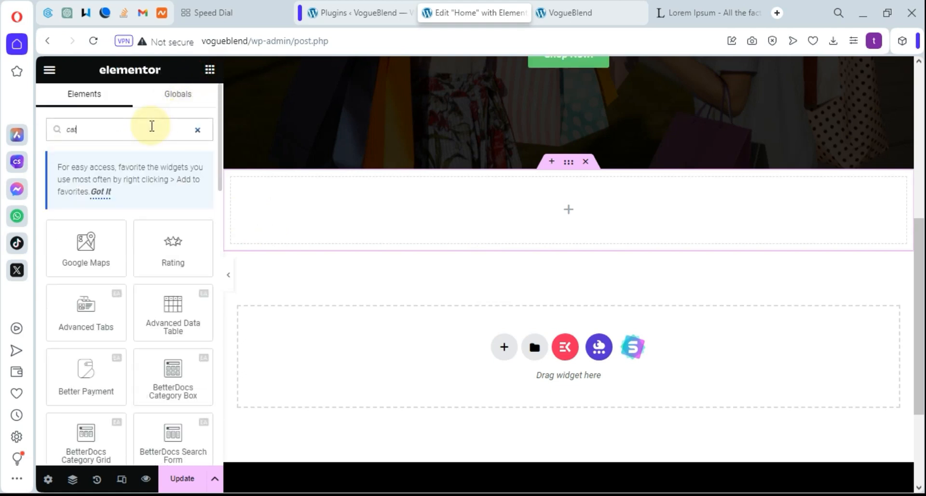
type("e")
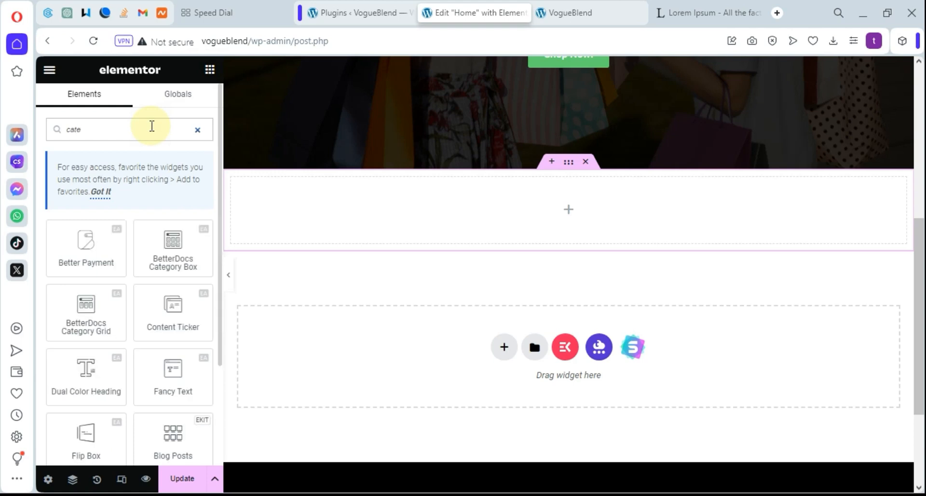
type("go")
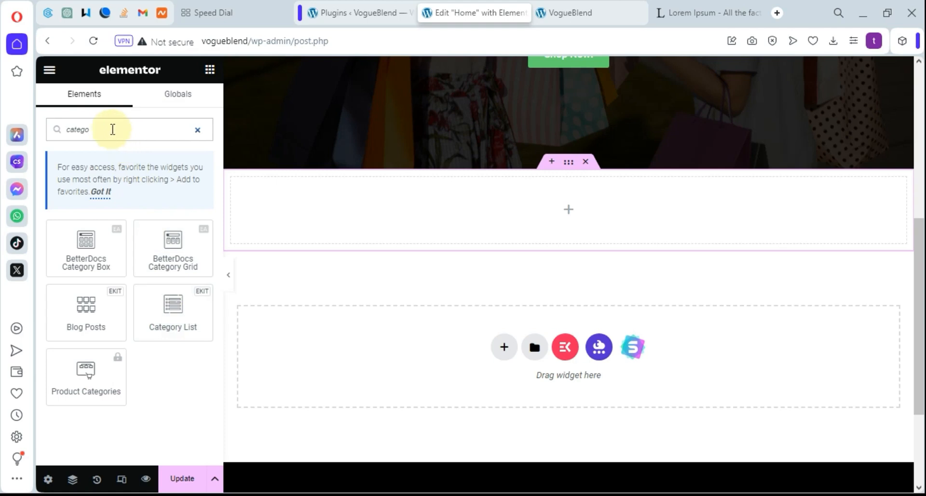
mouse_move(177, 320)
left_mouse_down()
mouse_move(413, 267)
mouse_move(531, 227)
mouse_move(174, 306)
left_mouse_up()
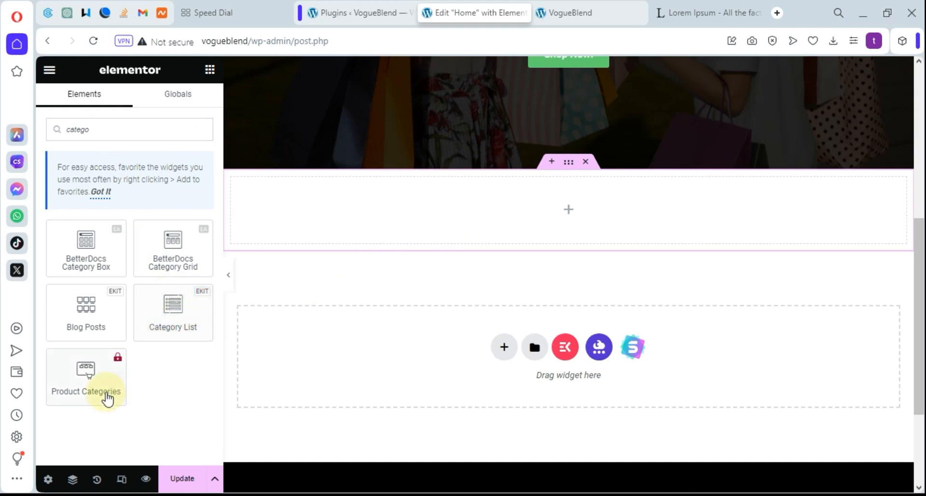
Search the widgets for "product" and add the Woo Product Carousel to the empty container below the banner
left_click_drag(100, 129, 59, 138)
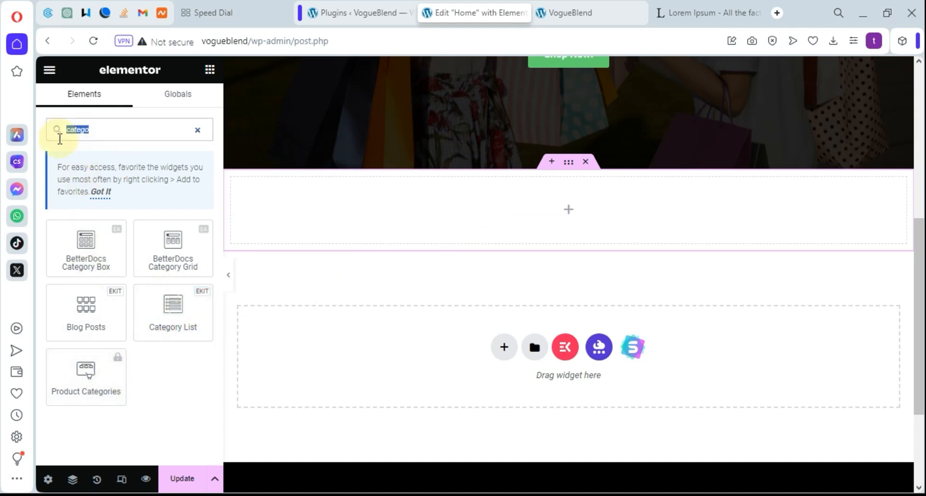
type("produ")
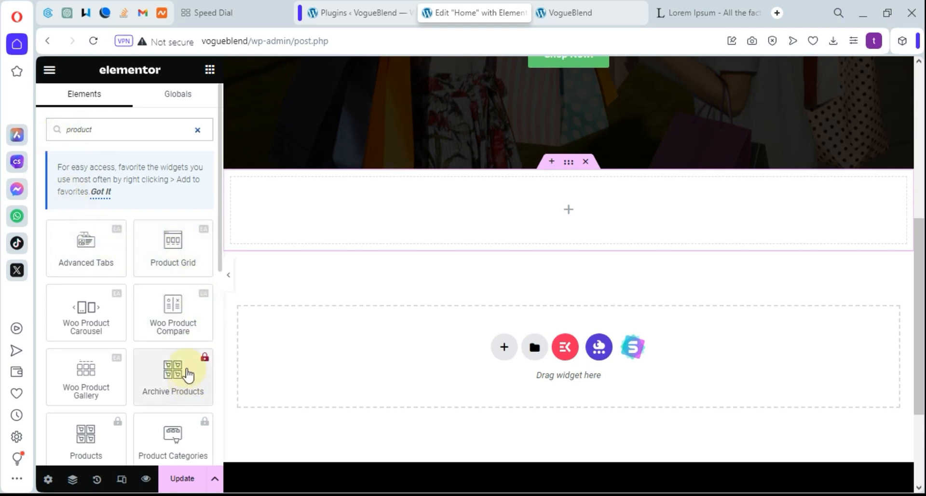
type("c")
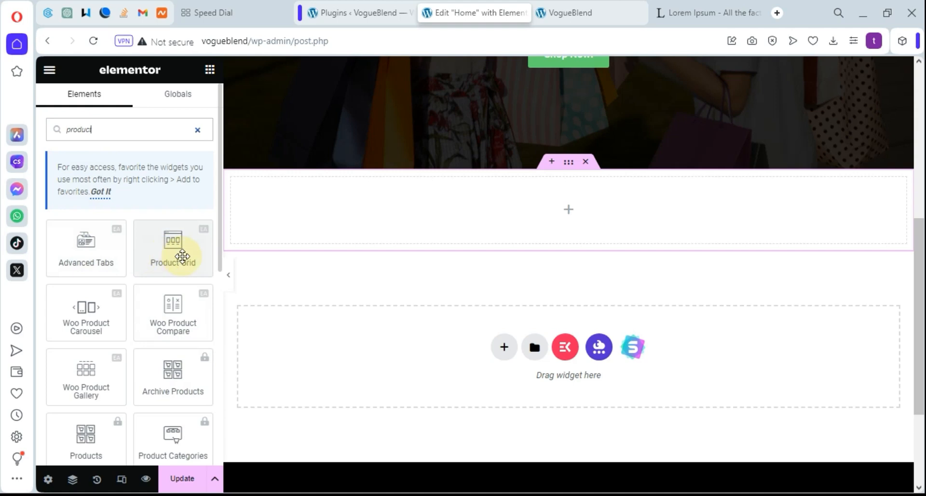
type("t")
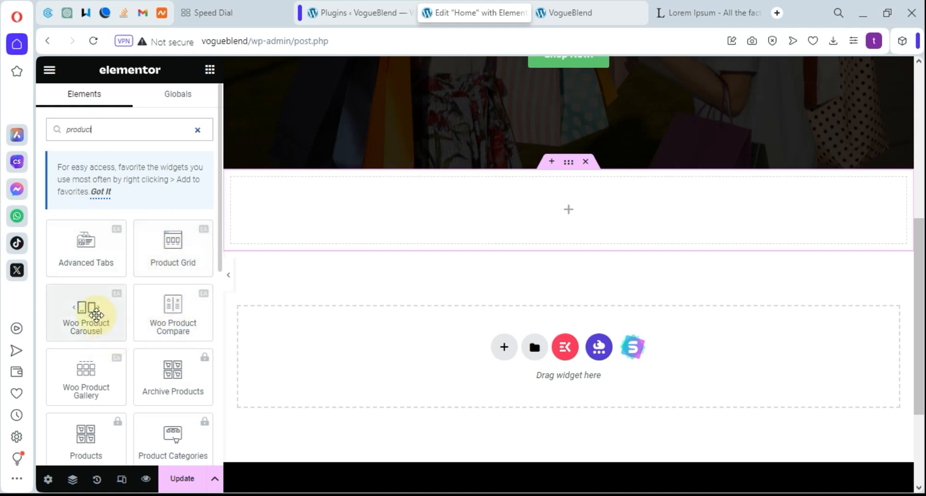
left_click_drag(82, 307, 568, 212)
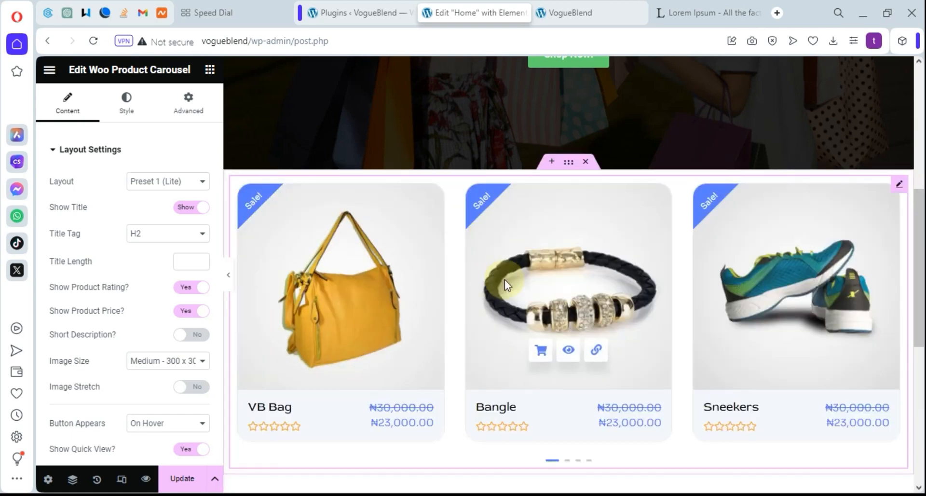
Add a Heading widget above the product carousel in its container
scroll(544, 278, "down", 2)
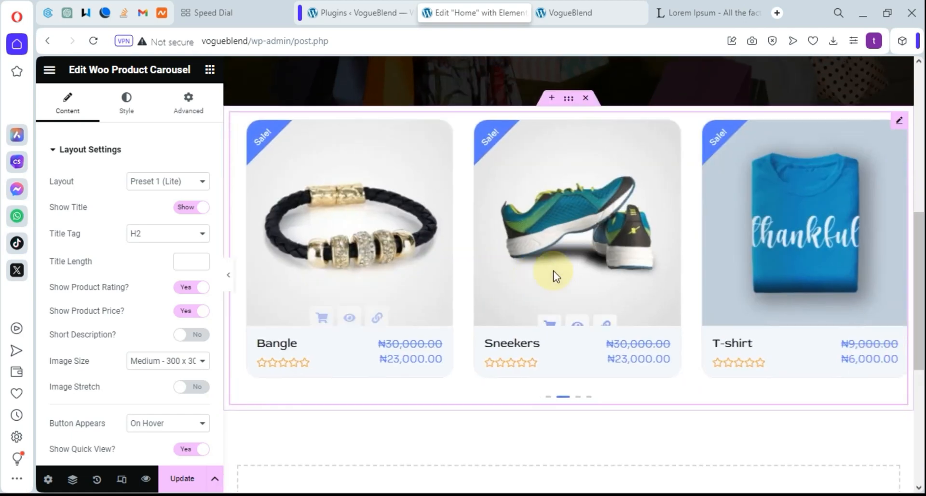
scroll(553, 269, "up", 2)
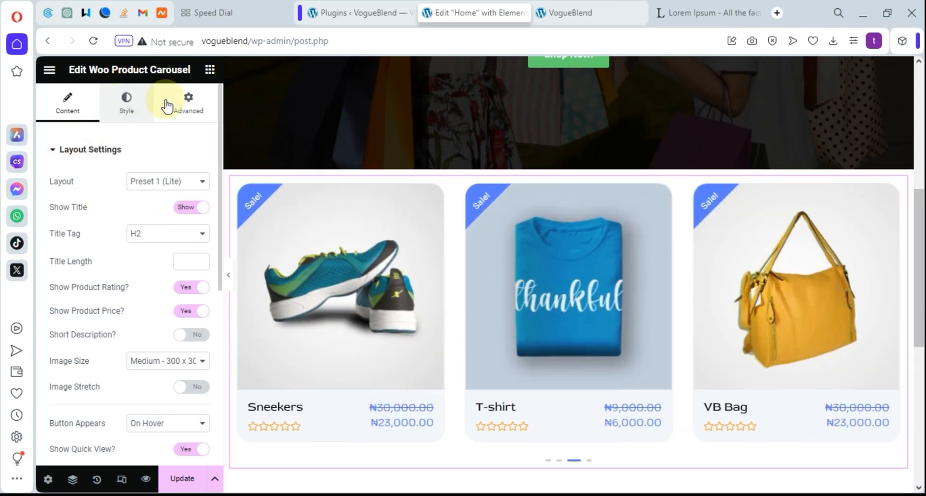
left_click(209, 71)
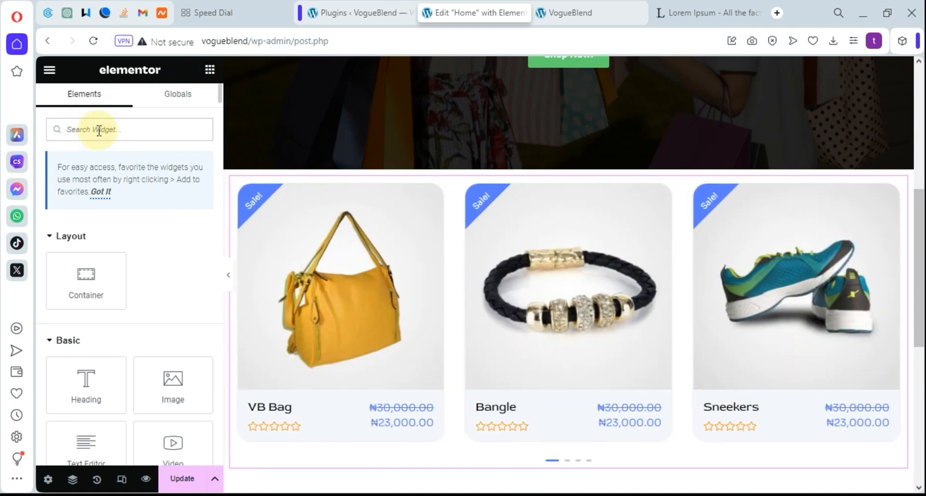
left_click_drag(77, 371, 425, 182)
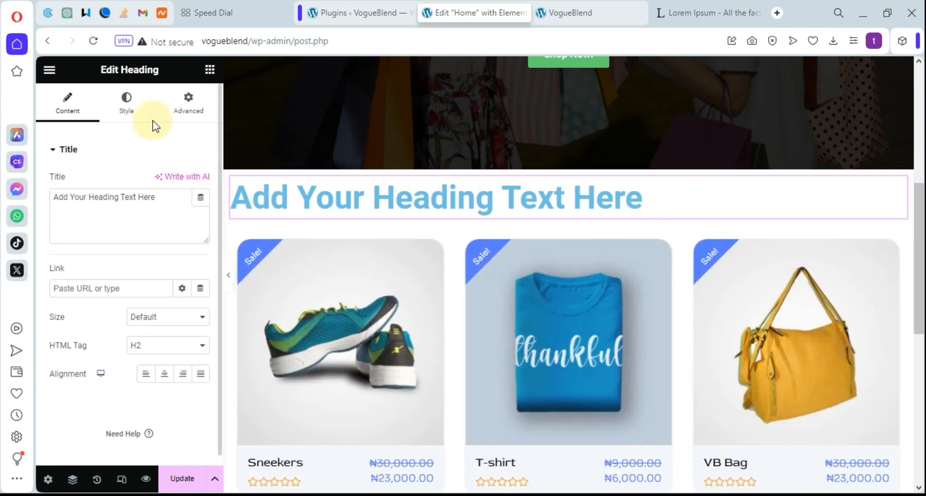
Set the new heading's text color to black, #000000
left_click(126, 103)
left_click(201, 181)
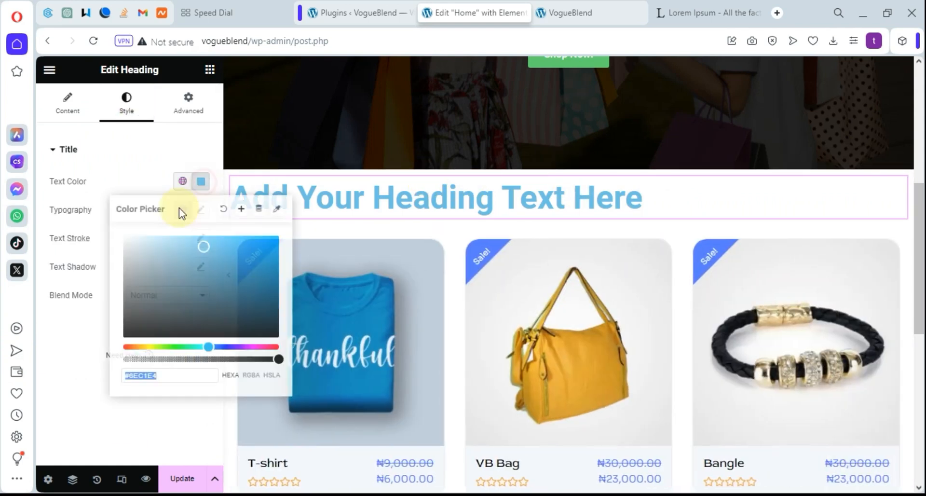
left_click_drag(197, 270, 125, 355)
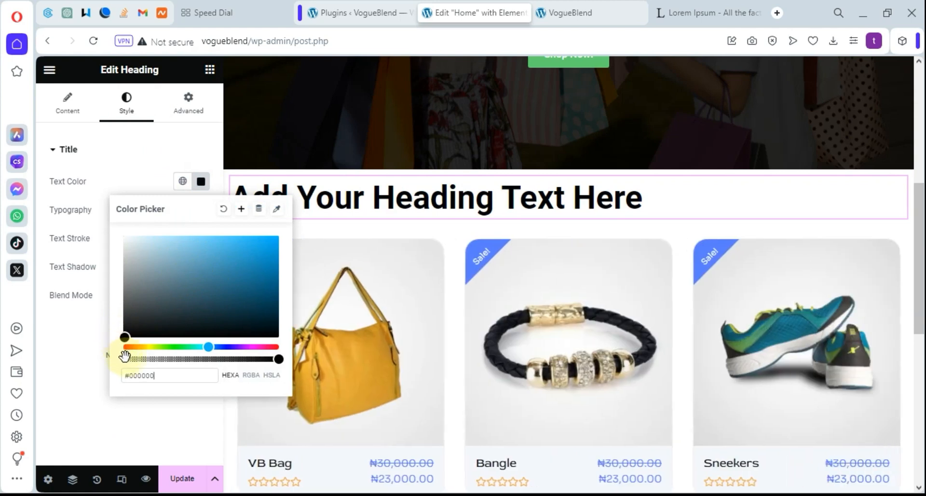
left_click(497, 196)
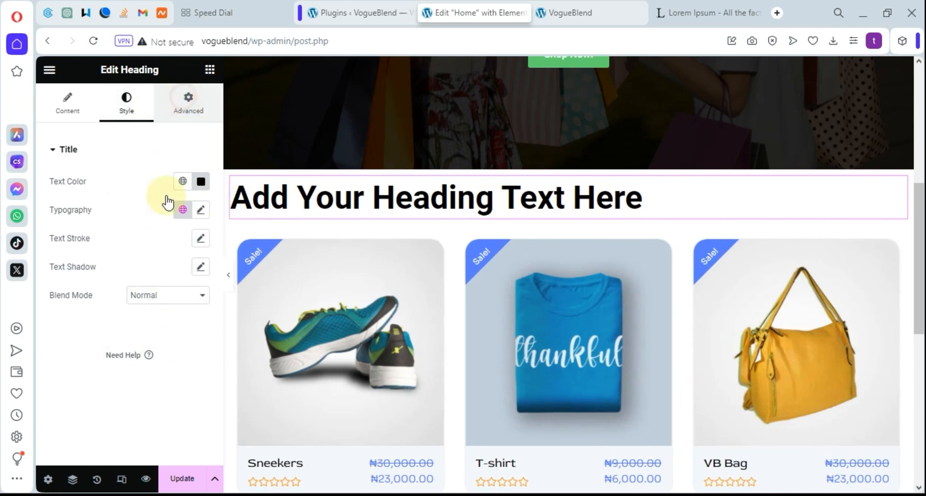
Set the heading's HTML tag to H3 and its title to "Products Gallery"
scroll(111, 251, "down", 8)
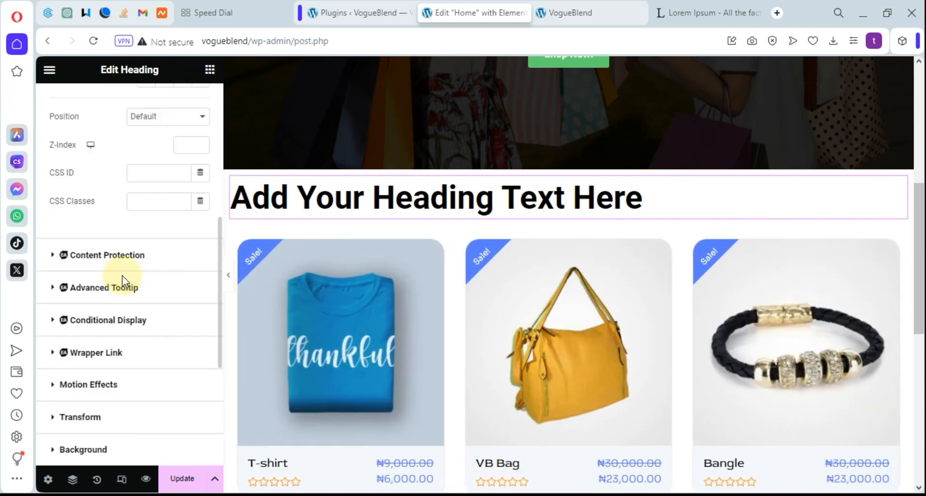
scroll(123, 276, "up", 8)
left_click(69, 107)
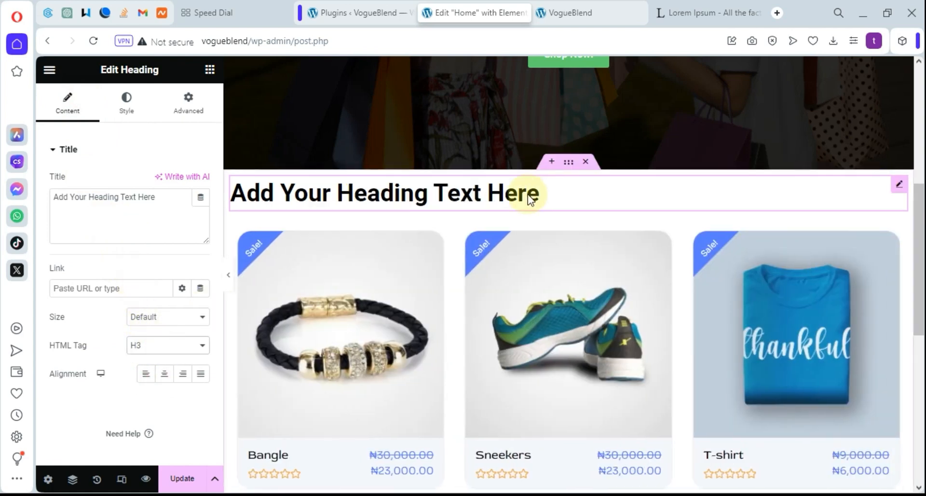
left_click_drag(162, 198, 52, 202)
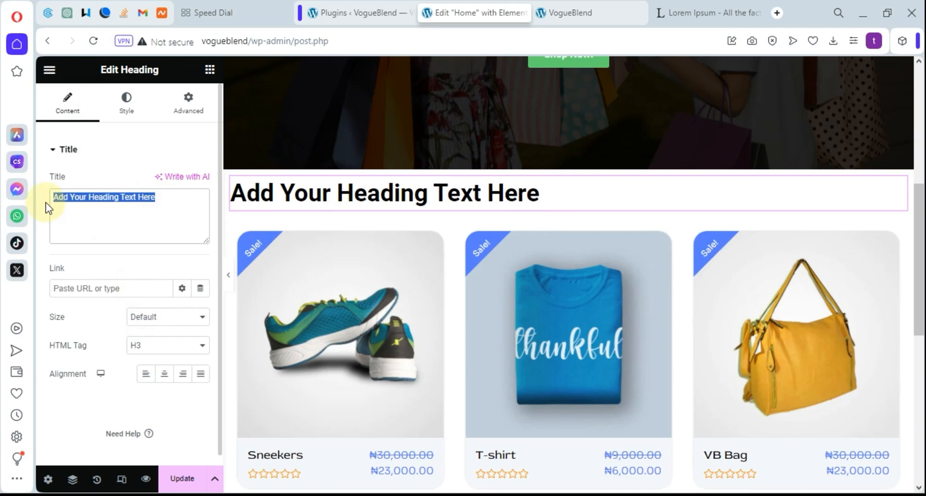
type("Products")
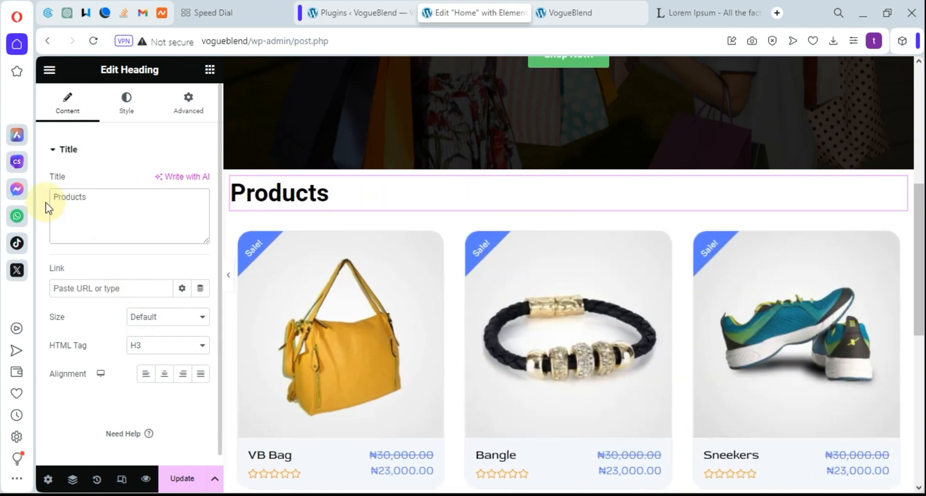
type(" Gallery")
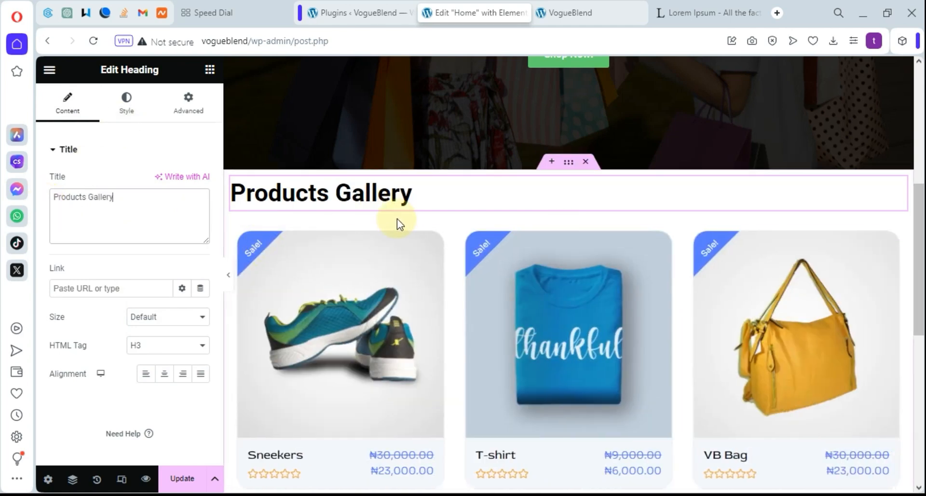
left_click(472, 204)
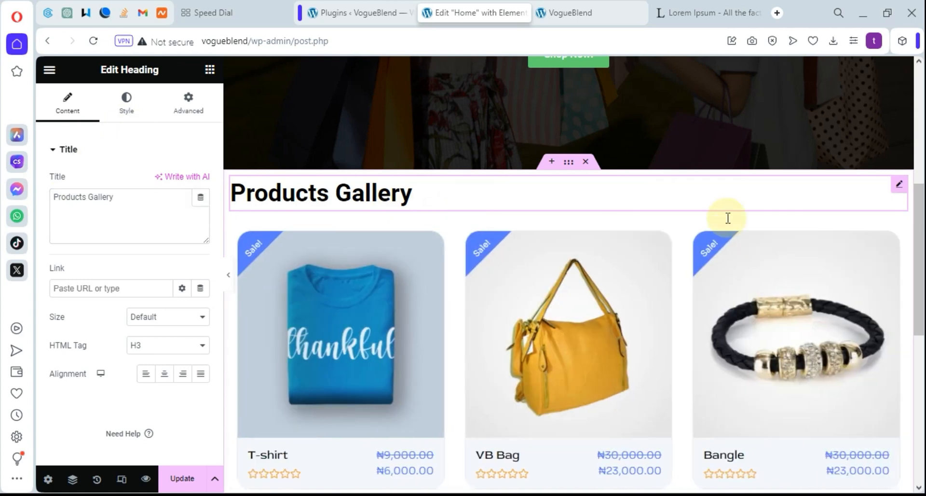
Set the Products Gallery container's boxed width to 1140 px and its minimum height to 303 px
left_click_drag(921, 237, 916, 213)
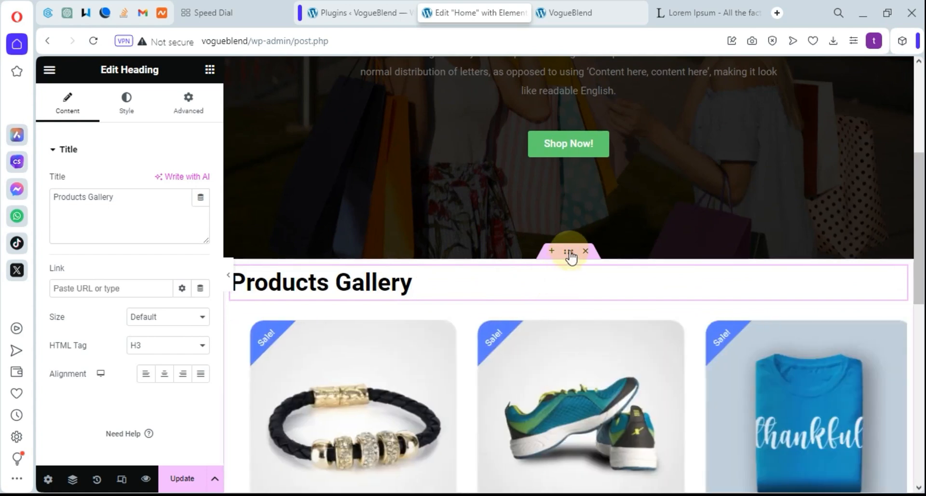
left_click(570, 252)
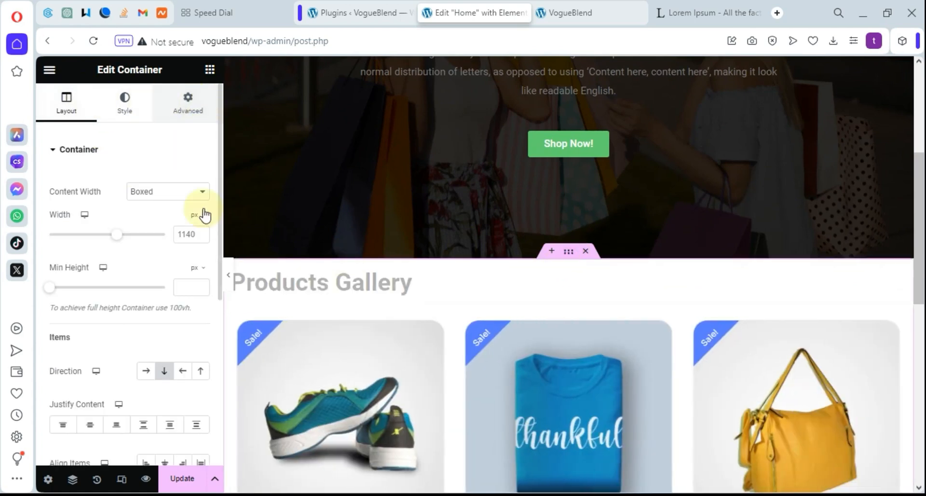
scroll(250, 254, "down", 1)
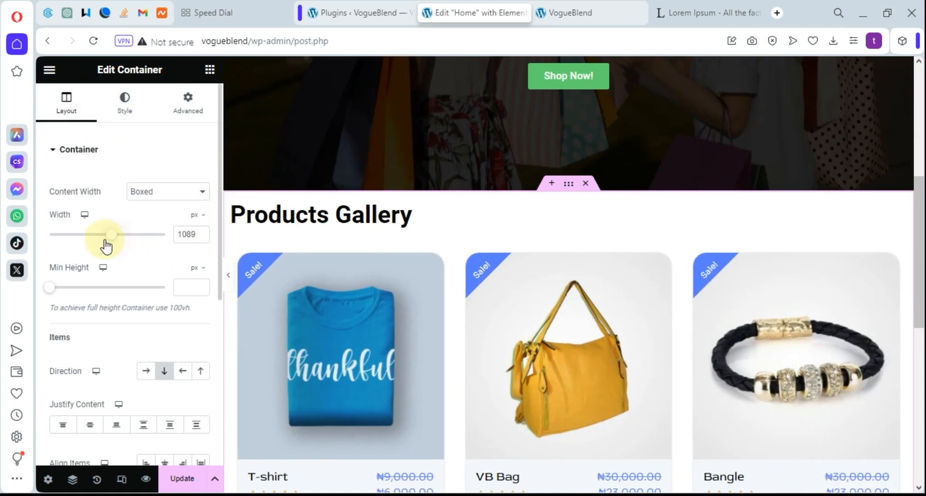
mouse_move(105, 245)
left_mouse_down()
mouse_move(89, 245)
mouse_move(120, 244)
left_mouse_up()
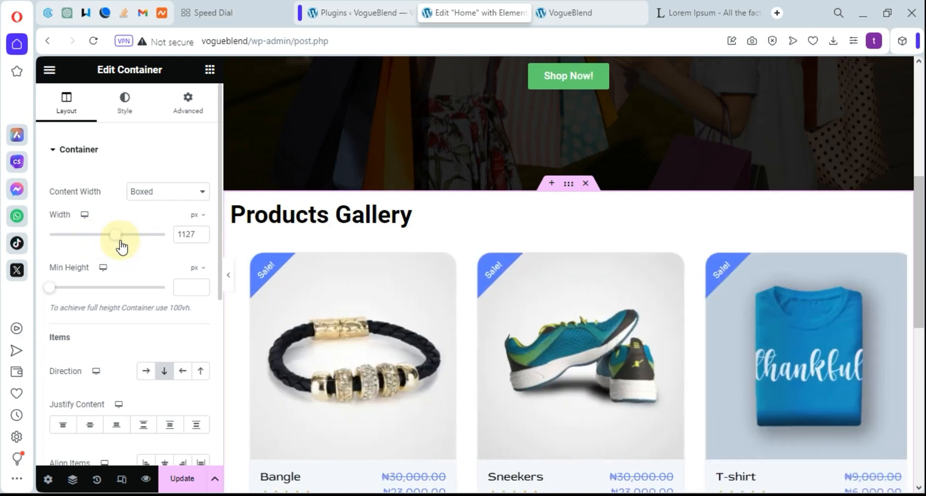
left_click(77, 288)
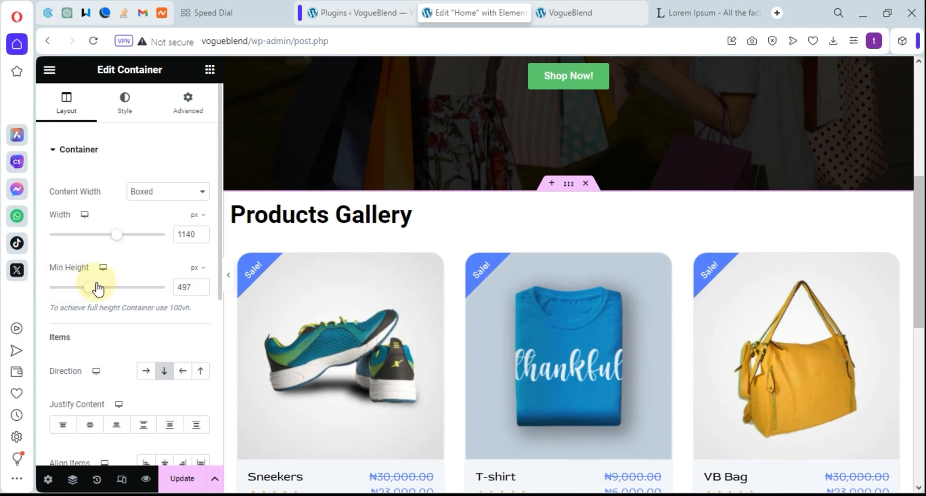
left_click(97, 287)
scroll(356, 308, "down", 3)
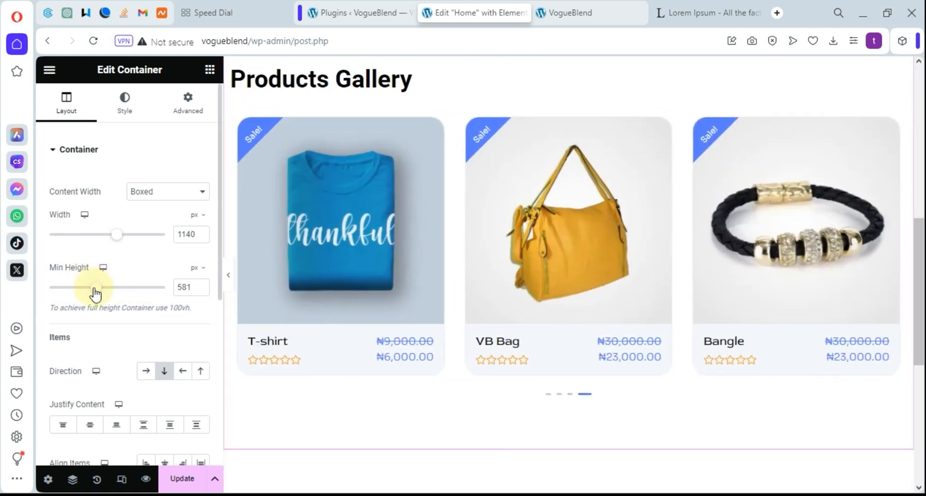
left_click_drag(94, 290, 64, 301)
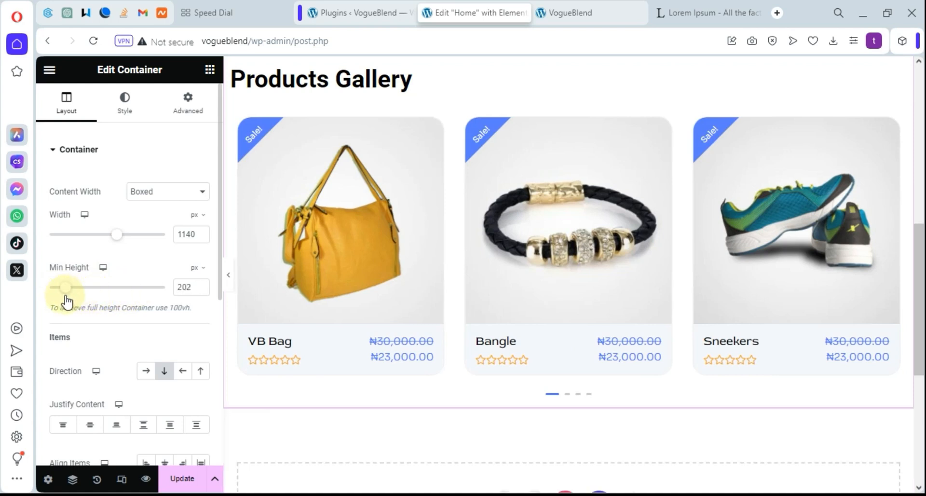
scroll(484, 397, "up", 3)
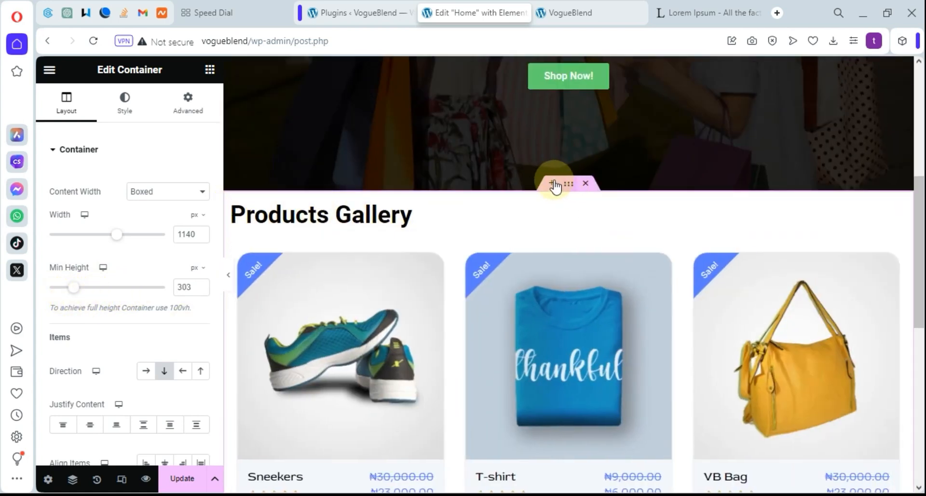
Unlink the Products Gallery container's margin values and set its top margin to 23 px
left_click(189, 101)
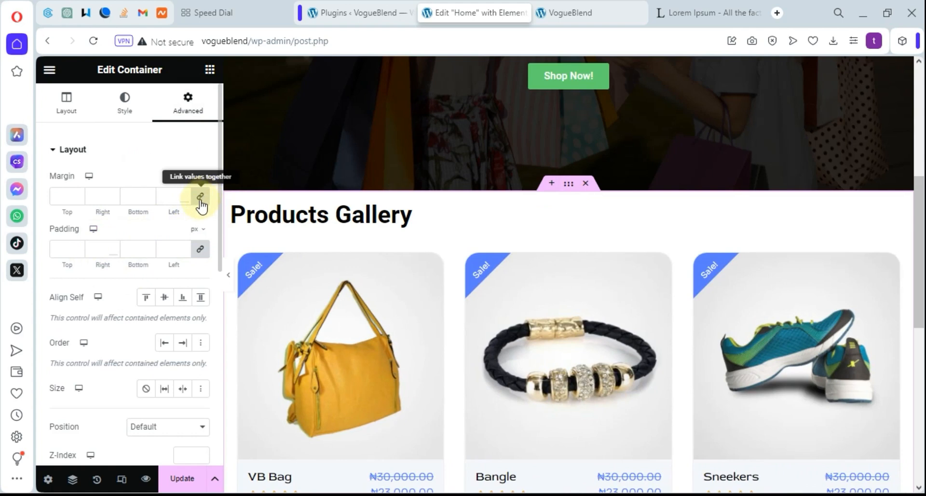
left_click(202, 199)
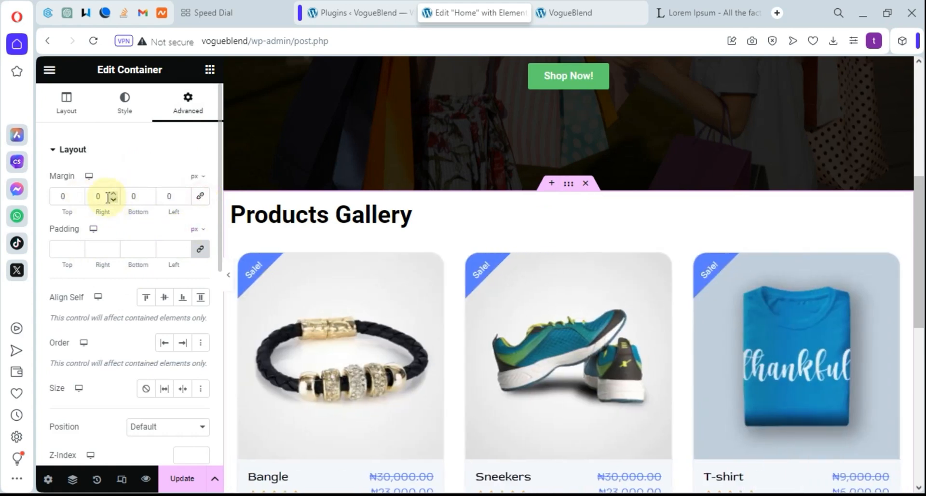
left_click(78, 195)
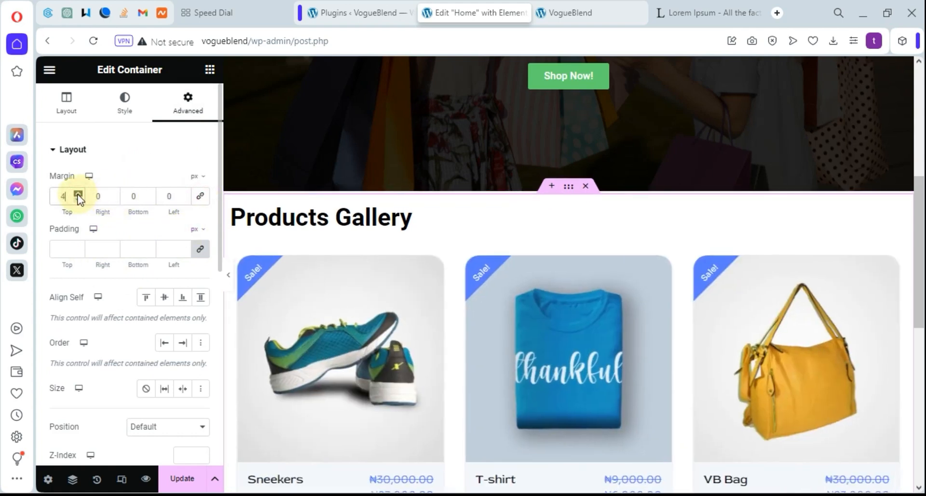
left_click(78, 195)
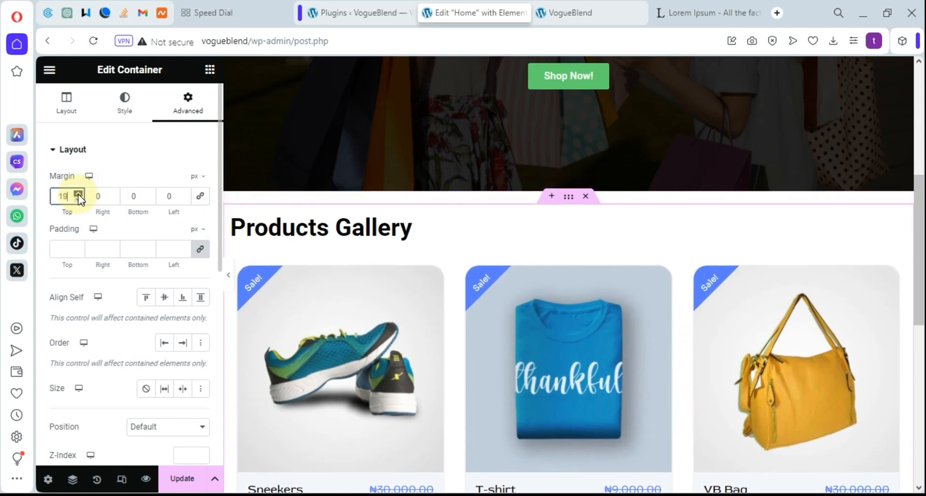
scroll(604, 329, "down", 3)
scroll(610, 323, "down", 4)
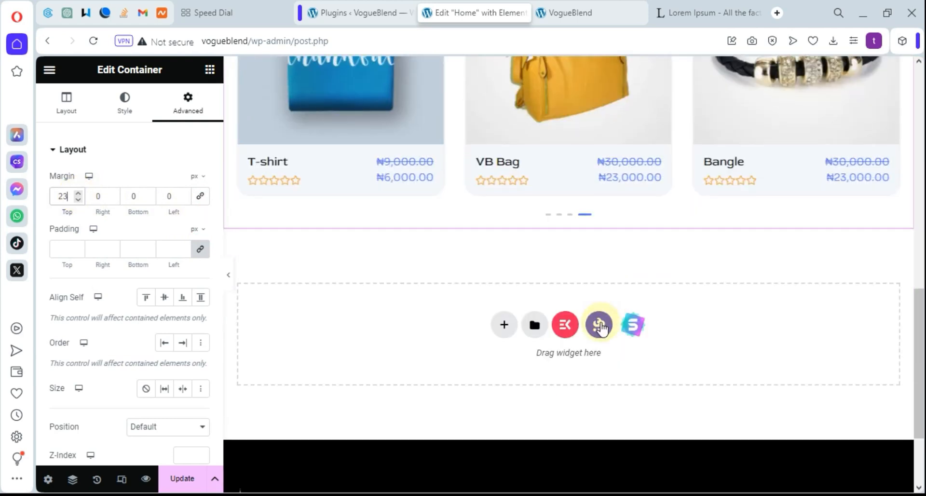
scroll(579, 313, "up", 8)
scroll(582, 334, "down", 7)
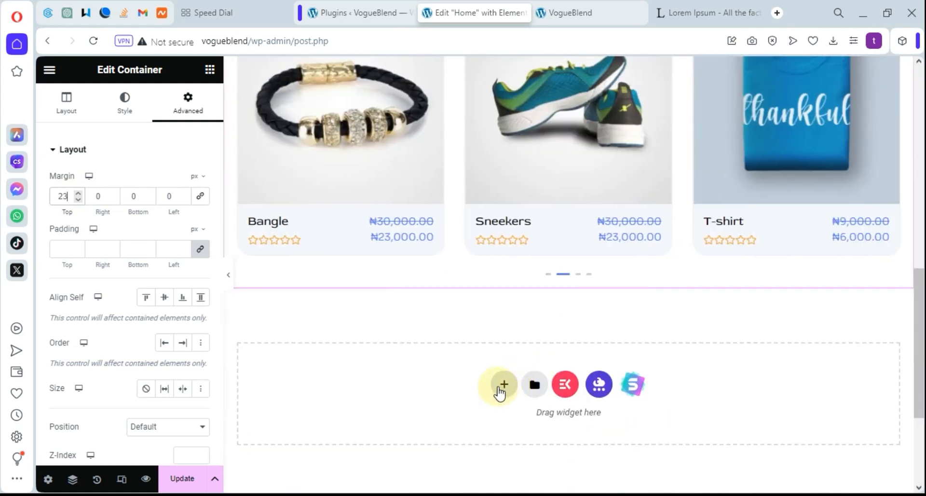
left_click(501, 385)
left_click(384, 413)
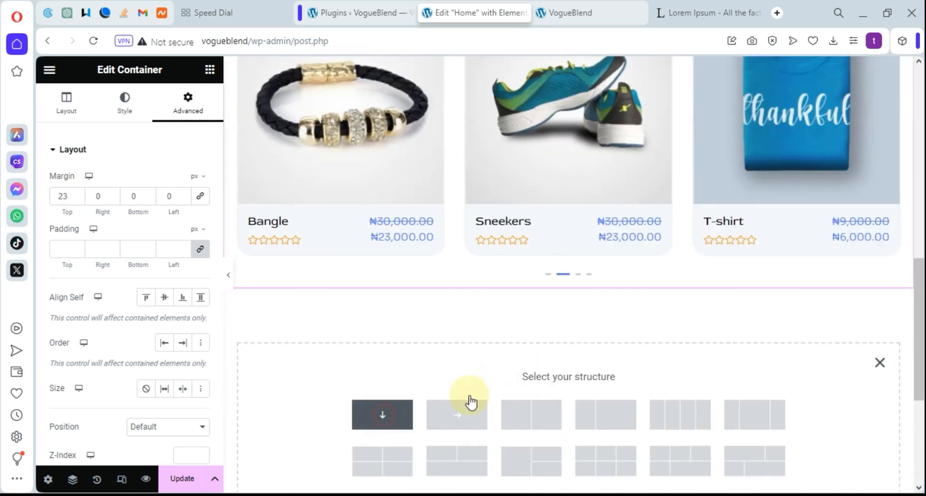
key("ctrl+z")
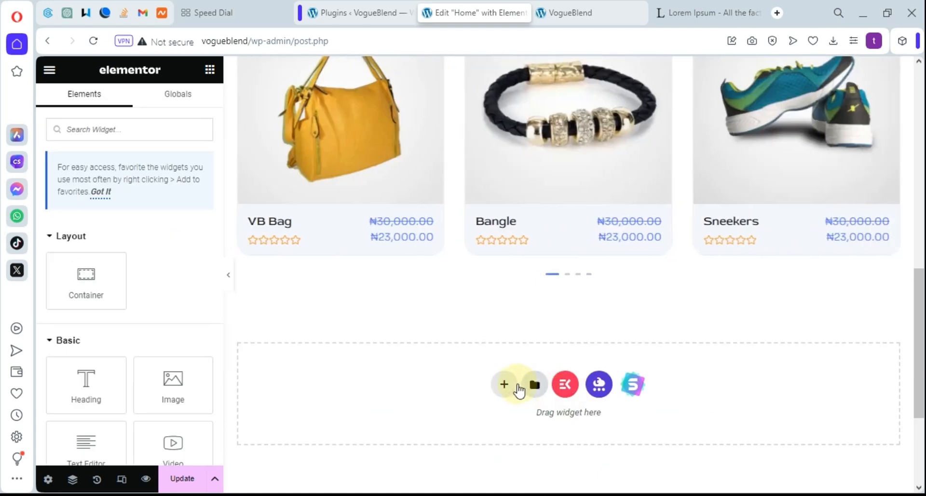
Add a new four-column container below the product carousel
left_click(504, 389)
scroll(603, 435, "down", 1)
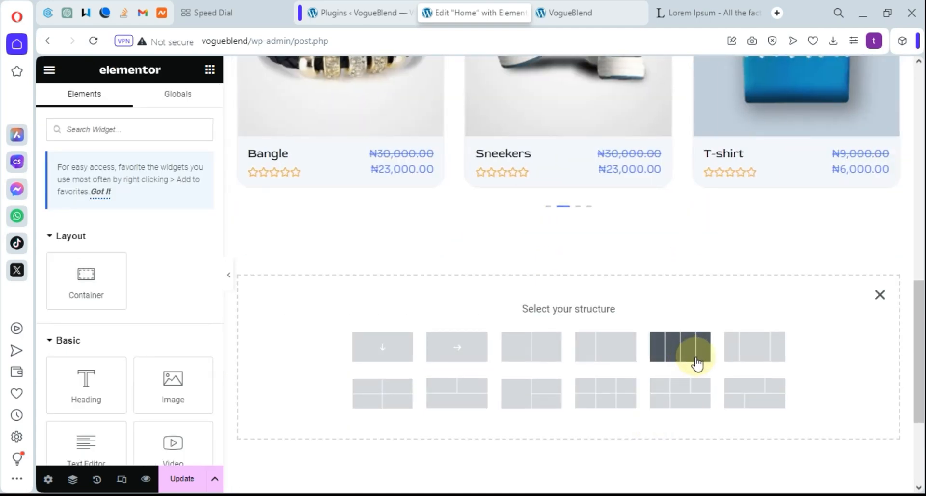
left_click(697, 356)
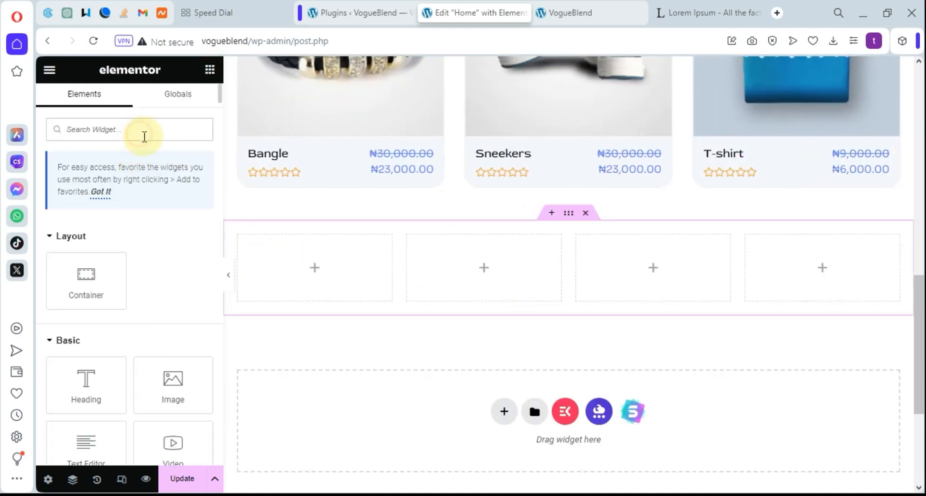
Search the widgets for "test" and add a single-column container below the four-column container
type("t")
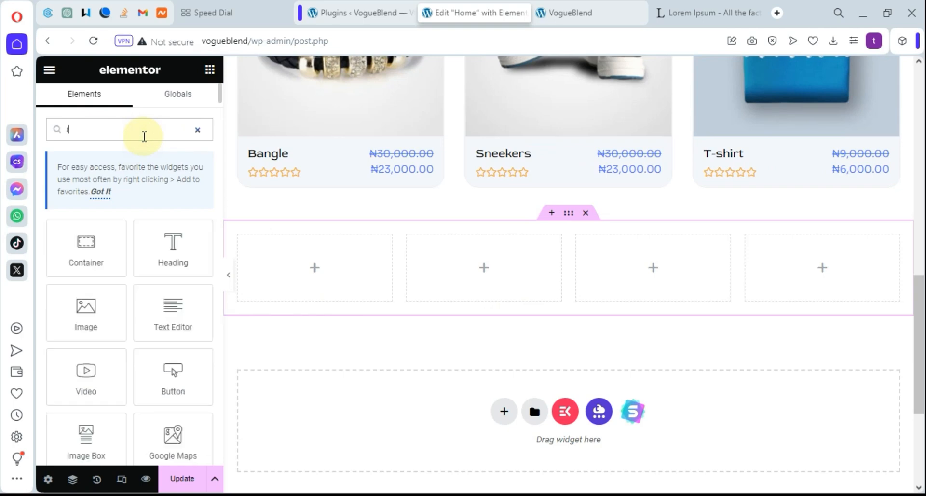
type("est")
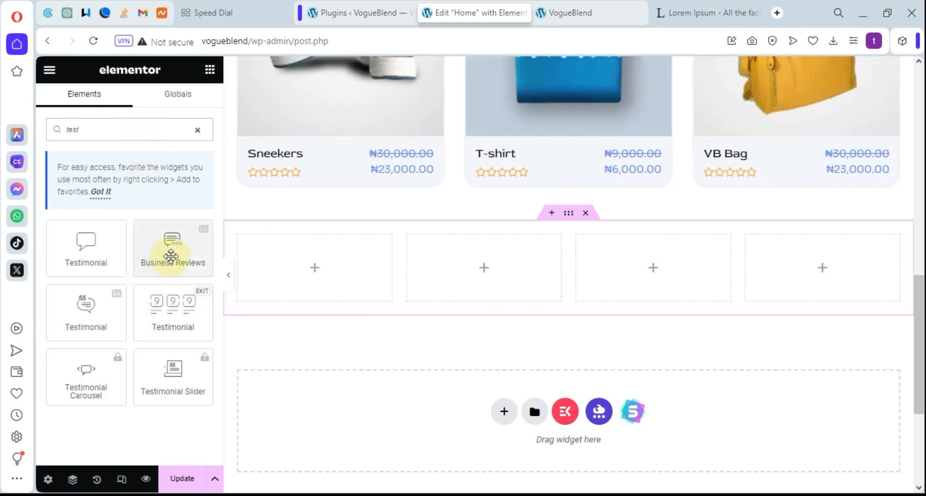
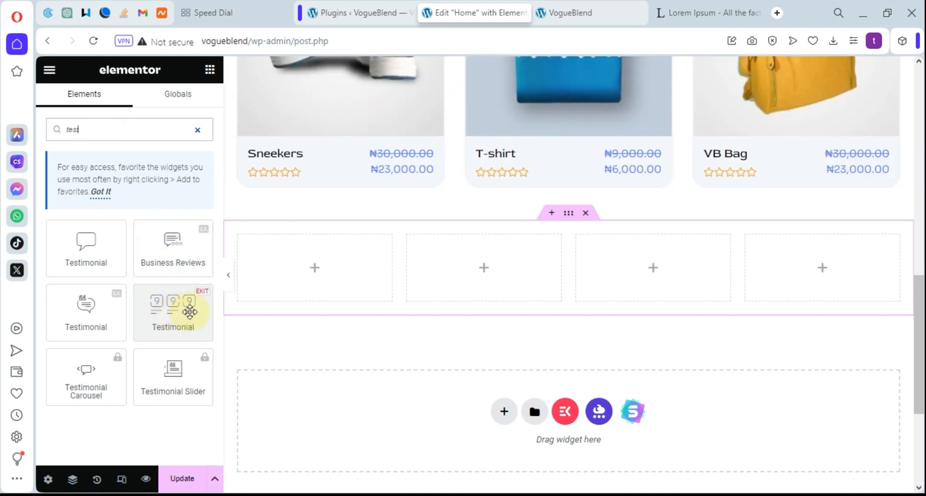
left_click(504, 411)
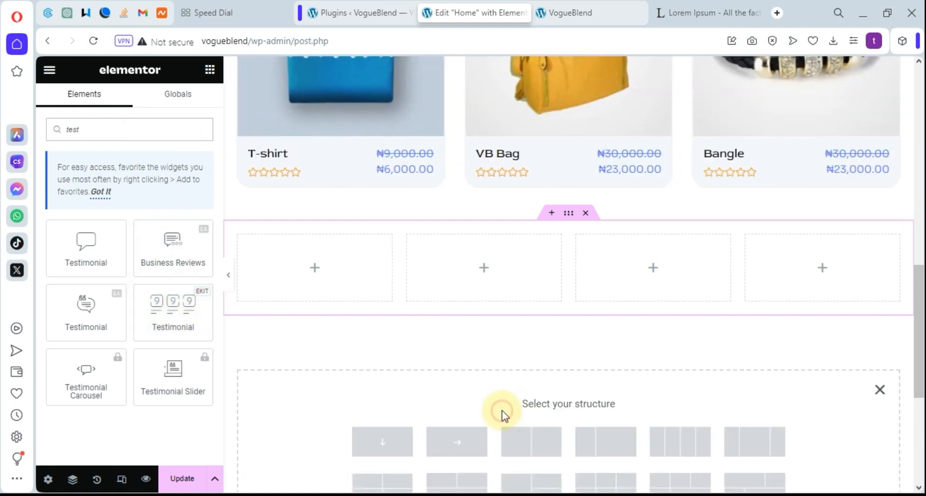
left_click(389, 451)
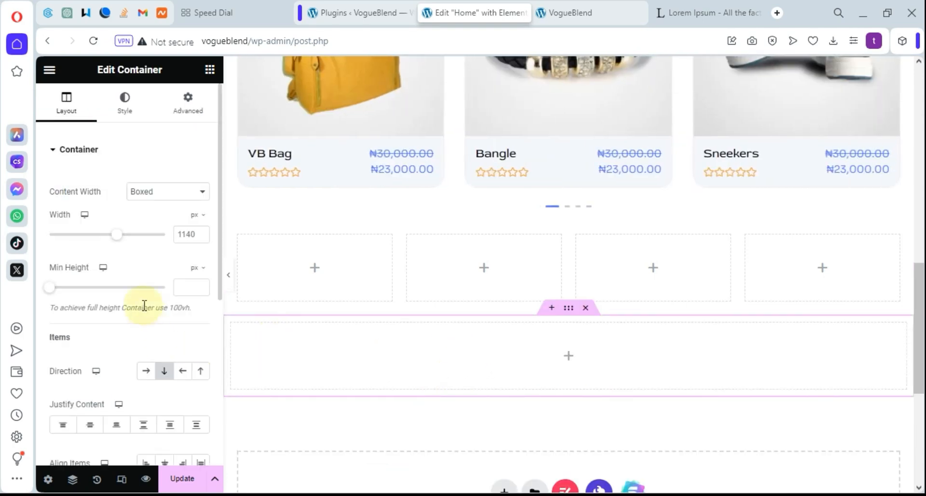
Find the ElementsKit Testimonial widget and place it in the new single-column container
left_click(209, 71)
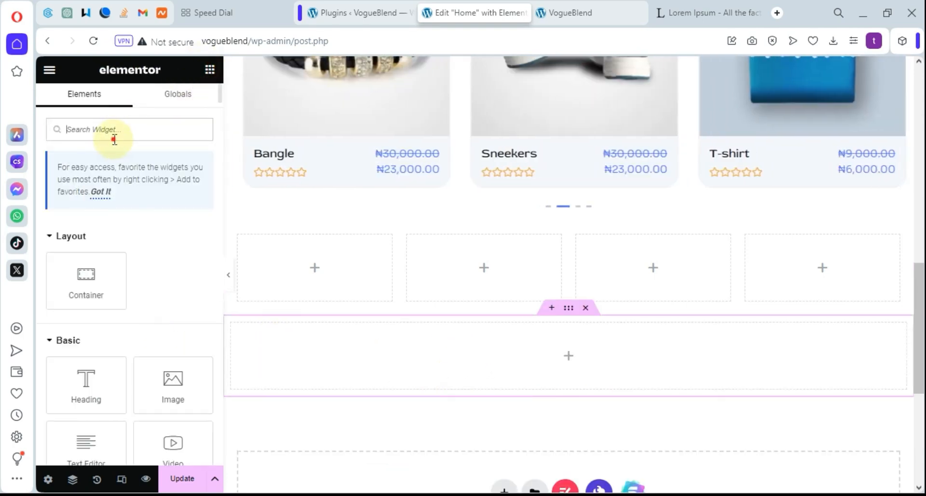
type("tes")
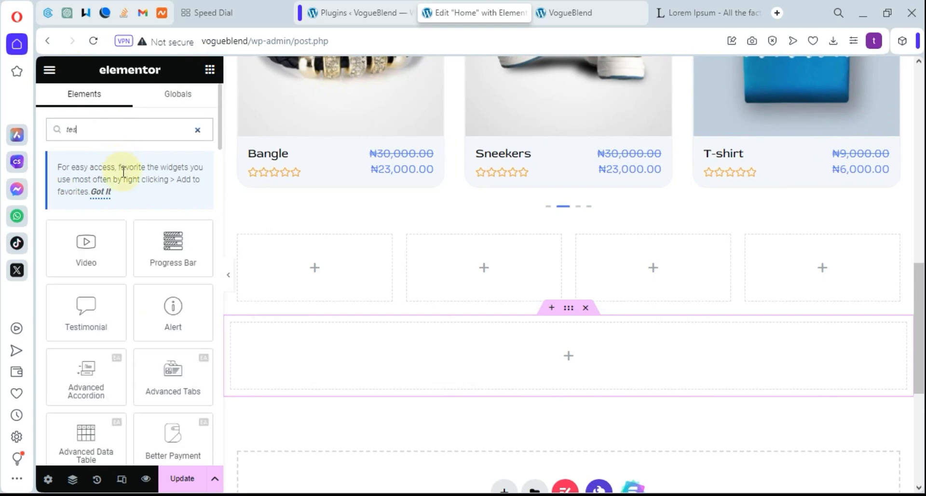
type("ti")
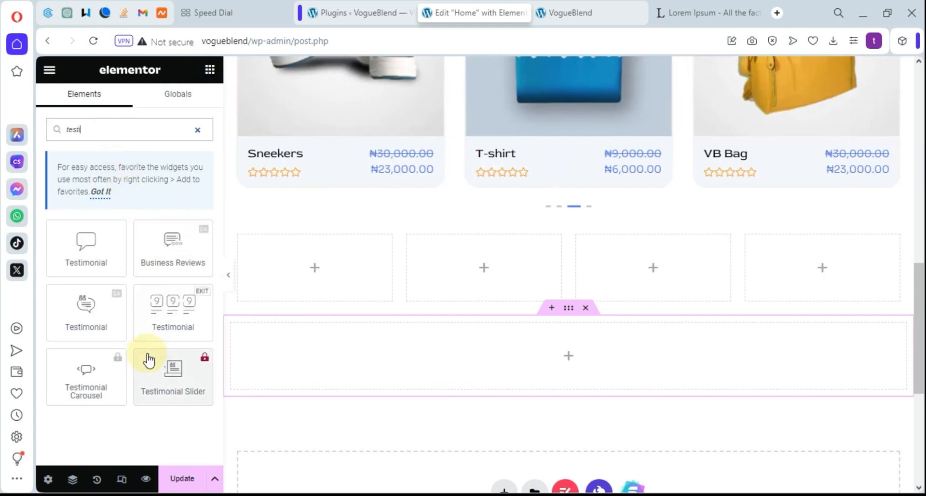
left_click_drag(164, 334, 555, 352)
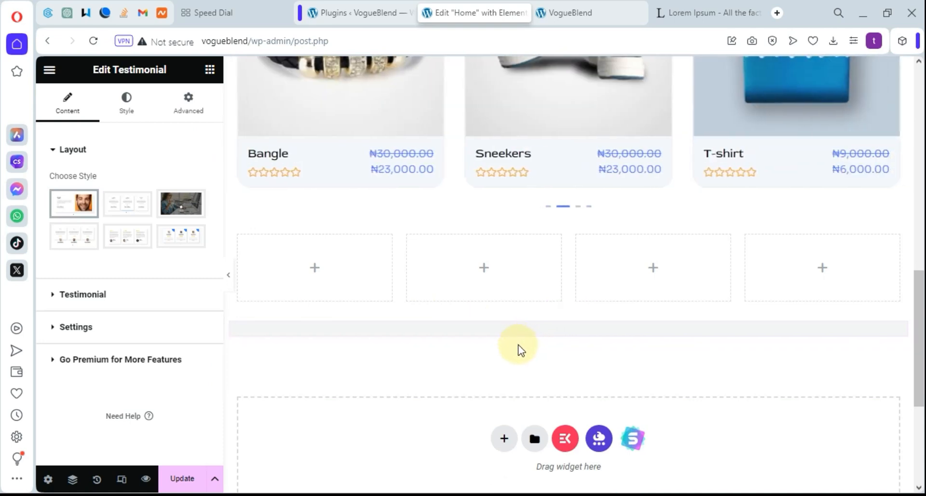
Compare the testimonial layout previews and apply the card style with stars above the review and the client's avatar and name below
mouse_move(171, 201)
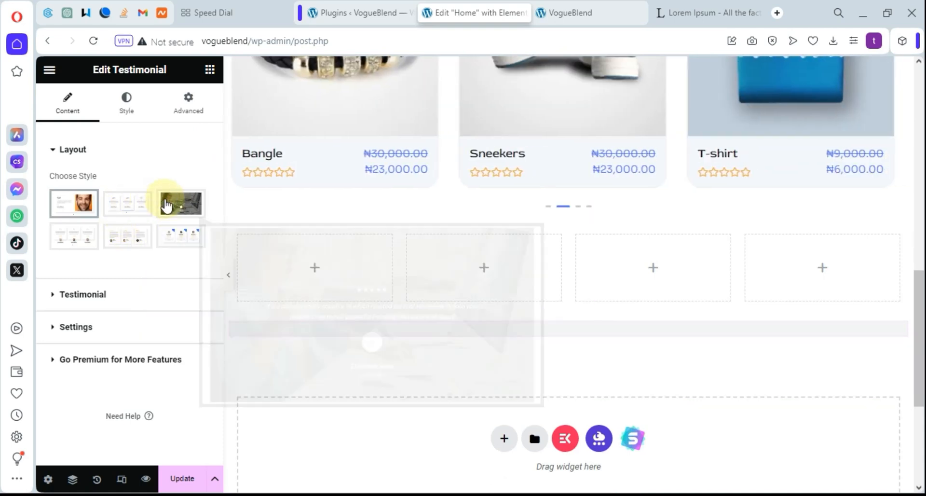
mouse_move(81, 213)
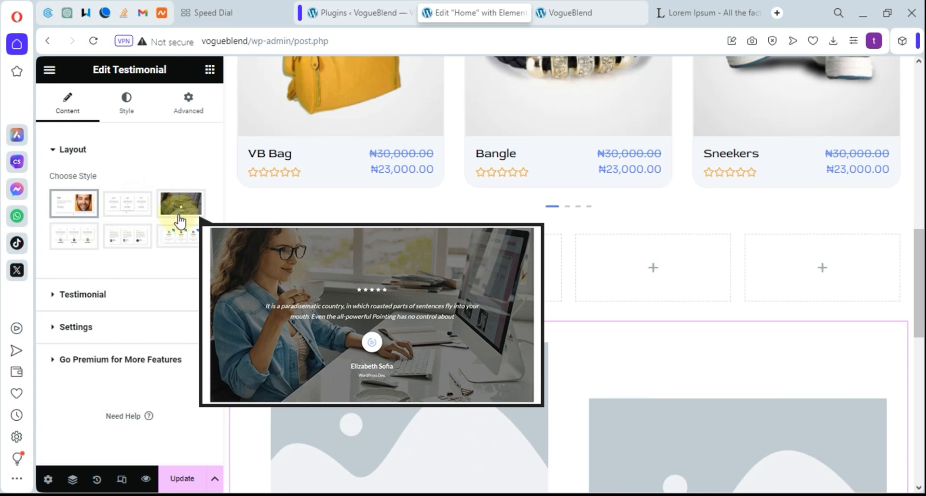
mouse_move(182, 241)
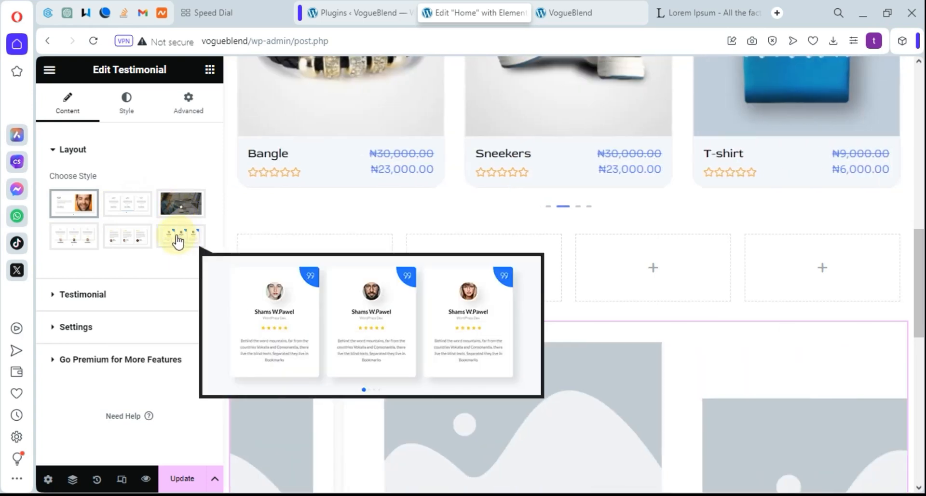
mouse_move(140, 237)
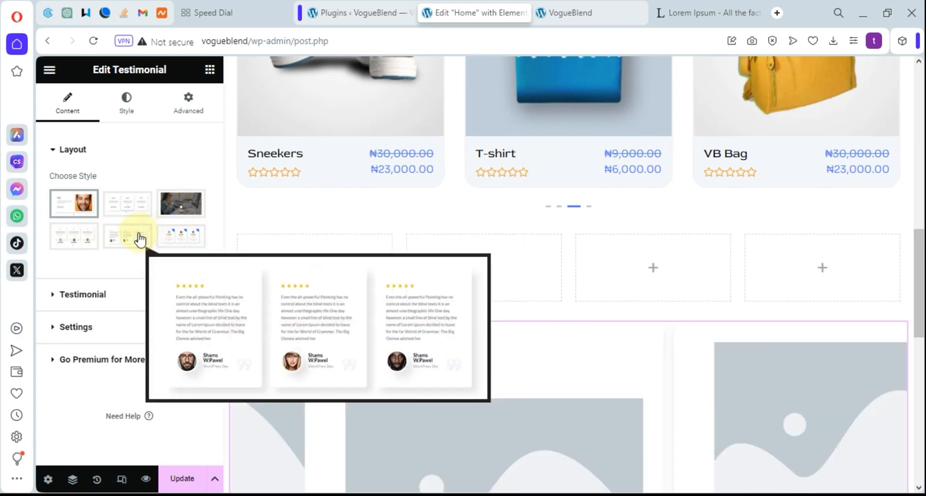
left_click(135, 238)
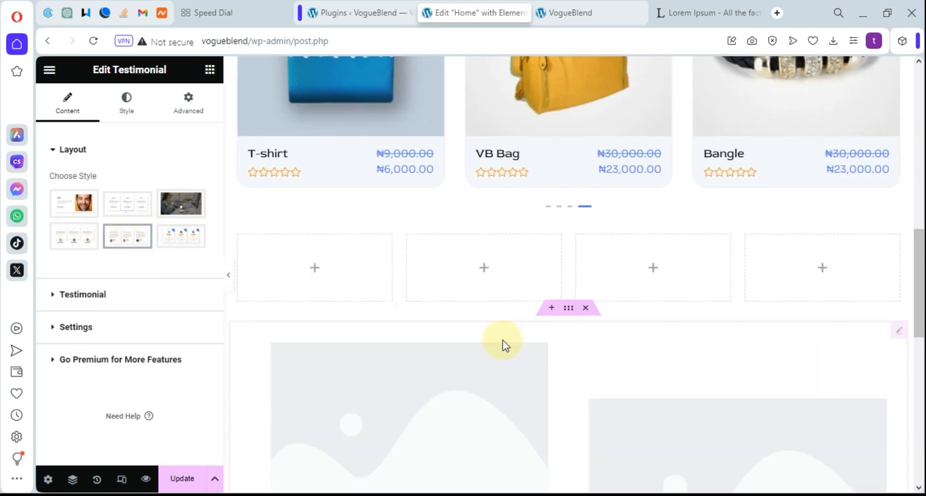
scroll(626, 338, "down", 4)
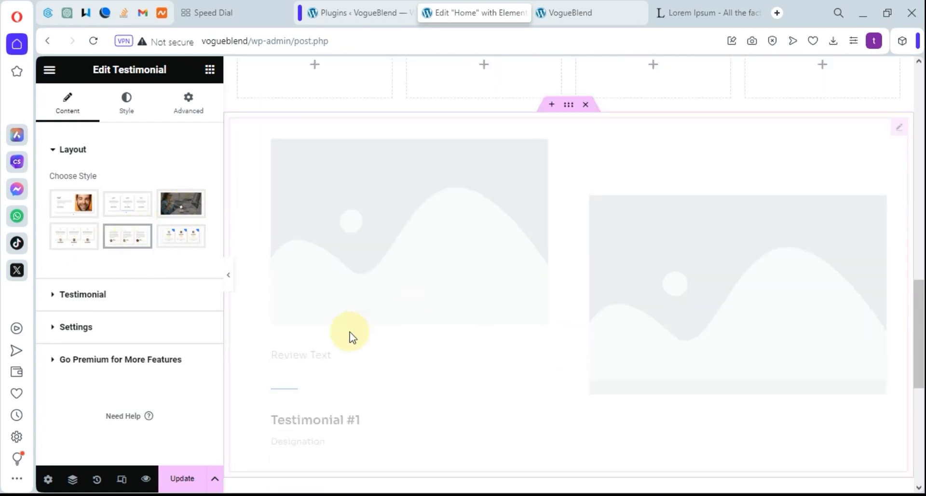
scroll(482, 318, "down", 3)
scroll(261, 290, "up", 2)
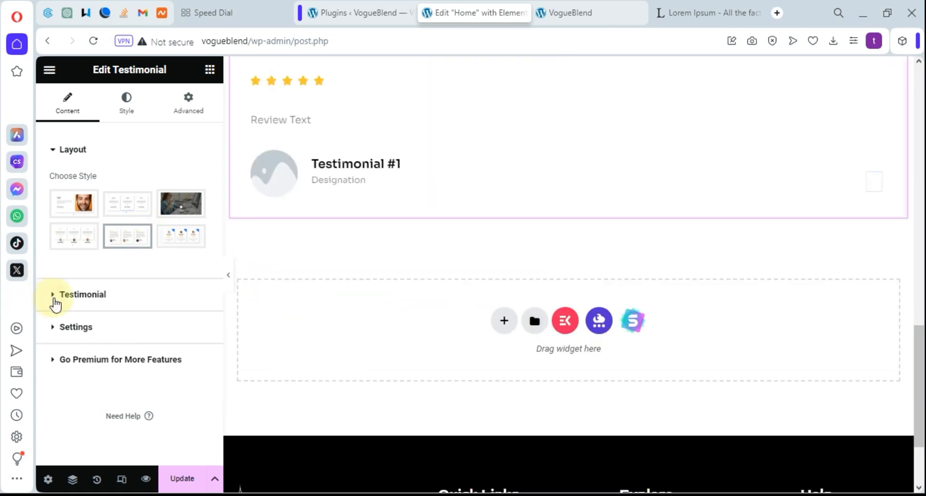
Replace the first testimonial's review text with the lipsum.com passage starting "It is a long established fact that a reader will be distracted"
left_click(57, 298)
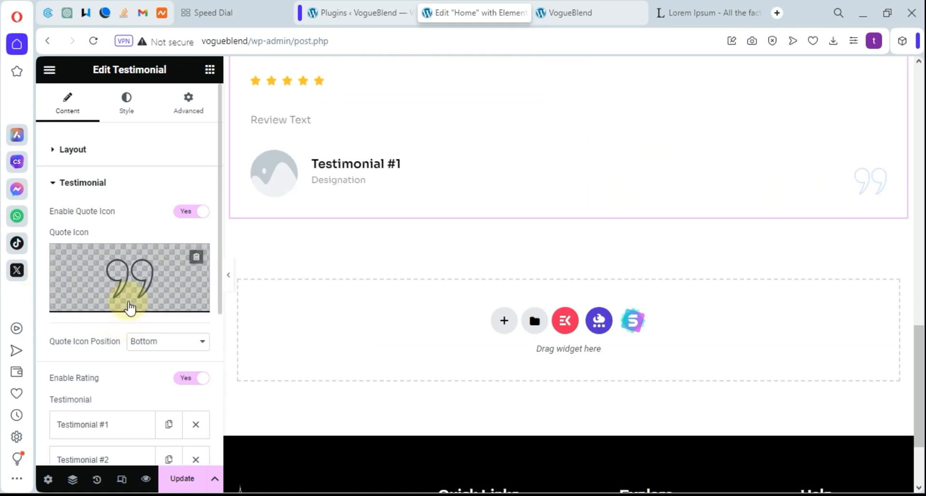
scroll(131, 304, "down", 2)
scroll(129, 305, "down", 2)
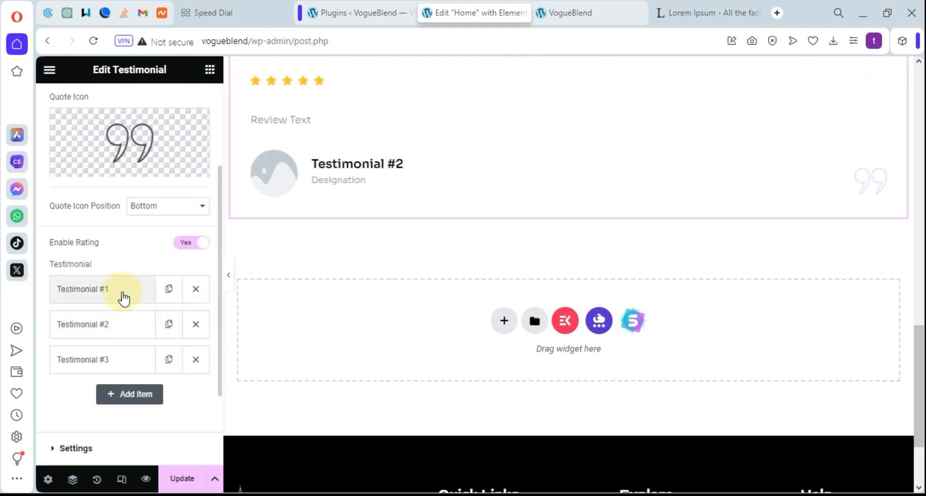
left_click(123, 295)
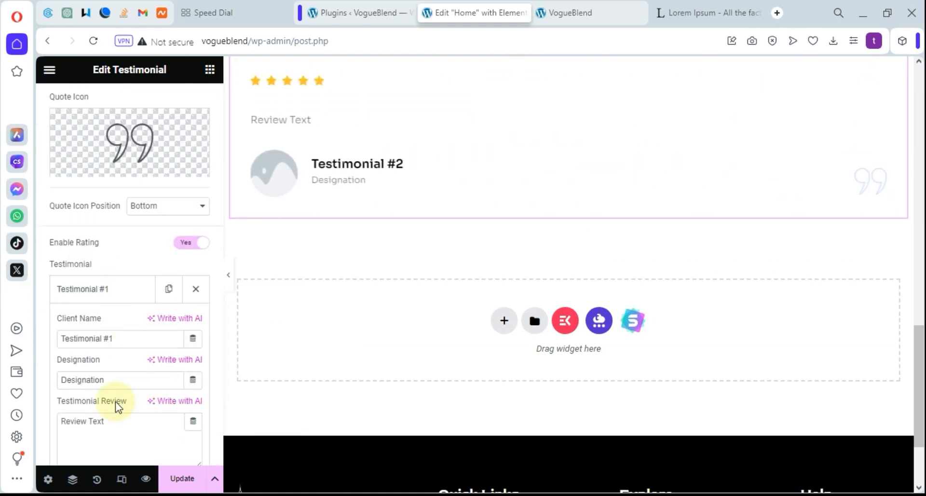
scroll(117, 393, "down", 2)
left_click(124, 358)
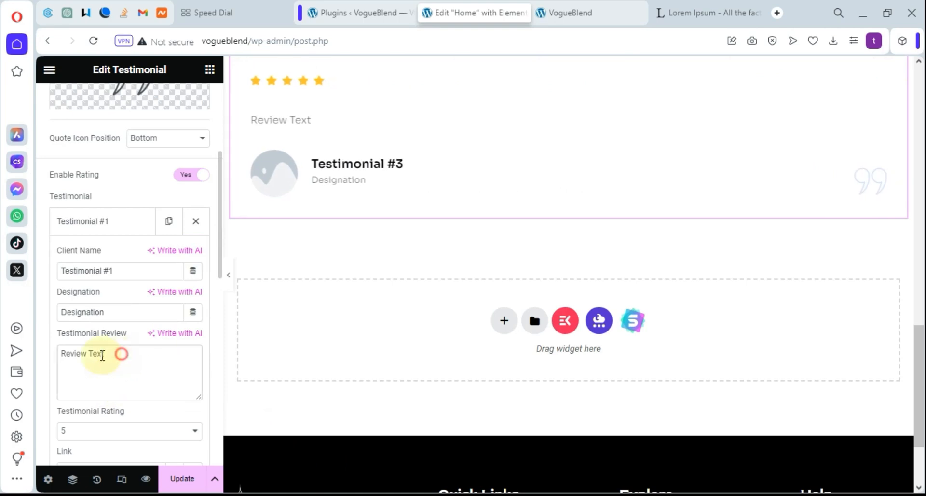
key("BackSpace")
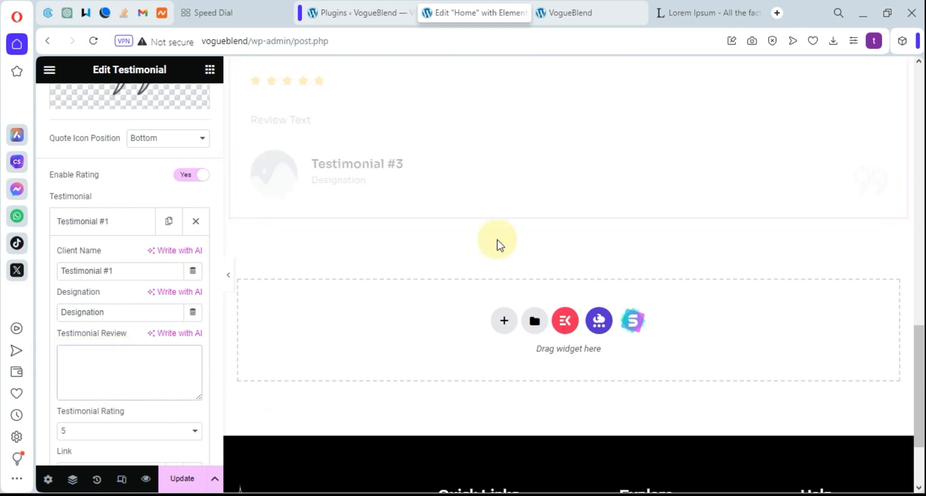
left_click(705, 12)
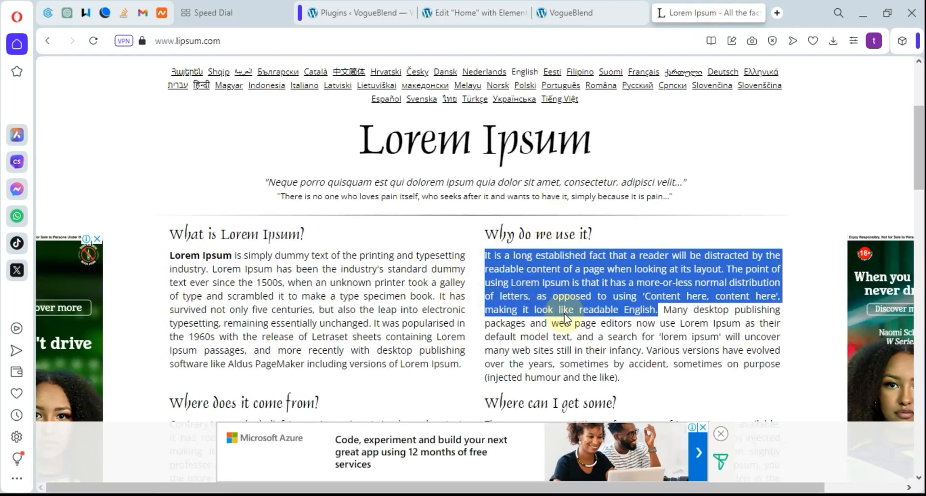
left_click(474, 10)
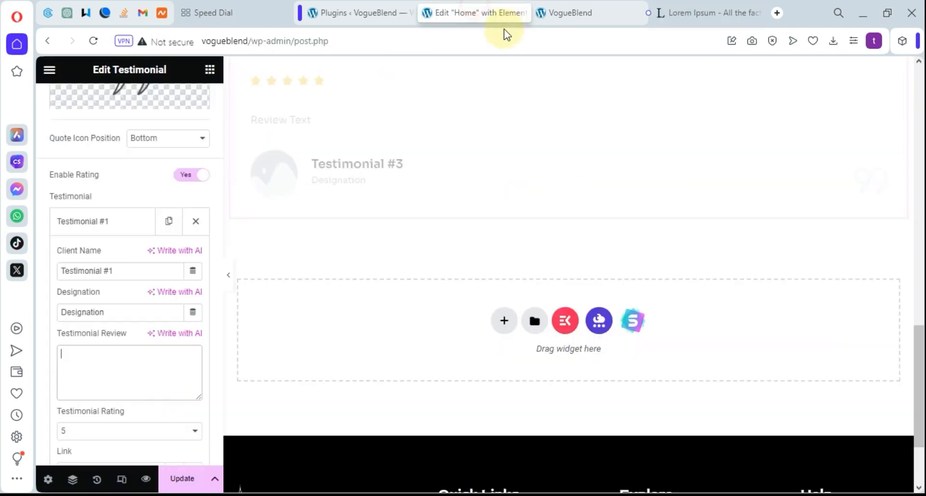
left_click(93, 379)
type("It is a long established fact that a reader will be distracted by the readable content of a page when looking at its layout. The point of using Lorem Ipsum is that it has a more-or-less normal distribution of letters, as opposed to using 'Content here, content here', making it look like readable English.")
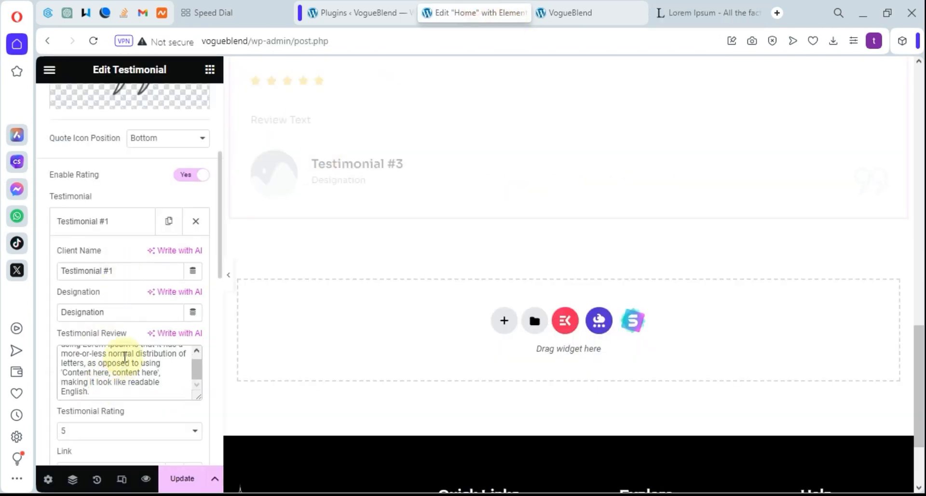
Enter a first name as the first testimonial's client name and collapse the testimonial content settings
scroll(150, 323, "down", 2)
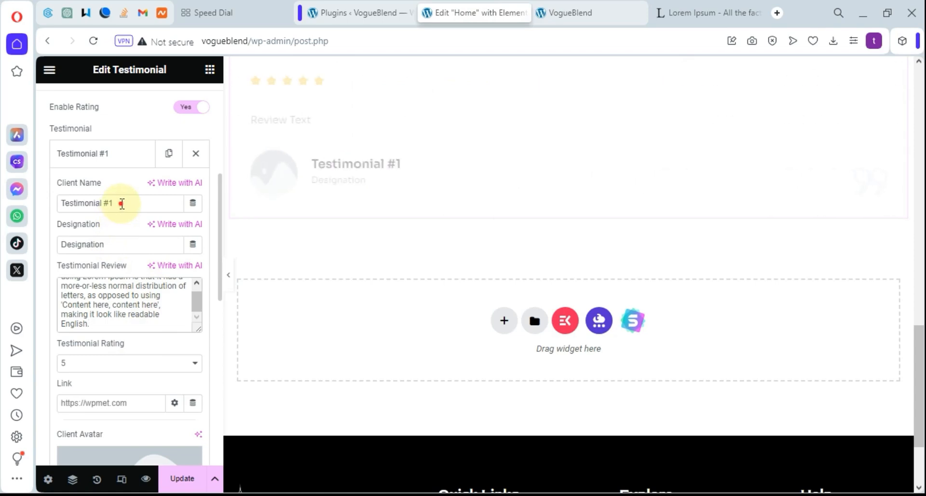
type("David")
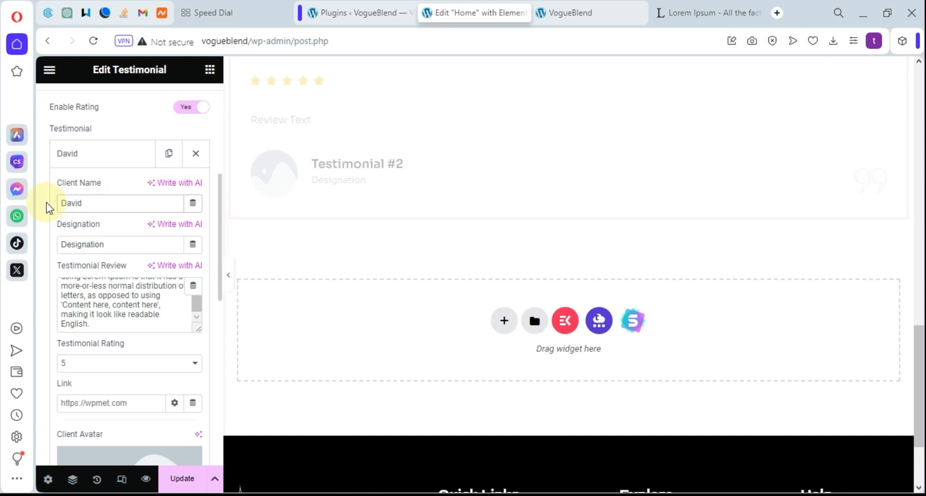
scroll(169, 198, "up", 2)
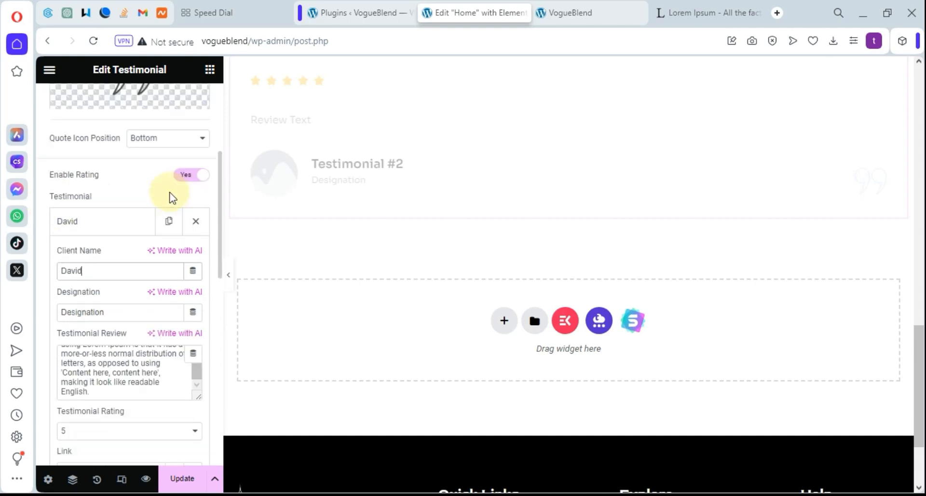
scroll(153, 191, "up", 6)
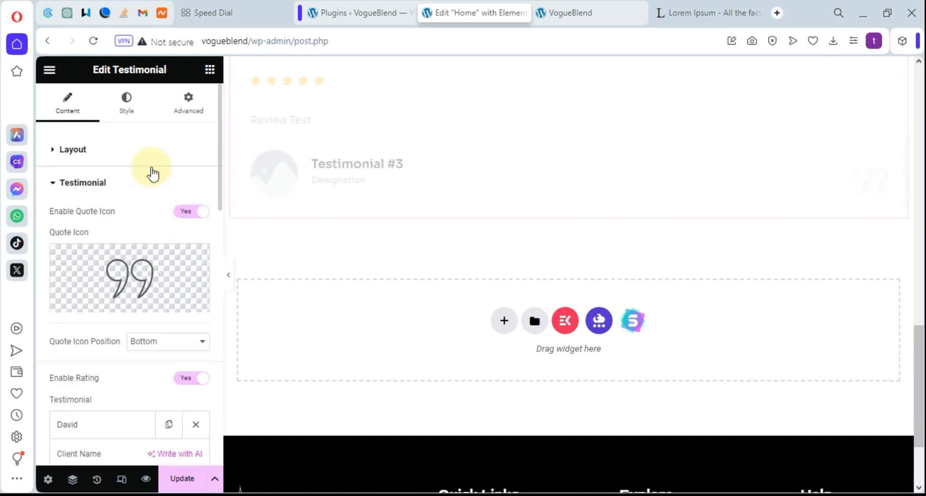
scroll(152, 174, "down", 2)
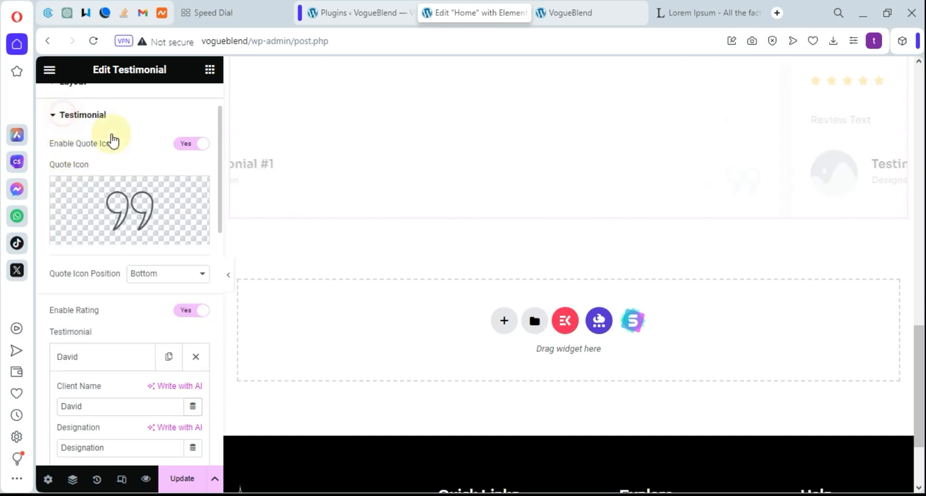
left_click(63, 114)
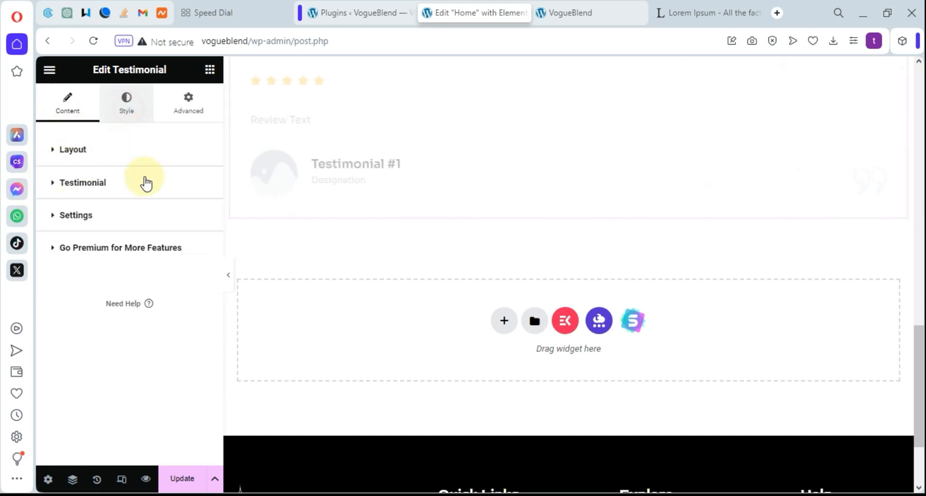
Look through the testimonial widget's style options, especially the client name, designation and image settings
left_click(124, 103)
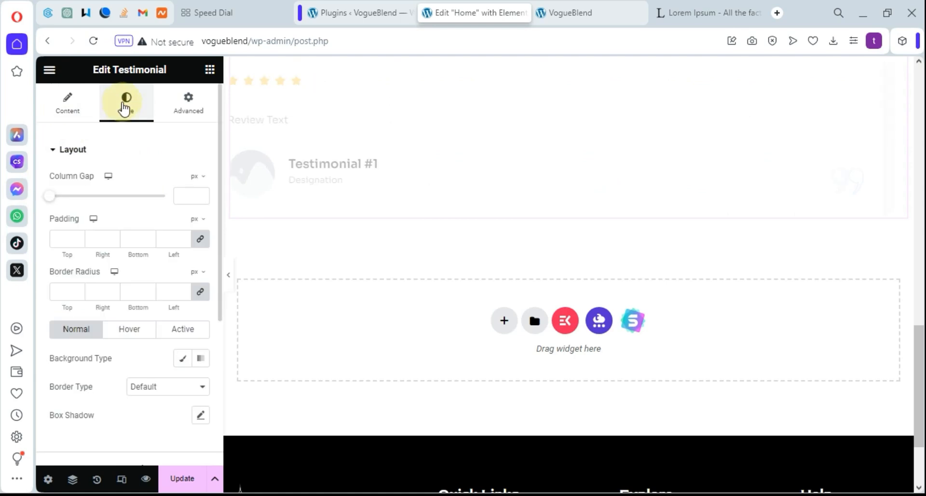
scroll(140, 216, "down", 5)
scroll(130, 209, "up", 3)
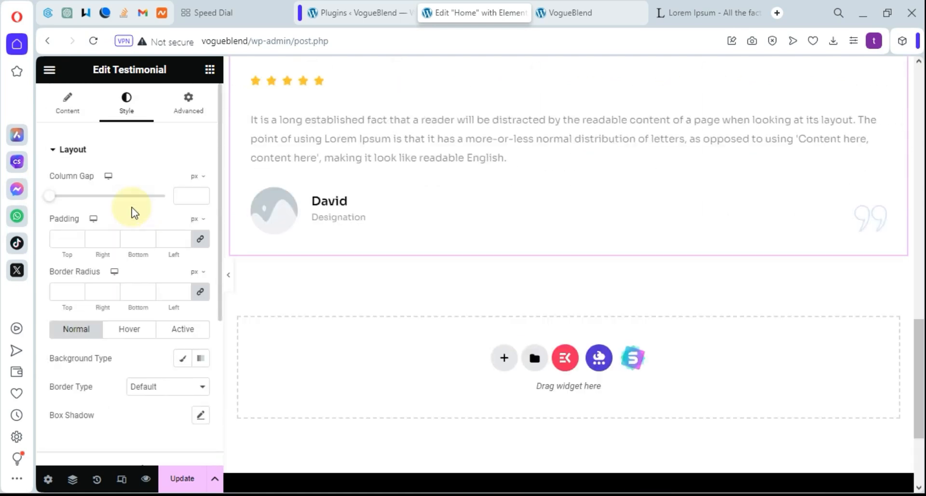
scroll(124, 228, "down", 3)
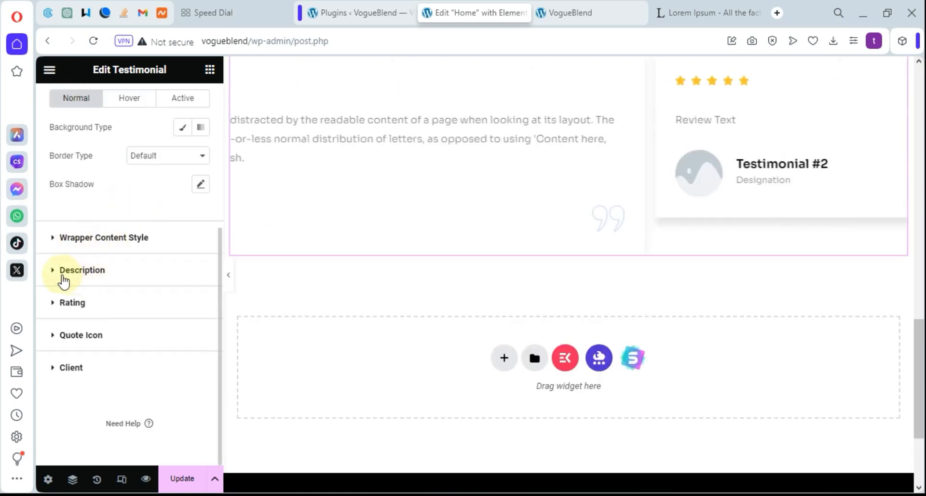
scroll(80, 333, "up", 2)
scroll(93, 324, "down", 2)
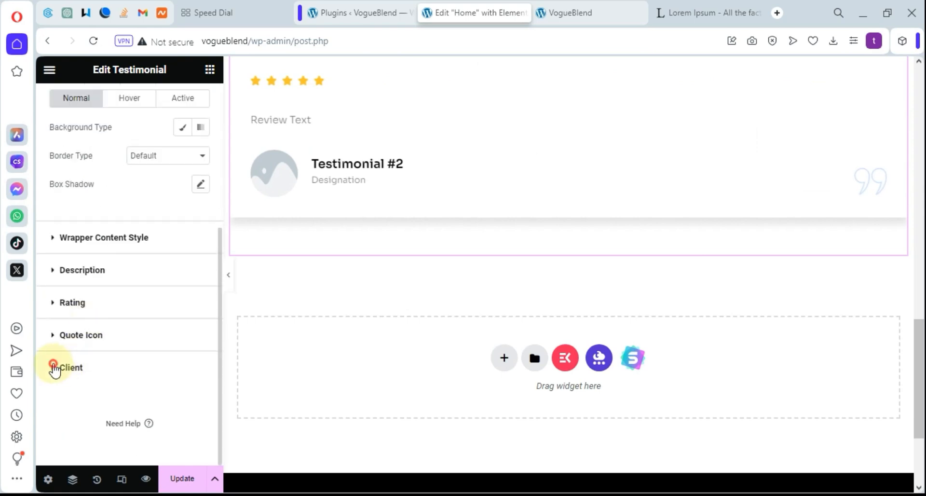
left_click(90, 370)
scroll(89, 337, "down", 2)
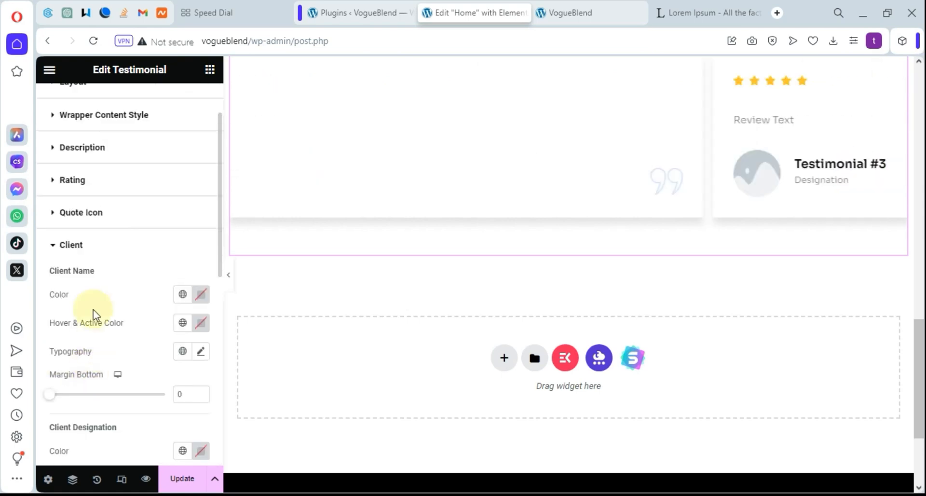
scroll(129, 289, "down", 3)
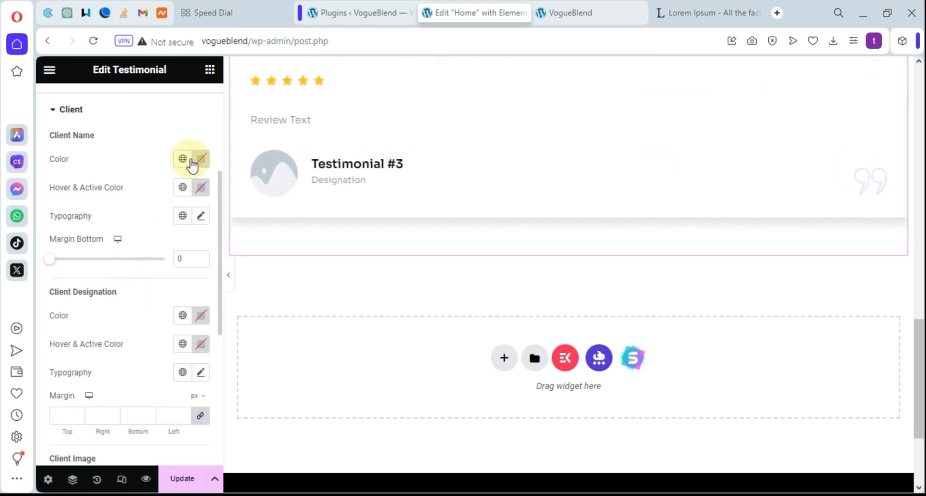
scroll(136, 299, "down", 3)
scroll(133, 340, "down", 3)
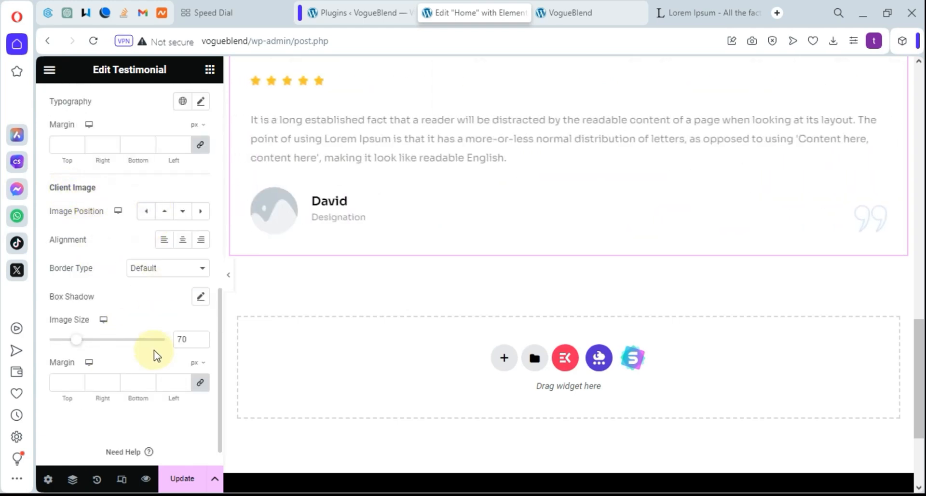
scroll(153, 353, "down", 1)
scroll(149, 320, "up", 5)
scroll(149, 302, "up", 5)
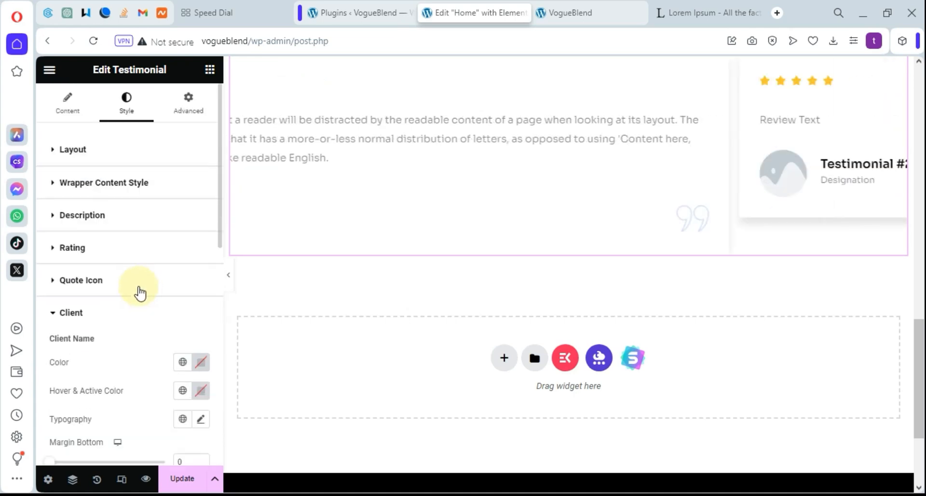
Examine the testimonial widget's content options, including the quote icon choices and the carousel settings
left_click(67, 103)
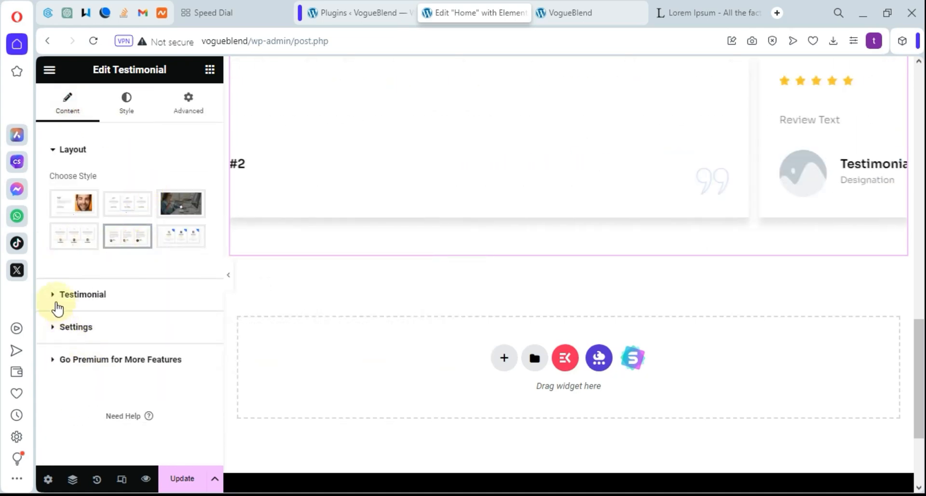
left_click(55, 296)
left_click(56, 304)
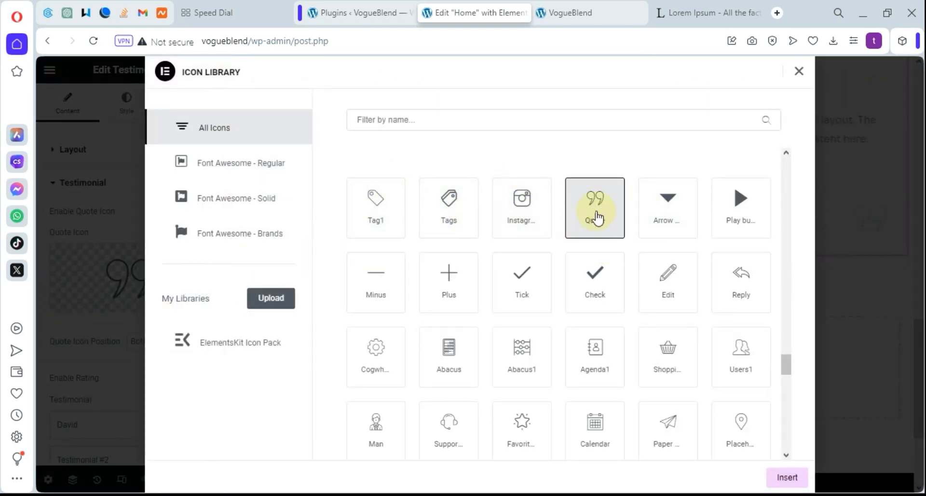
left_click(798, 72)
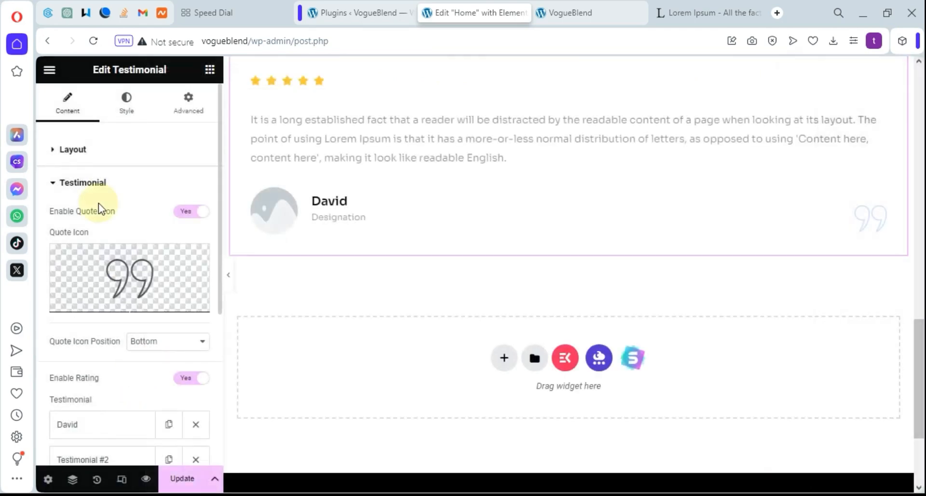
scroll(109, 326, "down", 4)
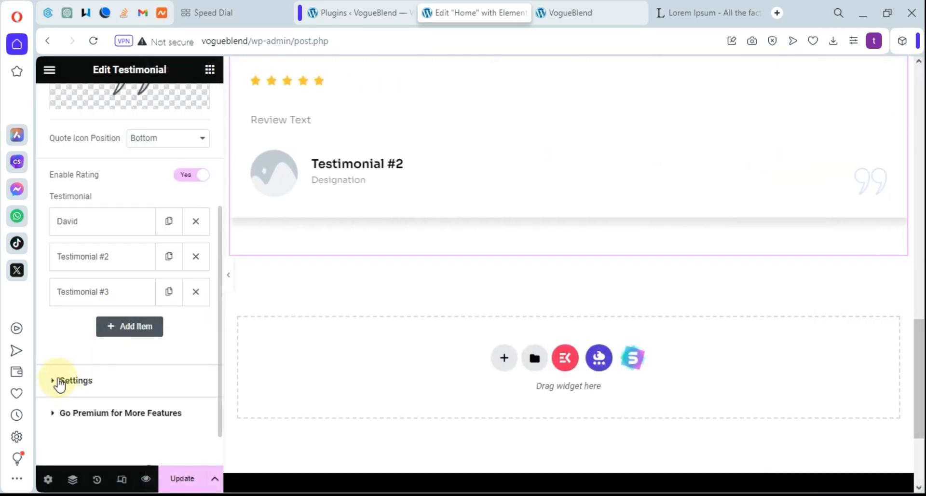
left_click(69, 383)
scroll(128, 381, "down", 3)
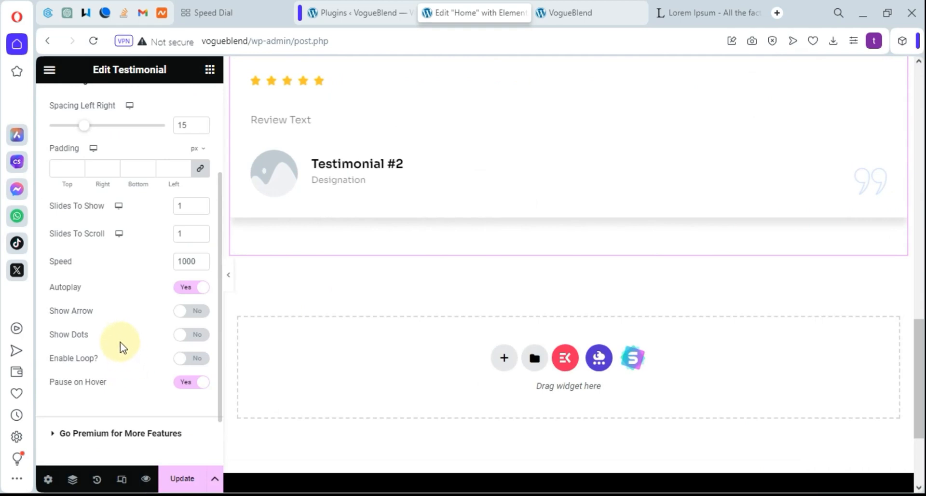
scroll(97, 309, "up", 3)
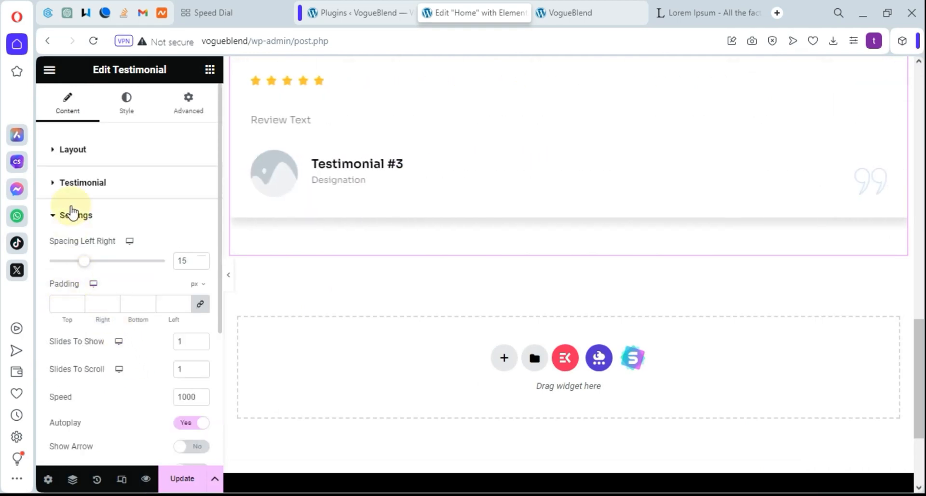
left_click(64, 219)
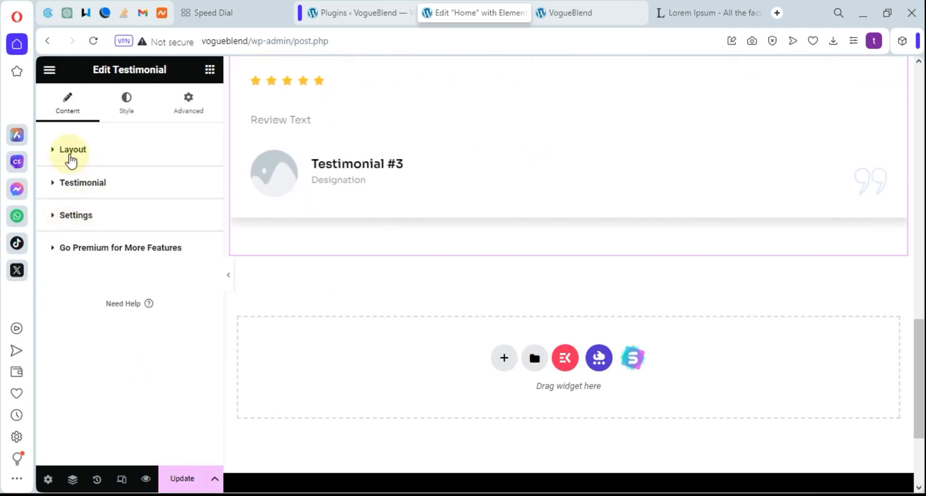
Set the first testimonial's client avatar to the media library's group photo of people against a blue wall
left_click(60, 186)
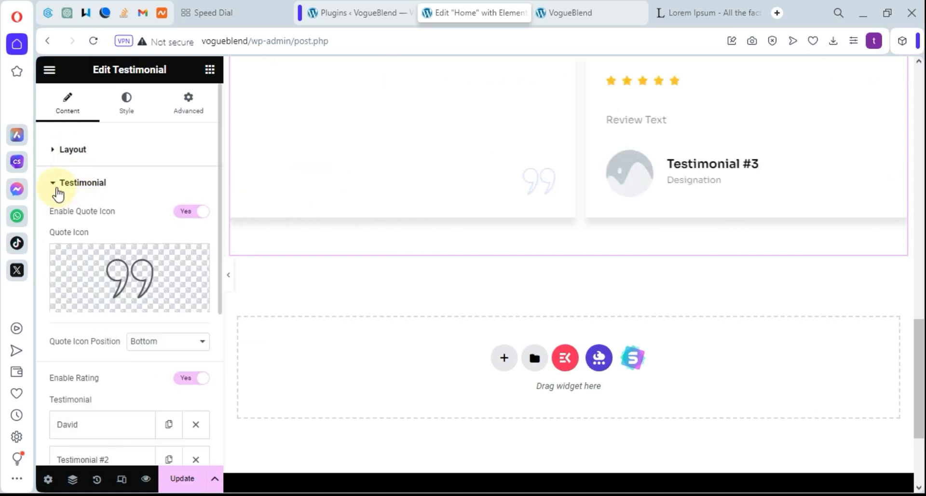
scroll(152, 275, "down", 2)
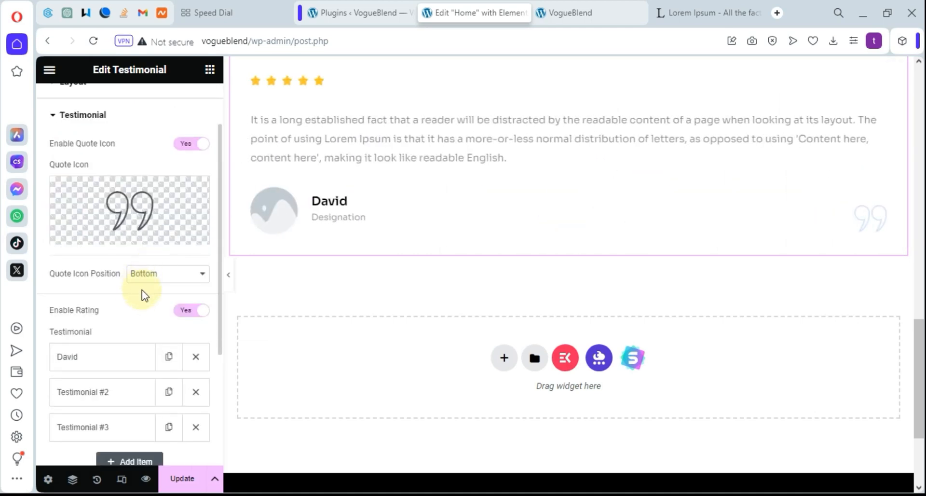
scroll(151, 307, "down", 1)
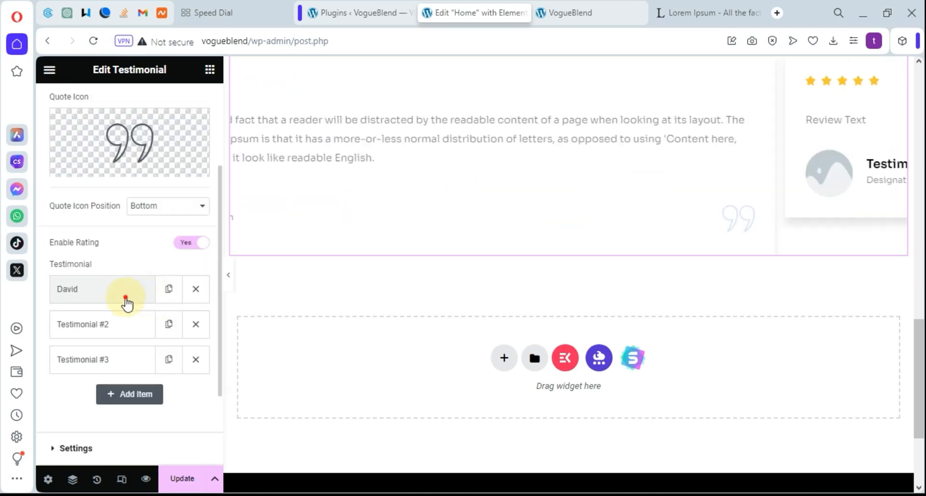
left_click(124, 300)
scroll(130, 331, "down", 1)
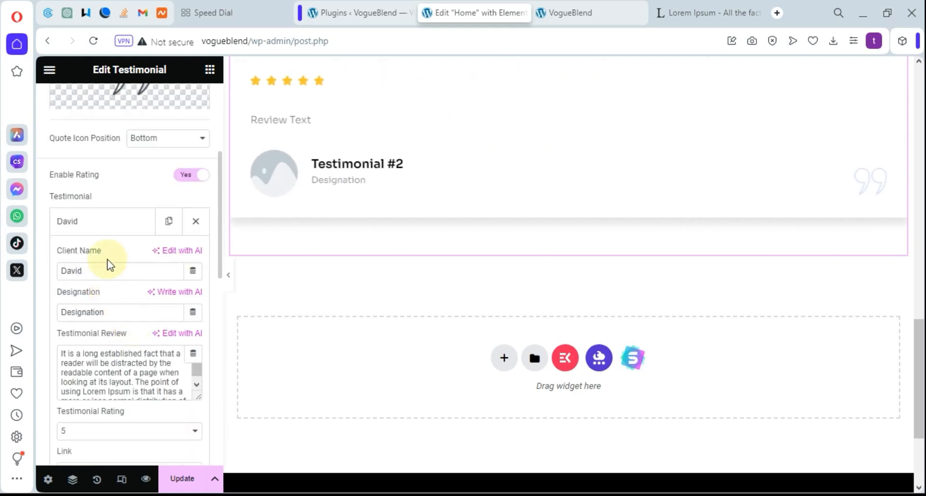
scroll(101, 259, "down", 1)
scroll(124, 244, "down", 1)
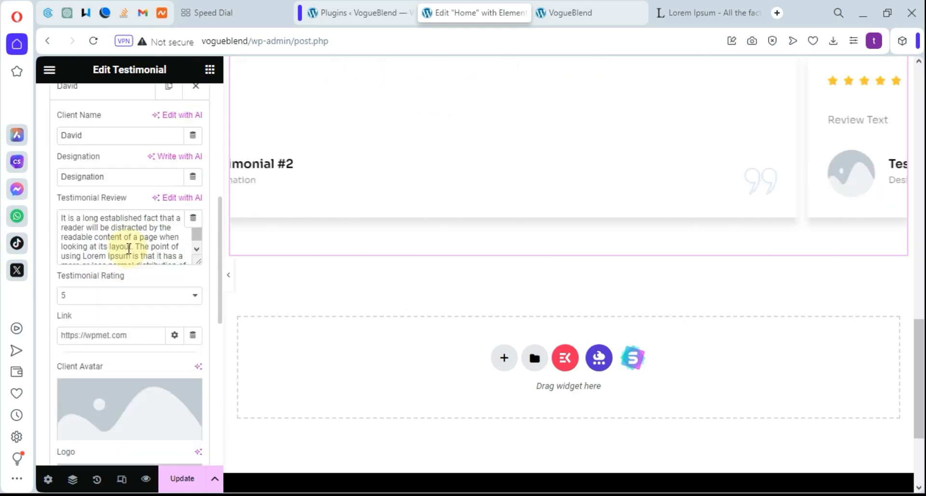
scroll(128, 372, "down", 1)
left_click(126, 345)
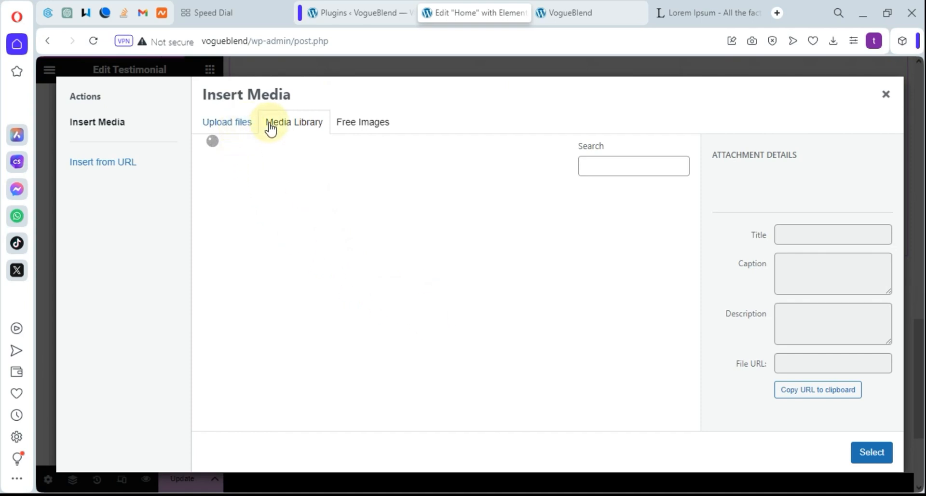
scroll(464, 236, "down", 10)
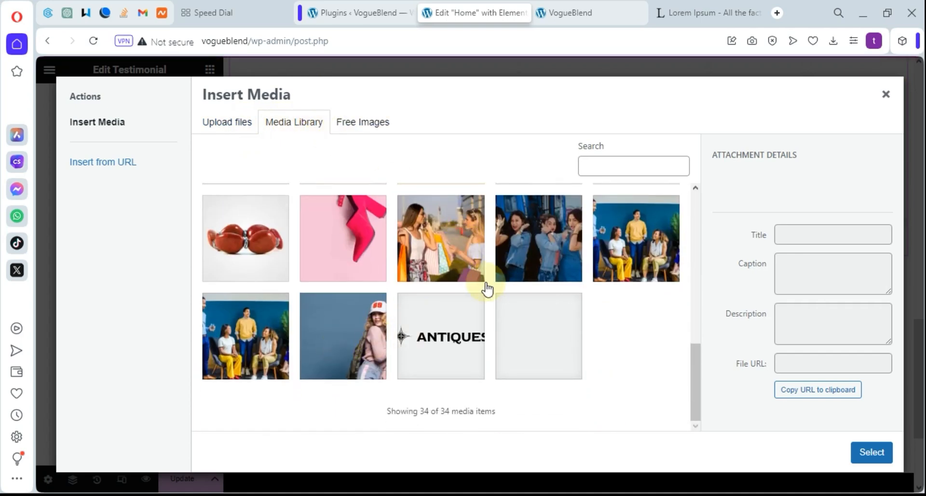
left_click(235, 345)
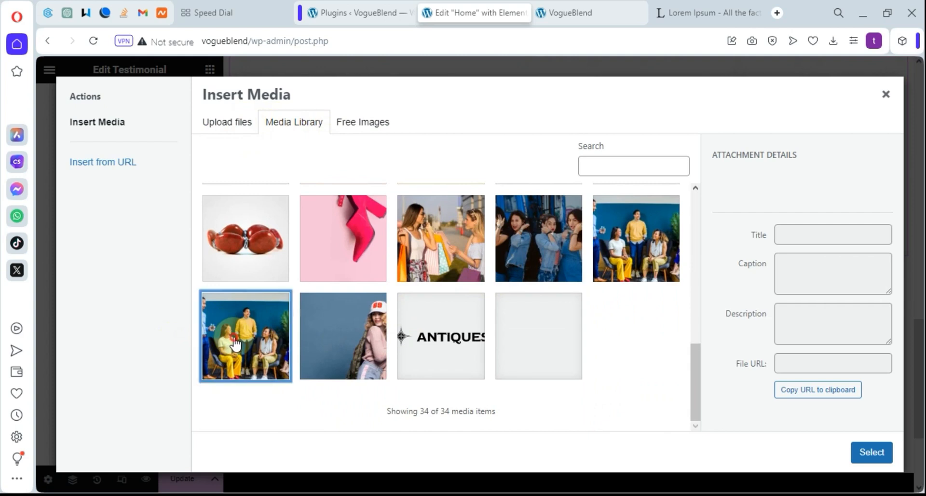
left_click(876, 452)
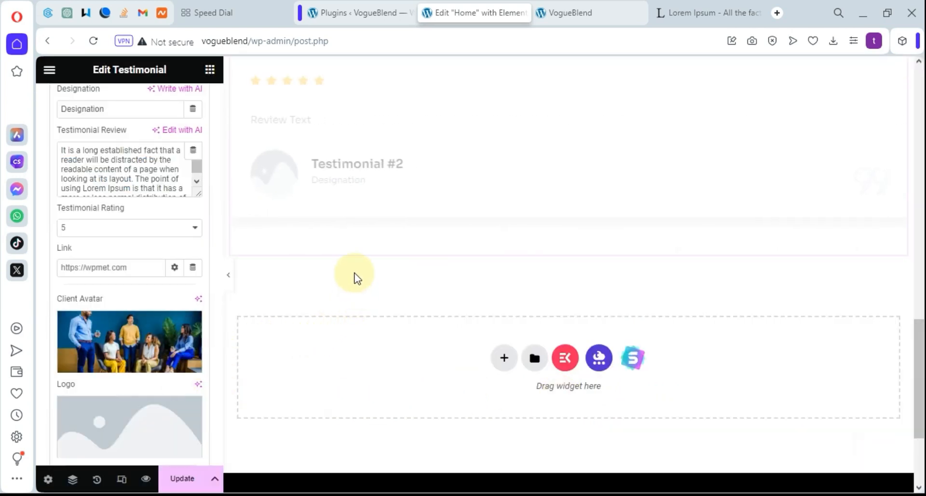
Delete the placeholder items Testimonial #2 and Testimonial #3, keeping only the completed first testimonial
scroll(347, 282, "up", 3)
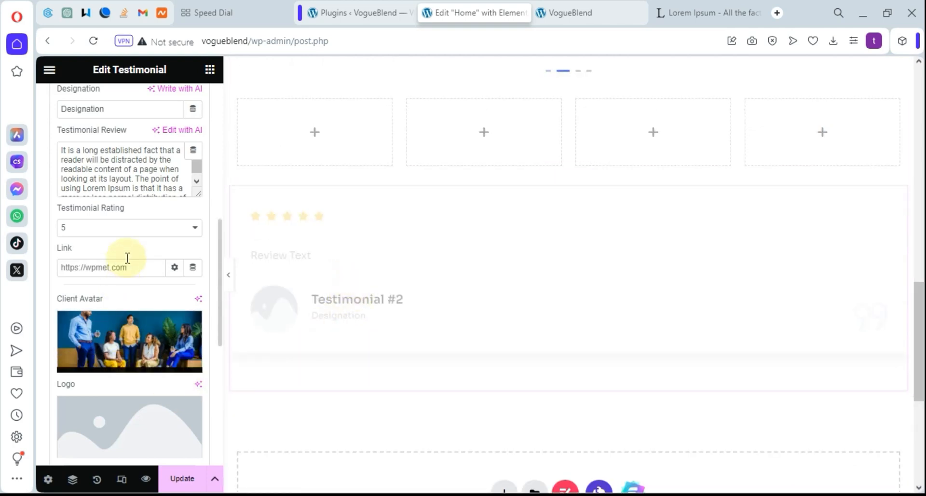
scroll(115, 249, "up", 3)
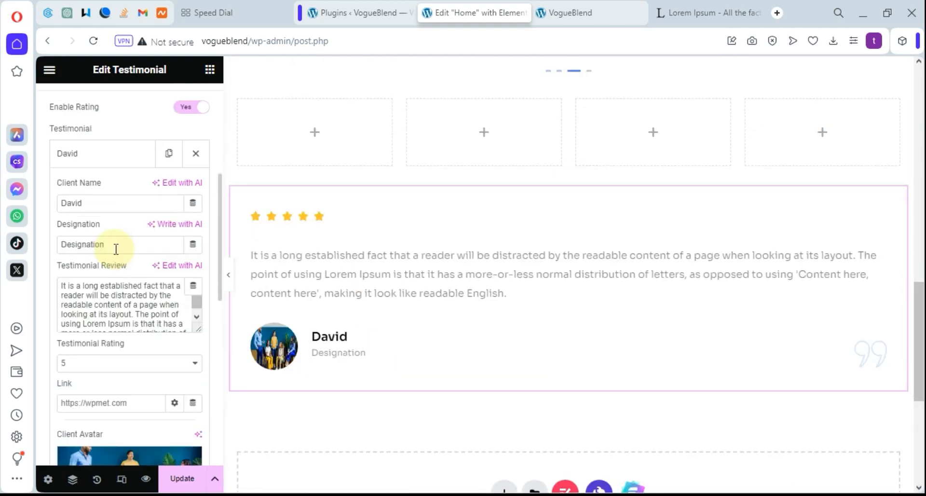
scroll(153, 322, "up", 2)
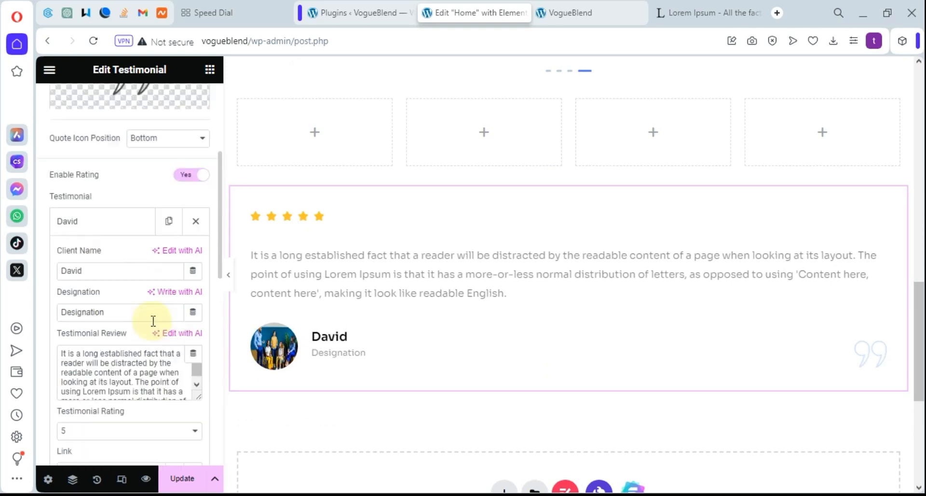
scroll(169, 241, "down", 3)
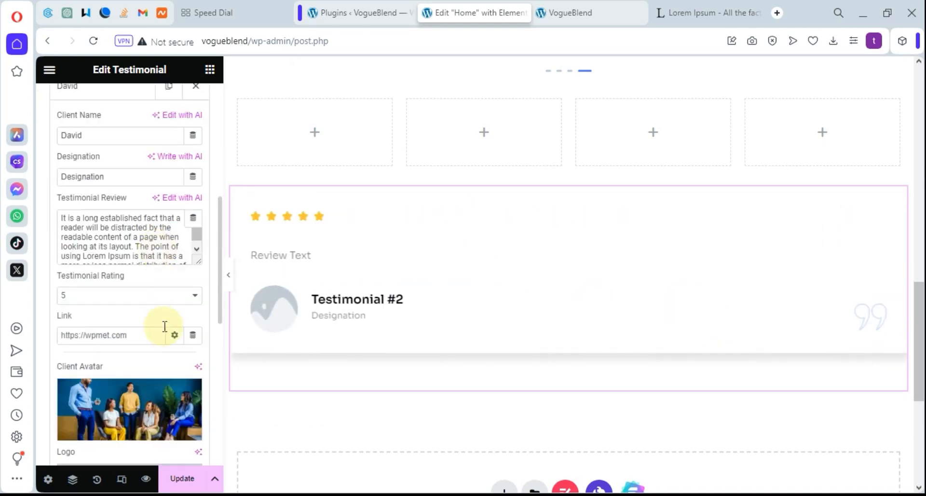
scroll(166, 332, "down", 2)
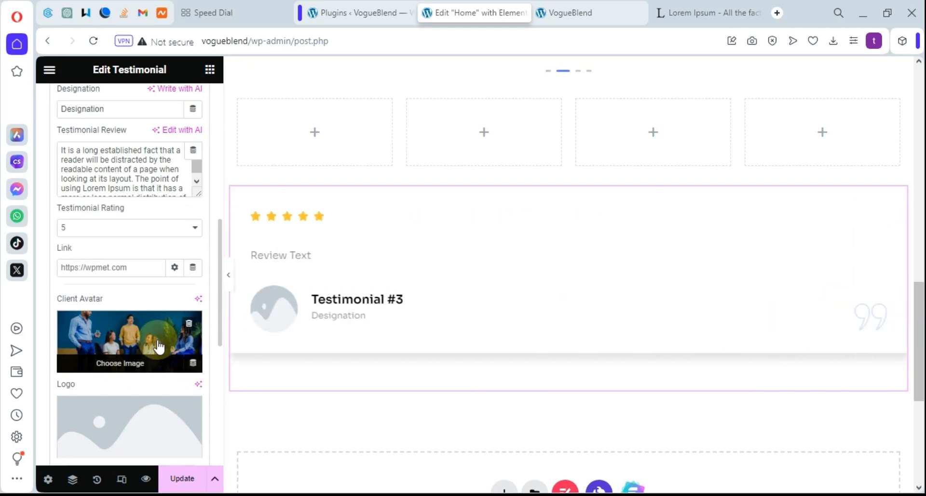
scroll(154, 329, "down", 4)
scroll(139, 289, "up", 2)
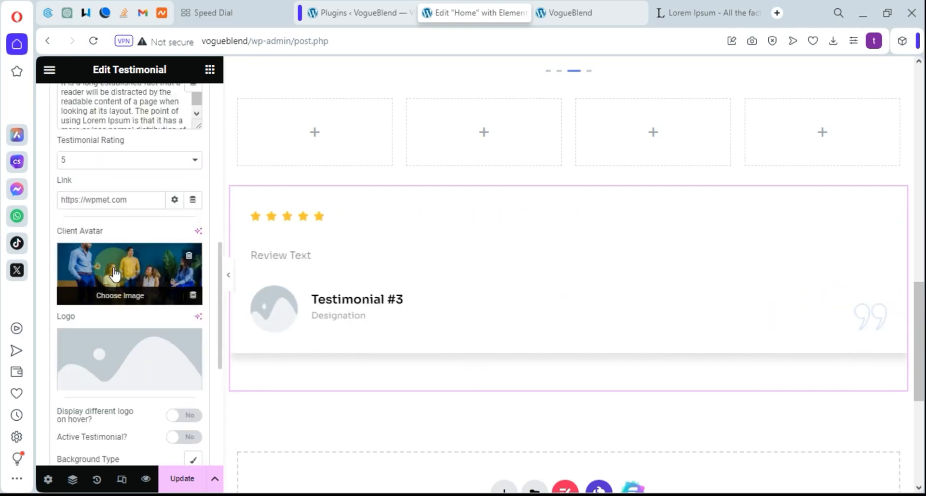
scroll(129, 325, "down", 4)
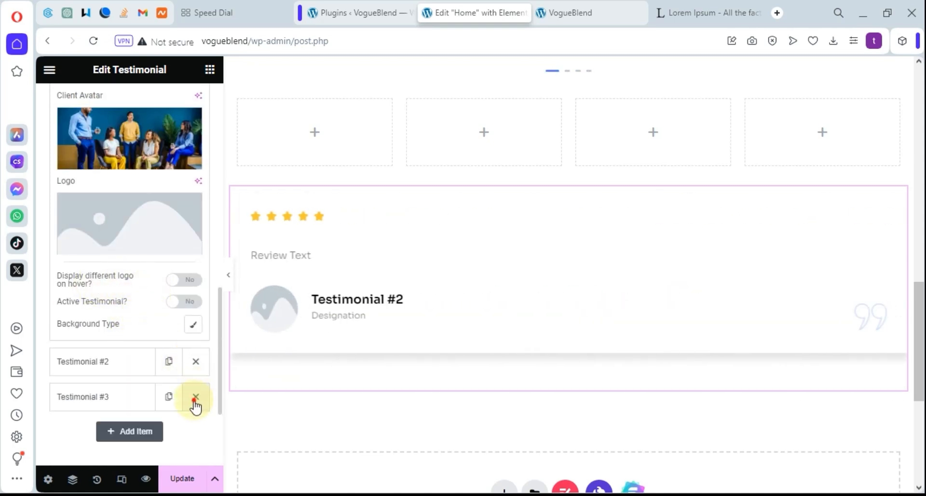
left_click(196, 368)
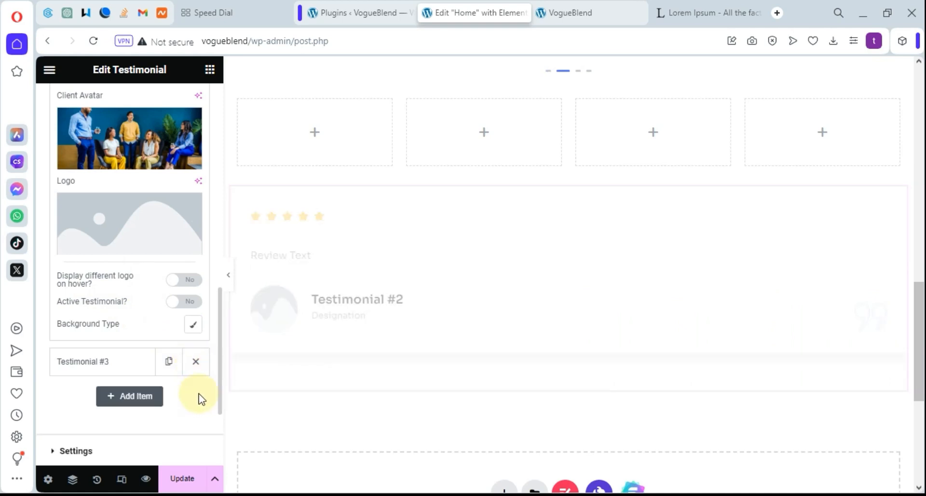
left_click(197, 365)
scroll(124, 352, "up", 4)
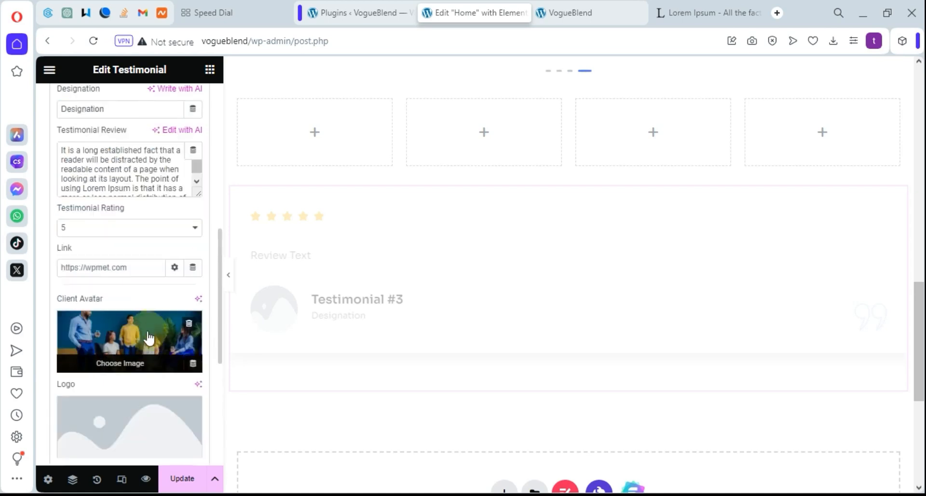
scroll(104, 304, "up", 4)
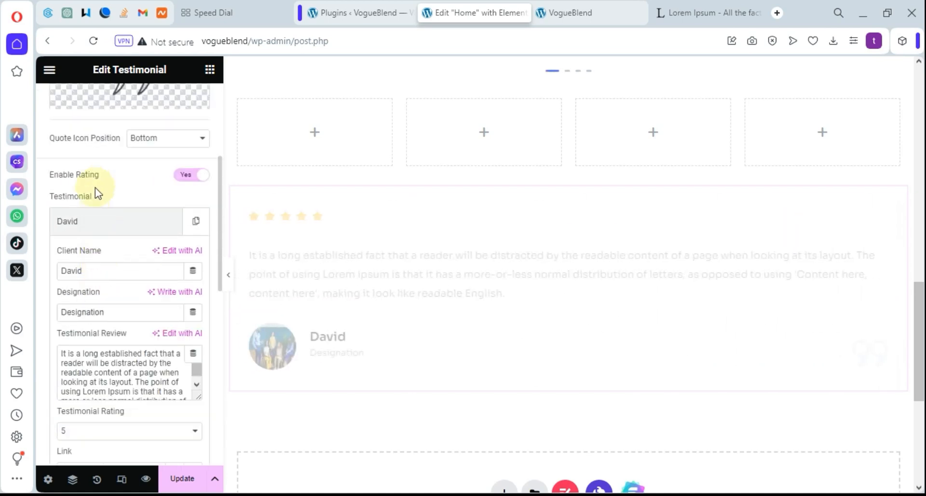
scroll(99, 174, "up", 3)
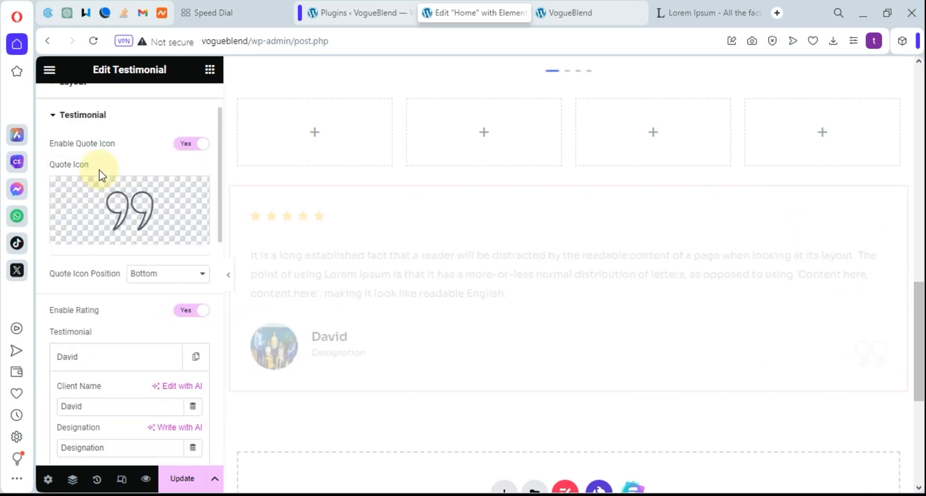
Duplicate the completed testimonial item so the widget holds two copies of it
left_click(85, 116)
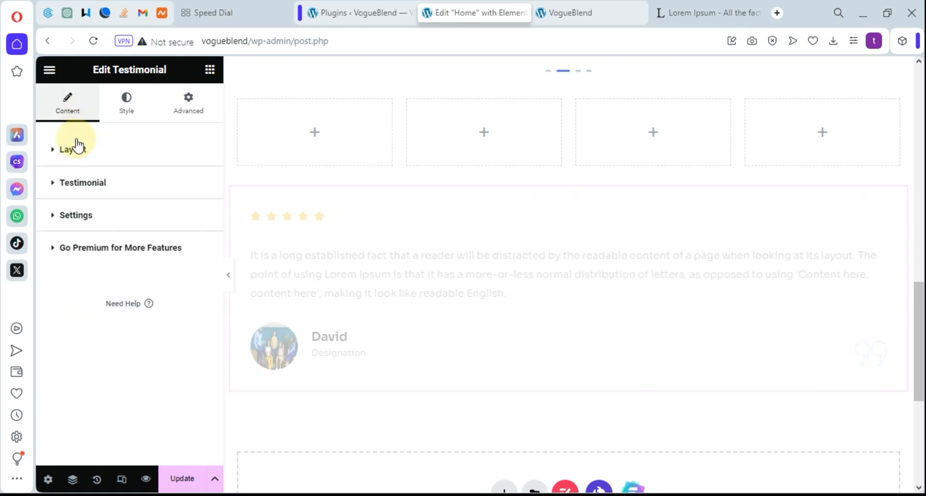
left_click(67, 185)
scroll(104, 215, "down", 4)
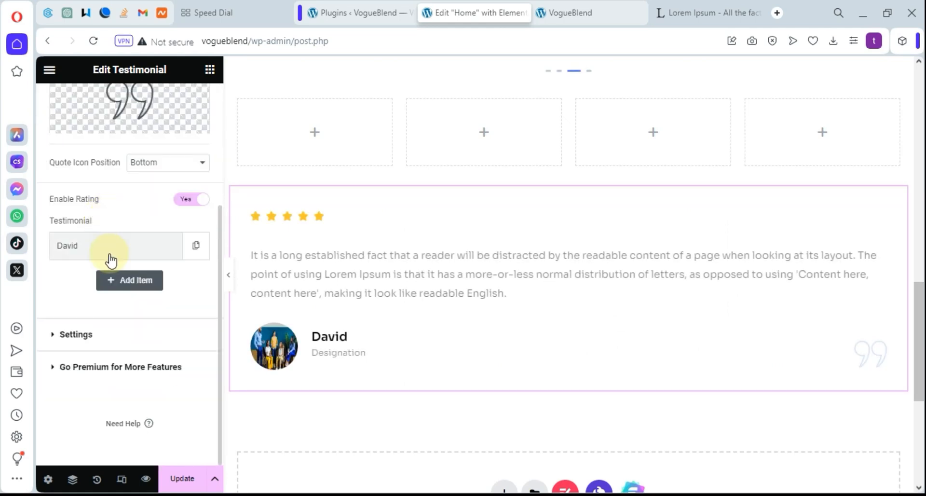
left_click(193, 257)
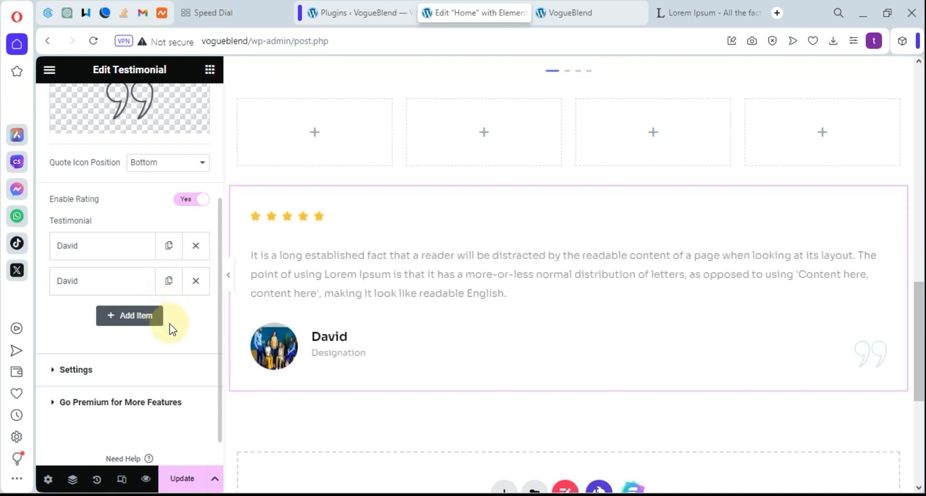
scroll(180, 338, "down", 1)
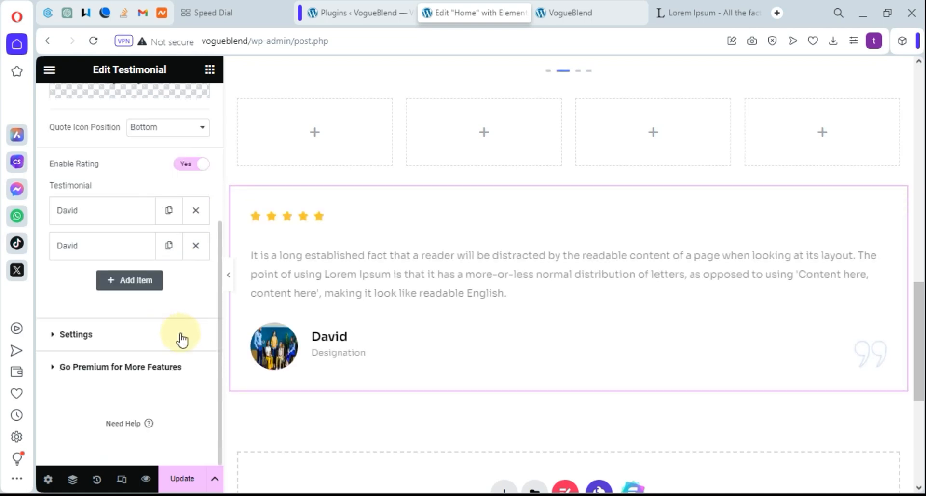
scroll(172, 324, "up", 4)
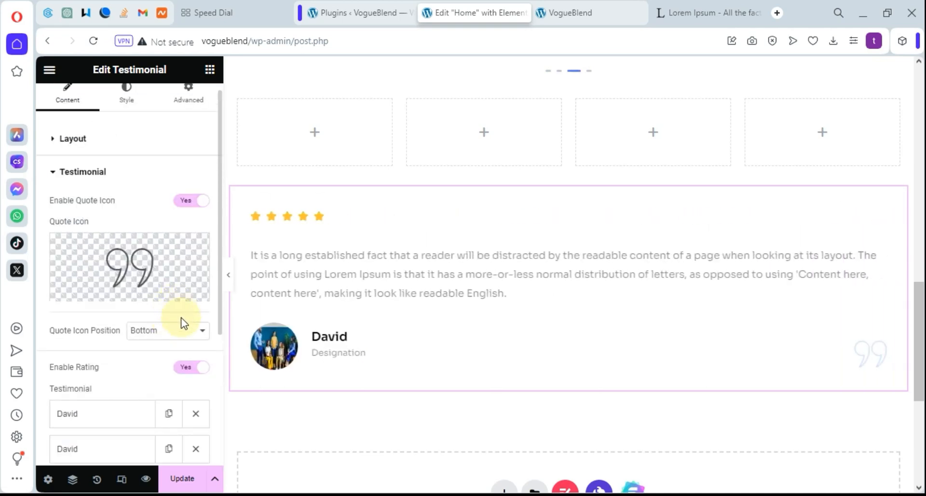
scroll(309, 241, "up", 15)
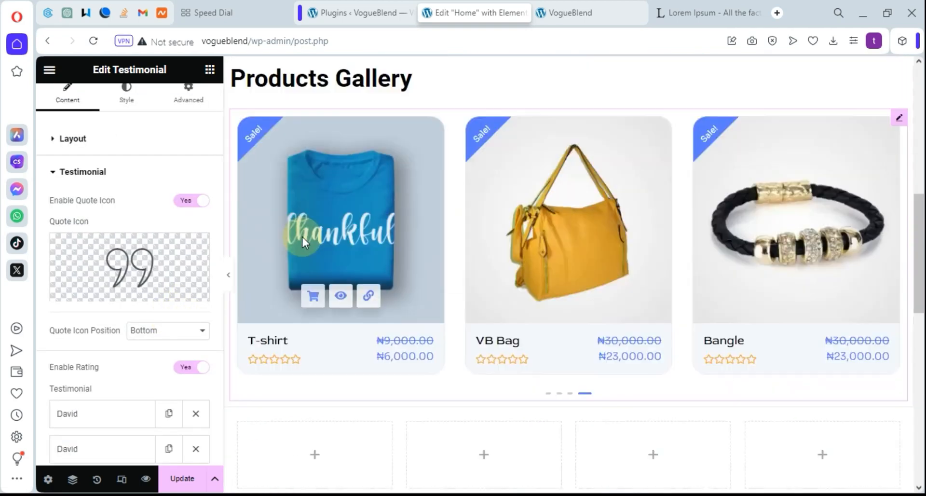
scroll(251, 217, "down", 3)
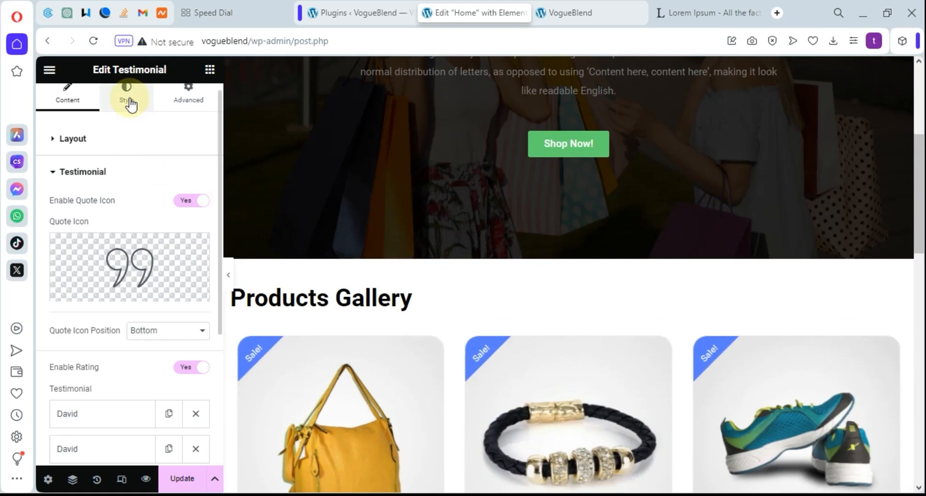
Try the testimonial widget's layout style with a logo above the centred text and check it on the page
scroll(141, 154, "up", 1)
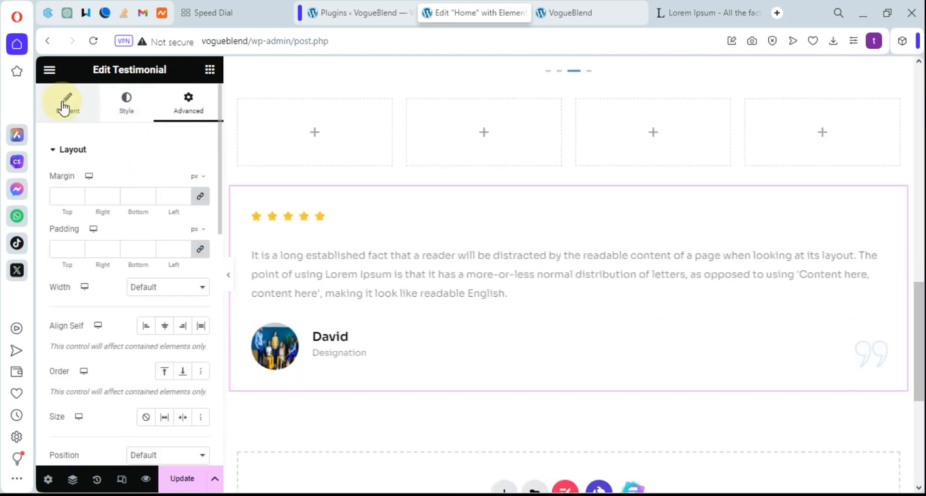
left_click(64, 106)
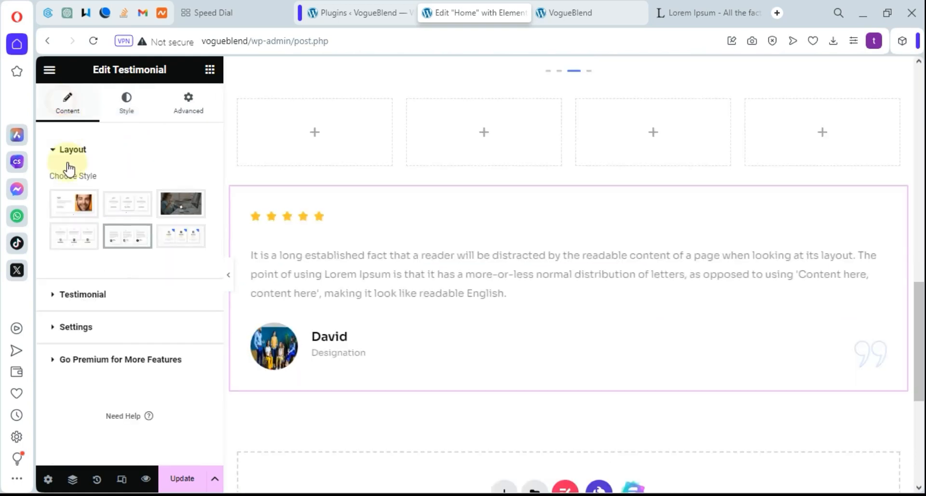
mouse_move(87, 193)
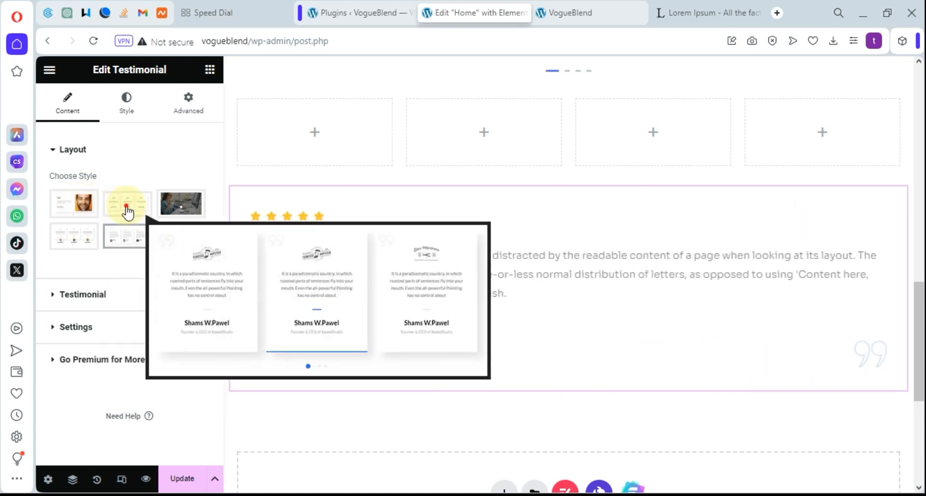
left_click(127, 210)
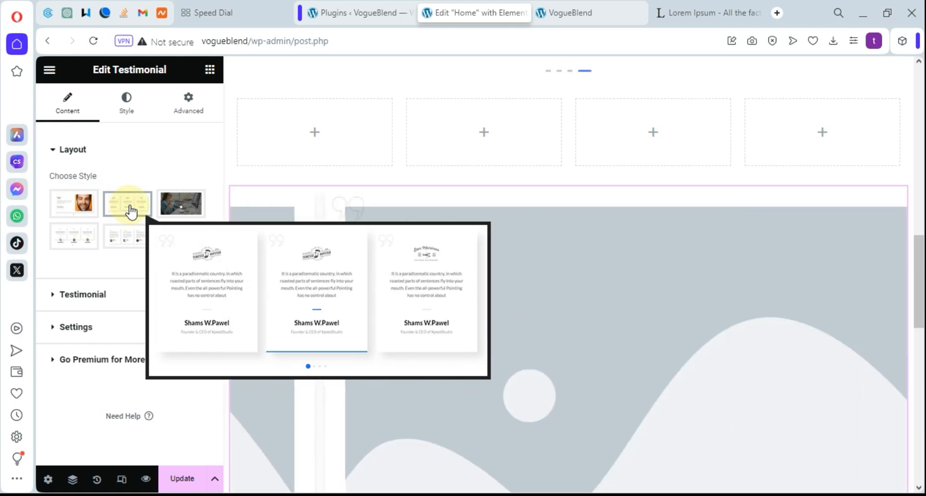
scroll(761, 377, "down", 3)
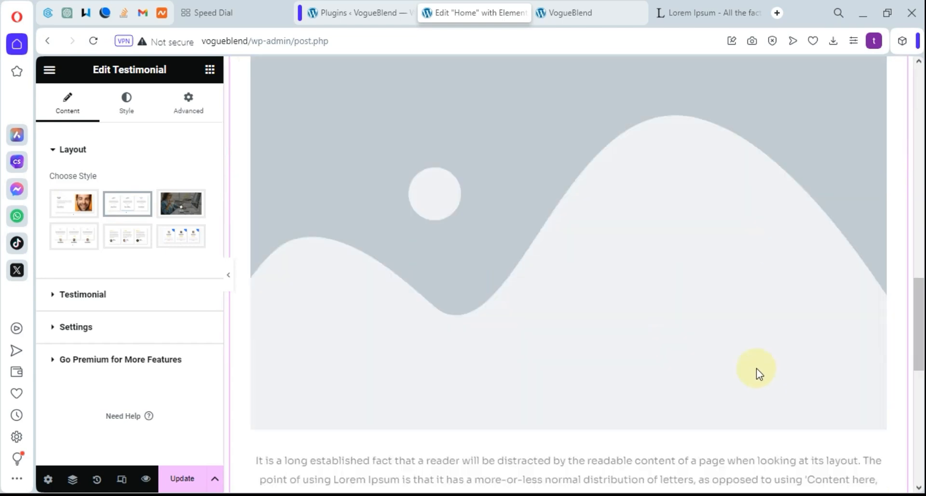
scroll(400, 344, "up", 3)
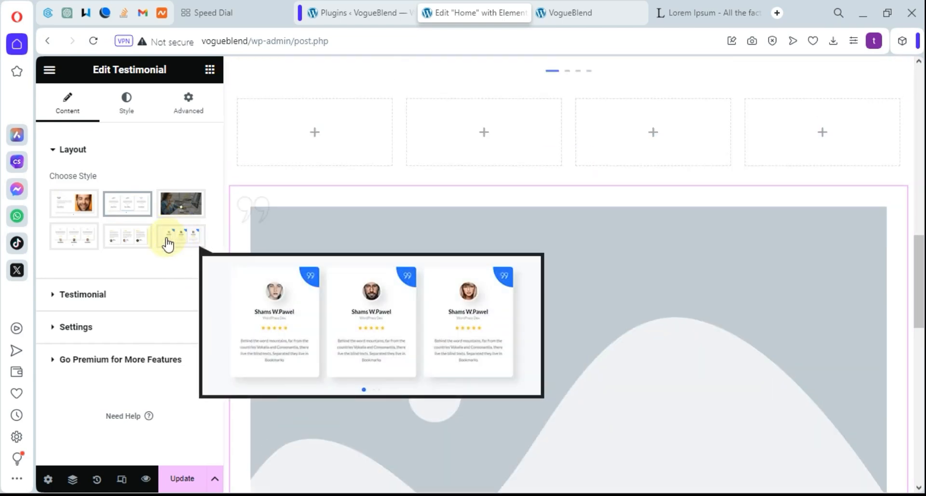
Change the testimonial layout to the centred avatar card style with a blue quote badge in the corner
left_click(168, 243)
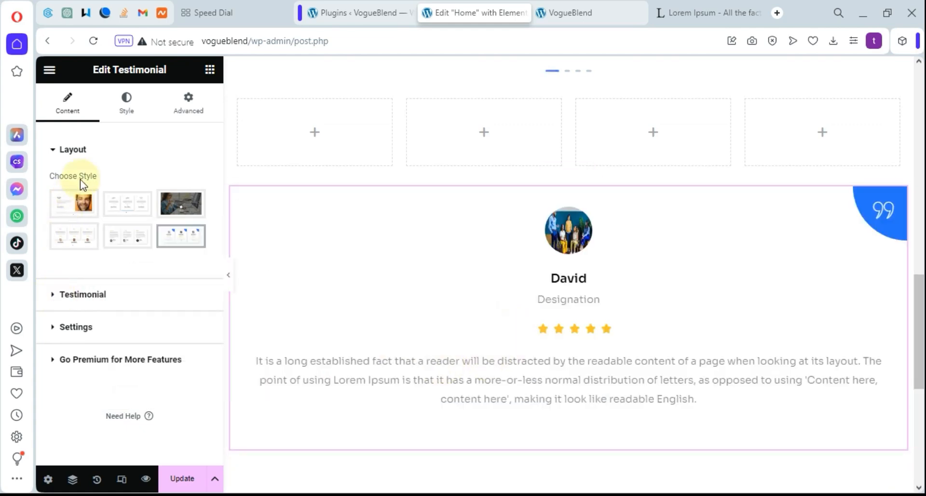
left_click(54, 153)
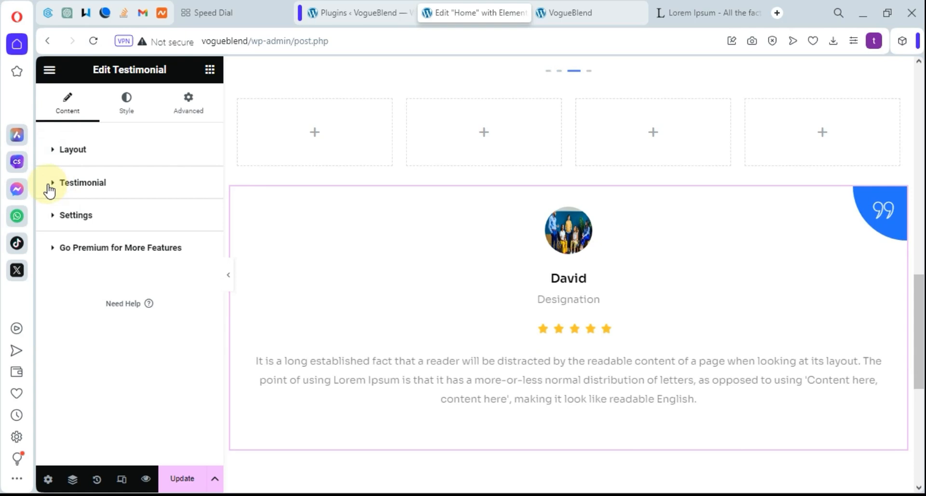
left_click(54, 152)
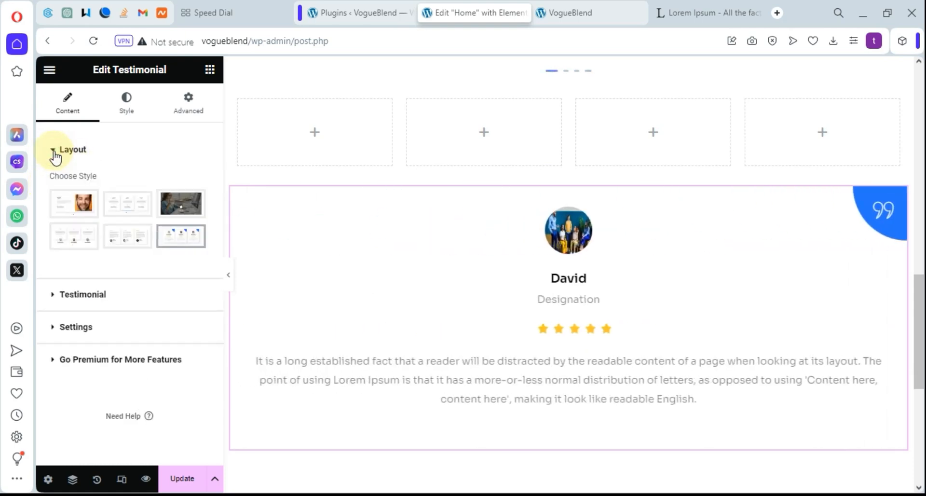
left_click(55, 151)
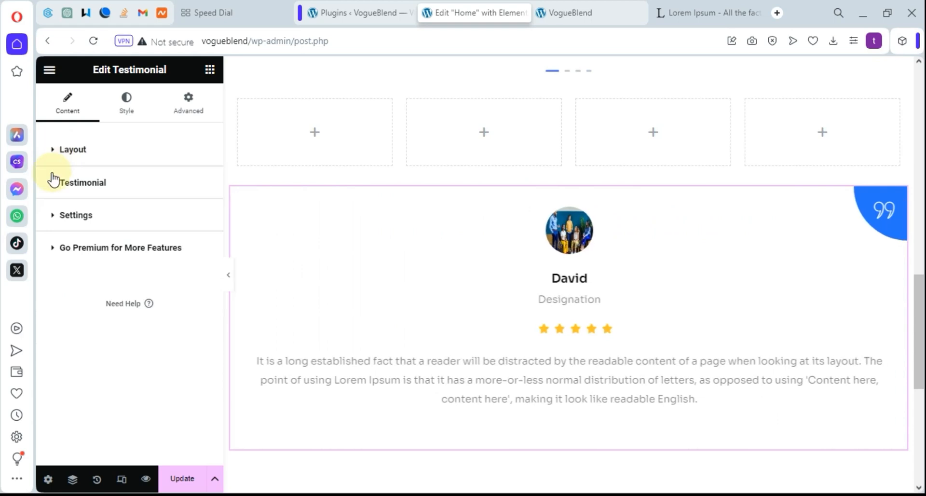
Set the testimonial carousel's Slides To Show to 3 and check the cards on the page
left_click(54, 215)
scroll(100, 274, "down", 1)
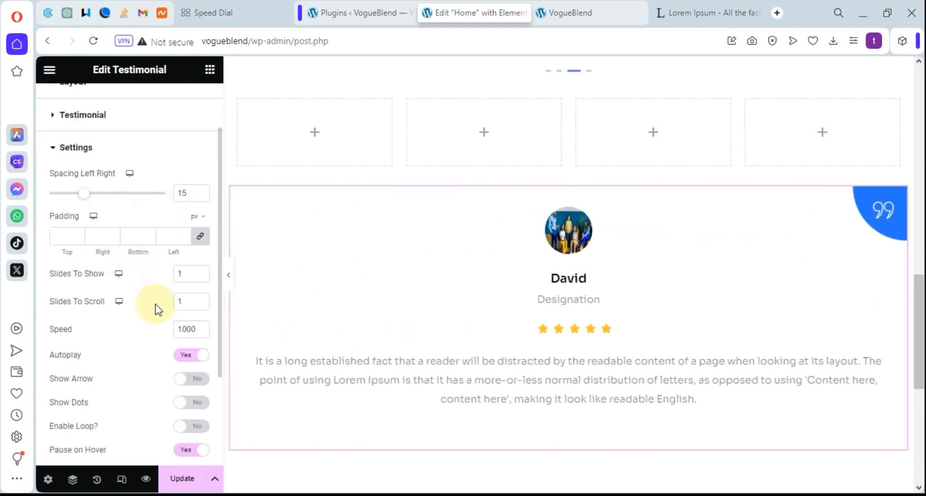
double_click(201, 271)
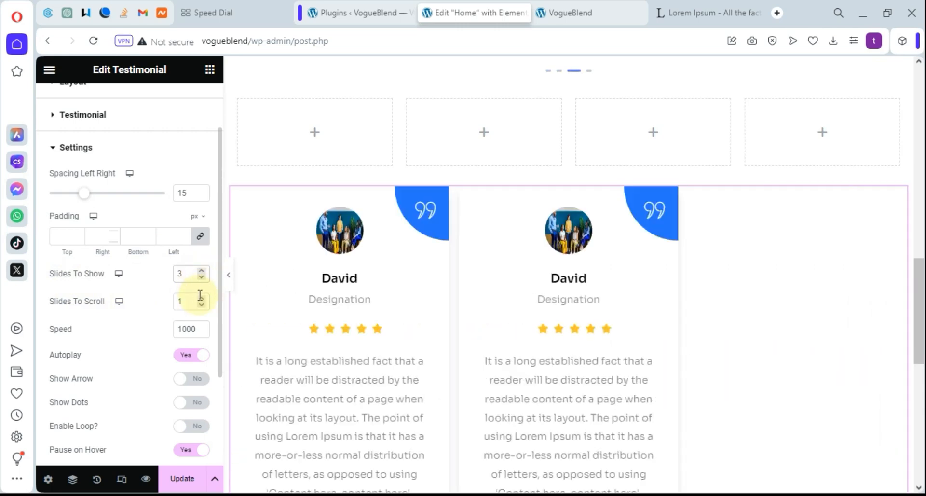
scroll(537, 347, "down", 3)
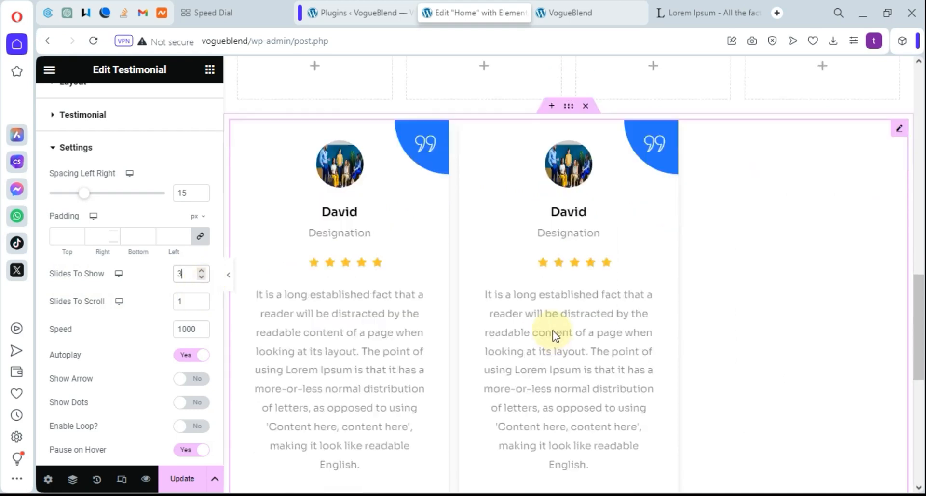
scroll(534, 310, "up", 1)
scroll(538, 316, "up", 1)
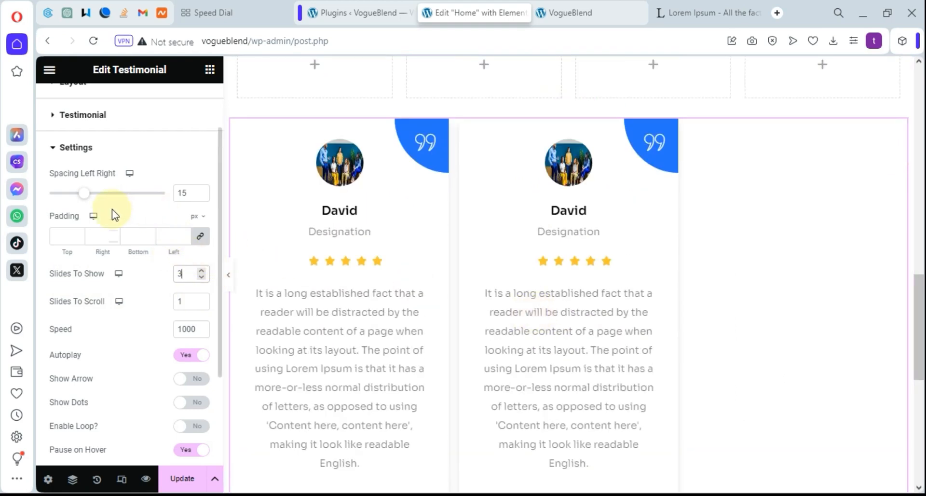
scroll(498, 310, "down", 3)
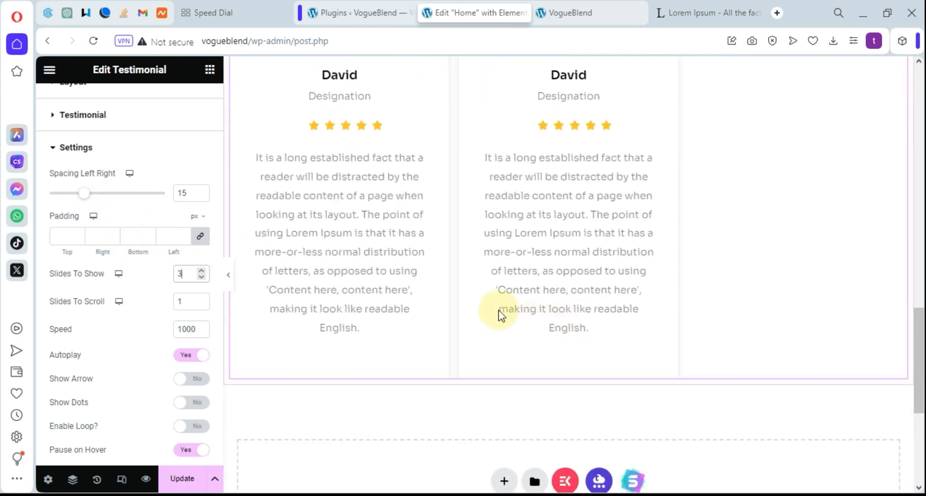
scroll(498, 310, "up", 3)
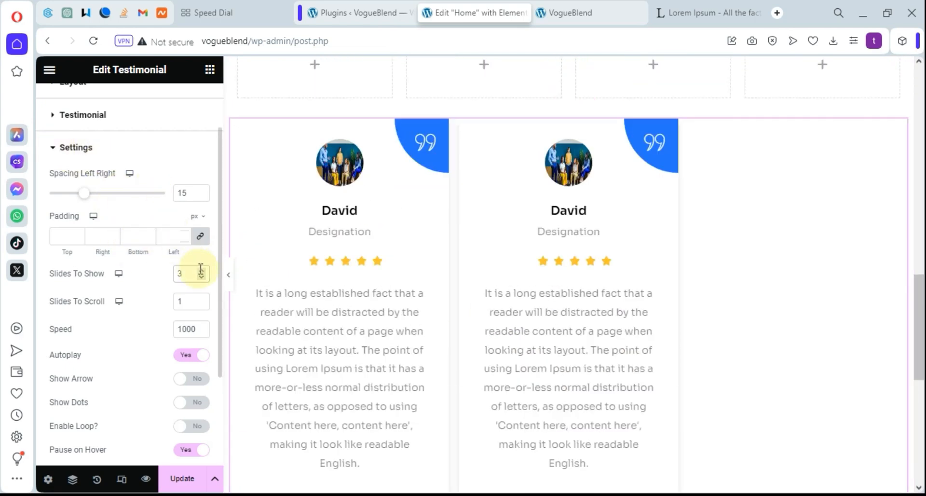
Review the whole Home page from the VogueBlend banner to the footer, especially the Products Gallery and testimonial cards
scroll(119, 210, "down", 3)
scroll(462, 292, "down", 7)
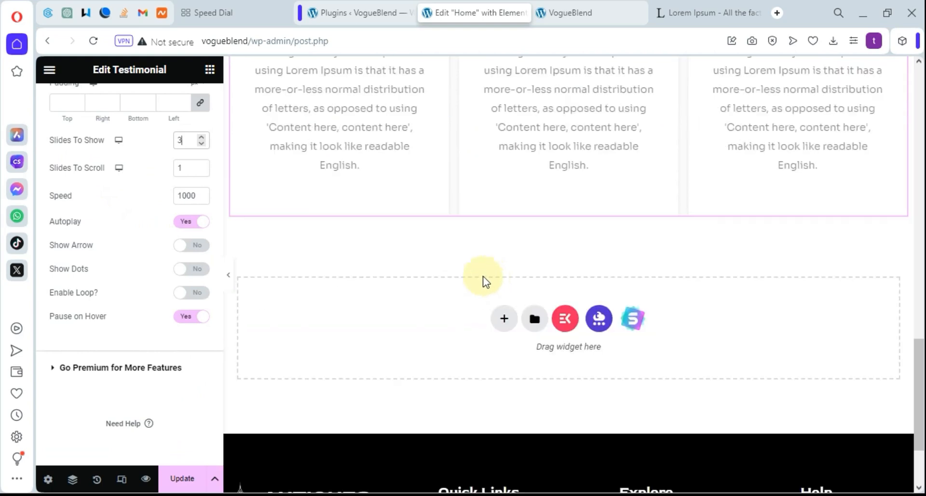
scroll(499, 280, "up", 3)
scroll(499, 279, "up", 15)
scroll(499, 273, "down", 10)
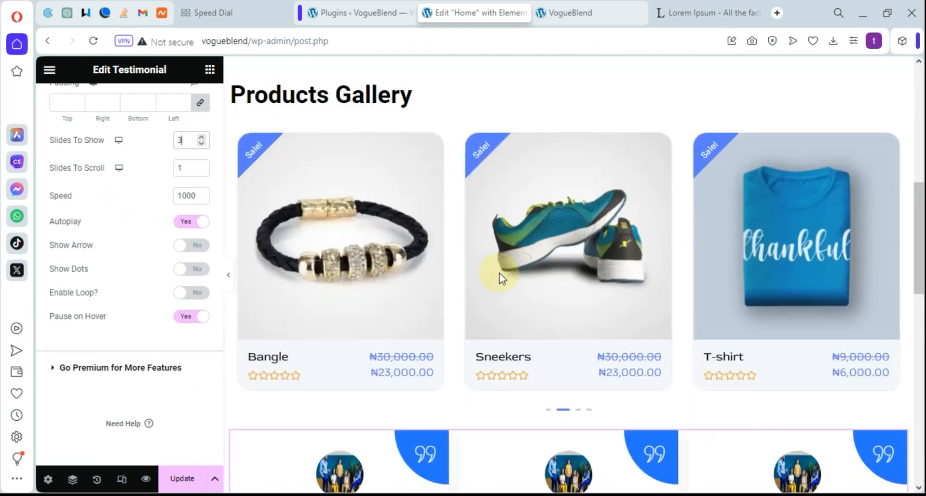
scroll(542, 299, "down", 6)
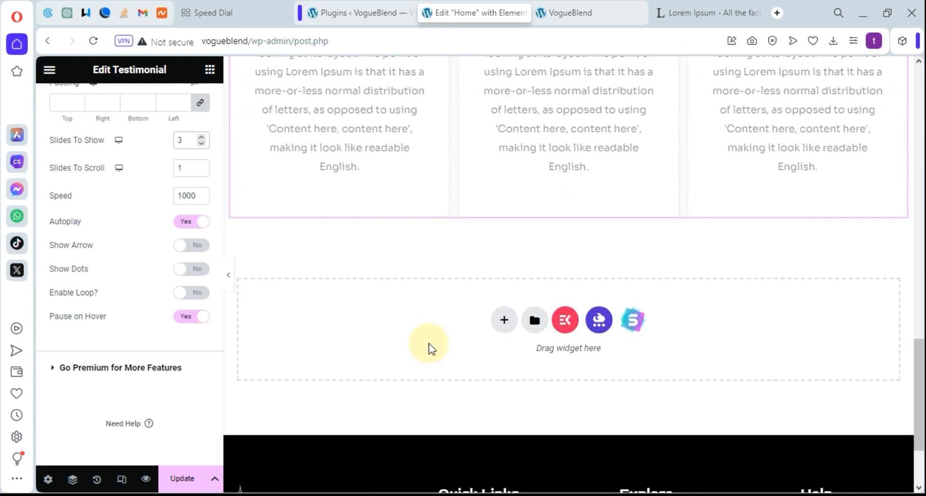
scroll(429, 344, "up", 20)
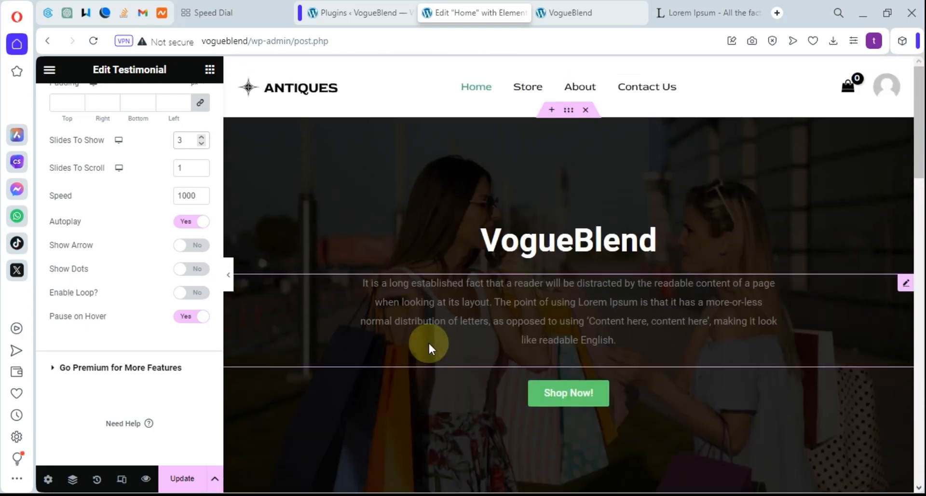
scroll(428, 342, "down", 6)
scroll(435, 343, "down", 10)
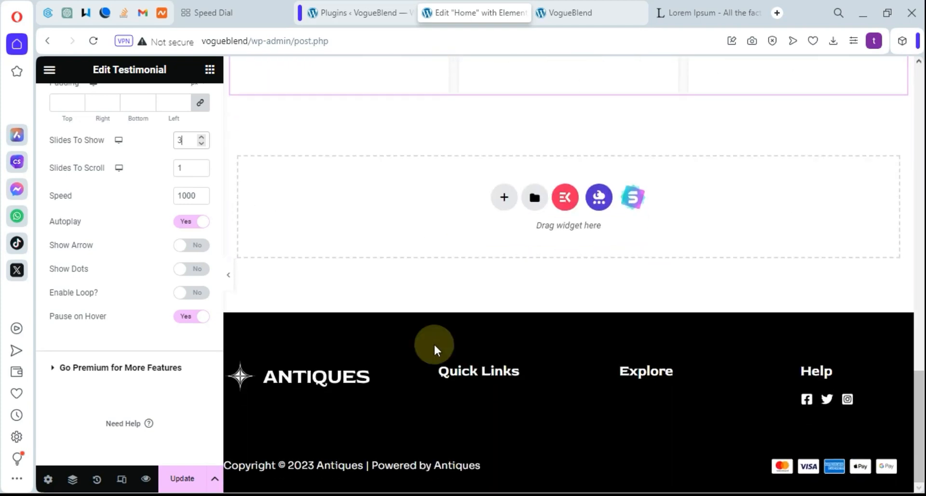
scroll(342, 274, "up", 8)
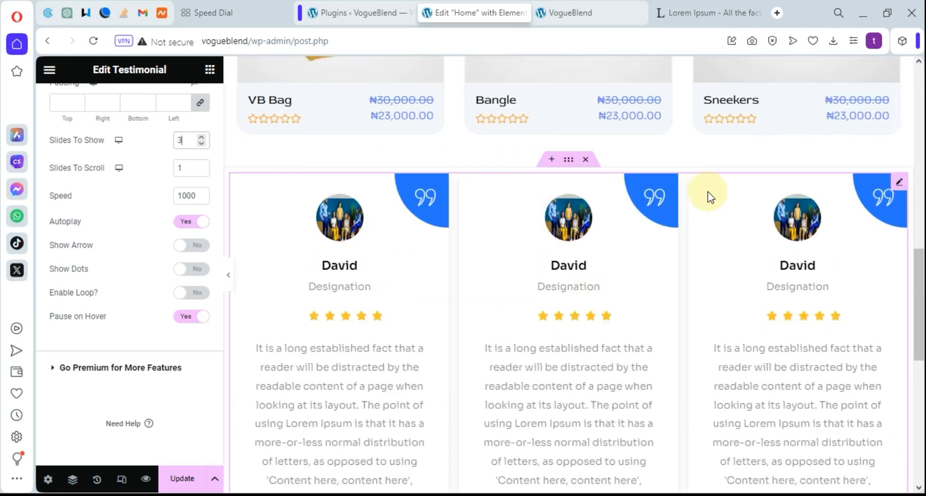
scroll(534, 383, "down", 2)
scroll(677, 420, "down", 3)
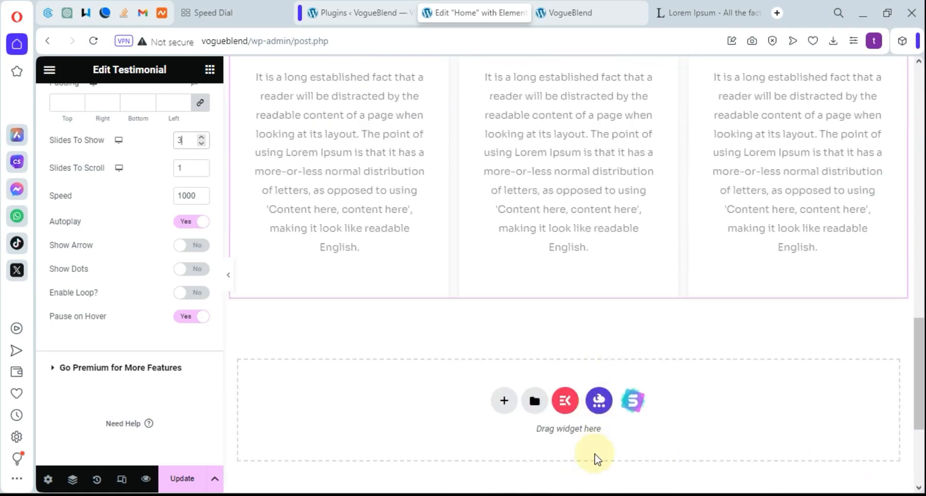
scroll(572, 319, "down", 4)
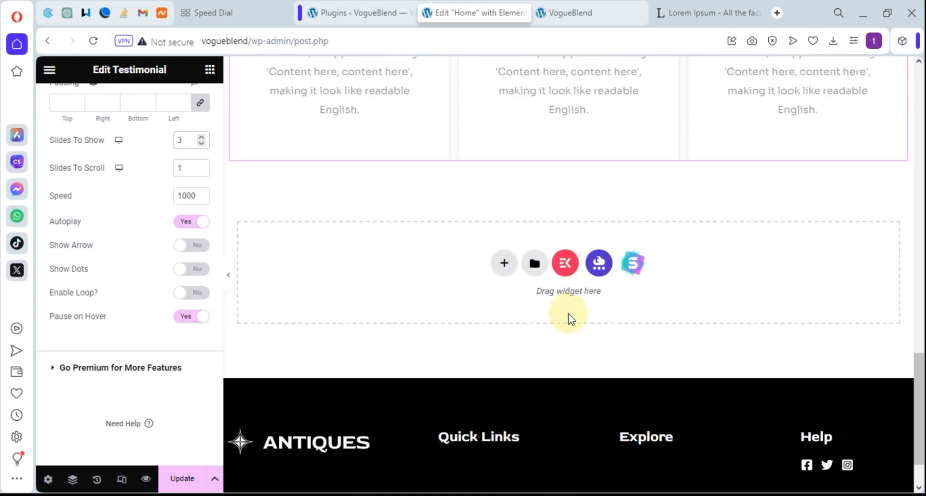
scroll(381, 364, "up", 12)
scroll(320, 179, "up", 10)
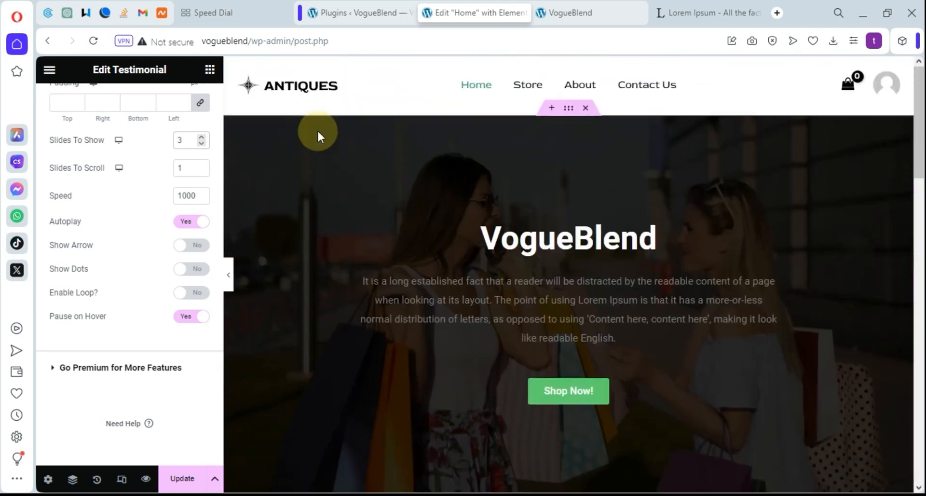
Update the Home page to save the new testimonial section and look over the page while it saves
left_click(177, 479)
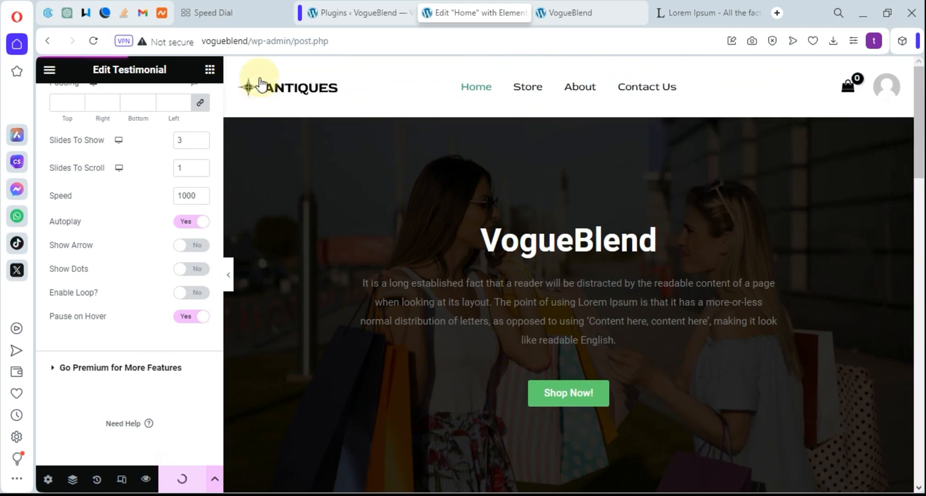
scroll(375, 349, "down", 15)
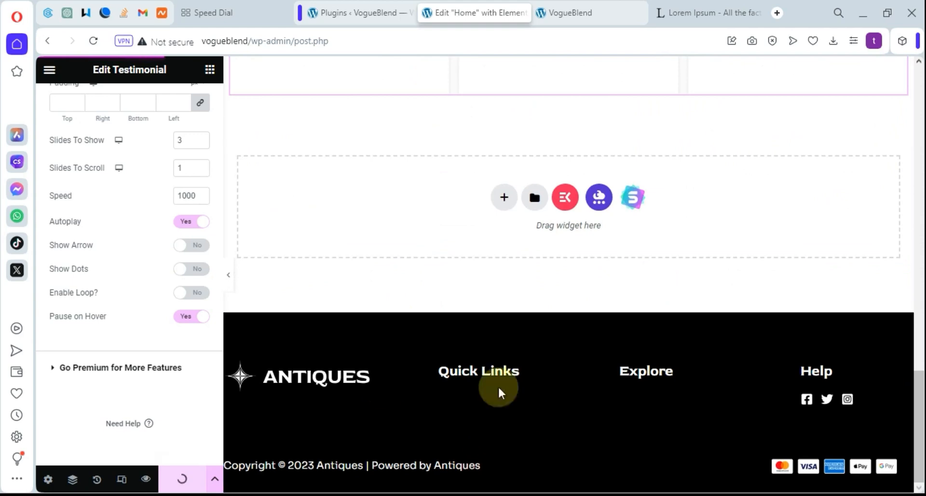
scroll(468, 337, "up", 15)
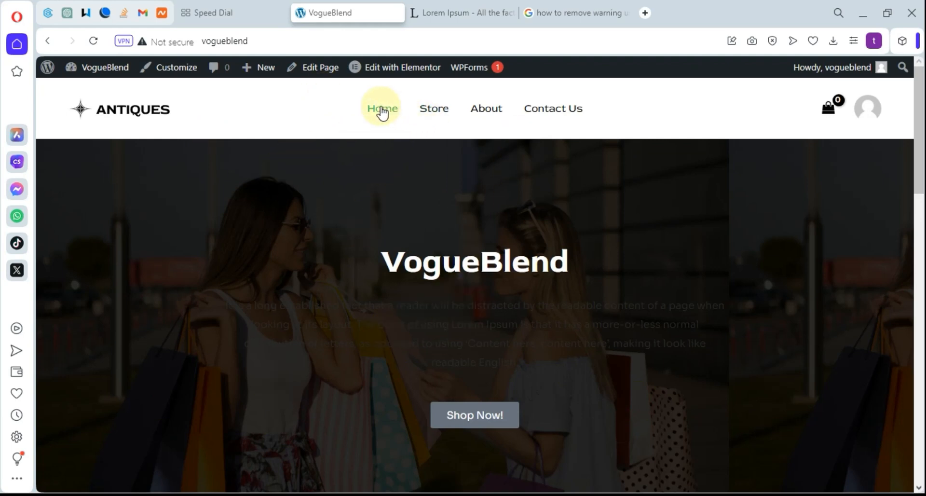
Open the VogueBlend site in the theme customizer and look over the Home page while it loads
left_click(175, 71)
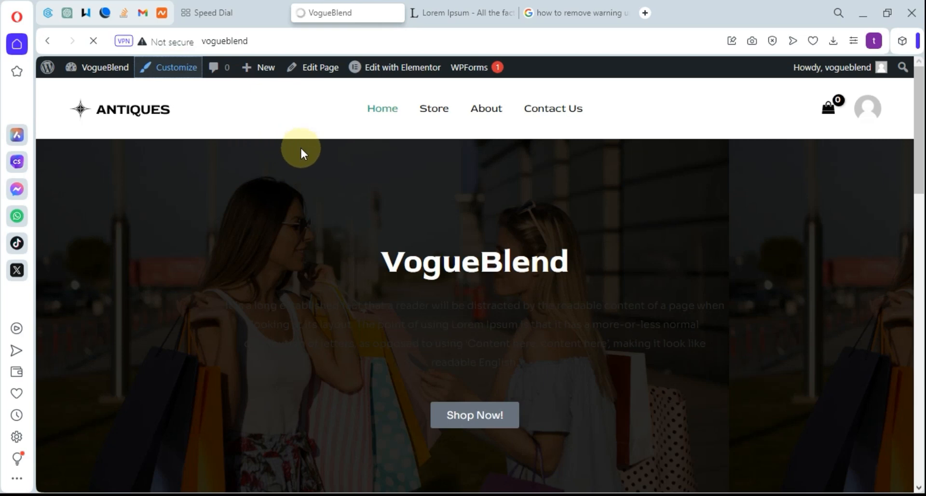
scroll(335, 140, "down", 15)
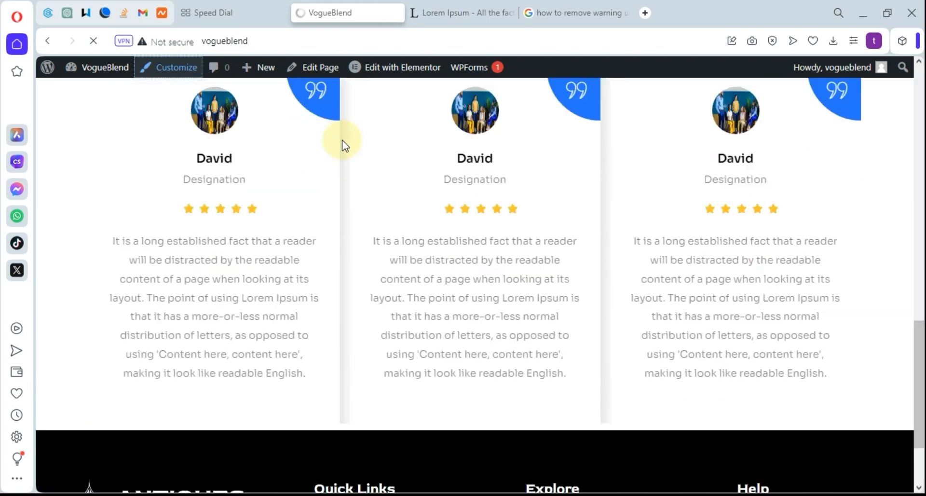
scroll(342, 141, "down", 5)
scroll(327, 261, "up", 20)
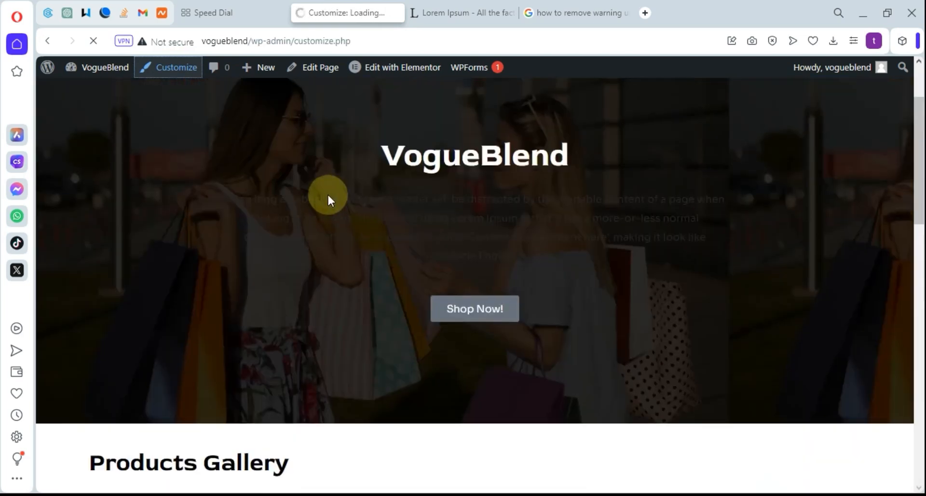
scroll(331, 195, "up", 2)
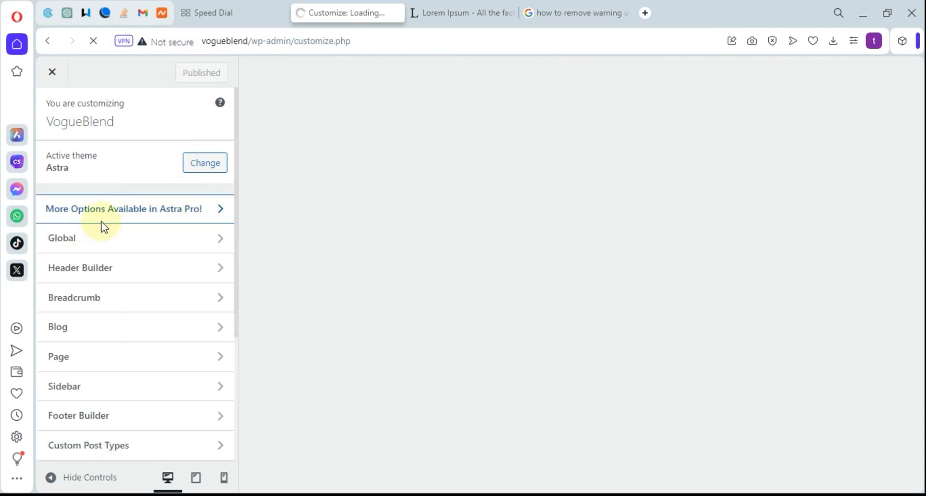
Look through the theme's global Colors and Container settings
left_click(98, 236)
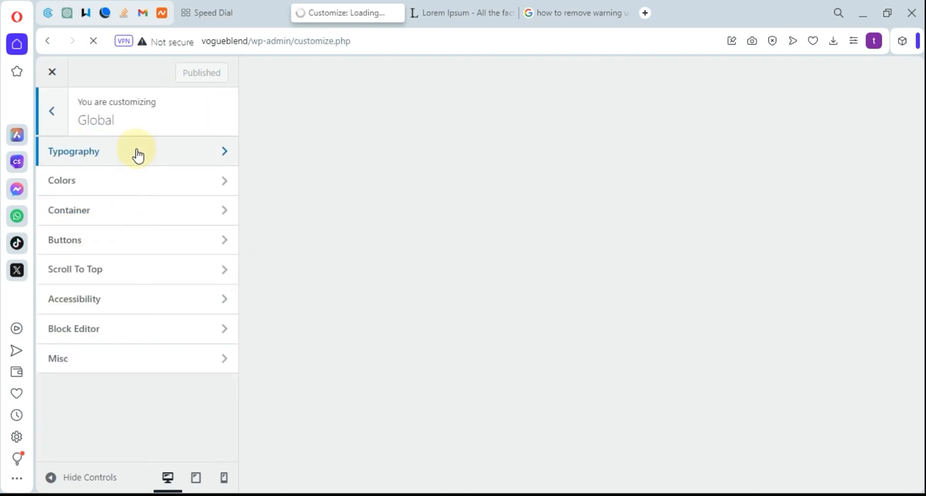
left_click(162, 181)
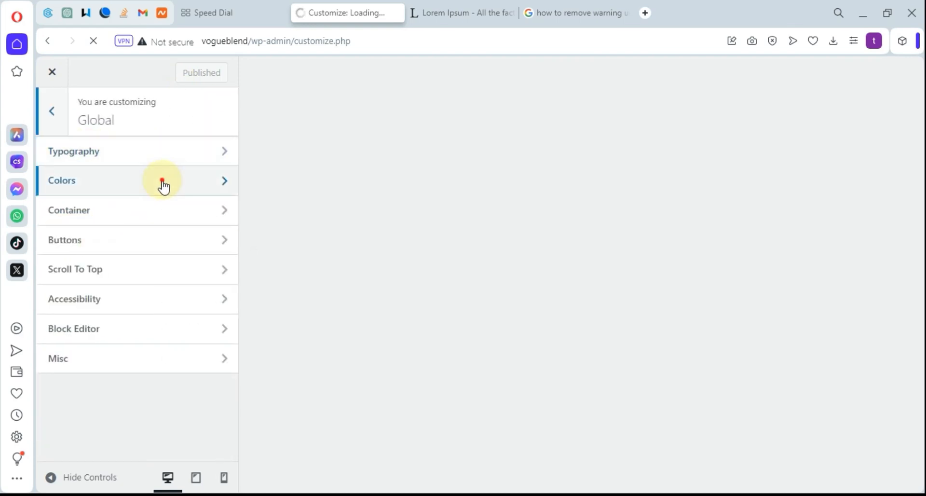
scroll(171, 252, "down", 1)
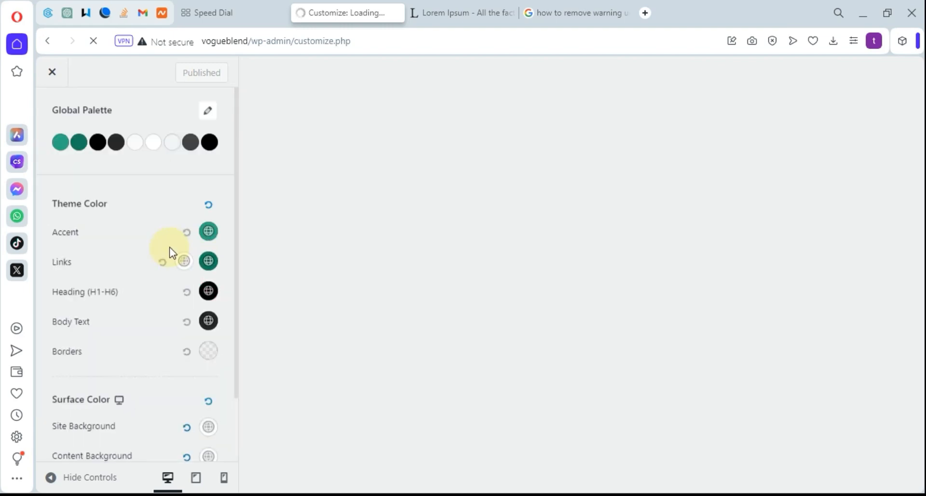
scroll(171, 251, "up", 1)
scroll(170, 239, "down", 1)
scroll(169, 235, "up", 1)
left_click(52, 112)
left_click(92, 215)
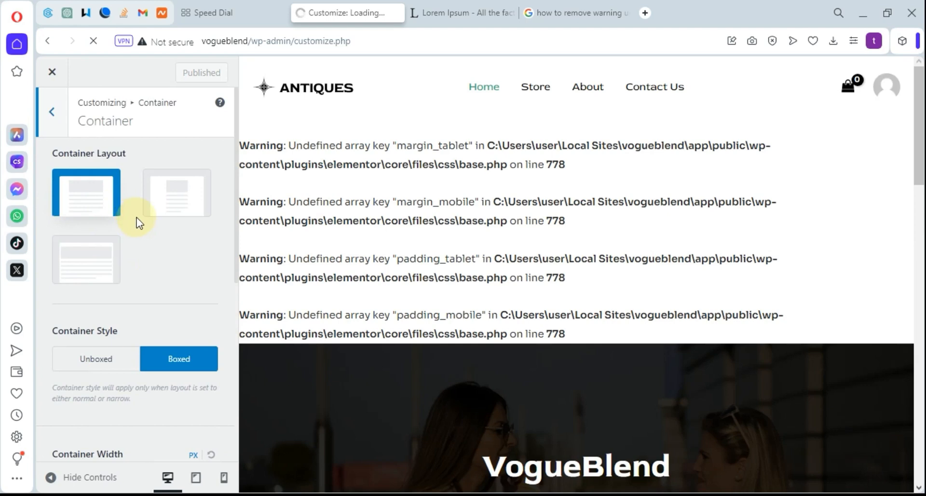
left_click(53, 114)
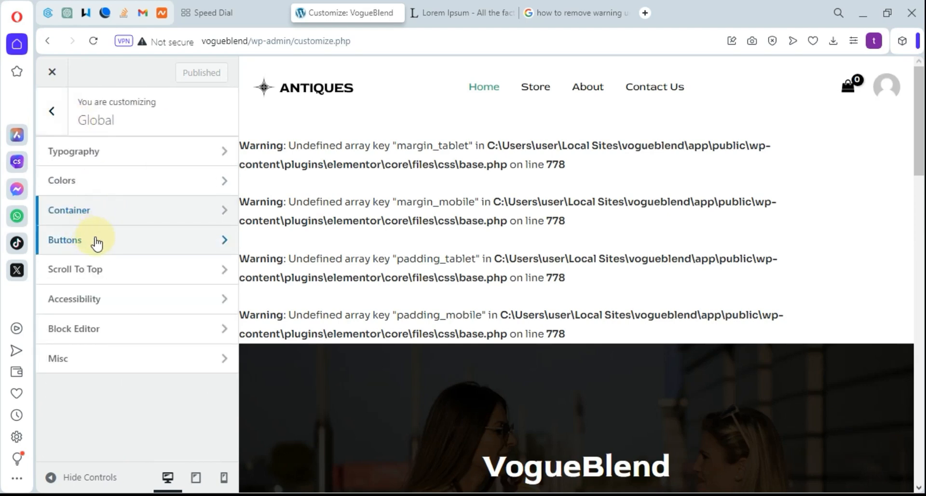
Examine the Home page preview from the header to the Products Gallery, and view the global Buttons settings
left_click(719, 176)
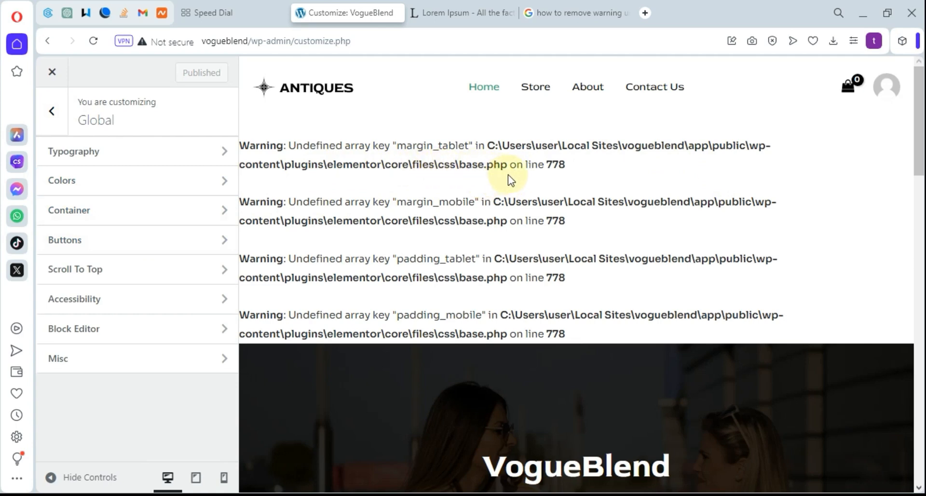
scroll(469, 220, "down", 4)
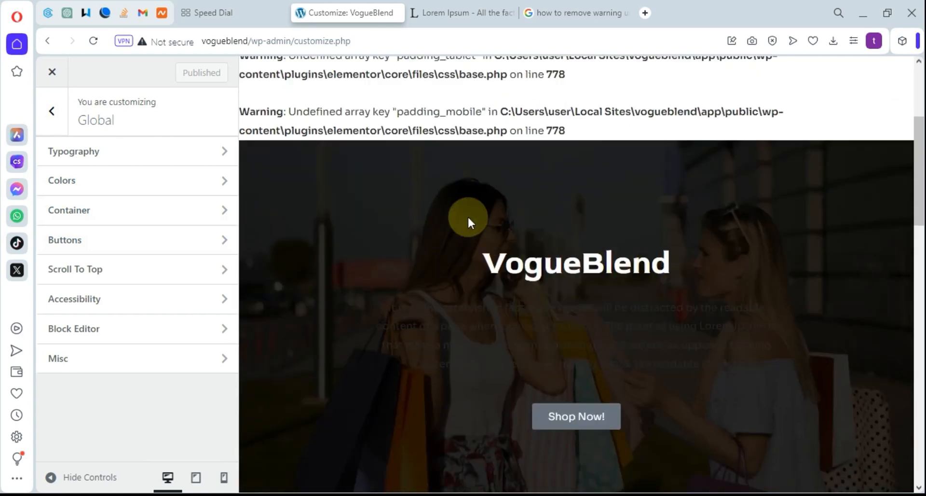
scroll(467, 215, "up", 4)
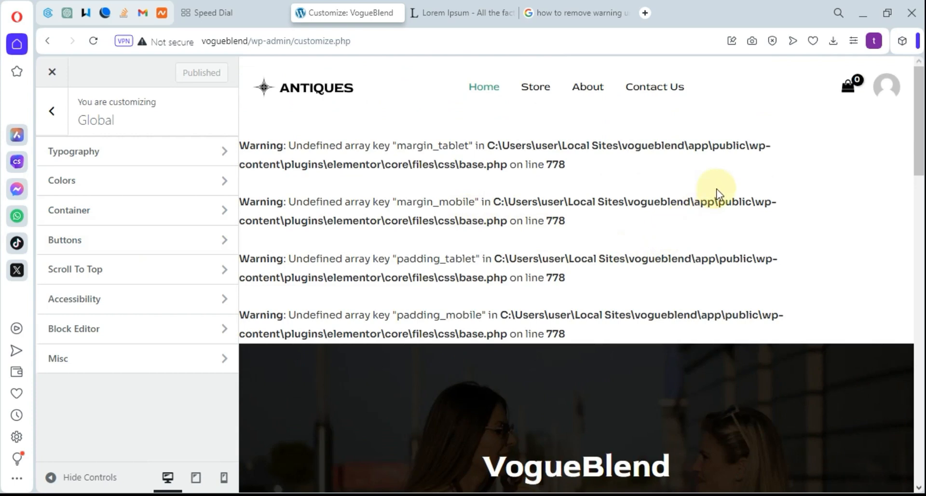
scroll(714, 190, "down", 11)
scroll(438, 263, "up", 10)
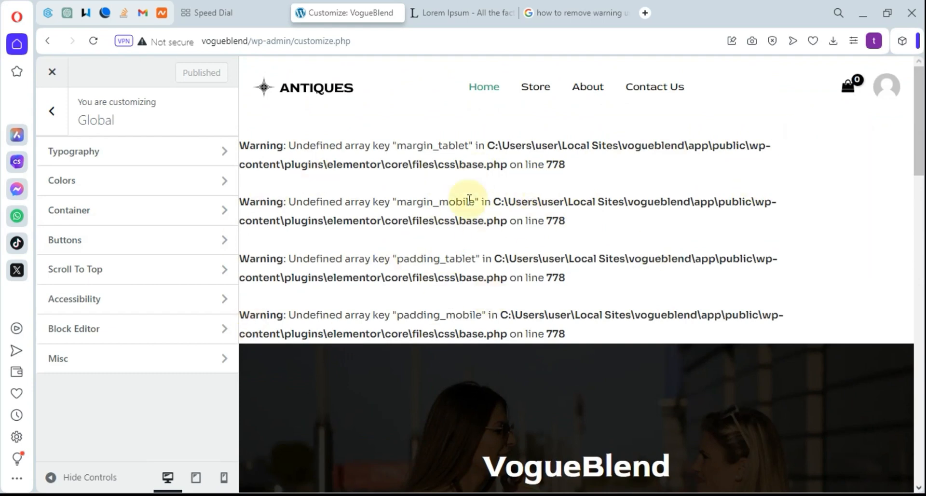
left_click(93, 248)
scroll(337, 371, "down", 3)
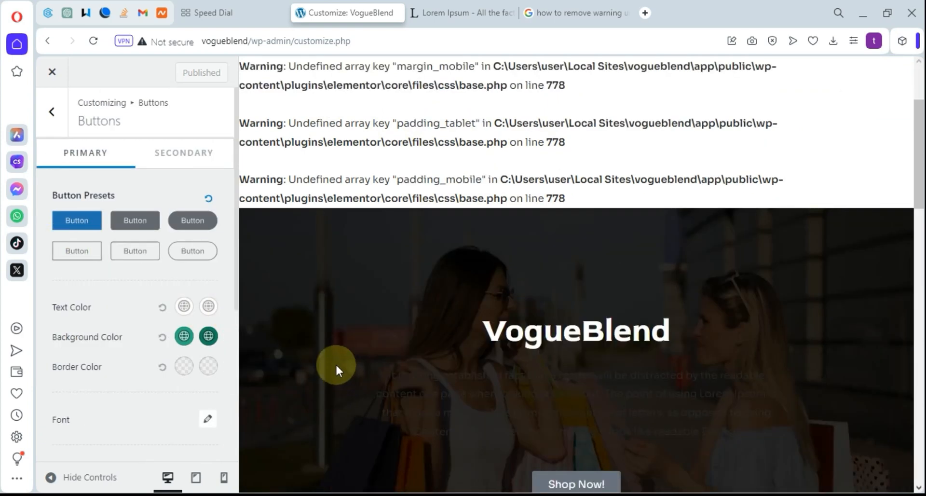
scroll(336, 370, "down", 4)
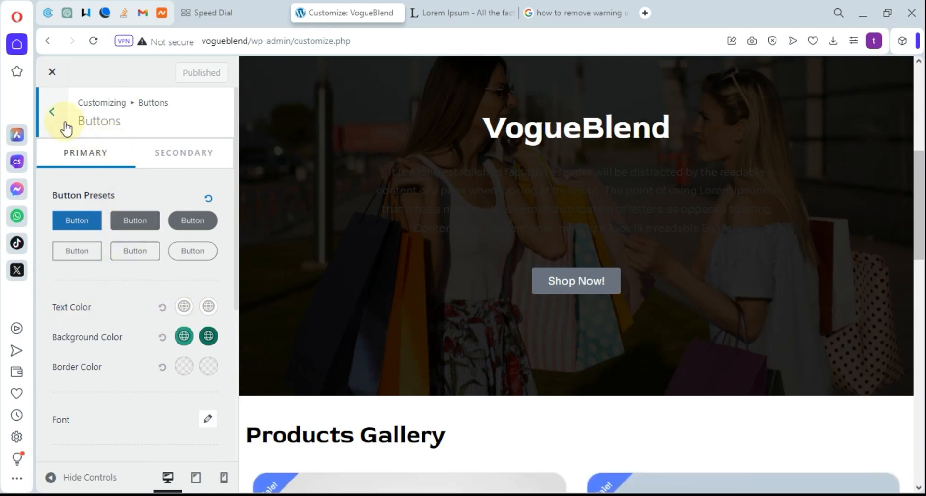
left_click(49, 112)
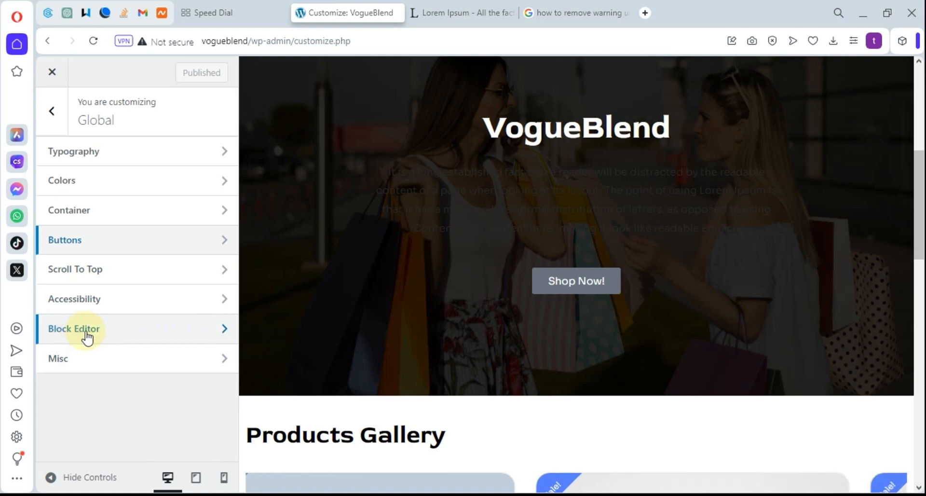
left_click(54, 110)
Replace the header's ANTIQUES logo with V-removebg-preview.png from the media library, cropped to the suggested area
scroll(101, 241, "down", 2)
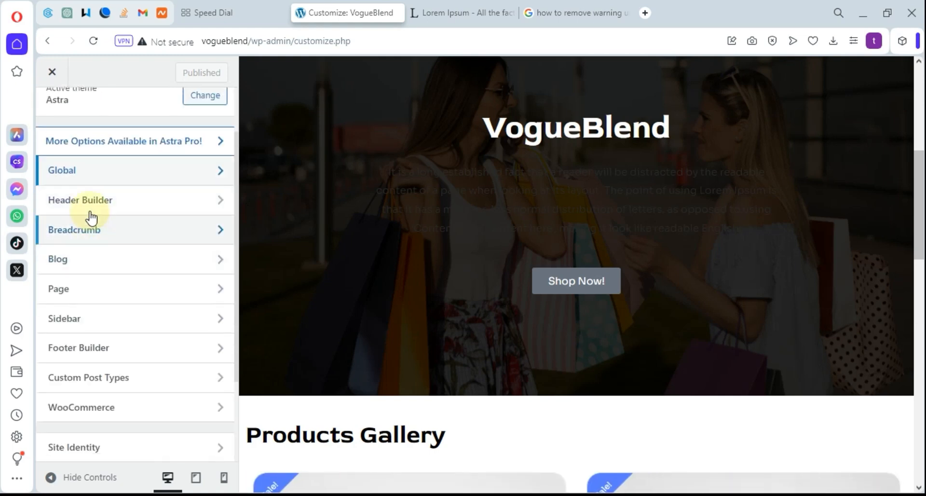
left_click(91, 208)
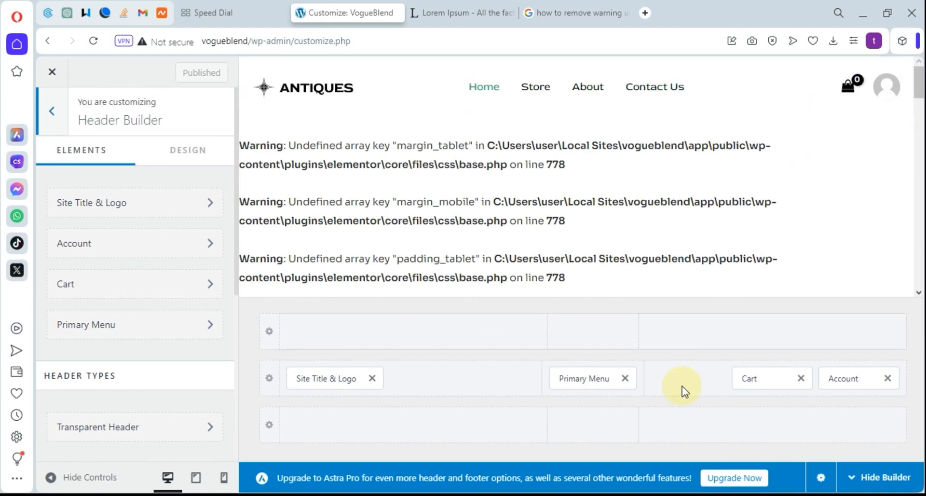
mouse_move(843, 95)
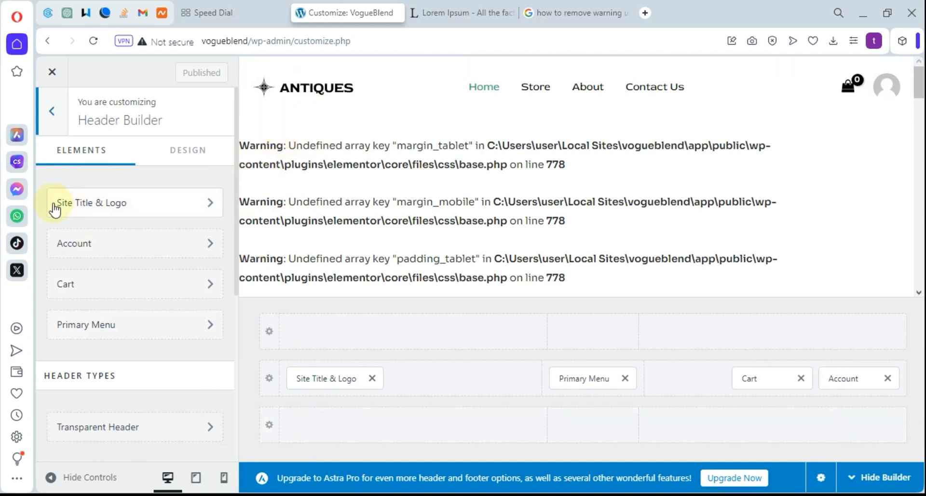
left_click(74, 208)
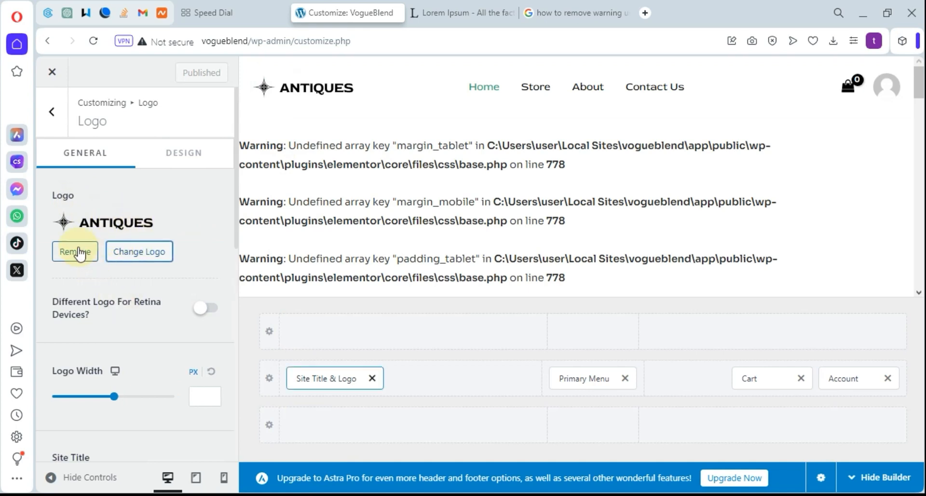
left_click(155, 265)
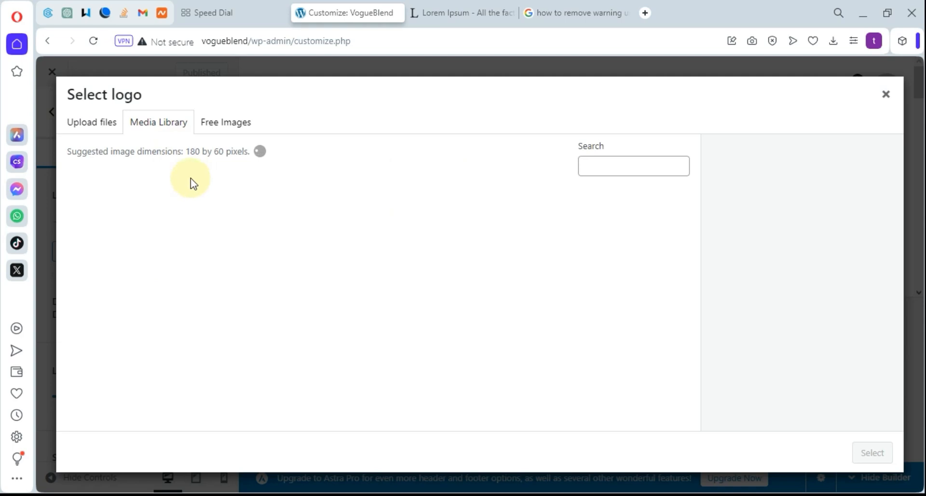
left_click(225, 245)
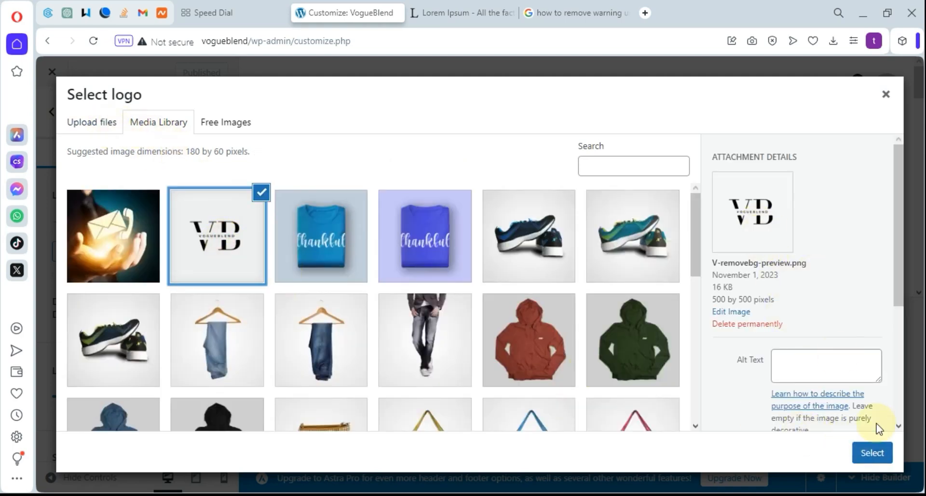
left_click(873, 453)
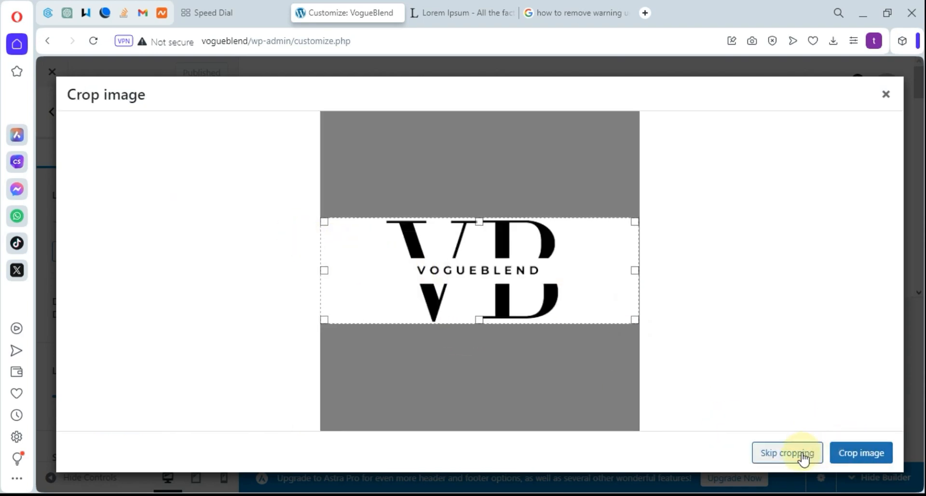
left_click(855, 456)
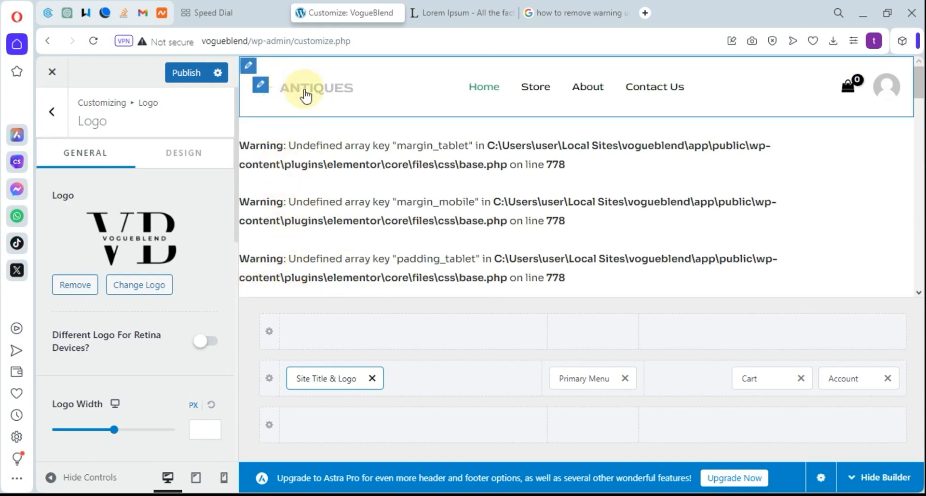
Check the new VogueBlend logo and its settings in the header, and publish the header change
left_click(332, 100)
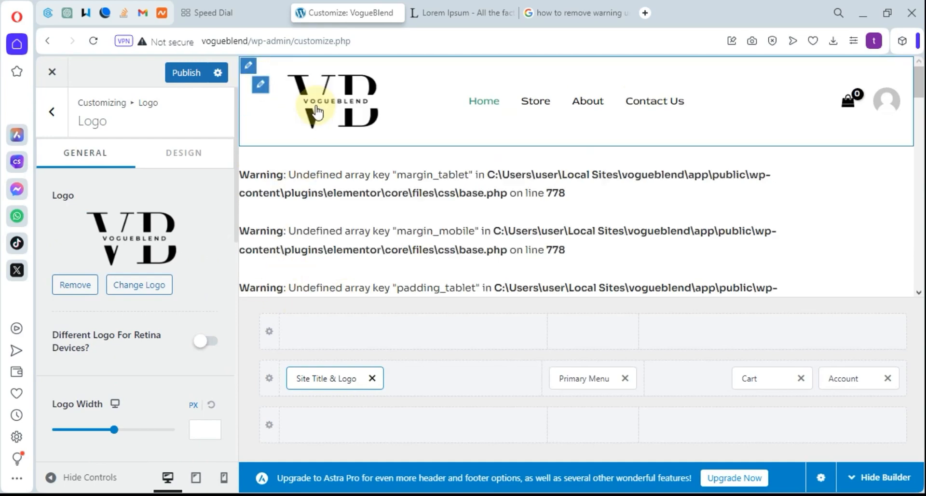
scroll(141, 342, "down", 7)
scroll(143, 336, "down", 4)
scroll(142, 188, "up", 9)
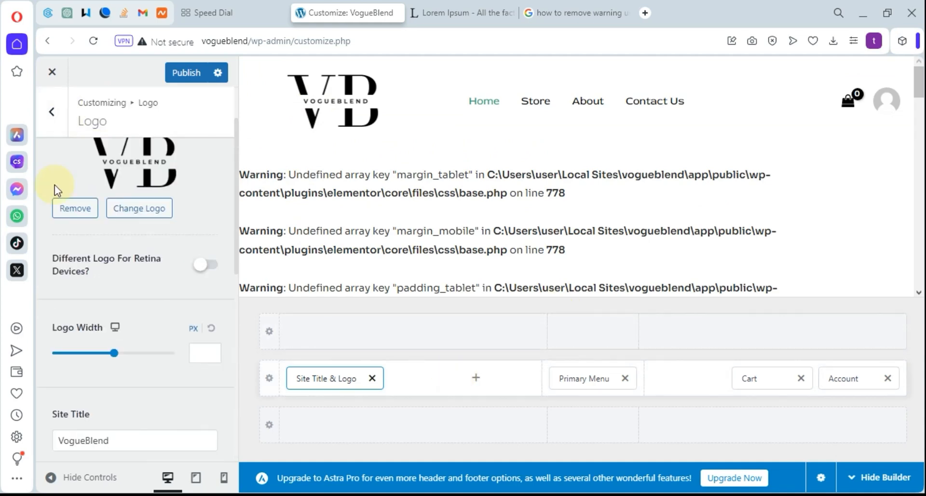
left_click(54, 118)
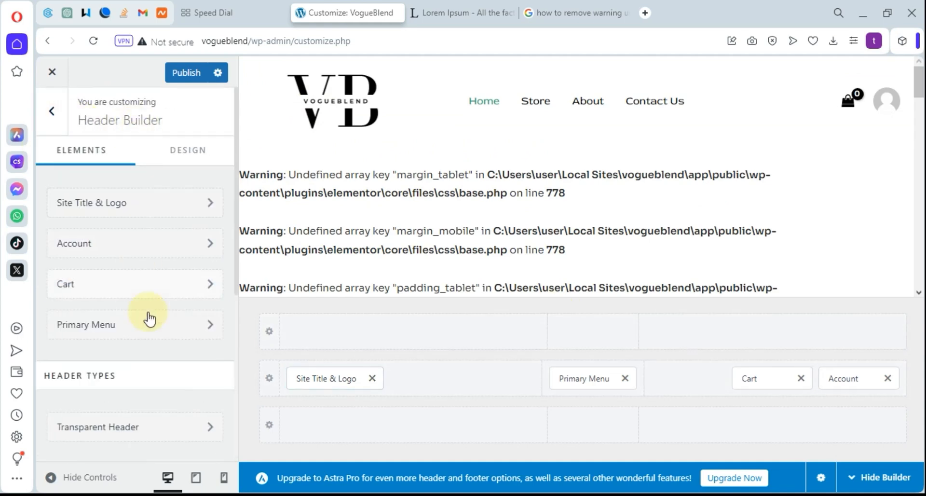
scroll(151, 316, "down", 3)
left_click(189, 73)
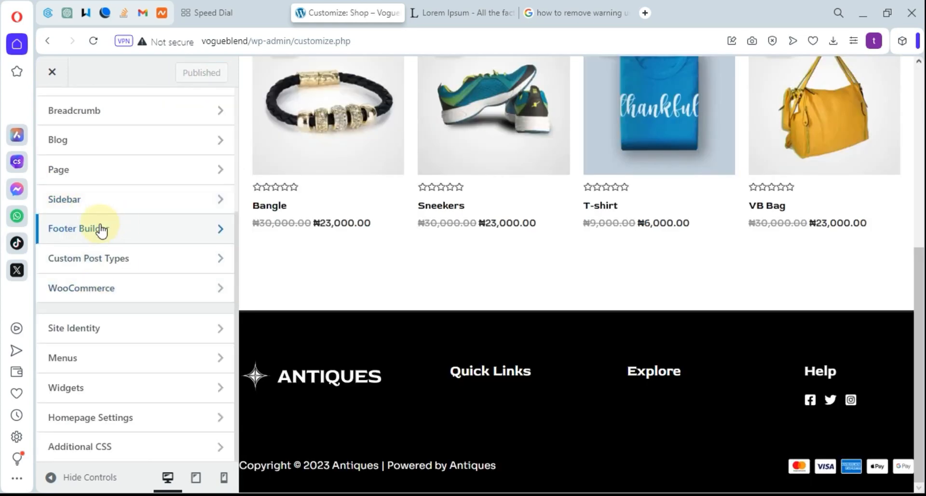
Change the footer copyright text to "Copyright [copyright] [current_year] VogueBlend" and publish it
left_click(102, 235)
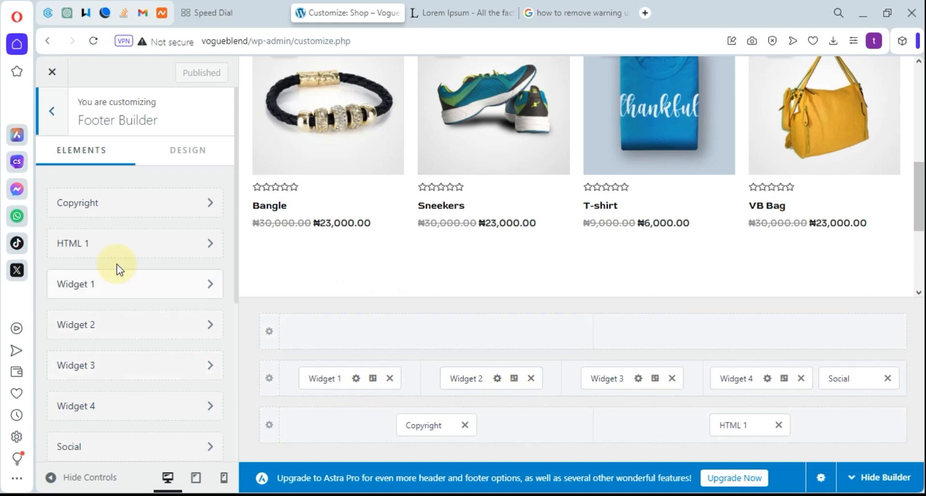
left_click(96, 211)
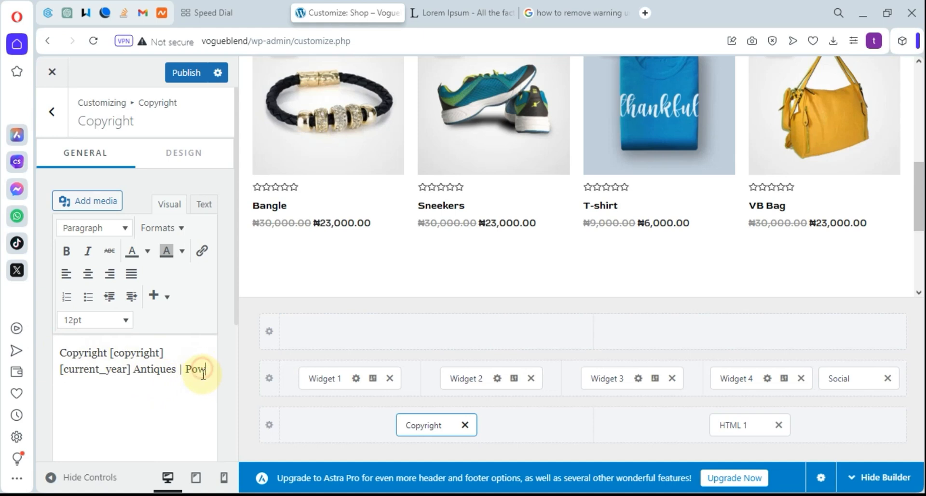
key("BackSpace")
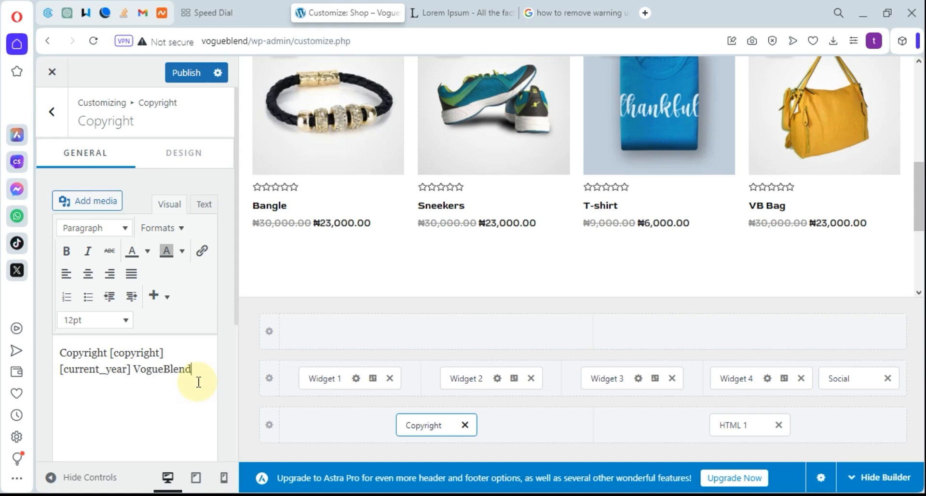
left_click(203, 75)
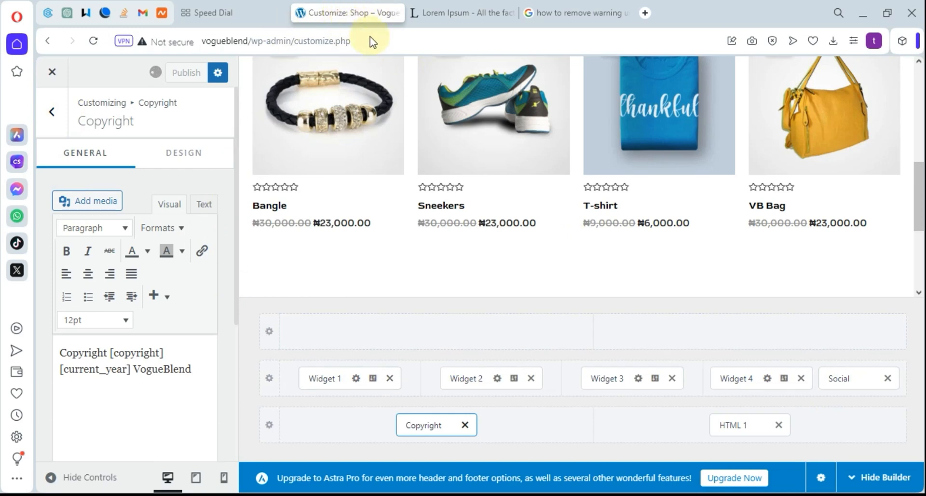
Open the vogueblend site in a new browser tab and check the header logo on the live Home page
left_click(643, 12)
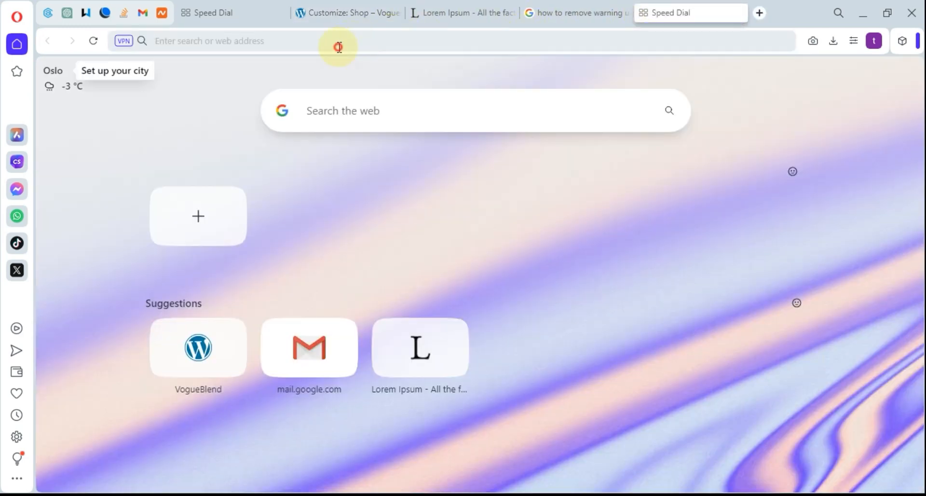
type("vogueblend")
key("Return")
scroll(512, 192, "down", 3)
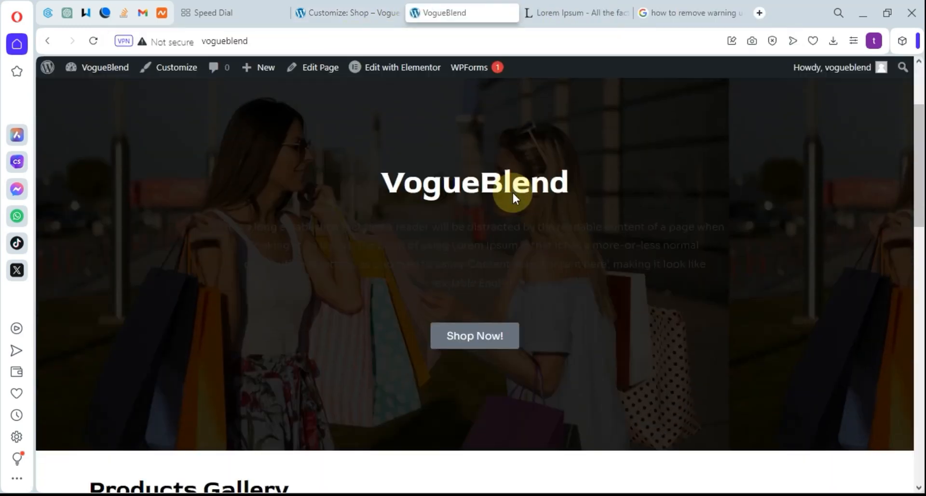
scroll(514, 193, "up", 3)
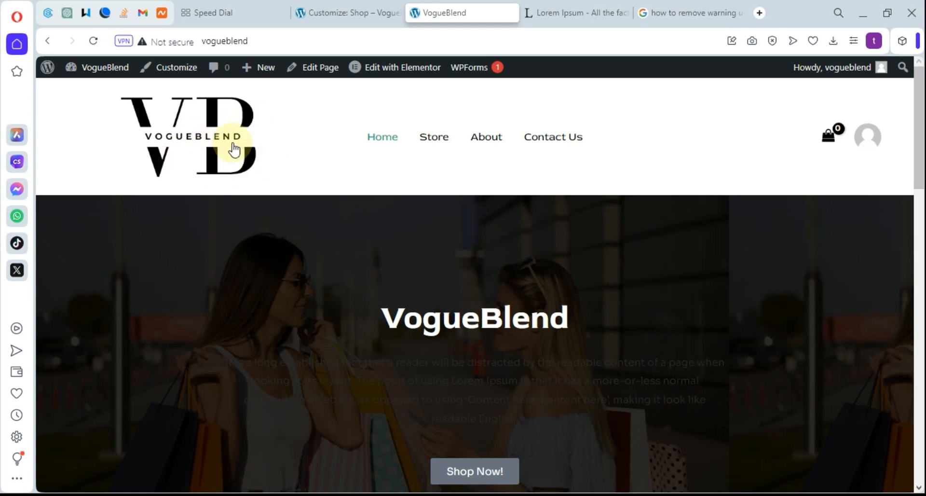
Look through the live Home page down to its footer, checking the logo, link columns and copyright text
scroll(476, 218, "down", 10)
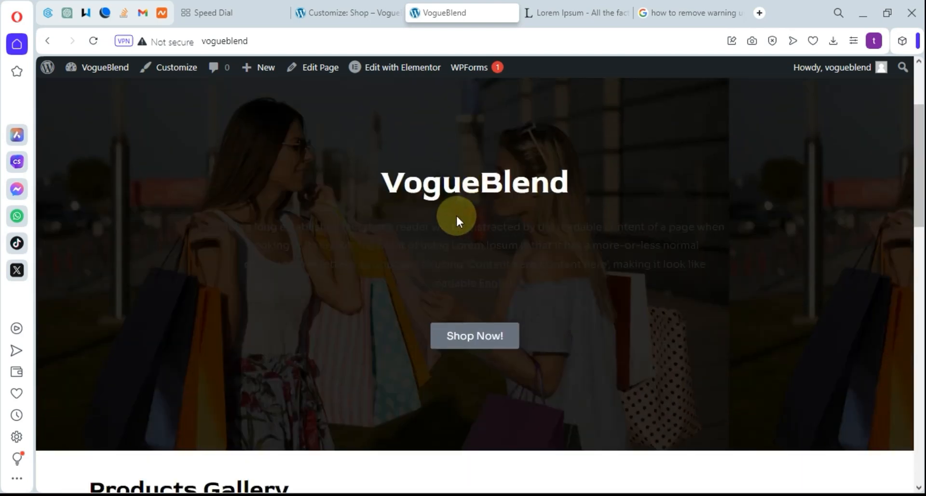
scroll(380, 212, "down", 10)
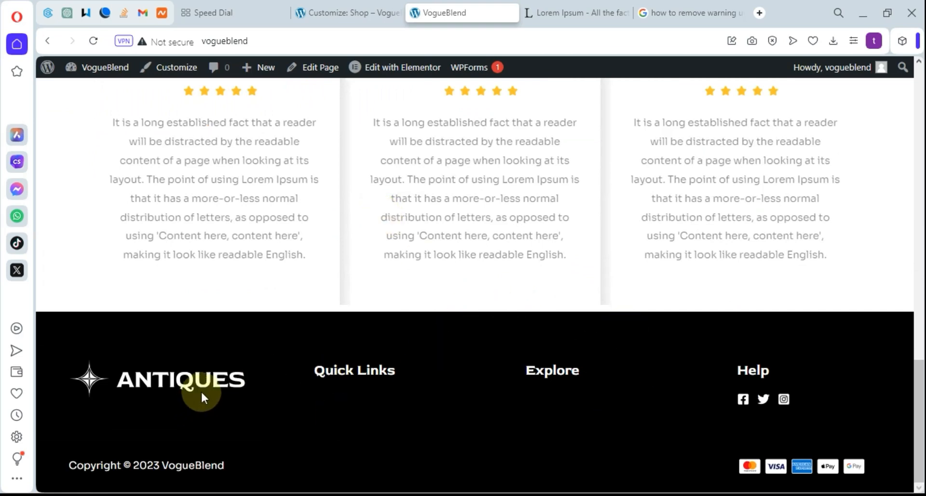
scroll(205, 366, "up", 5)
scroll(201, 342, "down", 5)
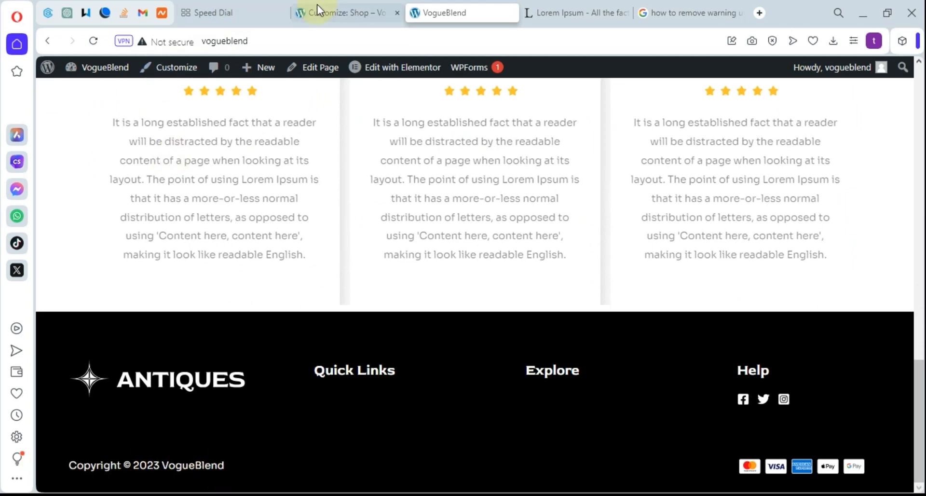
Switch to the Customizer and inspect the footer's HTML 1 and Social elements, comparing them with the live footer
left_click(333, 13)
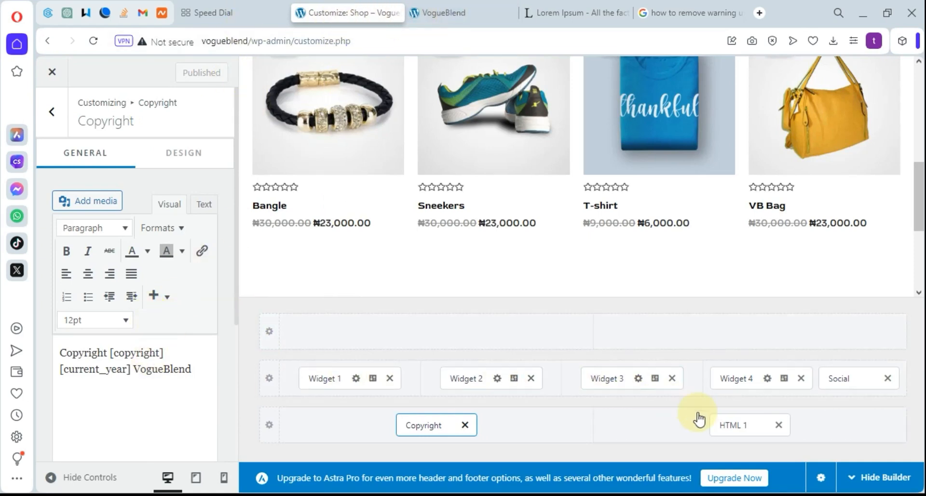
left_click(736, 427)
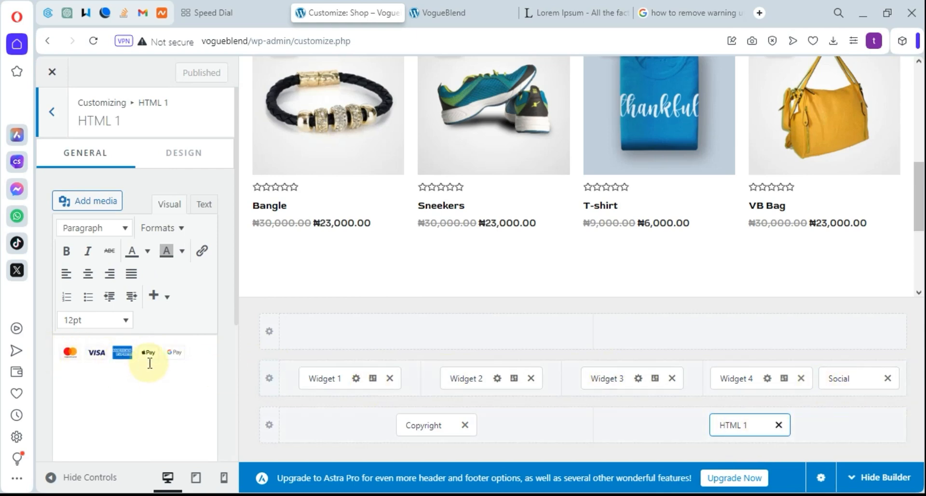
left_click(845, 377)
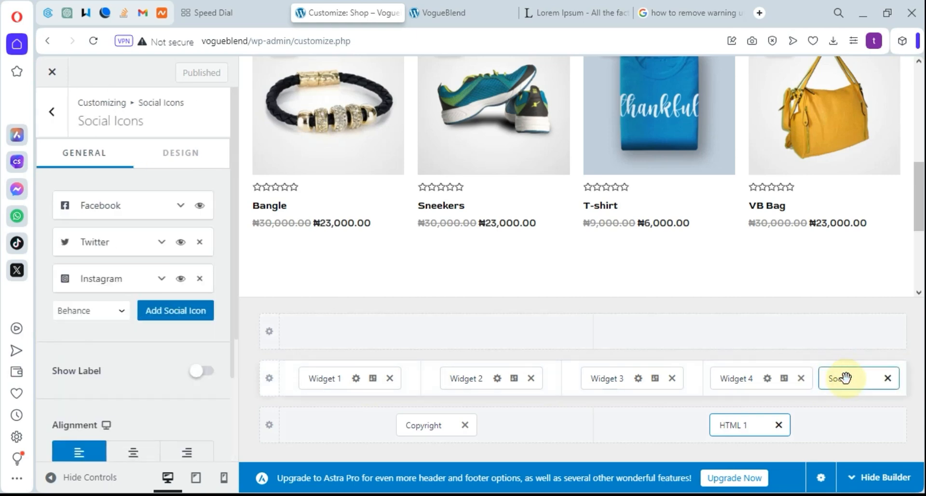
left_click(449, 12)
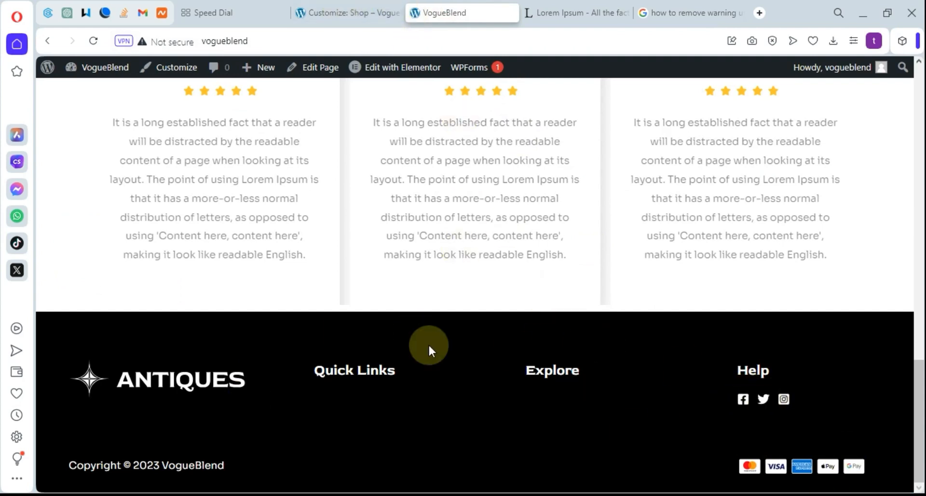
left_click(333, 10)
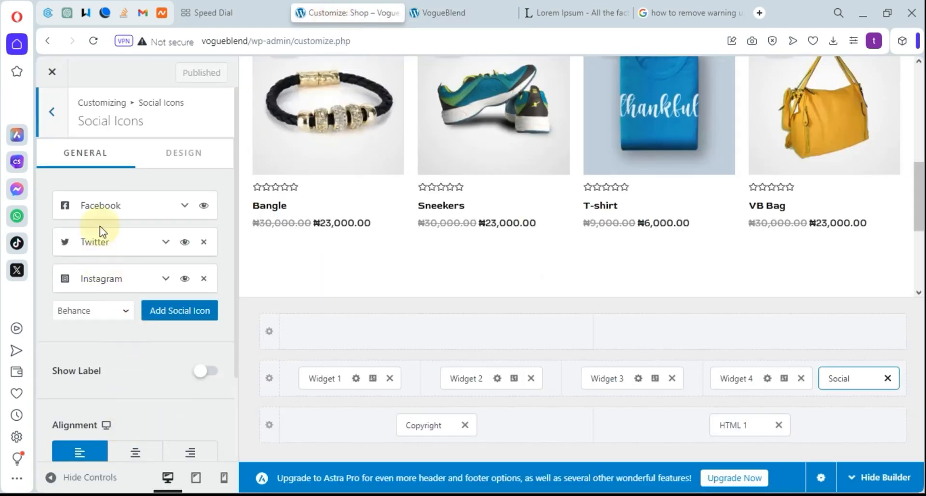
Review the Facebook icon's label, URL and icon options in the footer's social icons, and collapse them again
left_click(130, 206)
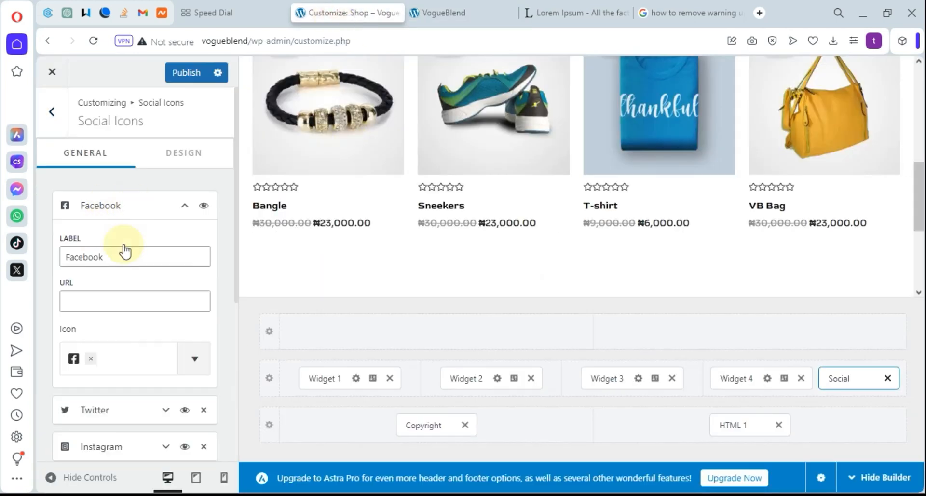
left_click(85, 301)
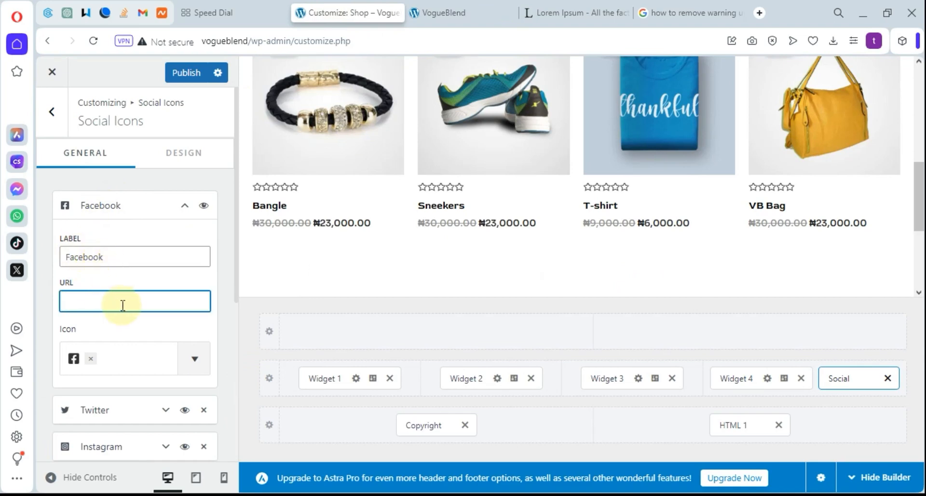
scroll(126, 306, "down", 1)
left_click(179, 138)
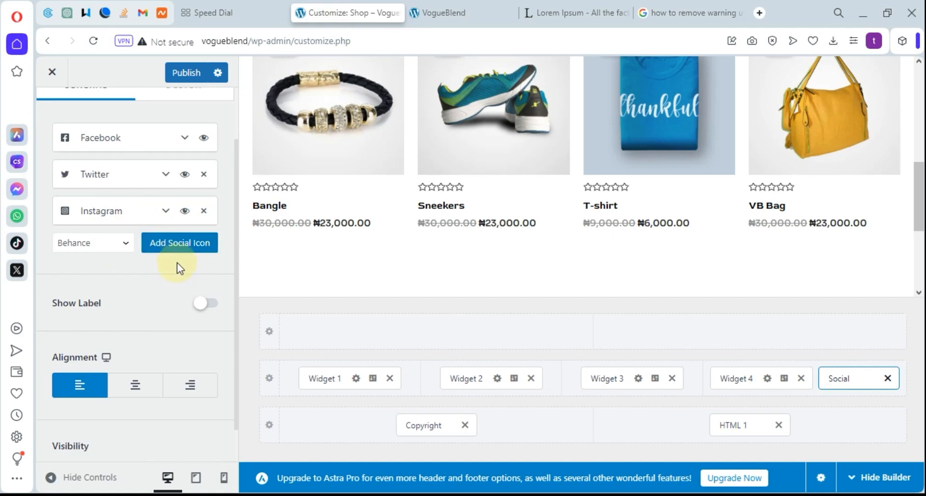
scroll(178, 262, "up", 1)
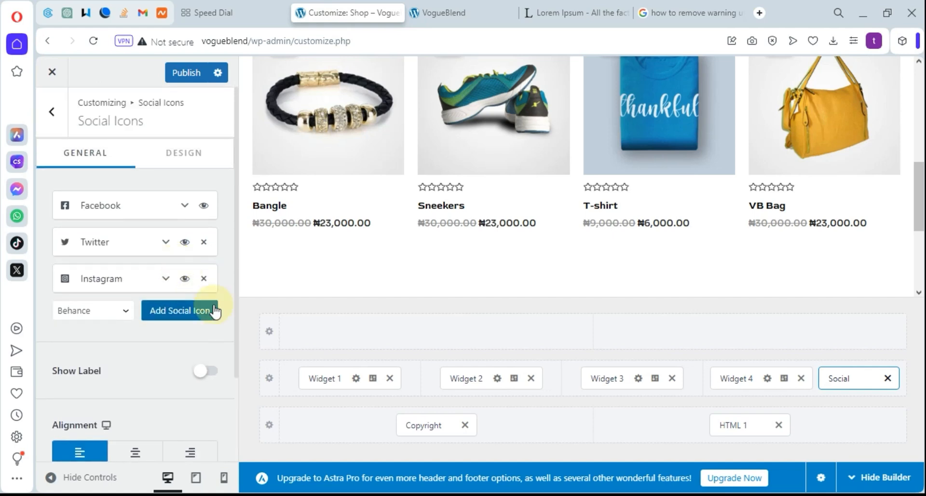
Remove Widget 4 from the footer's middle row and publish the change
left_click(726, 381)
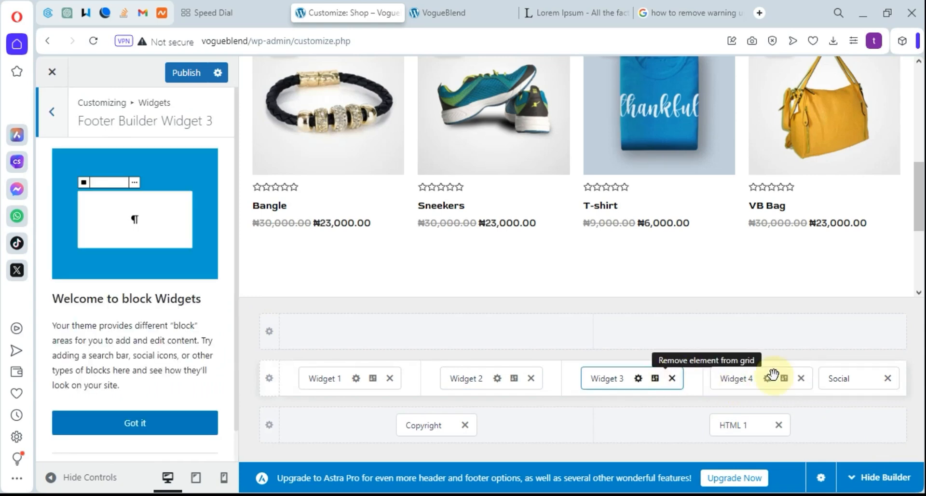
left_click(802, 379)
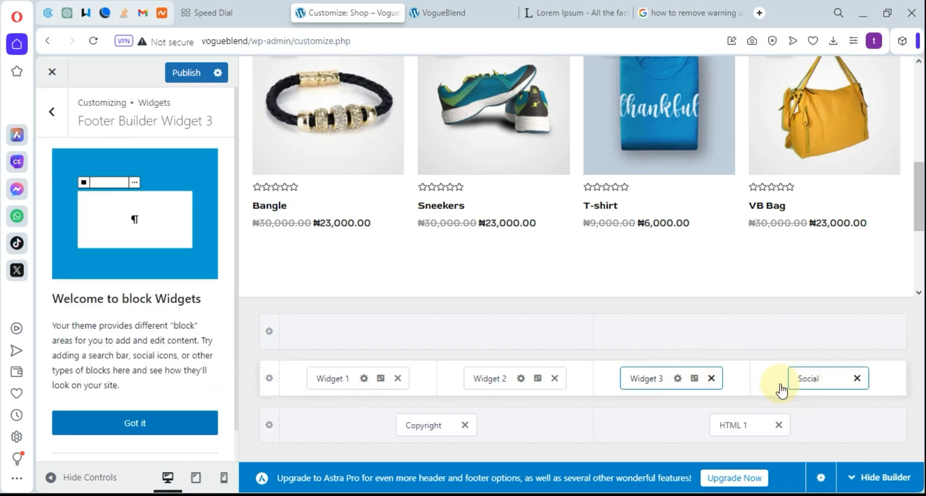
left_click(197, 78)
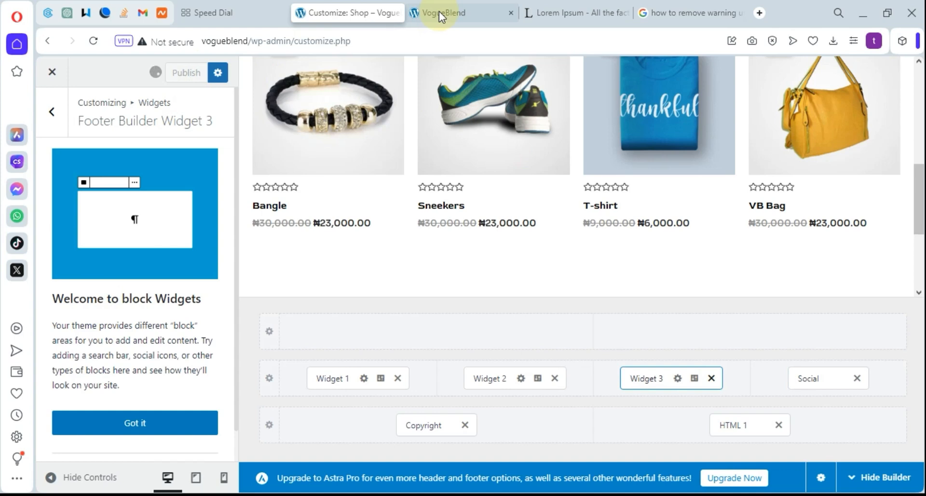
Reload the live Home page once the change is published and check the footer's Help column
left_click(439, 10)
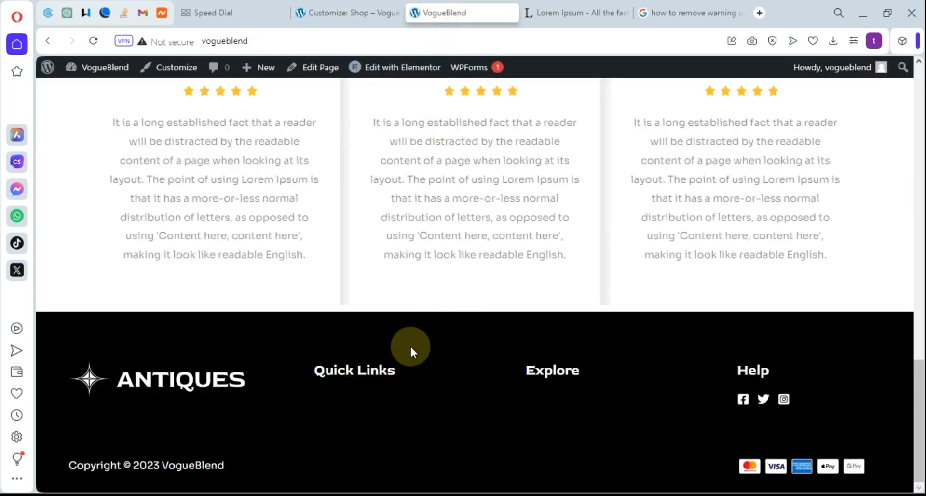
left_click(334, 10)
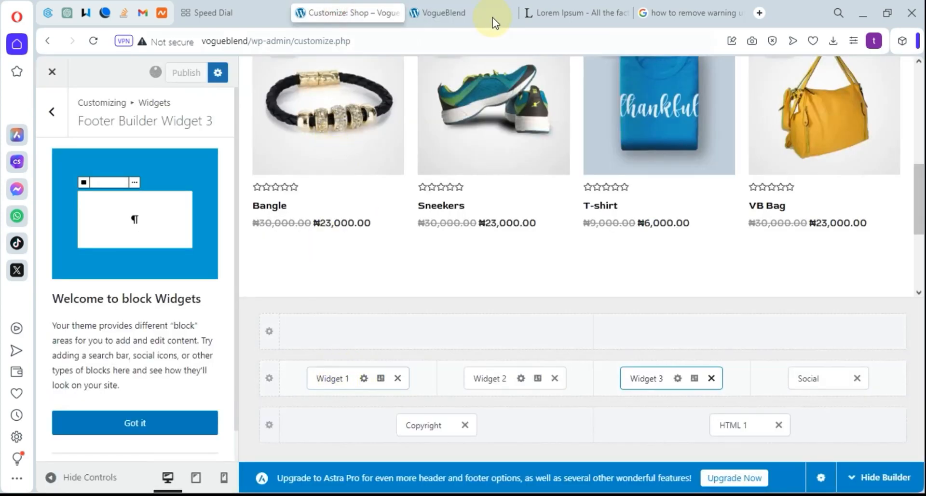
left_click(456, 12)
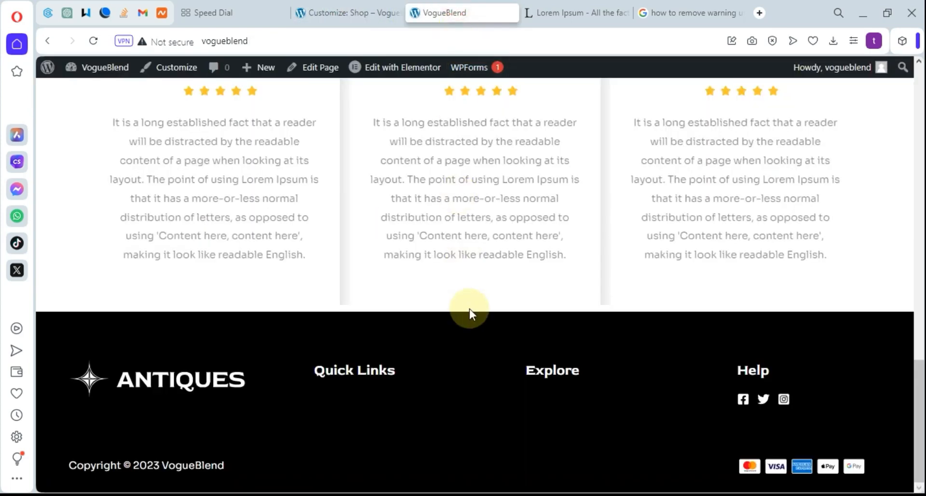
left_click(356, 13)
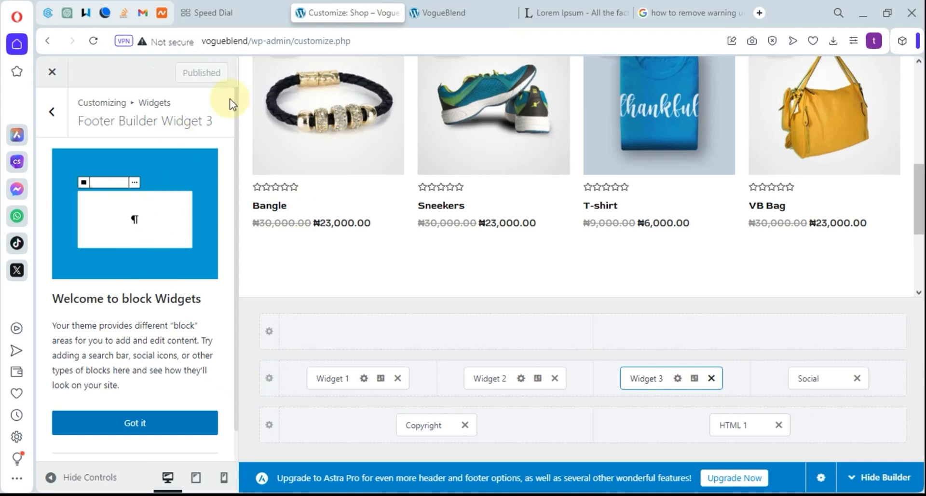
left_click(444, 12)
left_click(93, 40)
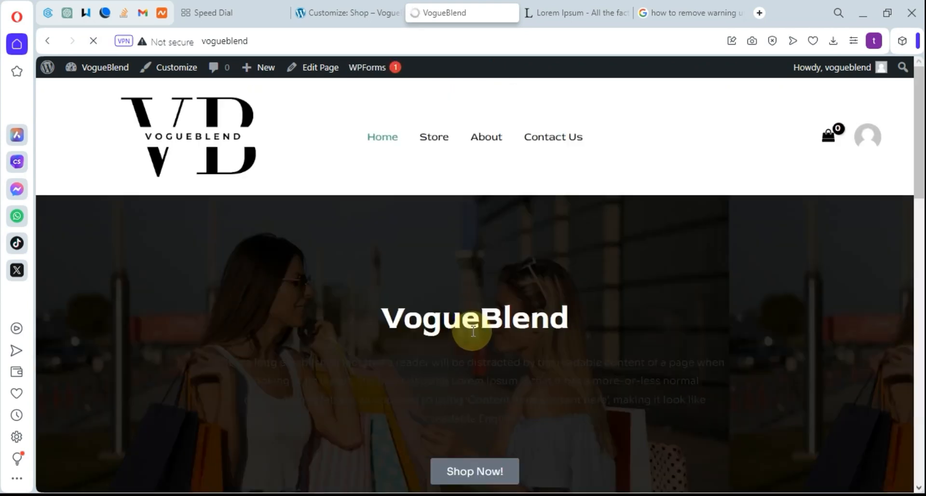
scroll(472, 332, "down", 15)
scroll(478, 328, "down", 5)
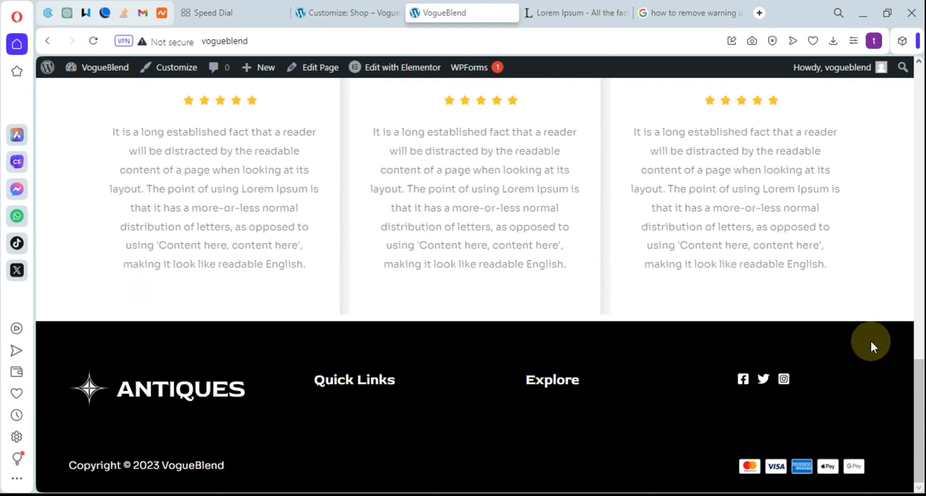
Remove Widget 3 from the footer builder, publish the change, and reload the live Home page
left_click(351, 13)
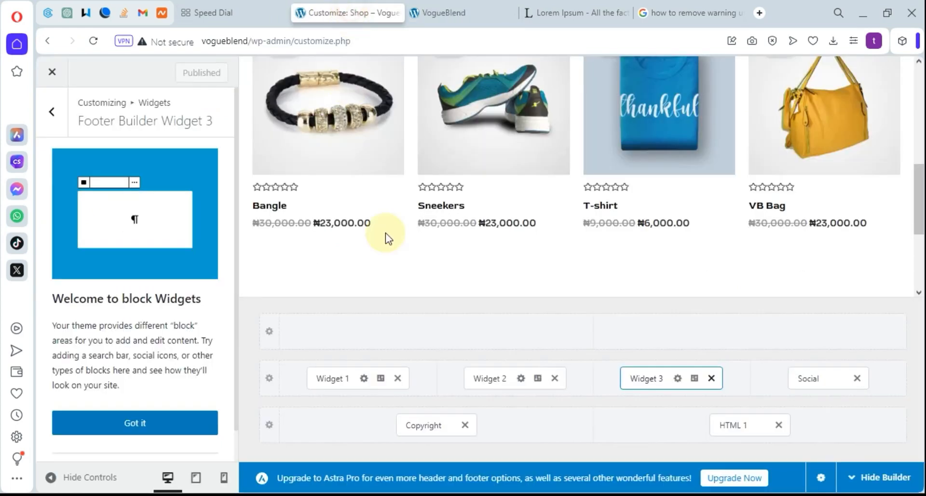
left_click(712, 378)
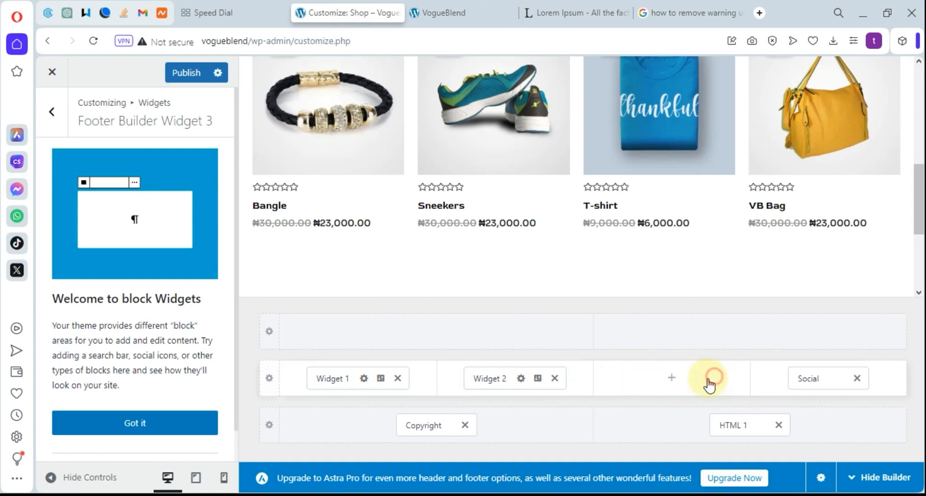
left_click(187, 71)
left_click(454, 18)
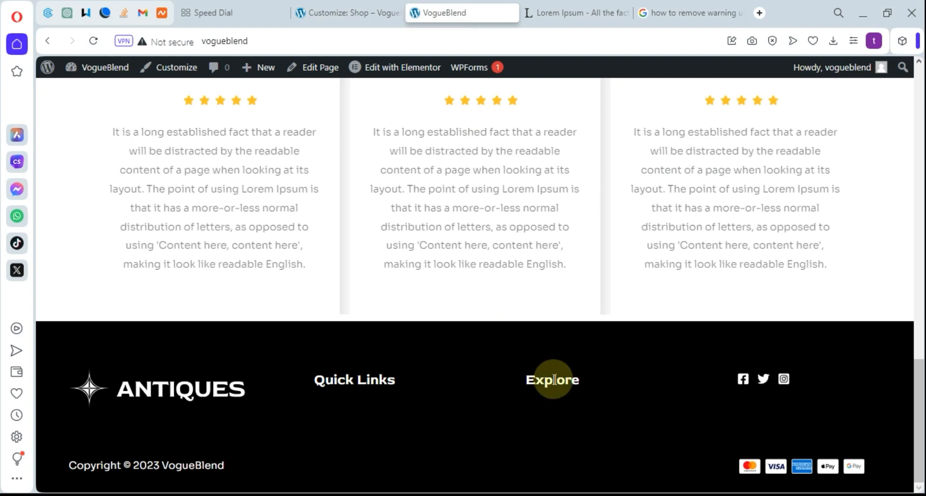
key("F5")
Open the footer's Widget 2 for editing, dismiss the block widgets introduction, and check the Quick Links column on the live page
left_click(337, 10)
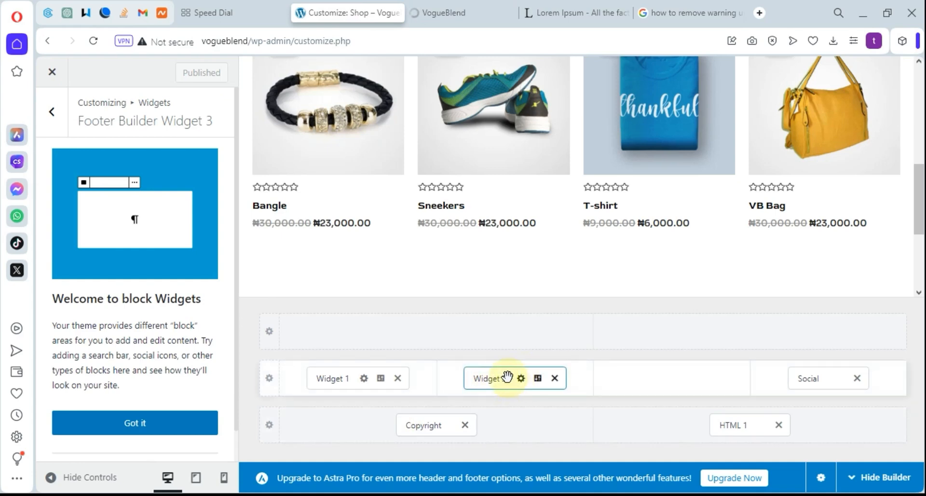
left_click(488, 382)
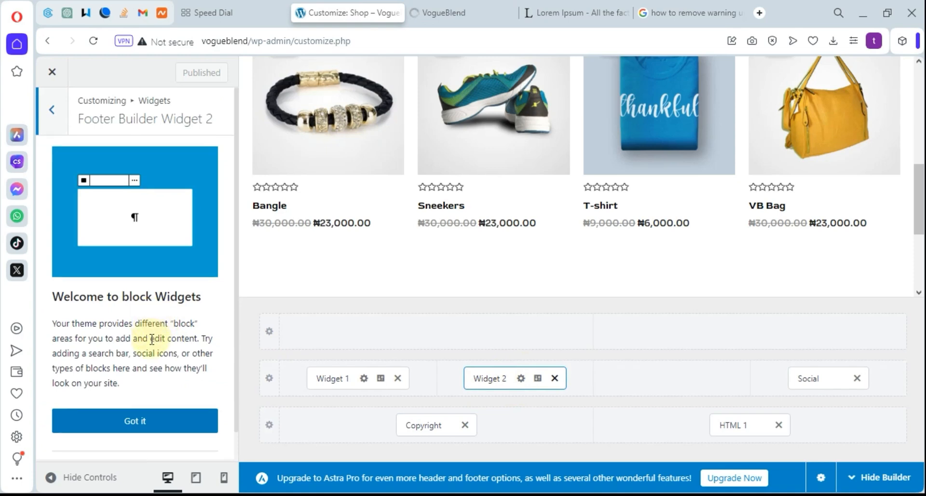
scroll(135, 393, "down", 1)
left_click(135, 389)
left_click(465, 13)
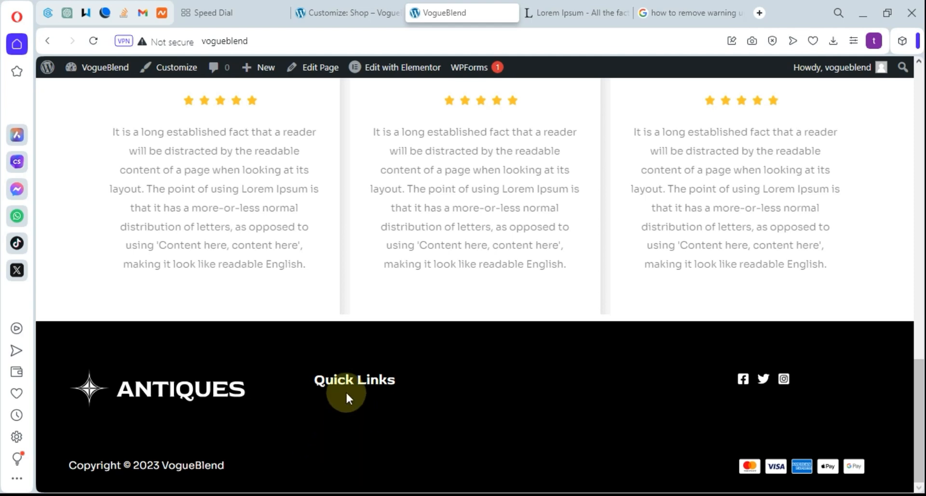
Replace the ANTIQUES logo in the footer's Widget 1 with cropped-V-removebg-preview.png from the media library and publish it
left_click(346, 14)
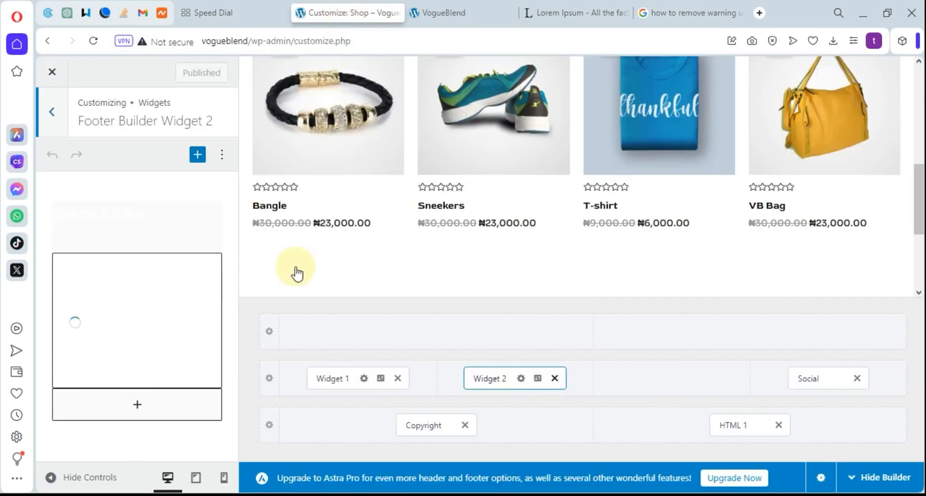
left_click(338, 381)
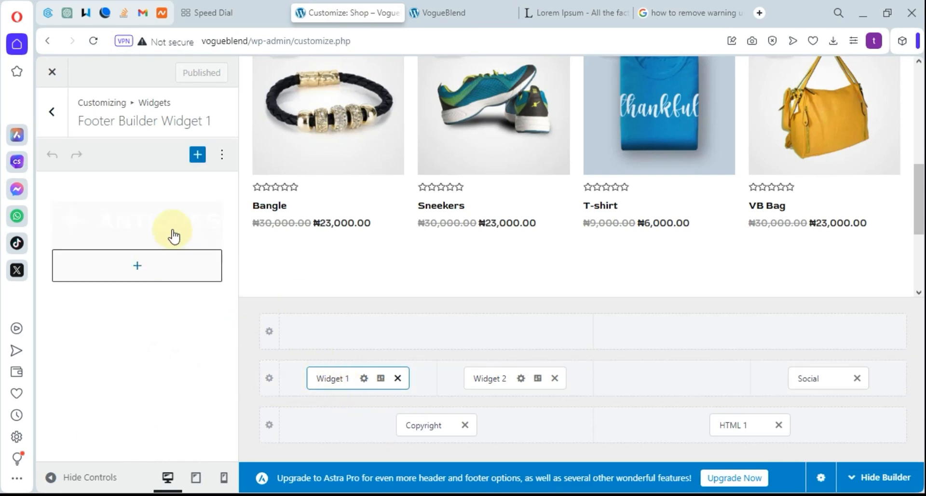
left_click(141, 226)
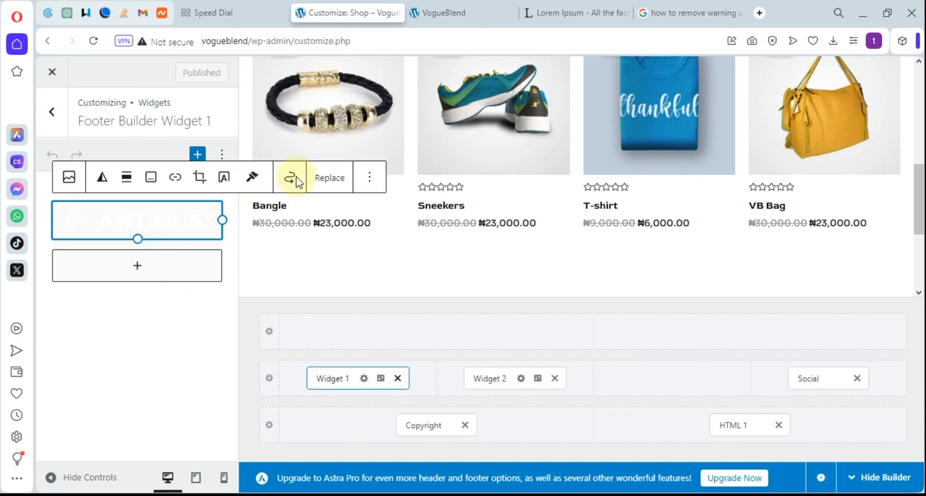
left_click(331, 178)
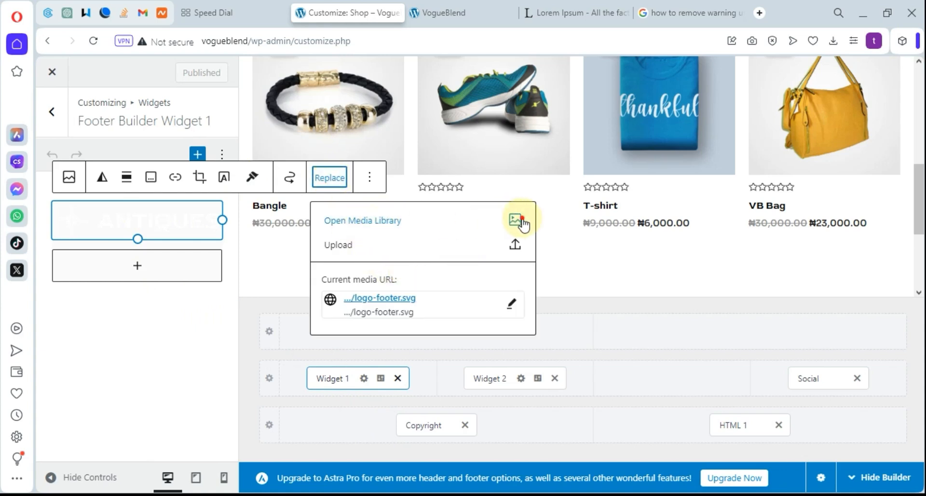
left_click(441, 227)
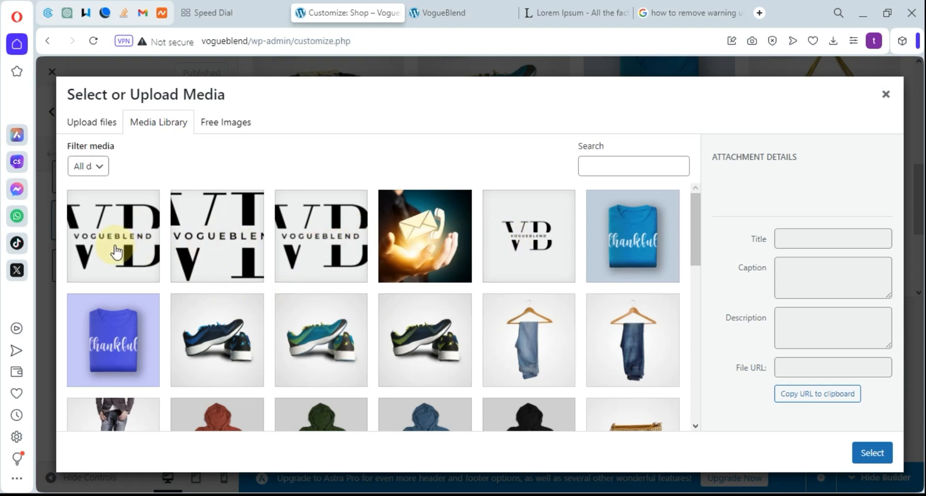
left_click(303, 250)
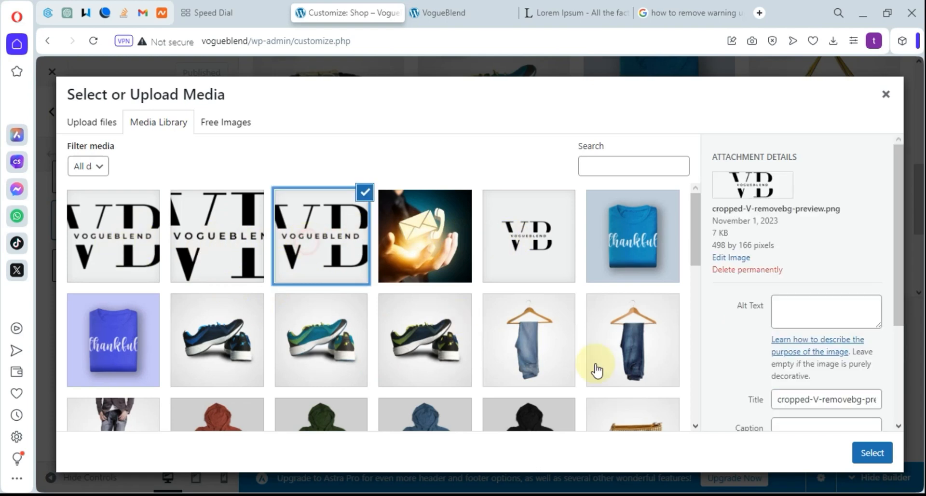
left_click(863, 453)
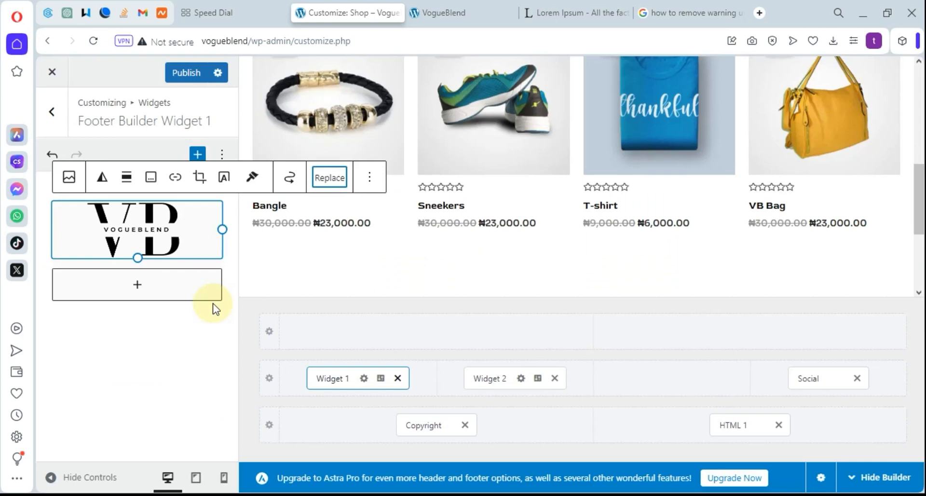
left_click(248, 215)
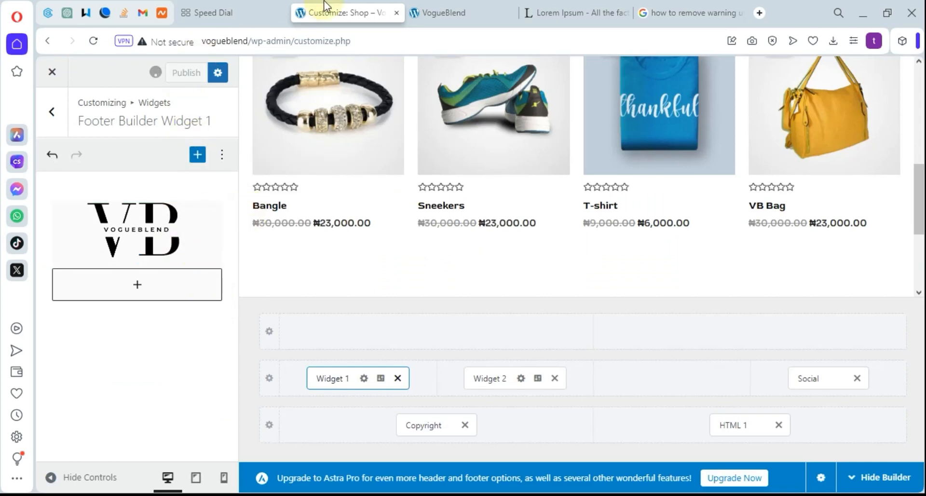
Reload the live Home page and examine the new footer logo on the black background, comparing it with the header logo
left_click(445, 13)
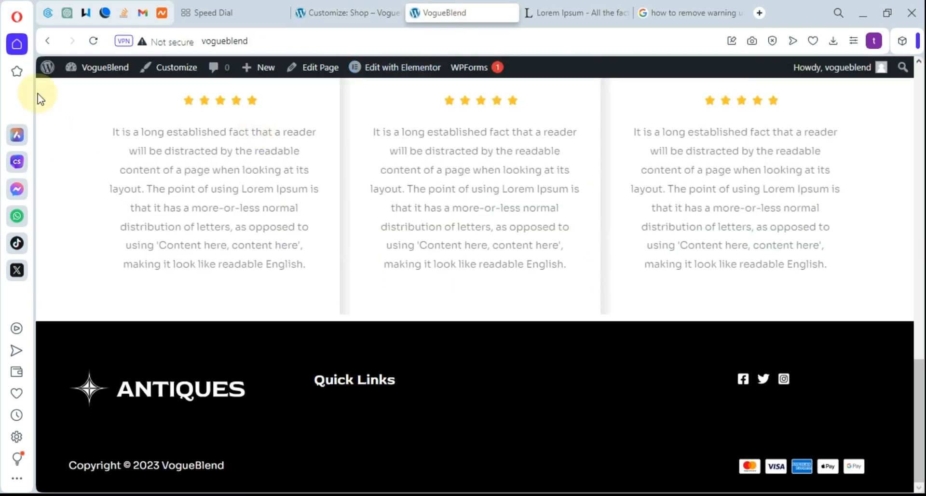
left_click(93, 41)
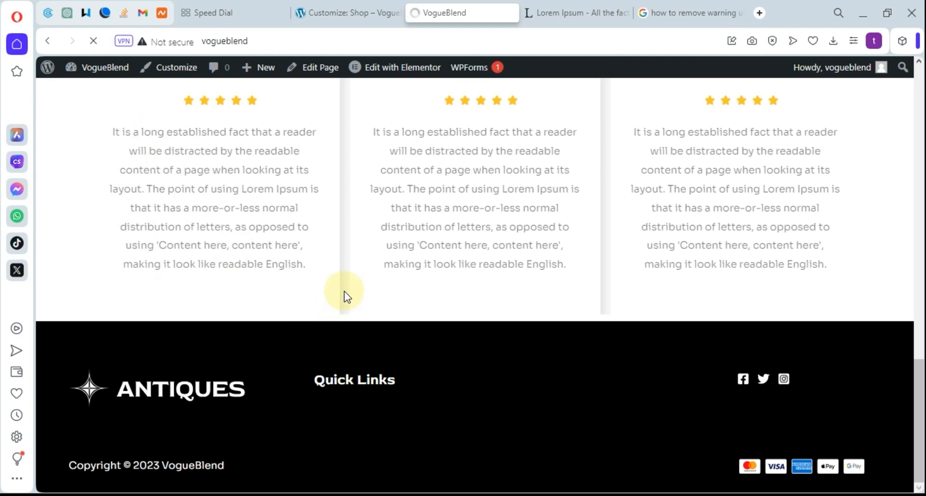
scroll(344, 291, "down", 15)
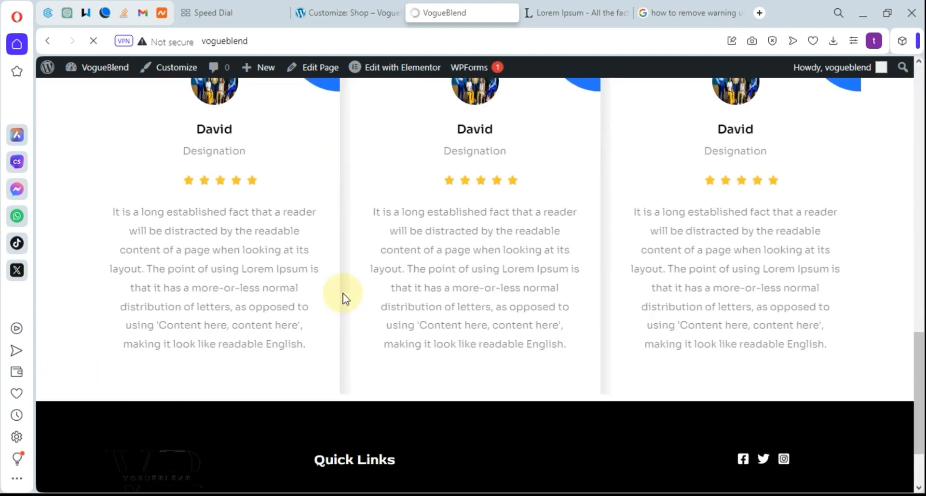
scroll(345, 299, "down", 2)
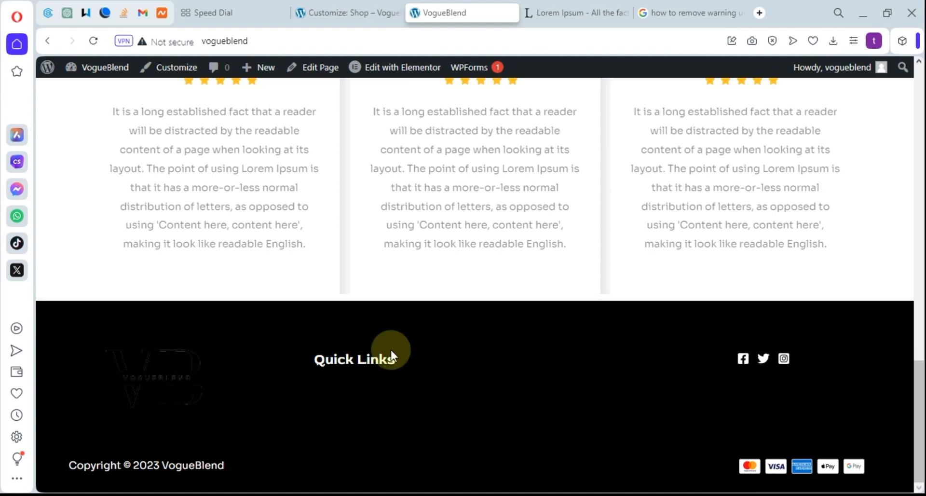
scroll(254, 372, "up", 15)
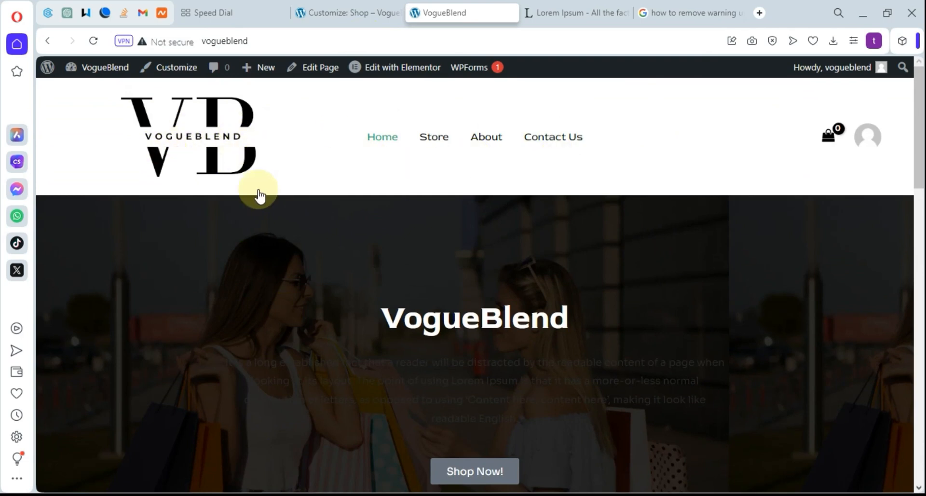
scroll(219, 270, "down", 15)
scroll(222, 288, "down", 1)
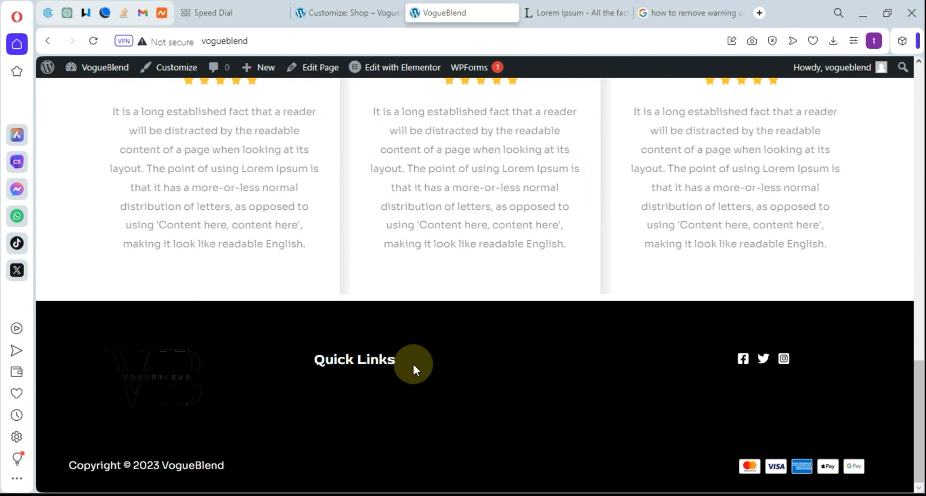
scroll(408, 363, "up", 5)
scroll(283, 425, "down", 4)
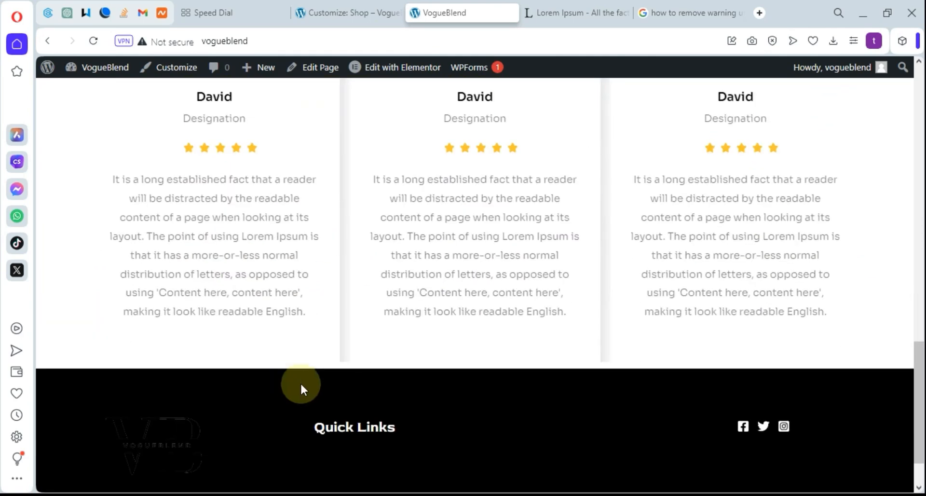
scroll(555, 410, "up", 20)
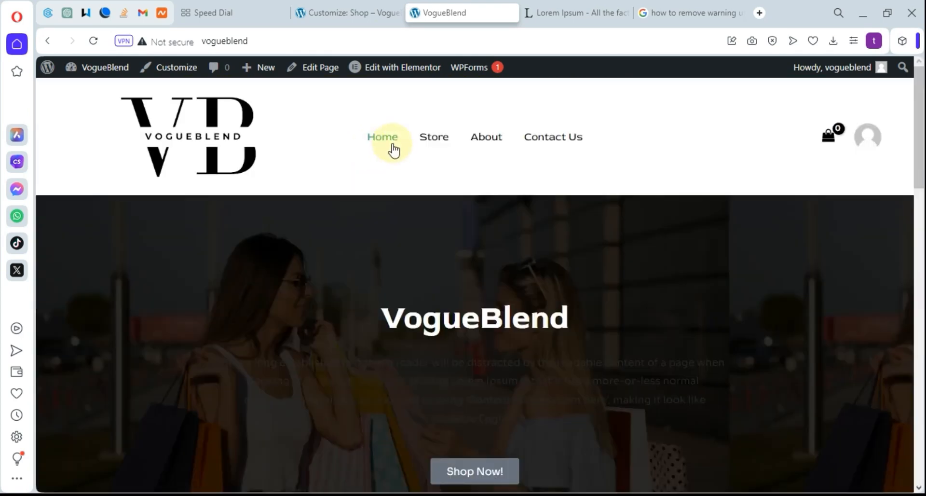
Open the live Store page through the hero banner's Shop Now! link and look over its product listing
left_click(432, 140)
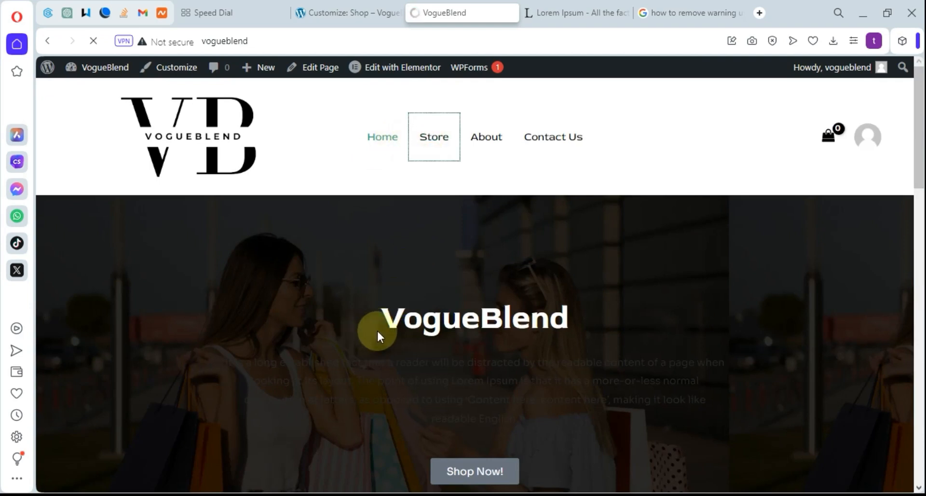
left_click(92, 39)
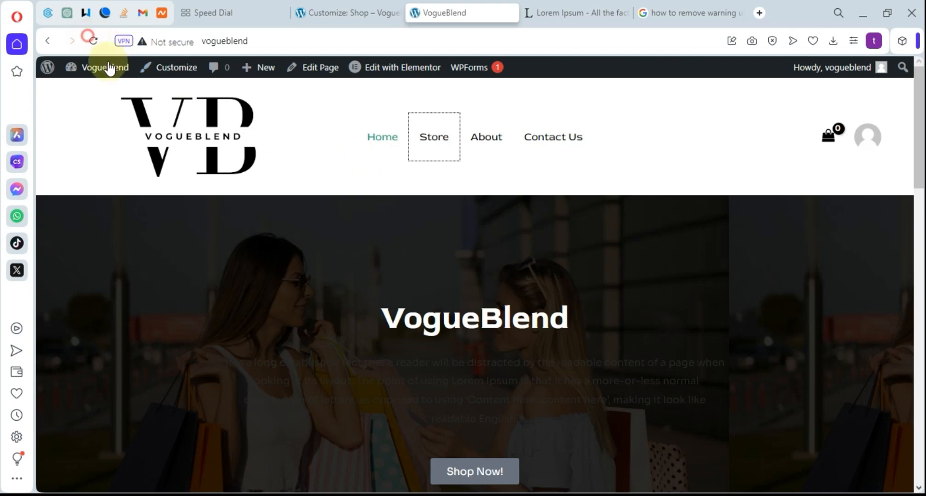
scroll(401, 268, "down", 4)
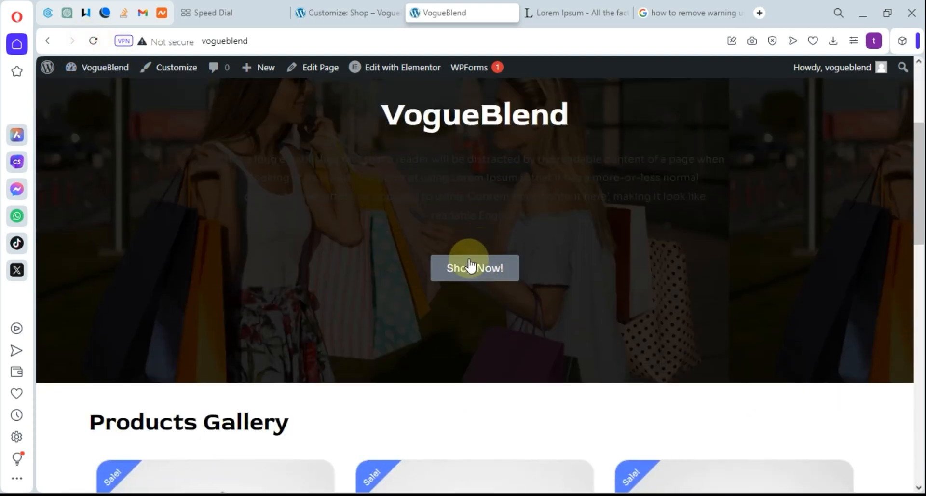
left_click(492, 268)
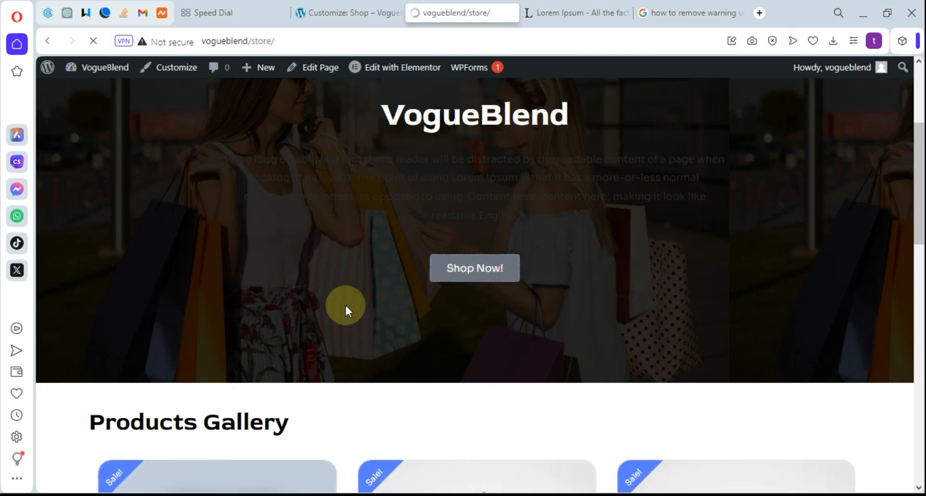
scroll(358, 305, "down", 7)
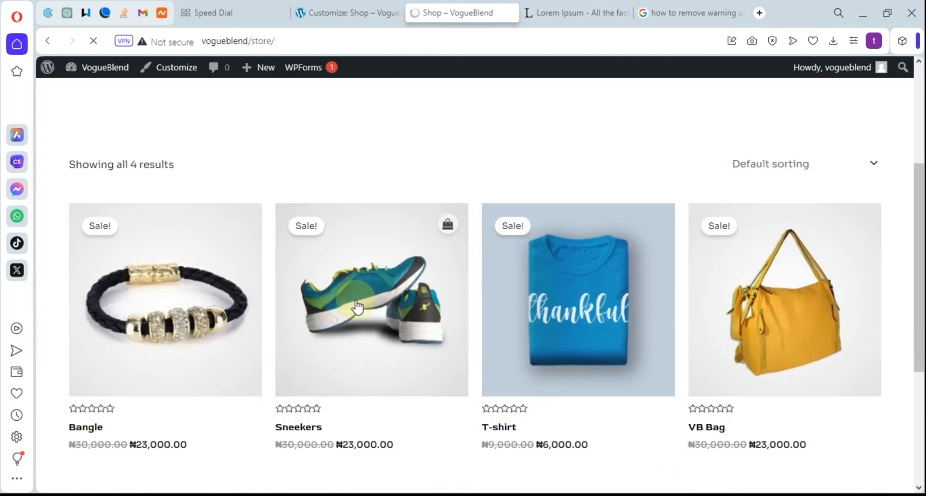
scroll(358, 305, "up", 5)
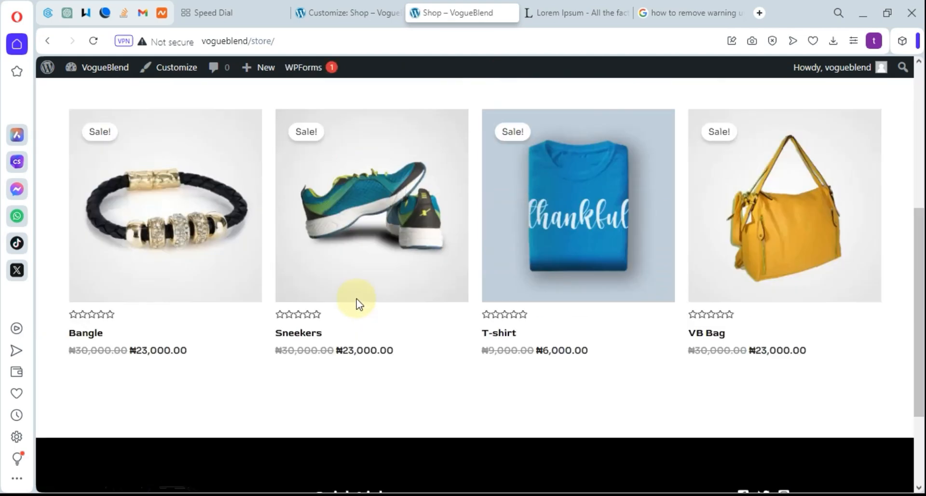